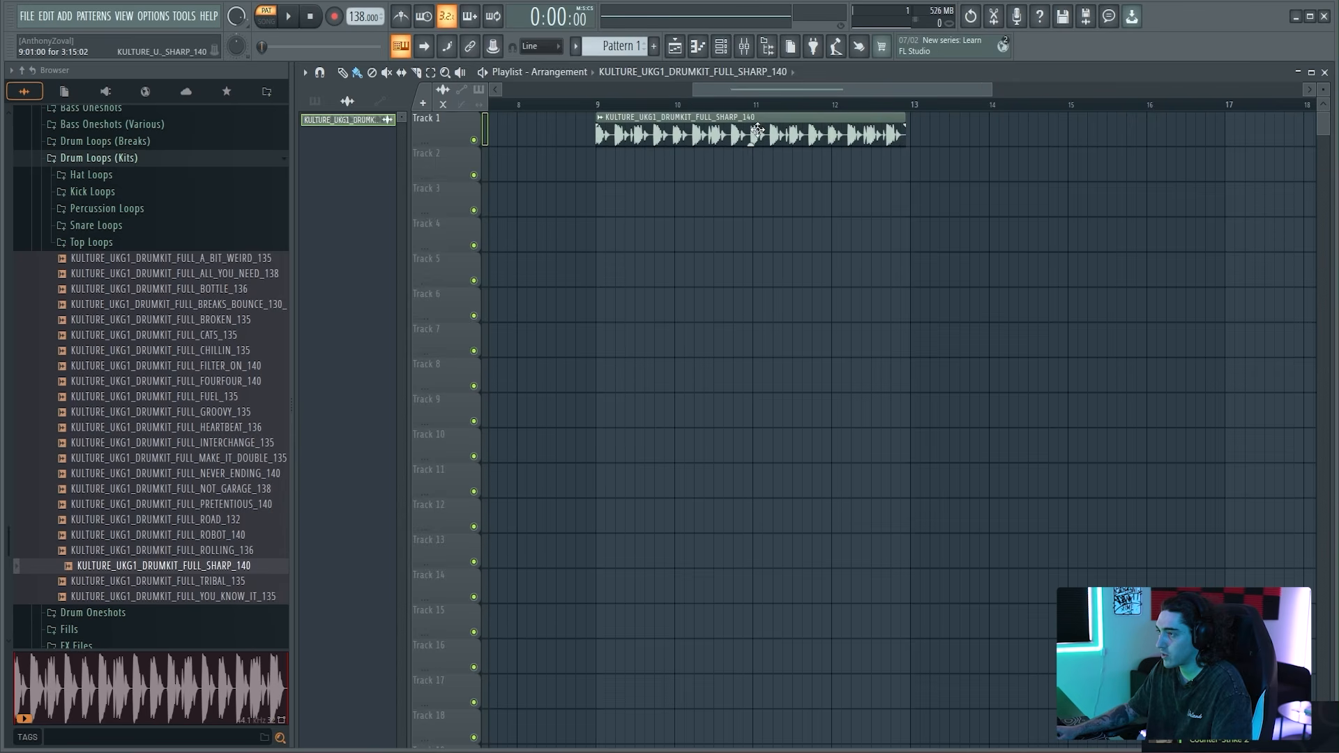
# Step: Autodetect the tempo of the SHARP_140 drum loop in its time stretching settings so it fits the project tempo
pyautogui.click(685, 249)
pyautogui.click(673, 264)
pyautogui.rightClick(608, 257)
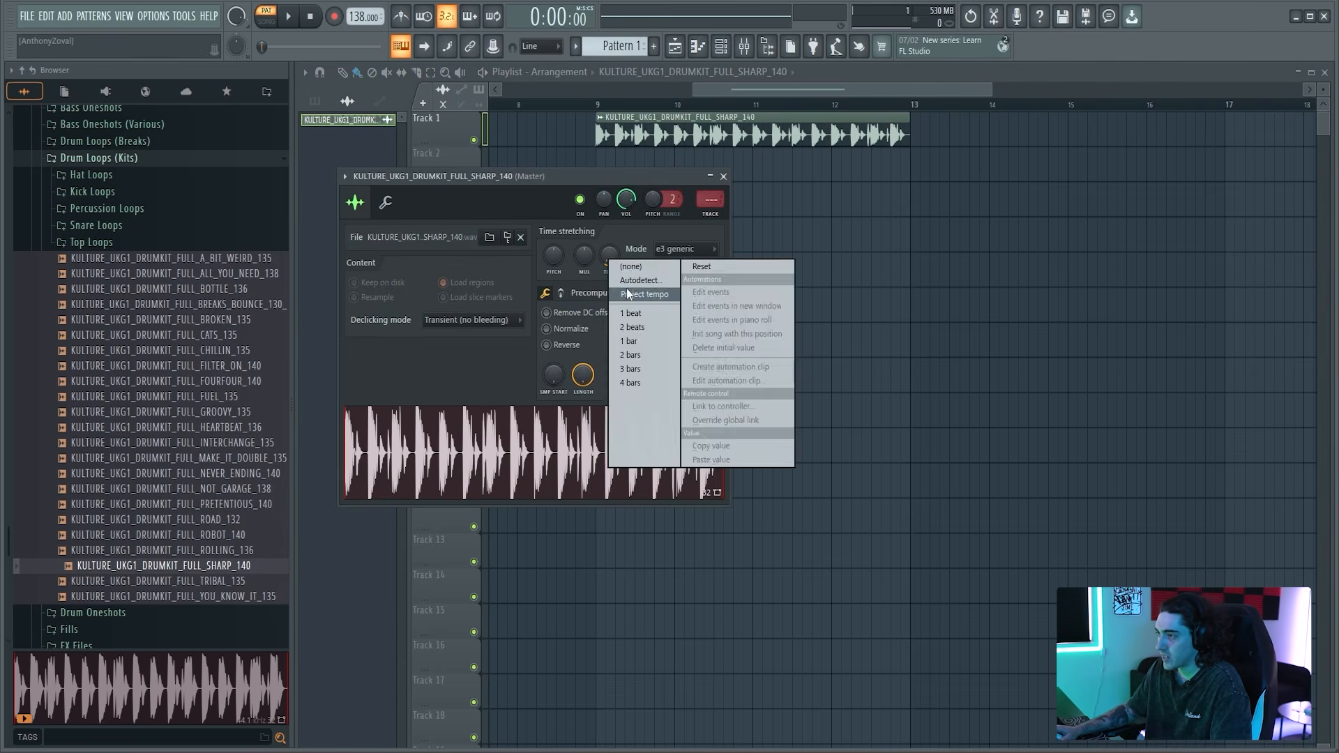
pyautogui.click(632, 279)
pyautogui.click(852, 136)
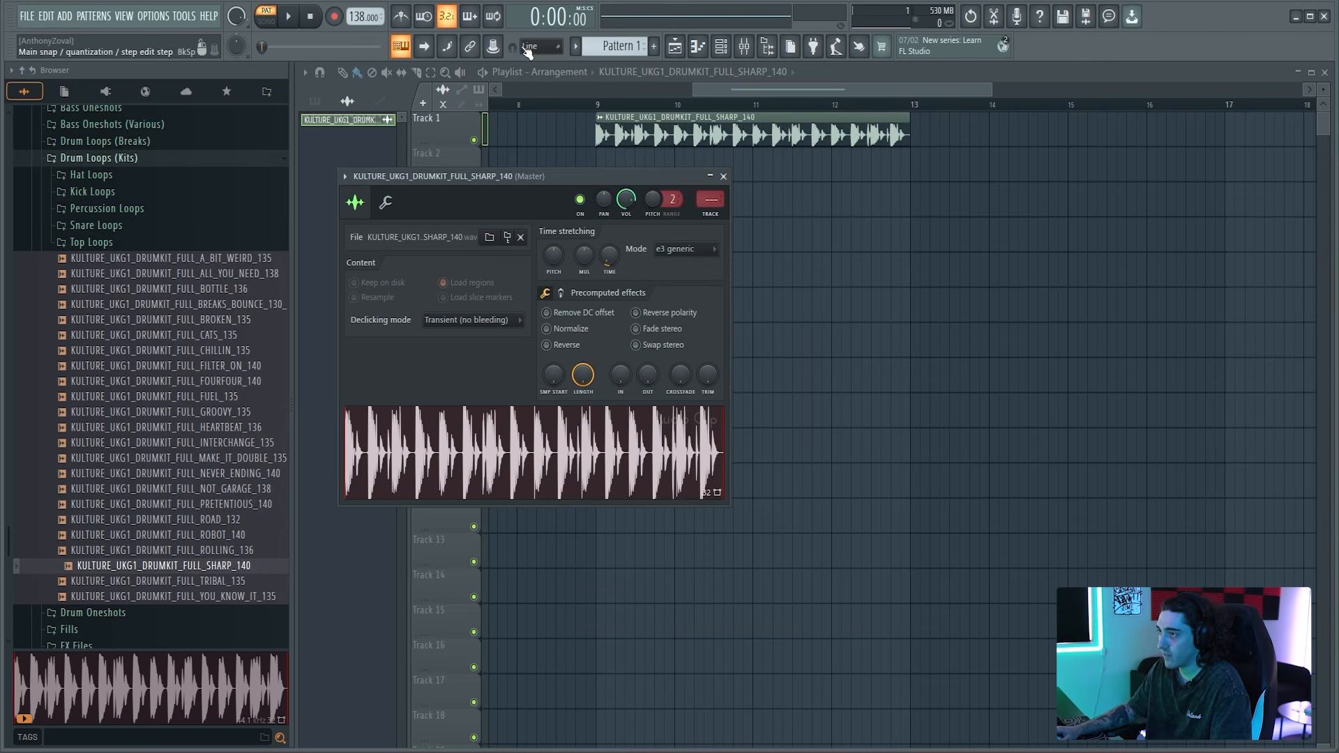
pyautogui.moveTo(608, 256)
pyautogui.mouseDown()
pyautogui.moveTo(608, 277)
pyautogui.moveTo(609, 259)
pyautogui.mouseUp()
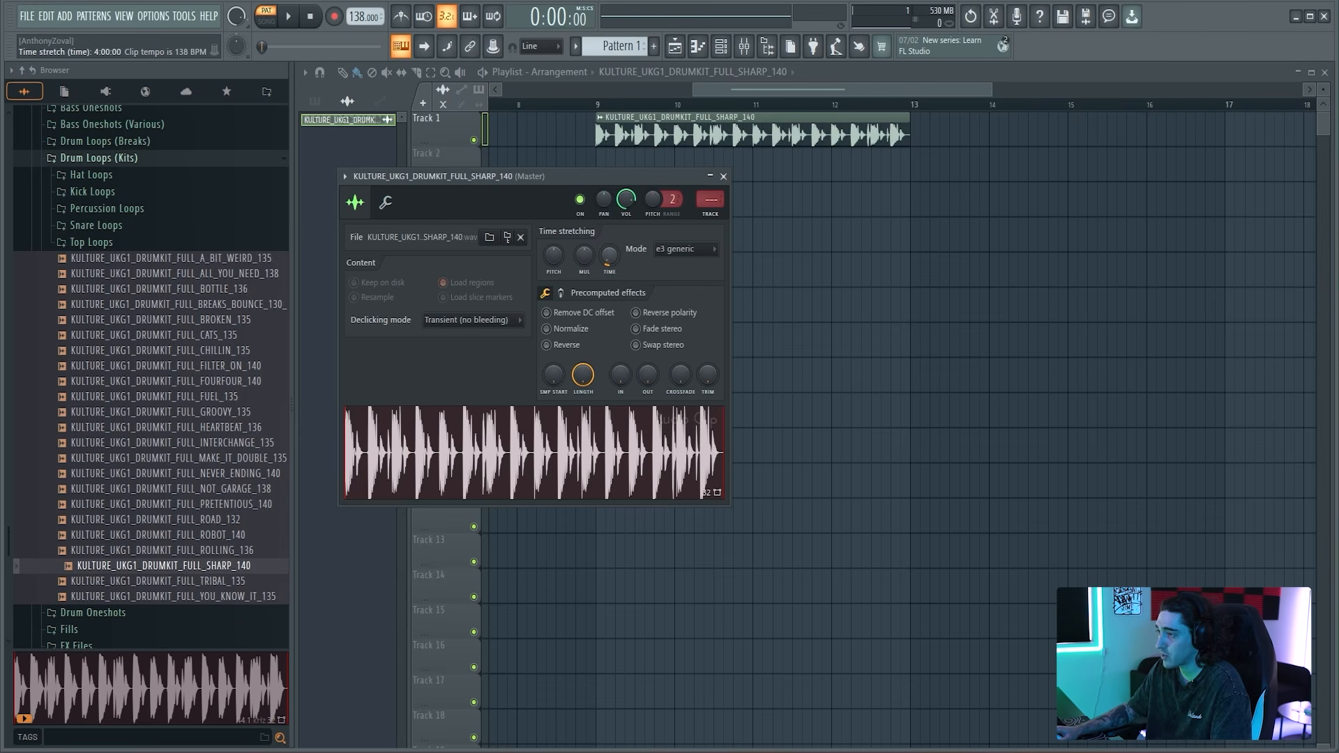
# Step: Set the drum loop's stretch mode to e3 generic and close its sample settings
pyautogui.click(666, 251)
pyautogui.click(680, 332)
pyautogui.click(723, 177)
pyautogui.doubleClick(613, 135)
pyautogui.click(698, 250)
pyautogui.click(695, 251)
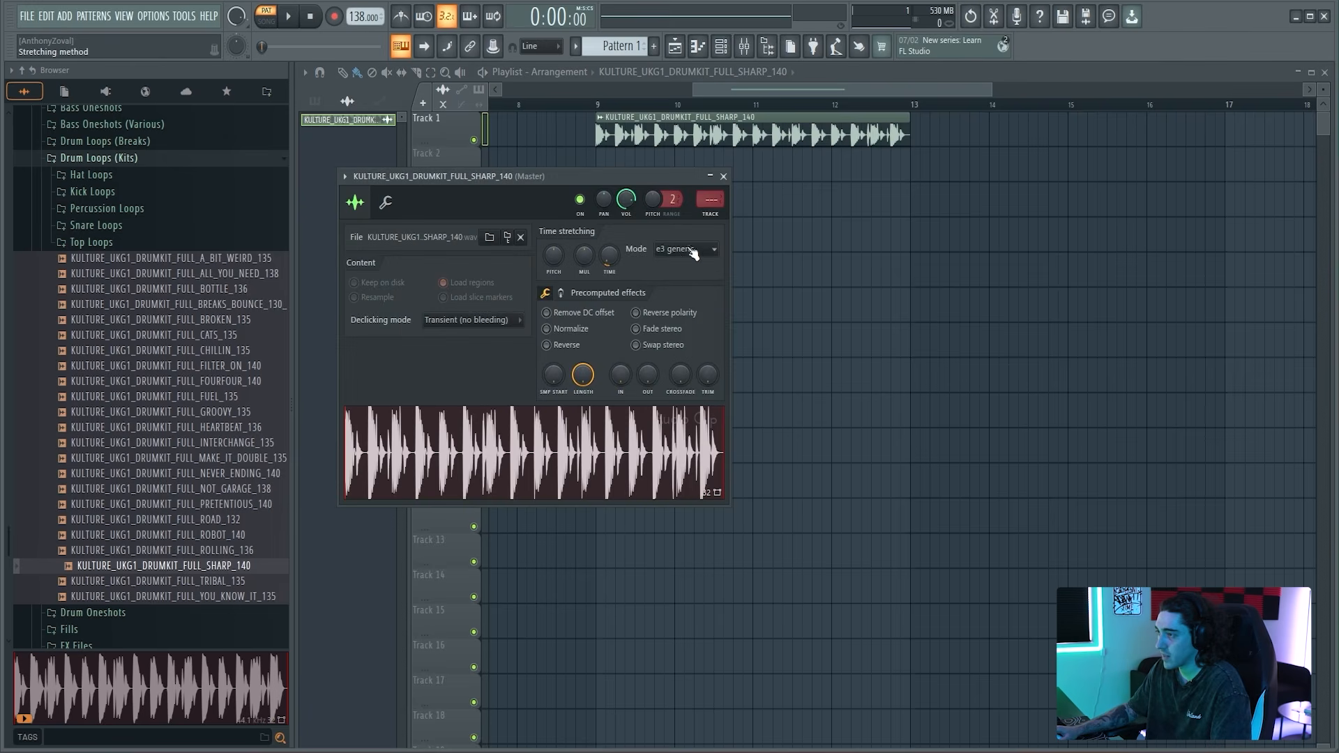
pyautogui.click(723, 177)
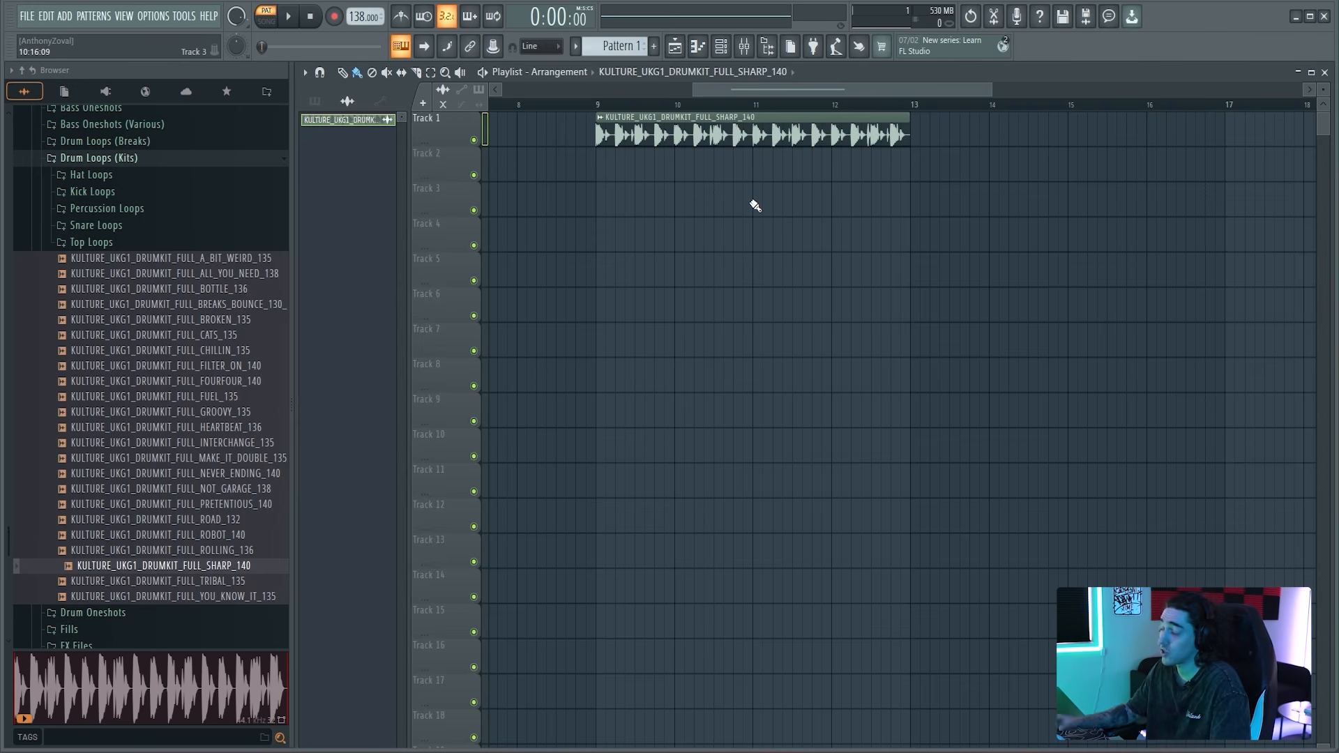
# Step: Switch playback to song mode and move the drum loop clip down to Track 7
pyautogui.press('l')
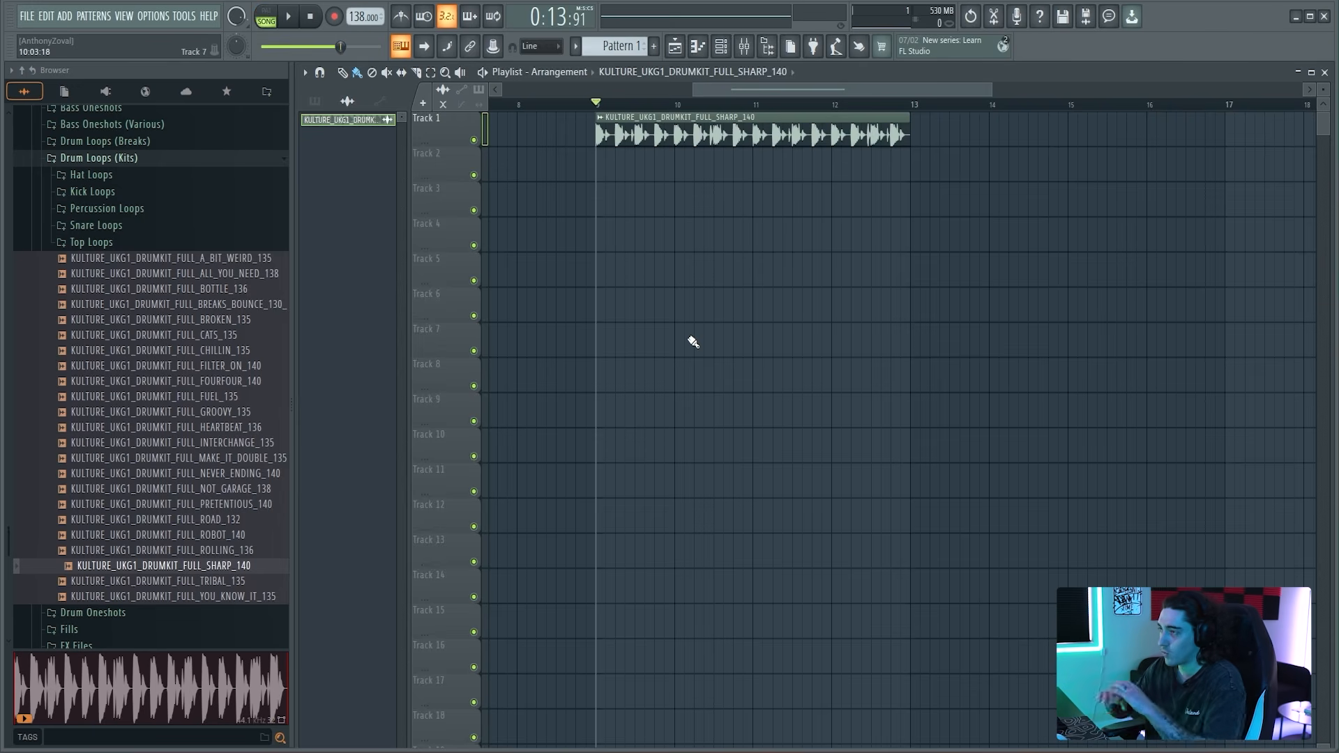
pyautogui.moveTo(798, 147); pyautogui.dragTo(795, 357)
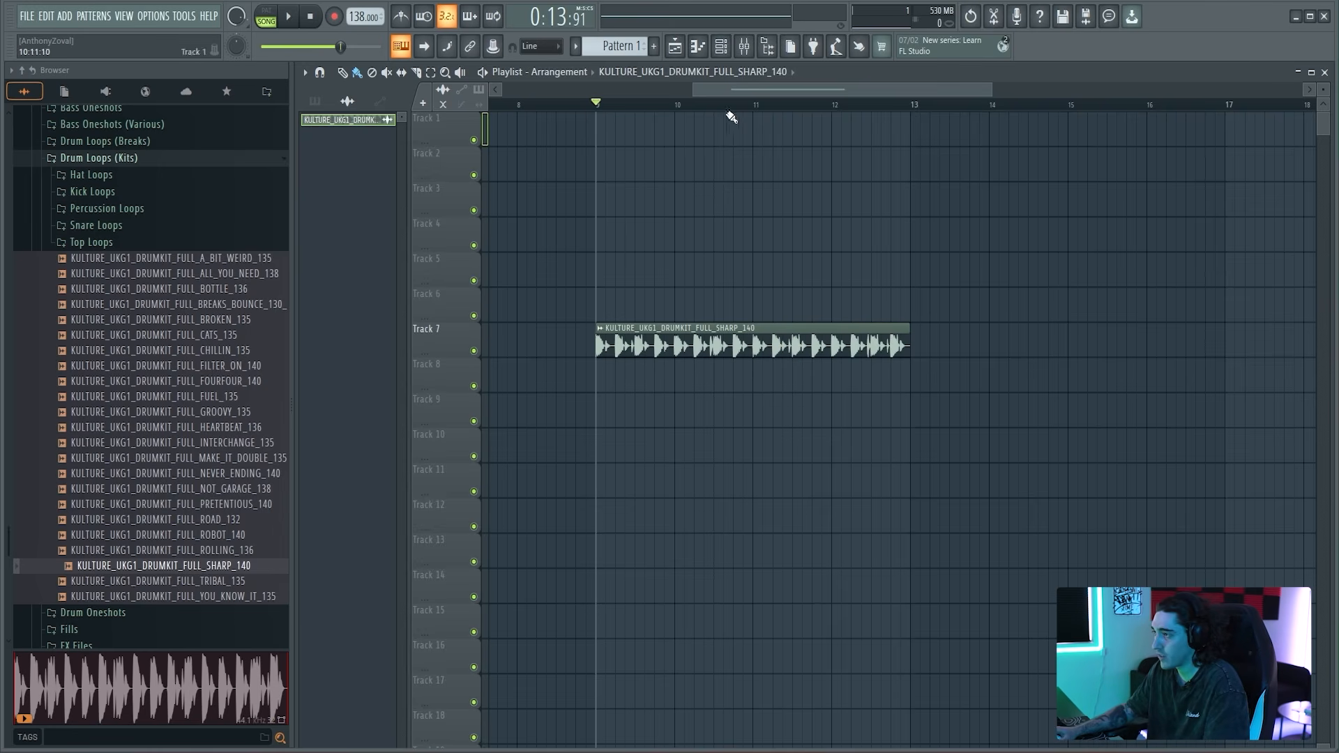
pyautogui.scroll(-3, 738, 120)
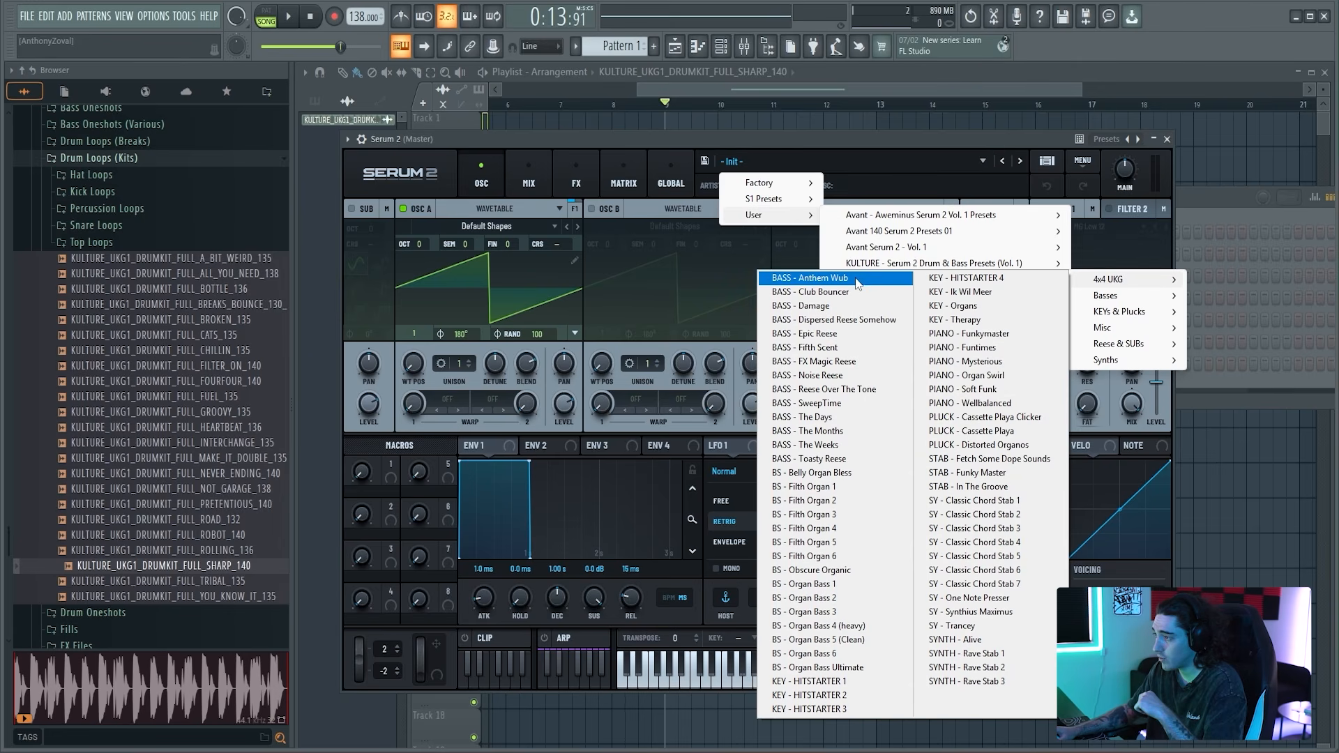
# Step: Audition the 4x4 UKG bass presets in Serum 2 from Club Bouncer through Epic Reese, and load BASS - Club Bouncer
pyautogui.click(850, 296)
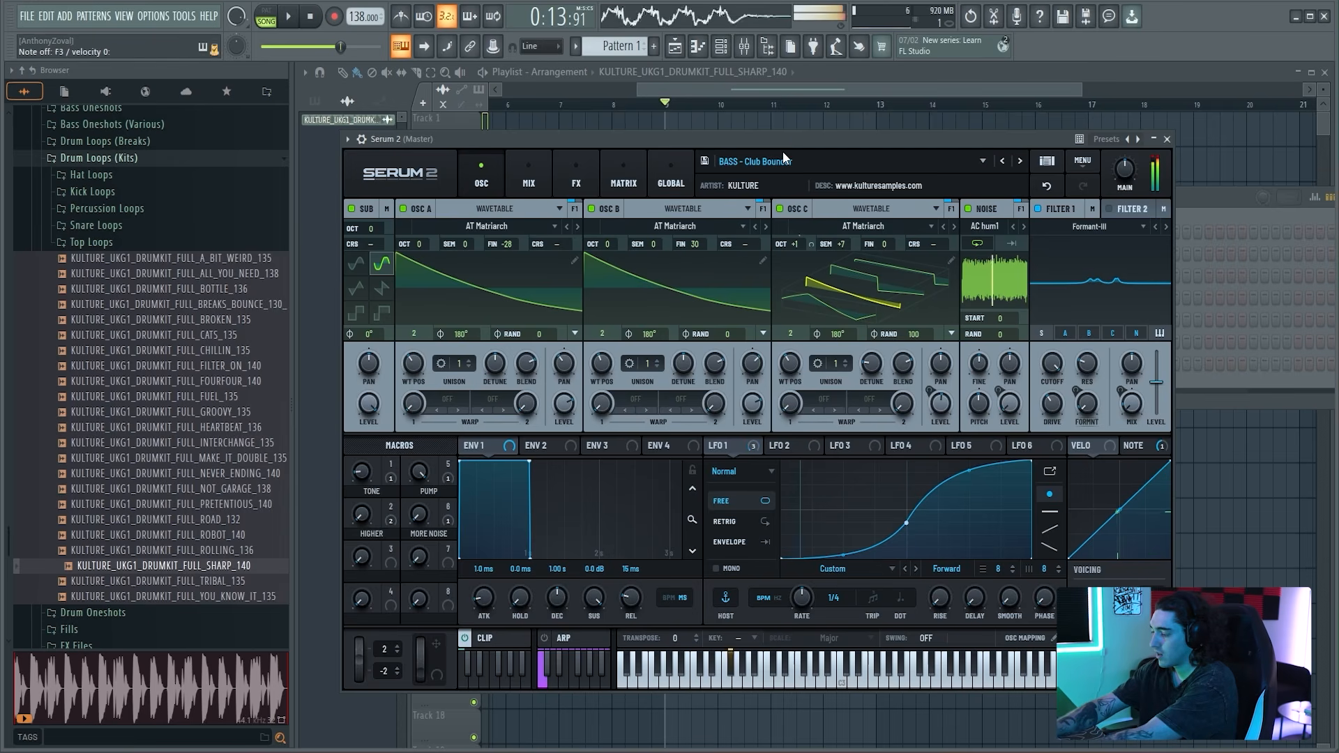
pyautogui.click(1020, 161)
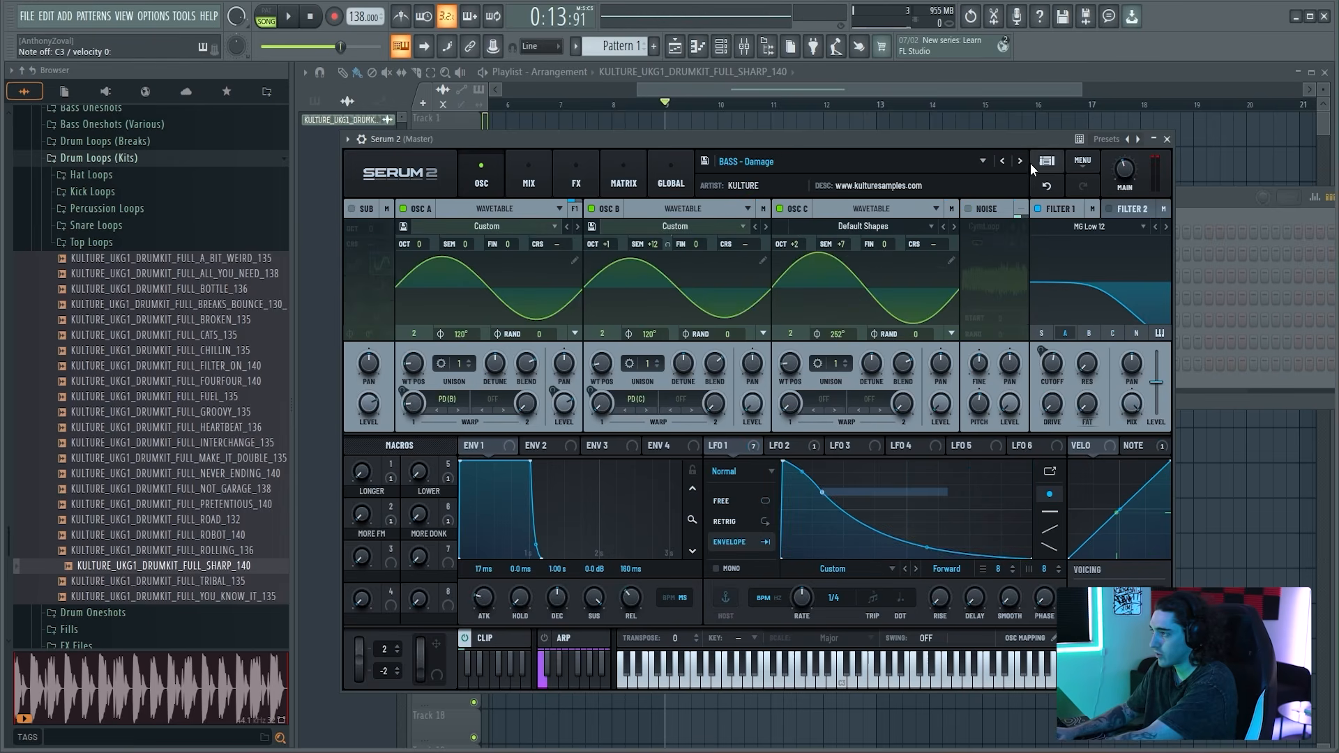
pyautogui.click(1019, 163)
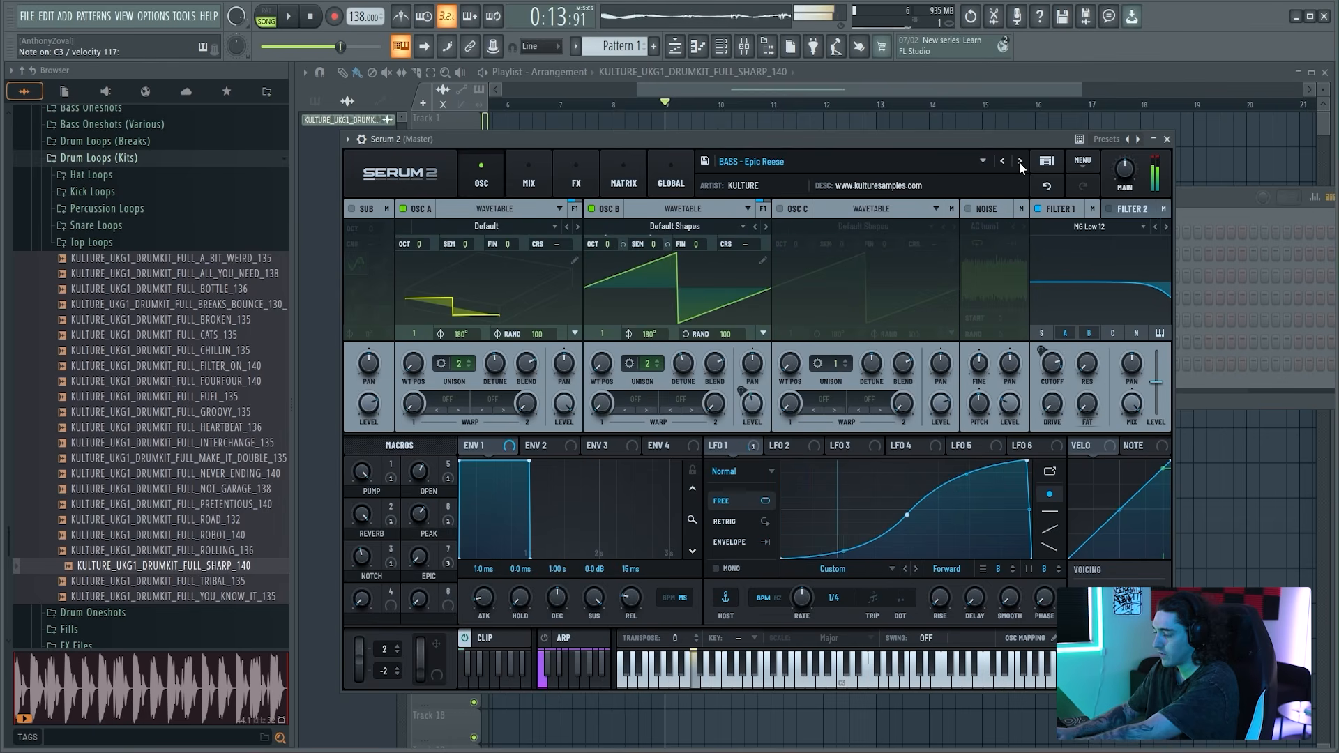
pyautogui.click(1019, 162)
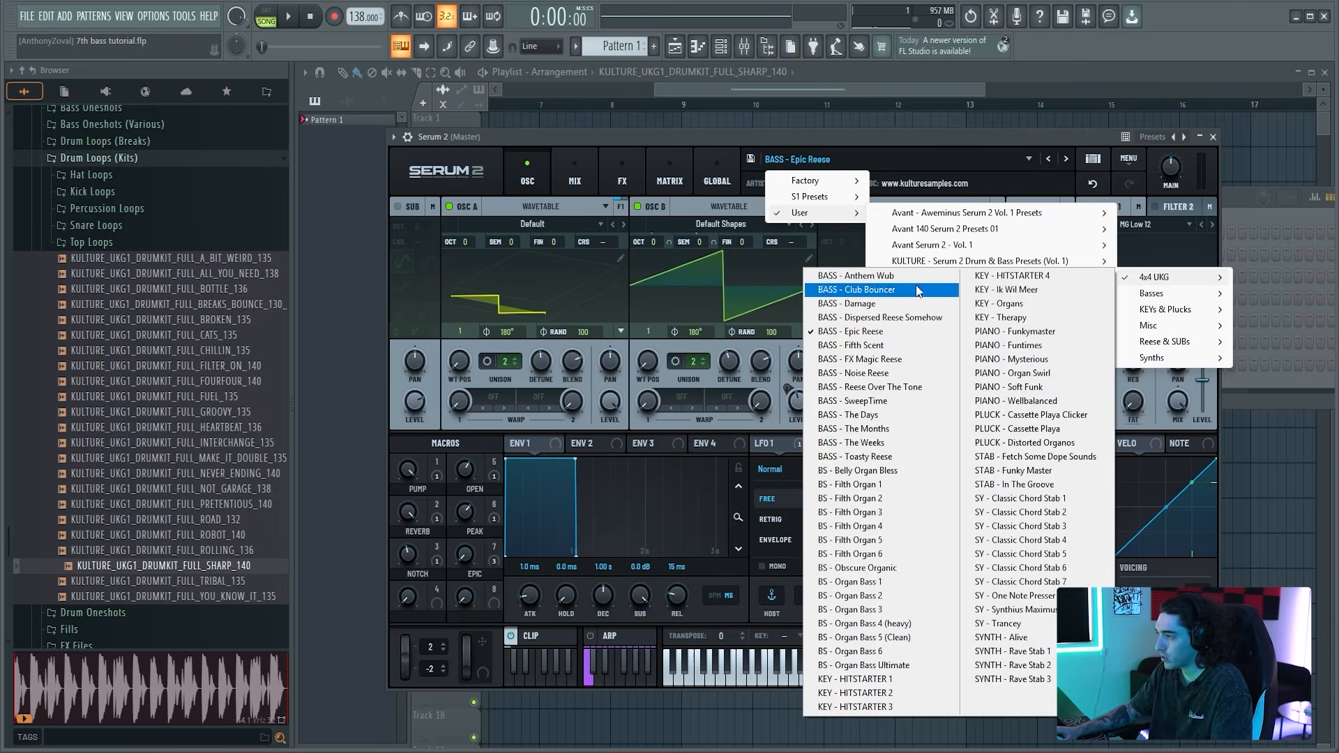
pyautogui.click(897, 290)
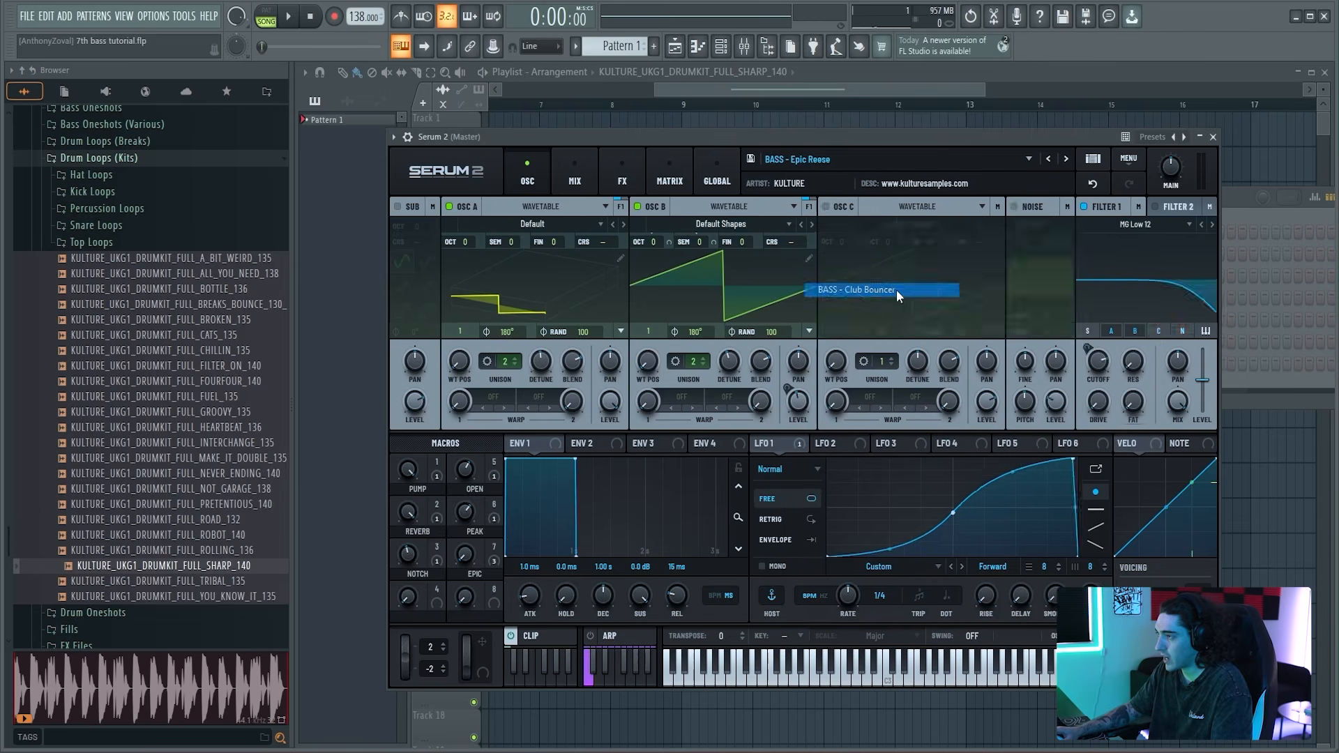
# Step: Align the bullet train vocals clip with bar 9 on Track 1 and play its first two vocal phrases
pyautogui.moveTo(826, 131); pyautogui.dragTo(846, 132)
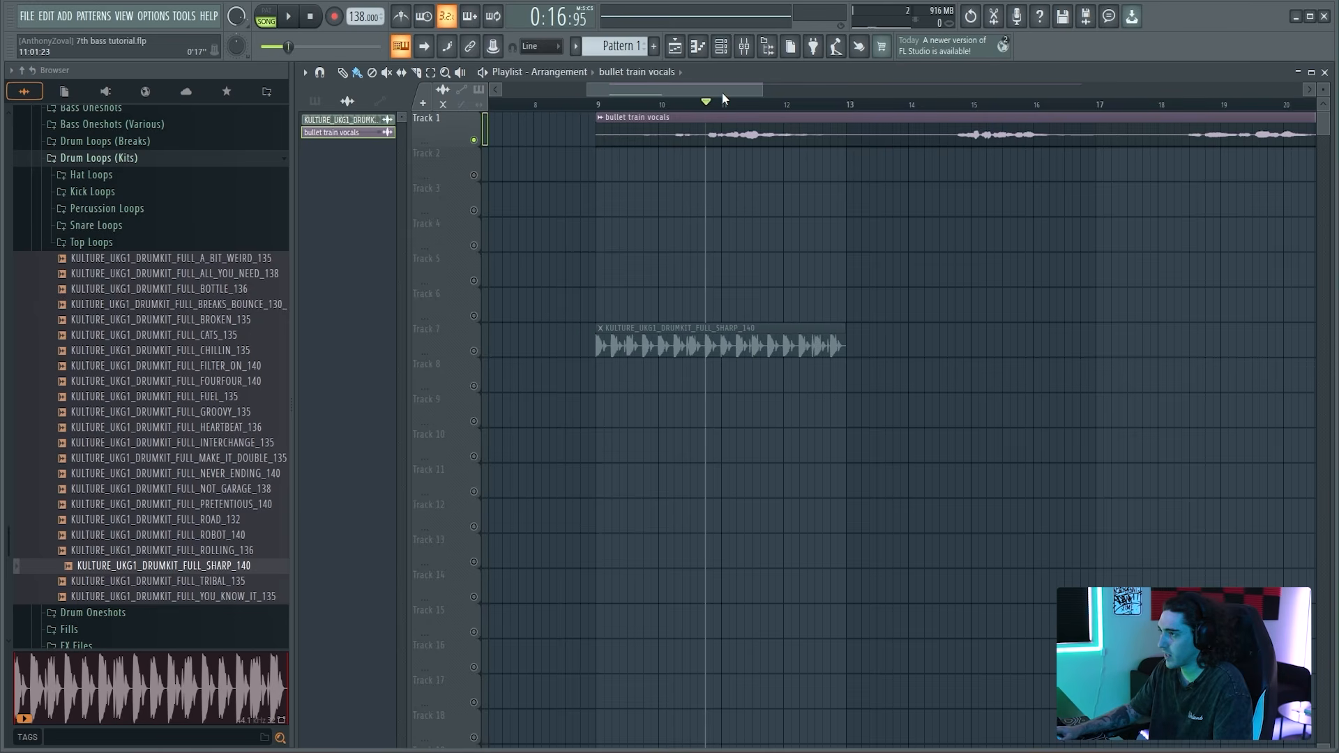
pyautogui.scroll(-2, 722, 92)
pyautogui.press('space')
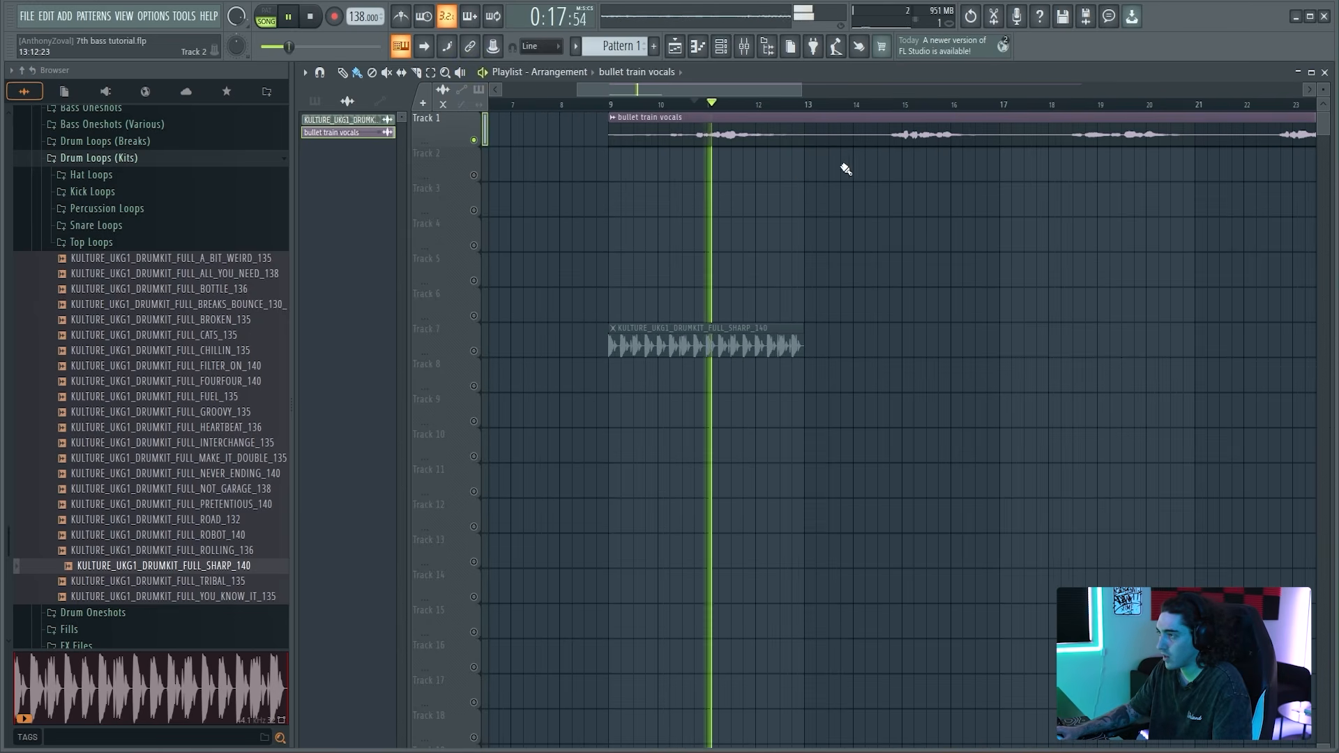
pyautogui.click(887, 103)
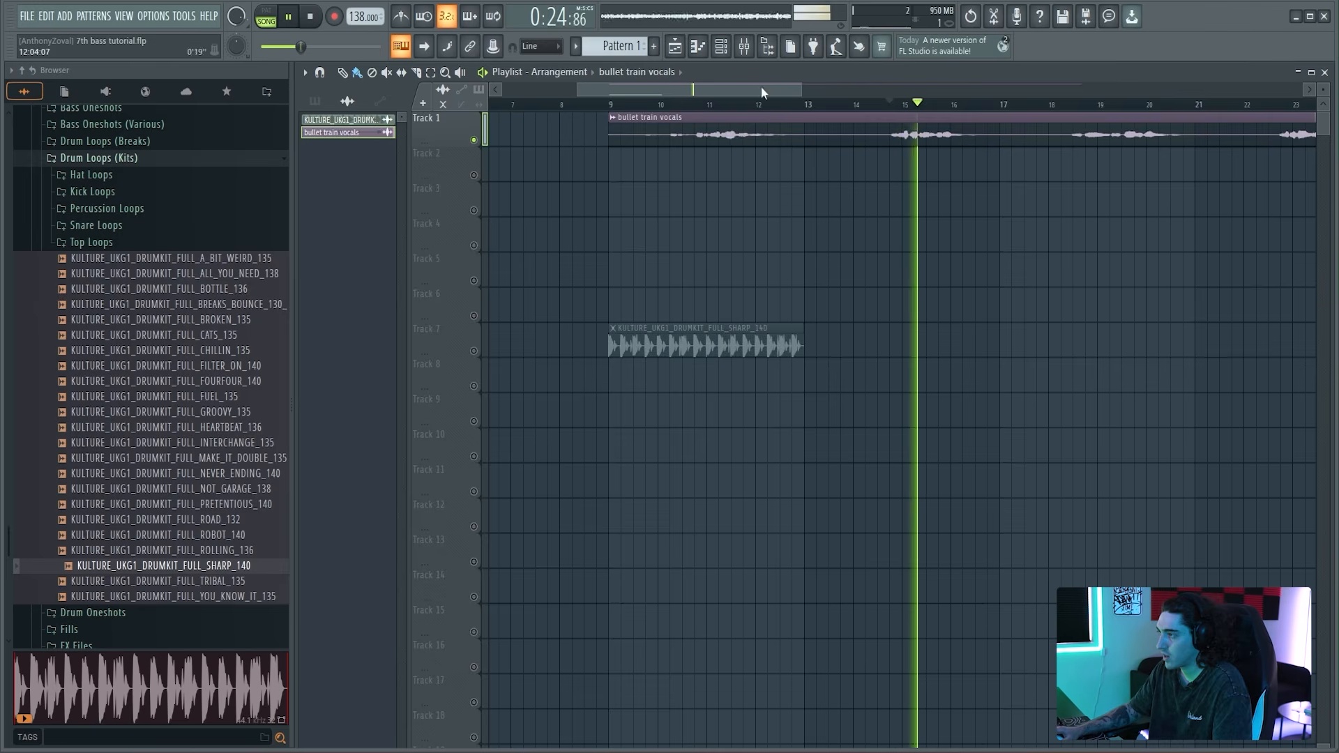
pyautogui.scroll(-2, 761, 91)
pyautogui.press('space')
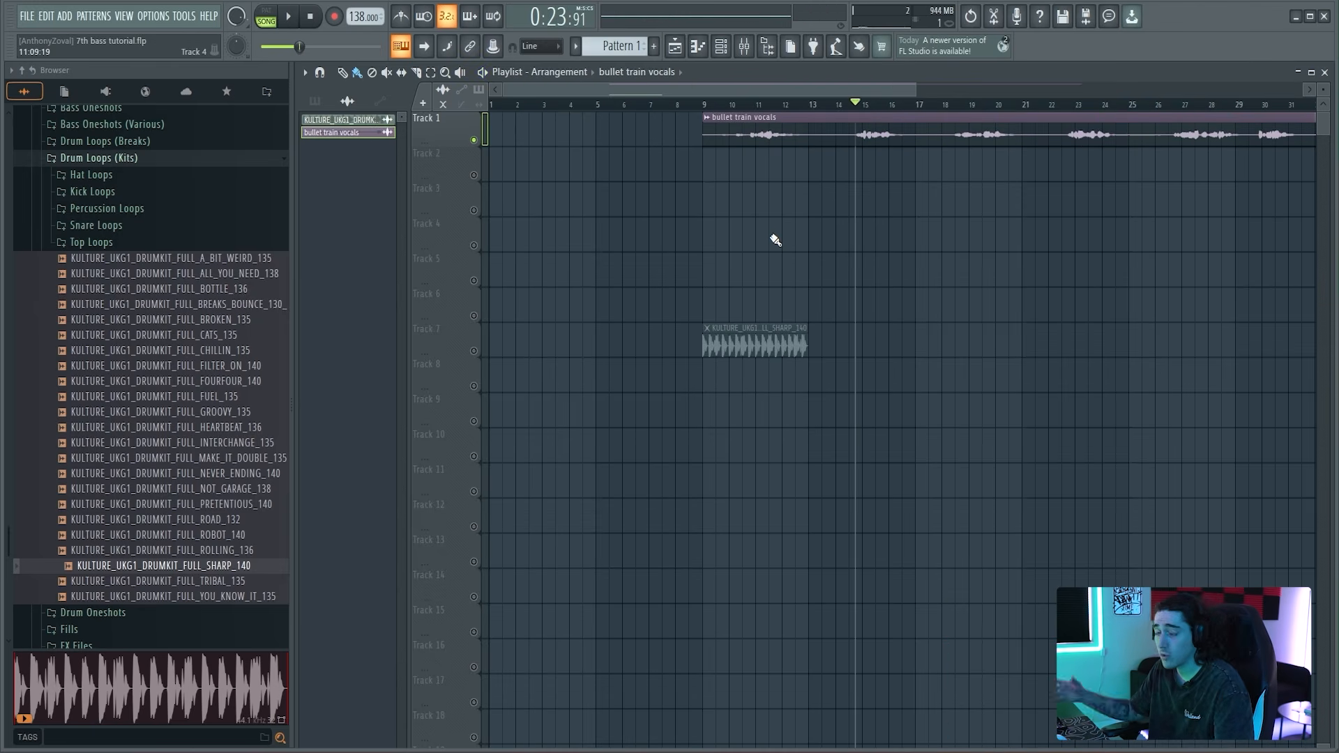
# Step: Try stretching the bullet train vocals from a typed tempo of 130 BPM with the e3 generic mode
pyautogui.scroll(-2, 826, 91)
pyautogui.scroll(1, 830, 89)
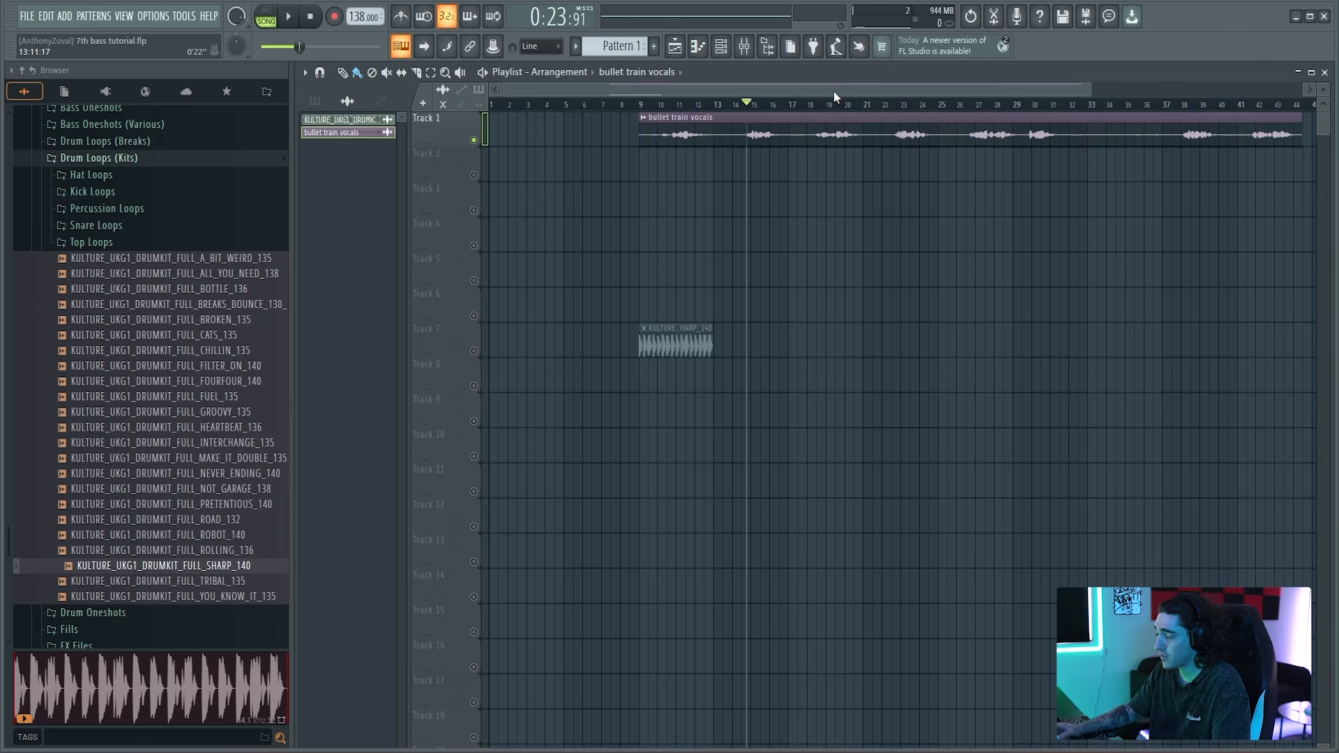
pyautogui.scroll(2, 800, 86)
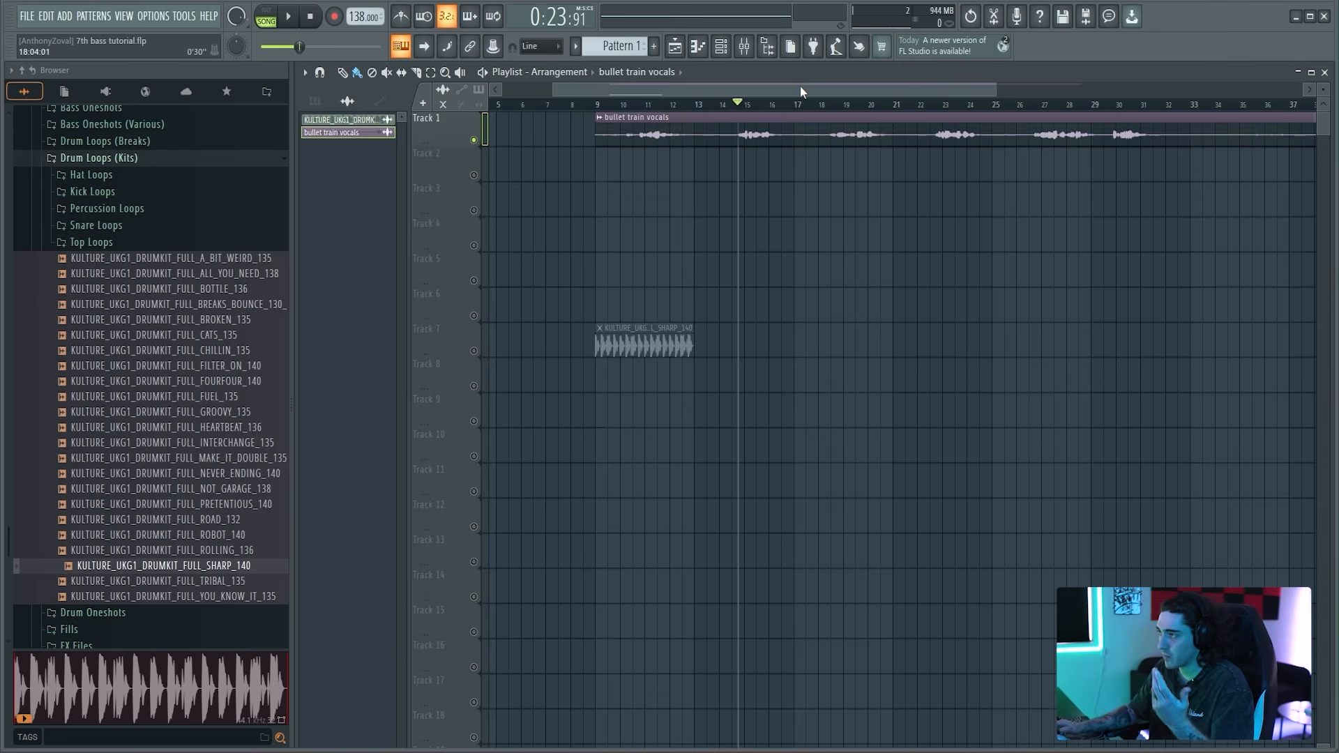
pyautogui.doubleClick(798, 127)
pyautogui.rightClick(609, 254)
pyautogui.click(643, 279)
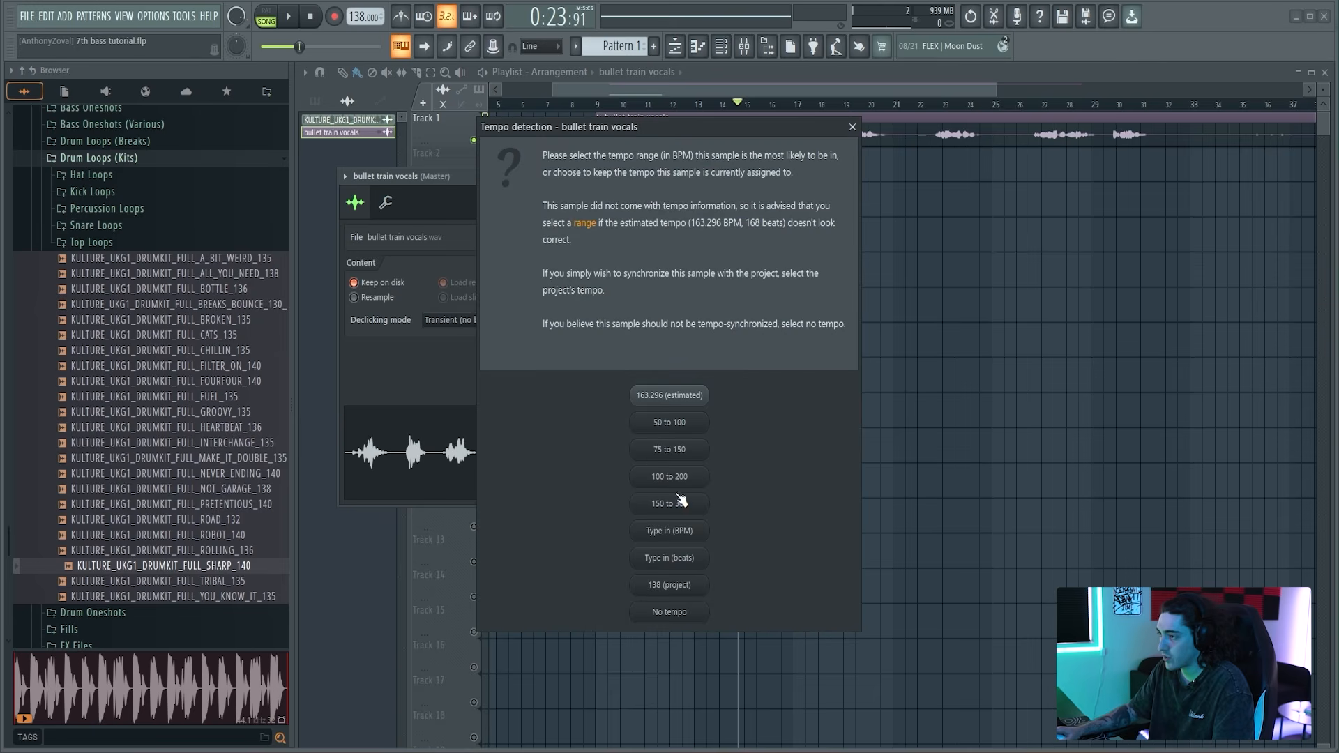
pyautogui.click(674, 531)
pyautogui.write('130')
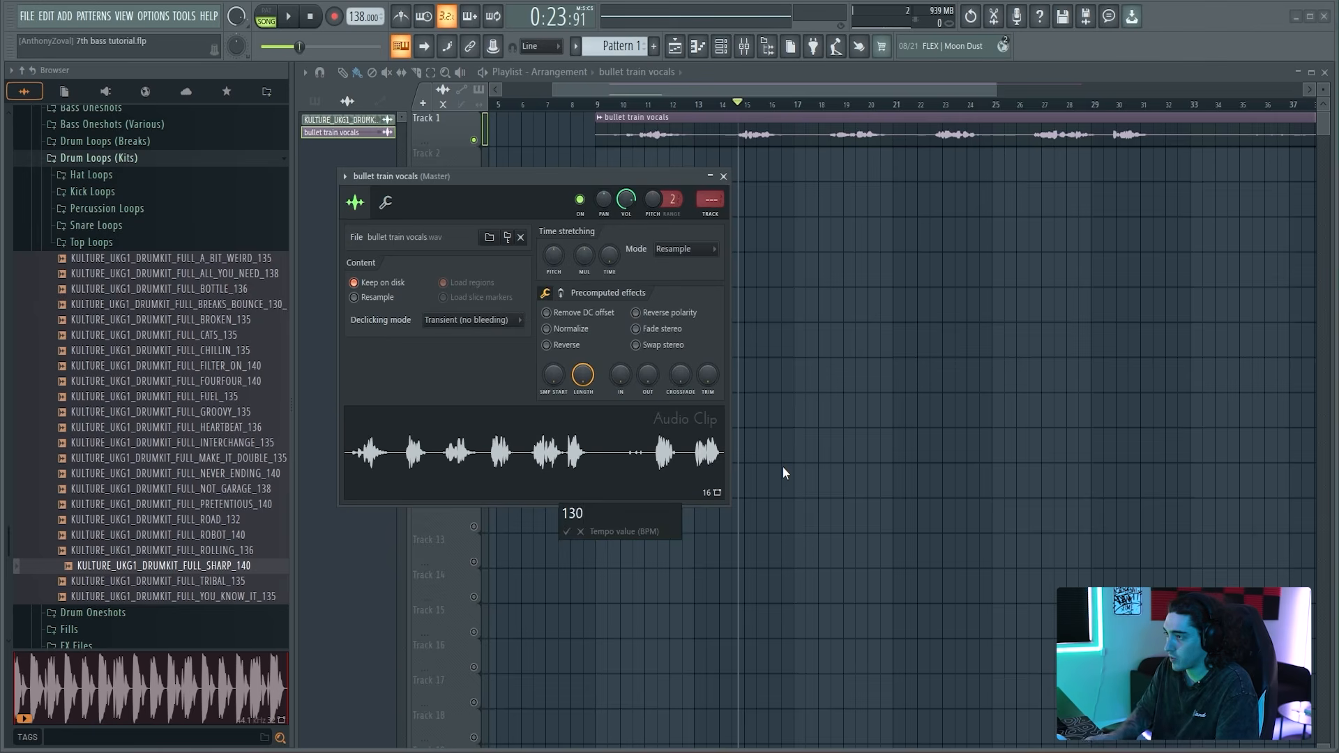
pyautogui.press('Return')
pyautogui.click(701, 253)
pyautogui.click(689, 328)
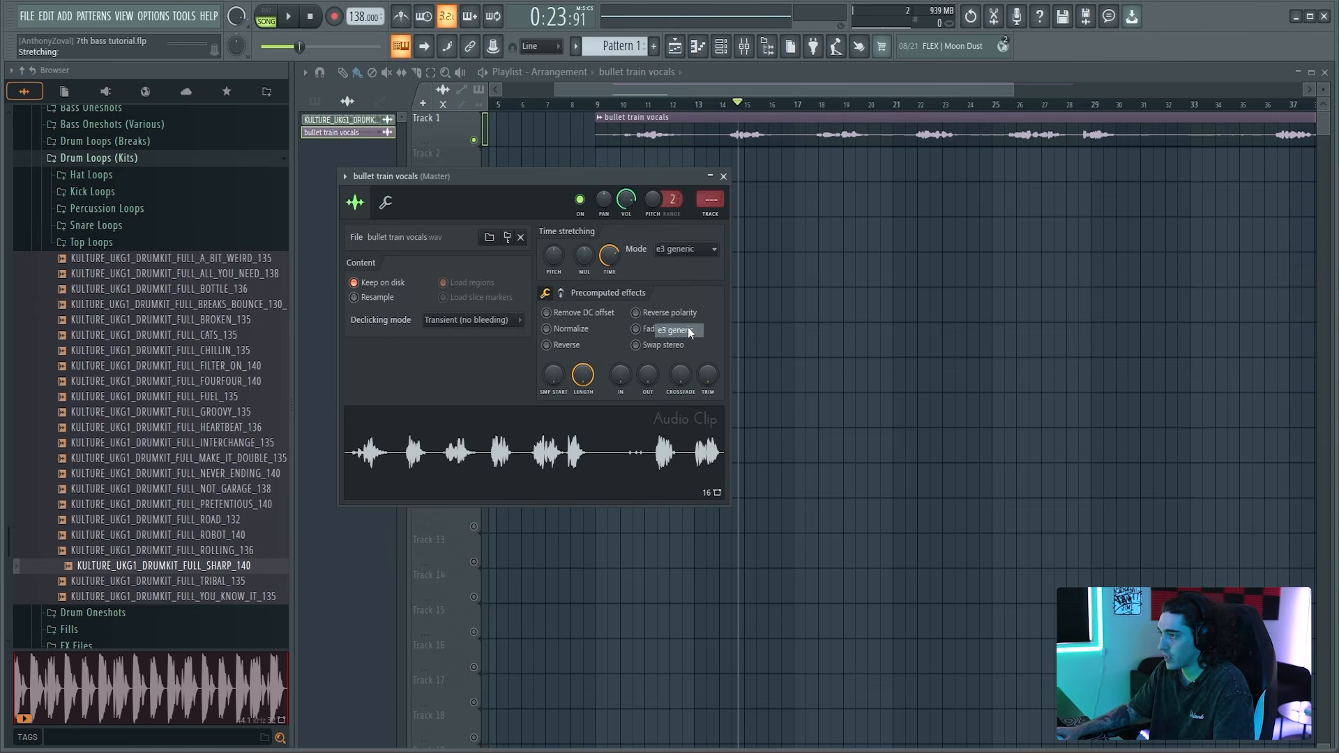
# Step: Return the vocals to Resample mode, clear their time stretching, and listen from around bar 14
pyautogui.click(695, 249)
pyautogui.click(692, 265)
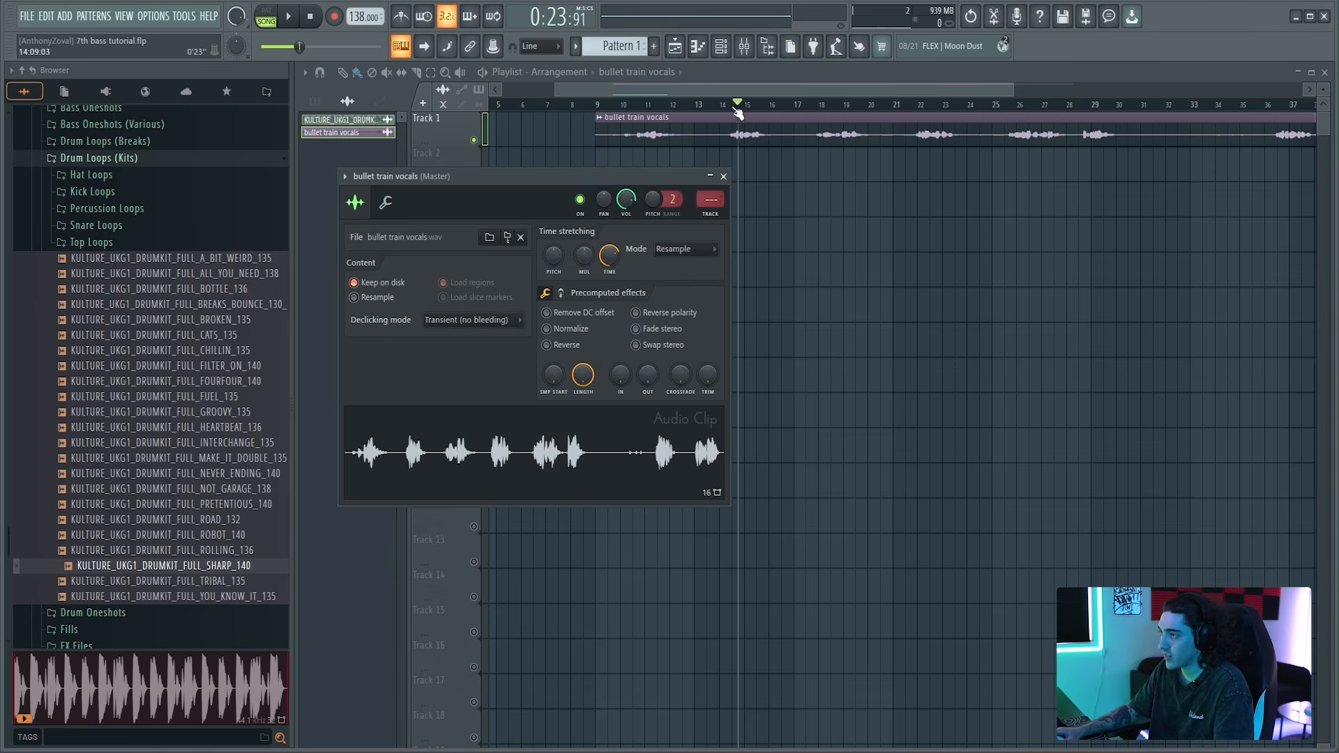
pyautogui.rightClick(617, 253)
pyautogui.click(626, 262)
pyautogui.moveTo(718, 106); pyautogui.dragTo(739, 107)
pyautogui.press('space')
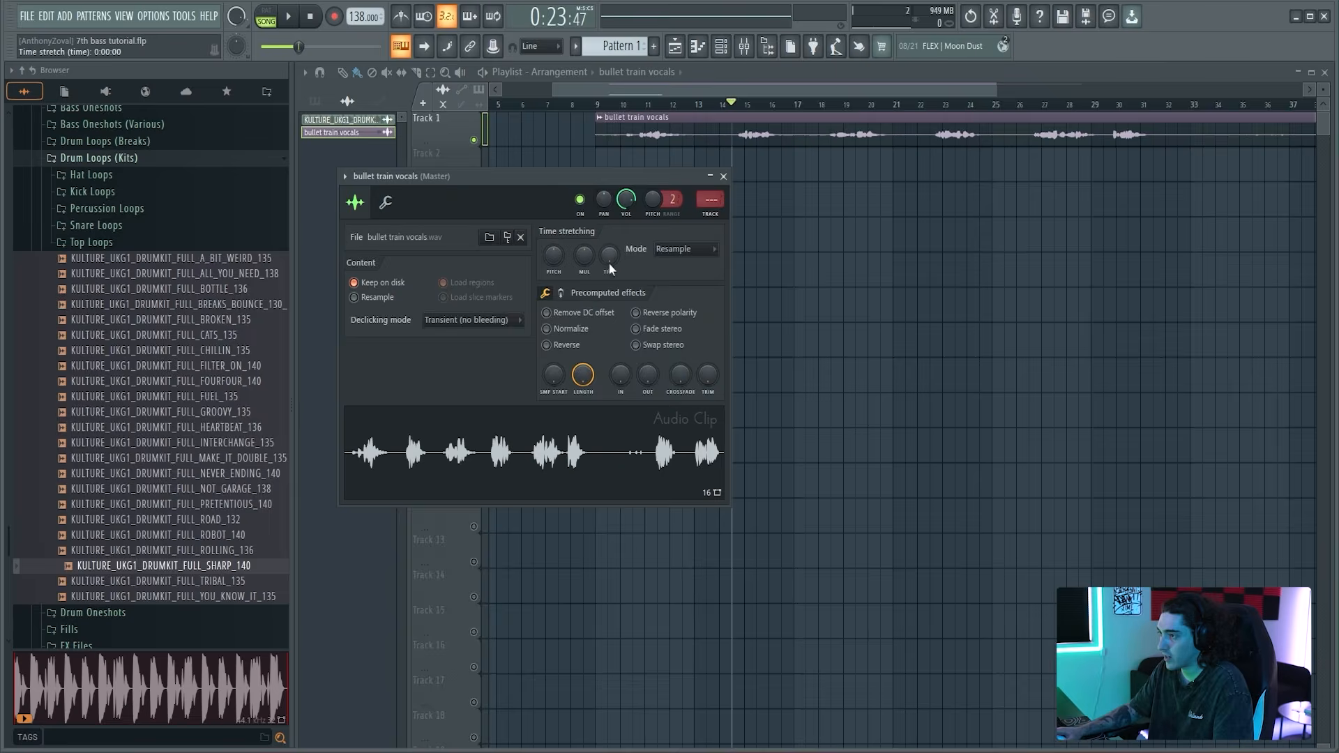
# Step: Stretch the vocals again with a typed tempo detection value of 126 and play them from about bar 14
pyautogui.rightClick(610, 268)
pyautogui.click(656, 288)
pyautogui.click(691, 535)
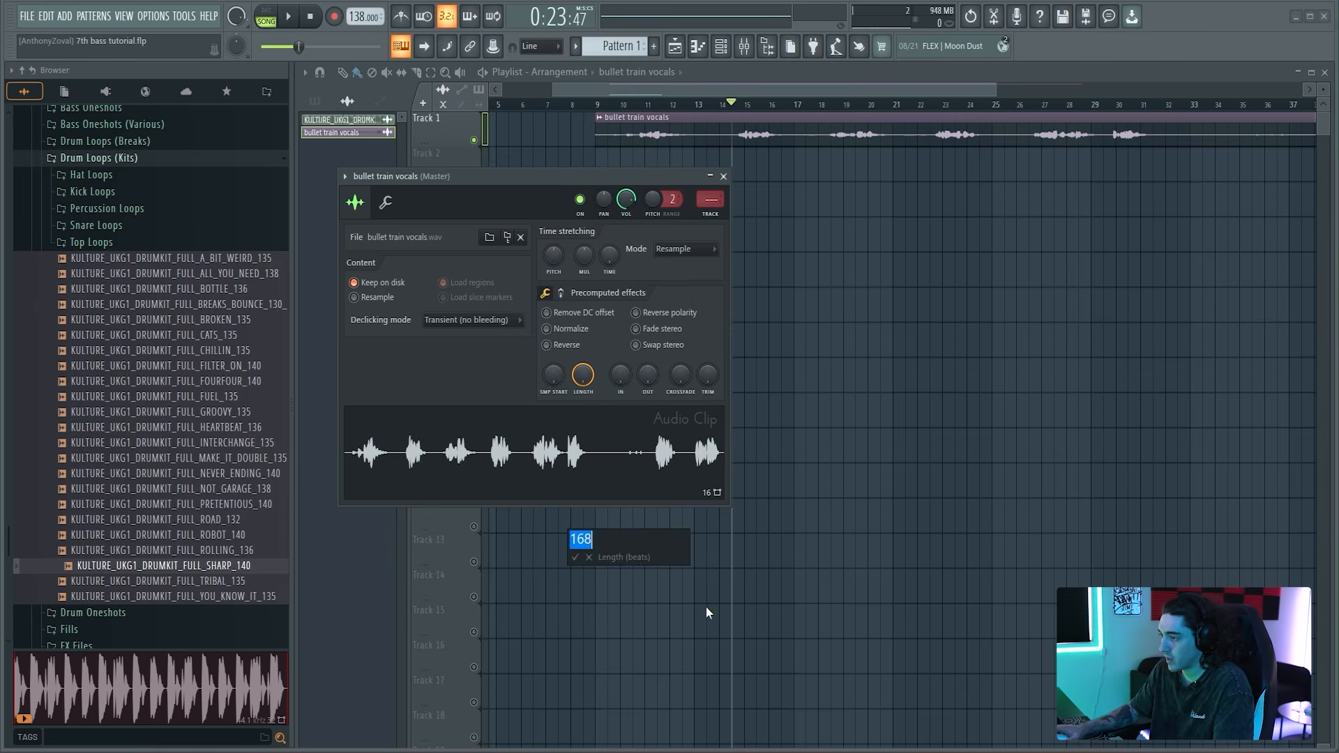
pyautogui.write('126')
pyautogui.press('Return')
pyautogui.click(728, 104)
pyautogui.press('space')
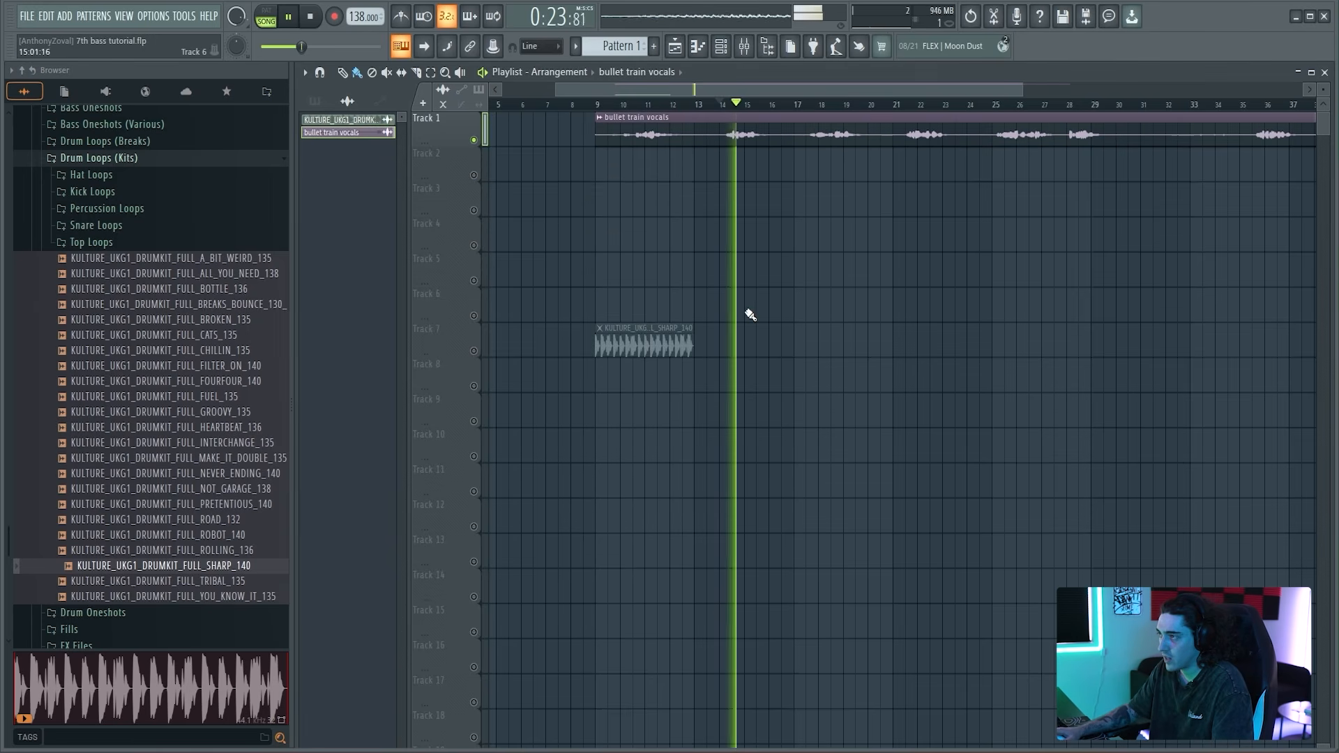
# Step: Stop playback, set the vocal clip's stretch mode to e3 generic, and close its sample settings
pyautogui.press('space')
pyautogui.doubleClick(775, 134)
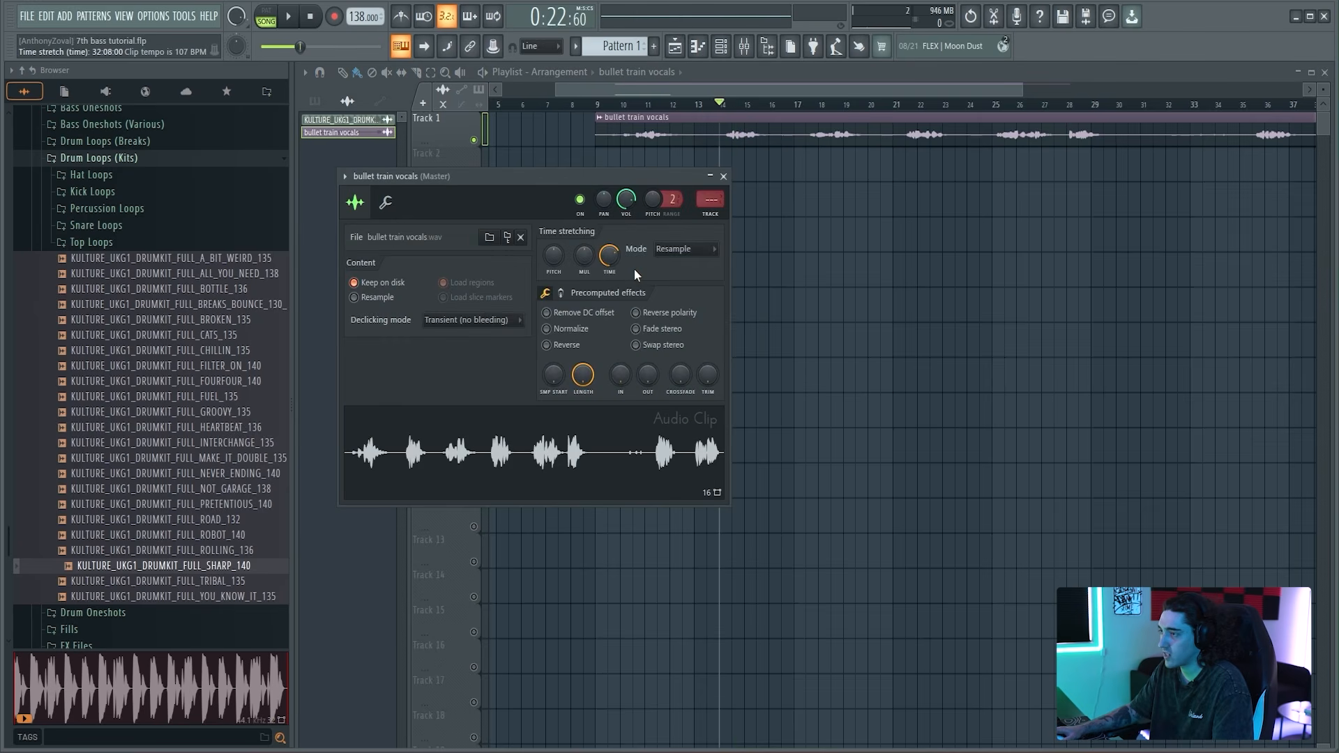
pyautogui.click(683, 248)
pyautogui.click(679, 326)
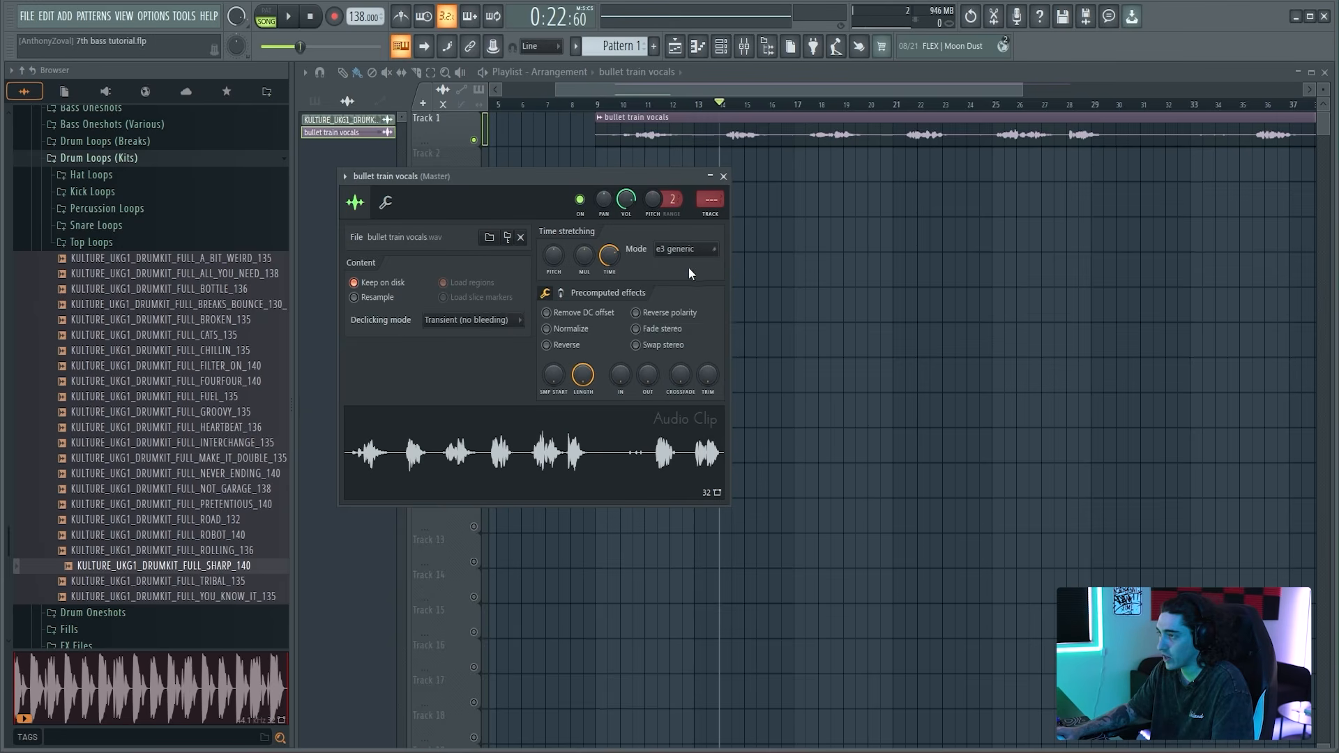
pyautogui.click(724, 176)
# Step: Listen to the stretched vocals from about bar 14 to check how they sound
pyautogui.scroll(2, 720, 132)
pyautogui.click(689, 105)
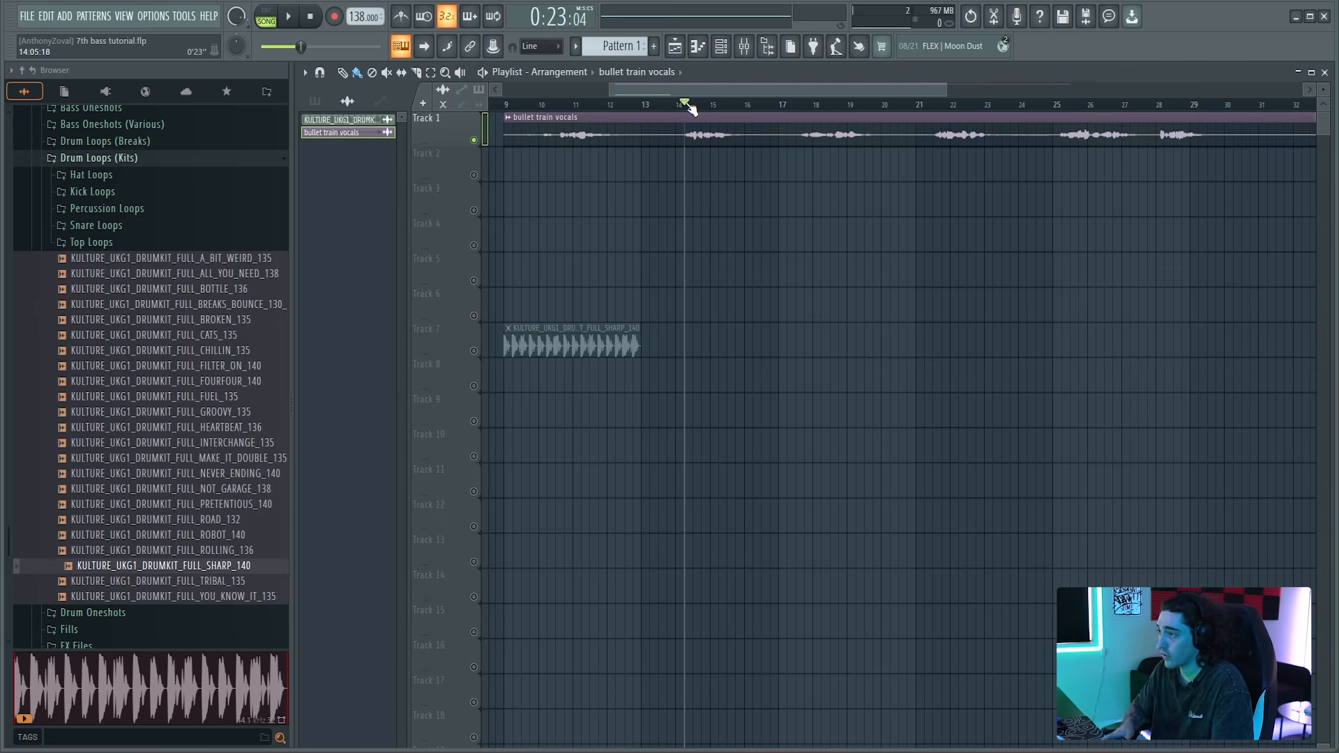
pyautogui.press('space')
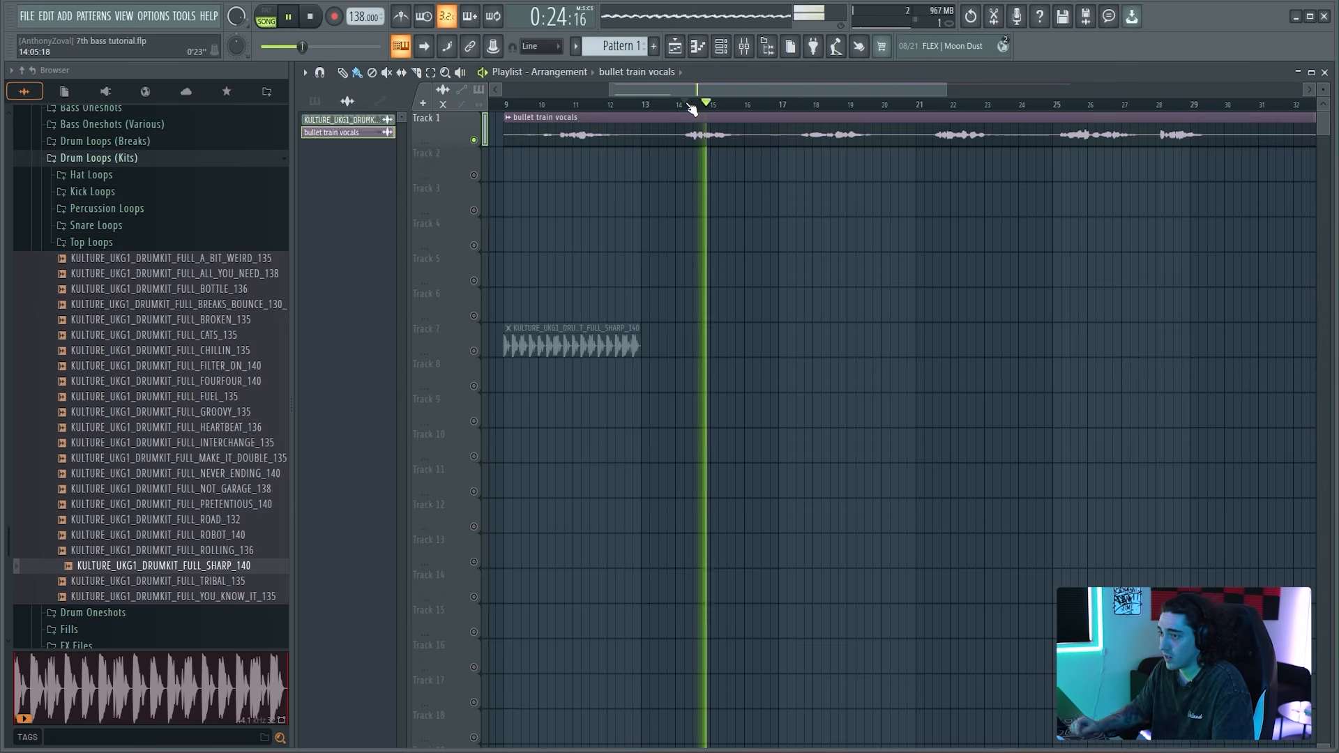
pyautogui.press('space')
pyautogui.press('F6')
pyautogui.press('F6')
# Step: Move the vocal clip so it starts at bar 8, and trim its silent tail to about bar 40
pyautogui.moveTo(693, 91)
pyautogui.mouseDown()
pyautogui.moveTo(739, 90)
pyautogui.moveTo(675, 90)
pyautogui.mouseUp()
pyautogui.click(663, 105)
pyautogui.moveTo(800, 129); pyautogui.dragTo(736, 126)
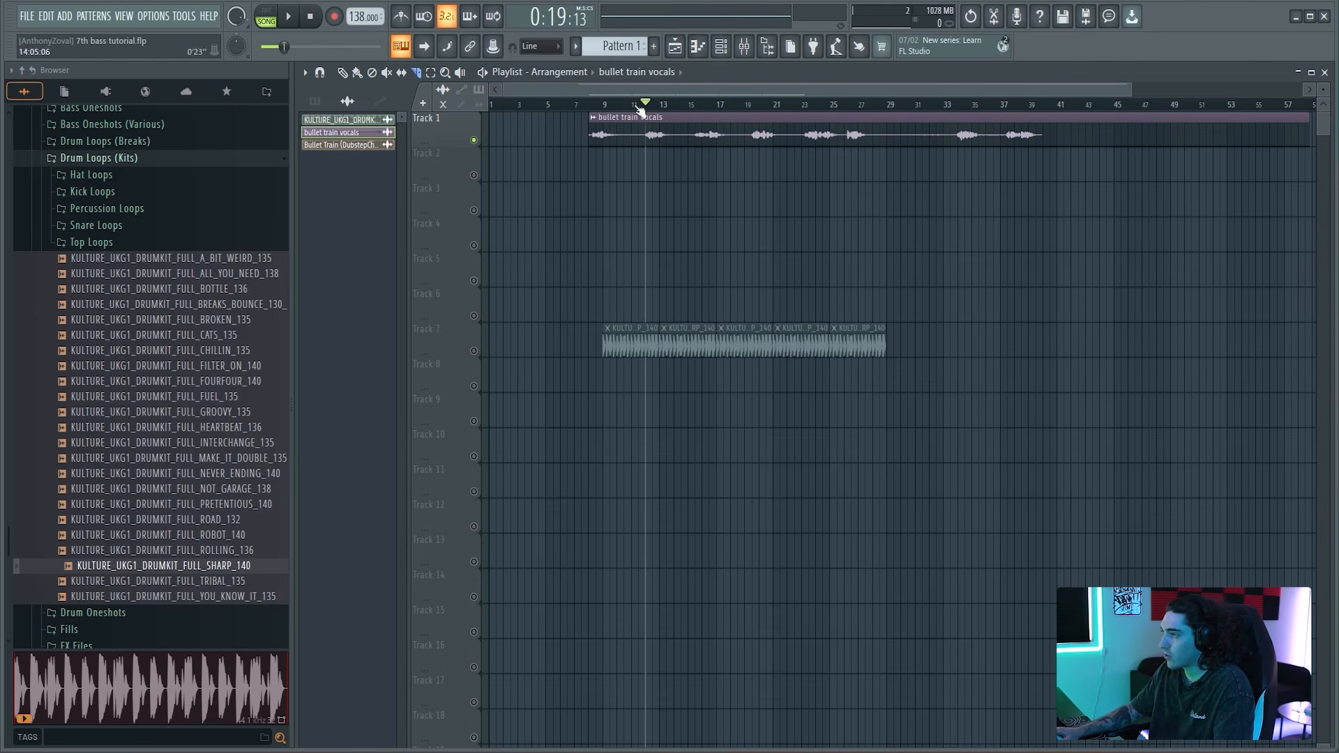
pyautogui.moveTo(1309, 124); pyautogui.dragTo(1046, 123)
pyautogui.scroll(3, 860, 90)
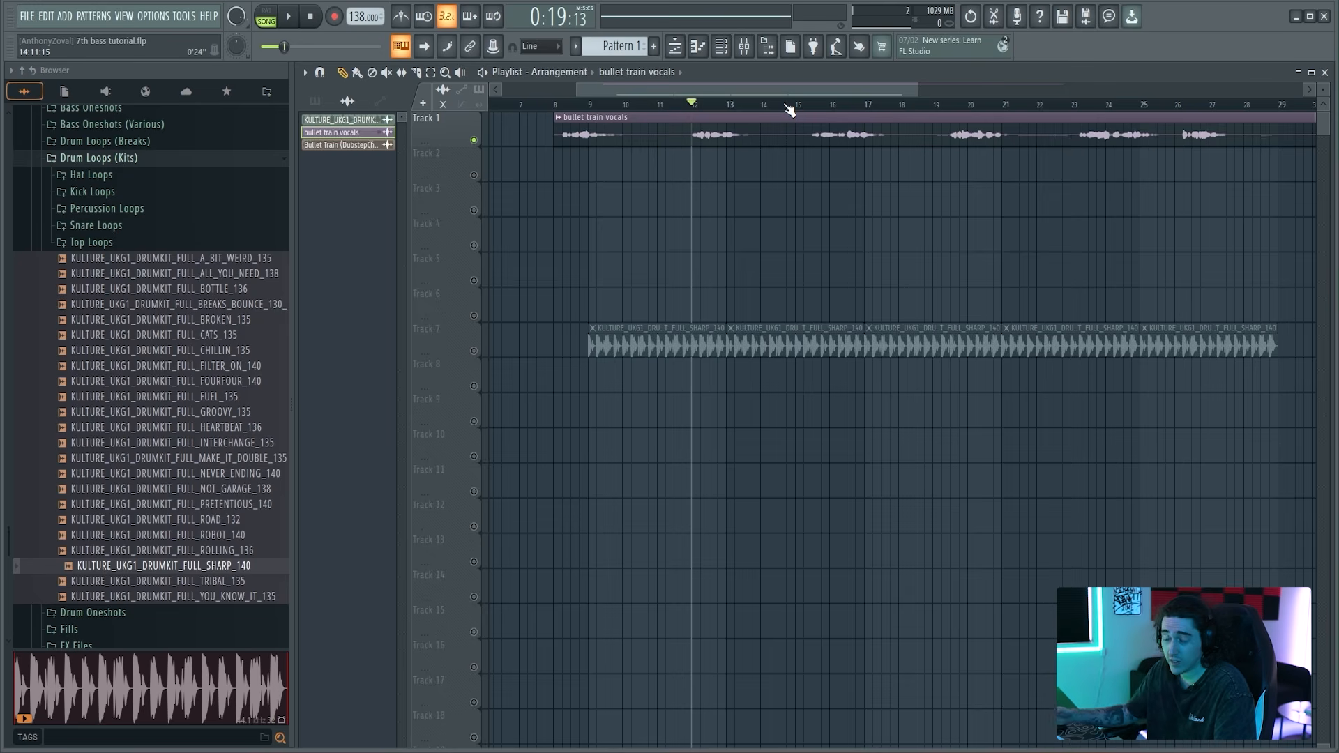
# Step: Play the repositioned vocals from about bar 13 to check their timing
pyautogui.click(728, 103)
pyautogui.press('space')
pyautogui.press('space')
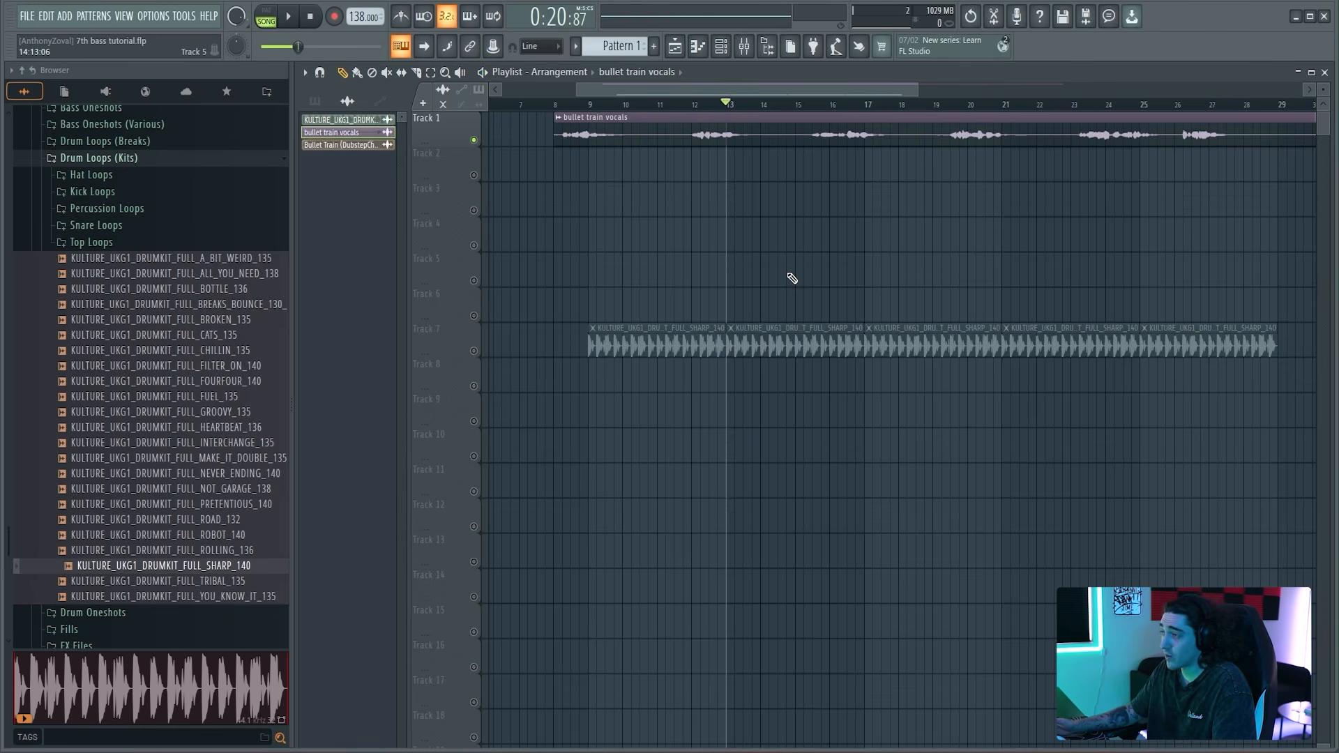
pyautogui.scroll(-3, 799, 93)
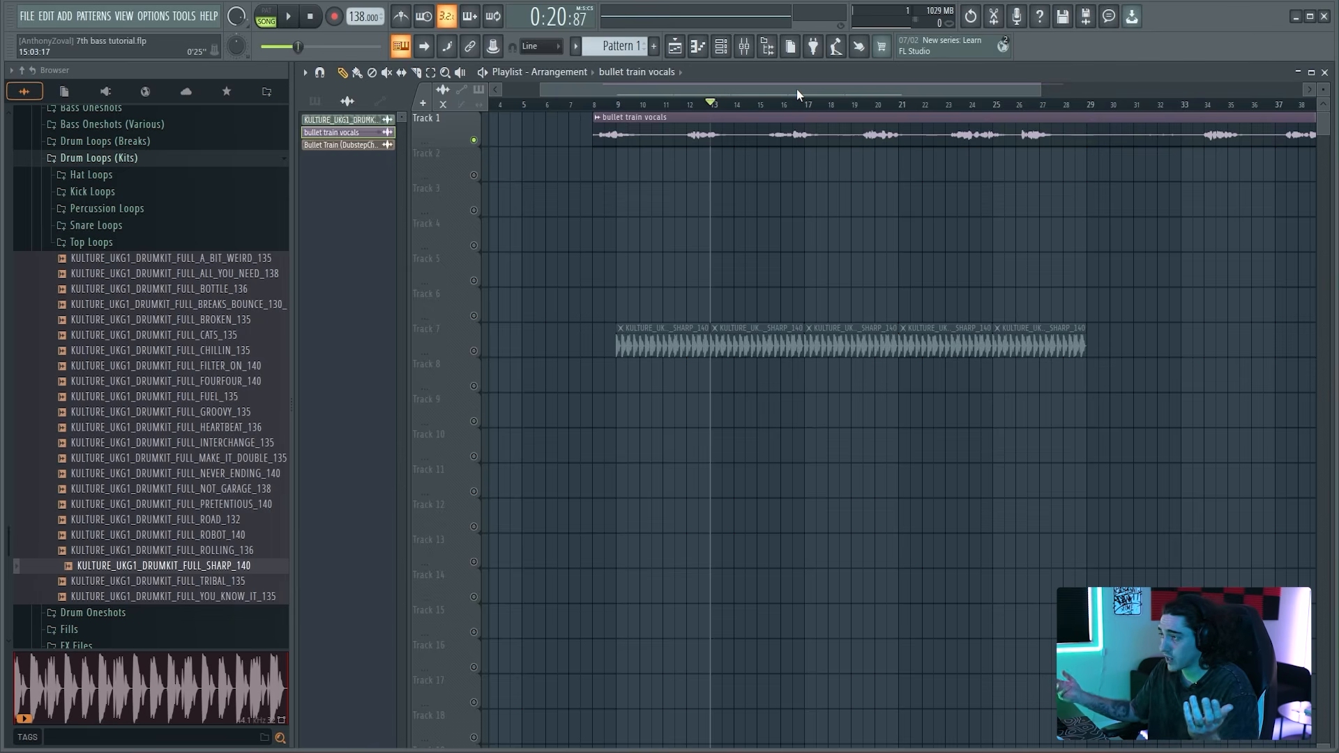
pyautogui.moveTo(781, 78)
pyautogui.mouseDown()
pyautogui.moveTo(774, 131)
pyautogui.moveTo(781, 82)
pyautogui.mouseUp()
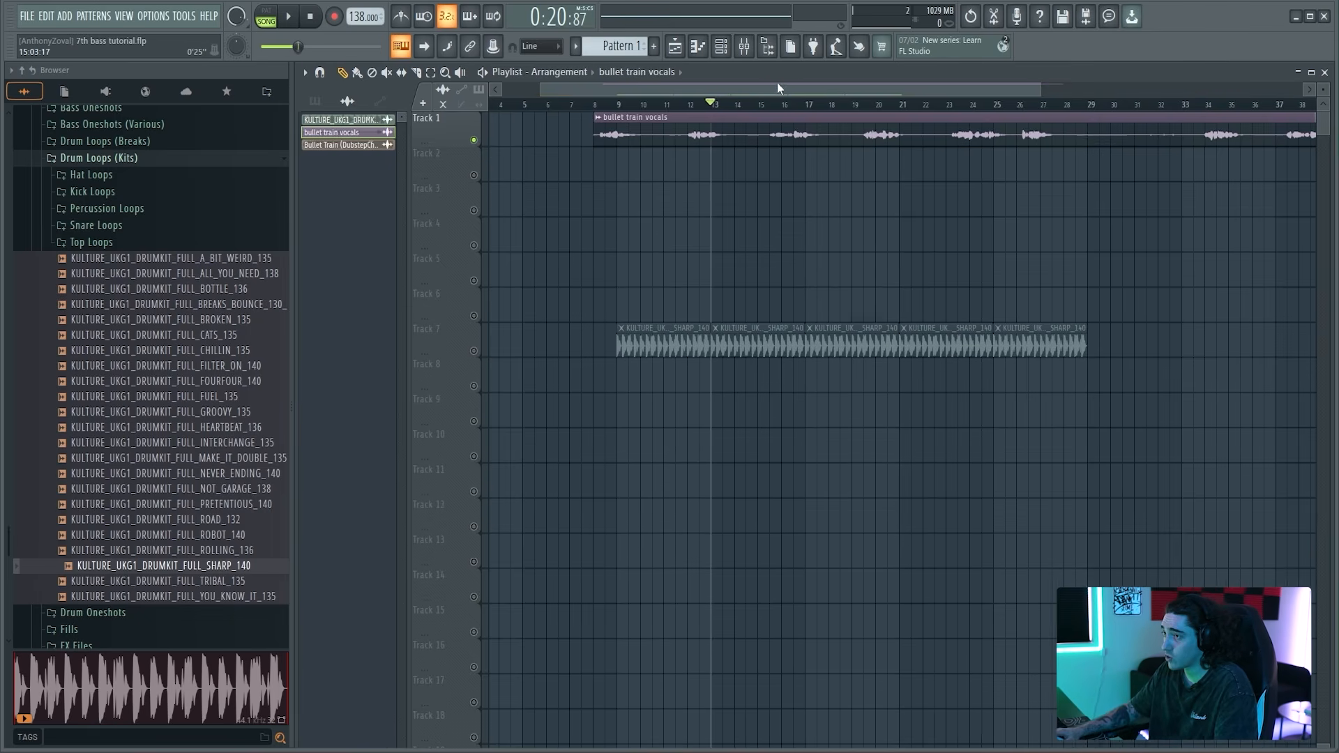
# Step: Play the vocals briefly from bar 8, and move the vocal clip on Track 1 earlier so it starts at bar 4
pyautogui.scroll(-2, 792, 97)
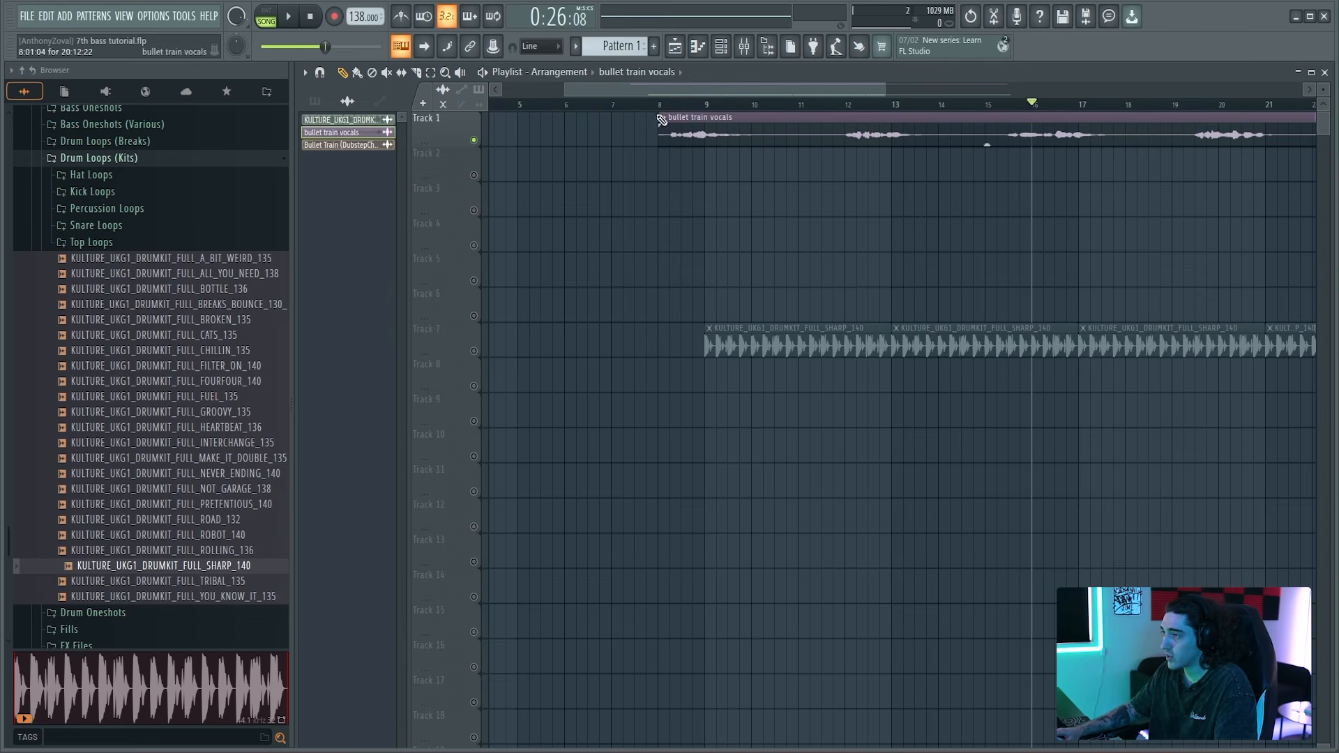
pyautogui.click(660, 104)
pyautogui.press('space')
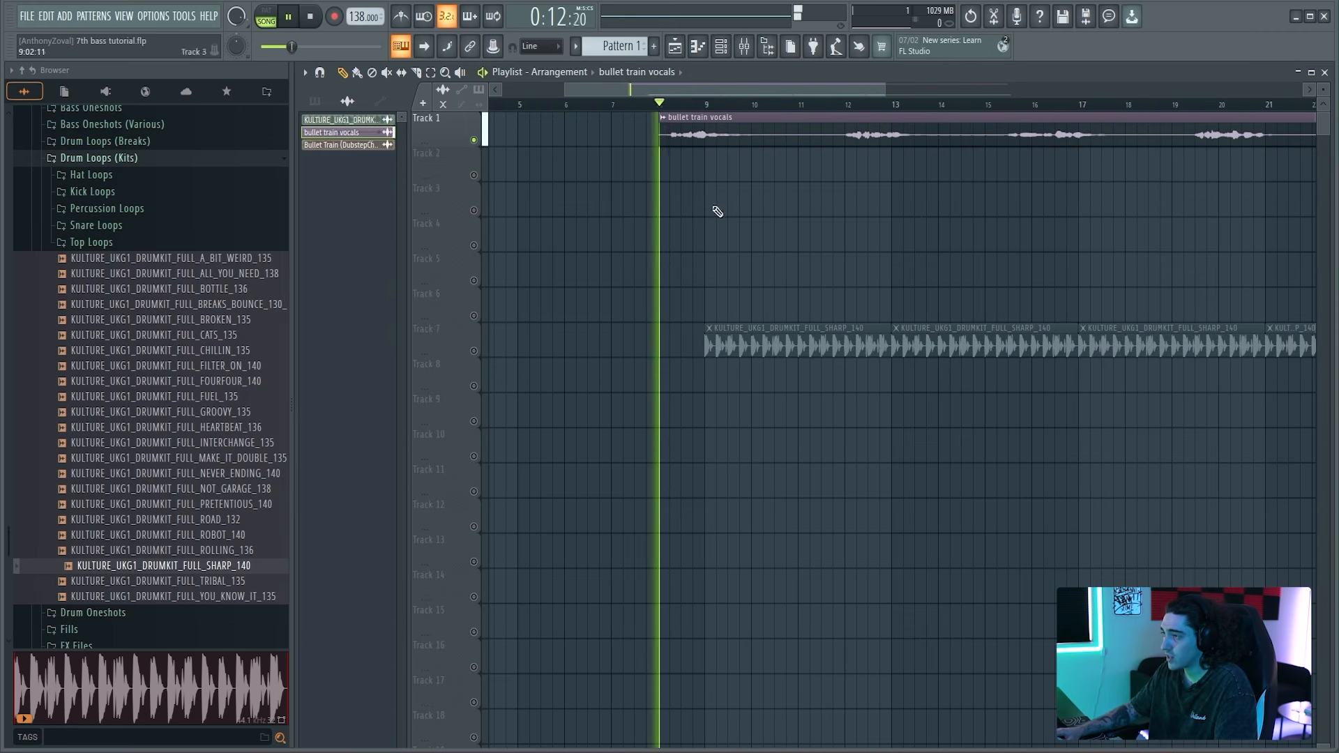
pyautogui.press('space')
pyautogui.moveTo(911, 133); pyautogui.dragTo(777, 132)
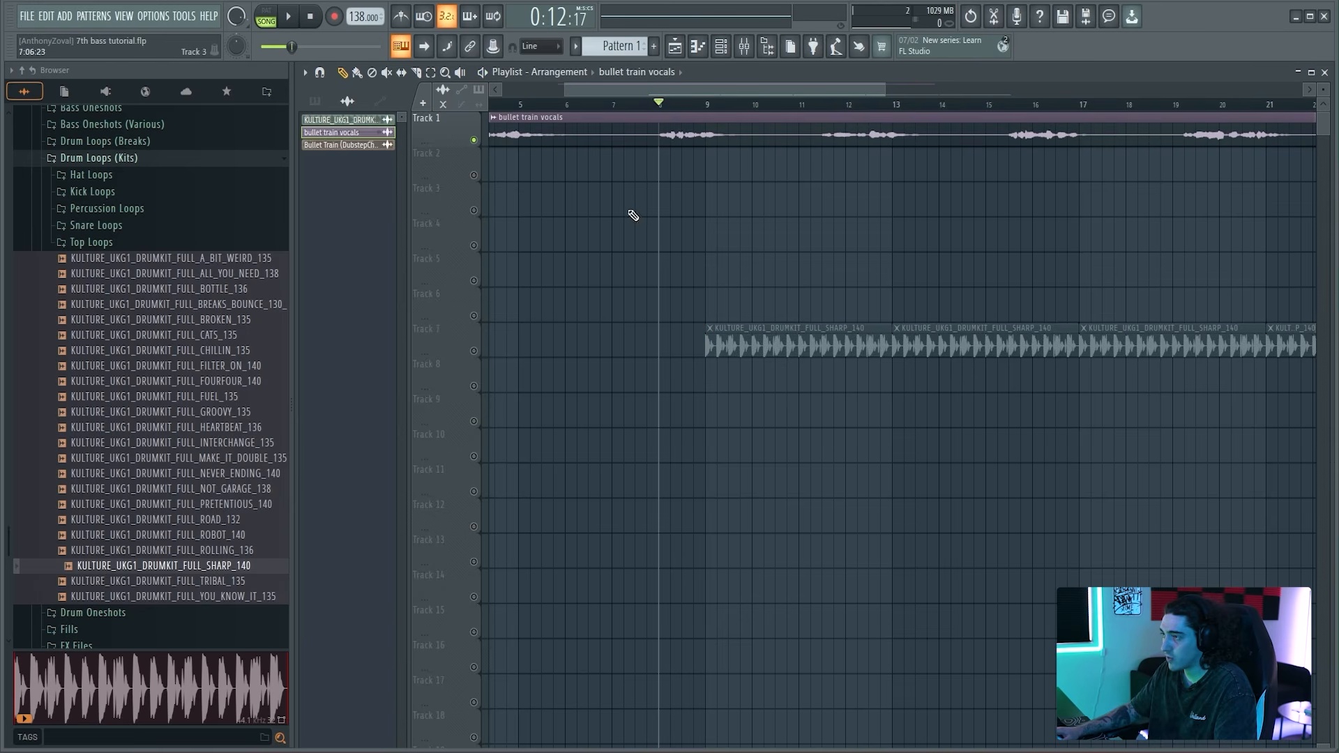
pyautogui.press('space')
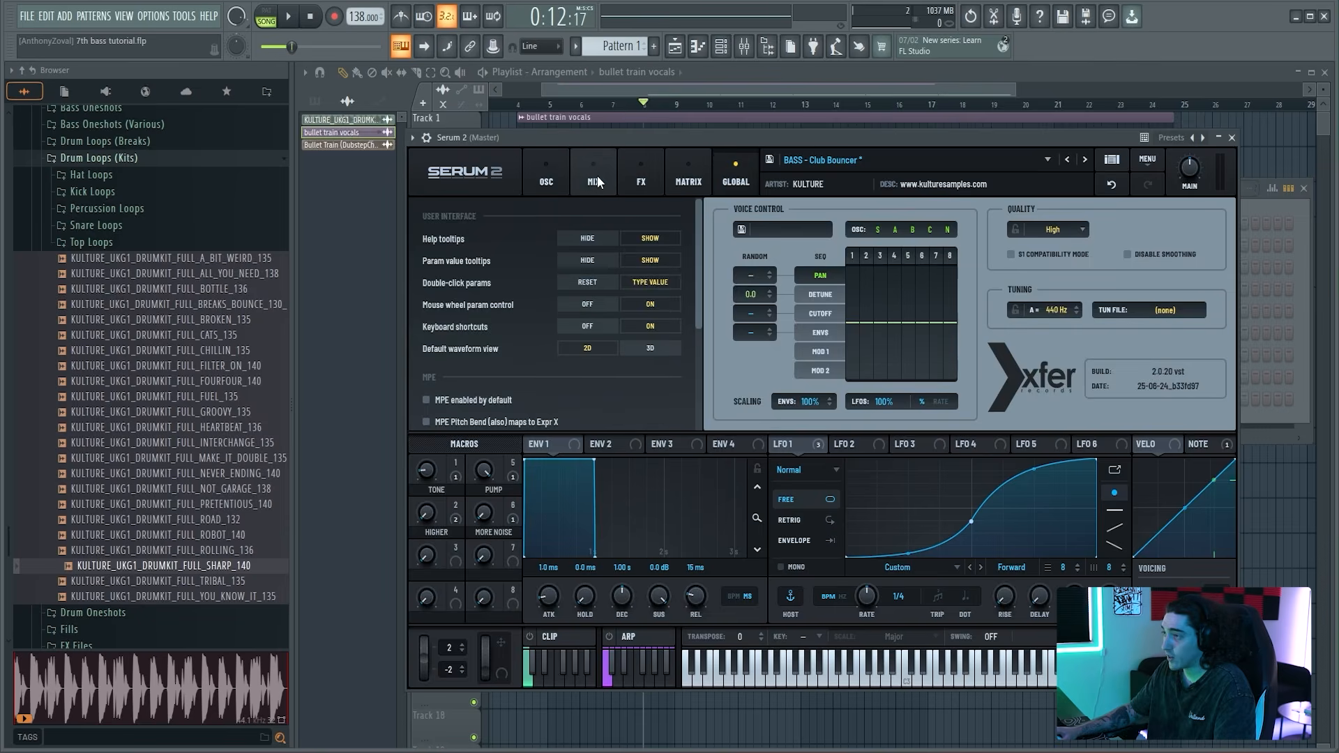
# Step: Show the Serum 2 bass oscillator page, and bring the channel rack in front of the synth
pyautogui.click(551, 180)
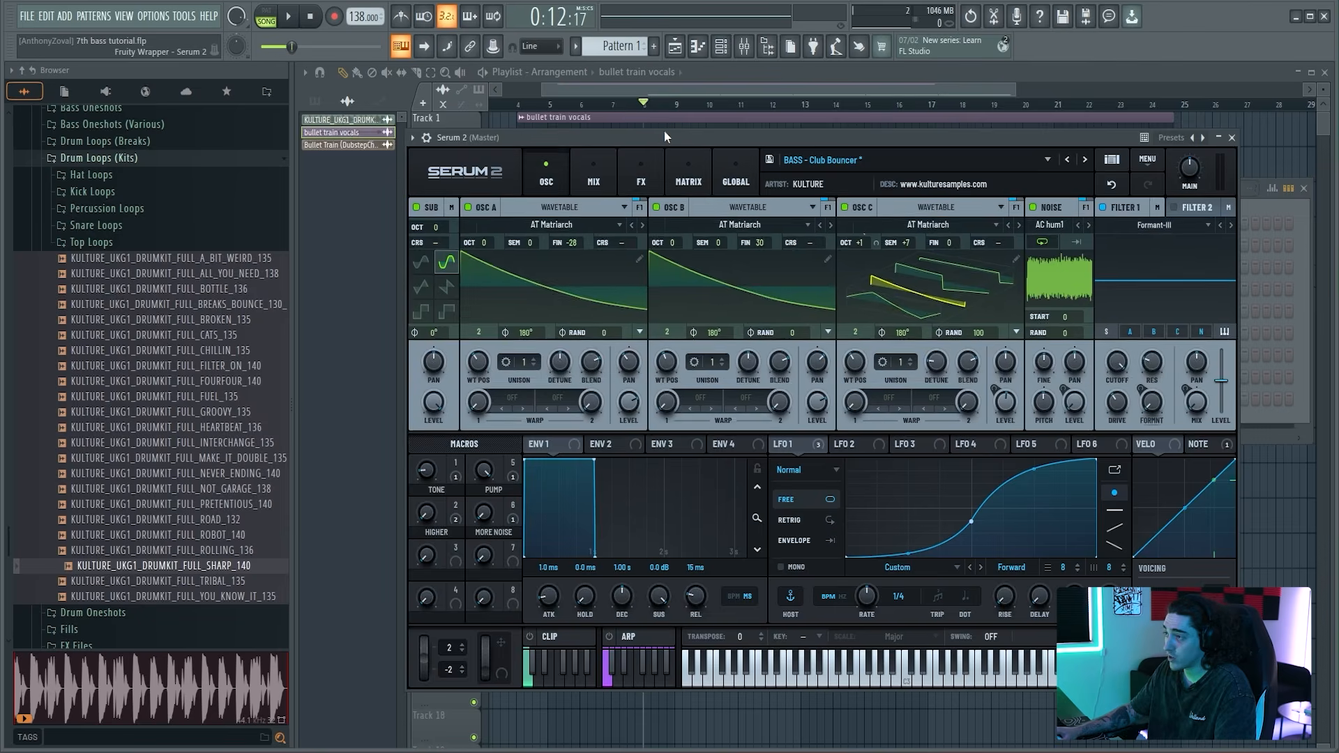
pyautogui.moveTo(673, 132); pyautogui.dragTo(681, 145)
pyautogui.click(1267, 199)
pyautogui.moveTo(1076, 201); pyautogui.dragTo(1027, 205)
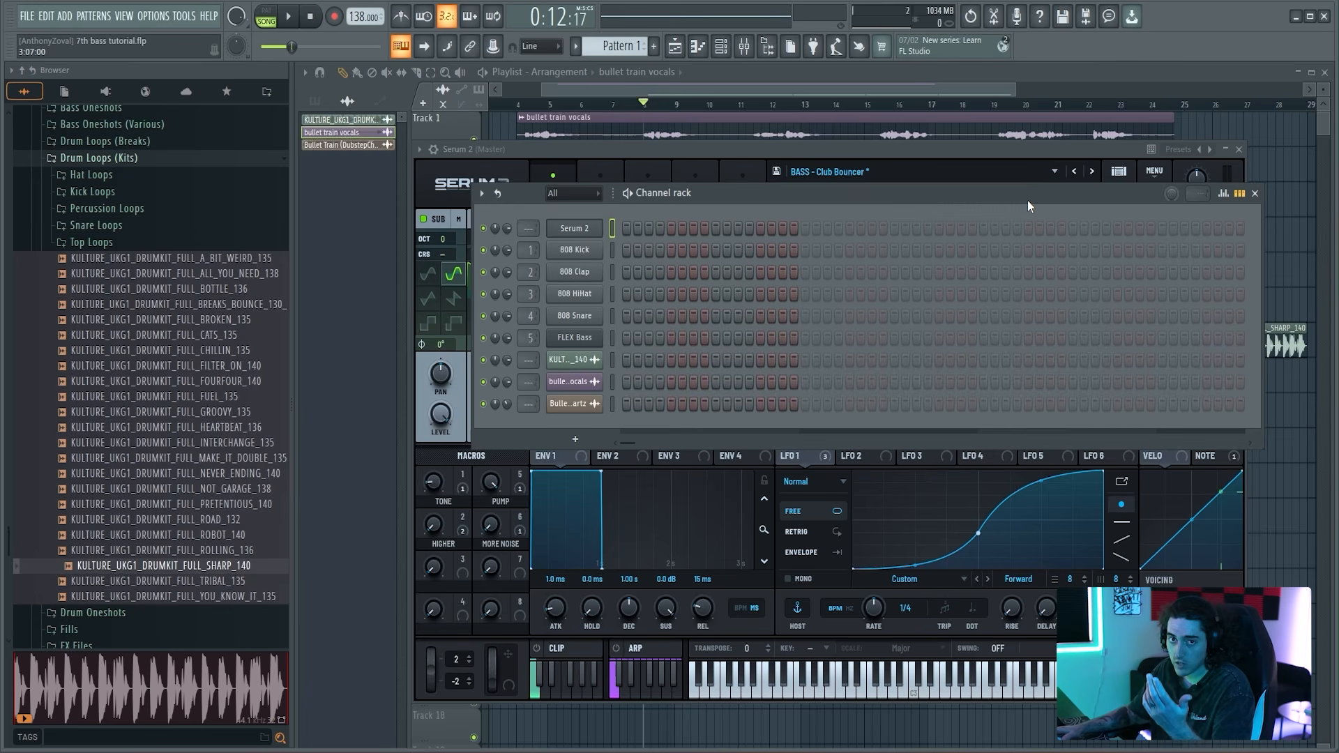
pyautogui.moveTo(1039, 193); pyautogui.dragTo(995, 176)
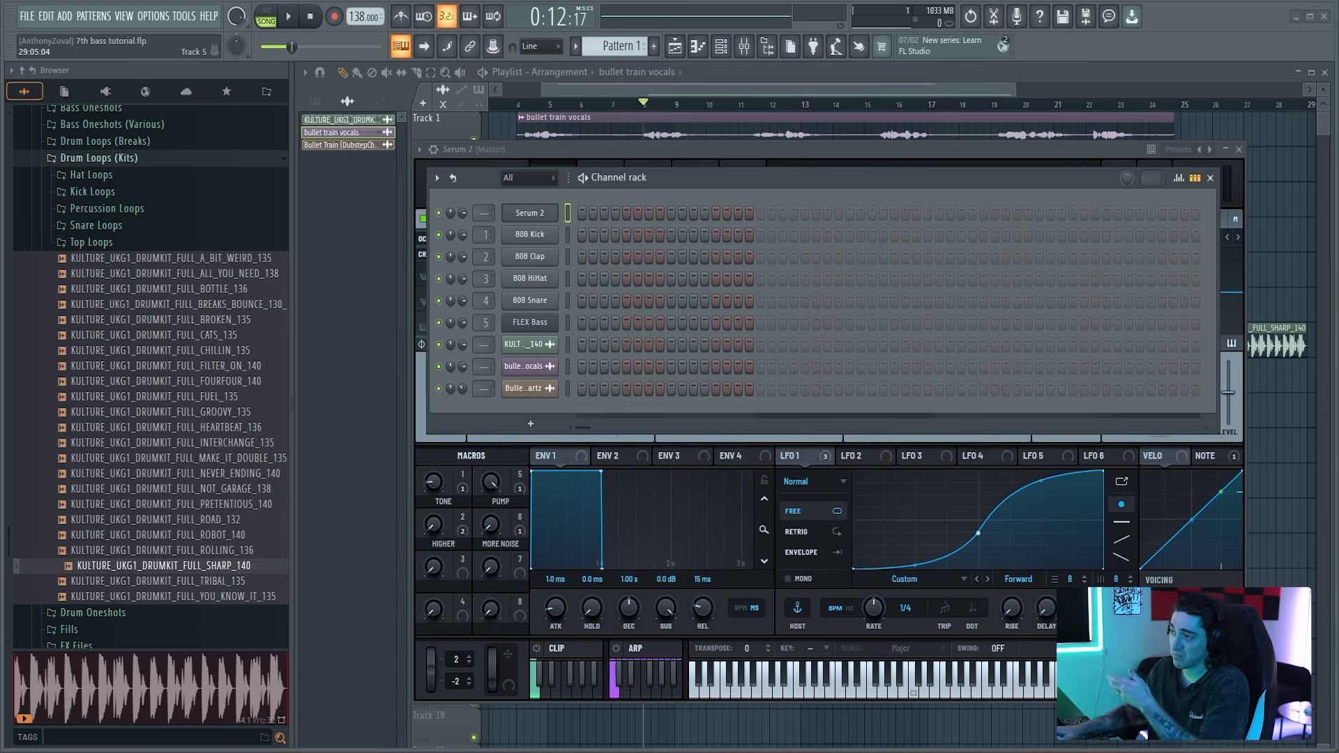
# Step: Set the playback position to bar 9, and solo the vocal track together with the drum loop on Track 7
pyautogui.press('F7')
pyautogui.moveTo(881, 123); pyautogui.dragTo(802, 113)
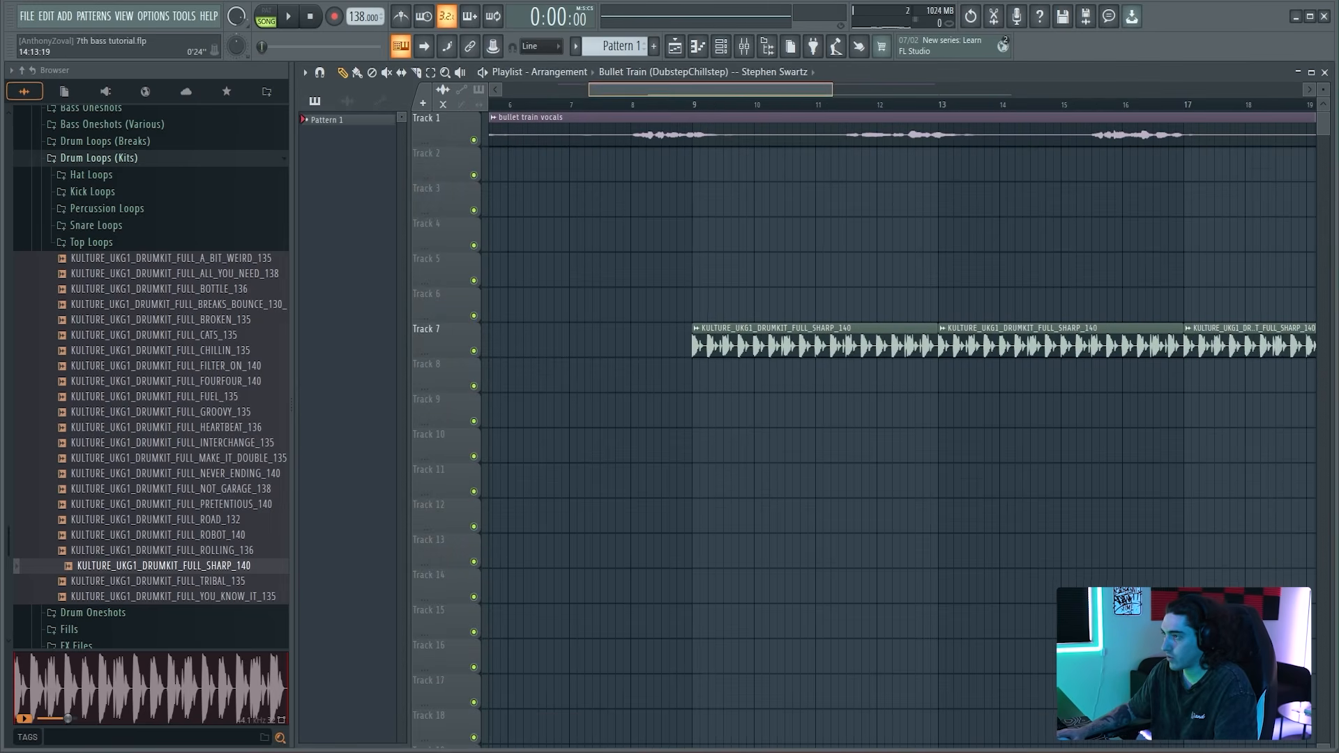
pyautogui.moveTo(685, 107); pyautogui.dragTo(695, 108)
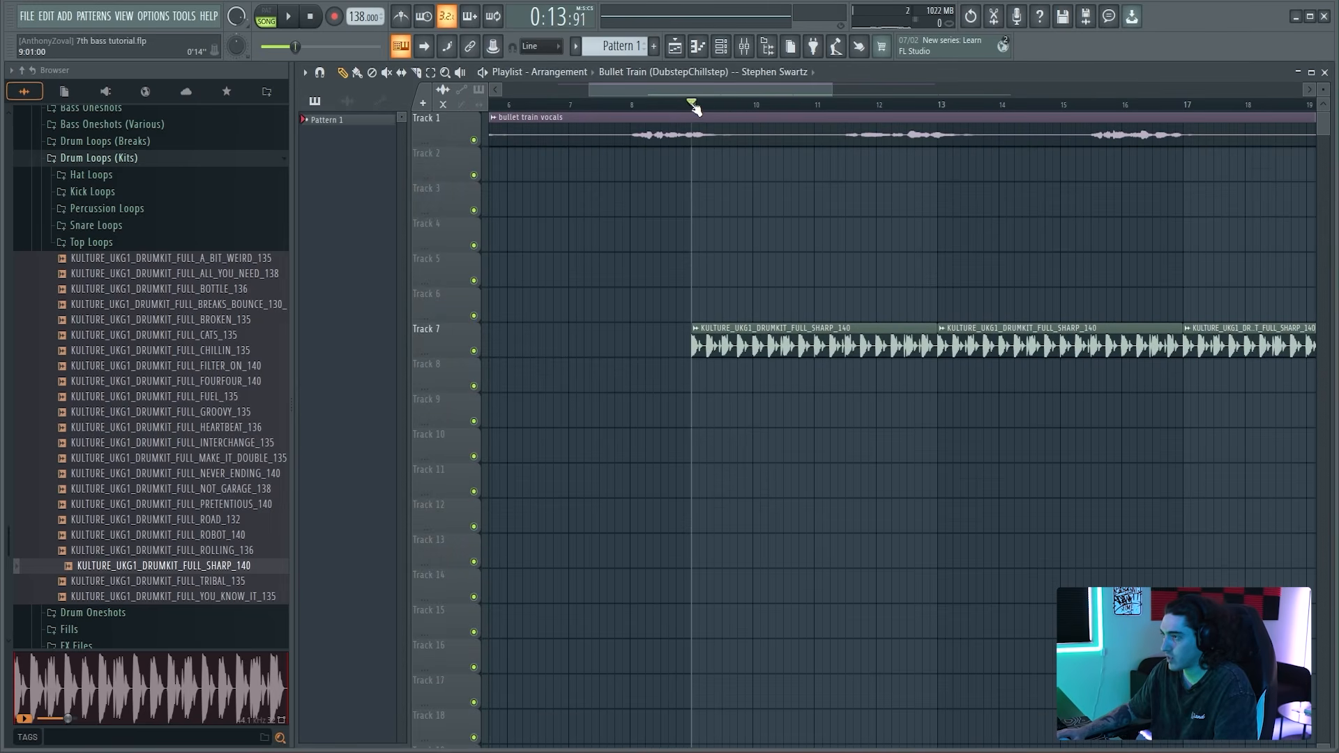
pyautogui.rightClick(475, 141)
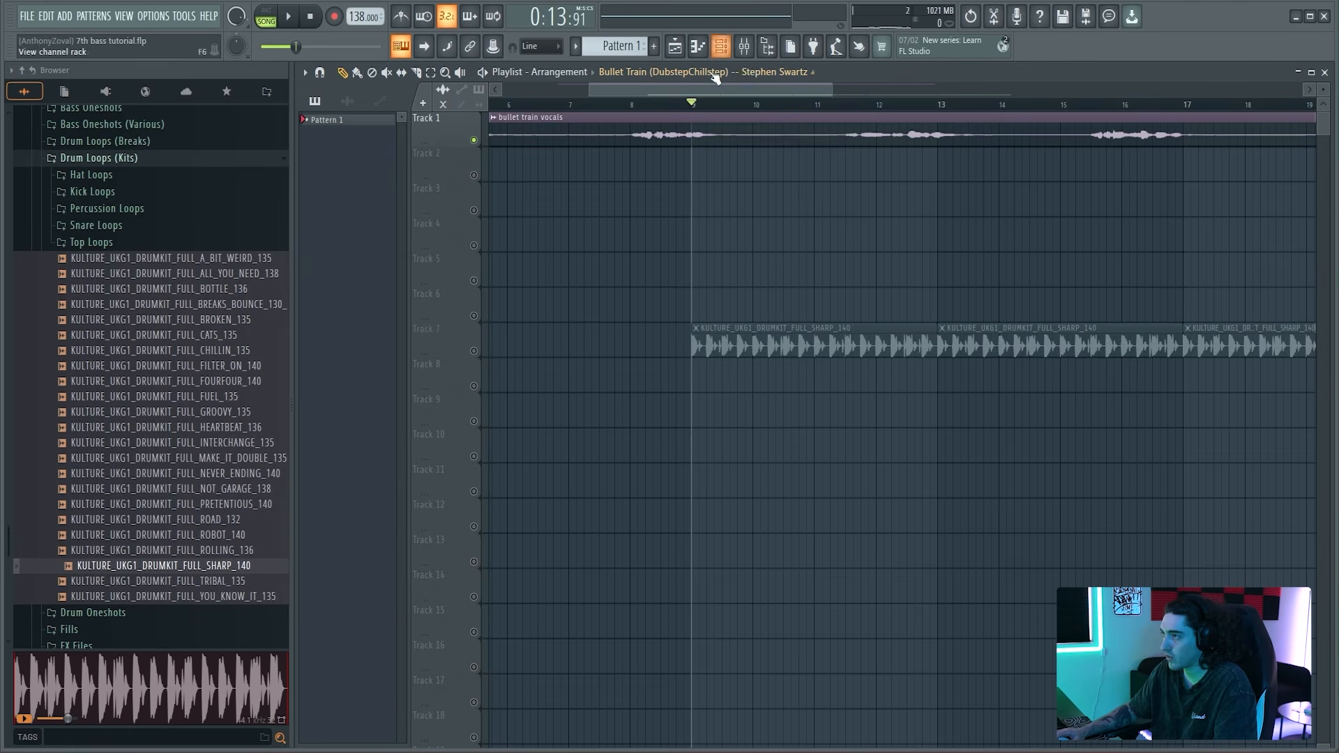
pyautogui.click(473, 351)
# Step: Open the Serum 2 channel's piano roll, and play the track from bar 9 while trying out bass notes
pyautogui.click(721, 46)
pyautogui.rightClick(551, 211)
pyautogui.click(592, 212)
pyautogui.press('space')
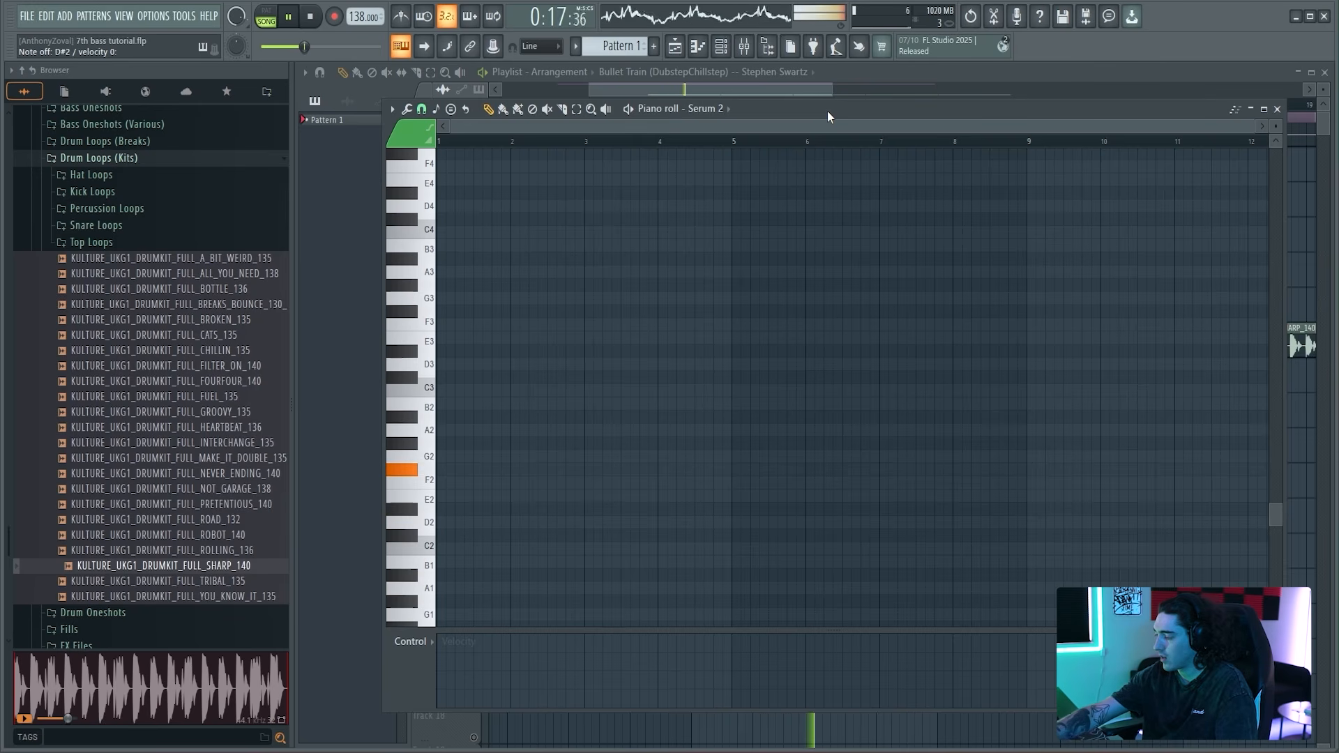
pyautogui.press('space')
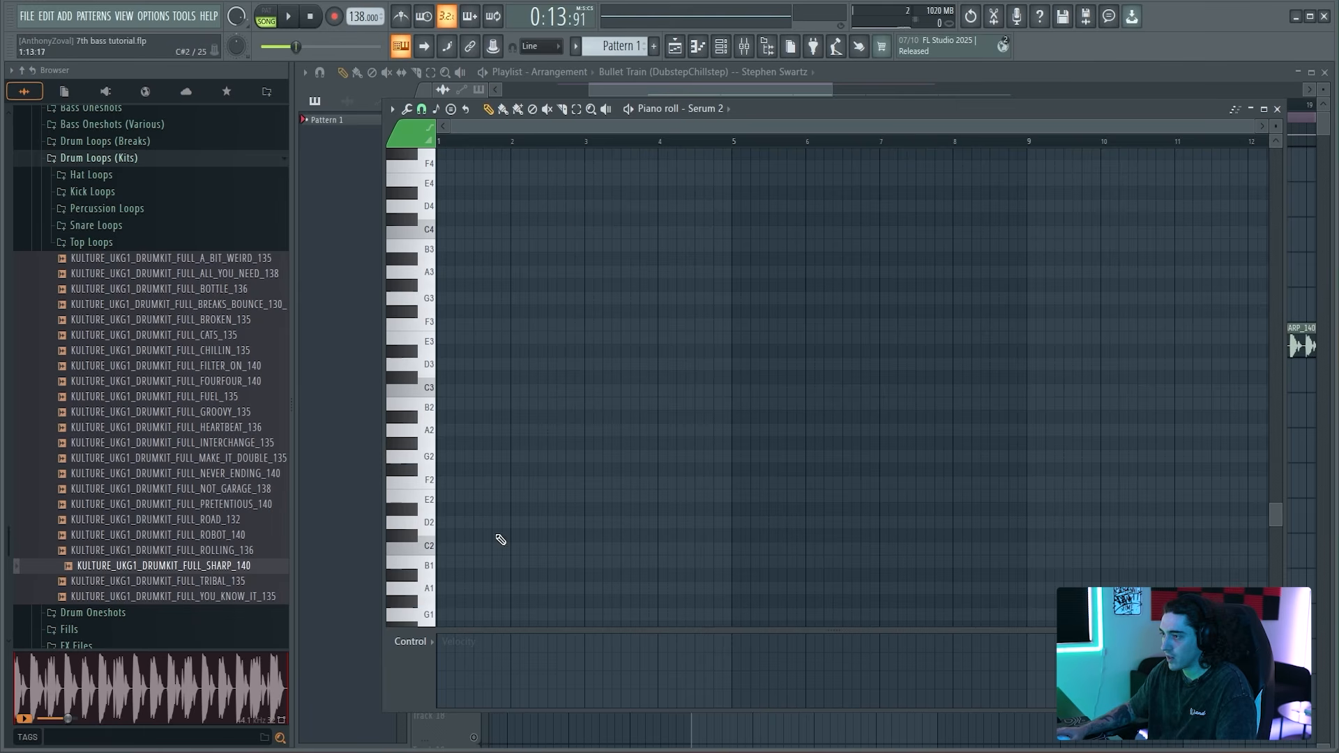
# Step: Draw a G#2 note at the start of bar 1 in the Serum 2 pattern and lengthen it to one bar
pyautogui.scroll(2, 570, 131)
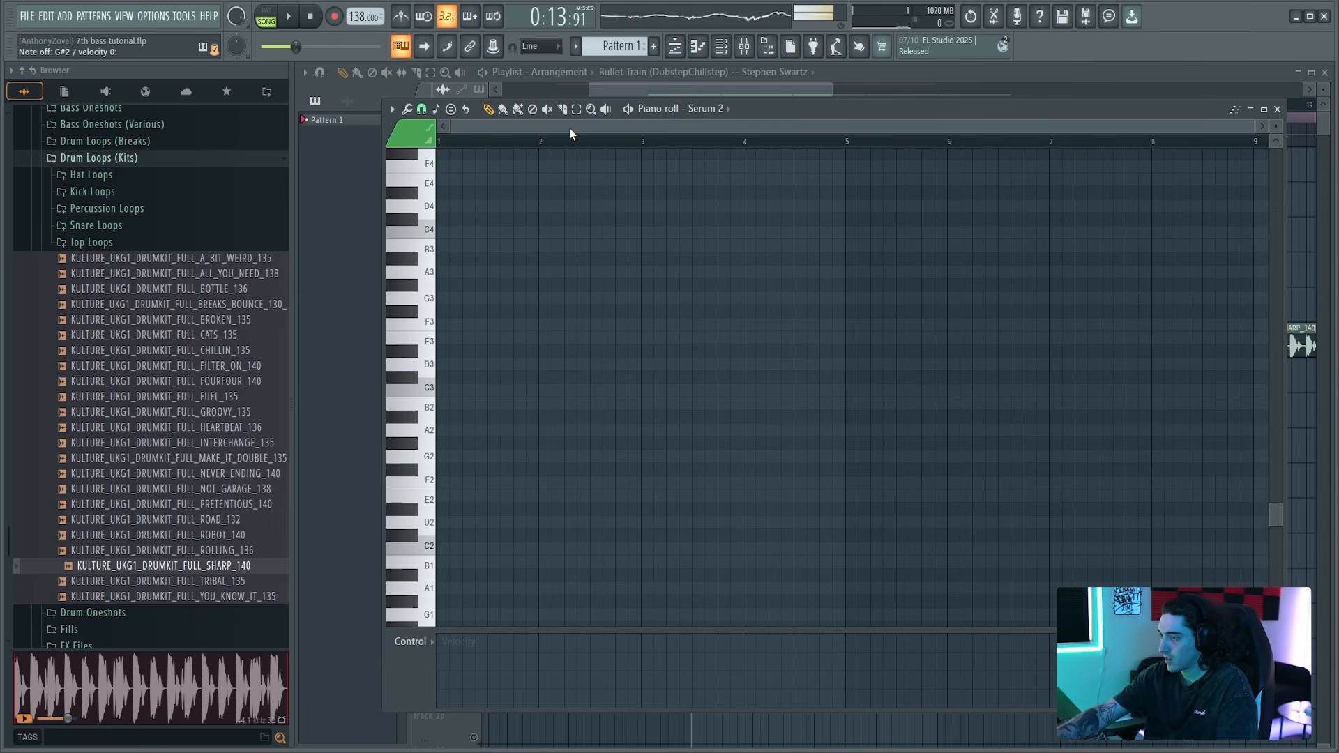
pyautogui.click(450, 442)
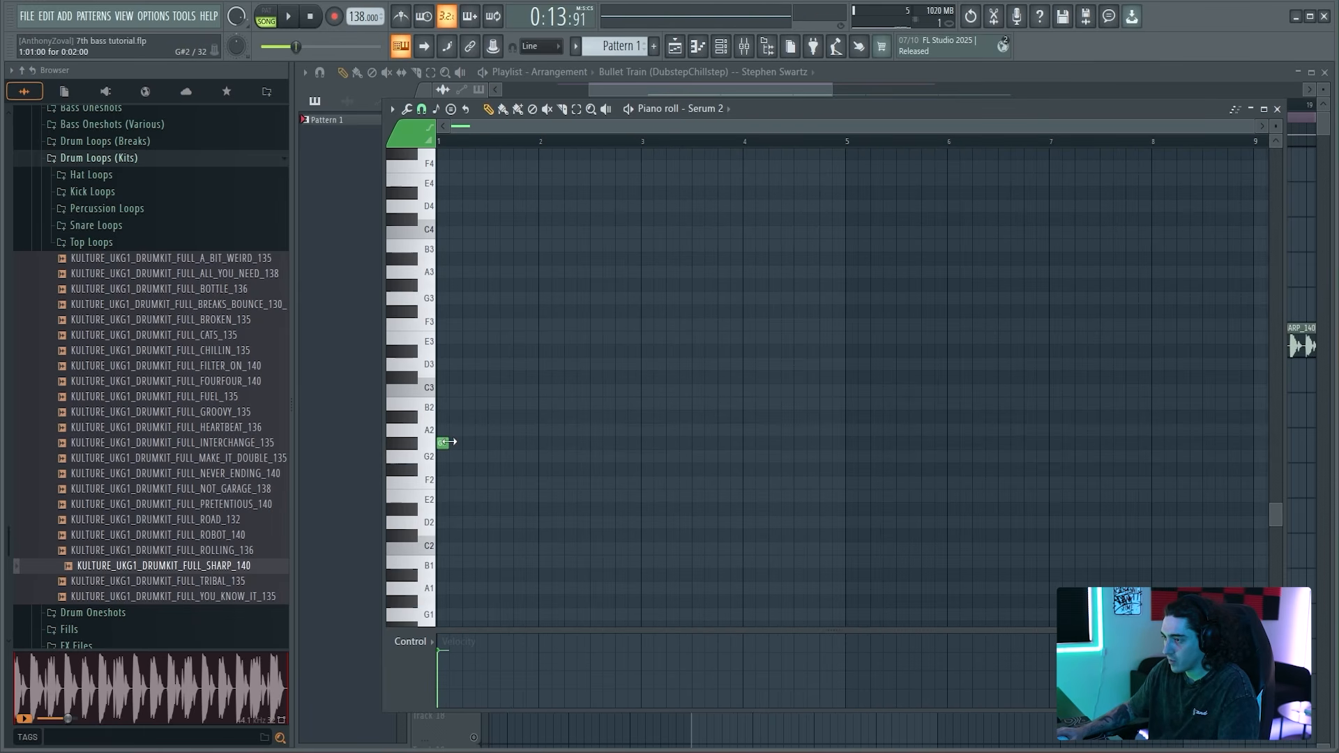
pyautogui.moveTo(446, 437); pyautogui.dragTo(526, 443)
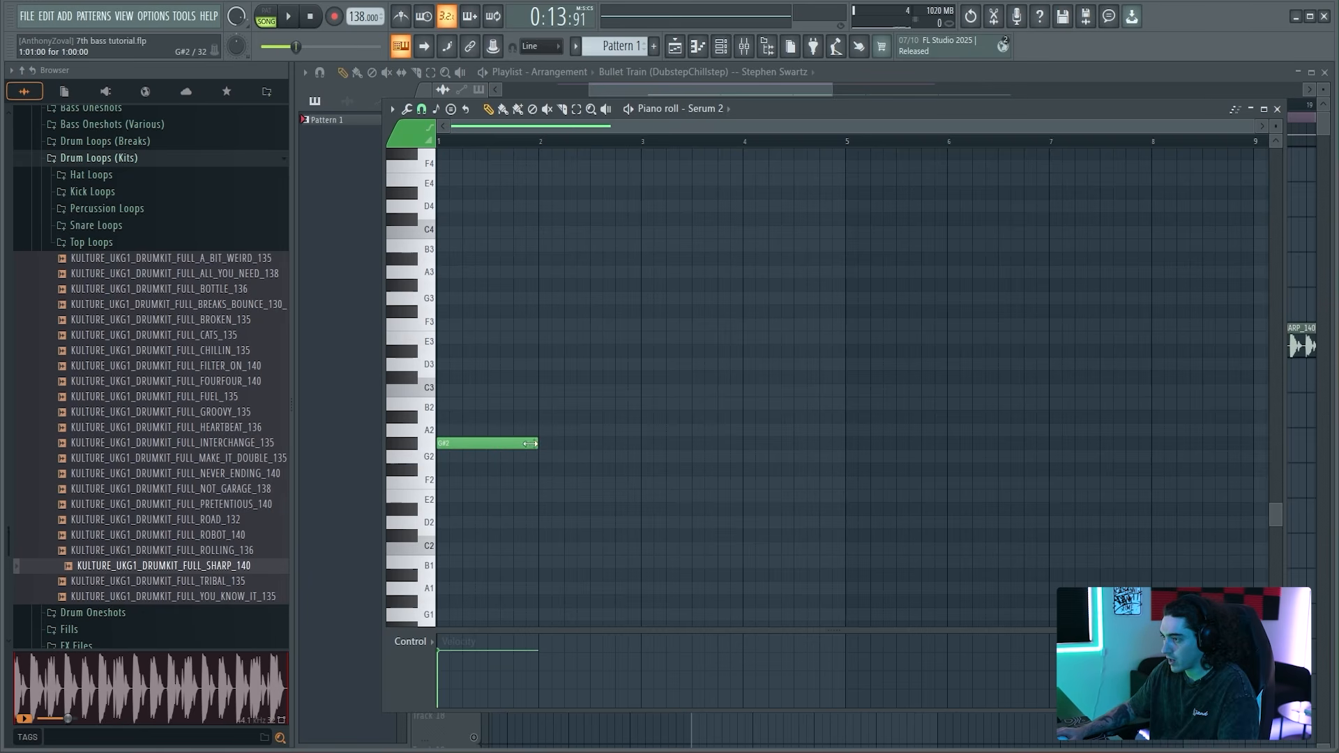
# Step: Place Pattern 1 on Track 6 at bar 9, above the drum loop, and play it with the drums and vocals
pyautogui.moveTo(325, 119); pyautogui.dragTo(691, 314)
pyautogui.press('space')
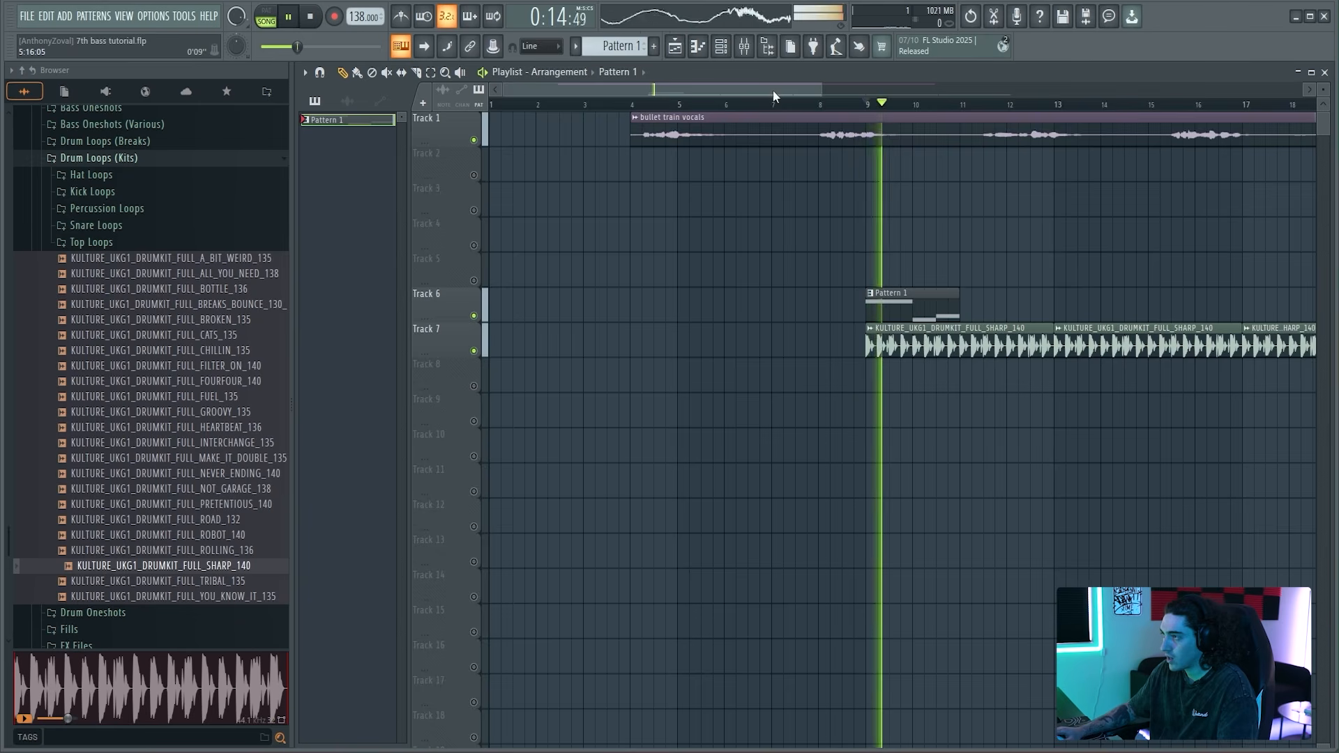
pyautogui.moveTo(772, 90)
pyautogui.mouseDown()
pyautogui.moveTo(752, 111)
pyautogui.moveTo(781, 98)
pyautogui.mouseUp()
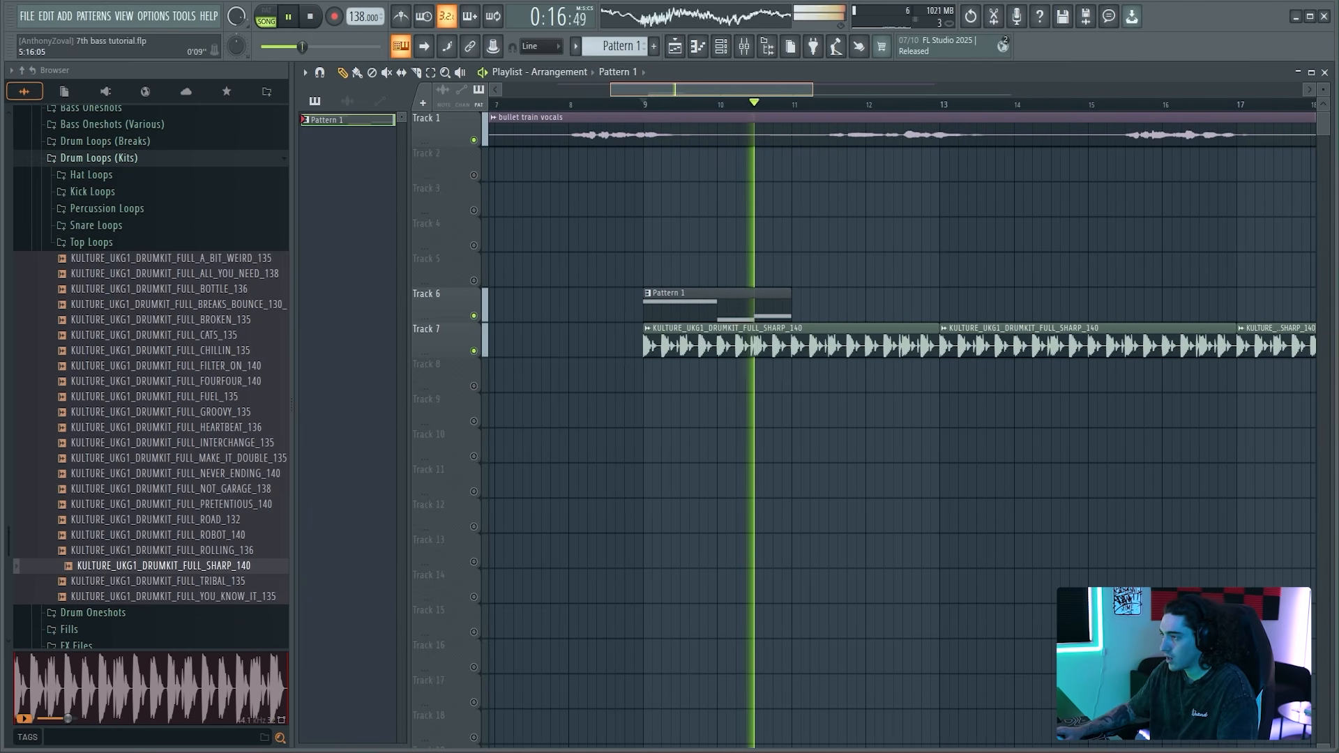
# Step: Stop playback and duplicate the four-bar bass phrase in the piano roll so it repeats from bar 5
pyautogui.press('F7')
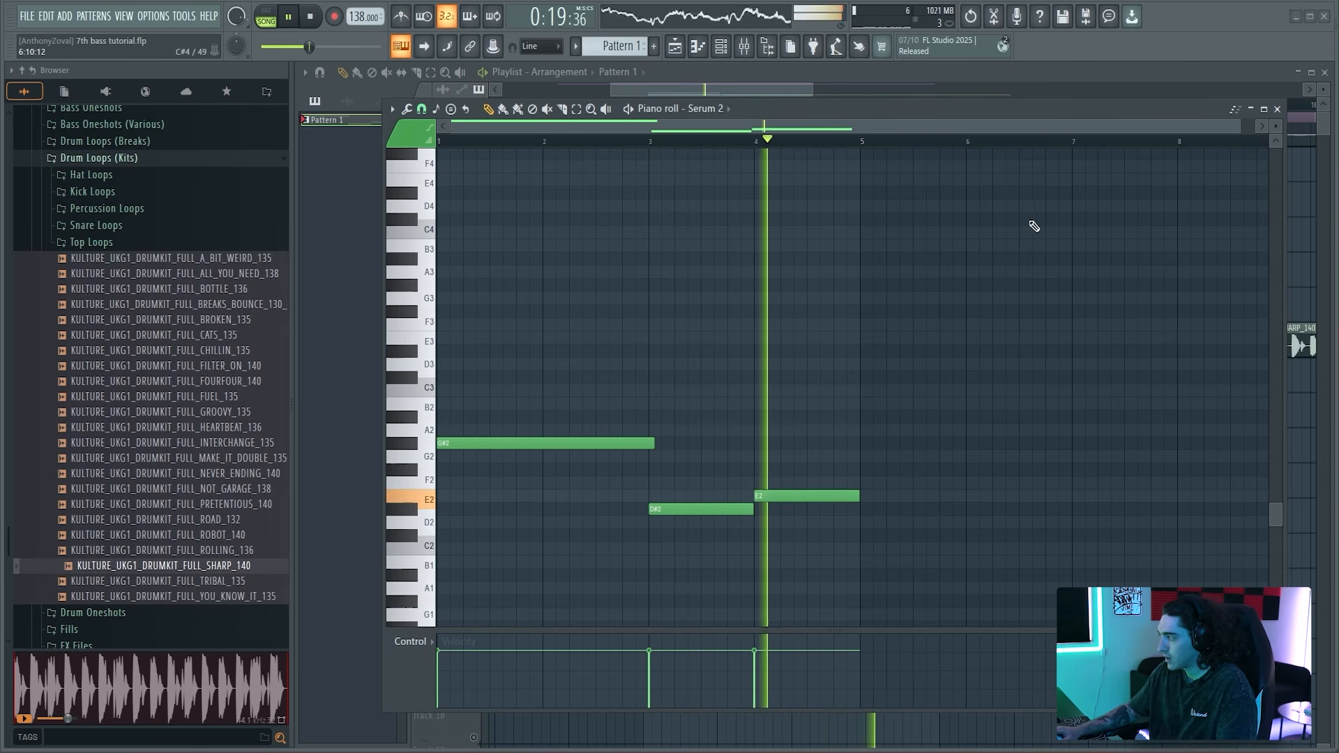
pyautogui.press('space')
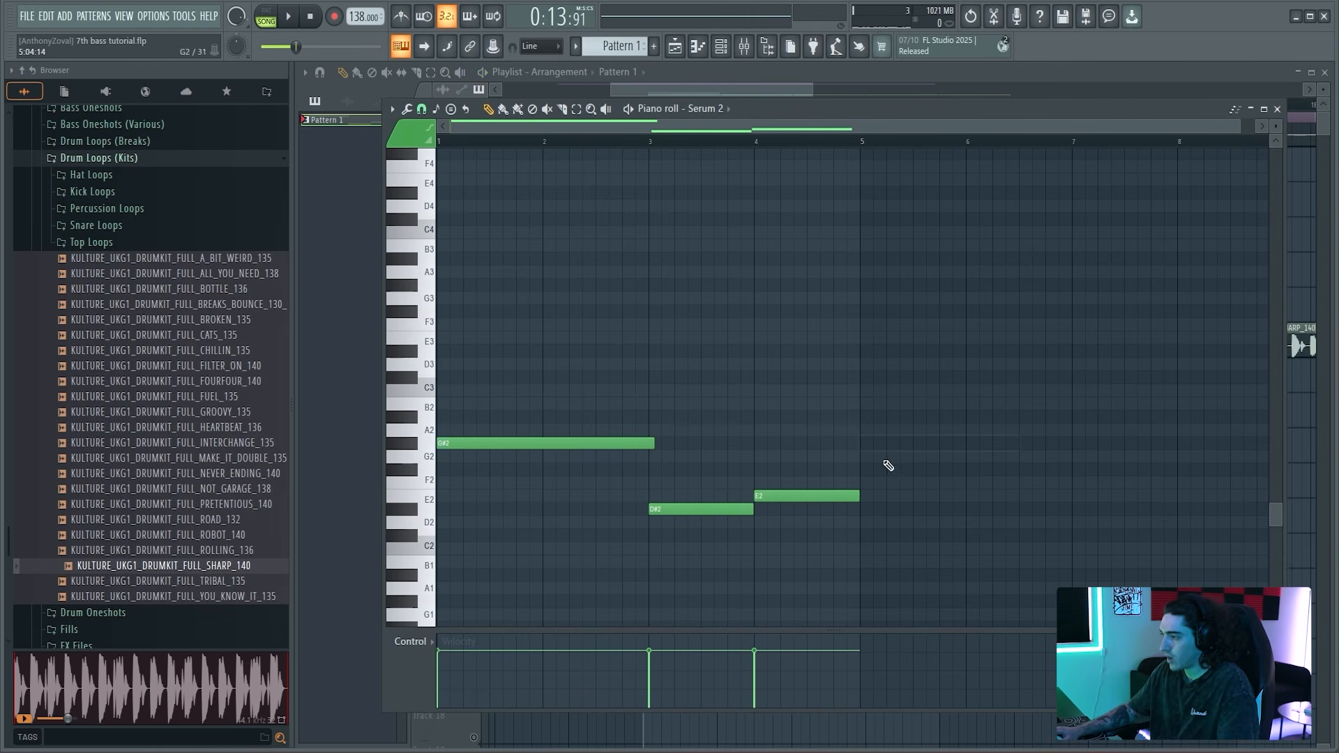
pyautogui.hotkey('ctrl', 'b')
pyautogui.scroll(-2, 859, 146)
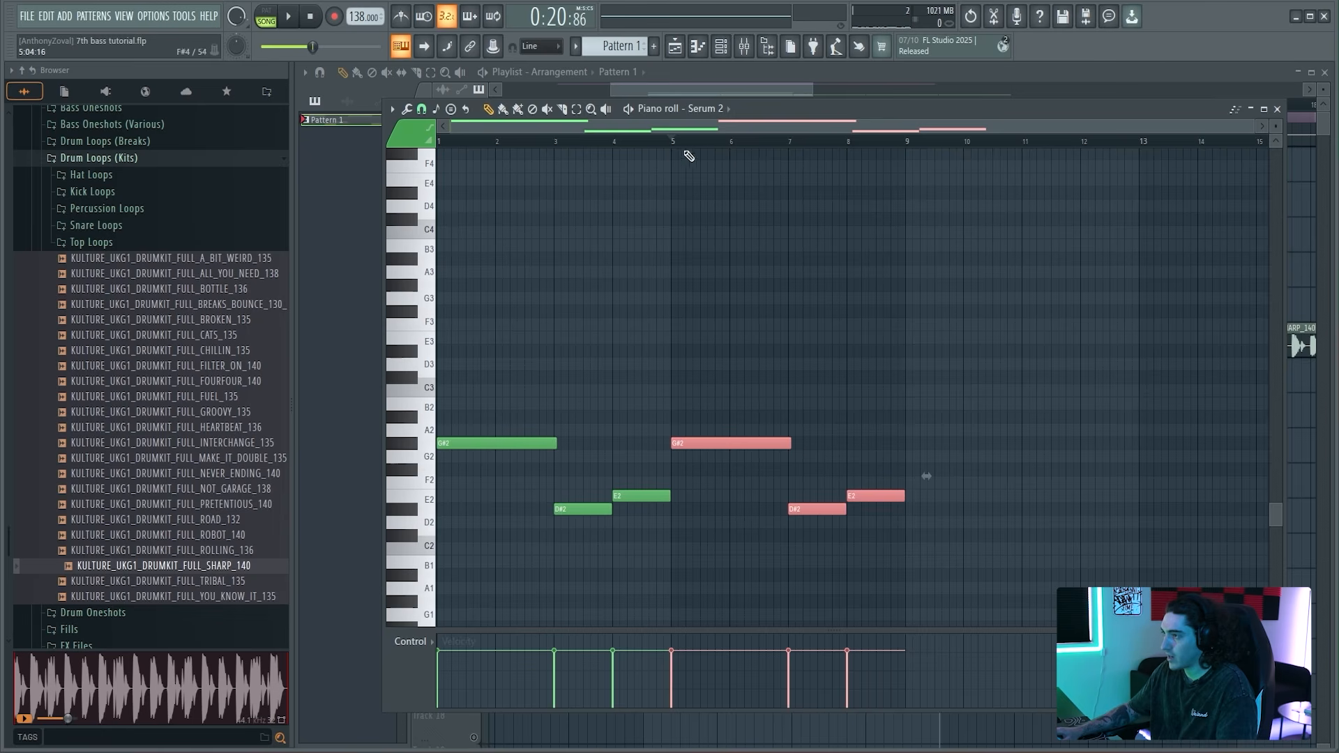
# Step: Add a short D#3 note midway through bar 6 and a short B2 note leading into bar 7
pyautogui.scroll(3, 689, 146)
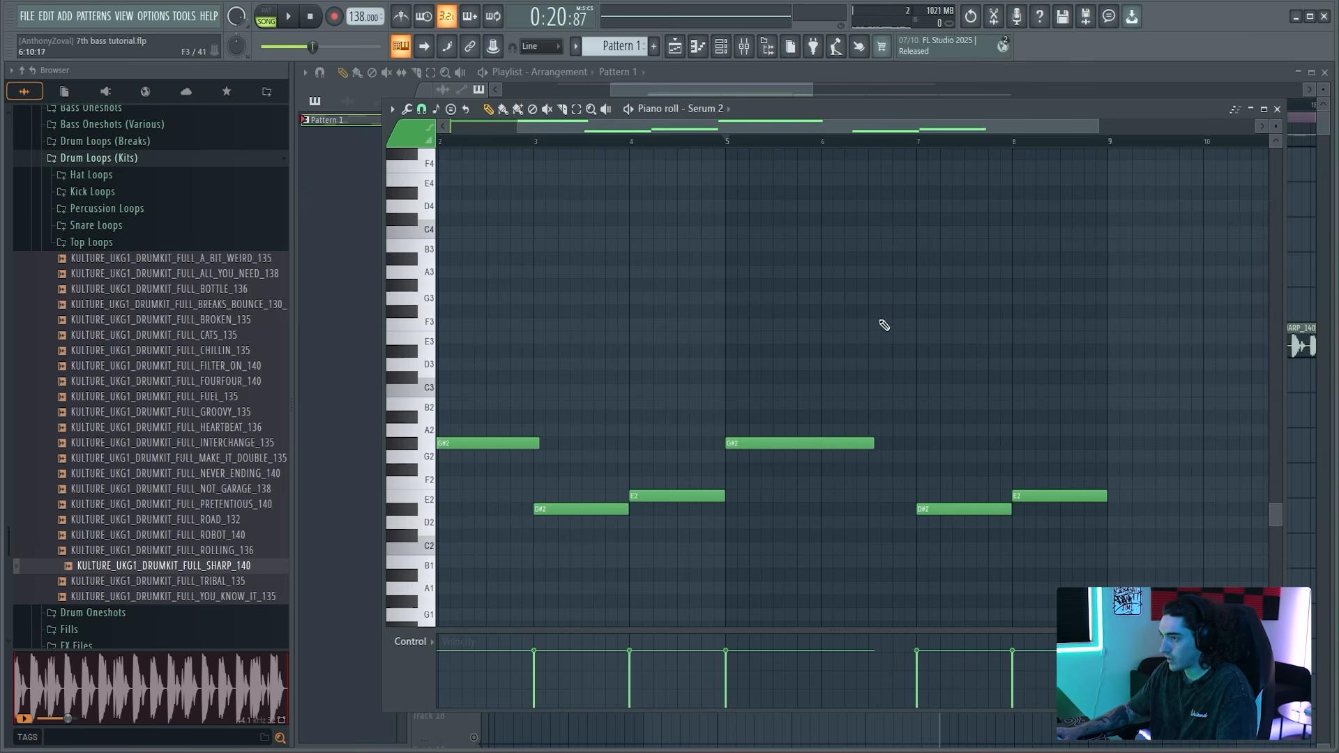
pyautogui.click(884, 366)
pyautogui.moveTo(924, 362); pyautogui.dragTo(906, 344)
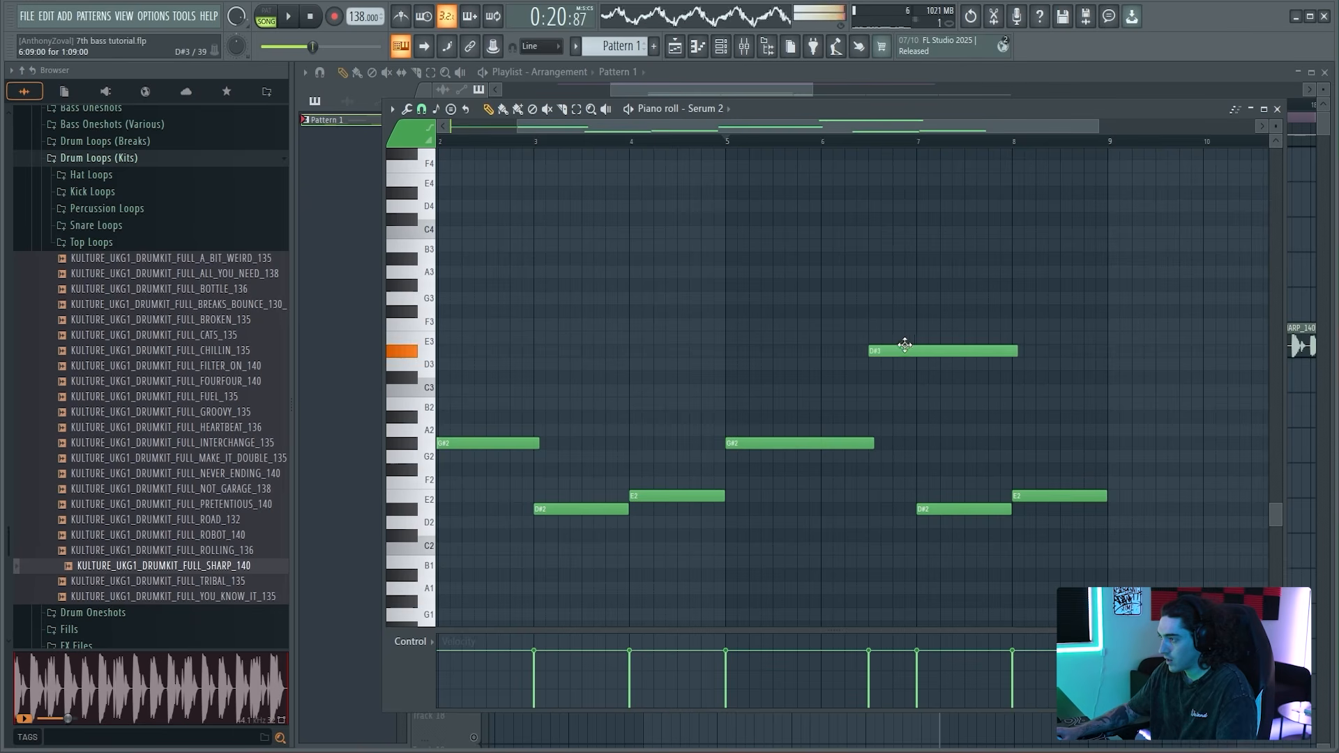
pyautogui.moveTo(1012, 350); pyautogui.dragTo(892, 350)
pyautogui.moveTo(806, 126)
pyautogui.mouseDown()
pyautogui.moveTo(805, 166)
pyautogui.moveTo(836, 148)
pyautogui.moveTo(798, 128)
pyautogui.mouseUp()
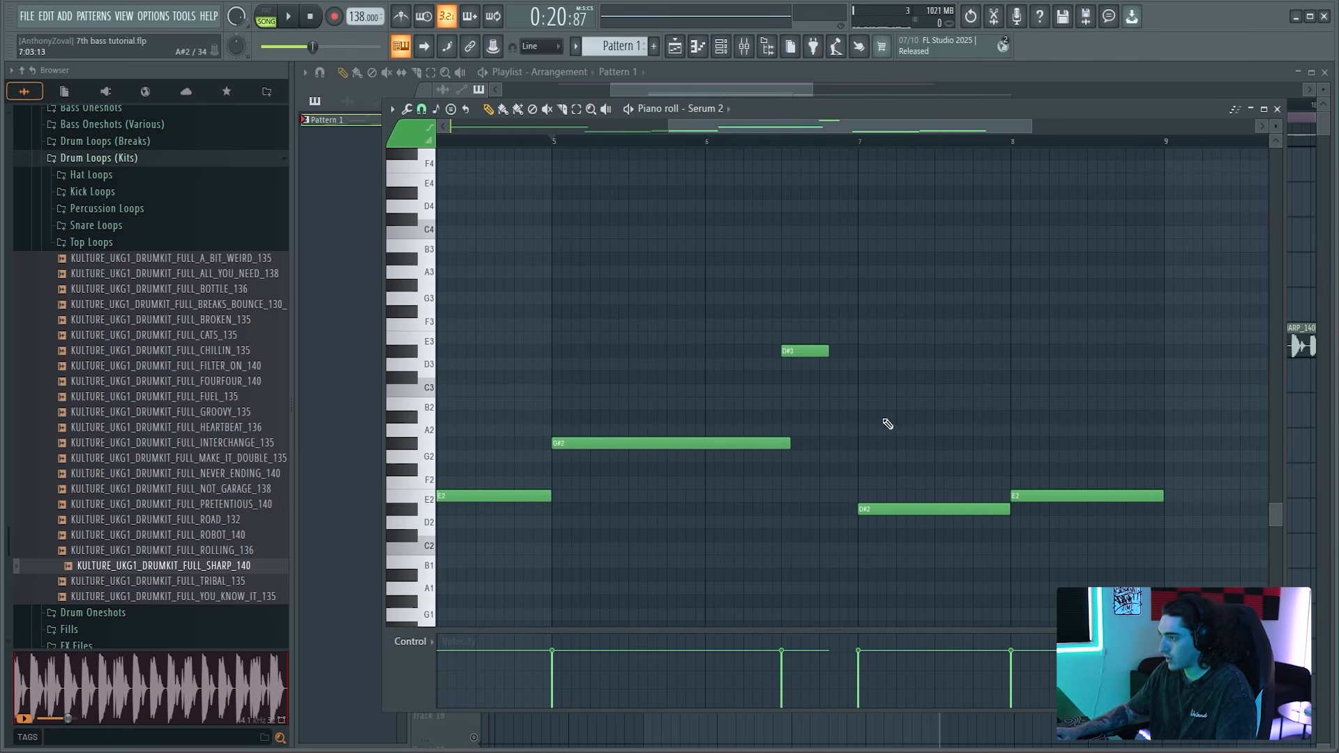
pyautogui.moveTo(832, 415); pyautogui.dragTo(830, 402)
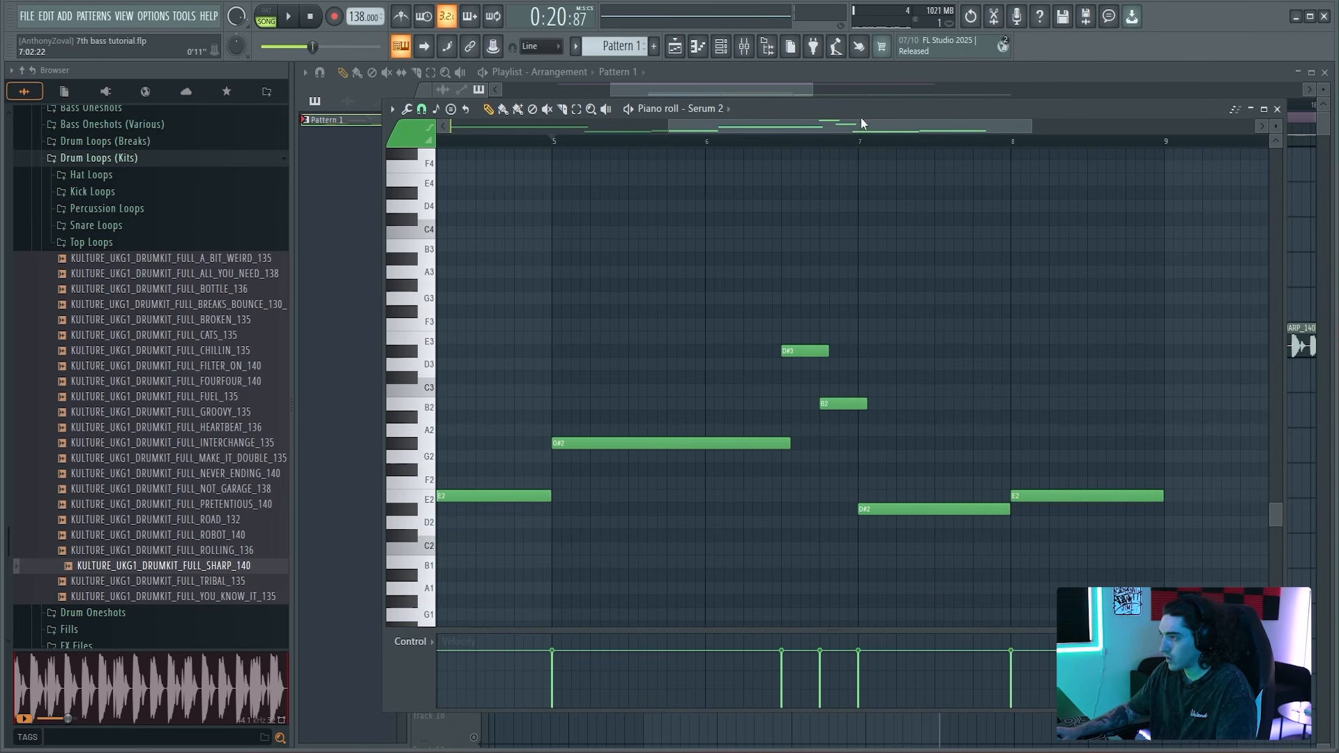
pyautogui.moveTo(863, 126); pyautogui.dragTo(855, 133)
# Step: Play the second half of the bass line with the drums and vocals to check the added notes
pyautogui.press('space')
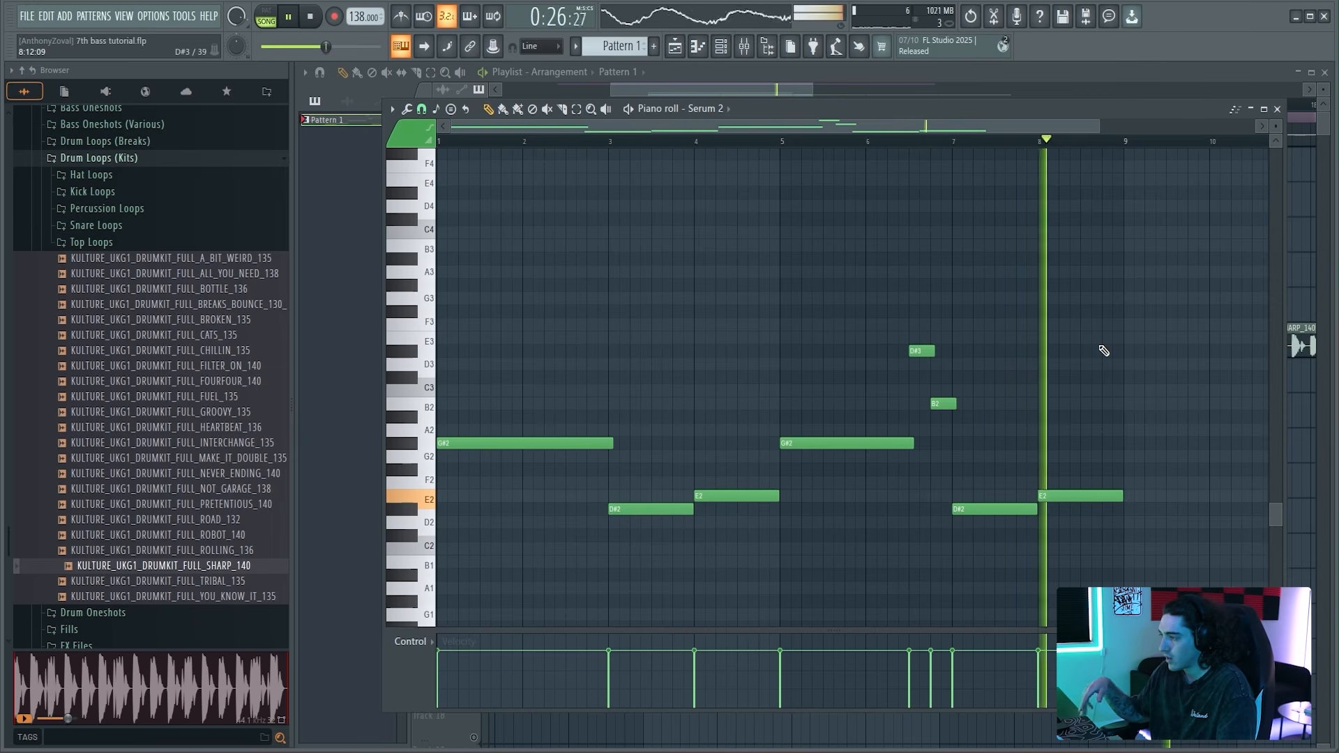
pyautogui.press('space')
pyautogui.scroll(-2, 823, 123)
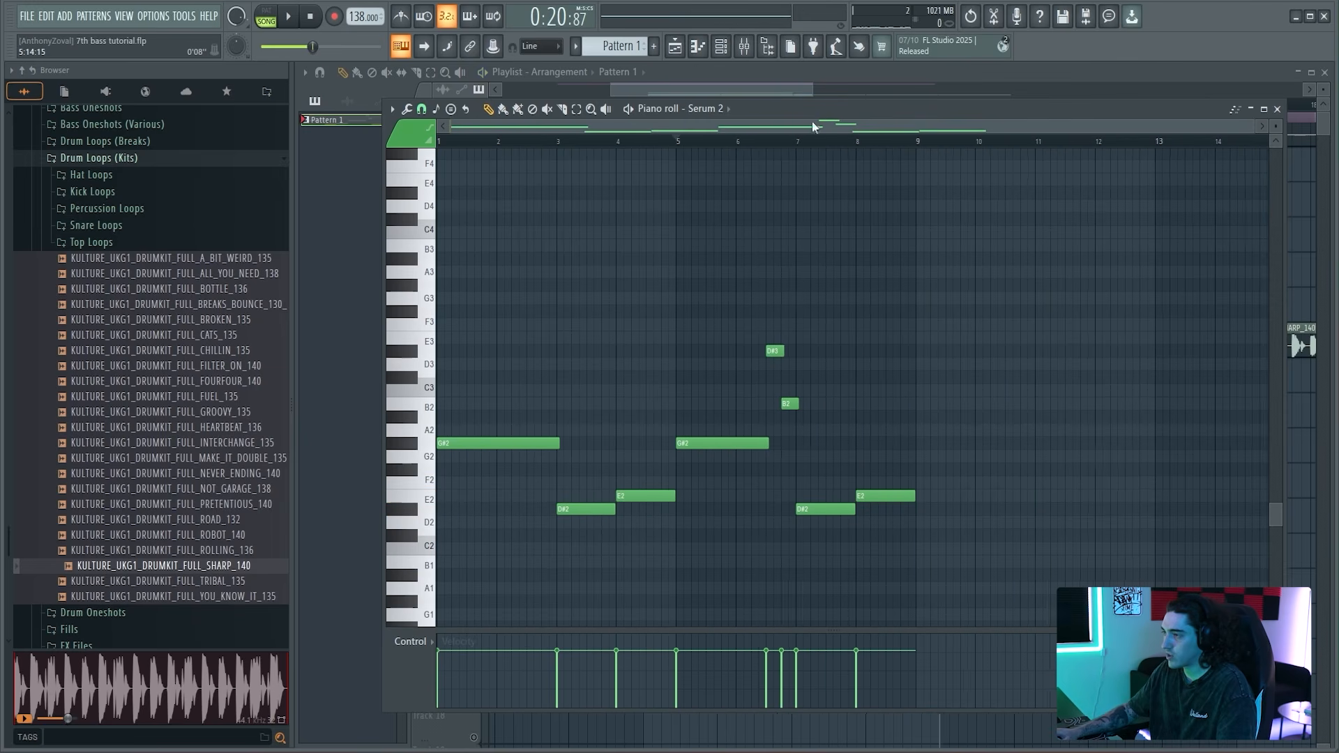
pyautogui.moveTo(468, 373); pyautogui.dragTo(466, 410)
pyautogui.click(535, 375)
pyautogui.rightClick(535, 376)
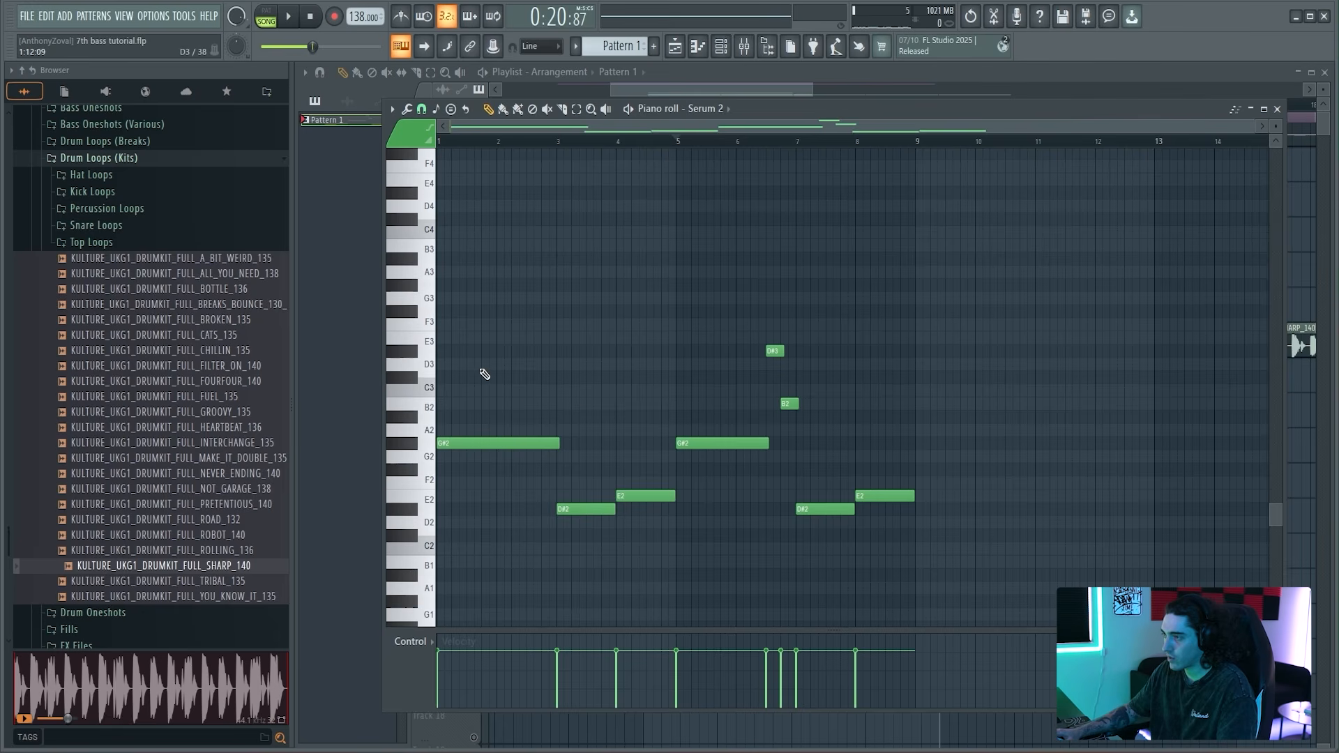
pyautogui.moveTo(476, 358); pyautogui.dragTo(619, 554)
# Step: Return the playback position to the start of the bass pattern at bar 9 of the arrangement
pyautogui.click(440, 142)
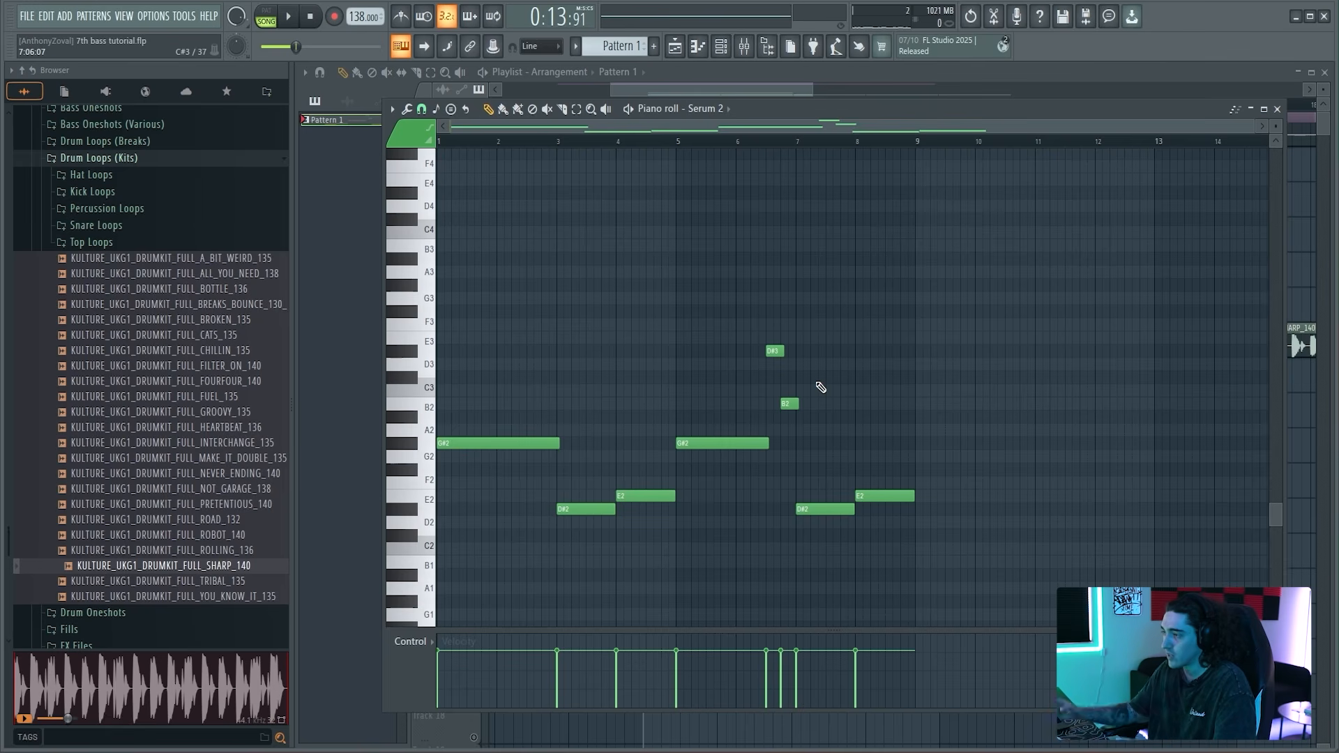
pyautogui.moveTo(797, 90); pyautogui.dragTo(853, 92)
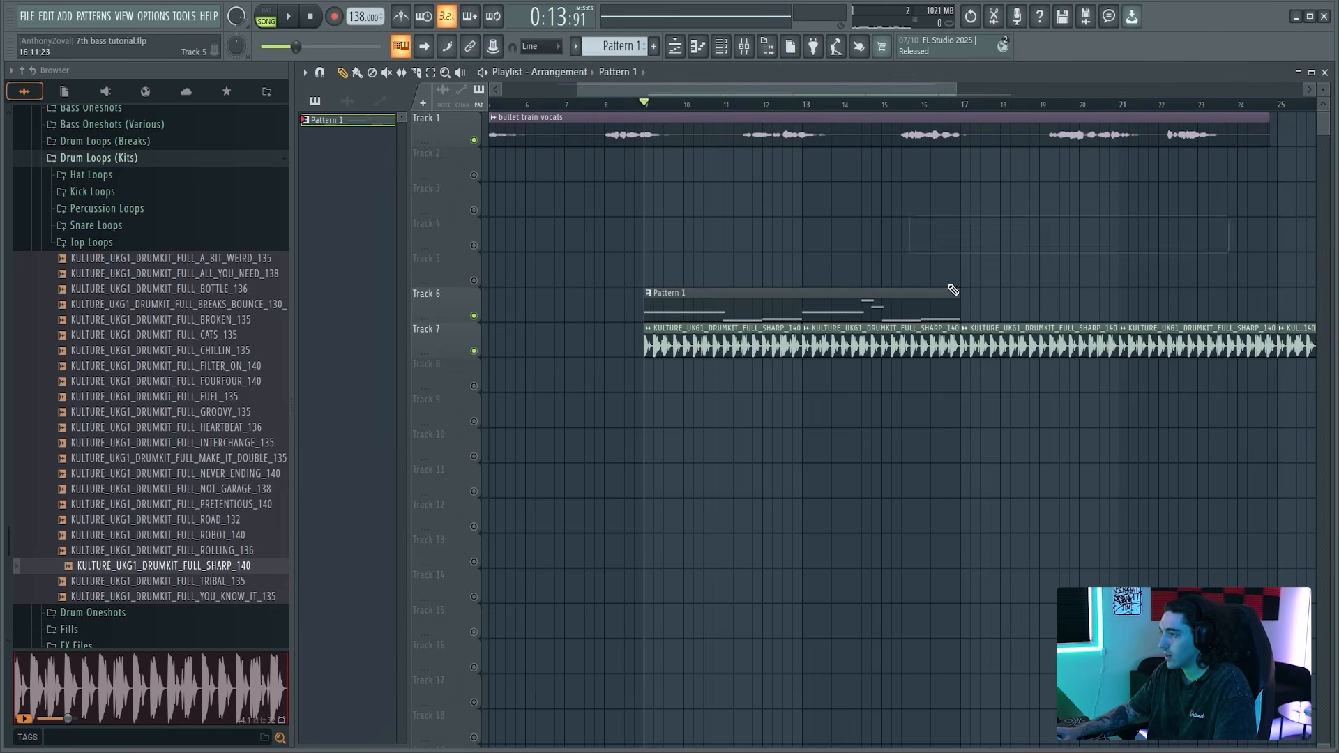
# Step: Load GClip into slot 9 of the master track in the mixer, and place its window clear of the effect slots
pyautogui.click(724, 51)
pyautogui.click(743, 50)
pyautogui.click(571, 209)
pyautogui.click(1244, 224)
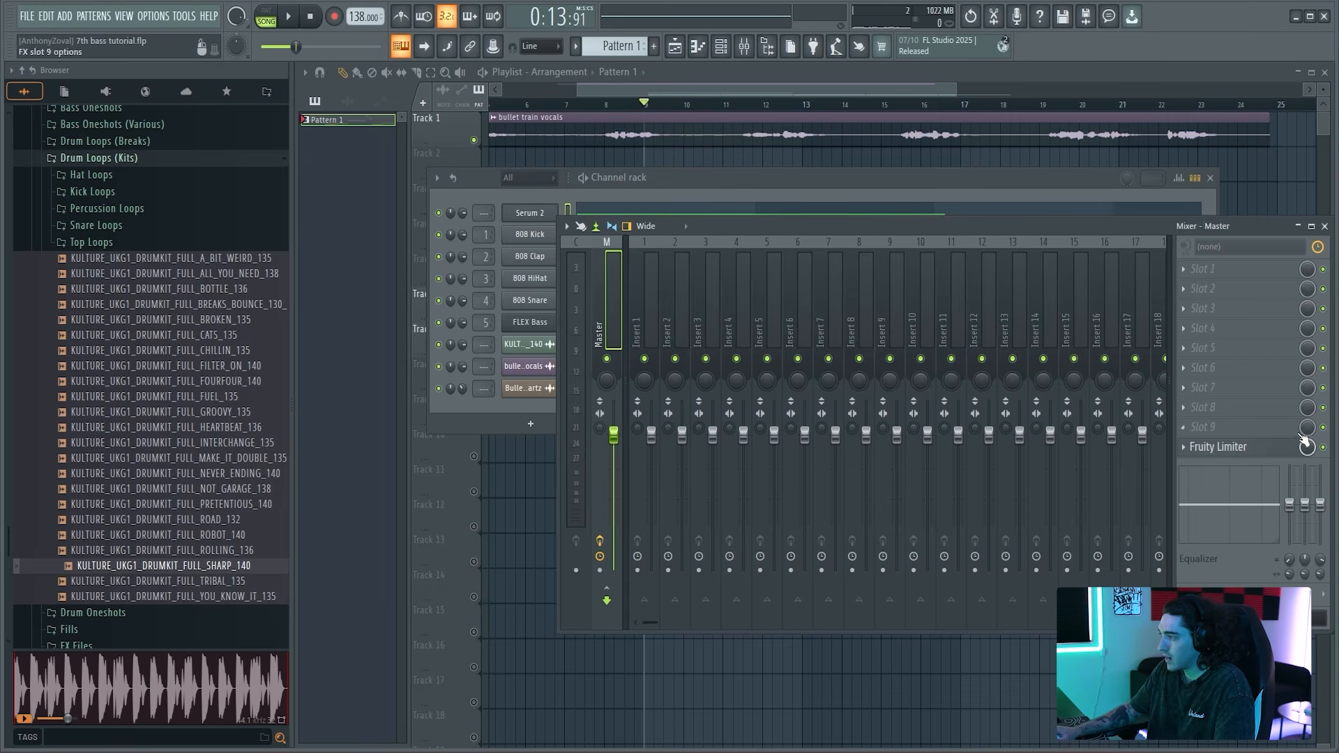
pyautogui.click(1220, 428)
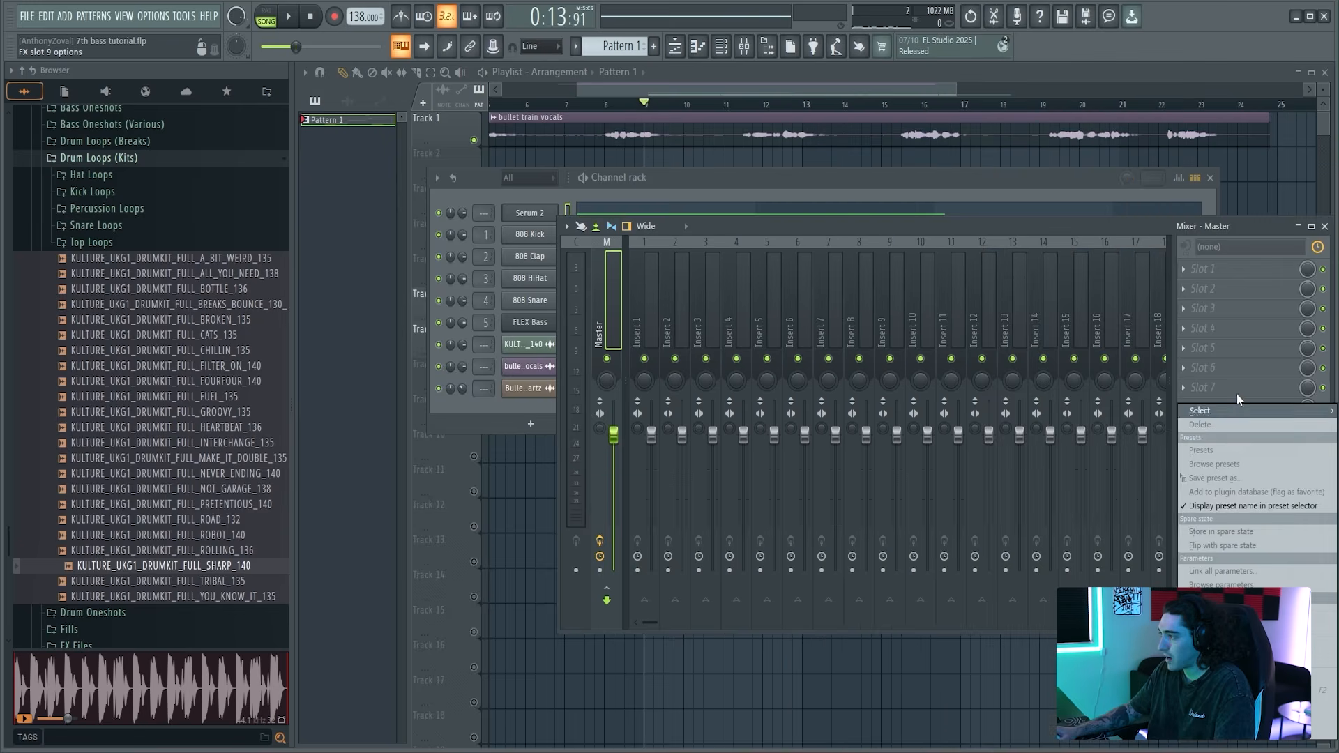
pyautogui.moveTo(1211, 404)
pyautogui.click(859, 128)
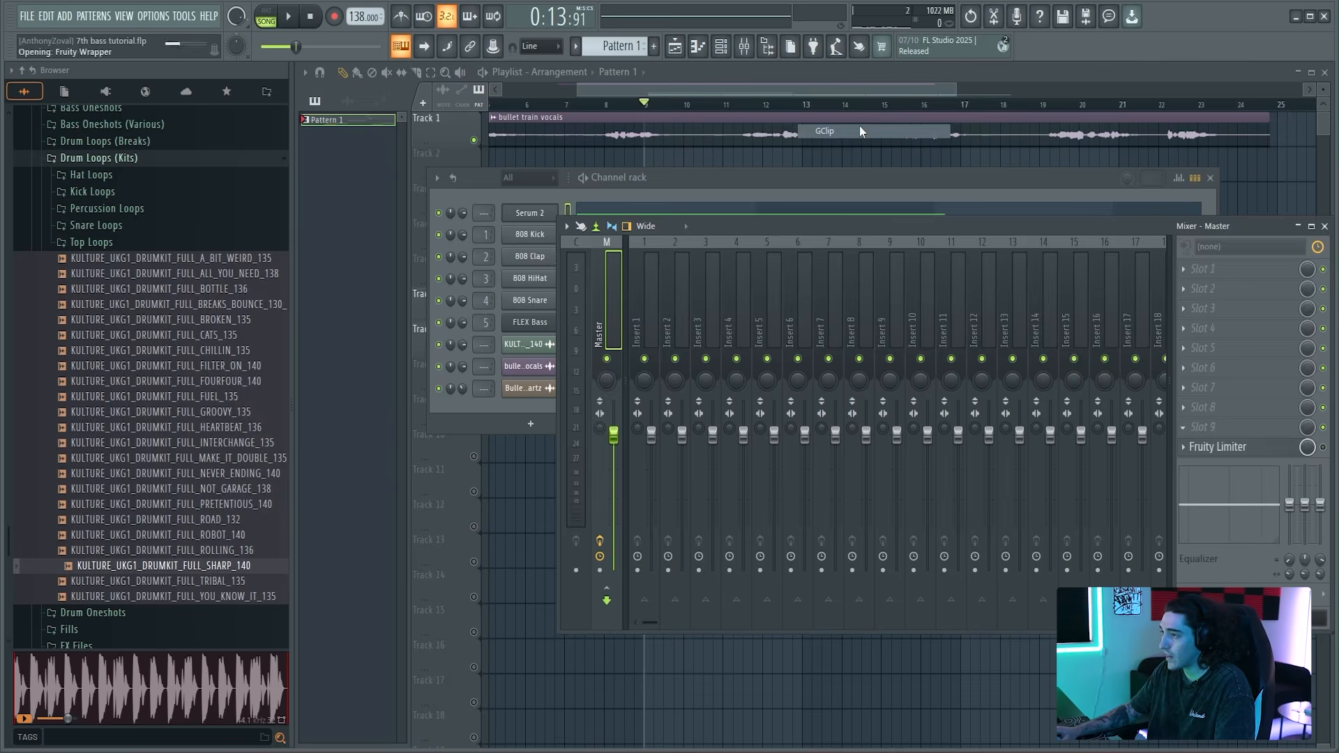
pyautogui.moveTo(495, 172); pyautogui.dragTo(575, 235)
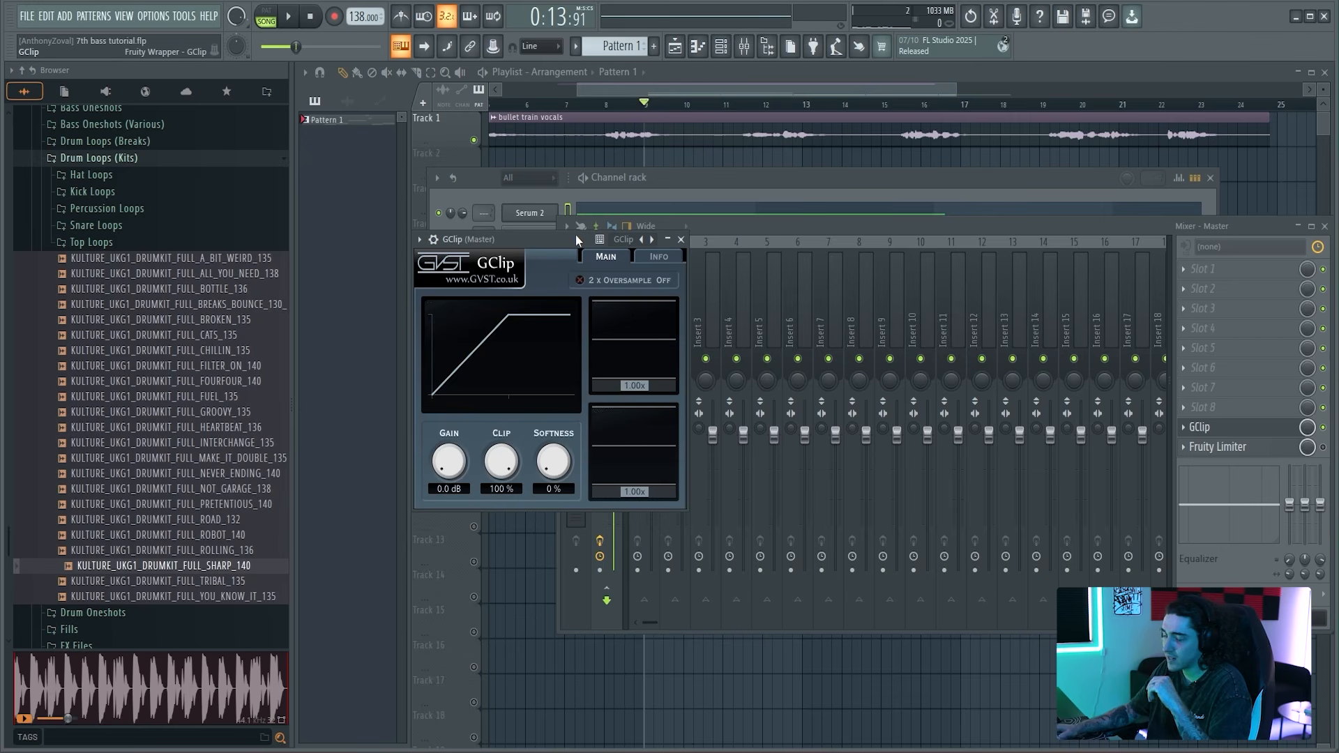
# Step: Return to the mixer and check the Fruity Limiter below GClip on the master track
pyautogui.click(776, 226)
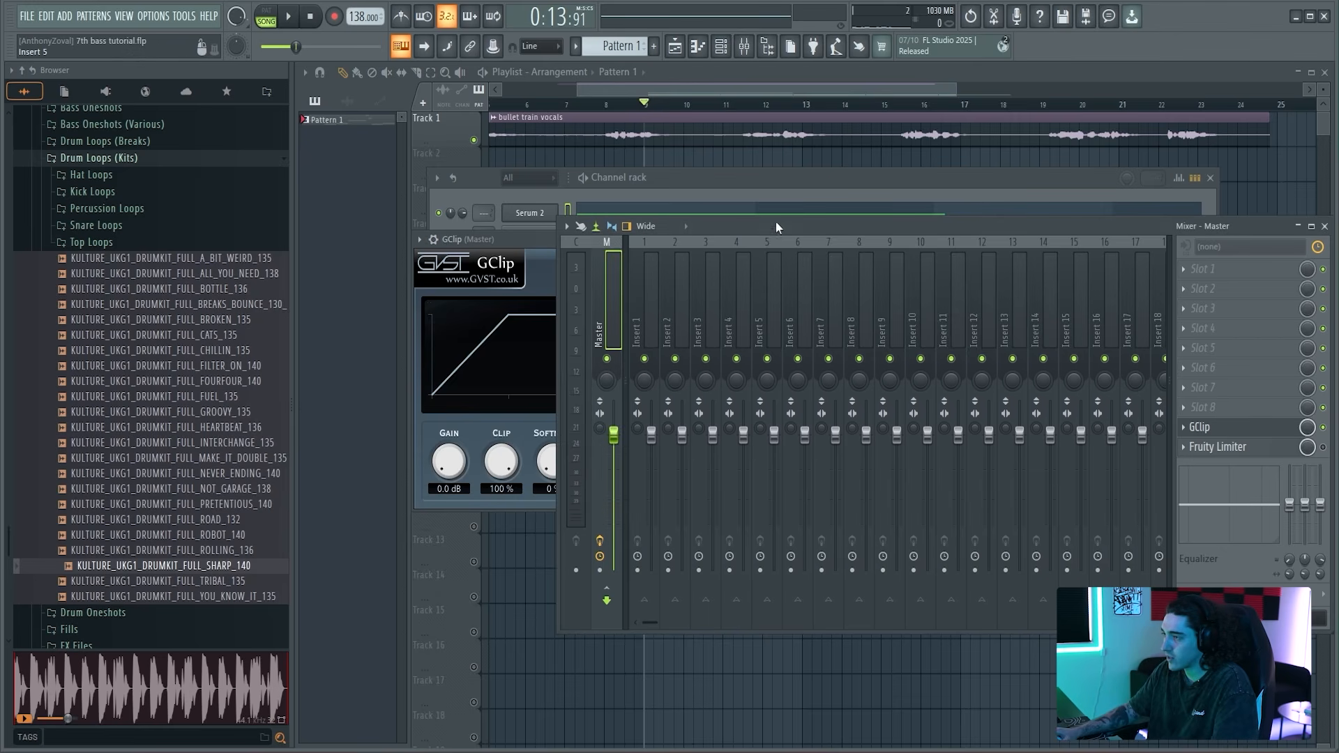
pyautogui.click(1255, 447)
pyautogui.click(1238, 450)
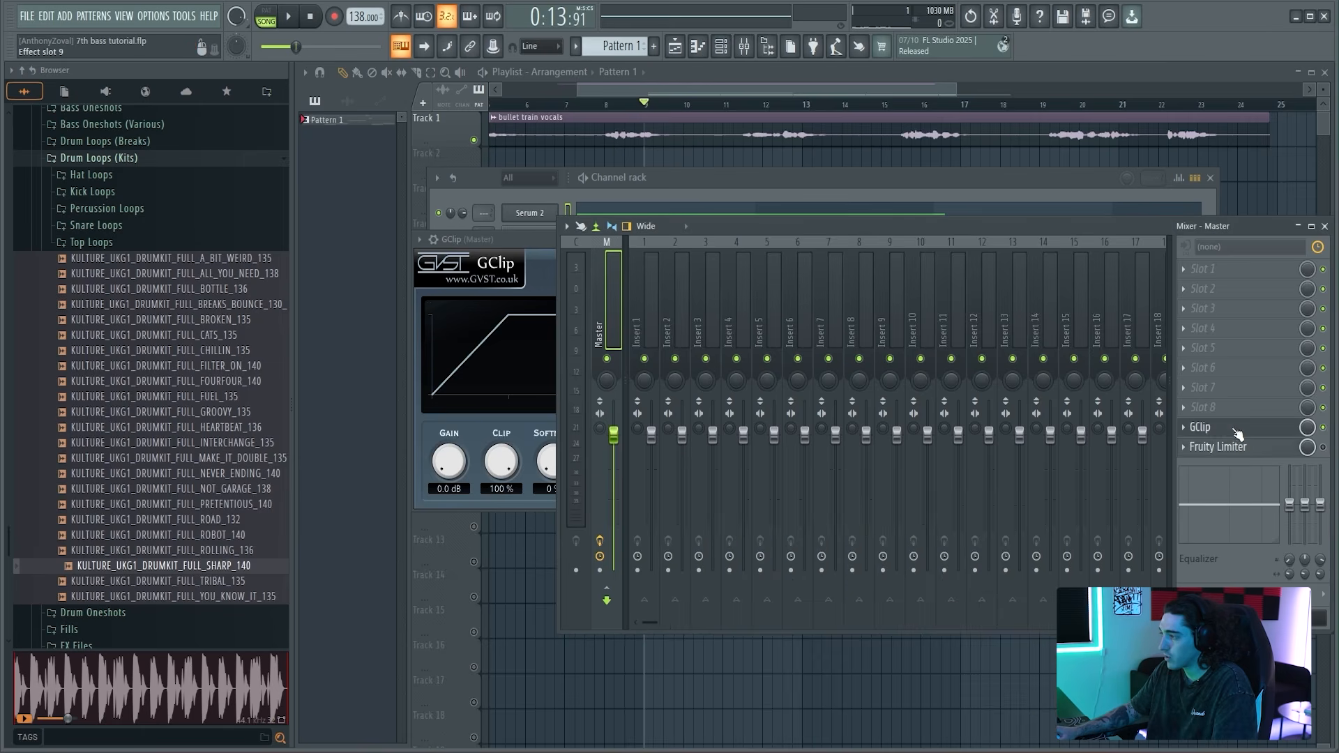
# Step: Inspect the GClip settings on the master track and close its window again
pyautogui.click(1222, 428)
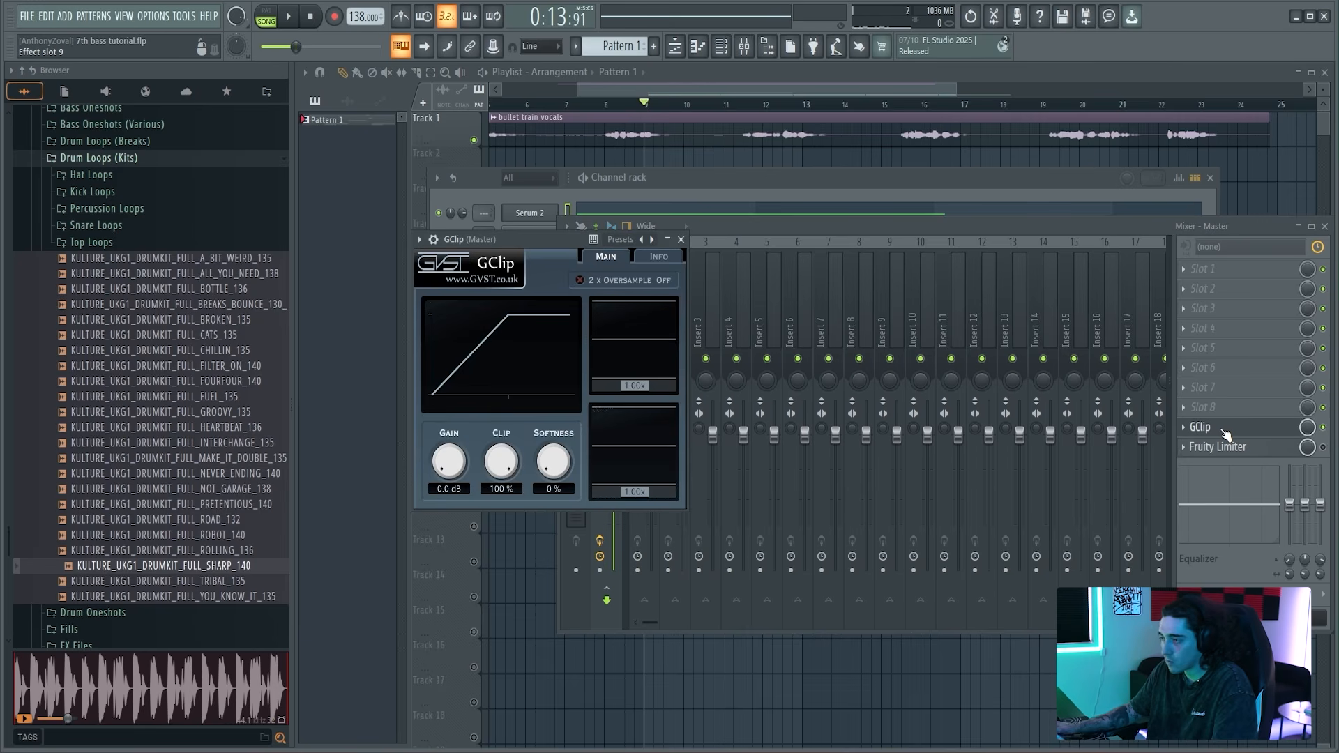
pyautogui.click(1222, 430)
pyautogui.click(1221, 429)
pyautogui.click(1220, 428)
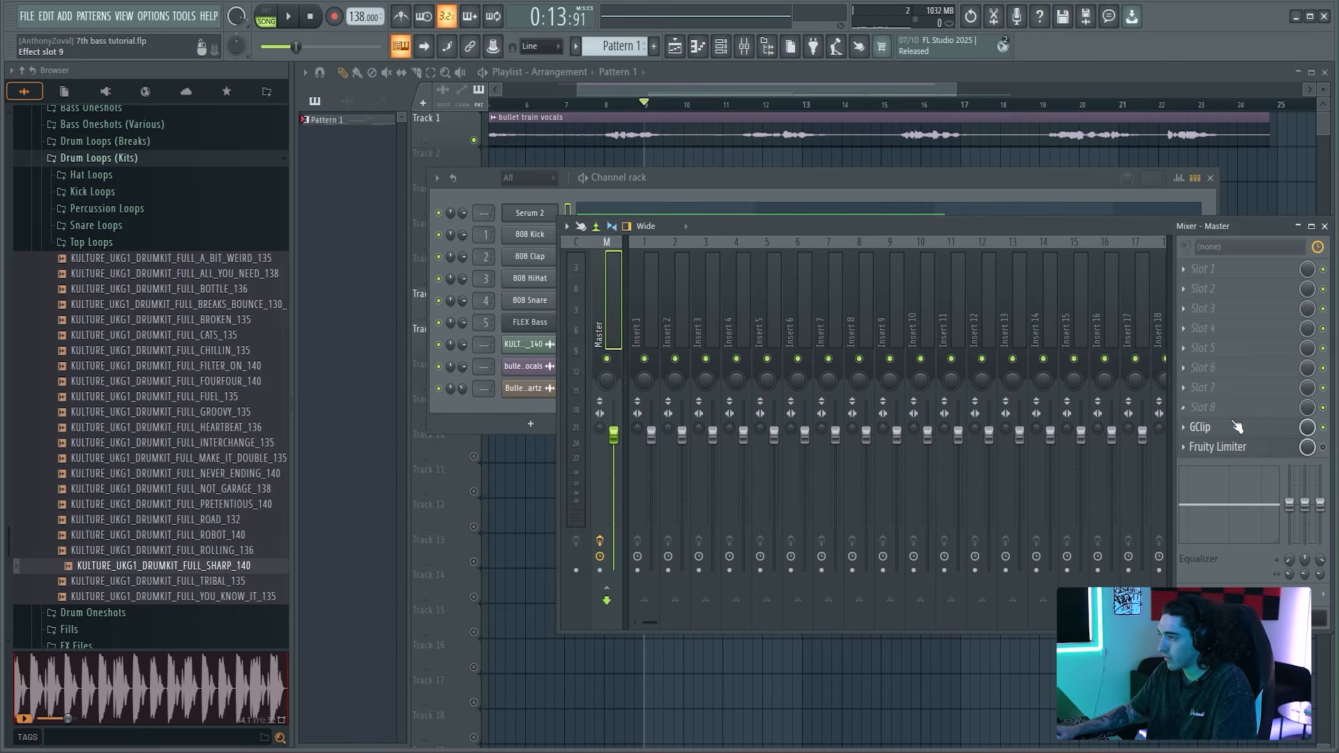
# Step: Route the selected Serum 2 bass channel to mixer insert 1
pyautogui.click(651, 326)
pyautogui.rightClick(643, 319)
pyautogui.moveTo(767, 415)
pyautogui.click(858, 418)
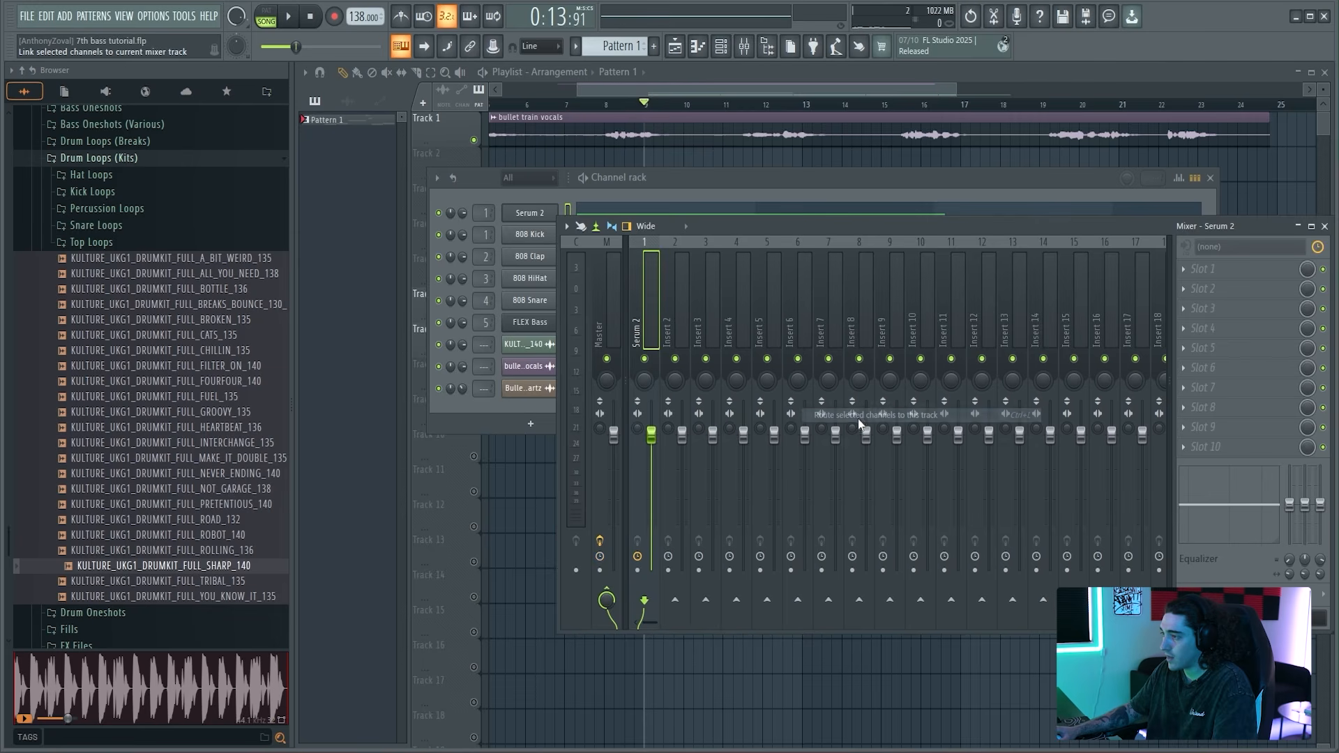
# Step: Play the Serum 2 bass pattern on its own in pattern mode with the synth's window open
pyautogui.click(530, 211)
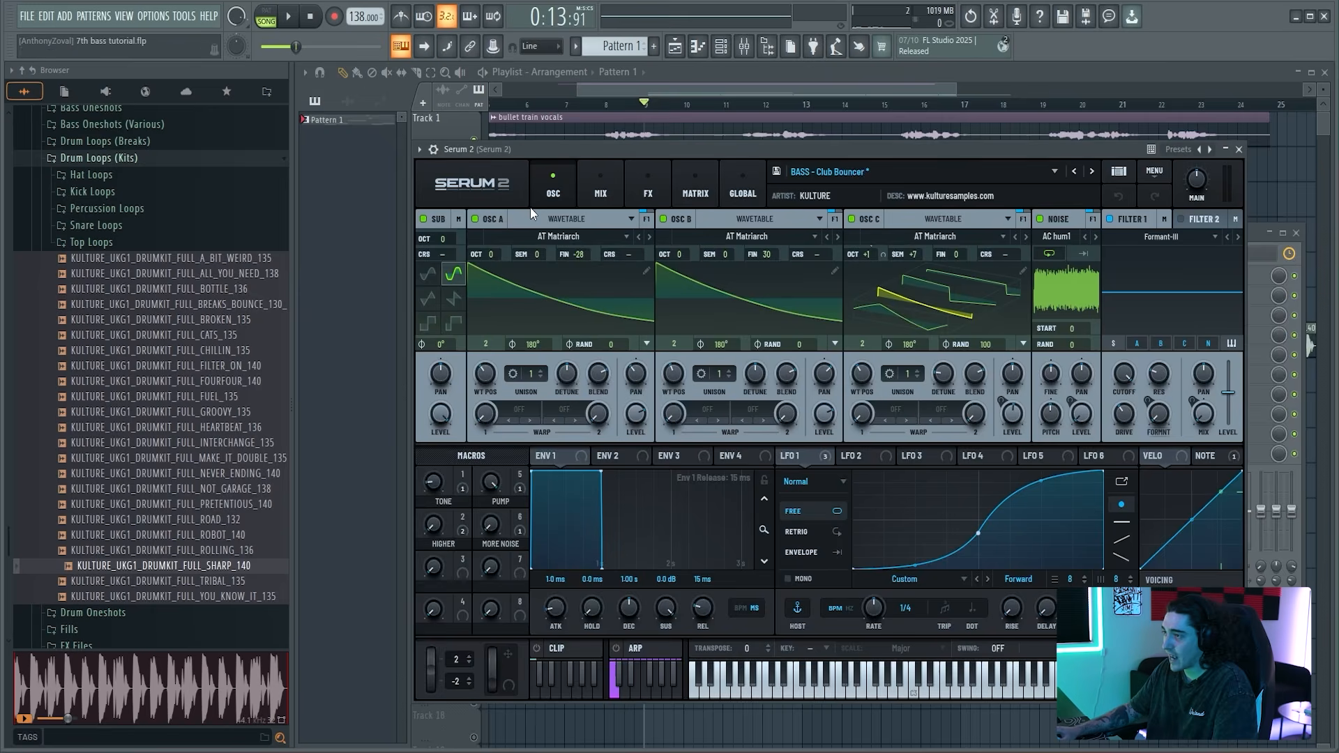
pyautogui.click(266, 14)
pyautogui.press('space')
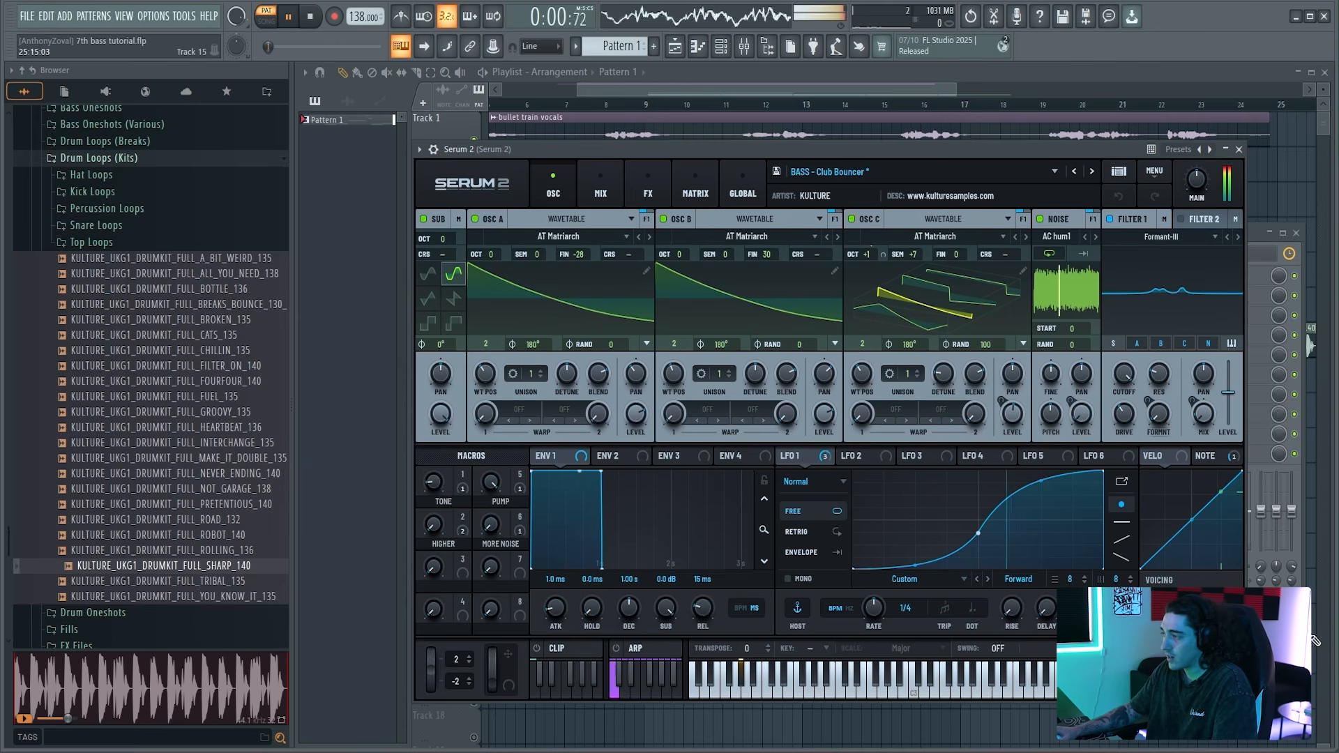
pyautogui.press('space')
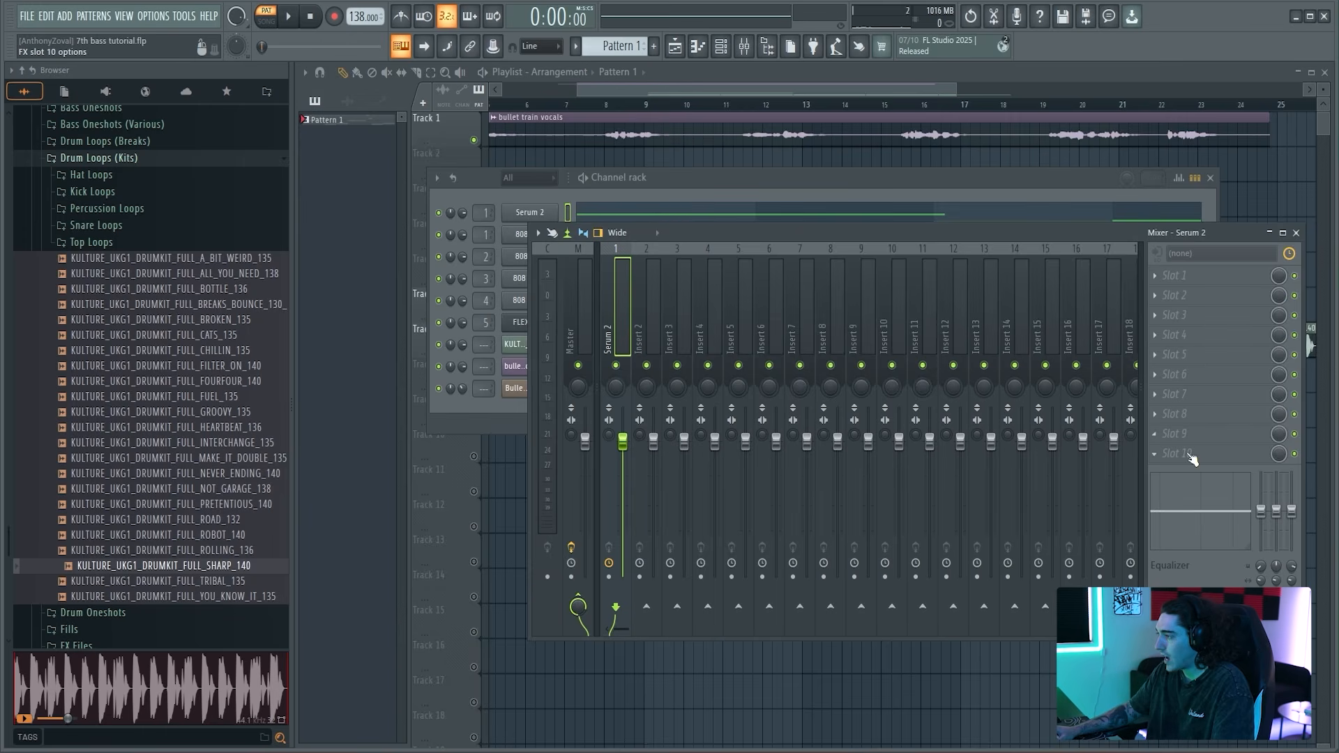
# Step: Load LFOTool into slot 10 of the Serum 2 mixer track and shape its curve with a steep early rise and a sharp end drop
pyautogui.click(1210, 460)
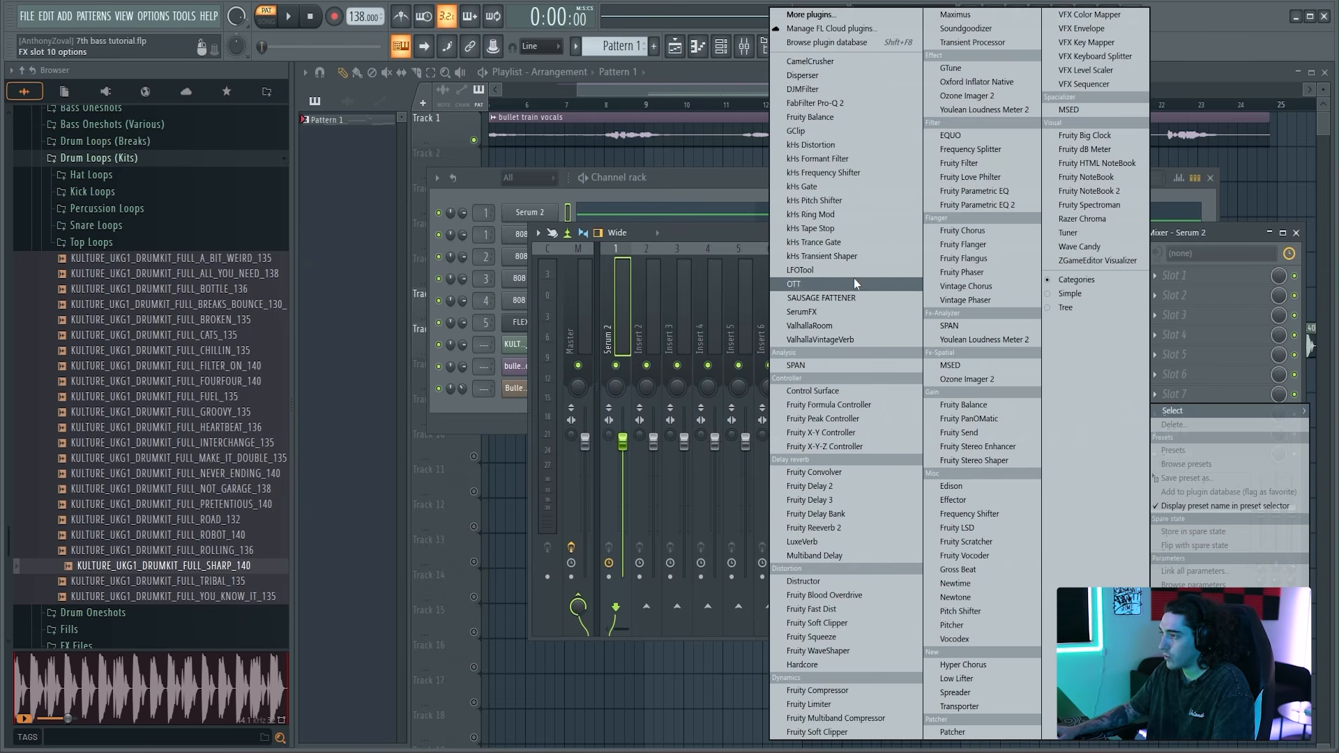
pyautogui.click(844, 272)
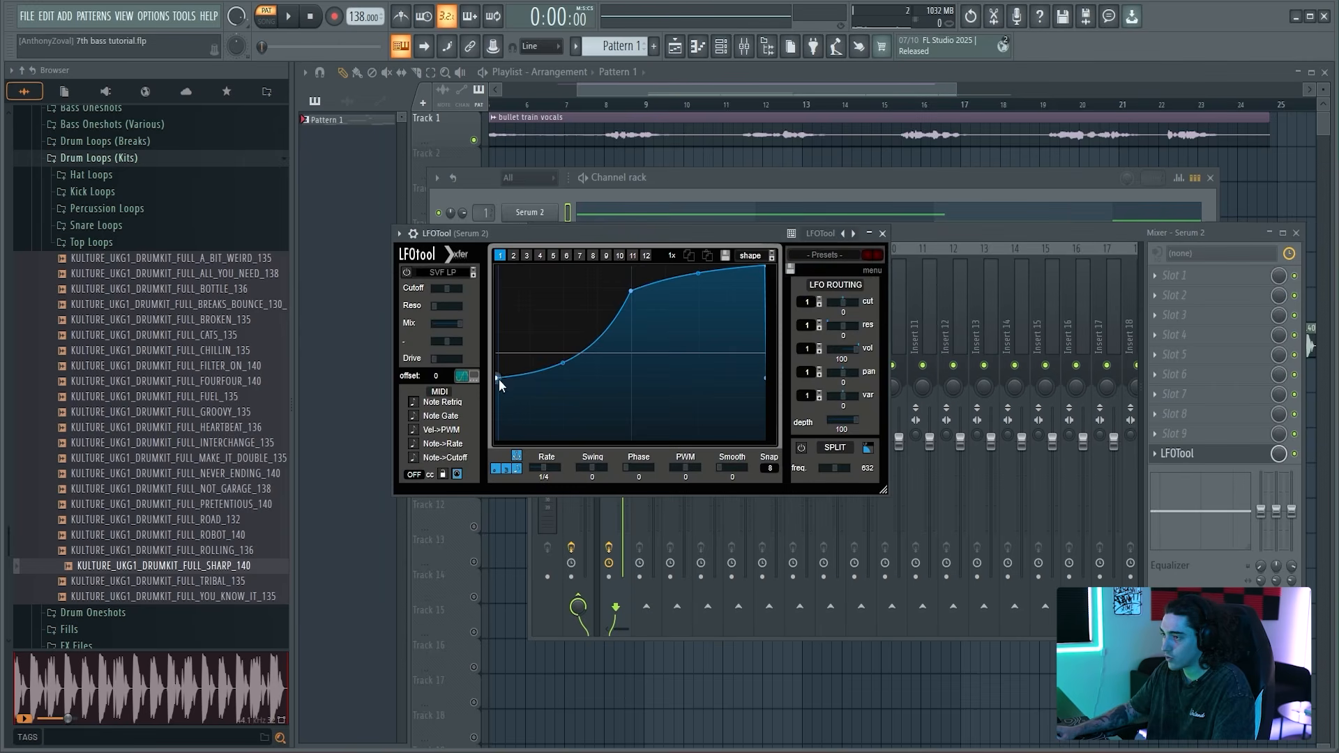
pyautogui.moveTo(633, 287); pyautogui.dragTo(571, 266)
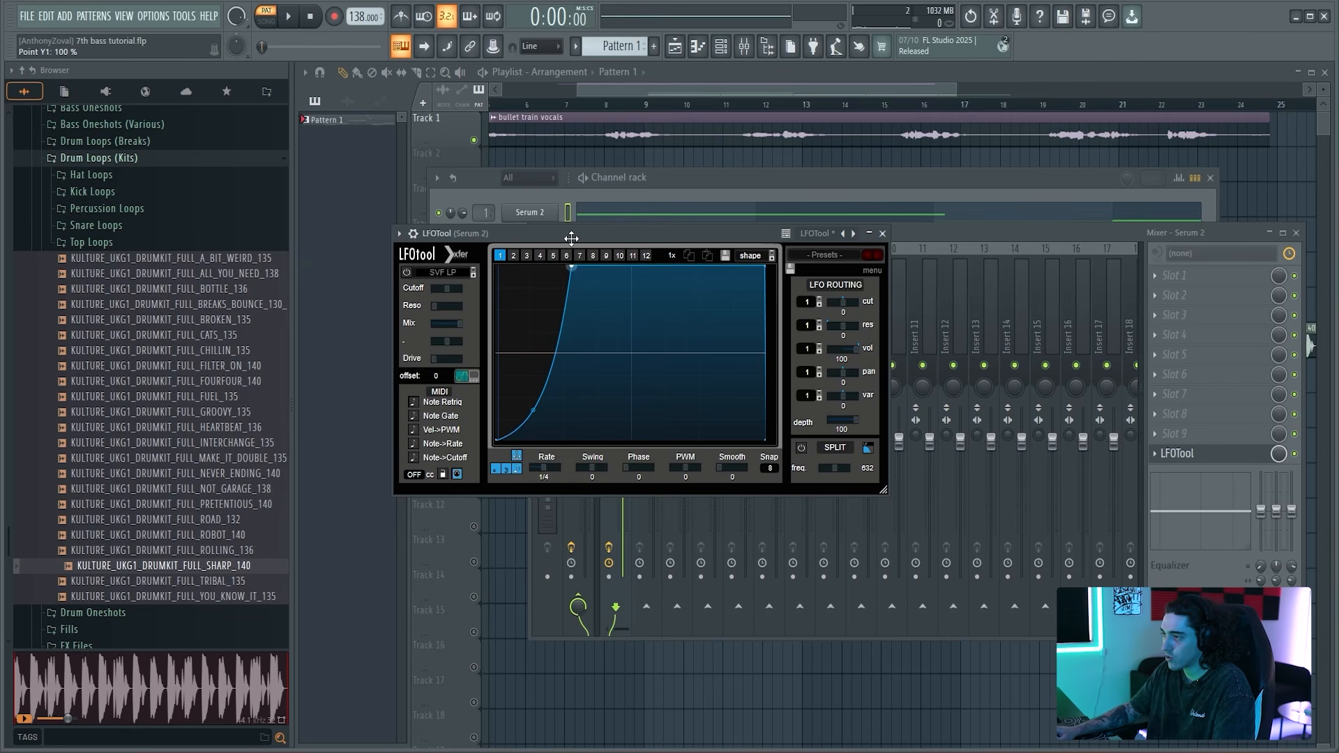
pyautogui.moveTo(764, 266); pyautogui.dragTo(764, 438)
pyautogui.moveTo(722, 230); pyautogui.dragTo(791, 380)
# Step: Play the bass pattern with LFOTool active and bypassed to compare the sidechain pumping
pyautogui.press('space')
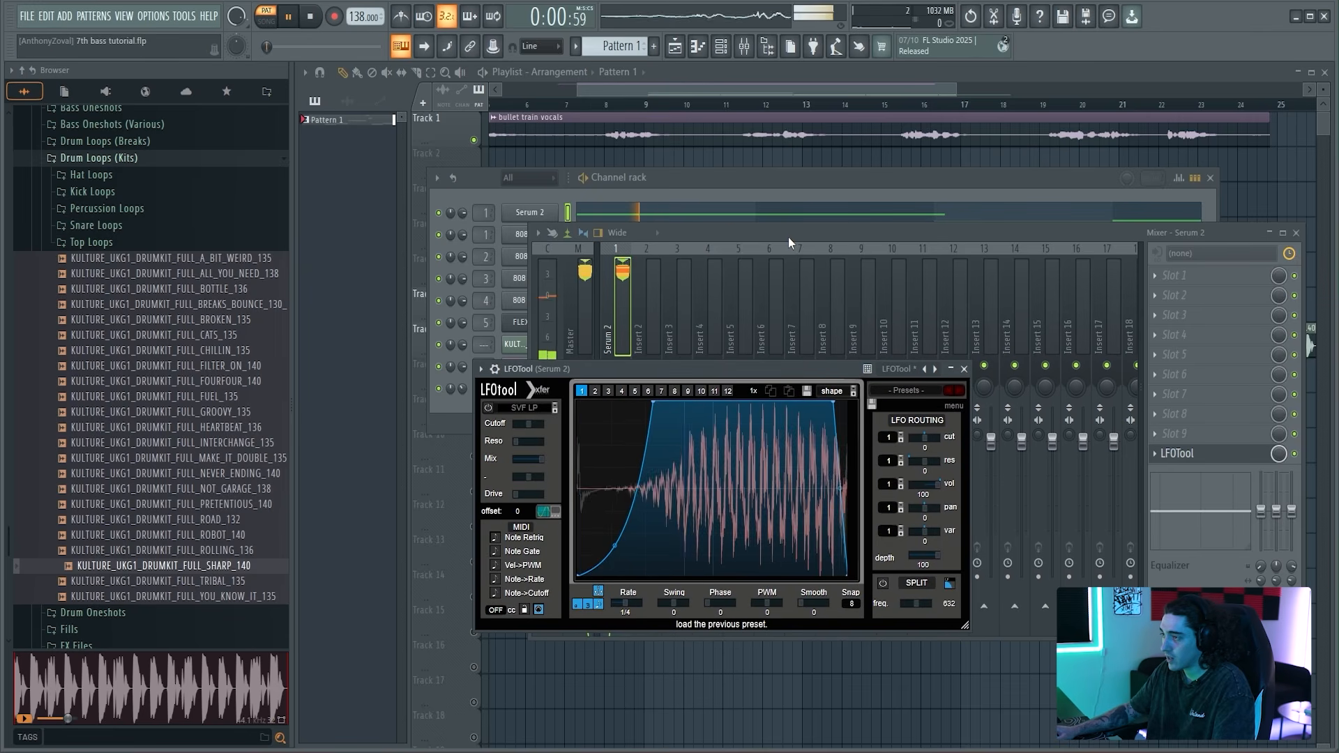
pyautogui.click(1293, 453)
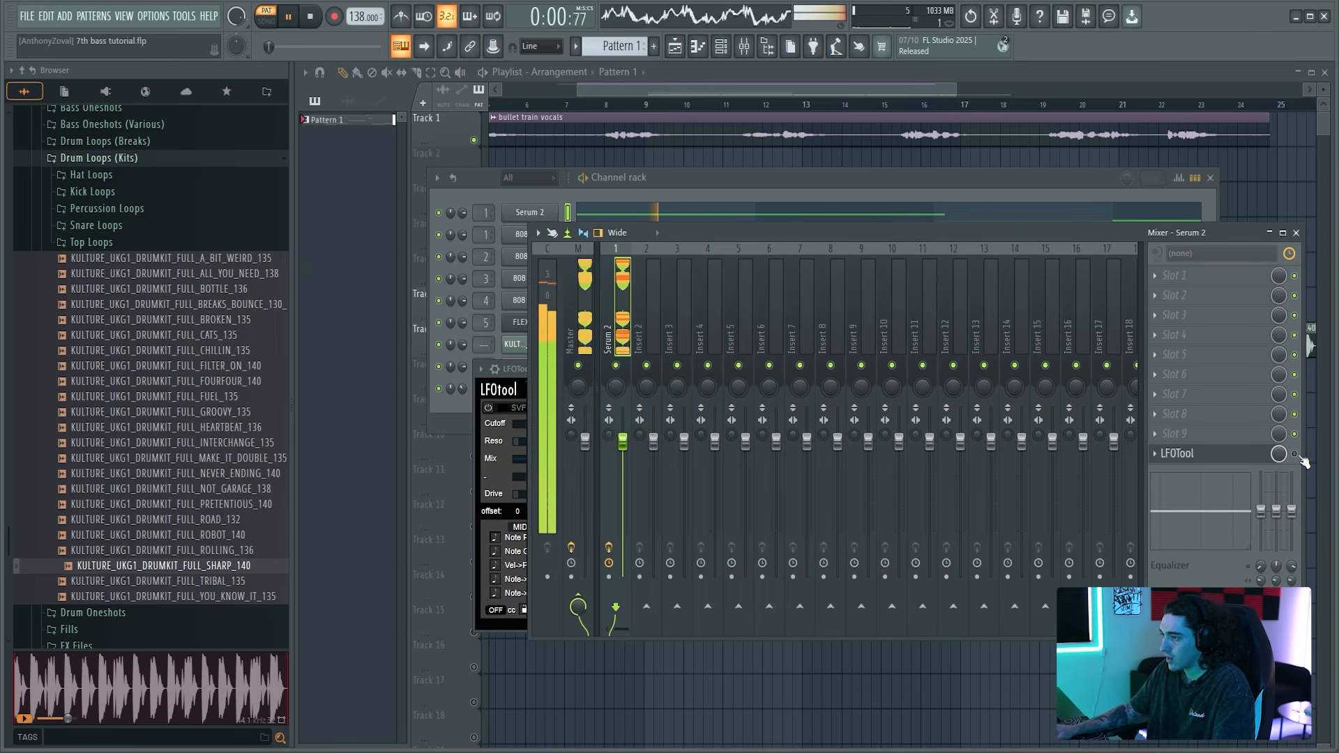
pyautogui.press('space')
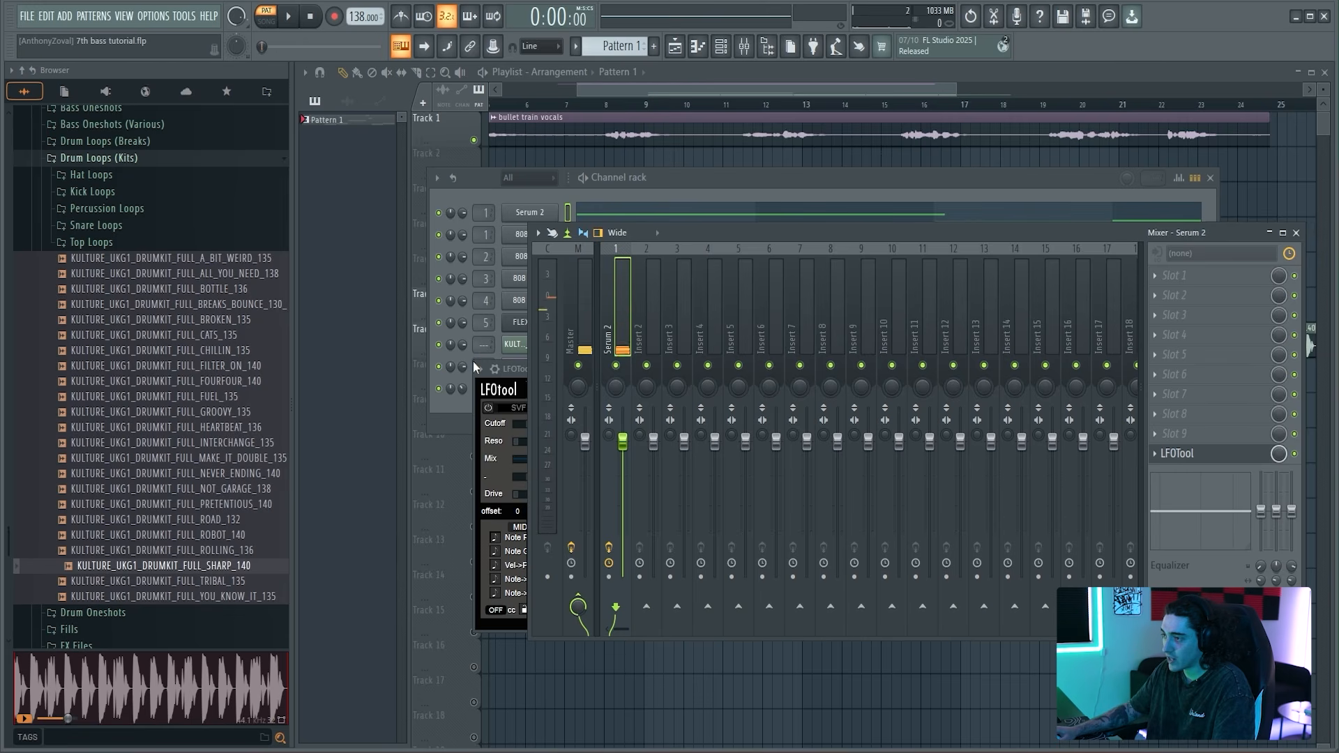
# Step: Fine-tune the bend of the rising section in the LFOTool curve and close its window
pyautogui.click(489, 368)
pyautogui.moveTo(672, 364); pyautogui.dragTo(683, 321)
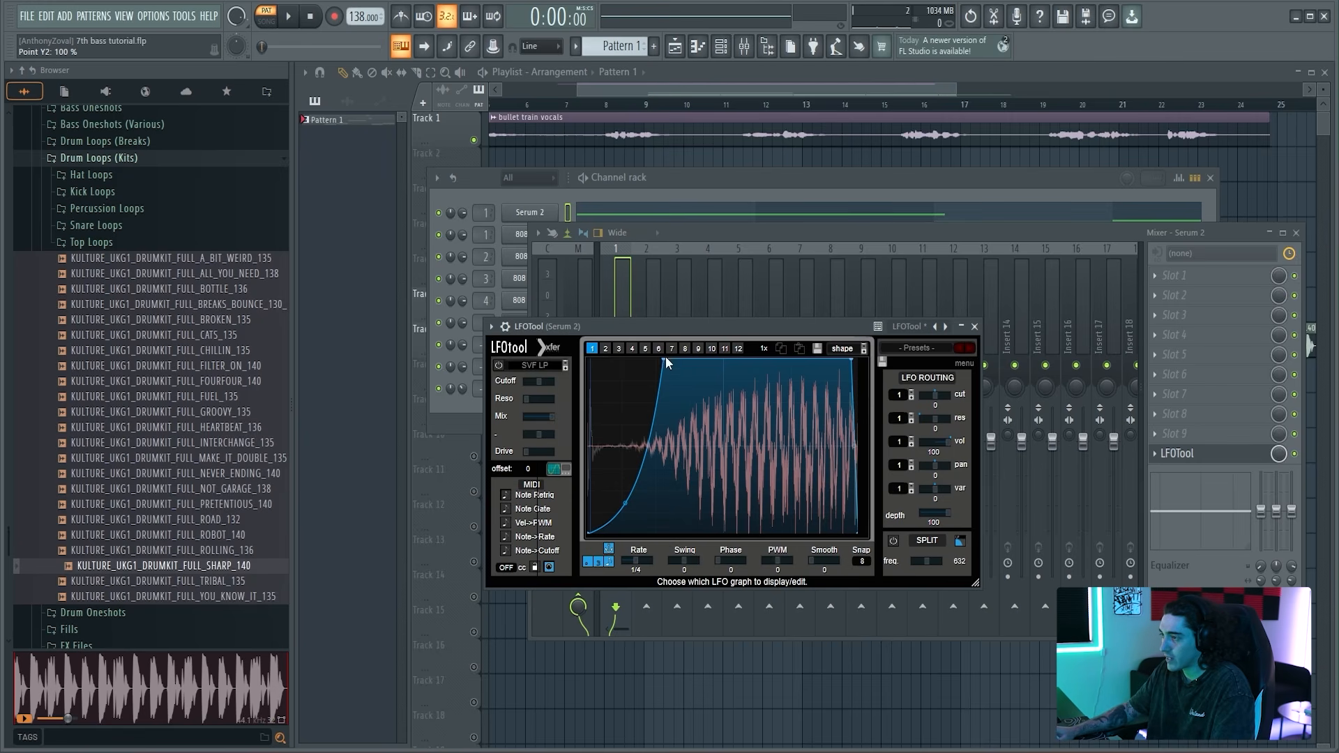
pyautogui.moveTo(625, 502)
pyautogui.mouseDown()
pyautogui.moveTo(624, 516)
pyautogui.moveTo(624, 489)
pyautogui.moveTo(654, 536)
pyautogui.moveTo(638, 480)
pyautogui.moveTo(651, 507)
pyautogui.mouseUp()
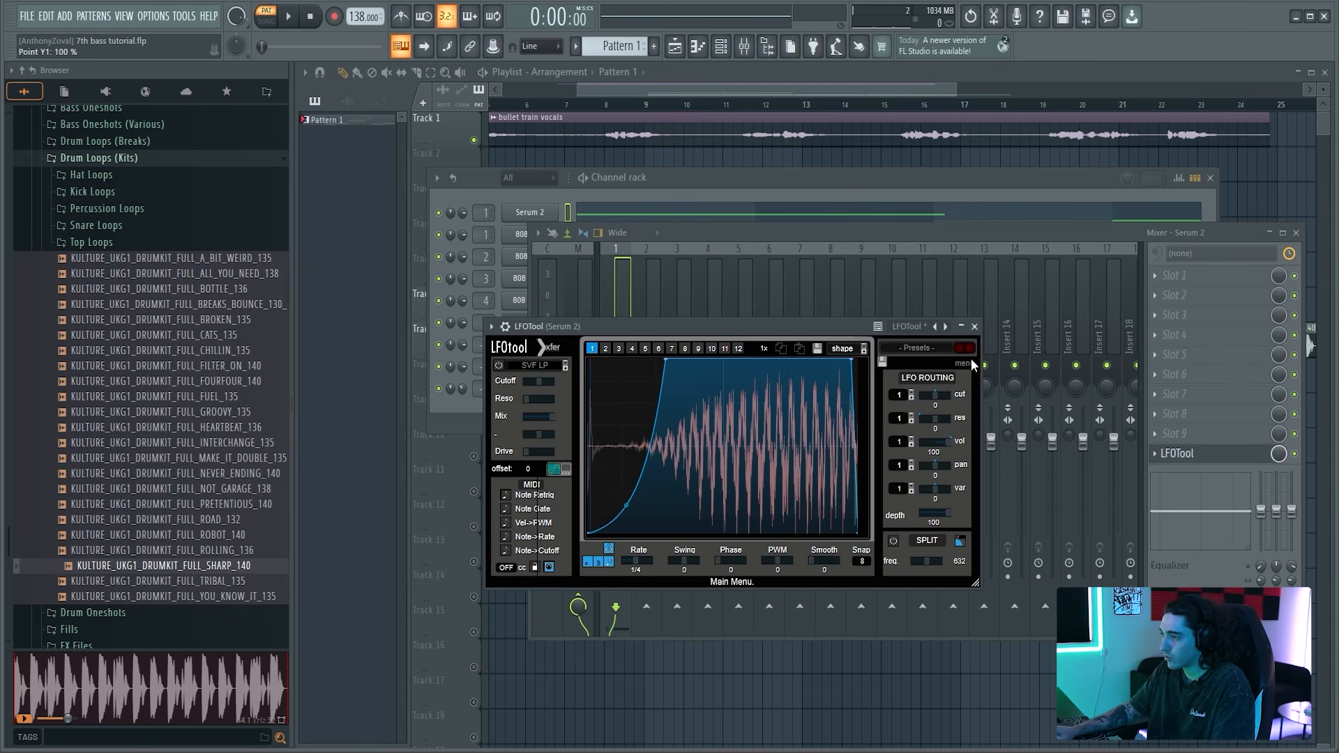
pyautogui.click(974, 327)
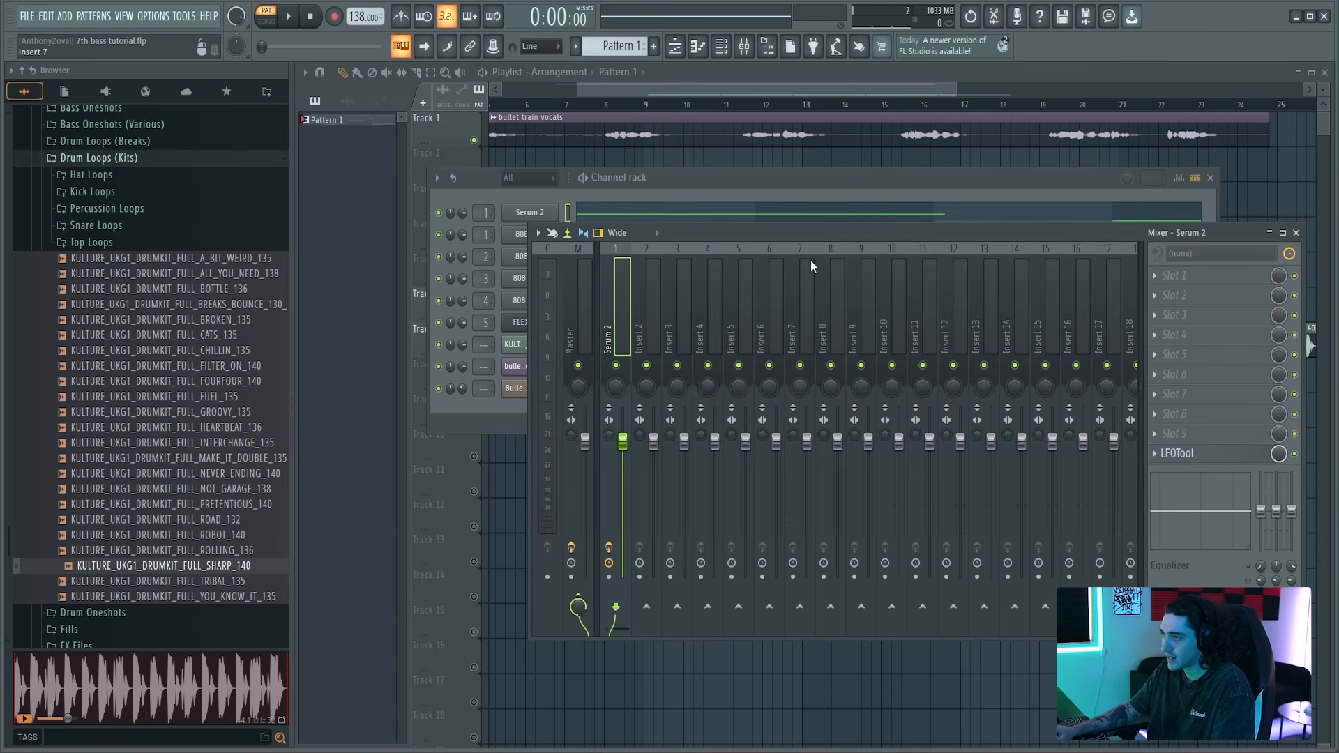
# Step: Return to the full arrangement in song mode and set the playback position to bar 9
pyautogui.click(752, 74)
pyautogui.scroll(-4, 751, 90)
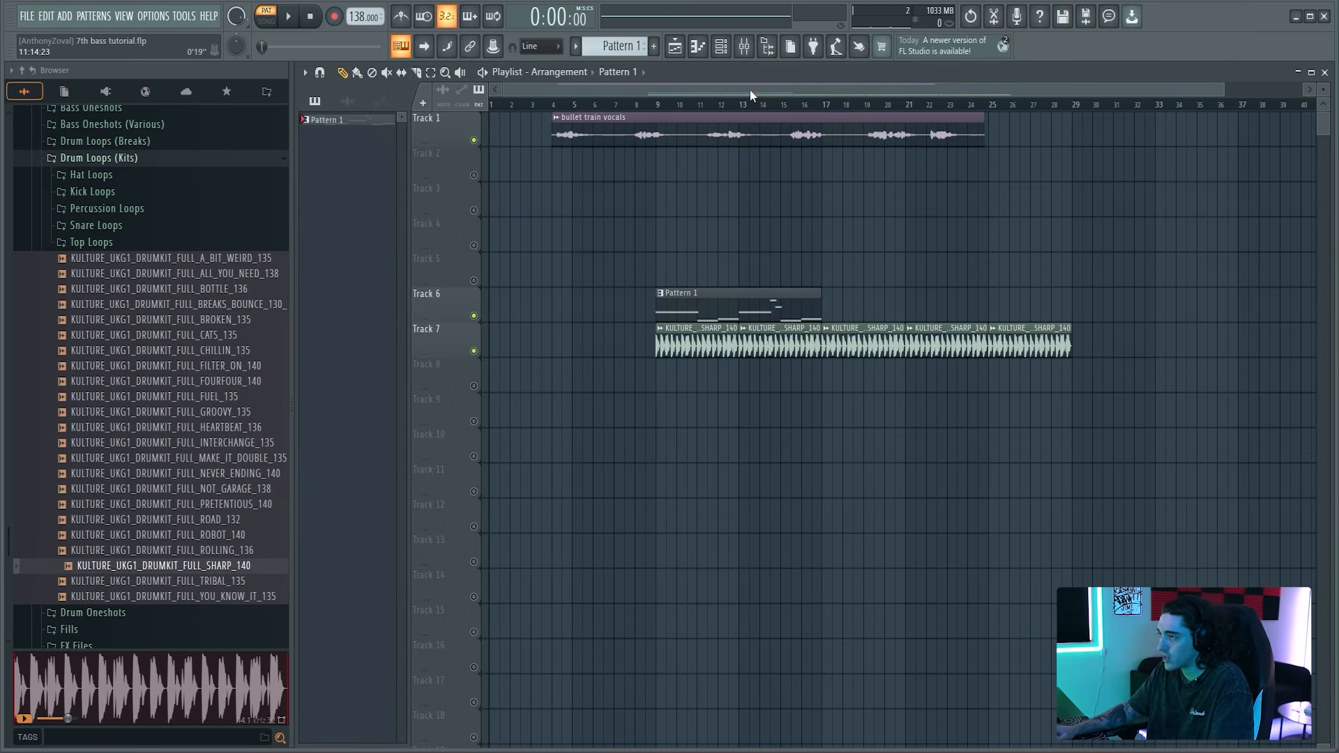
pyautogui.moveTo(670, 105); pyautogui.dragTo(656, 104)
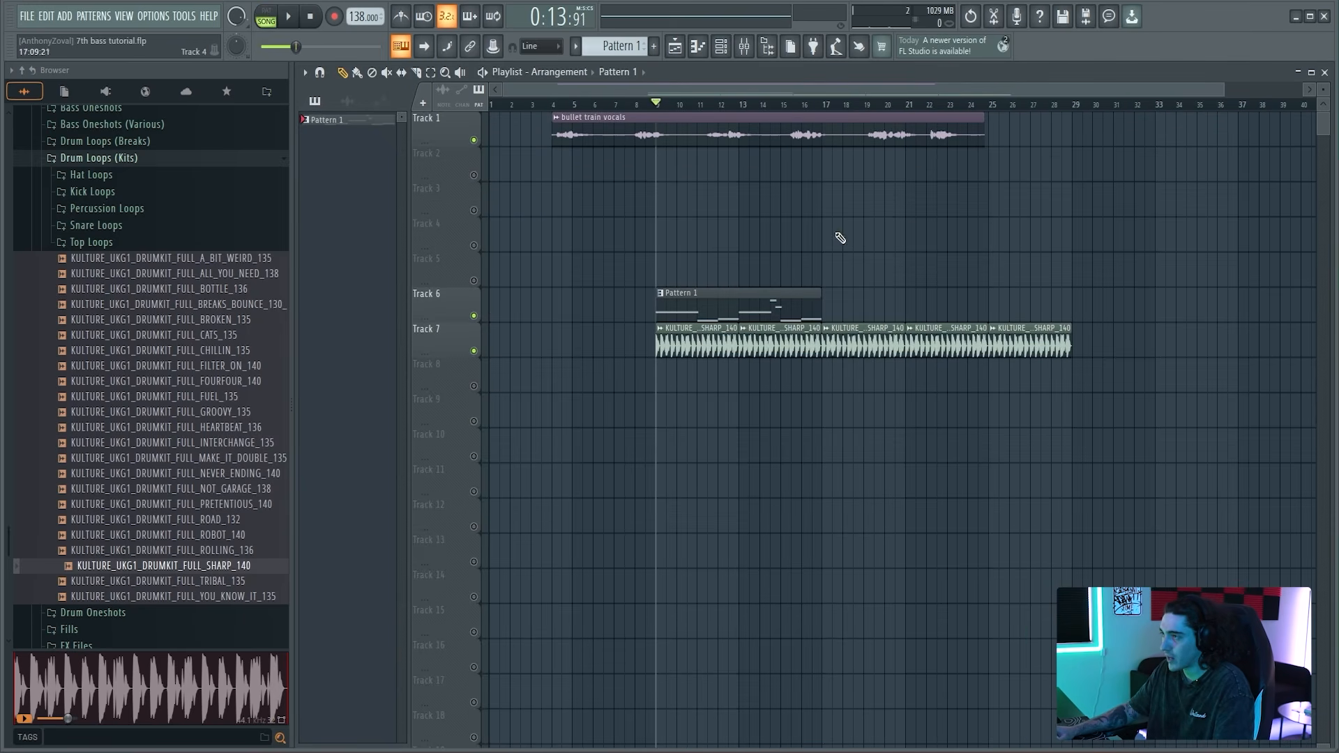
# Step: Adjust the second bullet train vocals piece between bars 10 and 11 on track 1, and play the arrangement from bar 9
pyautogui.click(620, 72)
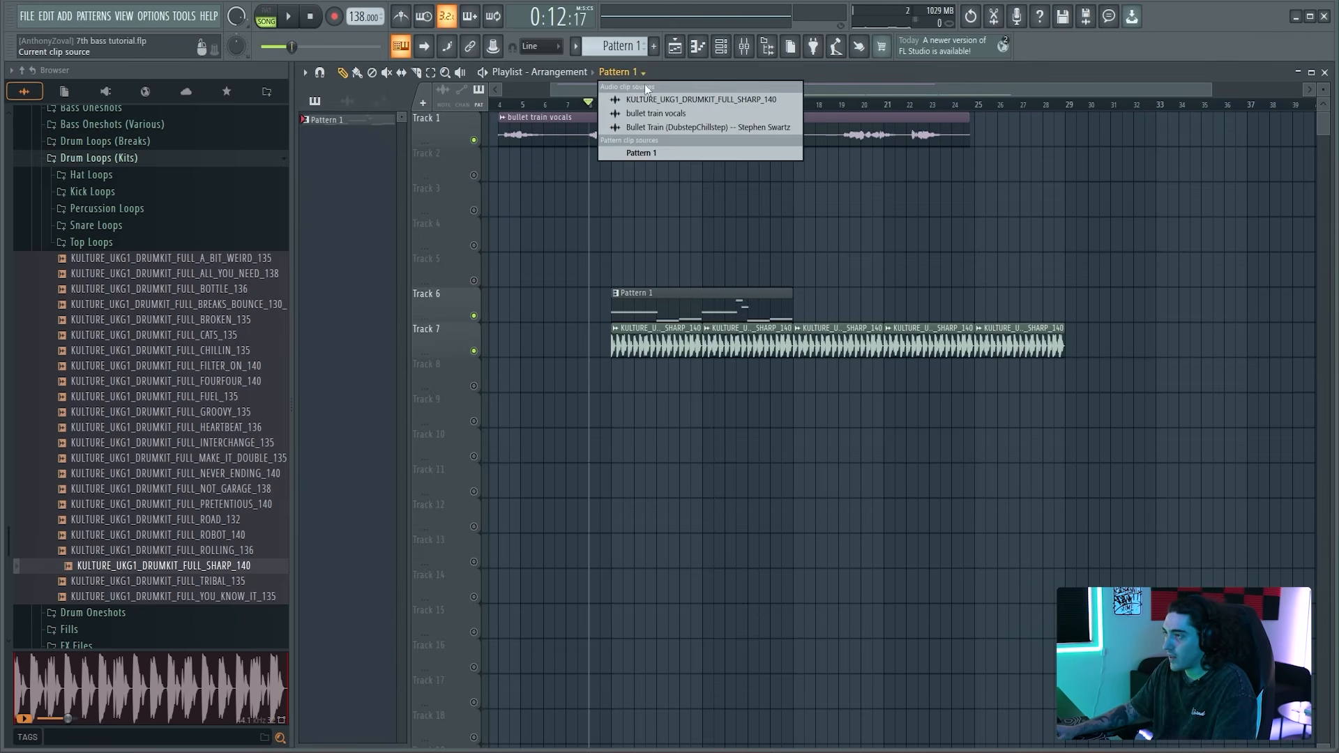
pyautogui.click(619, 73)
pyautogui.moveTo(687, 89); pyautogui.dragTo(695, 119)
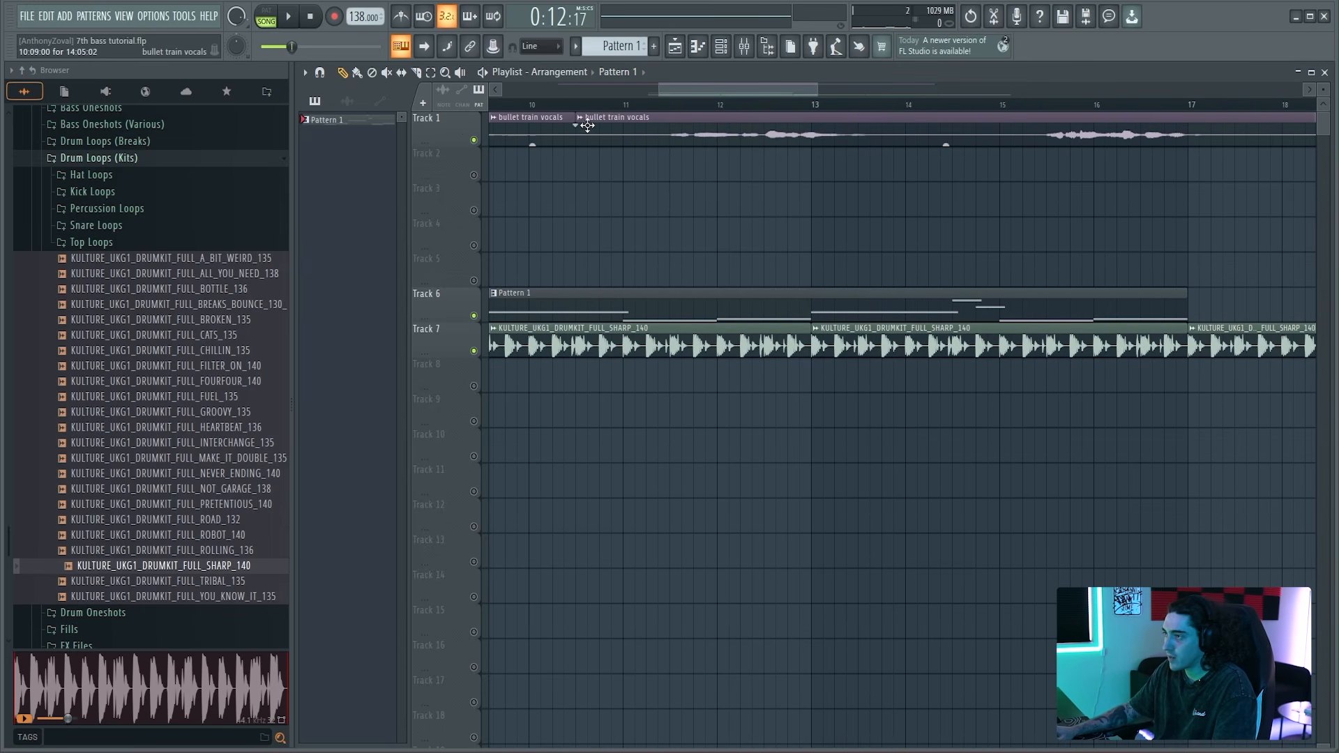
pyautogui.moveTo(575, 117); pyautogui.dragTo(585, 119)
pyautogui.scroll(3, 761, 132)
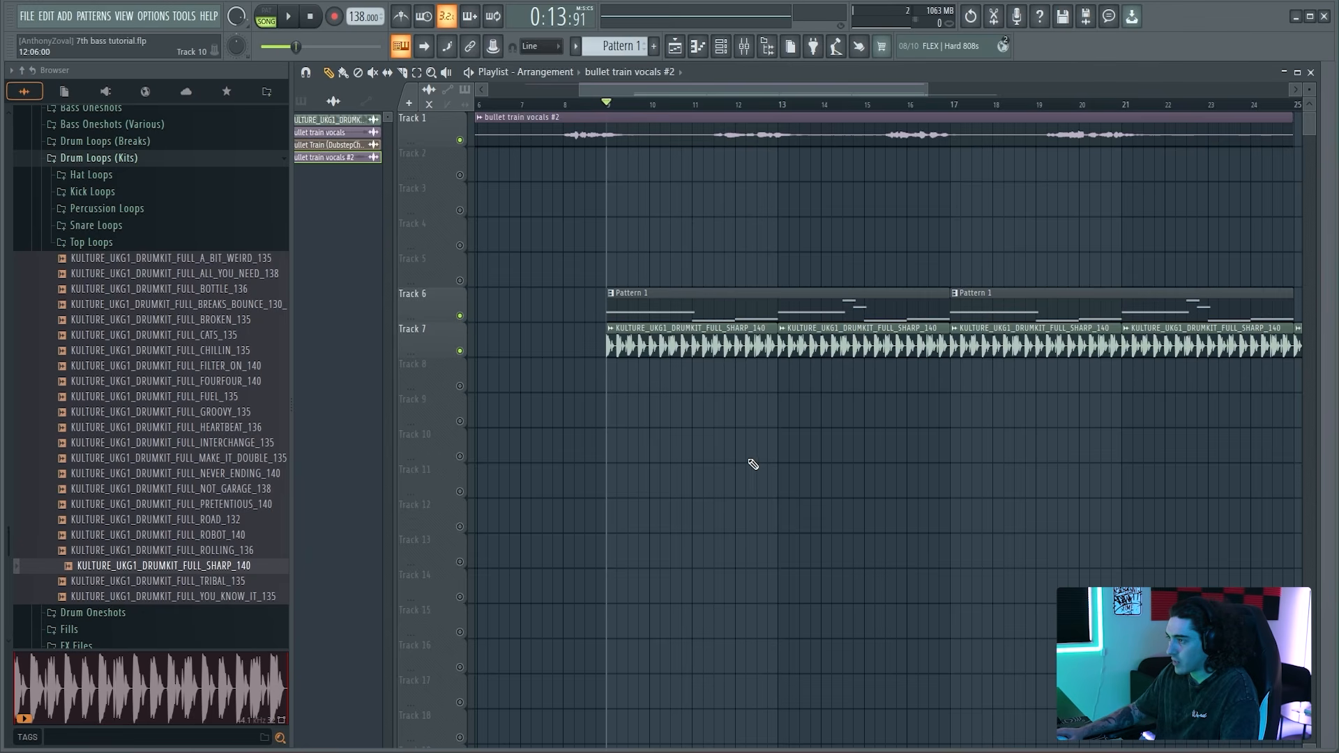
pyautogui.press('space')
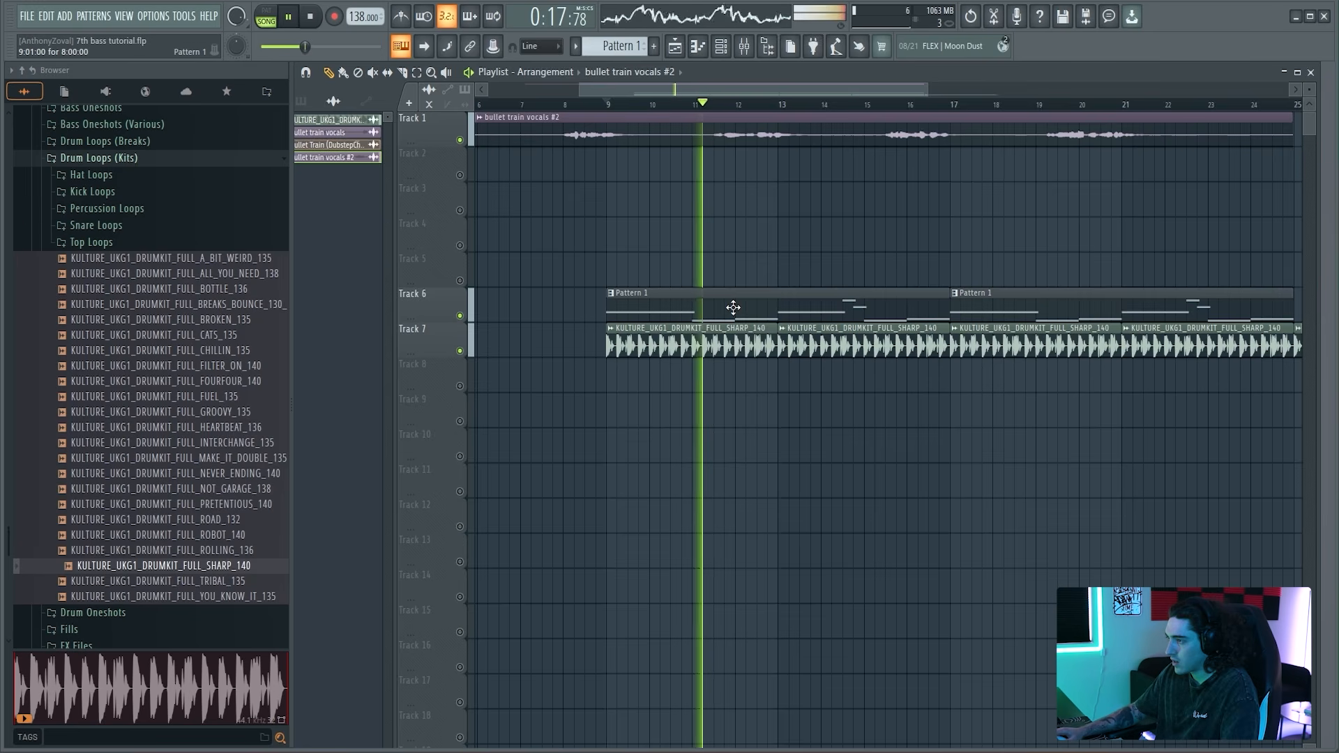
pyautogui.press('space')
# Step: Insert a second Serum 2 instrument next to the existing Serum 2 channel in the channel rack
pyautogui.click(724, 53)
pyautogui.click(528, 178)
pyautogui.click(526, 194)
pyautogui.rightClick(530, 212)
pyautogui.moveTo(621, 326)
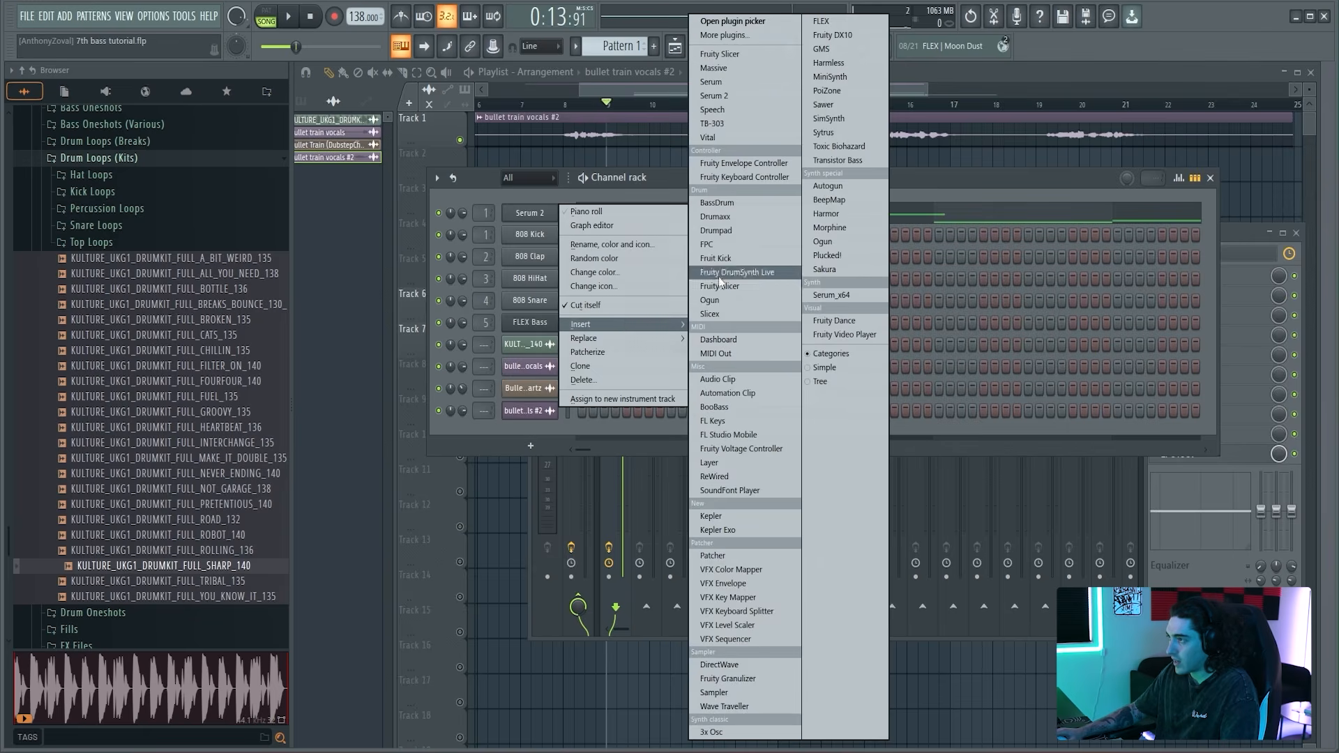
pyautogui.click(736, 99)
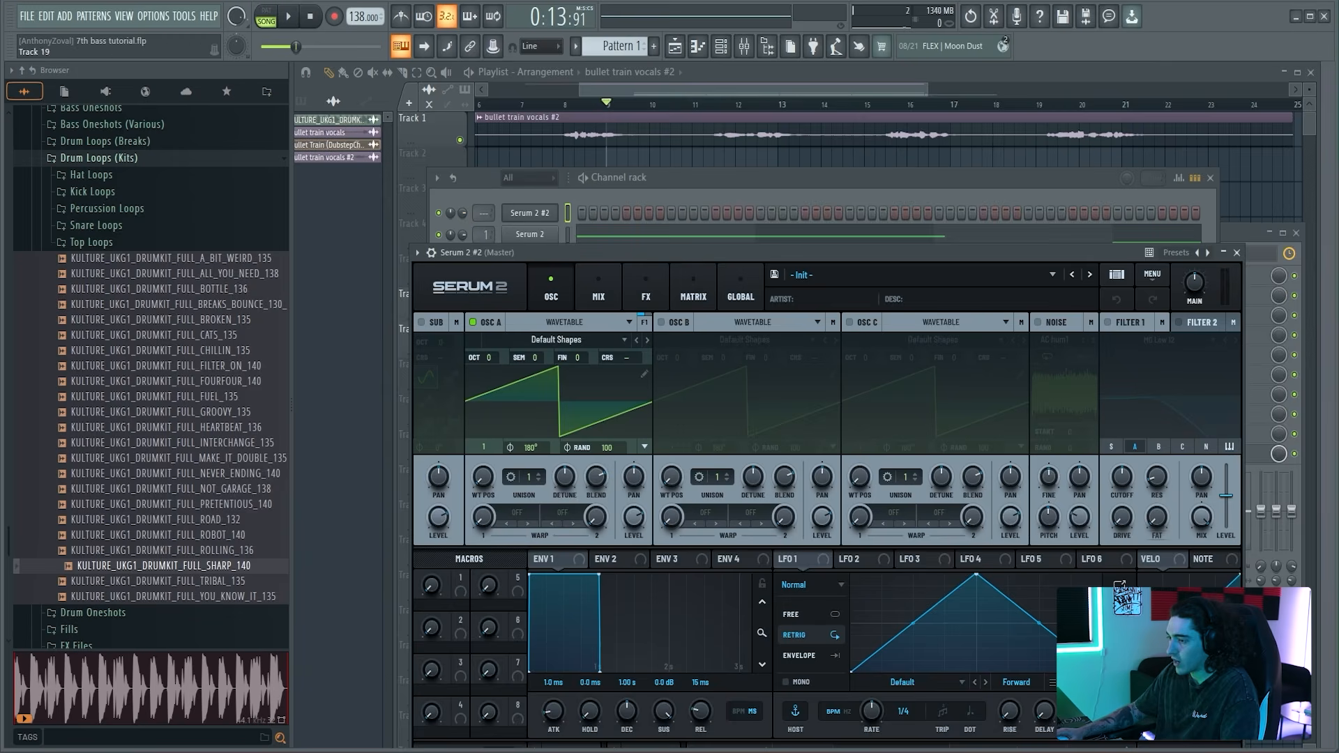
# Step: Copy the bass line notes into the new Serum 2 channel's piano roll and raise them one octave
pyautogui.moveTo(659, 251); pyautogui.dragTo(650, 243)
pyautogui.click(649, 233)
pyautogui.hotkey('ctrl', 'a')
pyautogui.click(1280, 112)
pyautogui.rightClick(530, 212)
pyautogui.click(550, 214)
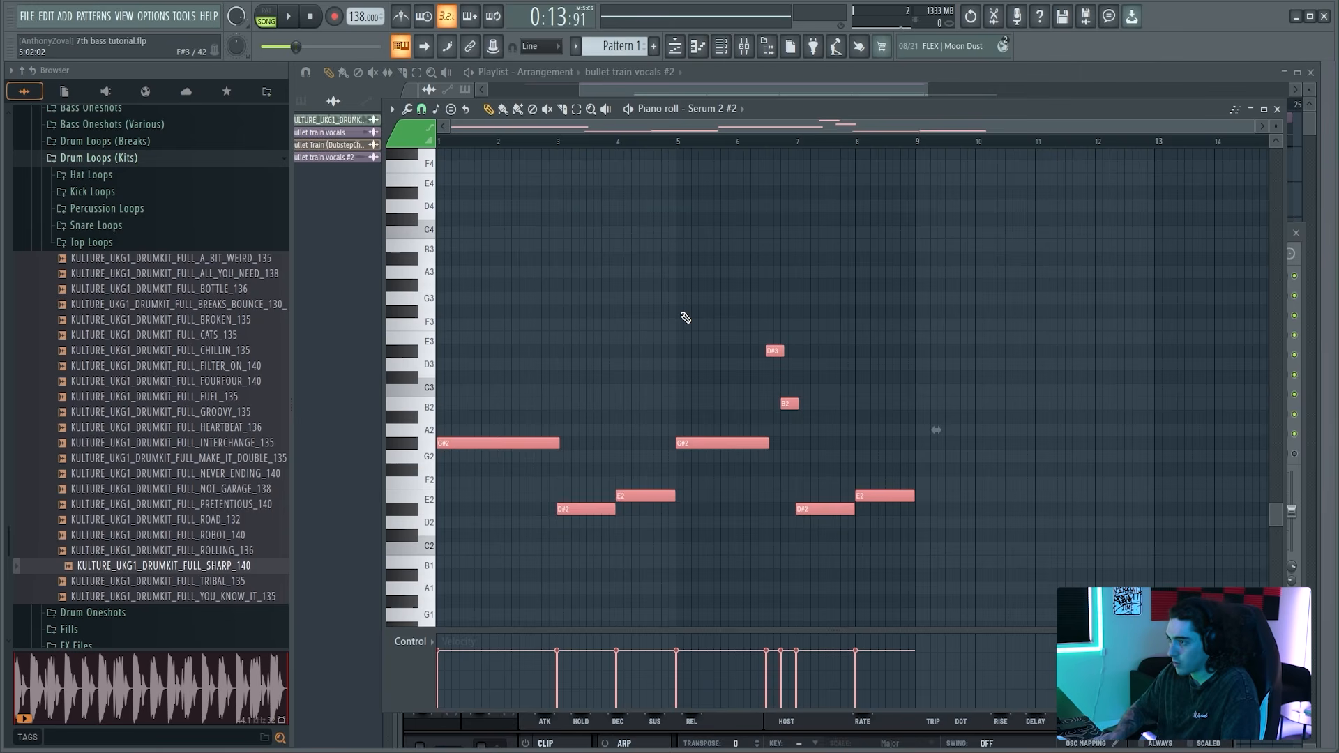
pyautogui.hotkey('ctrl', 'Up')
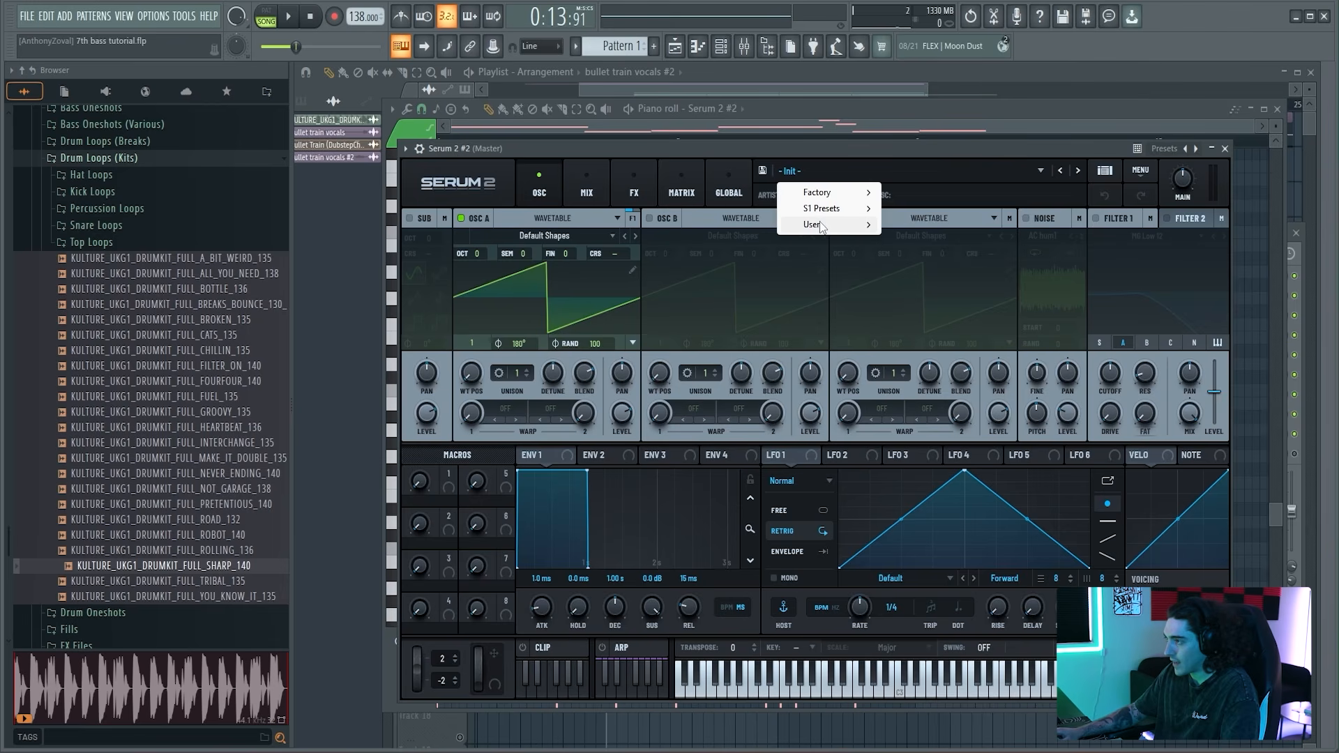
# Step: Load the BASS - Fifth Scent preset from the user presets into the new Serum 2
pyautogui.moveTo(820, 223)
pyautogui.moveTo(1023, 239)
pyautogui.moveTo(1185, 261)
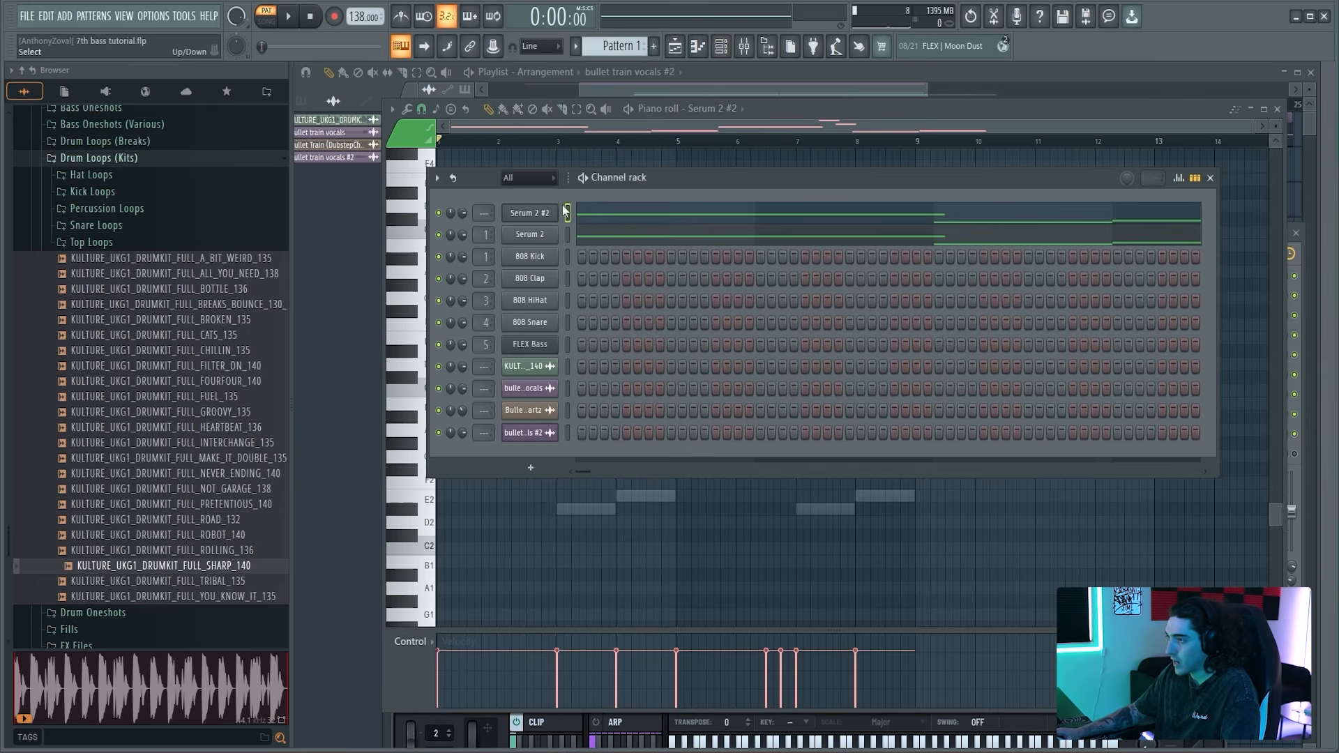
# Step: Route the new Serum 2 channel to mixer insert 2
pyautogui.click(744, 46)
pyautogui.rightClick(654, 337)
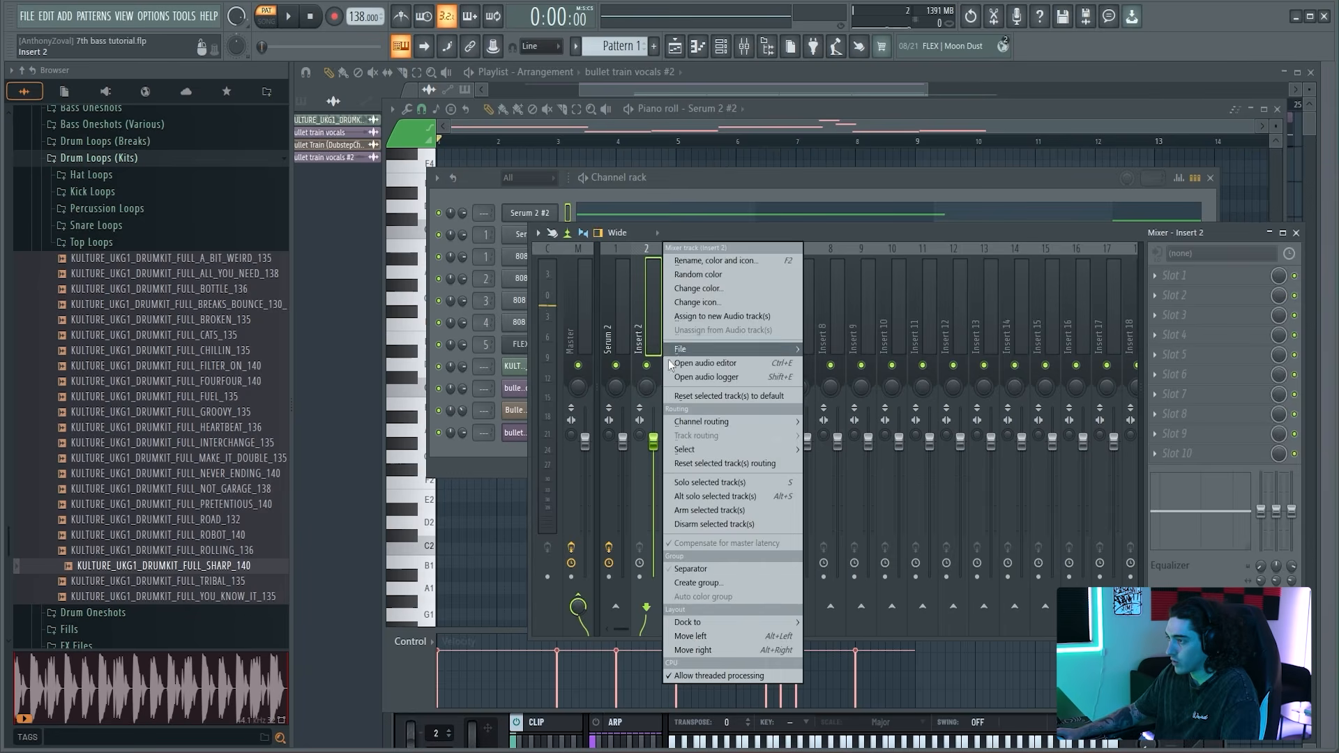
pyautogui.moveTo(759, 423)
pyautogui.click(864, 421)
# Step: Load Fruity Parametric EQ 2 into slot 1 of the new Serum 2 mixer track and shift its lowest band up in frequency
pyautogui.click(1154, 276)
pyautogui.moveTo(1173, 293)
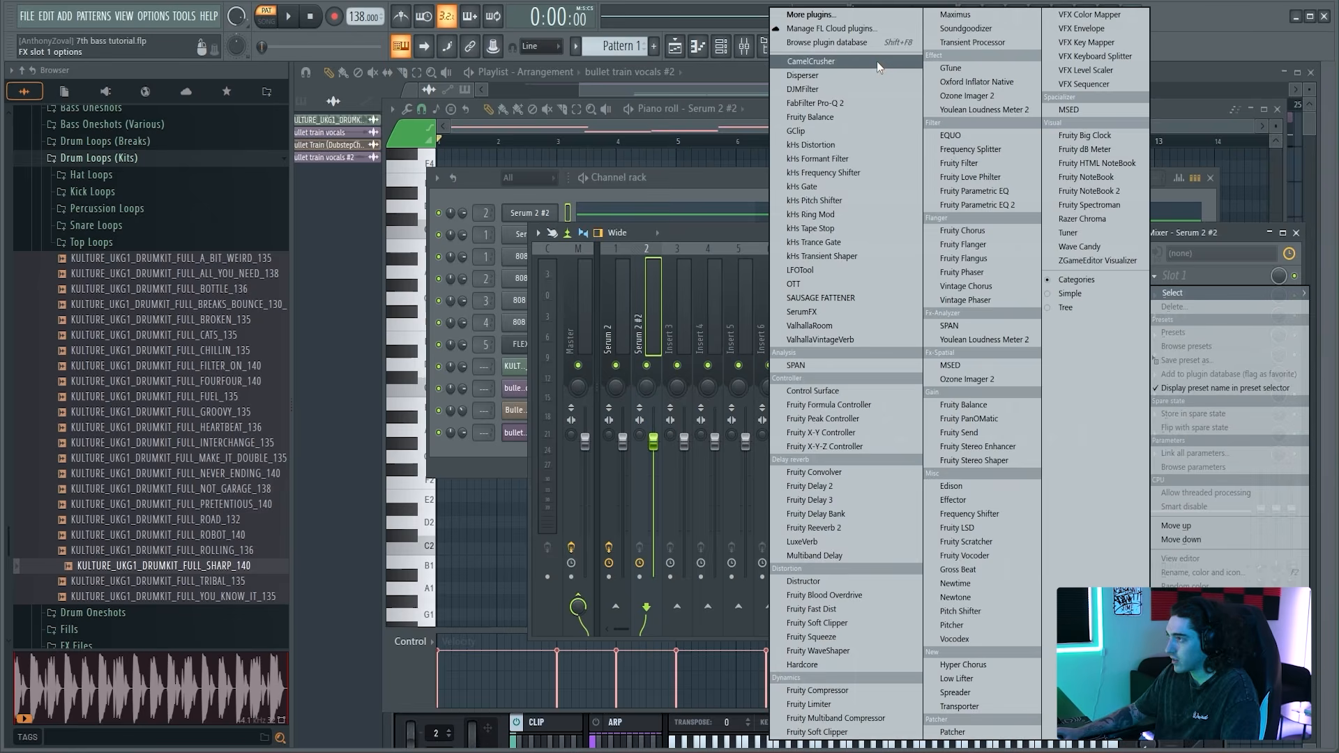
pyautogui.click(983, 205)
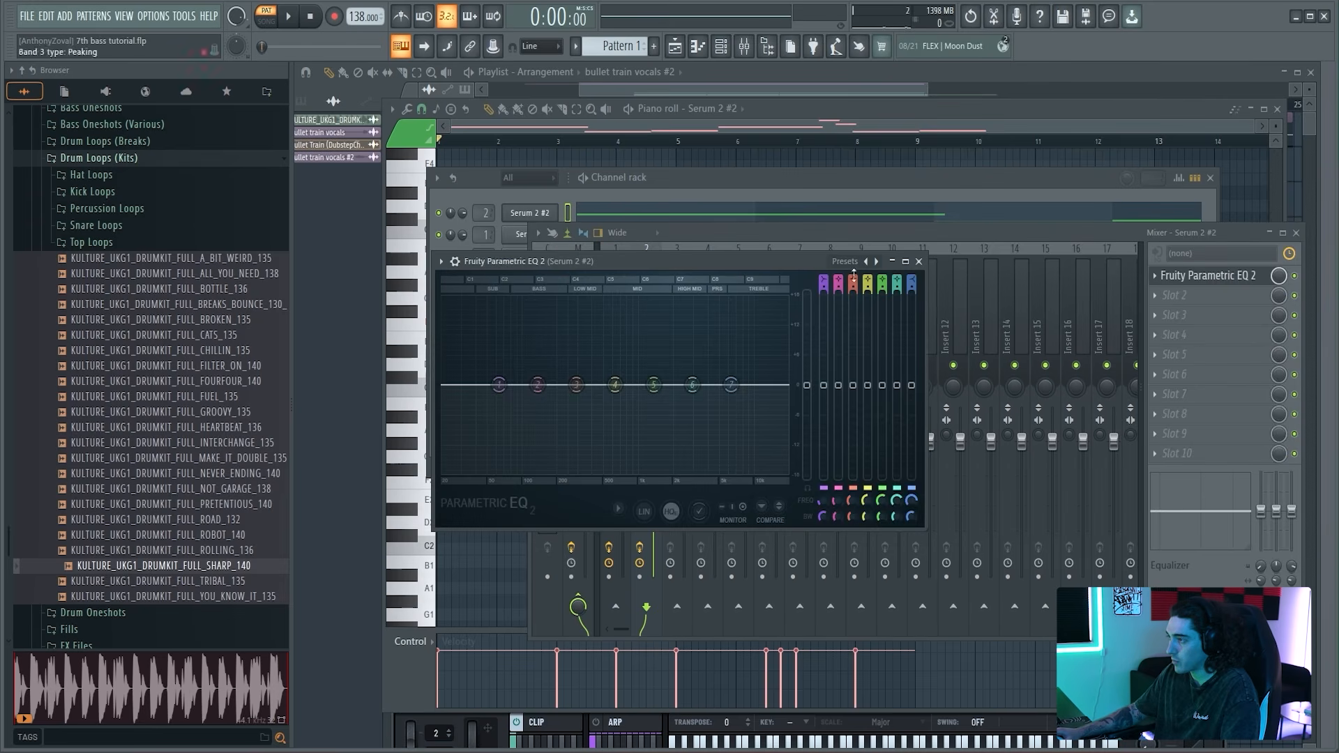
pyautogui.click(876, 262)
pyautogui.moveTo(470, 384); pyautogui.dragTo(538, 383)
# Step: Lower all notes of the new Serum 2 channel by one octave
pyautogui.click(530, 212)
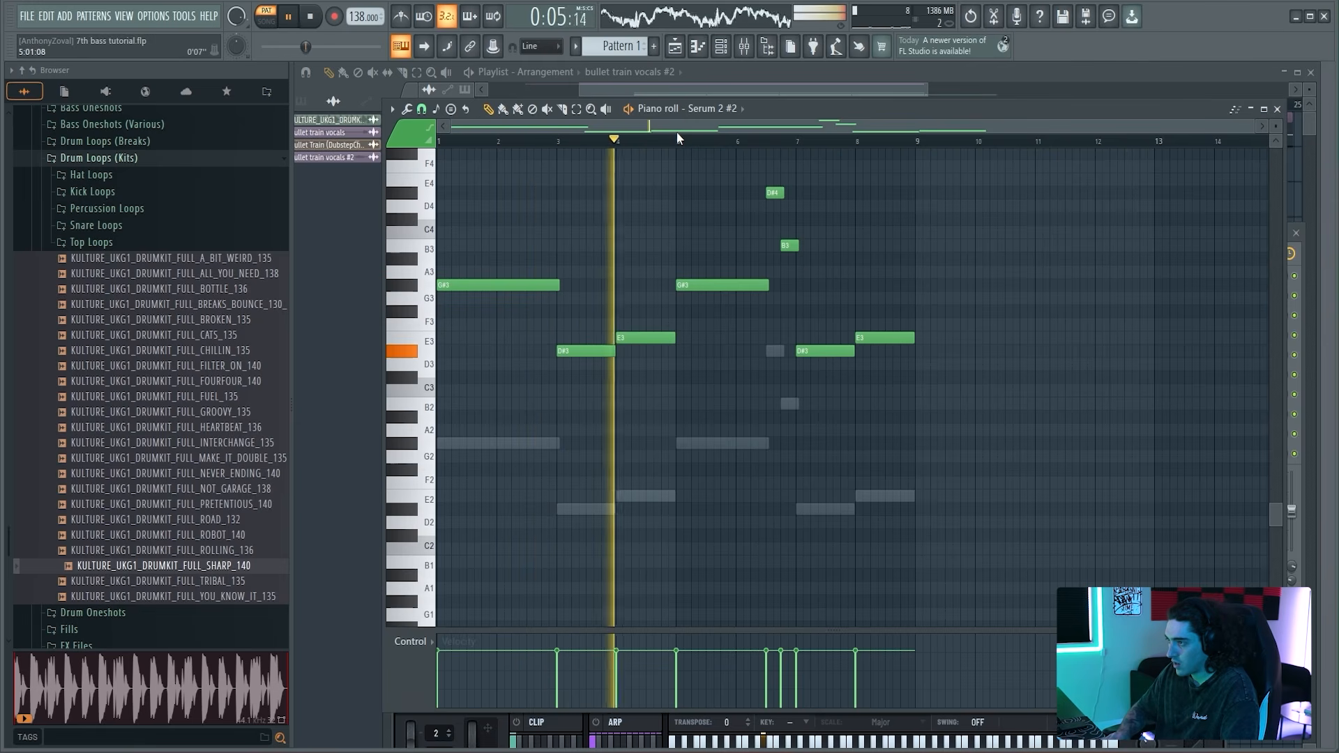
pyautogui.hotkey('ctrl', 'a')
pyautogui.hotkey('ctrl', 'Down')
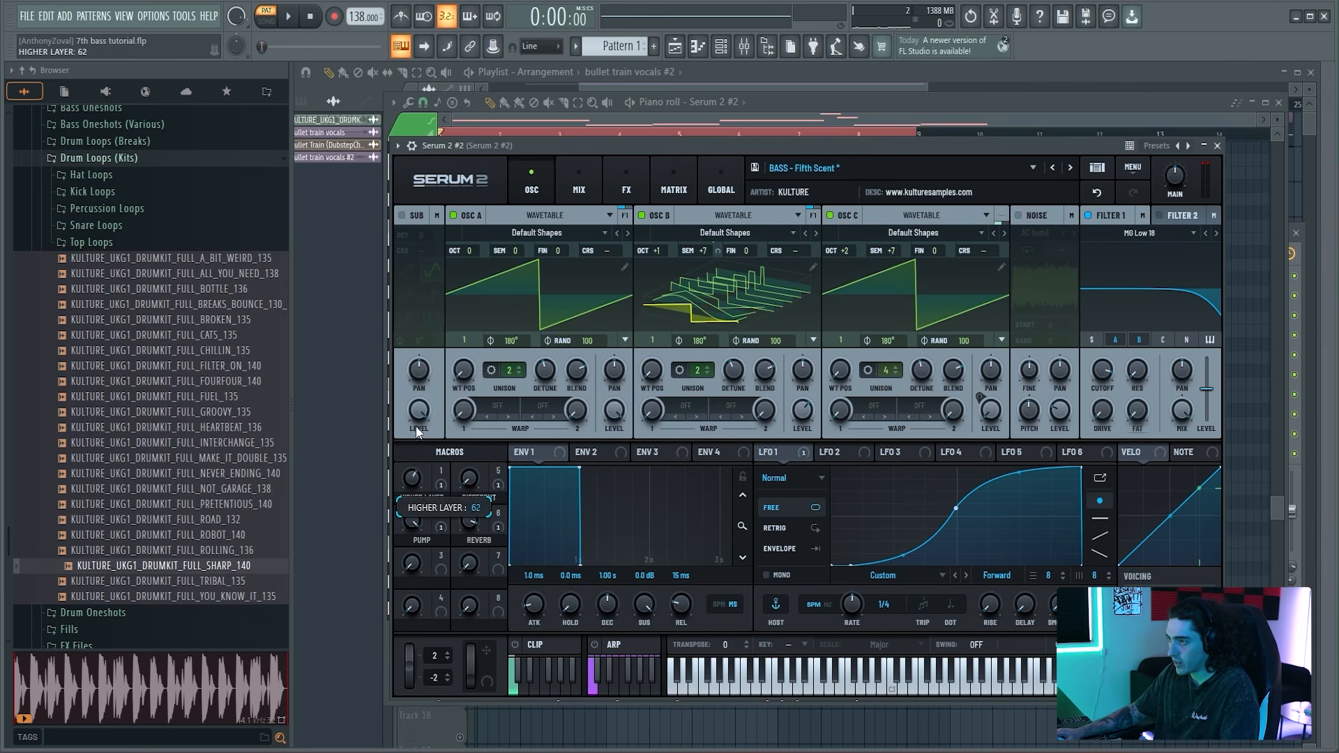
# Step: Set the HIGHER LAYER macro of the Fifth Scent preset to 0 and start playing the layered bass pattern
pyautogui.moveTo(411, 478); pyautogui.dragTo(421, 413)
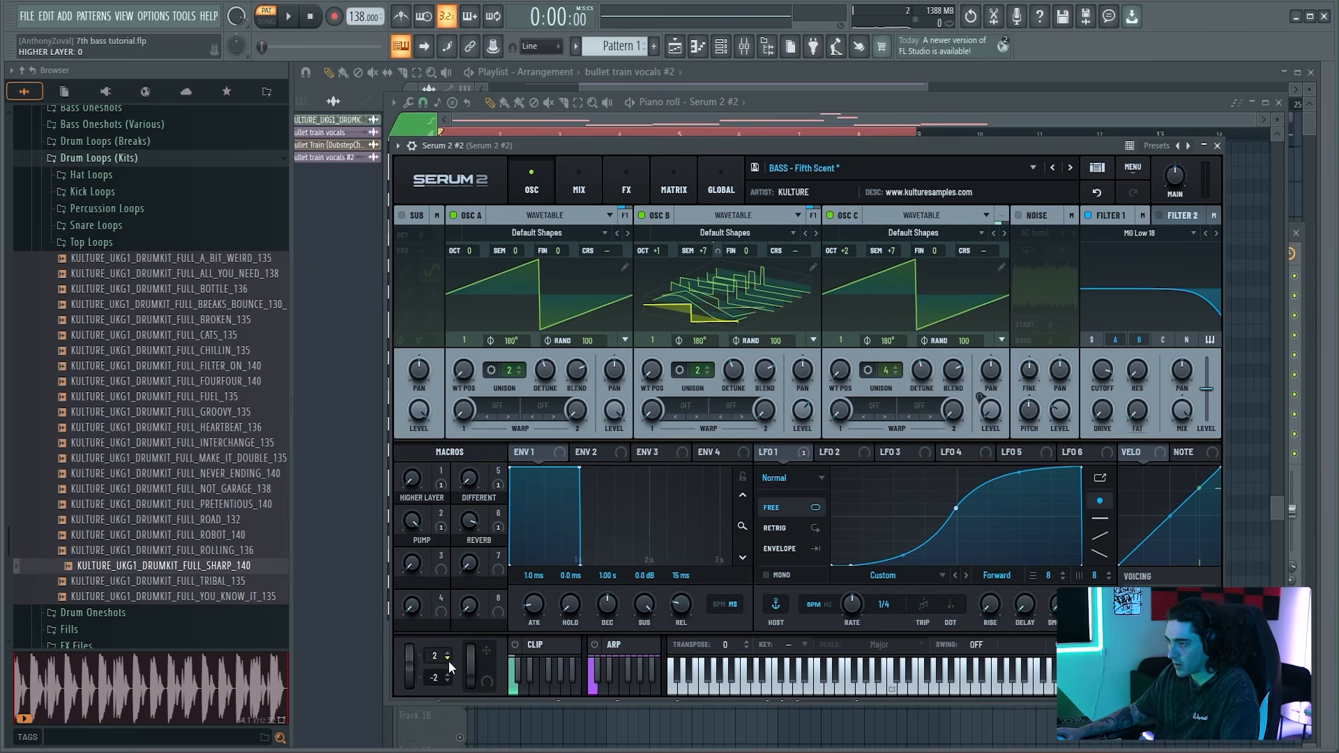
pyautogui.press('space')
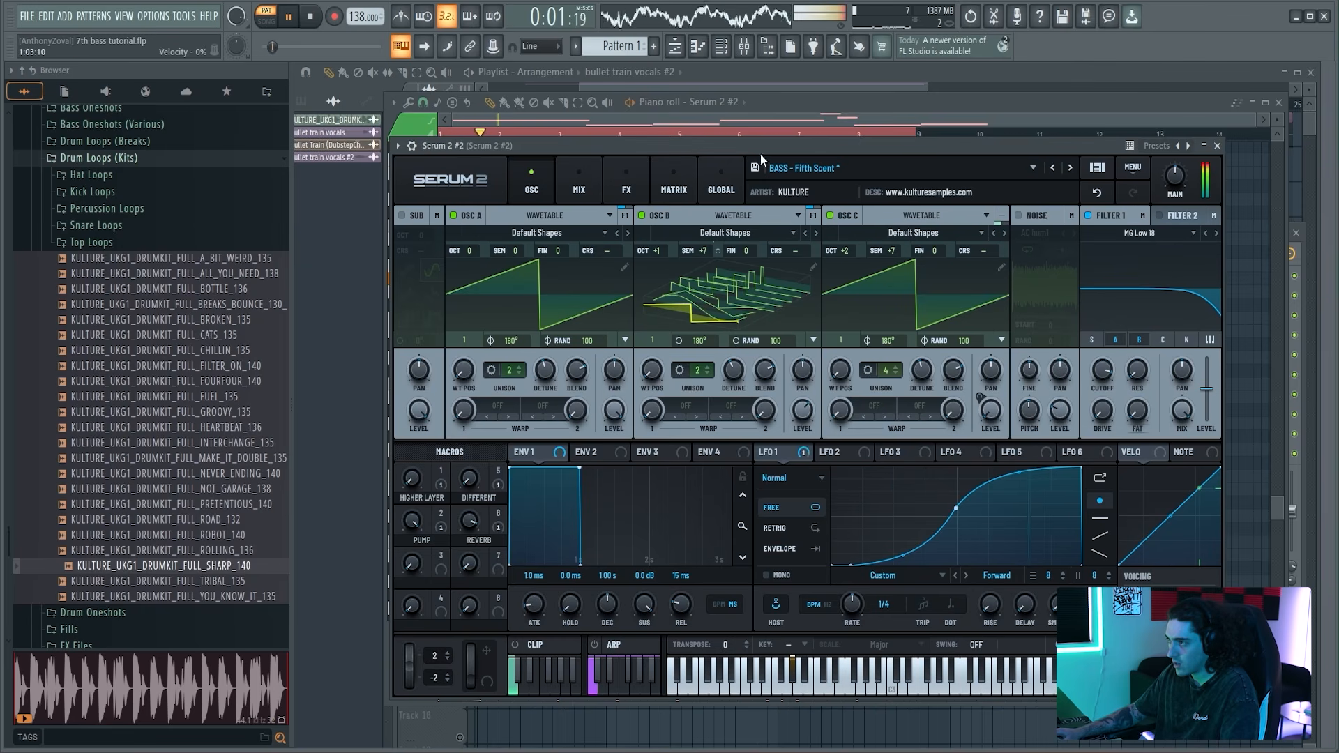
# Step: Stop playback and set the new Serum 2 channel's volume to 48% in the channel rack
pyautogui.moveTo(783, 140); pyautogui.dragTo(801, 198)
pyautogui.click(783, 181)
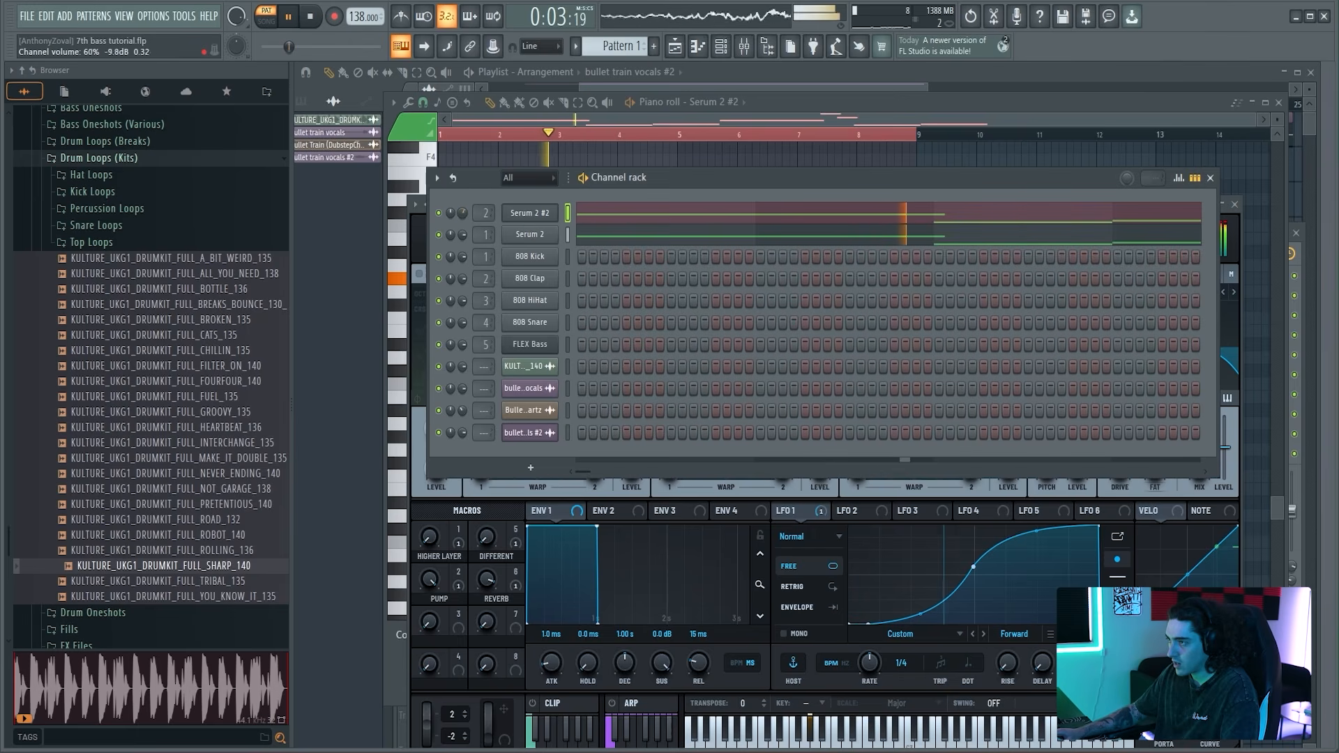
pyautogui.press('space')
pyautogui.moveTo(460, 213); pyautogui.dragTo(460, 221)
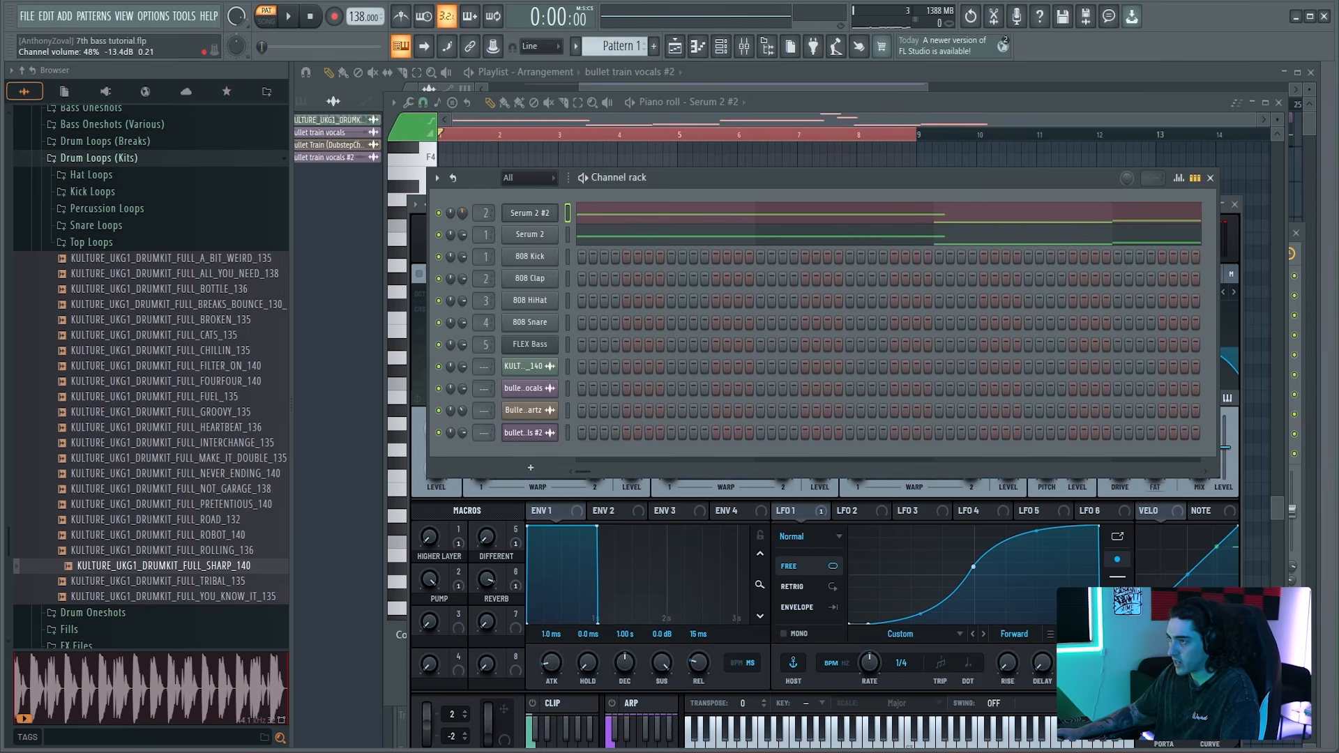
# Step: Route the Serum 2 #2 mixer track into the Serum 2 mixer track instead of the master
pyautogui.click(744, 48)
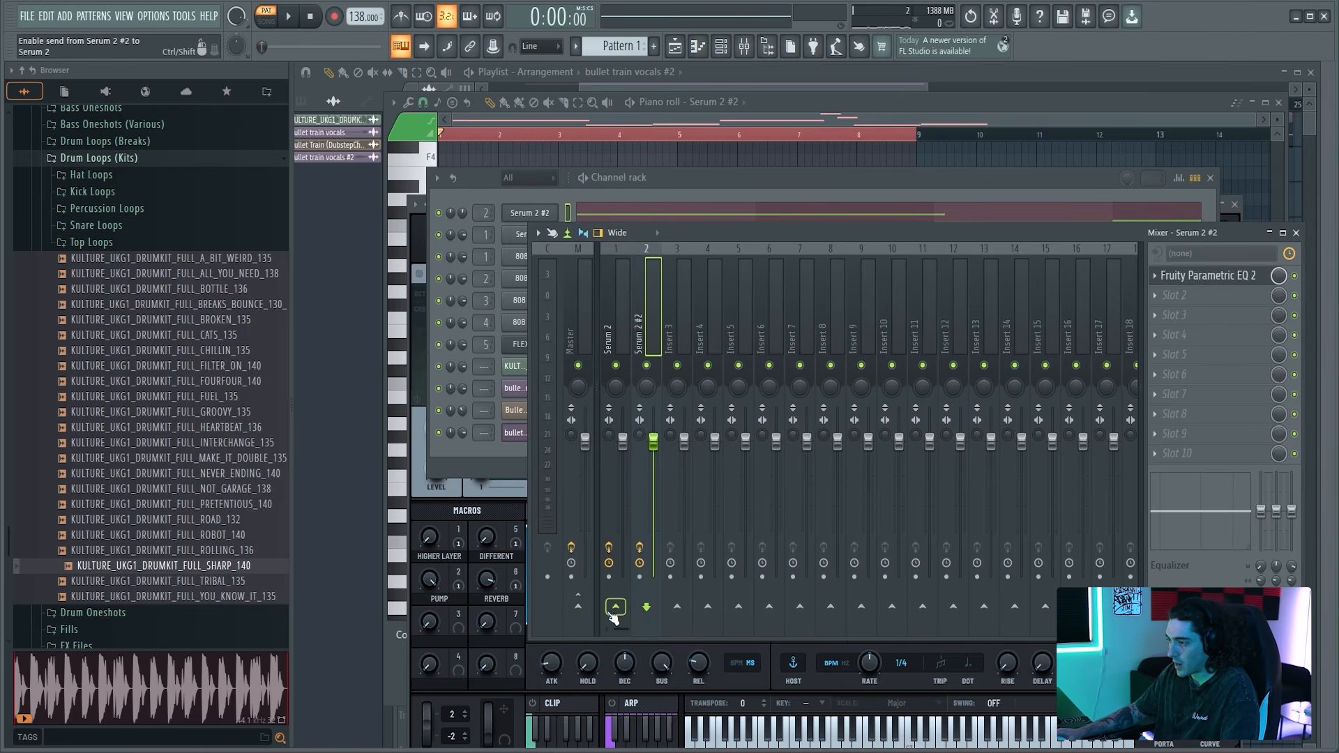
pyautogui.click(621, 335)
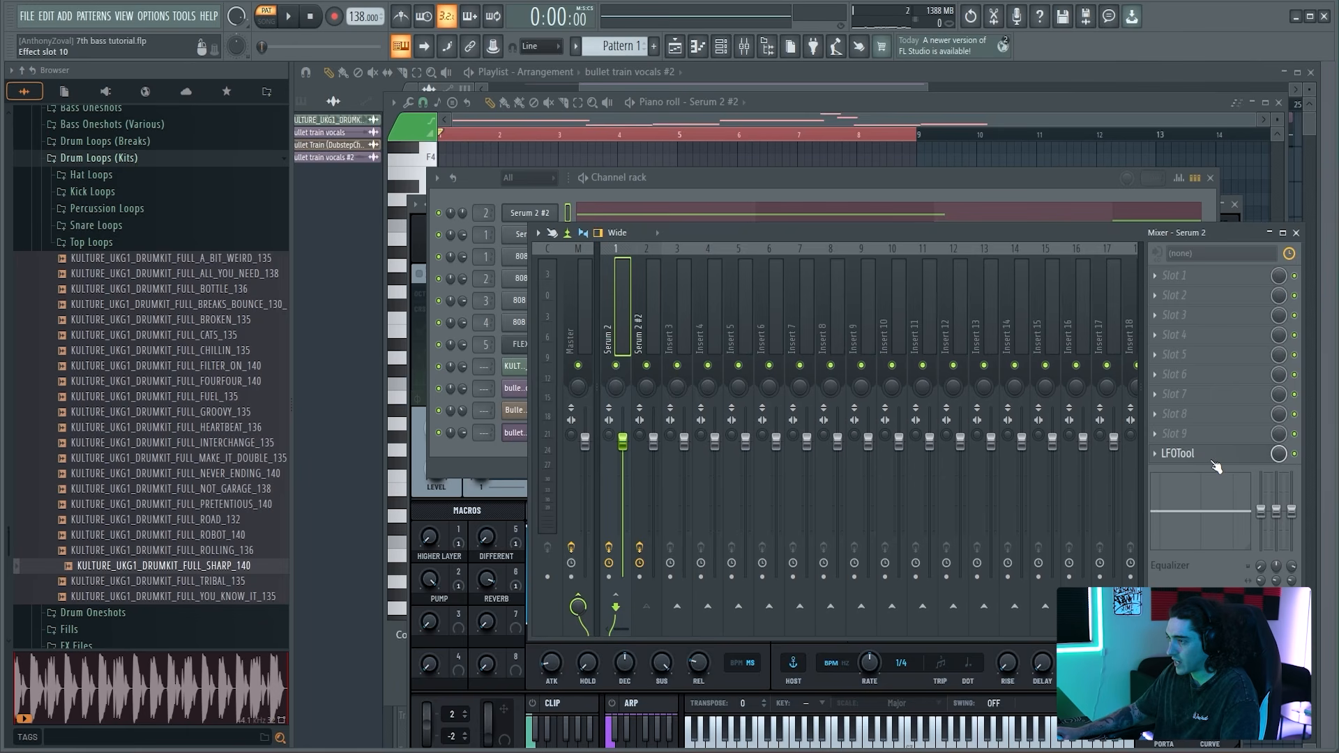
pyautogui.click(638, 334)
pyautogui.click(625, 341)
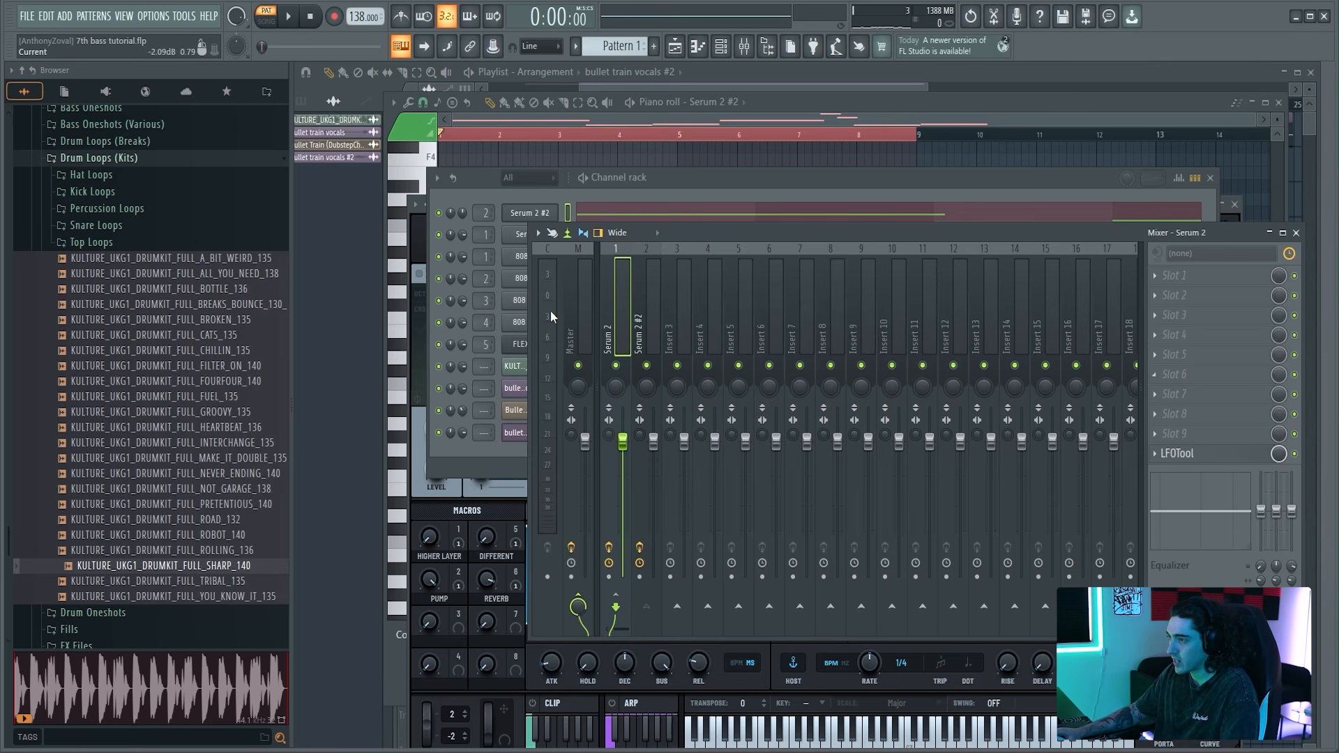
pyautogui.click(650, 321)
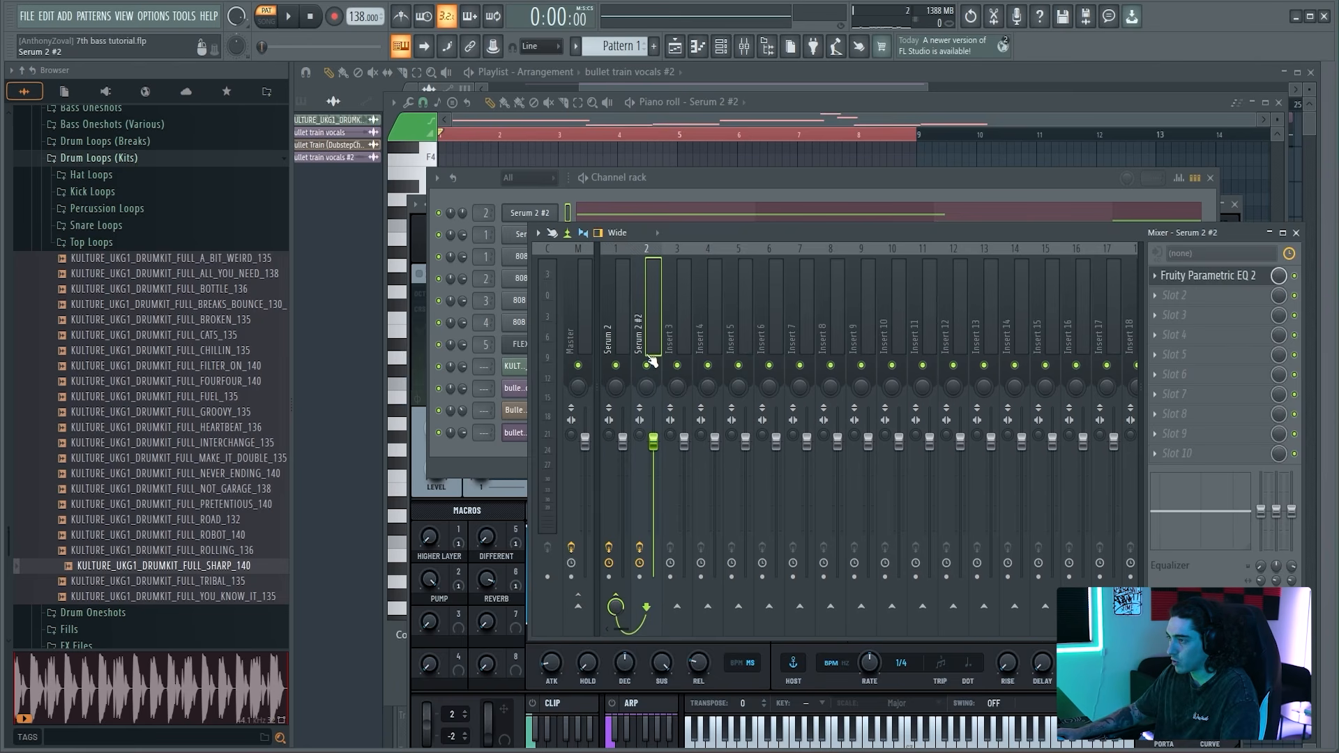
pyautogui.click(624, 340)
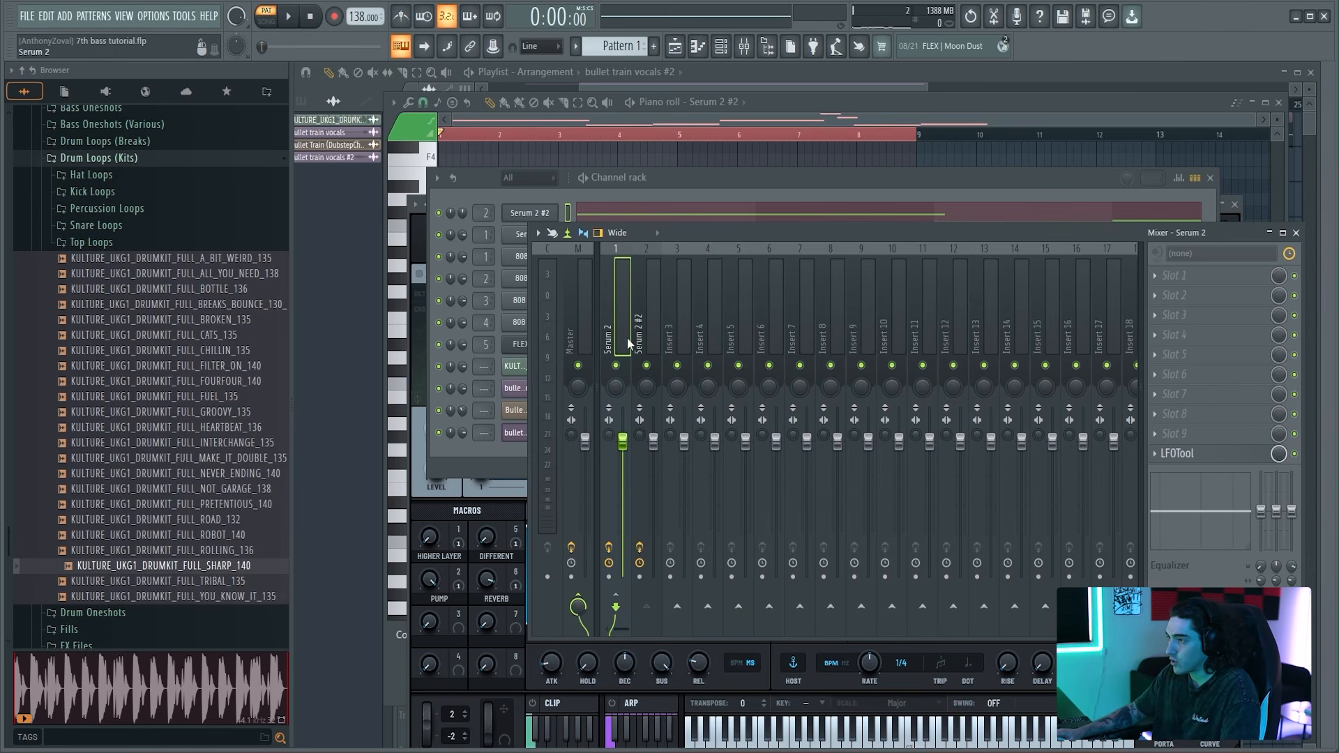
pyautogui.click(644, 342)
# Step: Switch playback to pattern mode and audition the two bass layers through the new mixer routing
pyautogui.click(694, 186)
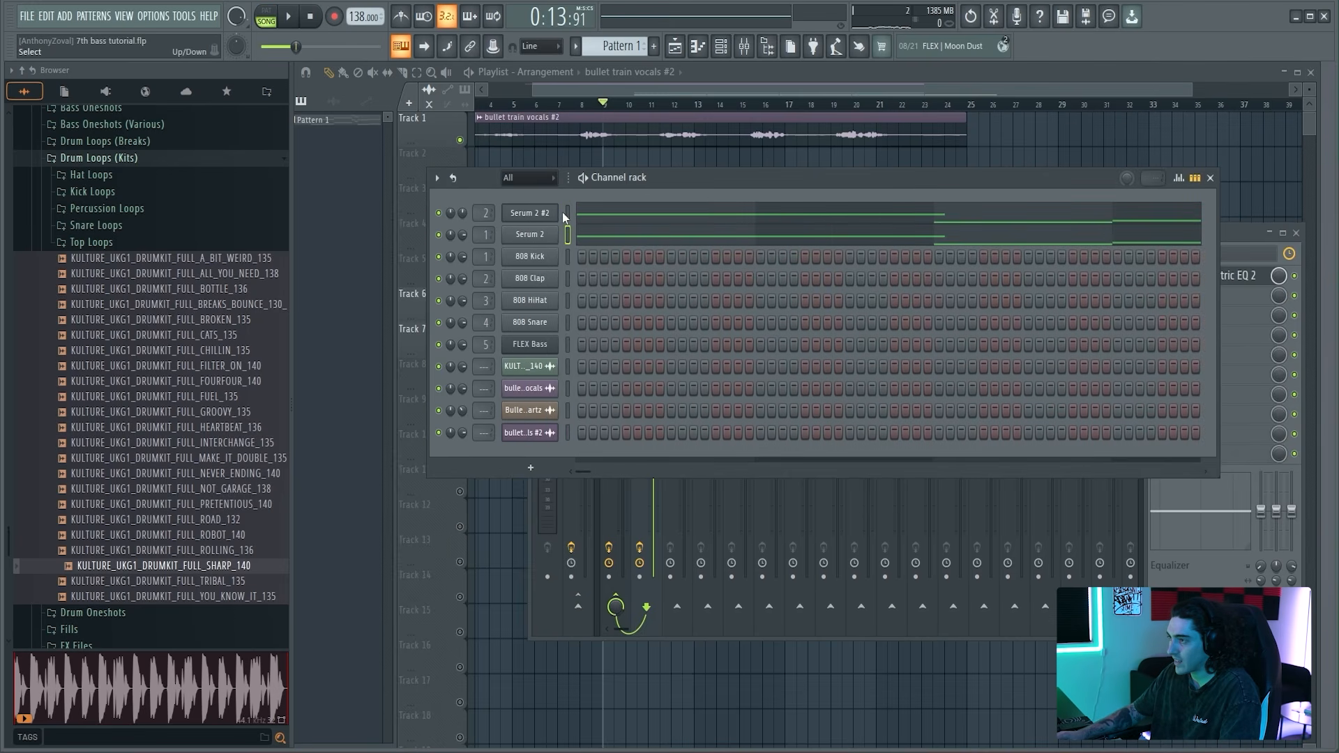
pyautogui.click(1241, 246)
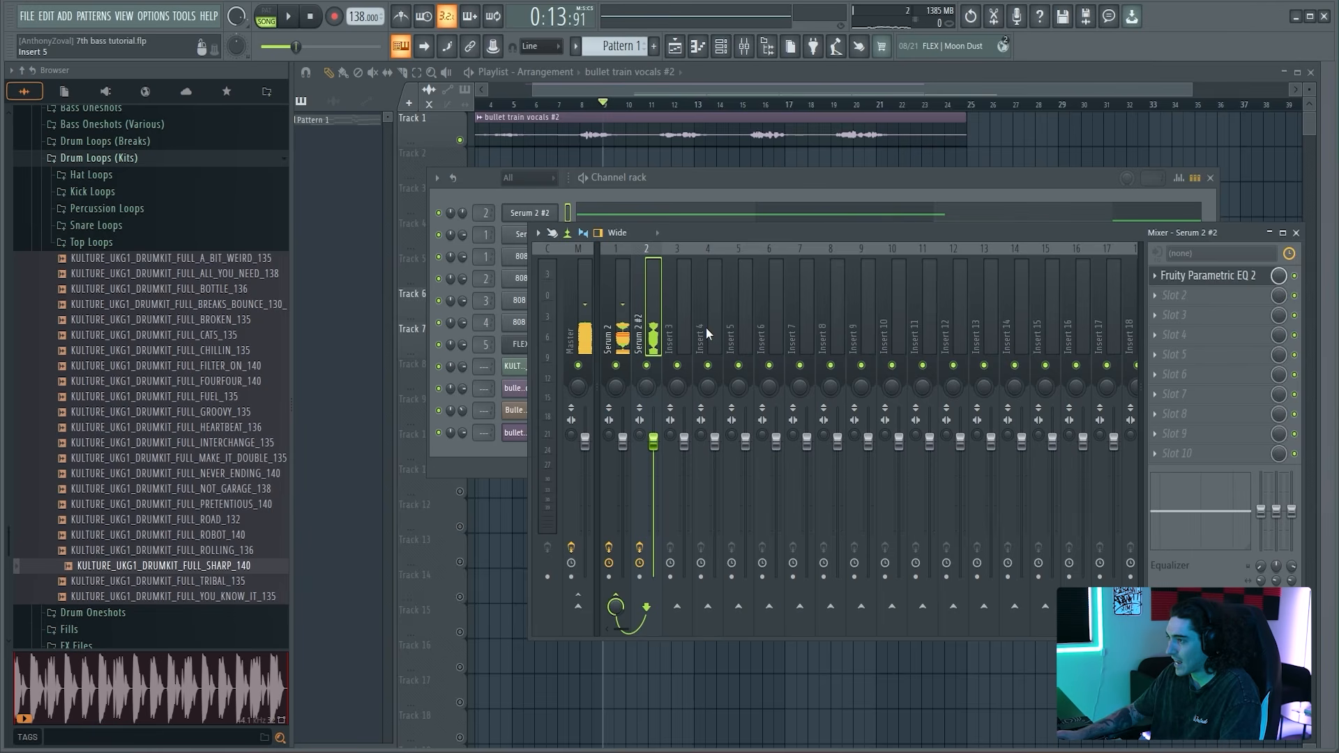
pyautogui.click(276, 14)
pyautogui.press('space')
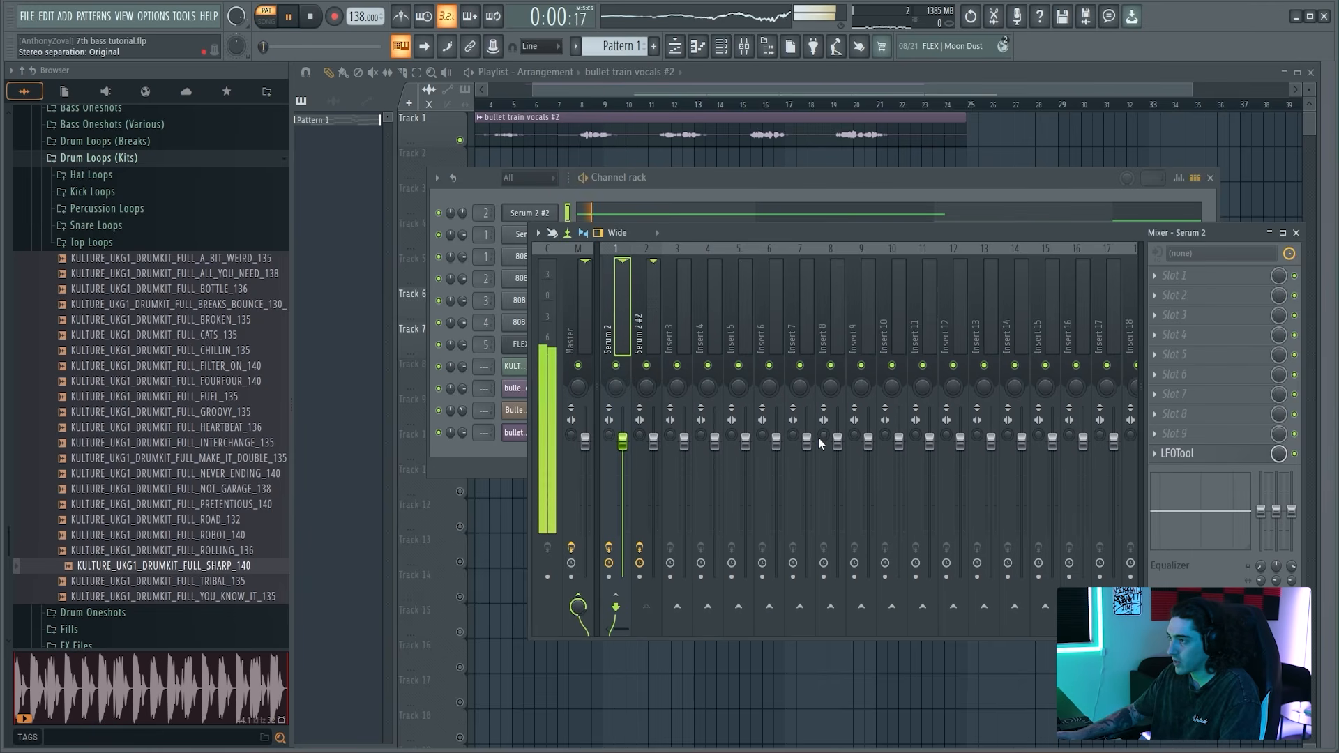
pyautogui.press('space')
# Step: Load Fruity Parametric EQ 2 into slot 1 of the Serum 2 mixer track
pyautogui.click(1178, 275)
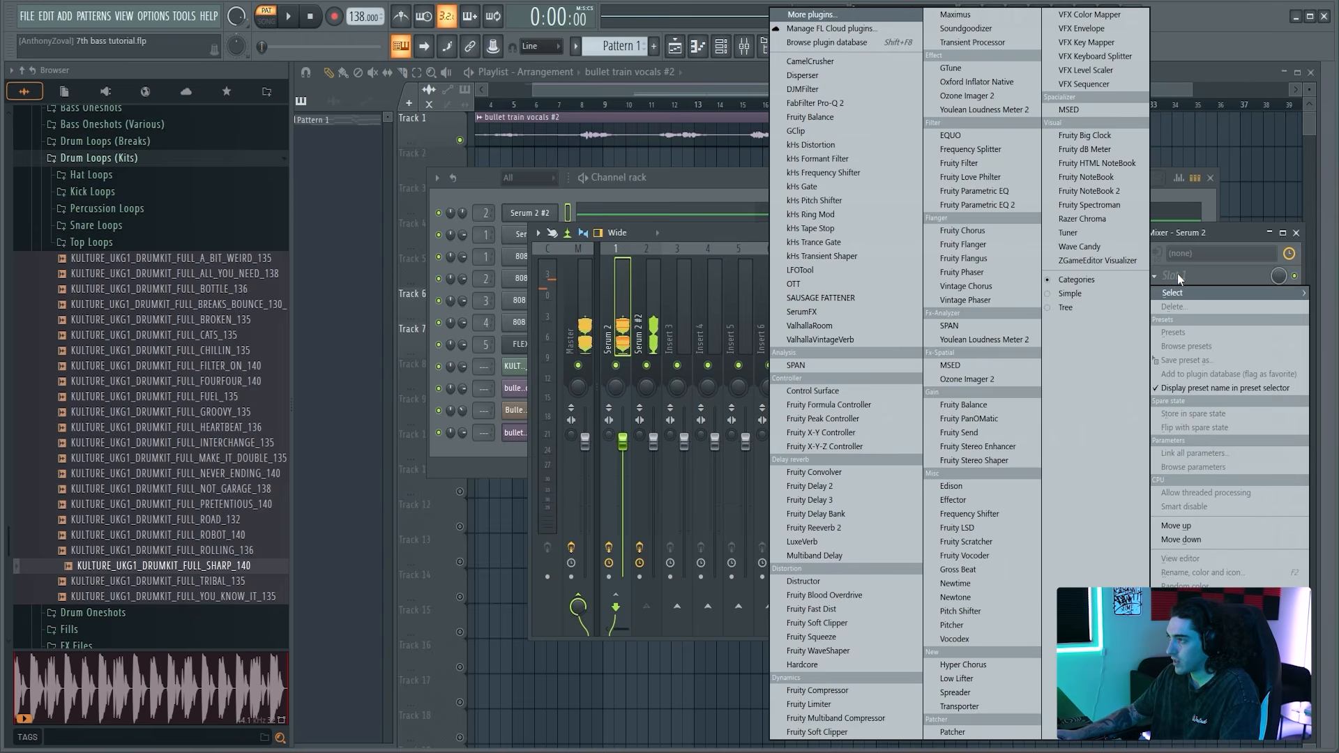
pyautogui.press('Escape')
pyautogui.click(1192, 278)
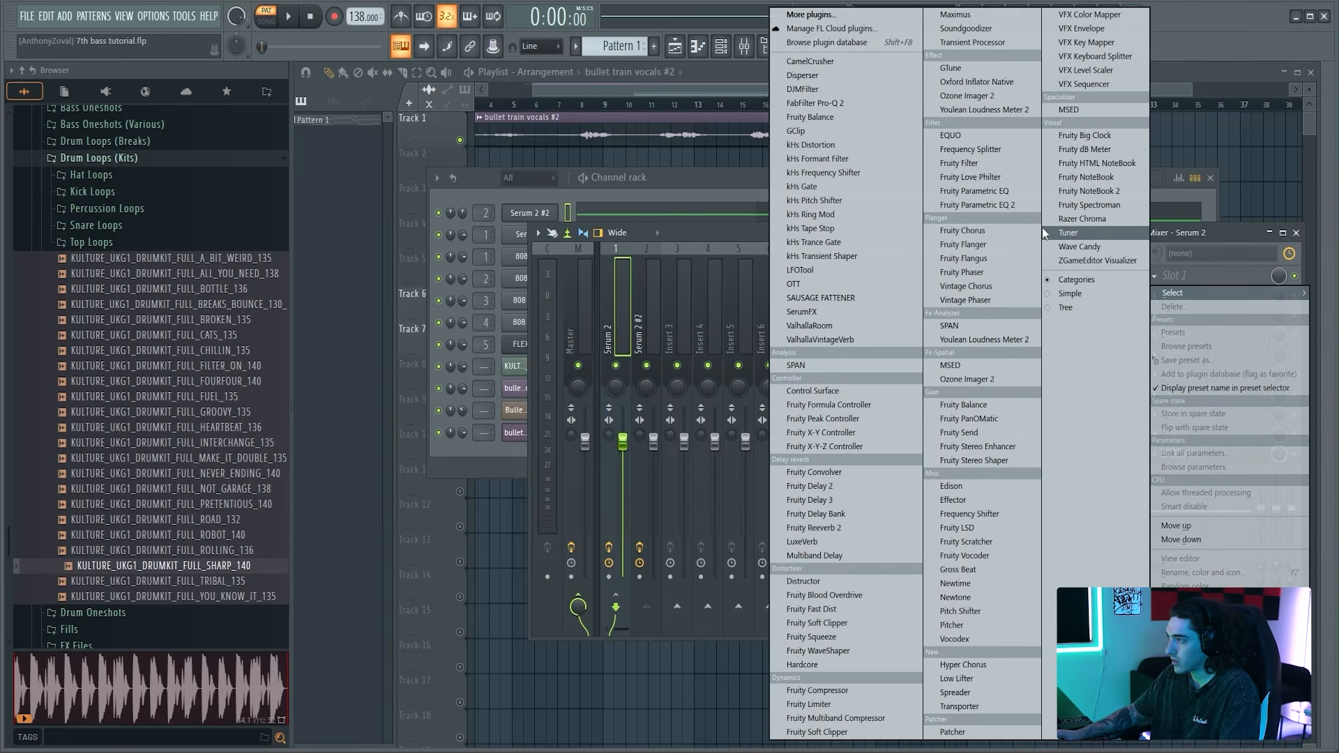
pyautogui.click(975, 205)
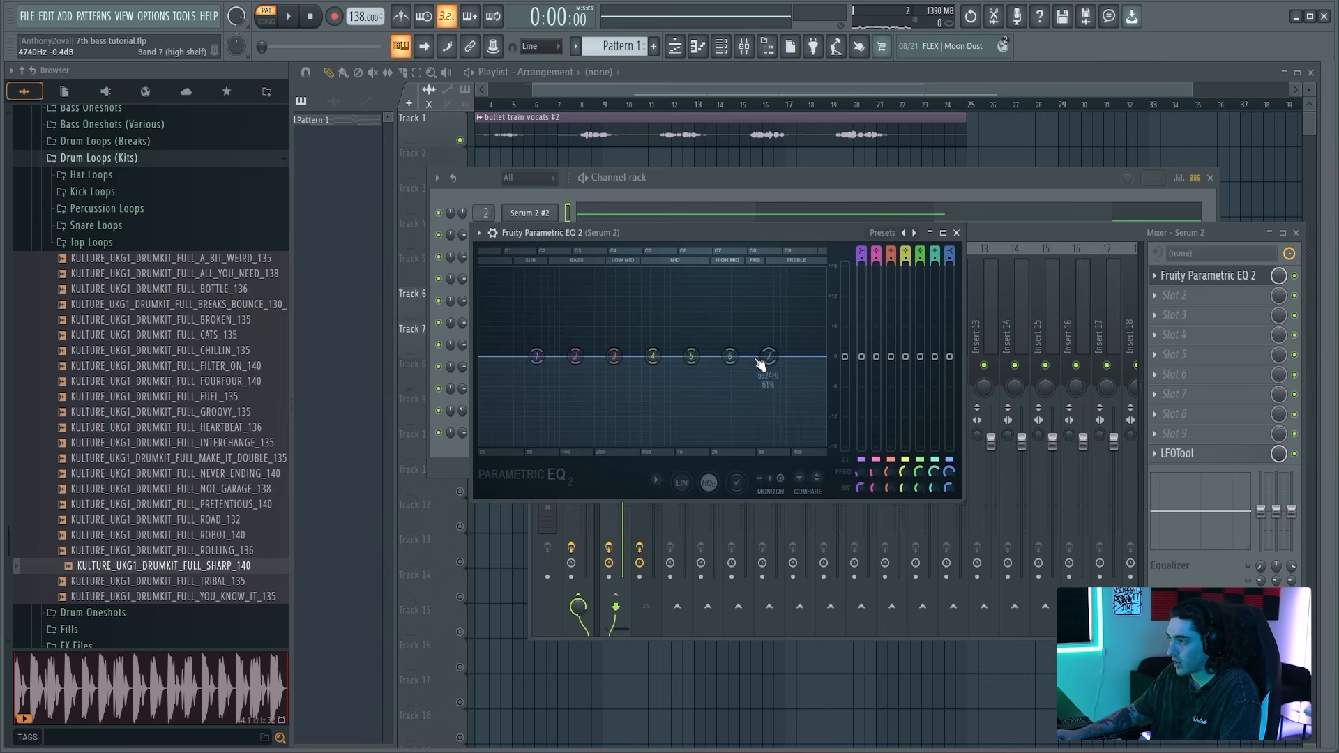
# Step: Shape the Serum 2 track's EQ curve by cutting the low and high ends and boosting the middle bands
pyautogui.moveTo(766, 362); pyautogui.dragTo(722, 377)
pyautogui.moveTo(537, 356); pyautogui.dragTo(537, 373)
pyautogui.moveTo(652, 356); pyautogui.dragTo(614, 337)
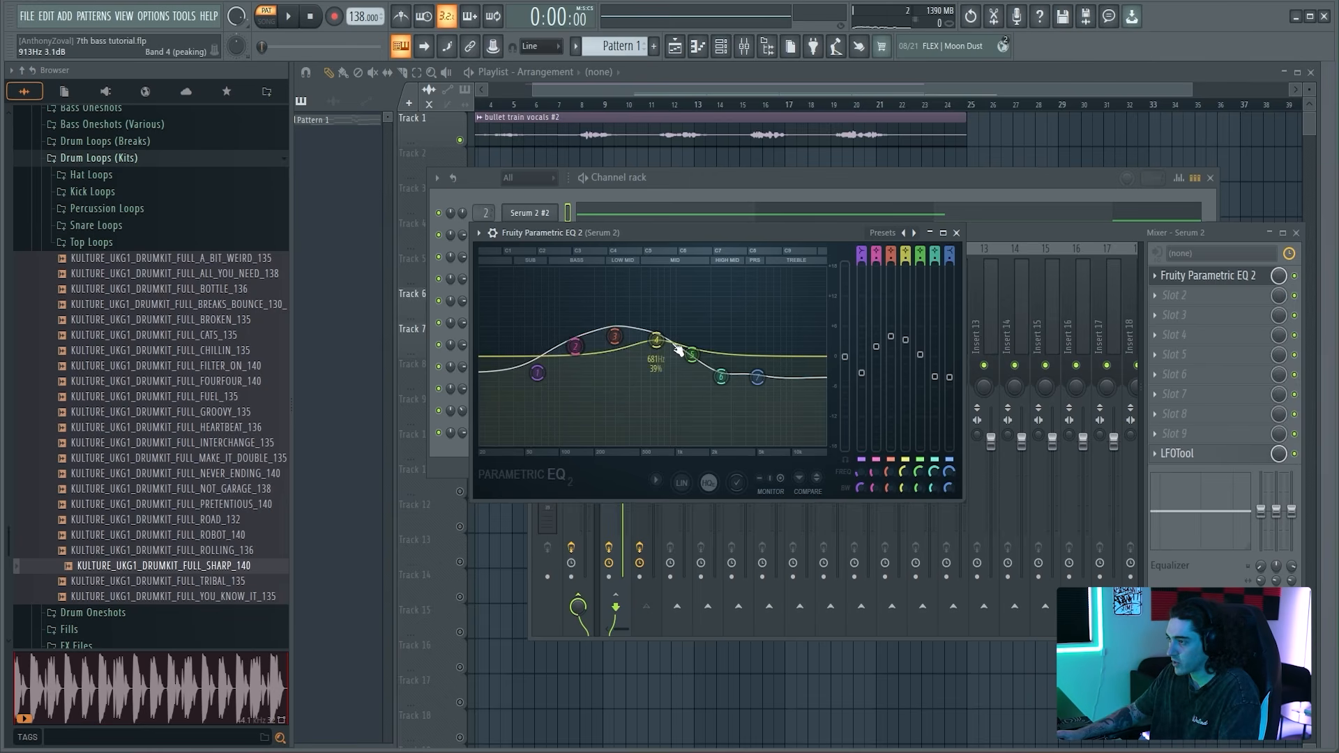
pyautogui.moveTo(722, 378); pyautogui.dragTo(734, 367)
pyautogui.moveTo(758, 377); pyautogui.dragTo(776, 385)
pyautogui.moveTo(734, 367); pyautogui.dragTo(774, 380)
# Step: Fine-tune the mid boost of the Serum 2 EQ around band 3 while auditioning the pattern
pyautogui.press('space')
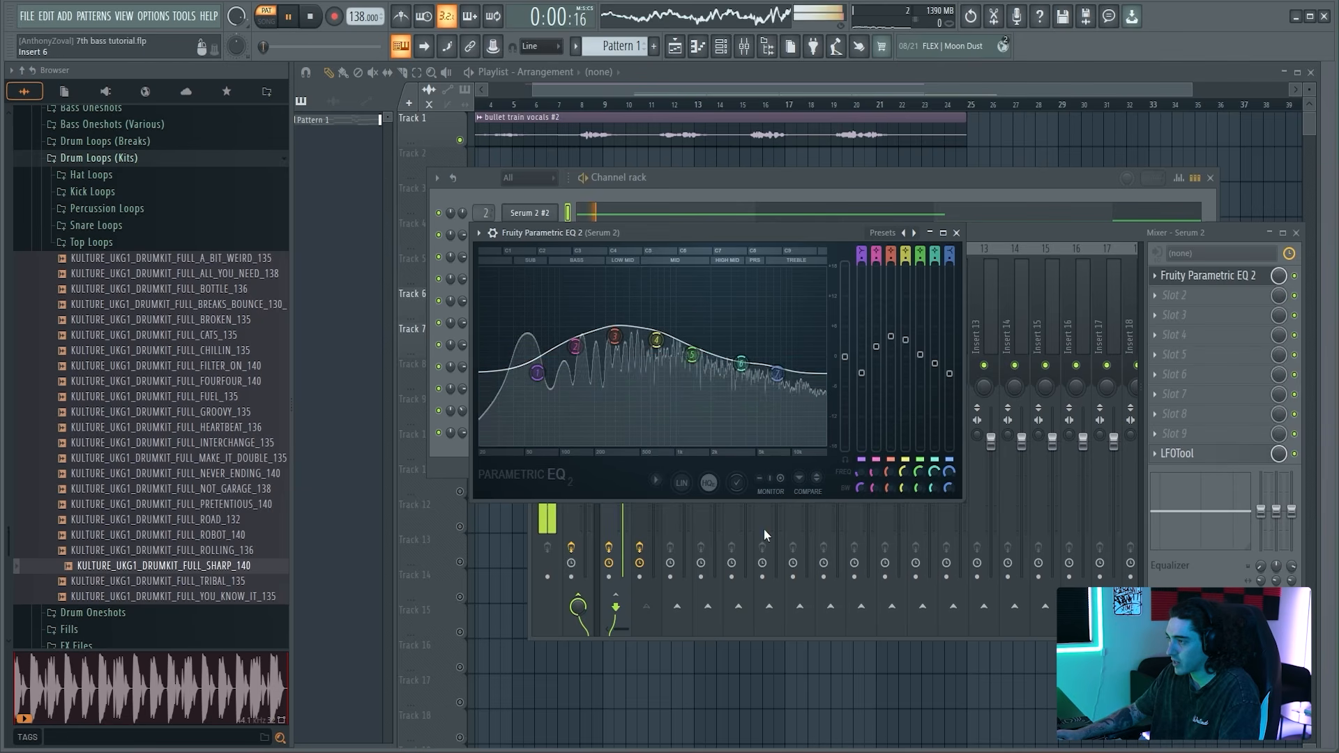
pyautogui.moveTo(621, 343); pyautogui.dragTo(618, 332)
pyautogui.press('space')
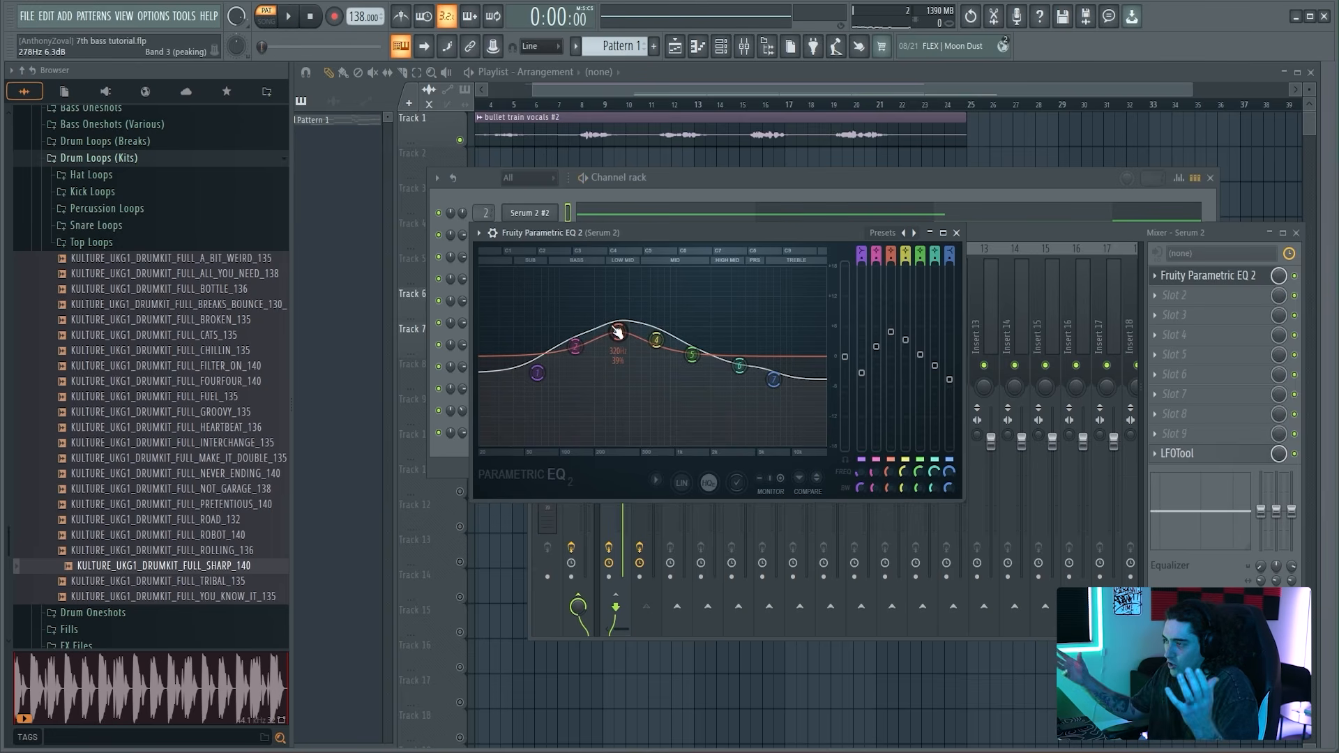
pyautogui.moveTo(618, 333); pyautogui.dragTo(622, 335)
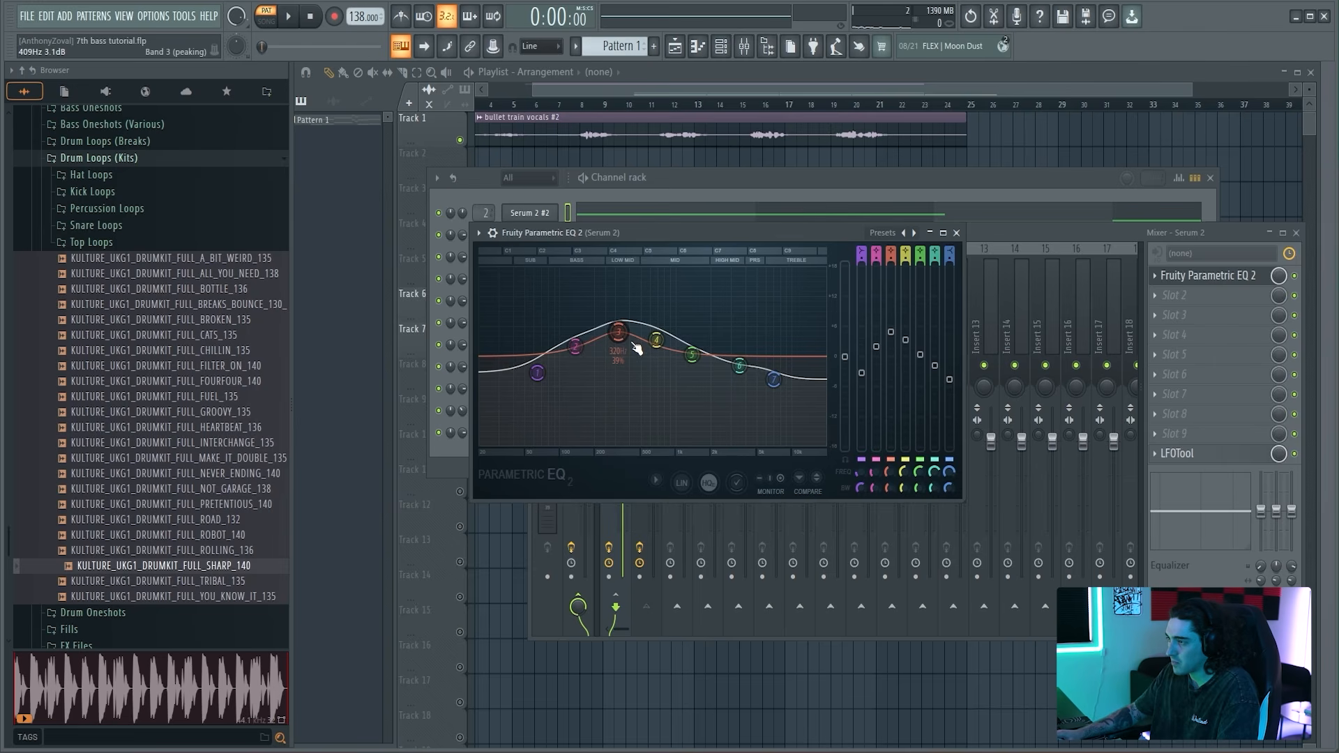
pyautogui.press('space')
pyautogui.moveTo(623, 340)
pyautogui.mouseDown()
pyautogui.moveTo(620, 441)
pyautogui.moveTo(619, 338)
pyautogui.mouseUp()
pyautogui.press('space')
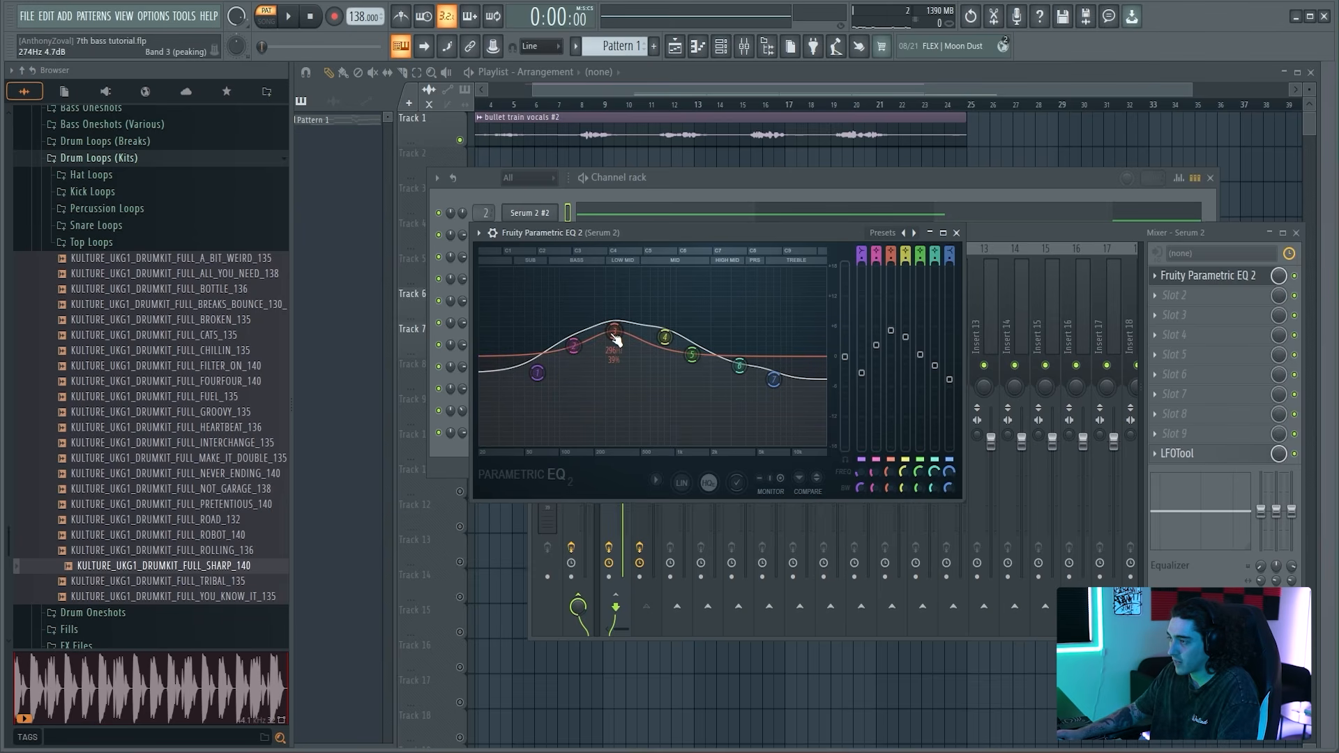
# Step: Lower bands 1 and 2 of the Serum 2 EQ during playback and raise its main level to 2.6 dB
pyautogui.press('space')
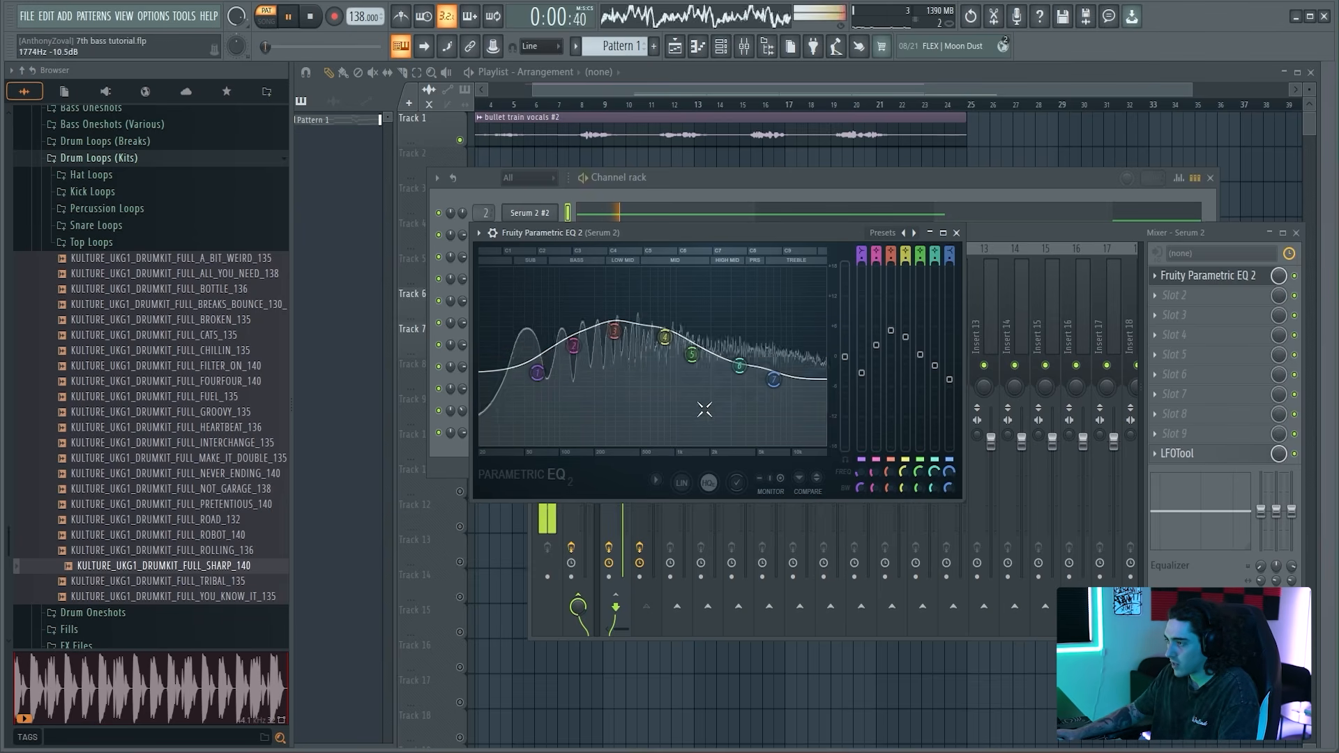
pyautogui.moveTo(537, 373); pyautogui.dragTo(548, 395)
pyautogui.moveTo(575, 348); pyautogui.dragTo(573, 360)
pyautogui.moveTo(742, 368); pyautogui.dragTo(696, 355)
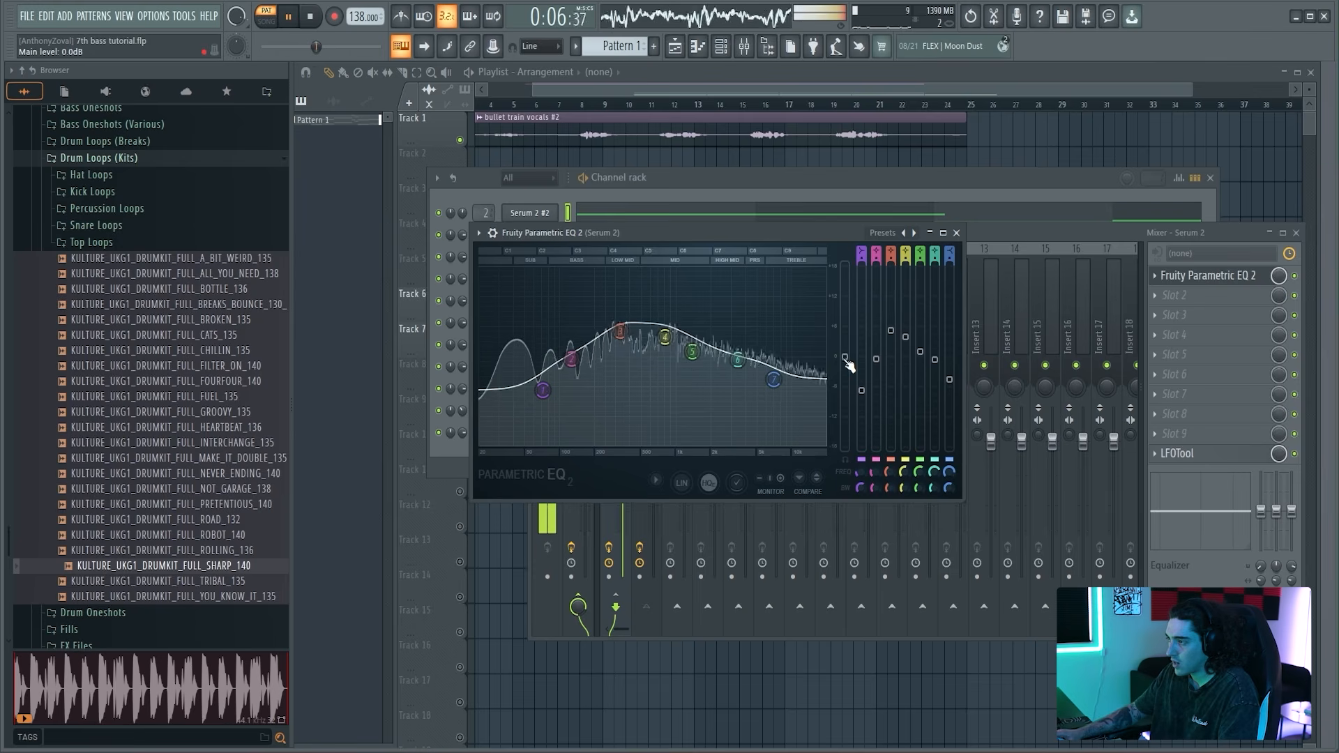
pyautogui.press('space')
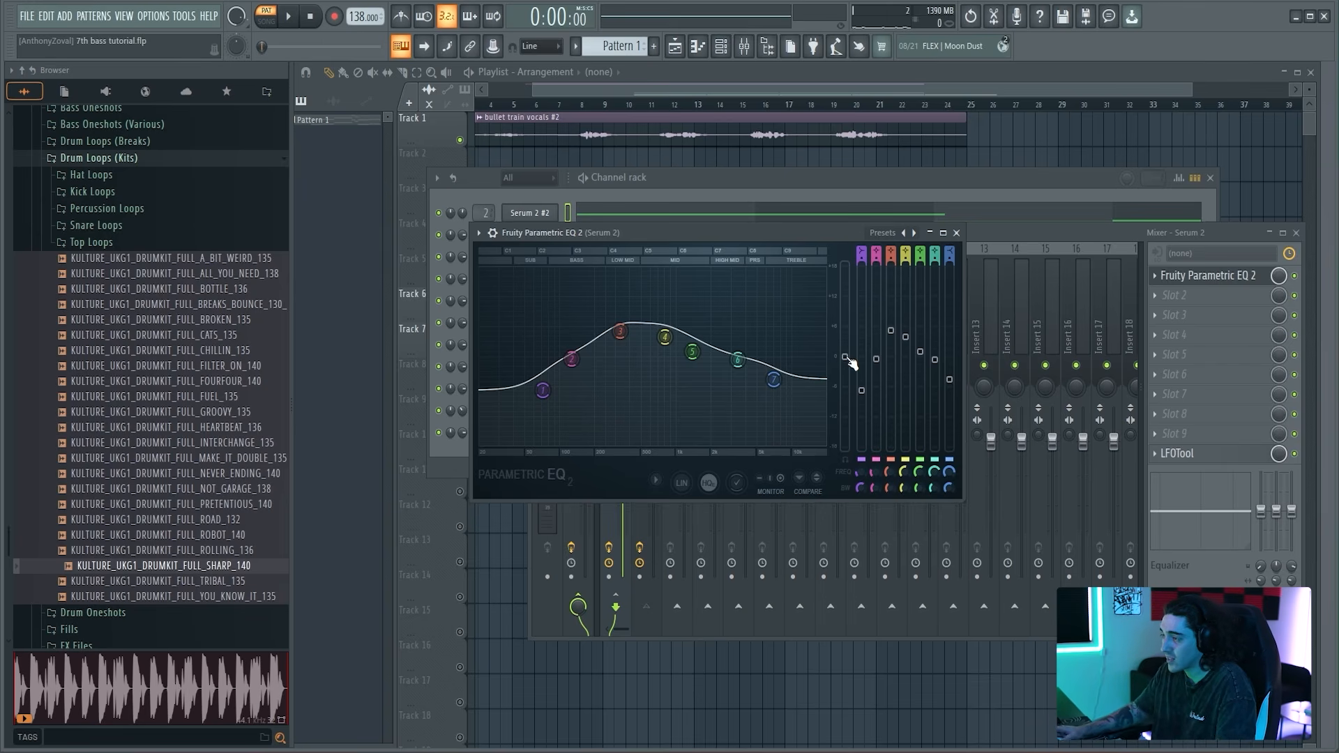
pyautogui.scroll(5, 849, 360)
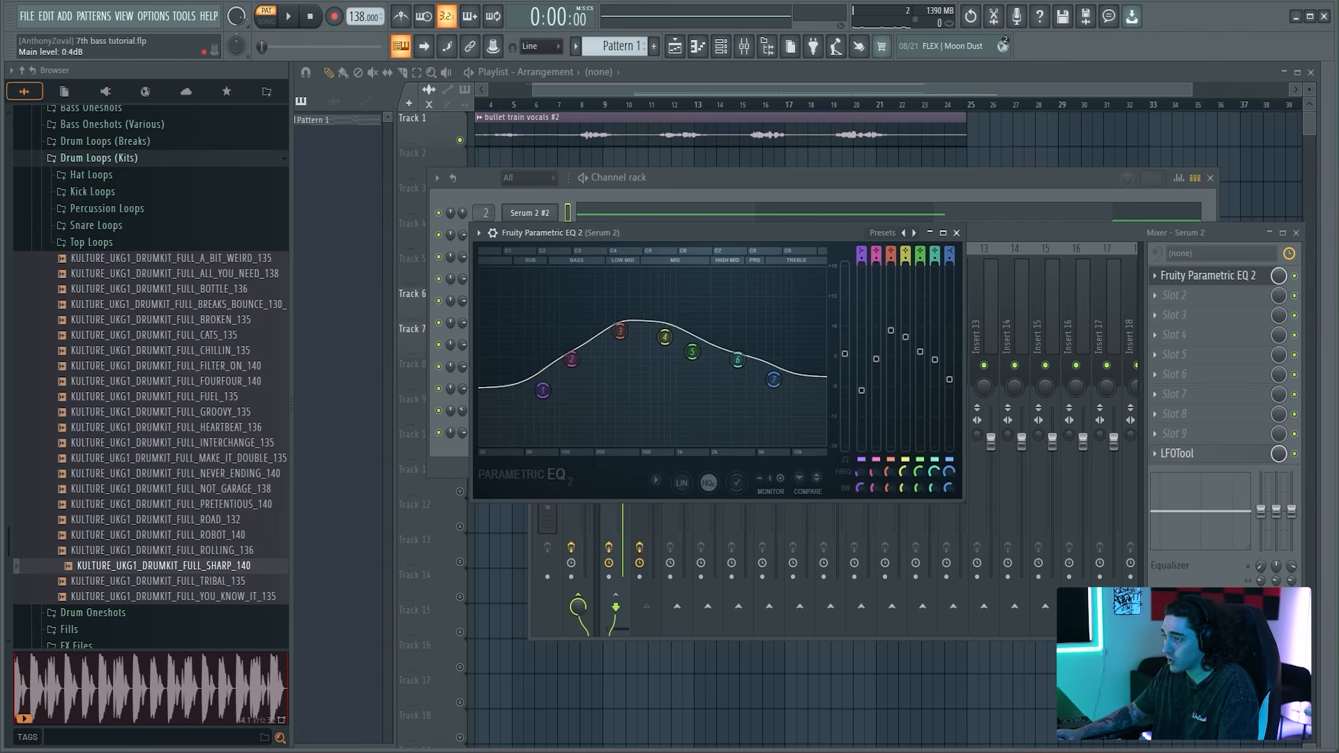
pyautogui.press('space')
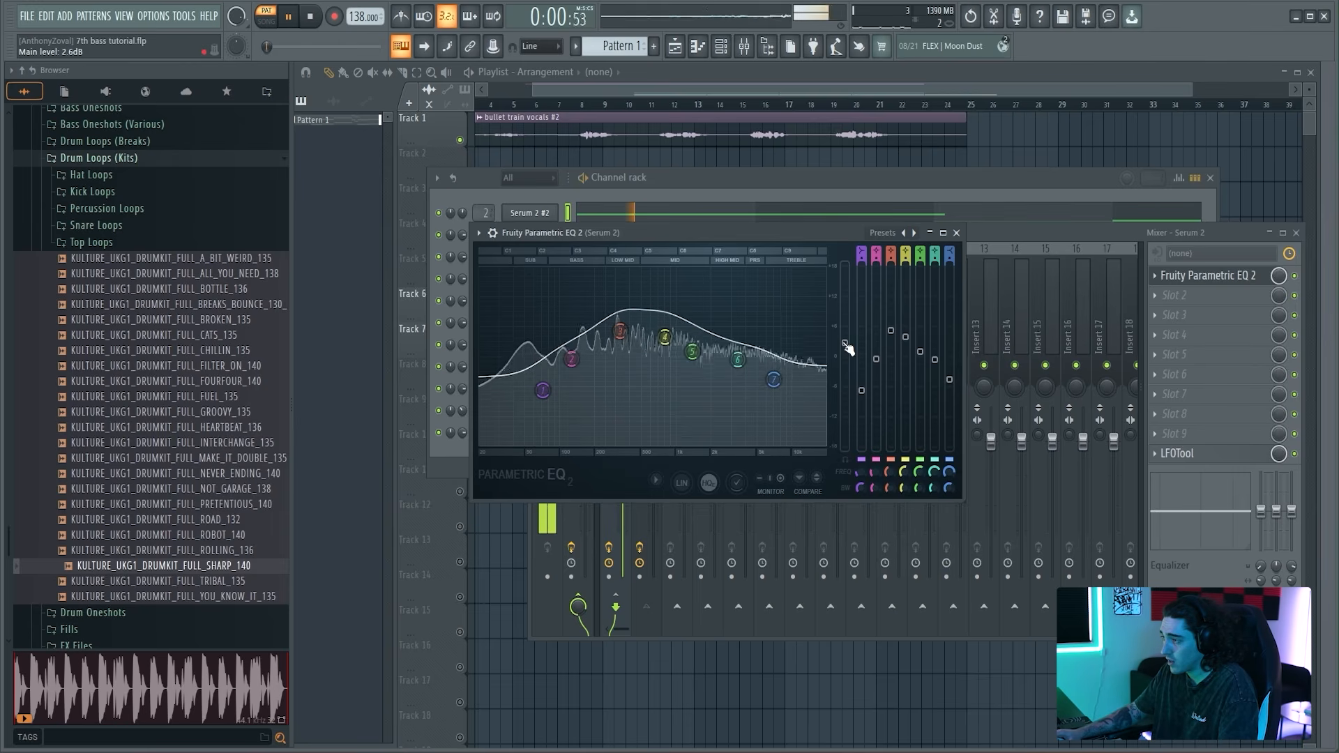
# Step: Mute and unmute the Serum 2 #2 channel to compare the layers, and set its volume to 59%
pyautogui.click(767, 189)
pyautogui.click(438, 213)
pyautogui.click(438, 213)
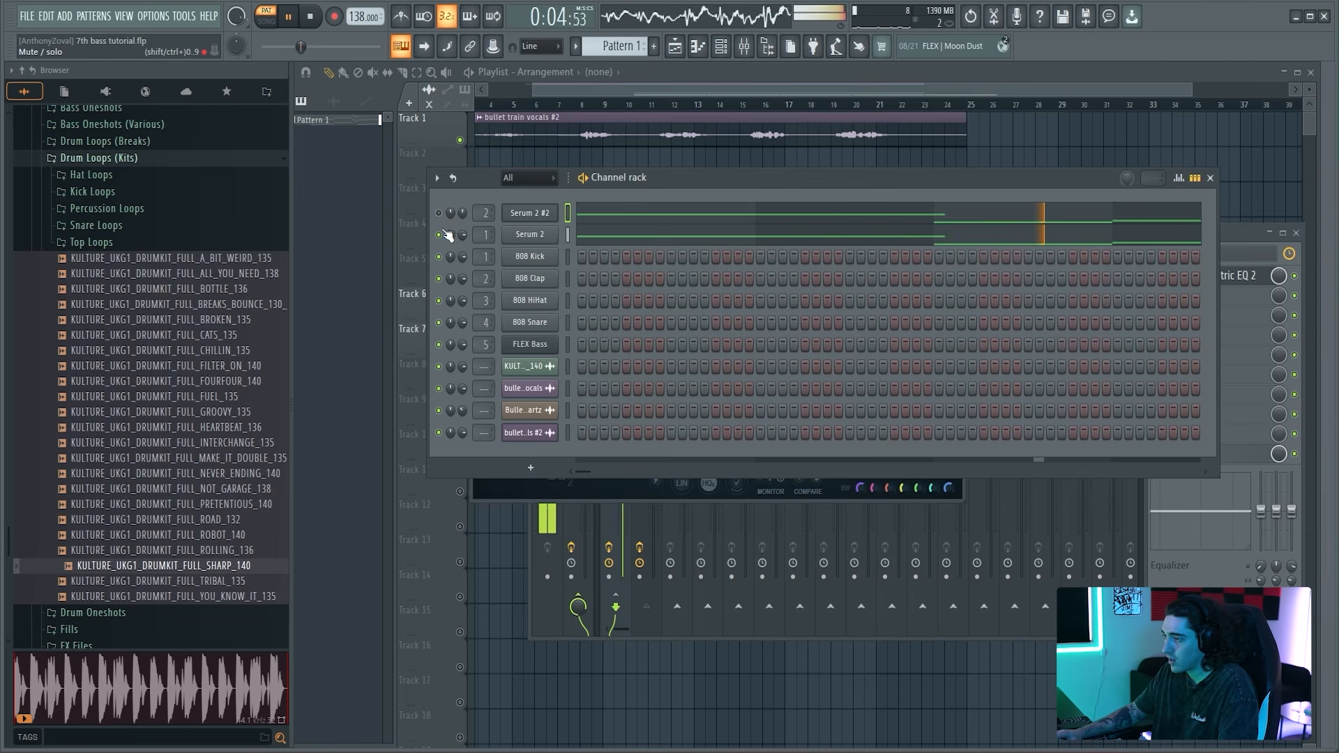
pyautogui.scroll(-4, 462, 213)
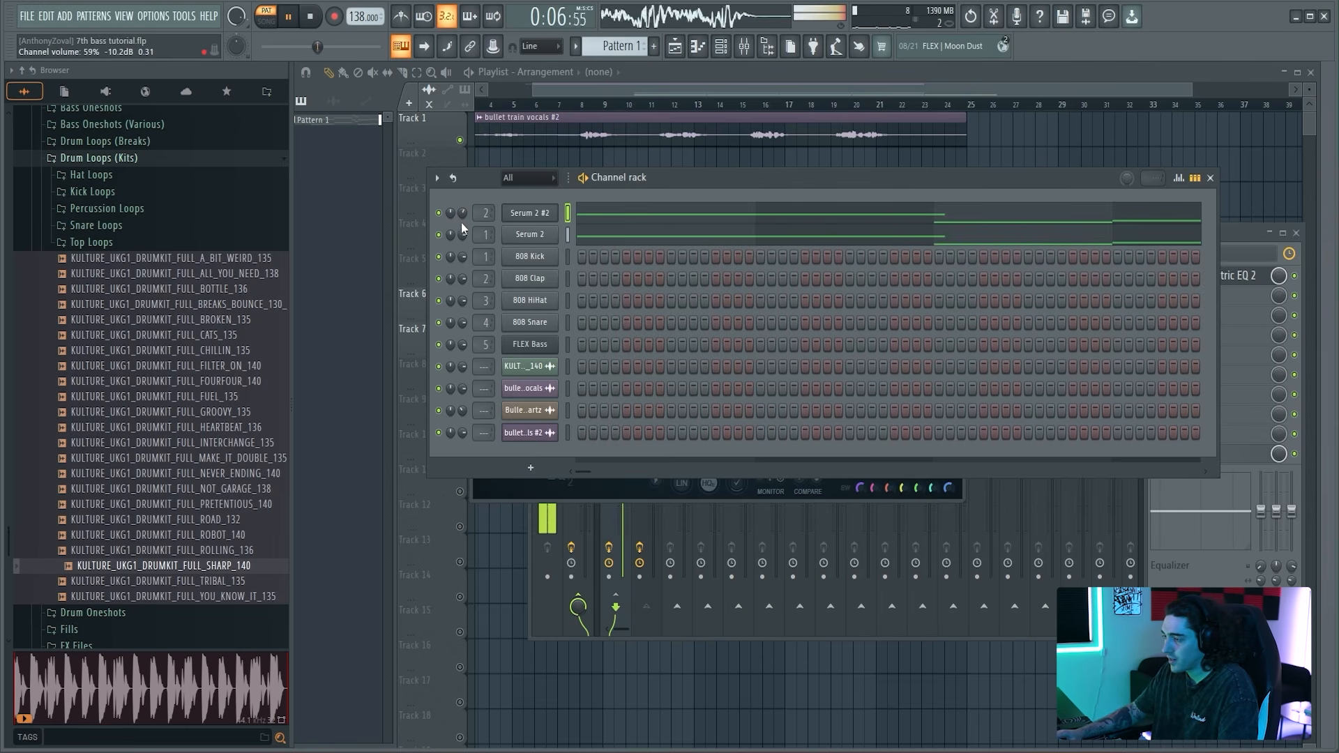
pyautogui.click(637, 488)
pyautogui.press('space')
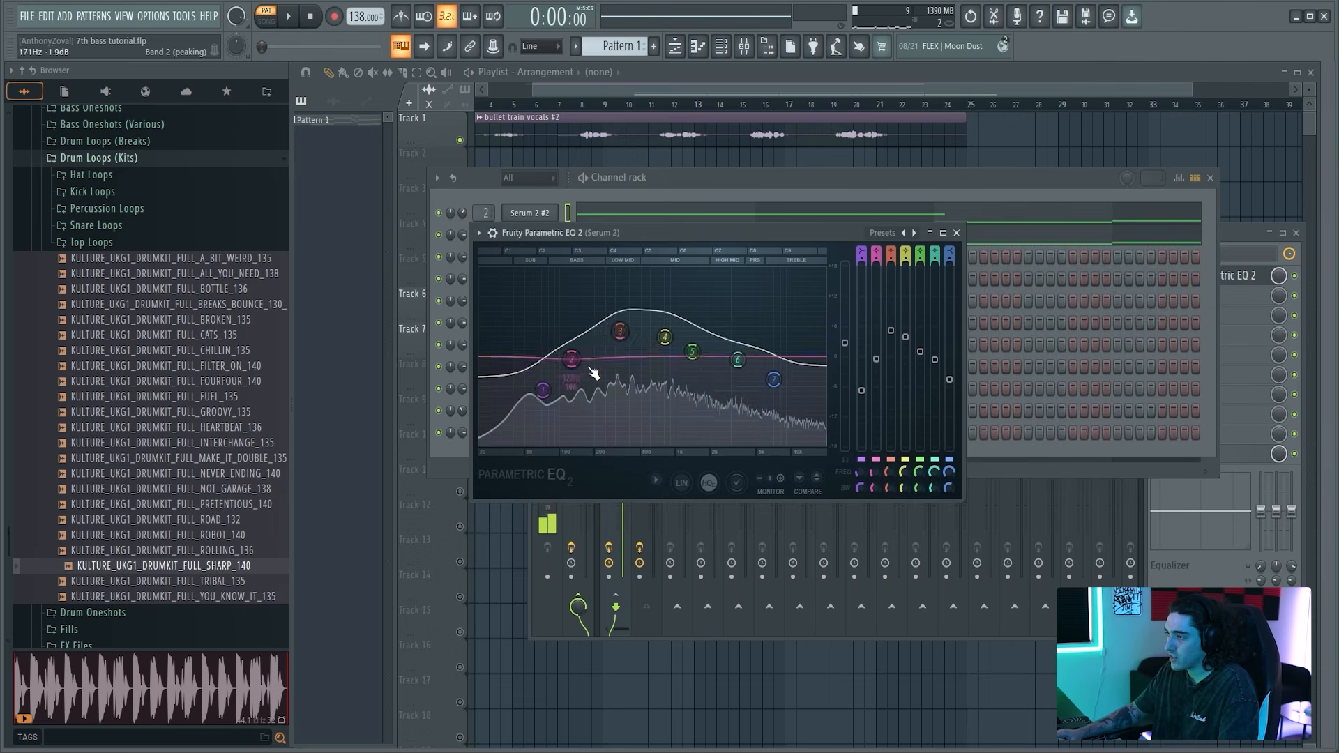
# Step: Bypass the EQ on the Serum 2 mixer track to compare the sound, and re-enable it
pyautogui.click(1303, 283)
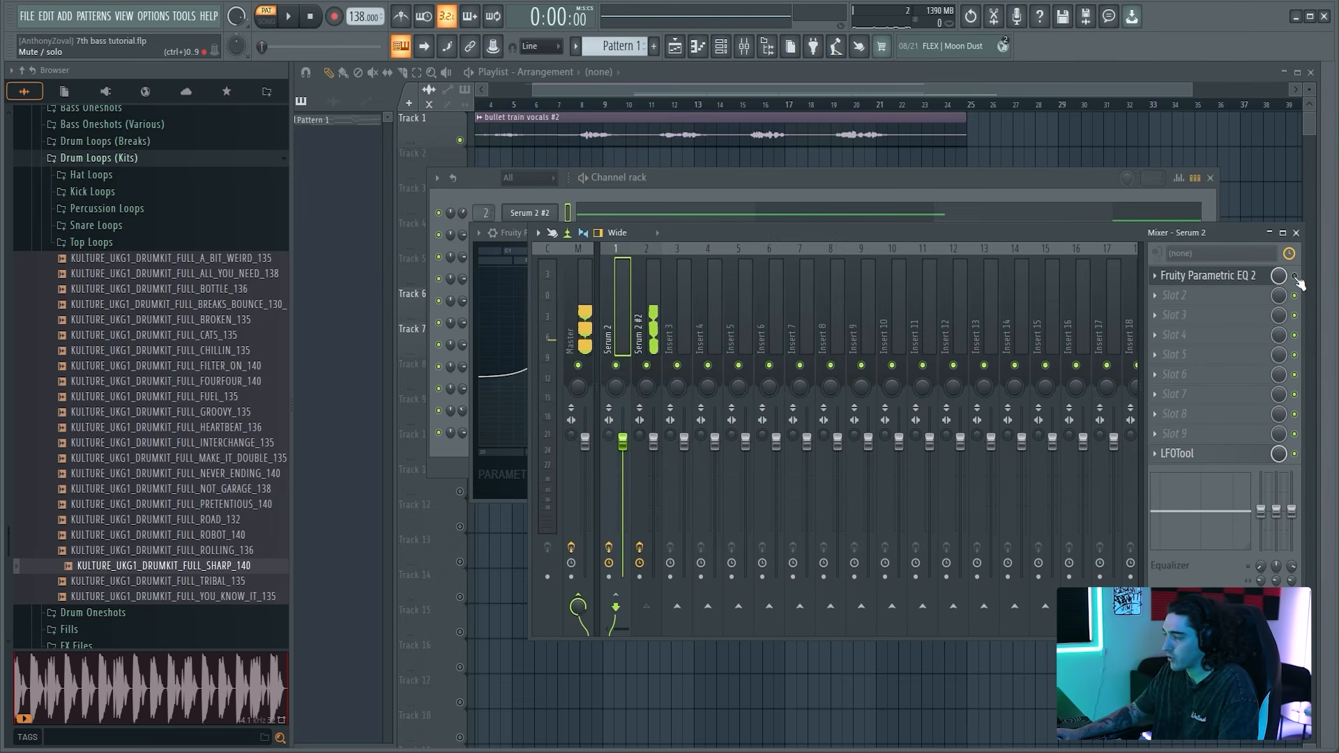
pyautogui.press('space')
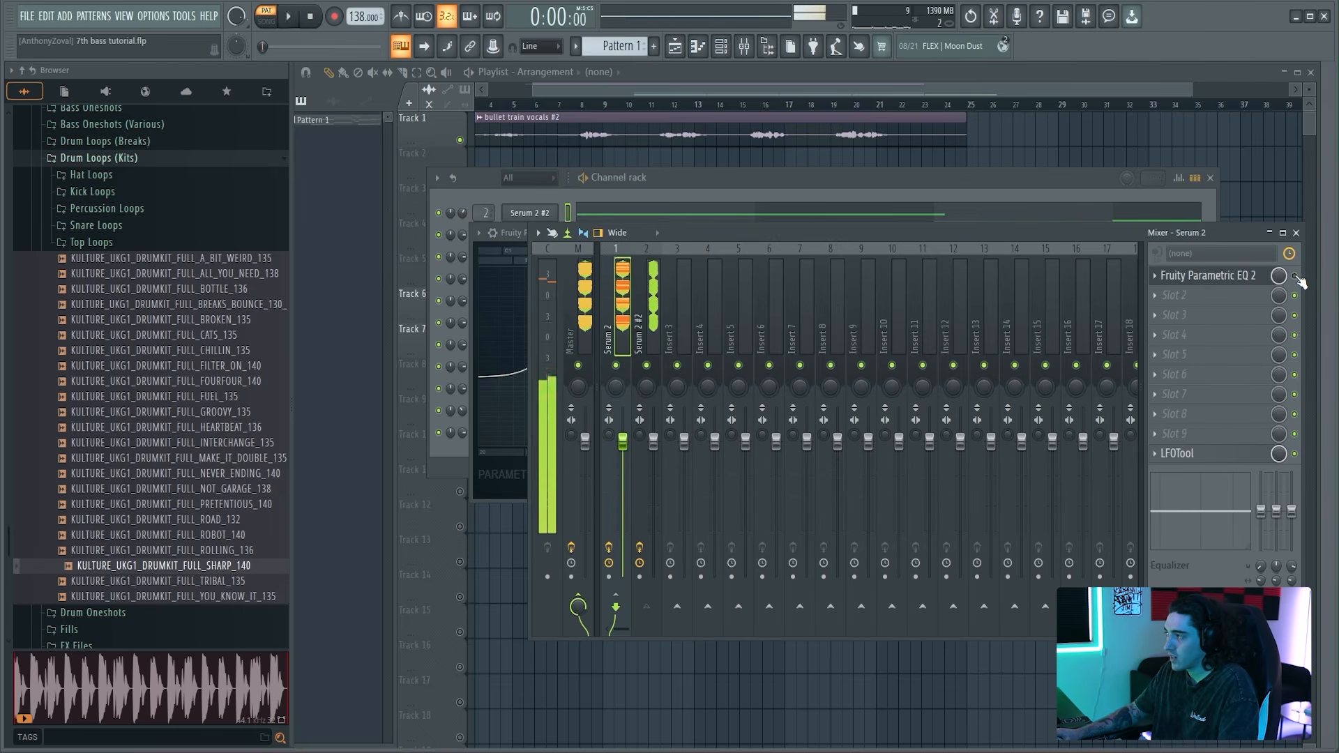
pyautogui.press('space')
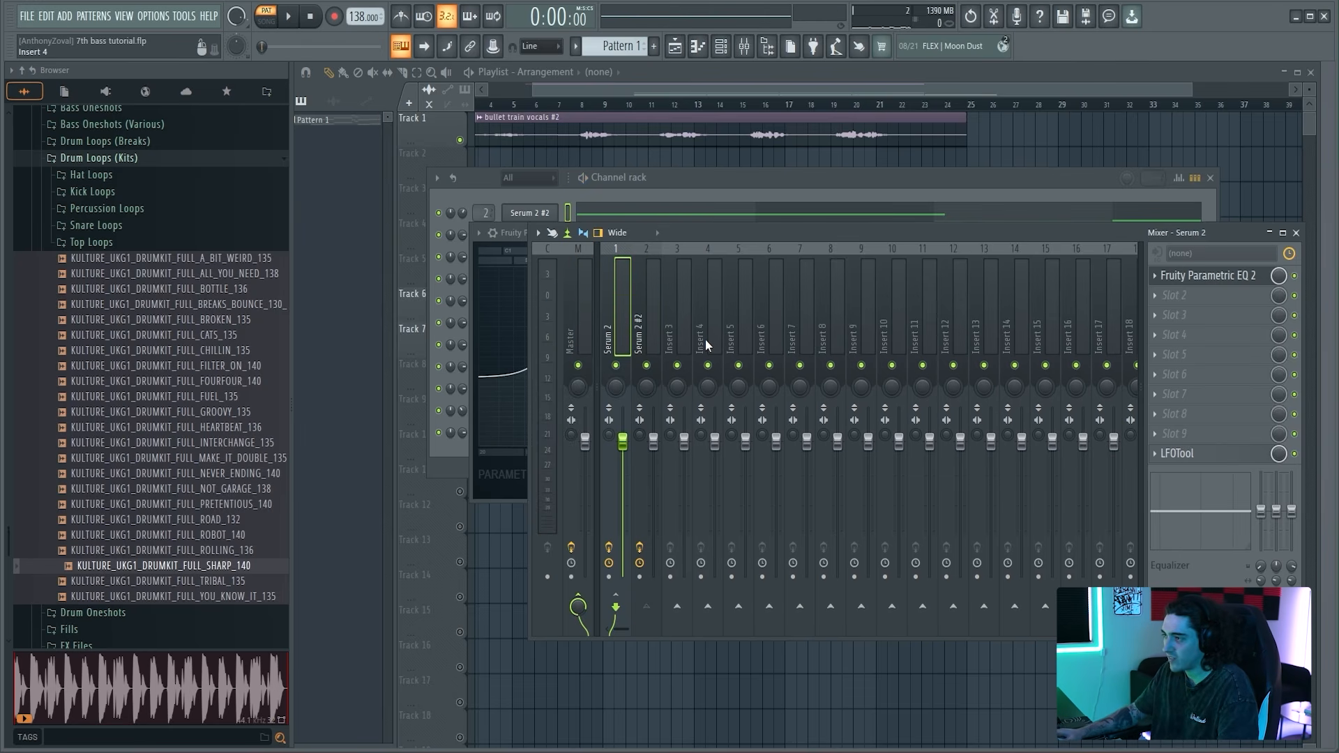
pyautogui.click(472, 243)
pyautogui.moveTo(698, 232); pyautogui.dragTo(706, 240)
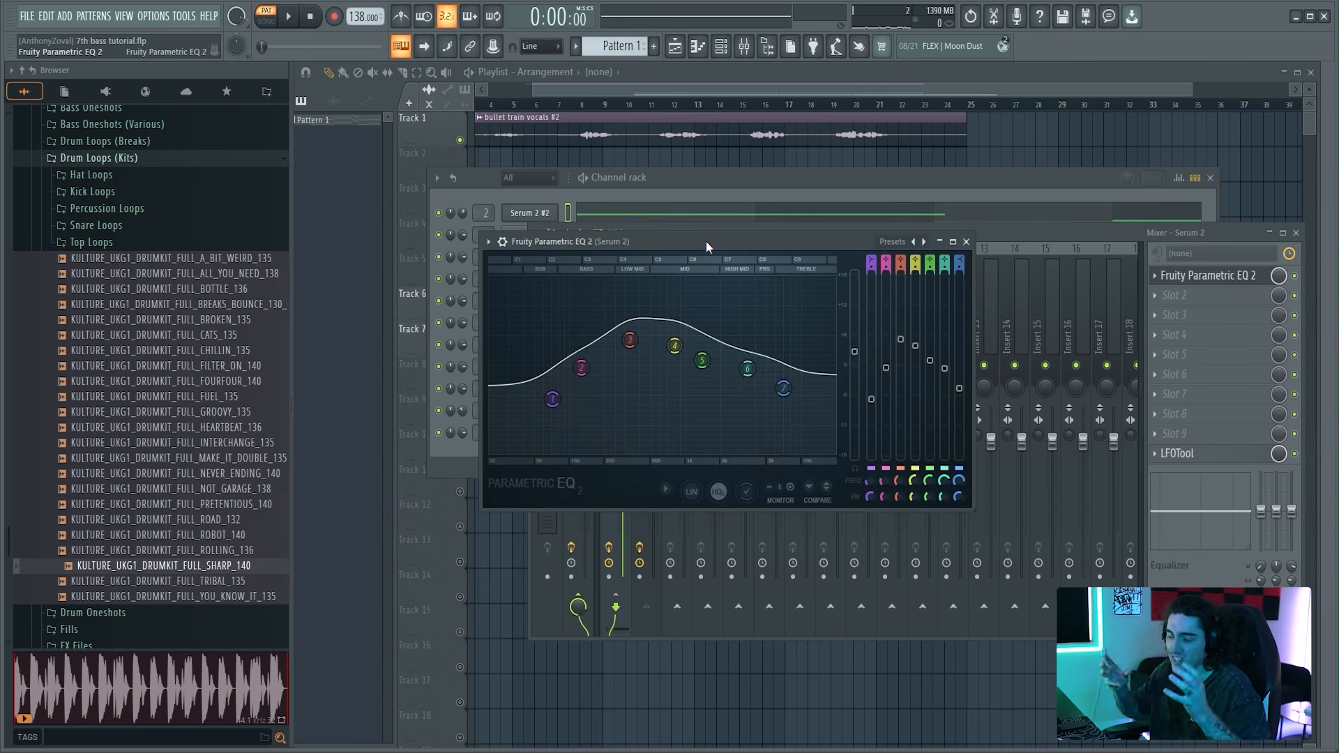
# Step: Find the Saturn 2 effect by searching "sat" and load it into slot 2 of the Serum 2 mixer track
pyautogui.click(1178, 294)
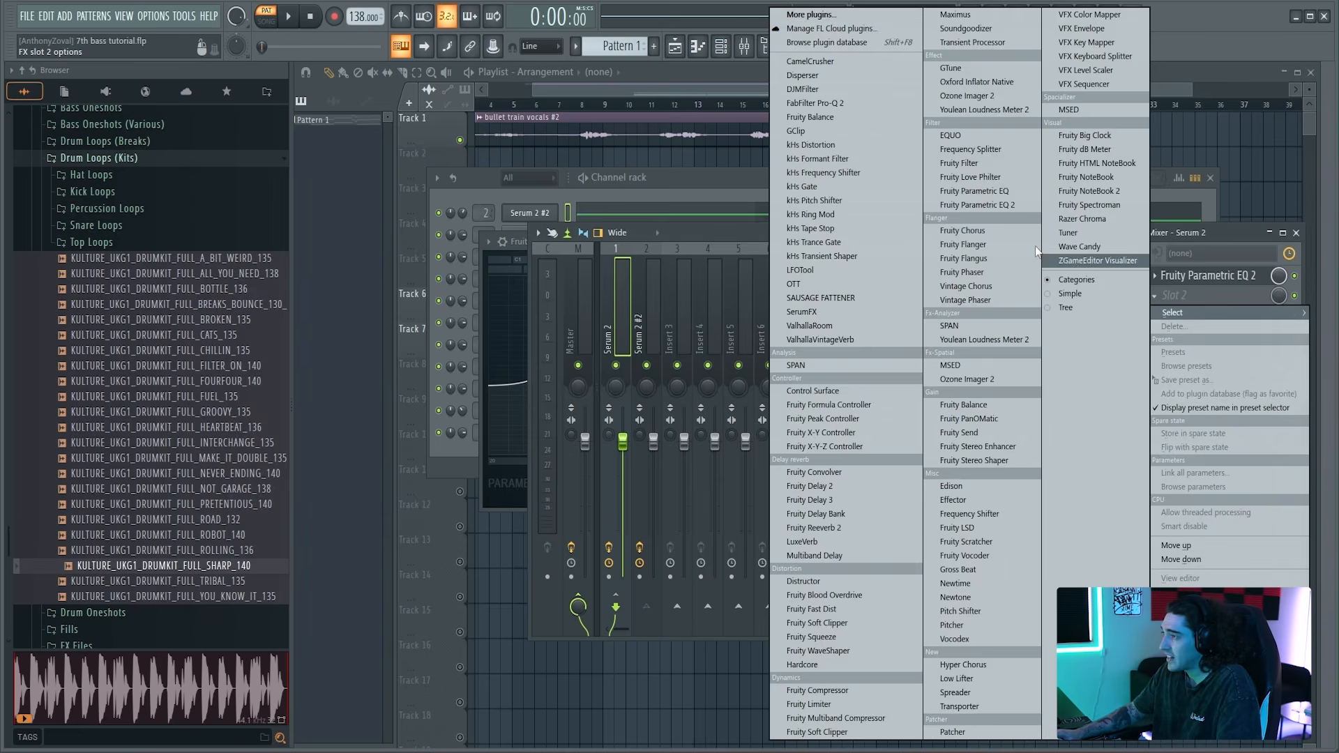
pyautogui.click(823, 15)
pyautogui.click(1042, 717)
pyautogui.write('sat')
pyautogui.doubleClick(957, 60)
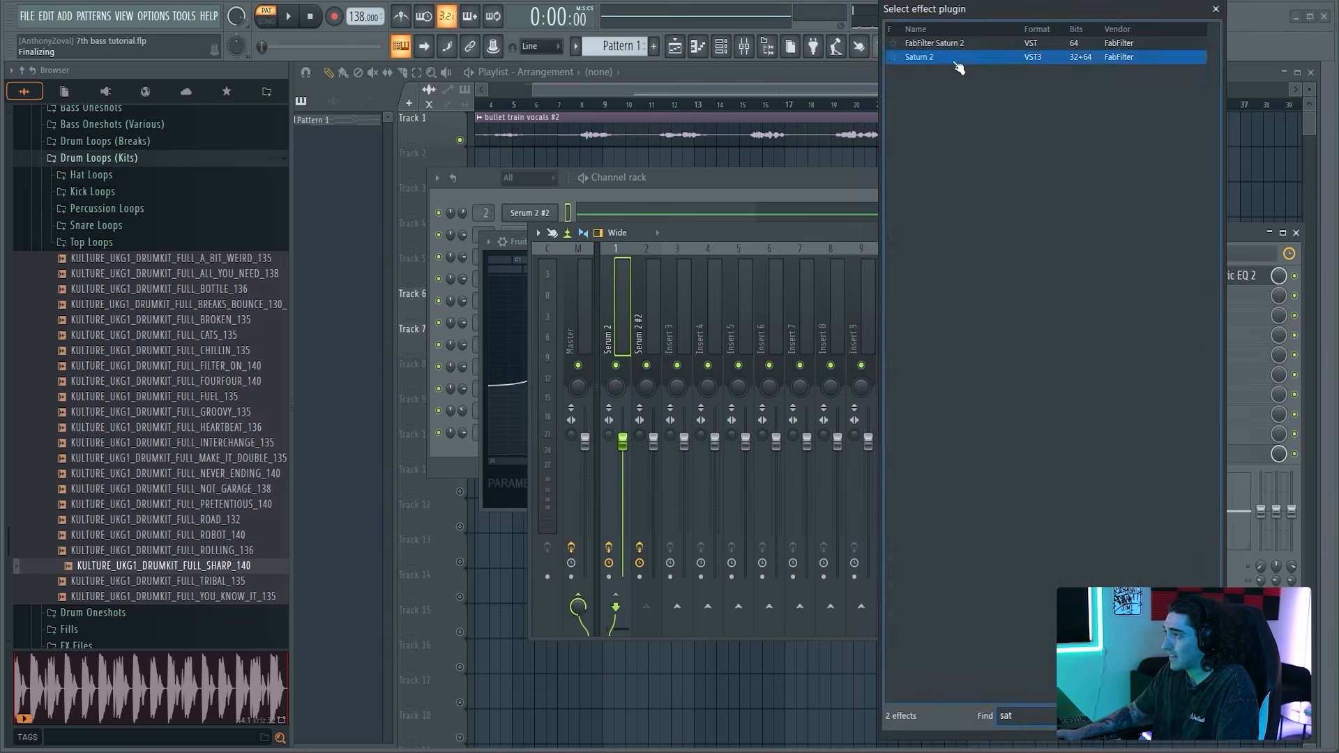
pyautogui.moveTo(750, 255); pyautogui.dragTo(800, 236)
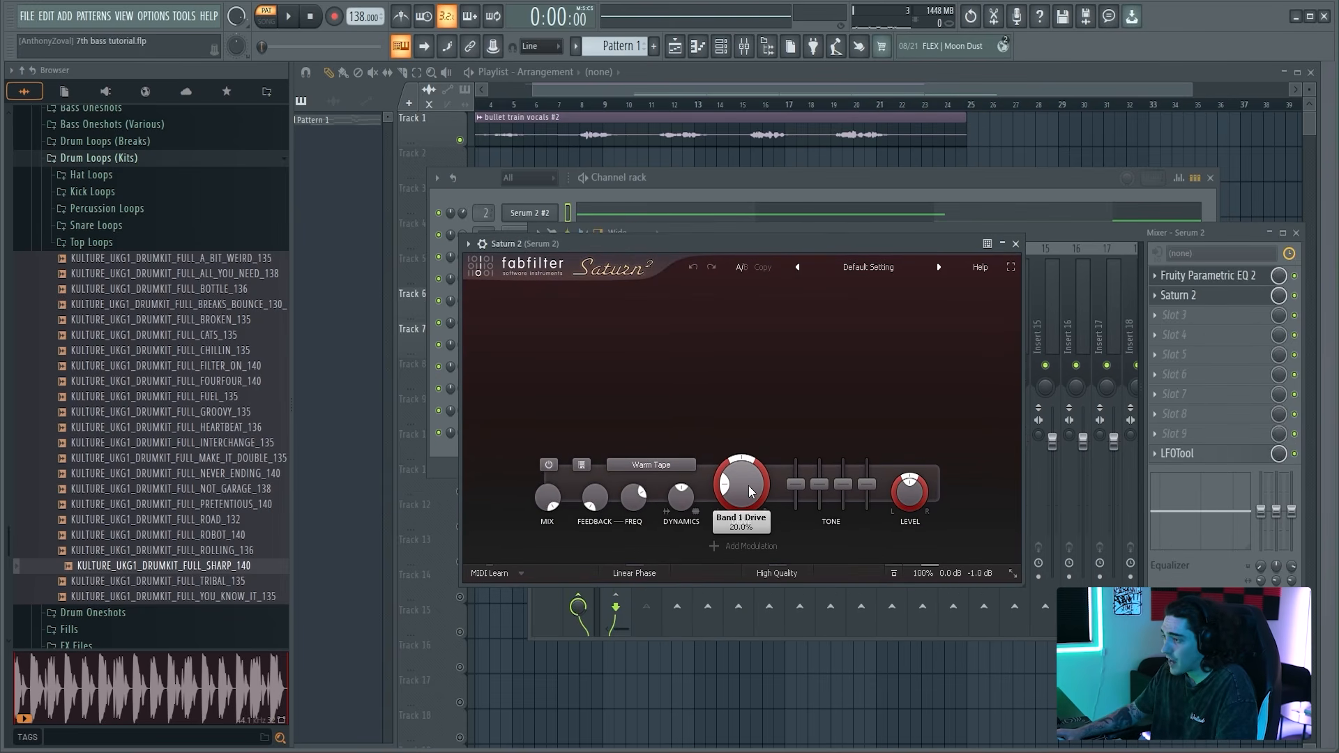
# Step: Set Saturn 2's drive to 24.1% and adjust its band level while auditioning the pattern
pyautogui.moveTo(740, 479); pyautogui.dragTo(742, 466)
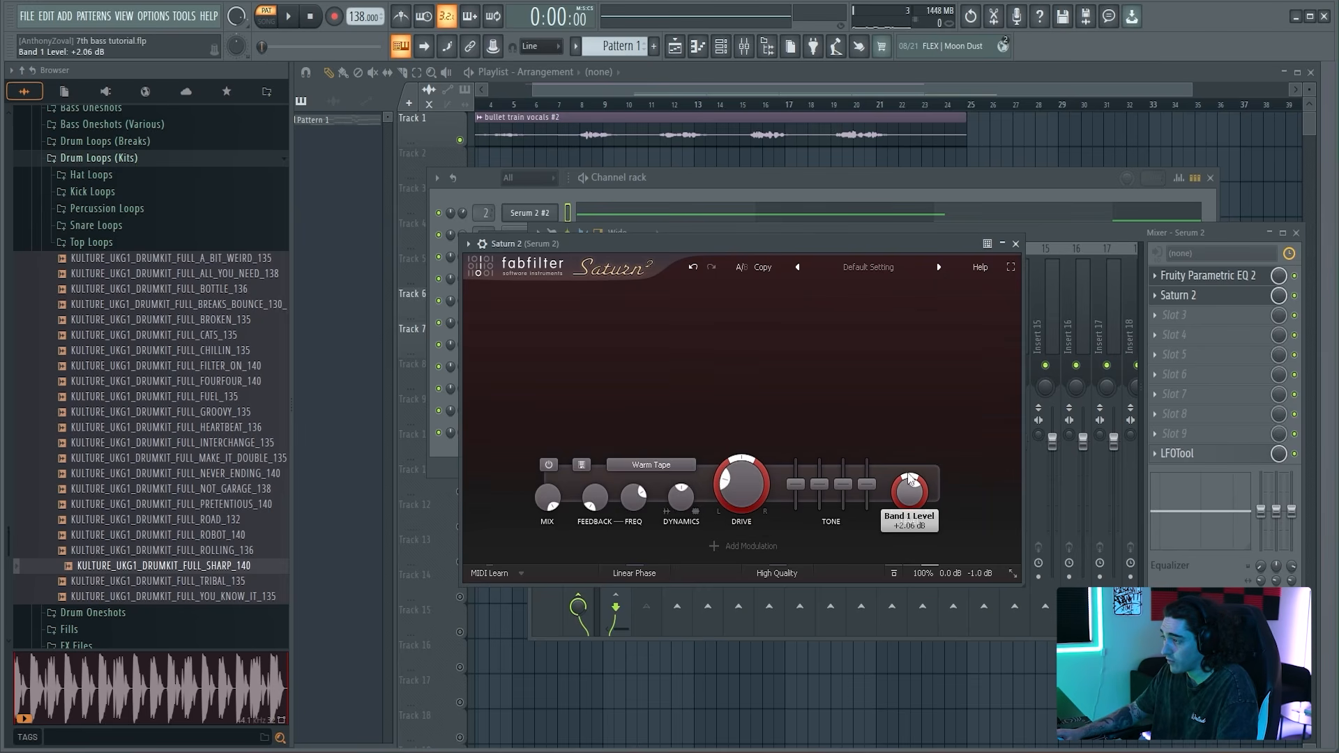
pyautogui.press('space')
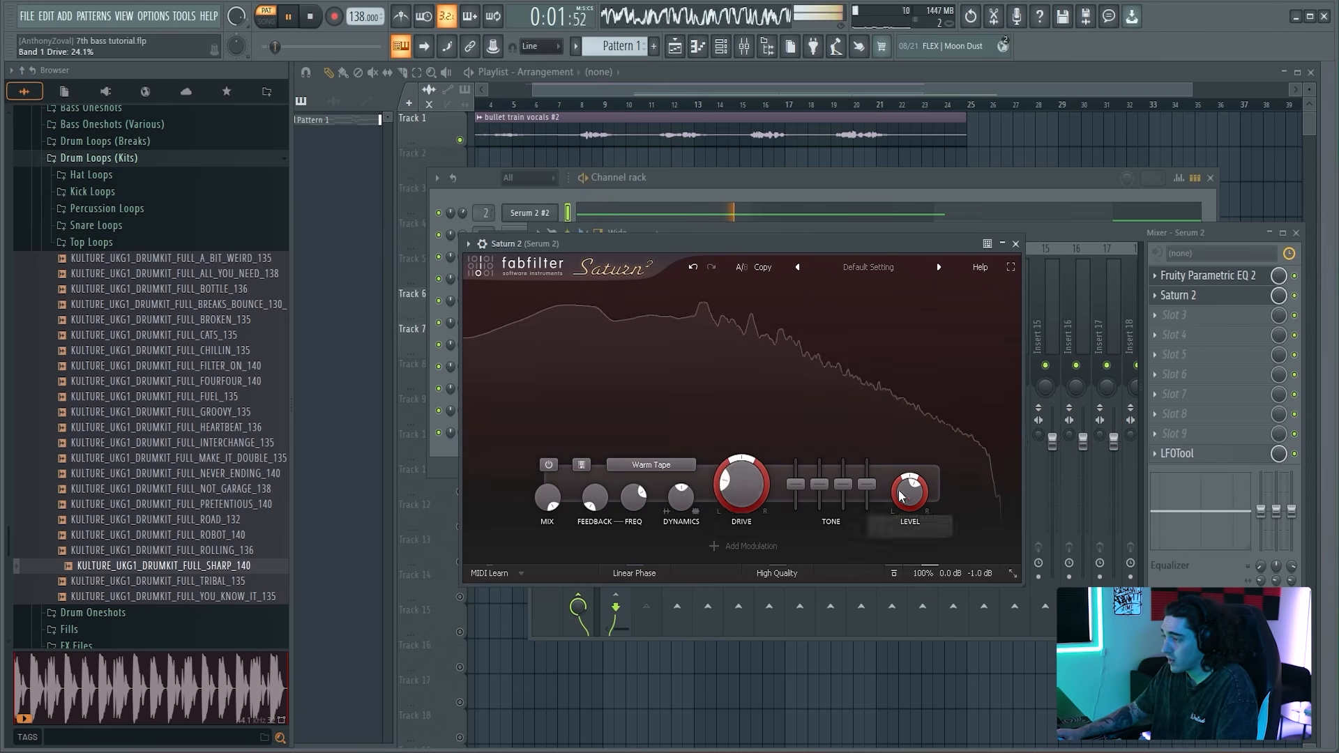
pyautogui.moveTo(910, 484); pyautogui.dragTo(911, 490)
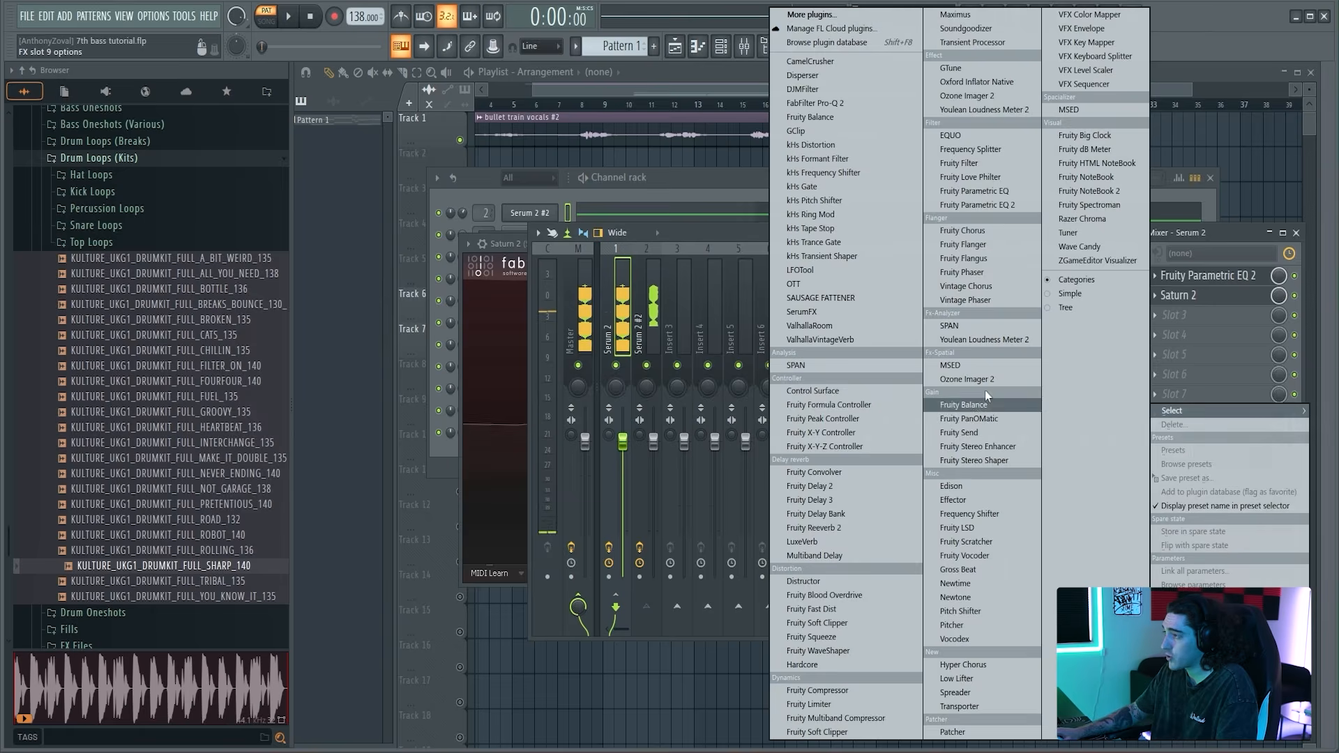
# Step: Load GClip into slot 9 of the Serum 2 mixer track and bring the channel rack forward
pyautogui.click(795, 130)
pyautogui.click(643, 214)
pyautogui.click(751, 177)
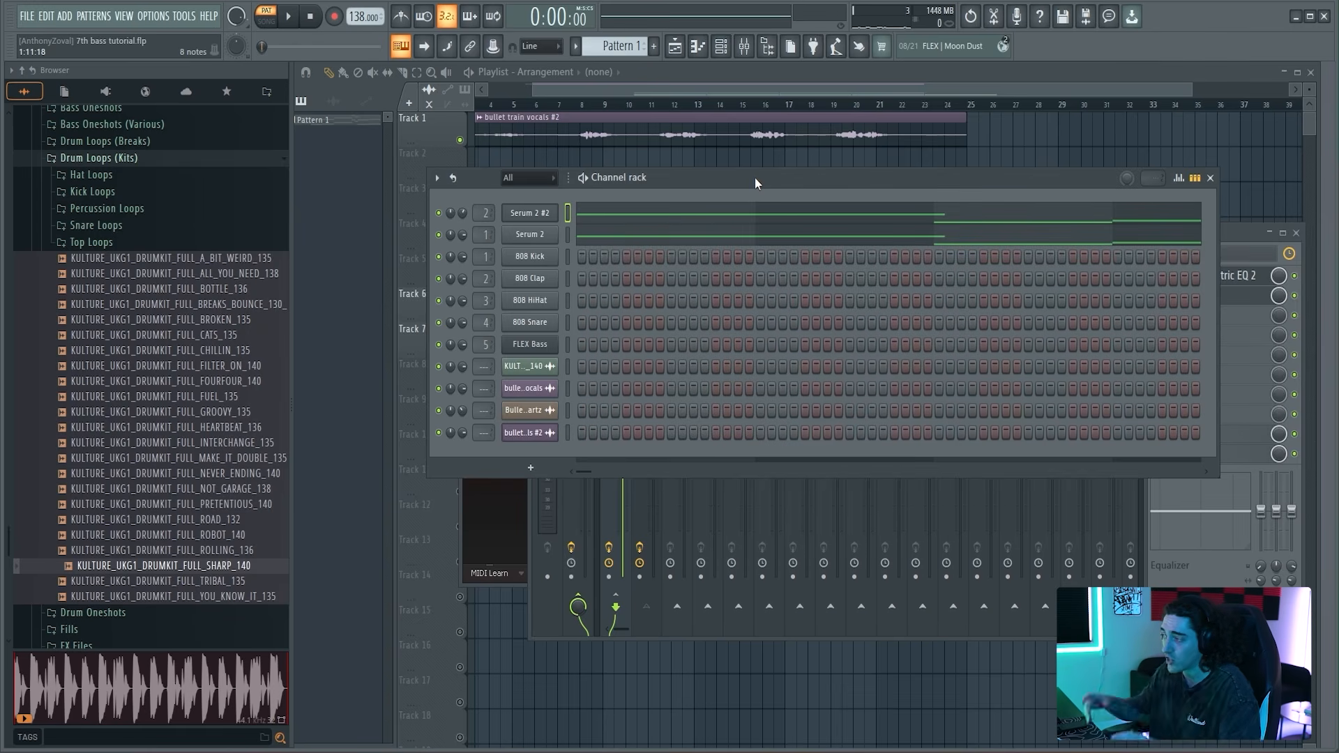
# Step: Open Saturn 2 on the Serum 2 mixer track and adjust its band 1 drive while auditioning the pattern
pyautogui.click(1240, 230)
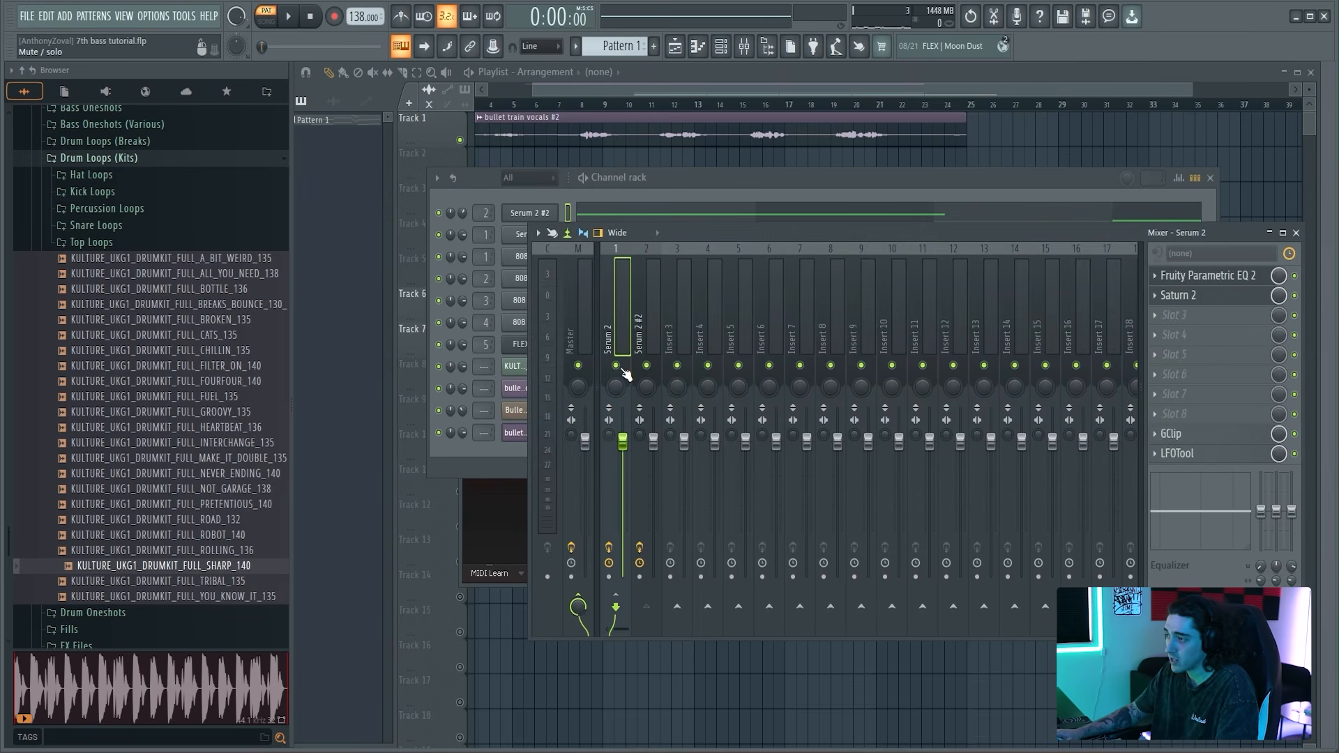
pyautogui.press('space')
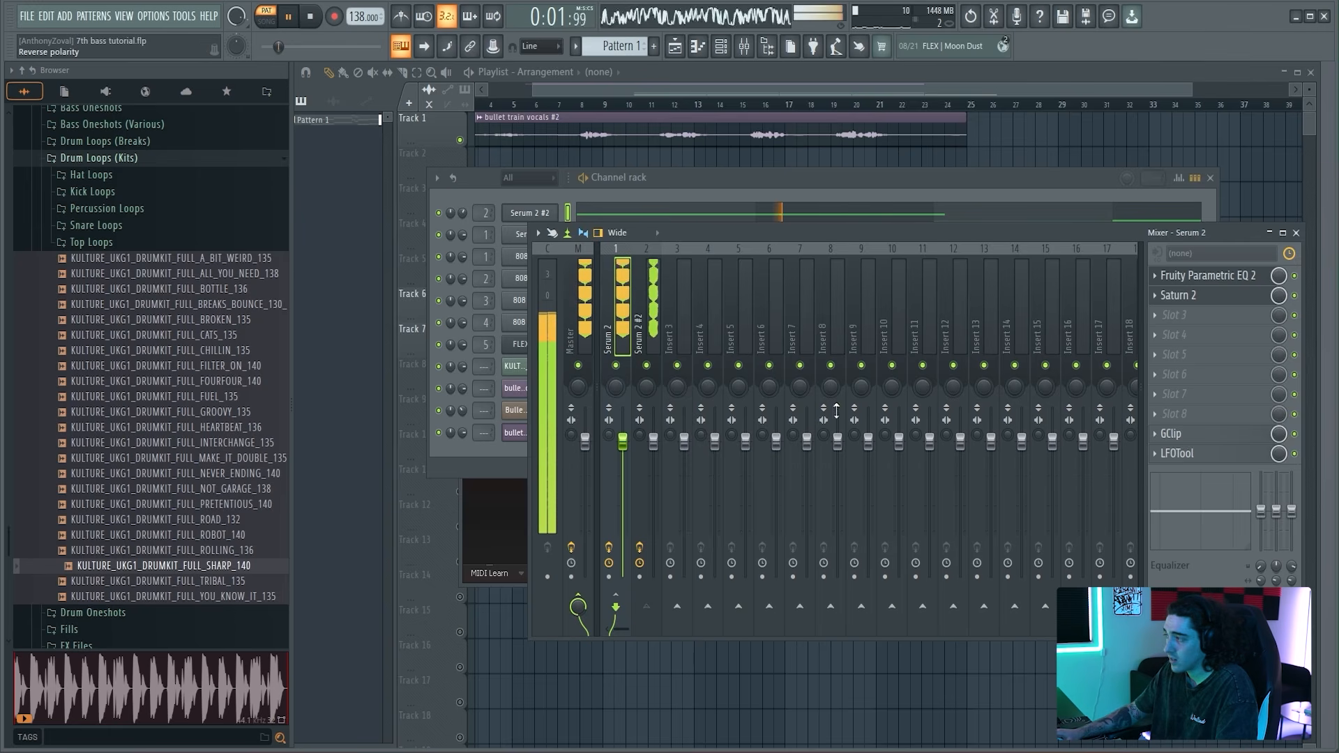
pyautogui.press('space')
pyautogui.click(1186, 295)
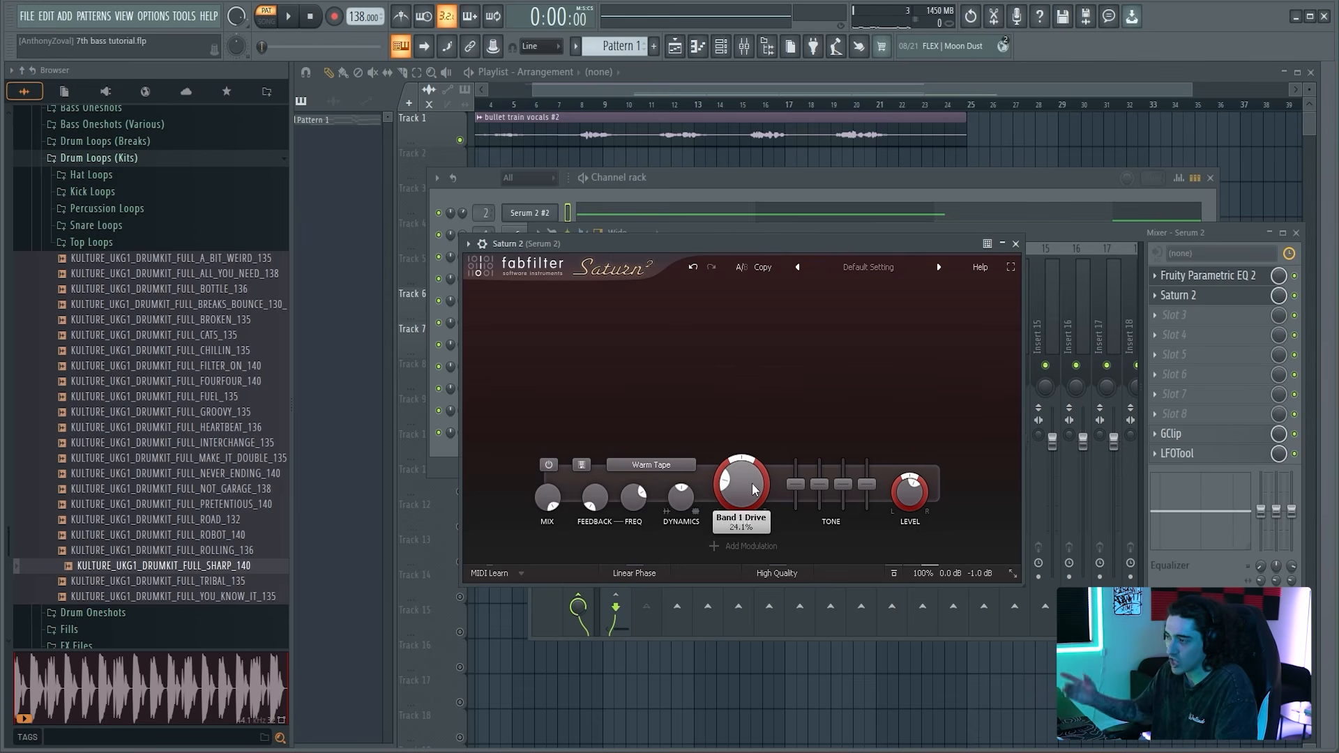
pyautogui.press('space')
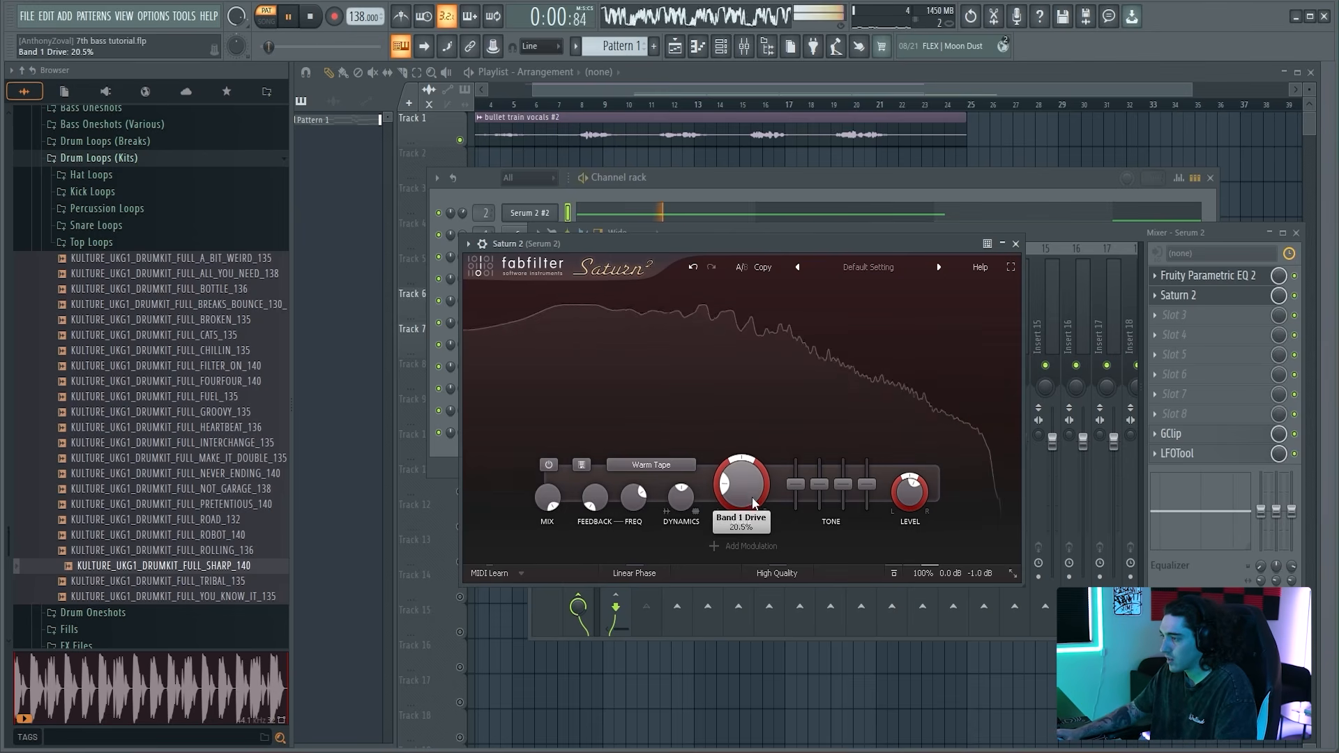
pyautogui.moveTo(760, 473); pyautogui.dragTo(759, 455)
pyautogui.press('space')
# Step: Toggle Saturn 2 on the Serum 2 mixer track during playback to compare the sound with and without it
pyautogui.click(1285, 297)
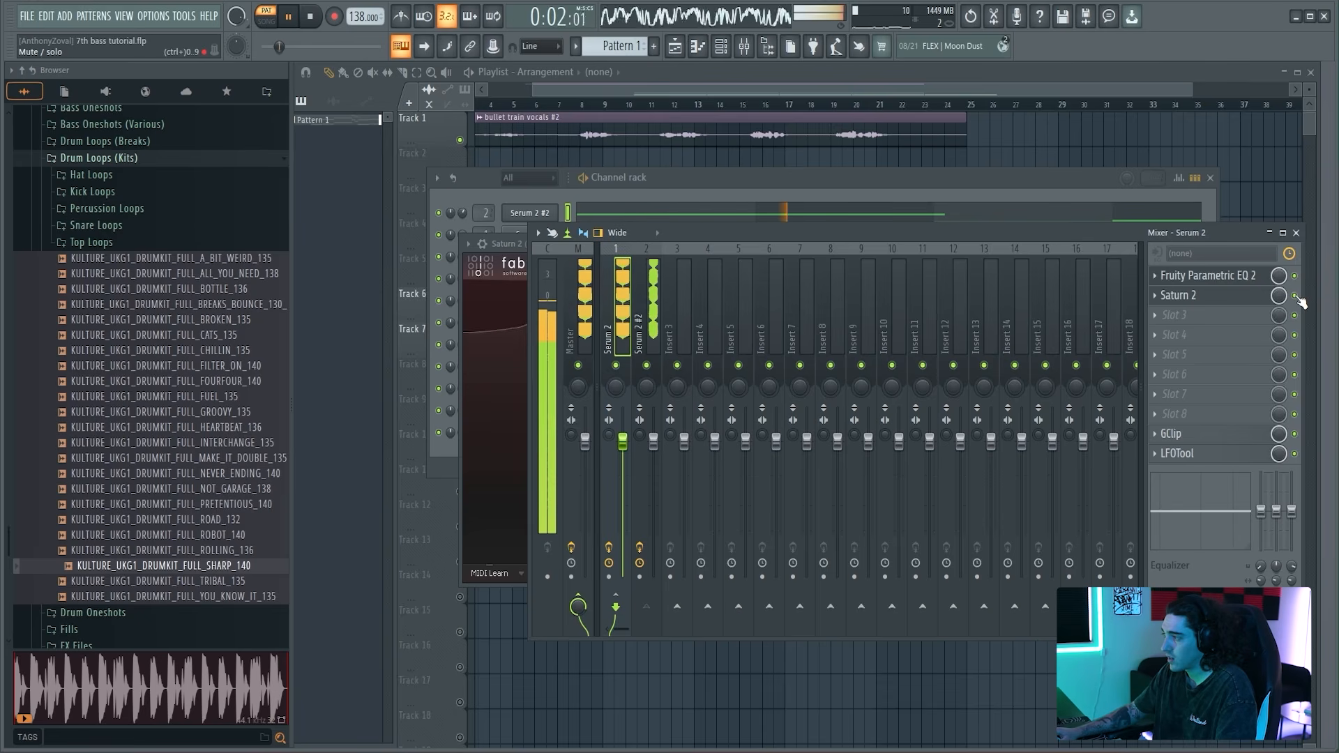
pyautogui.press('space')
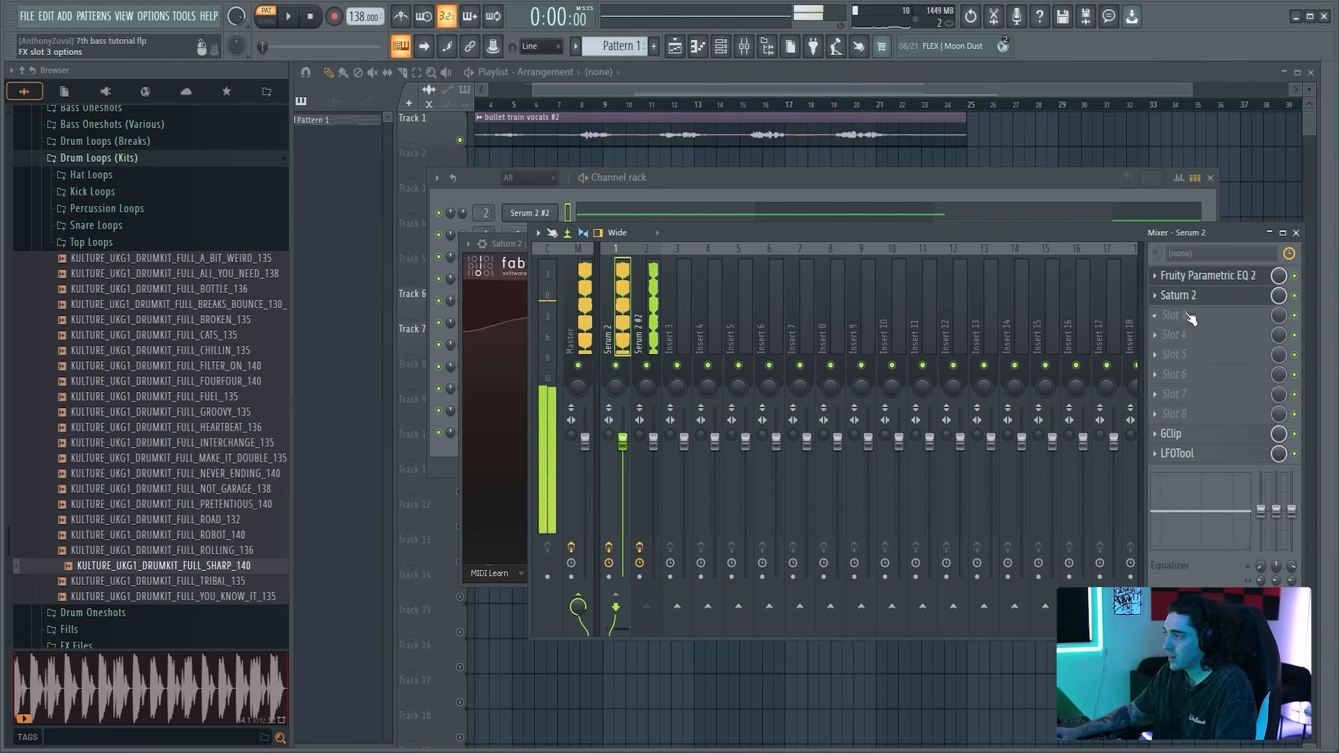
pyautogui.click(496, 234)
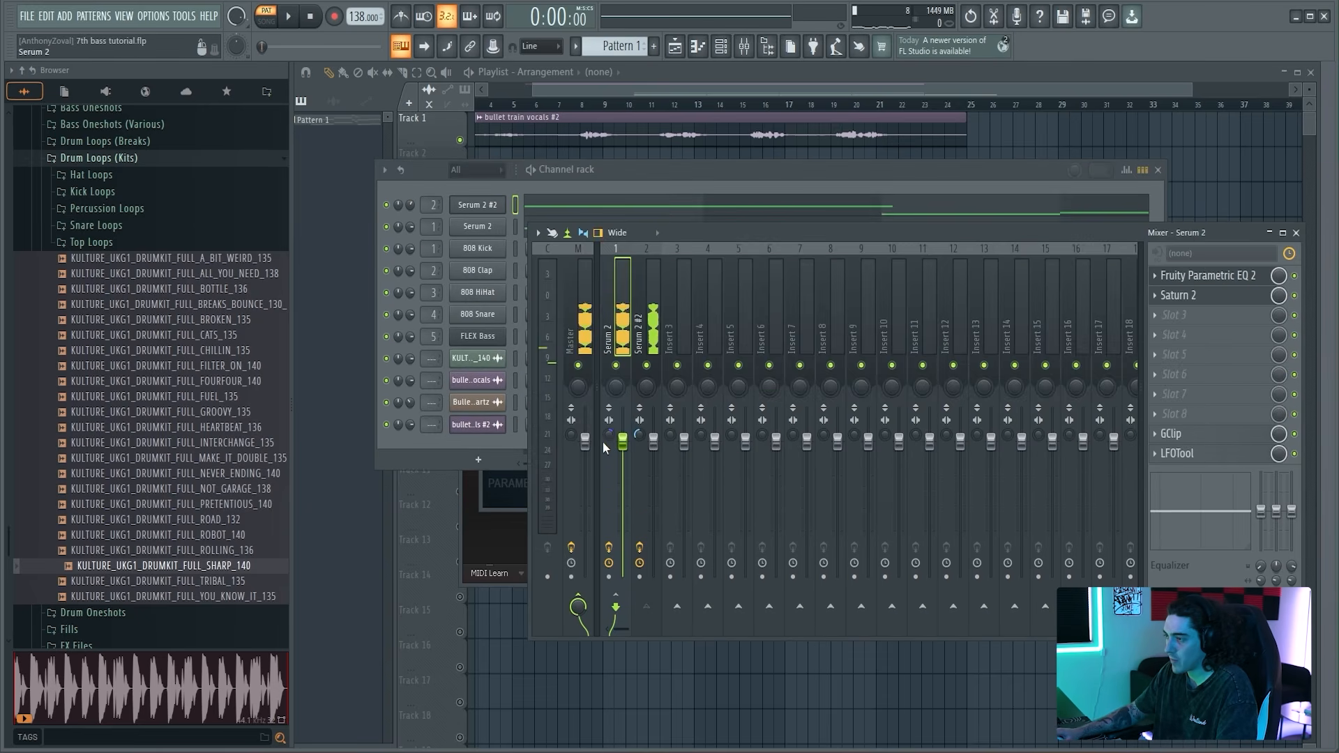
# Step: Try strong stereo separation settings on the Serum 2 and Serum 2 #2 mixer tracks, and reset both controls
pyautogui.moveTo(609, 438)
pyautogui.mouseDown()
pyautogui.moveTo(627, 441)
pyautogui.moveTo(607, 441)
pyautogui.mouseUp()
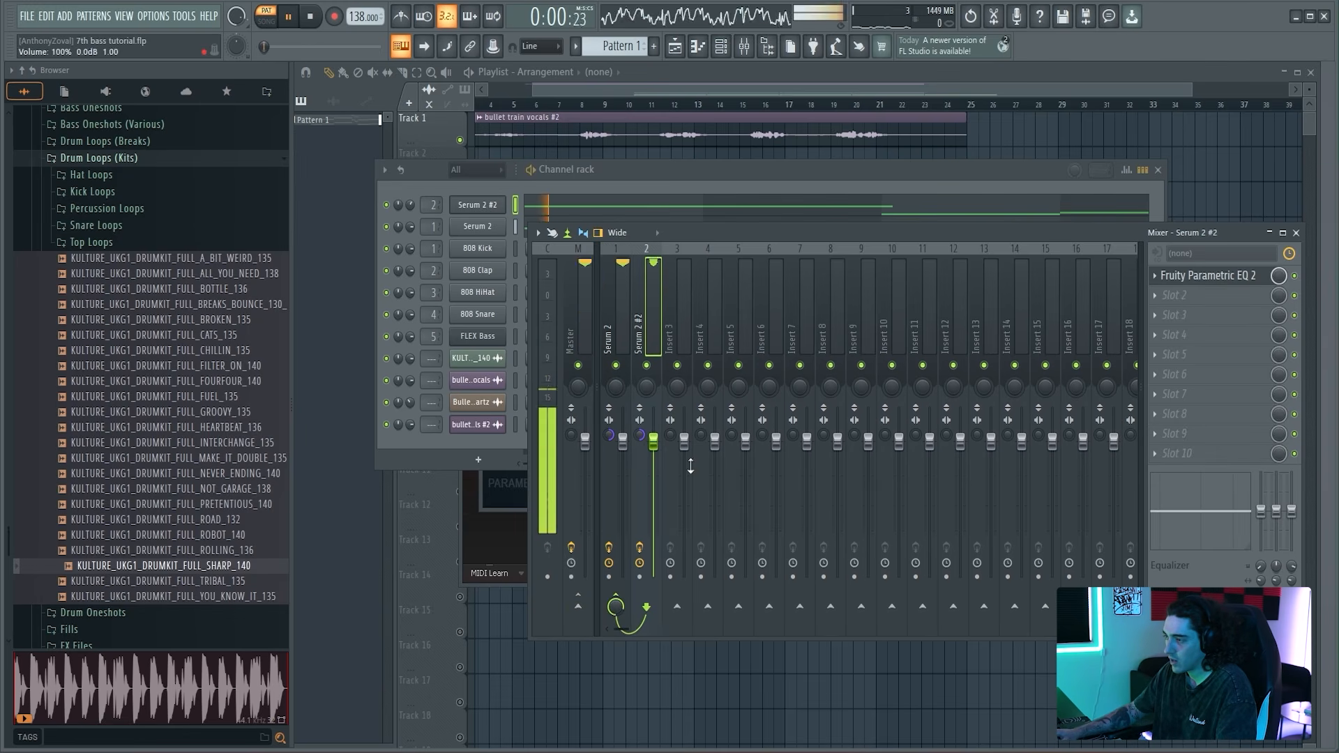
pyautogui.press('space')
pyautogui.press('space')
pyautogui.rightClick(642, 439)
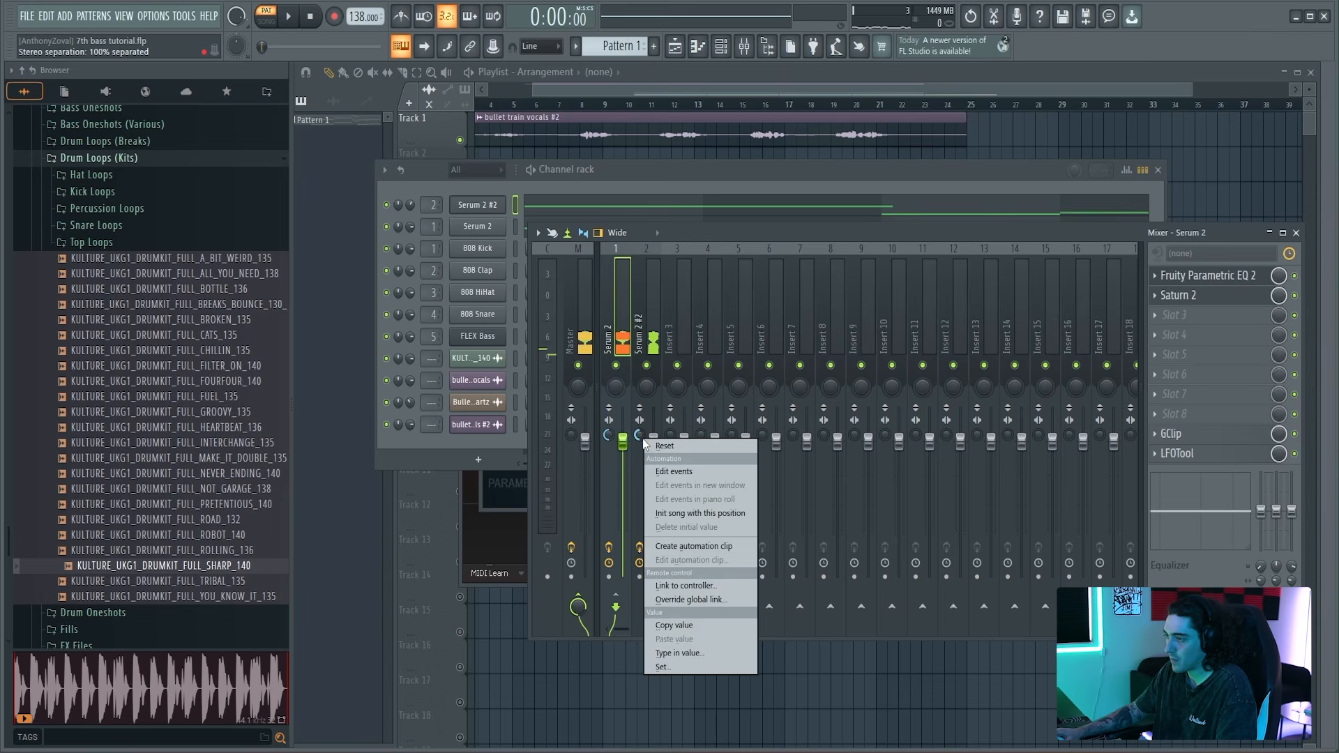
pyautogui.click(658, 449)
pyautogui.hscroll(2, 600, 441)
pyautogui.hscroll(-3, 543, 436)
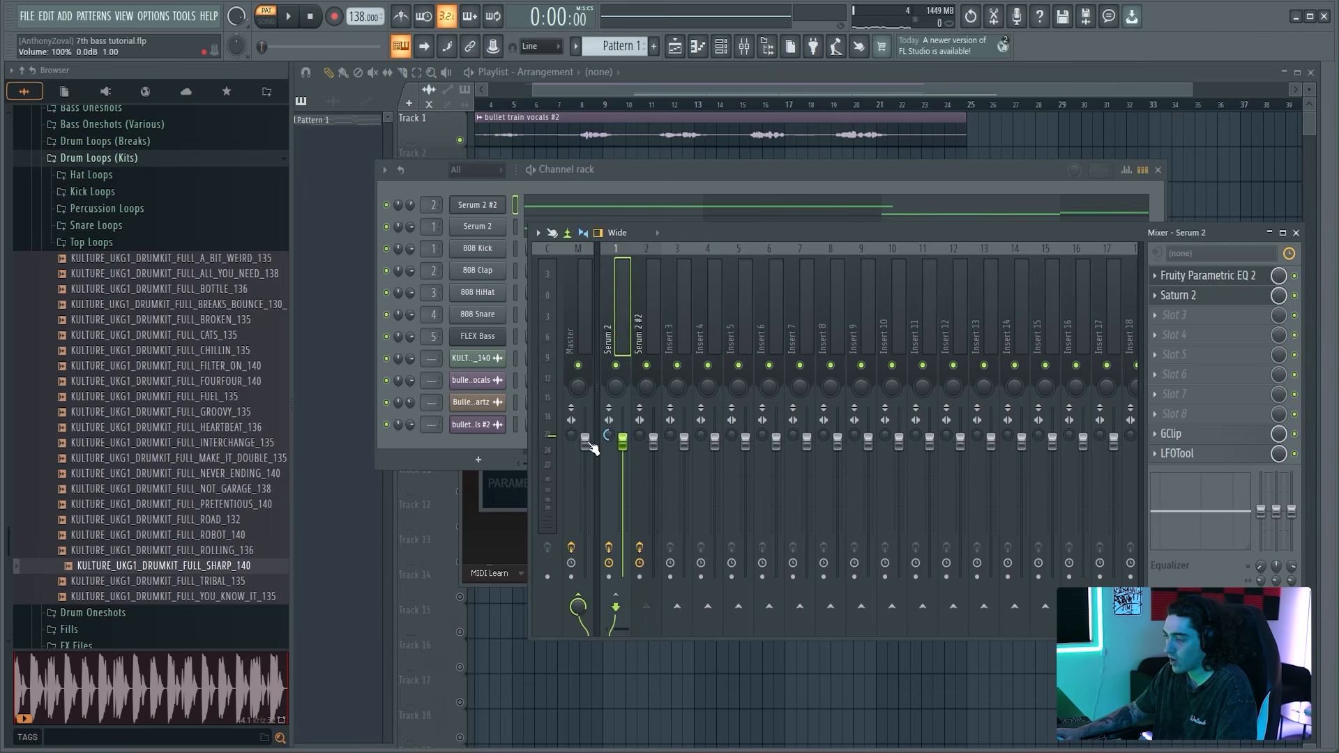
pyautogui.rightClick(609, 436)
pyautogui.click(655, 445)
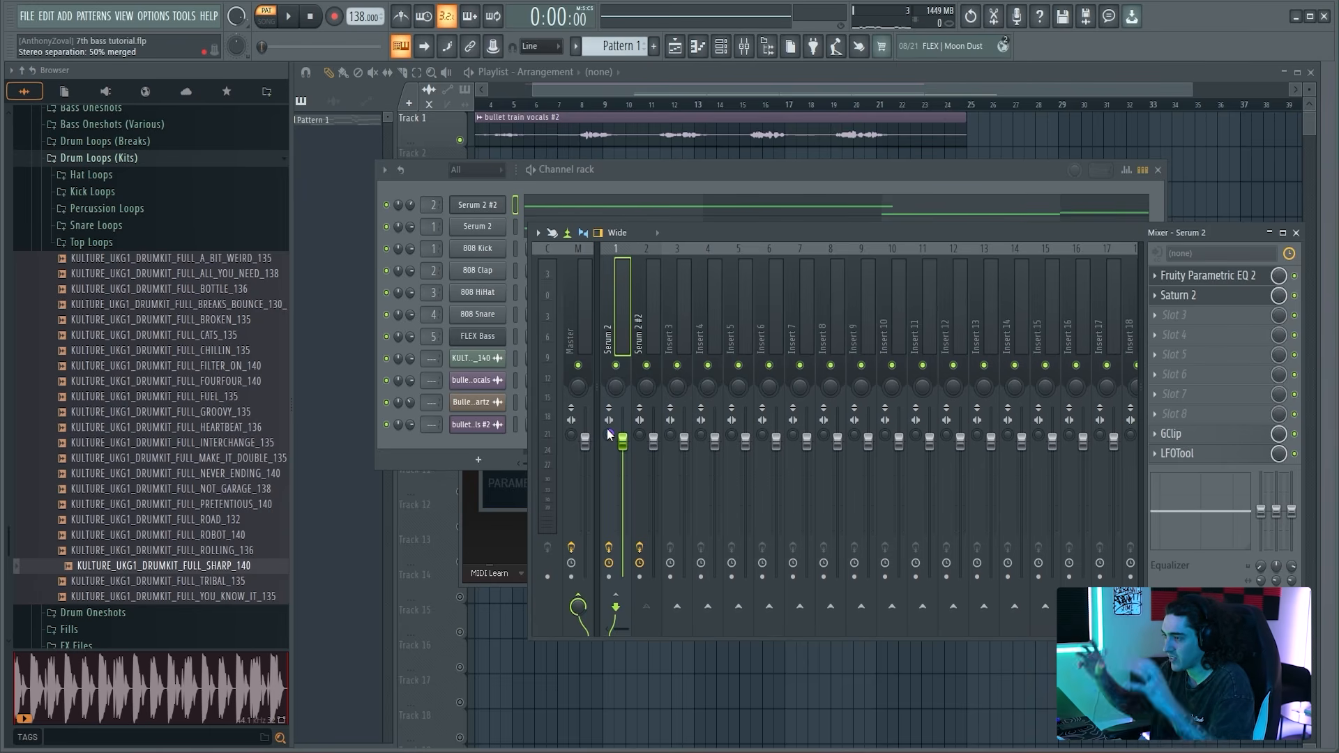
# Step: Merge the Serum 2 track's stereo slightly and widen the Serum 2 #2 track's stereo separation while auditioning the pattern
pyautogui.moveTo(642, 439); pyautogui.dragTo(642, 449)
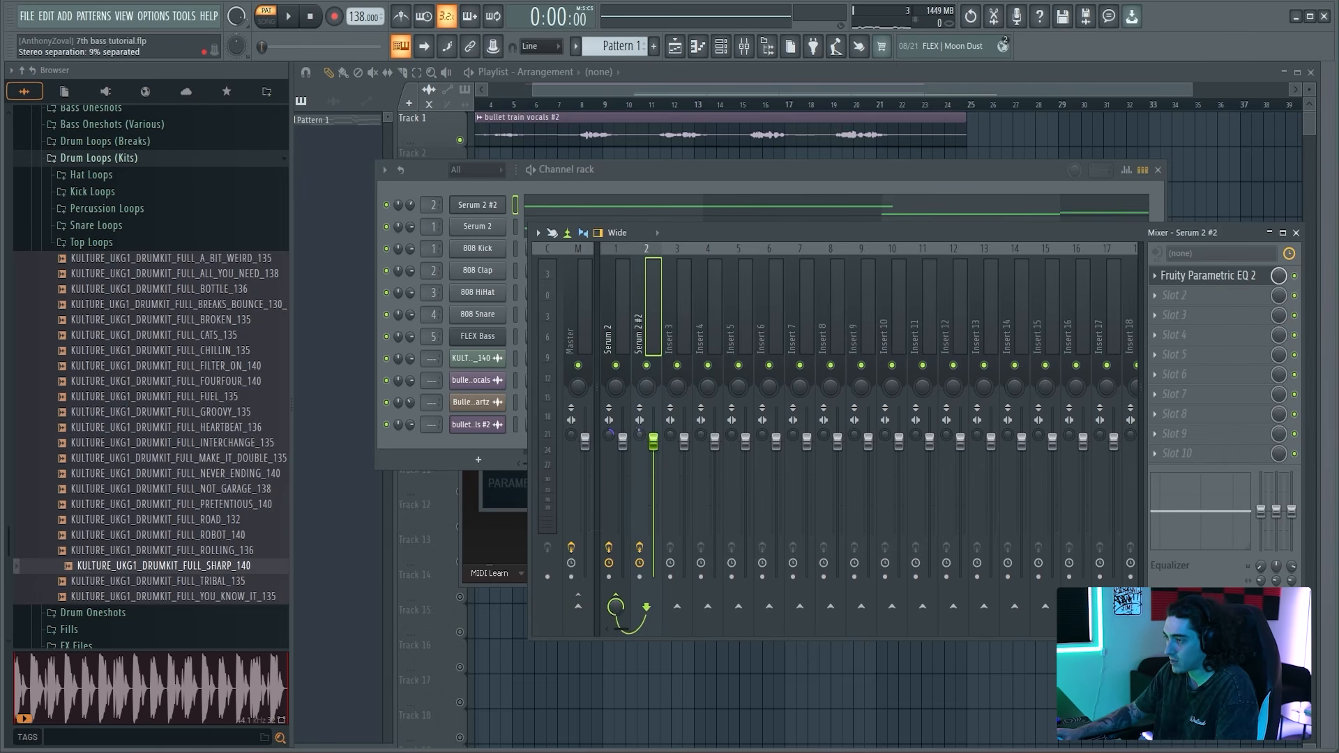
pyautogui.press('space')
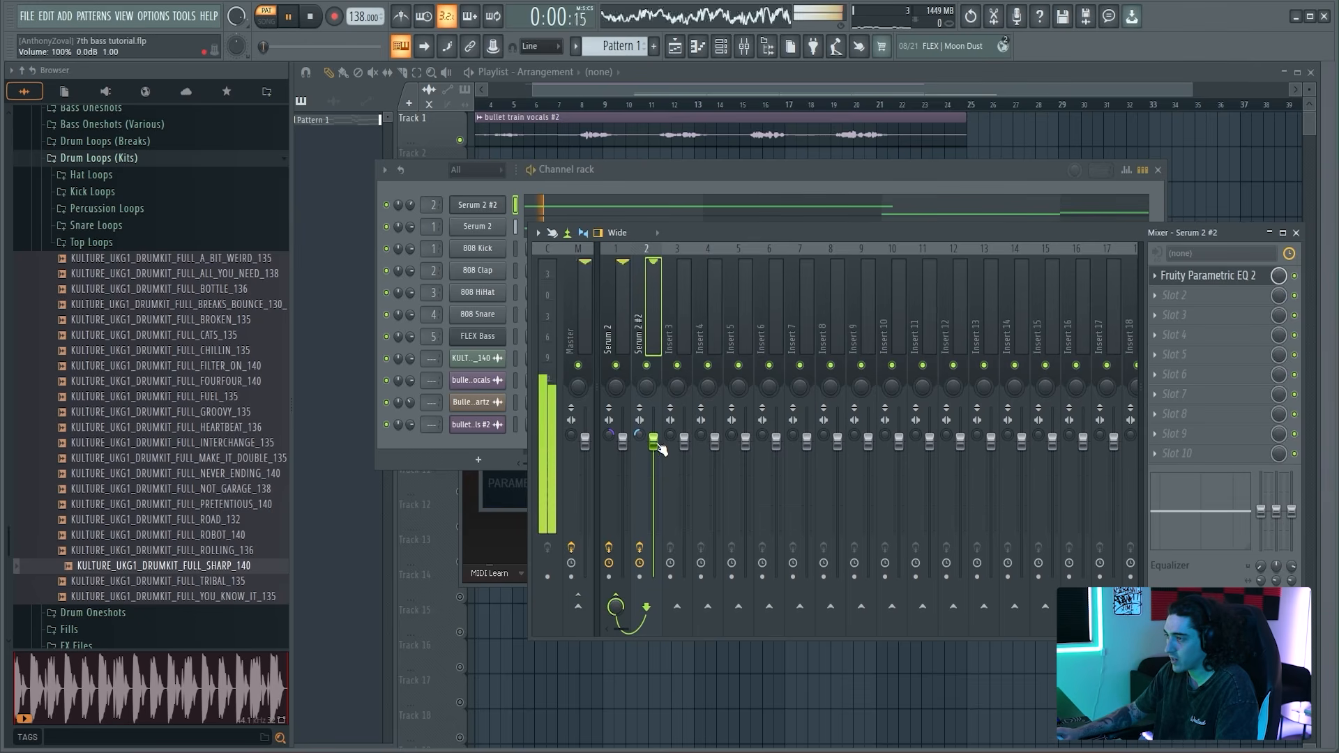
pyautogui.moveTo(640, 435); pyautogui.dragTo(639, 448)
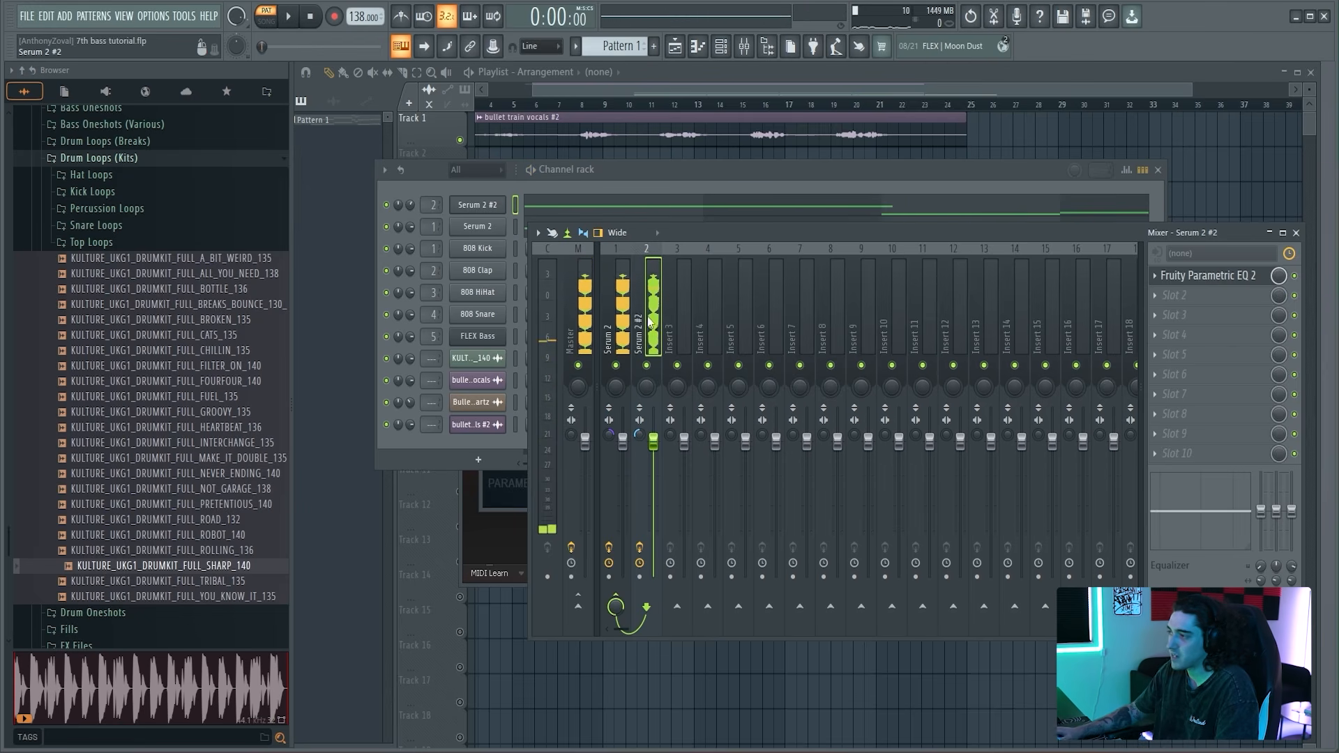
pyautogui.press('space')
# Step: Load Fruity Parametric EQ 2 into slot 2 of the Serum 2 #2 track and boost band 6 near 3 kHz
pyautogui.click(1190, 296)
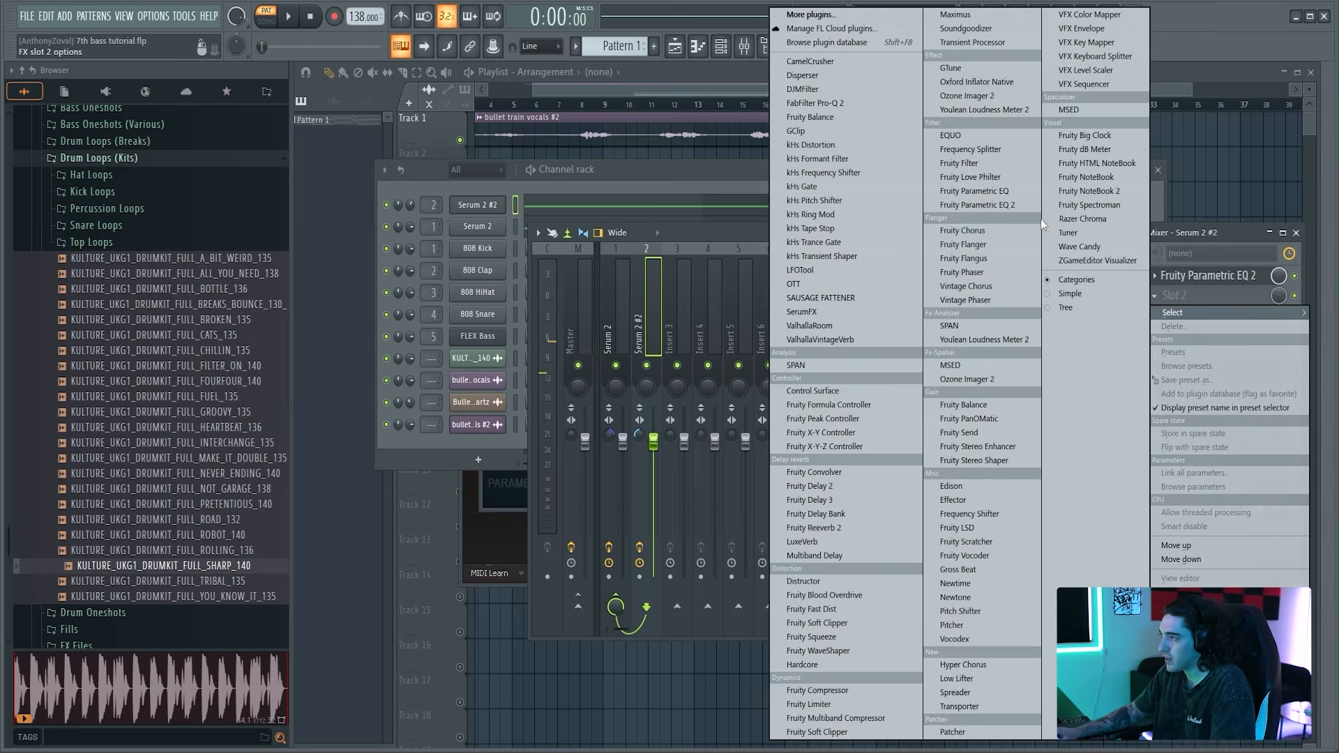
pyautogui.click(990, 205)
pyautogui.press('space')
pyautogui.moveTo(694, 402)
pyautogui.mouseDown()
pyautogui.moveTo(686, 359)
pyautogui.moveTo(687, 380)
pyautogui.mouseUp()
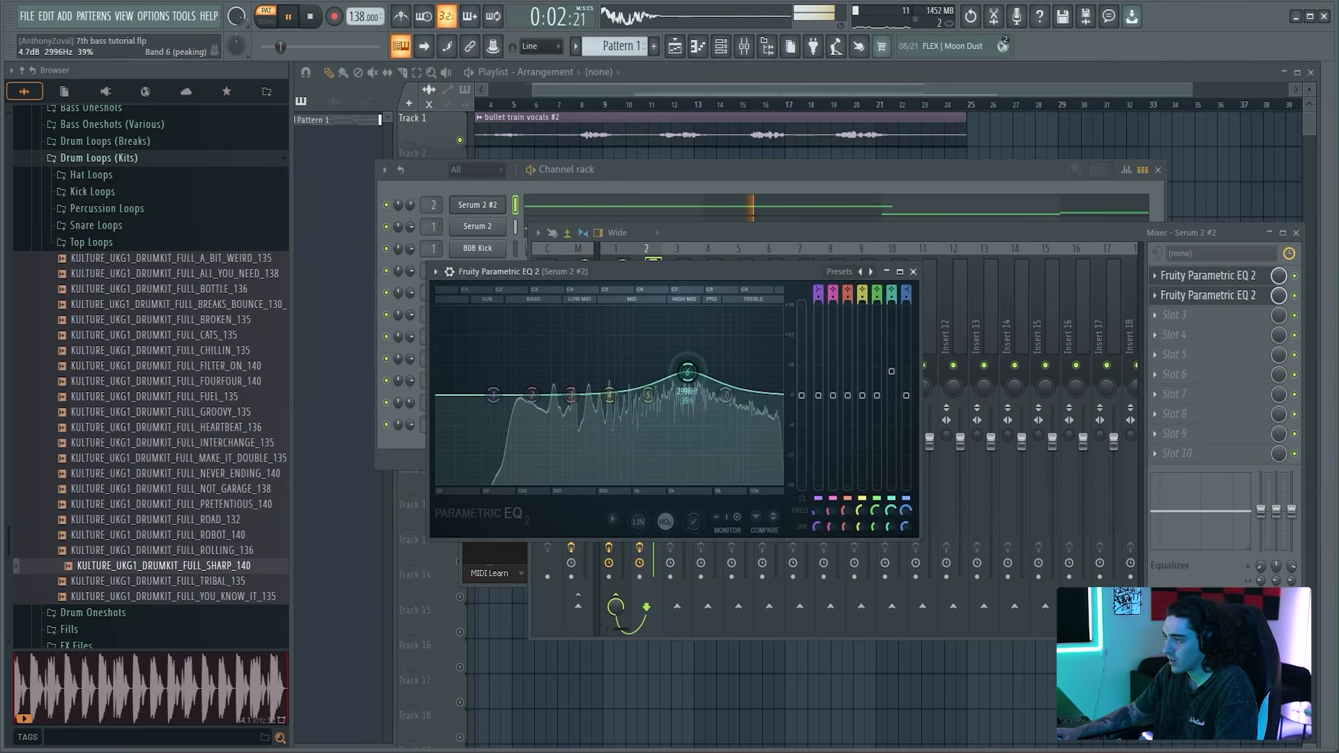
# Step: Raise EQ band 4 slightly and pull the band 7 high shelf down to about -7.8 dB near 6033 Hz
pyautogui.moveTo(608, 395); pyautogui.dragTo(606, 362)
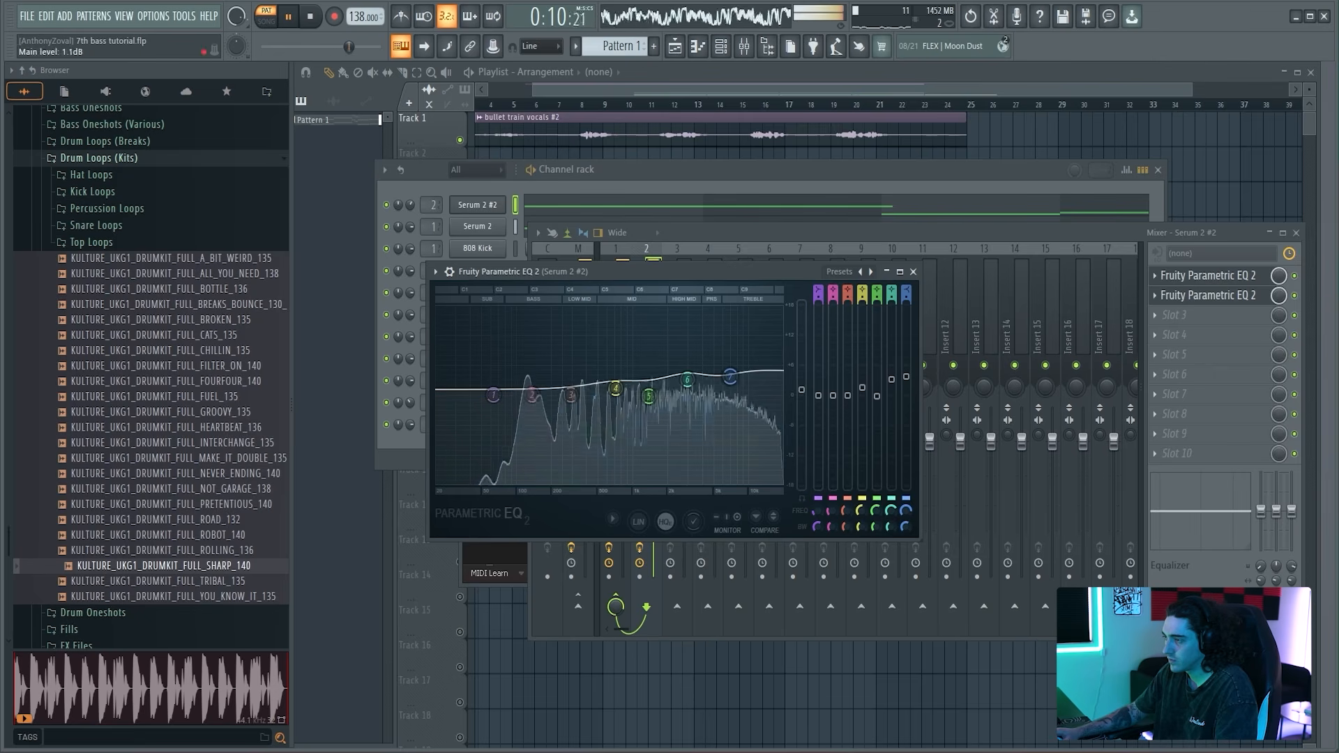
pyautogui.moveTo(743, 384); pyautogui.dragTo(739, 353)
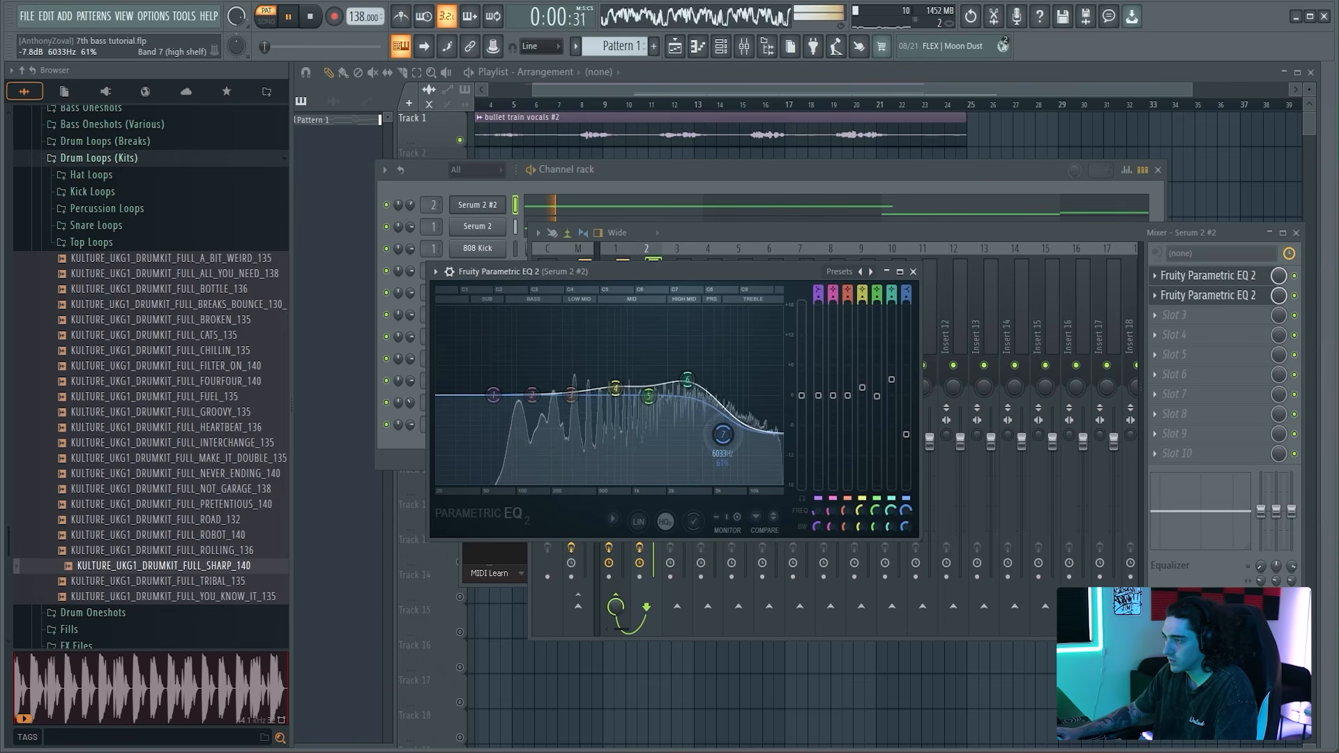
pyautogui.moveTo(731, 458); pyautogui.dragTo(723, 434)
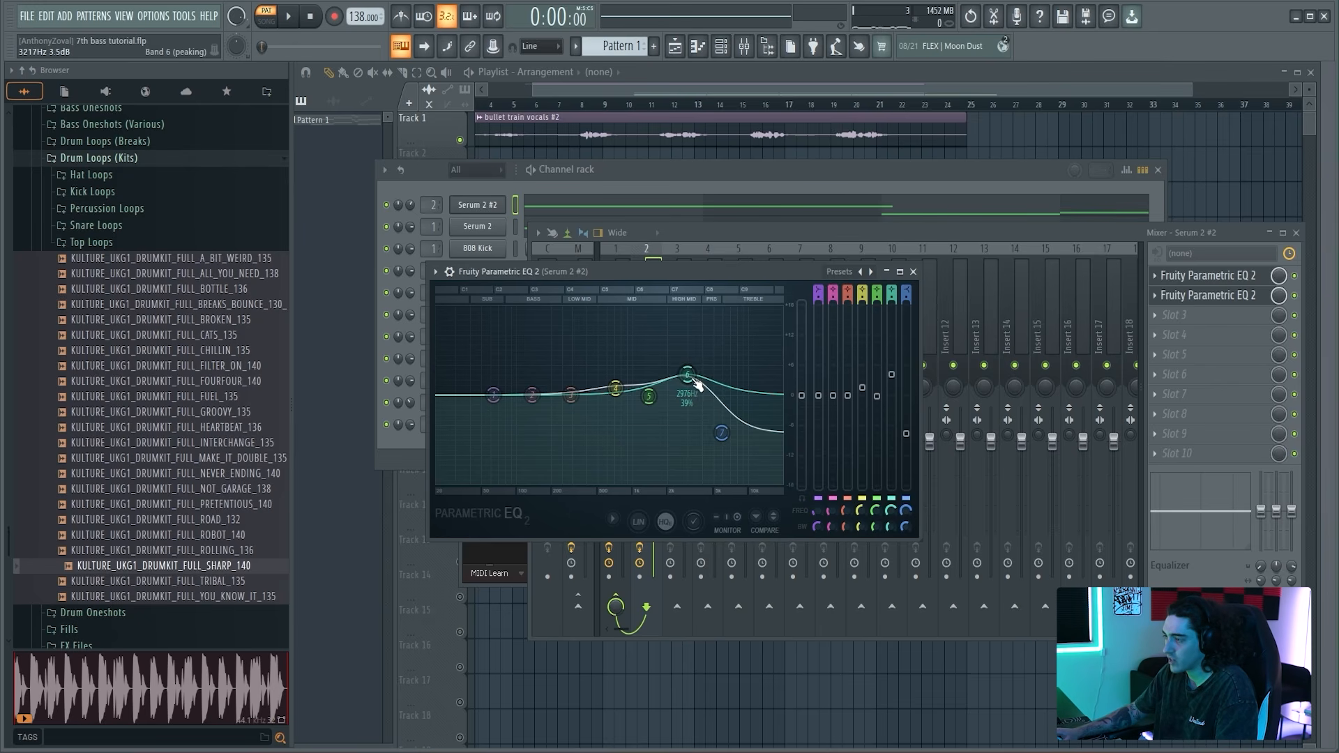
# Step: Sweep EQ band 6 up and down during playback and settle it on a moderate boost near 3 kHz
pyautogui.press('space')
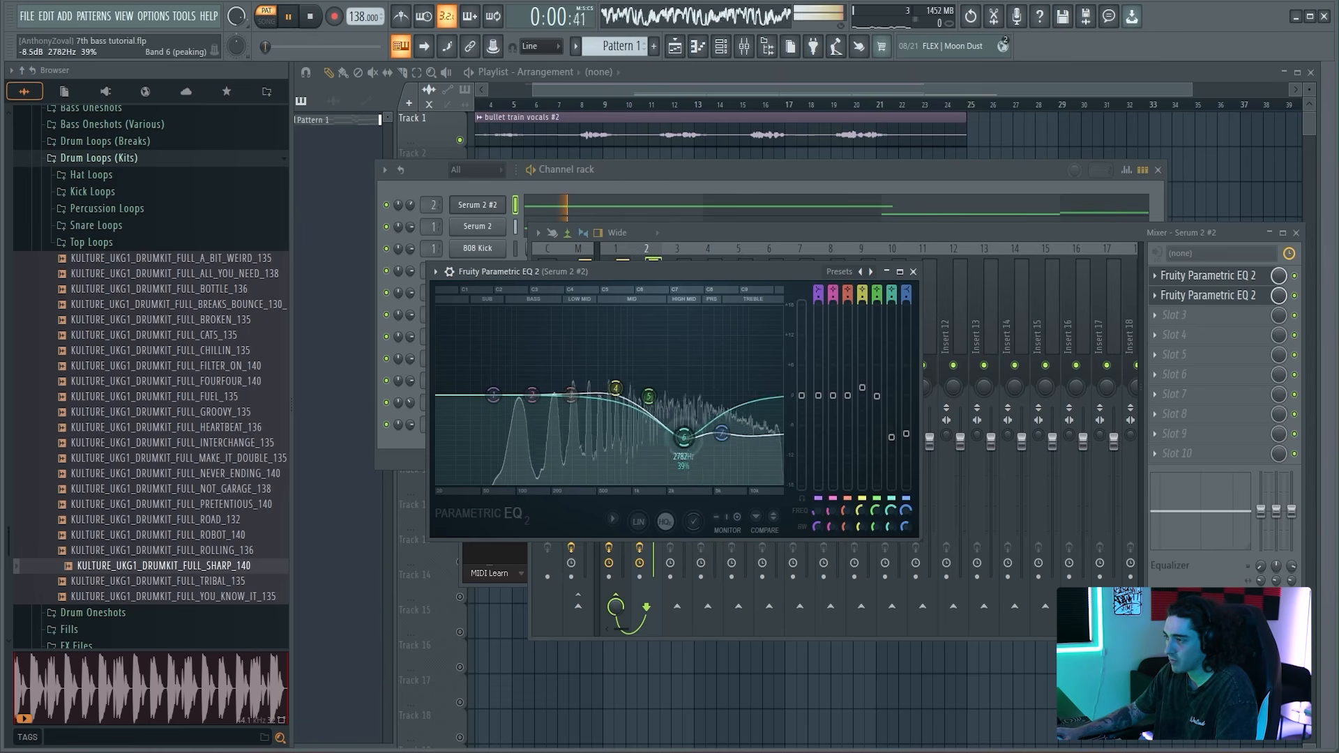
pyautogui.moveTo(693, 380)
pyautogui.mouseDown()
pyautogui.moveTo(683, 332)
pyautogui.moveTo(688, 466)
pyautogui.moveTo(688, 375)
pyautogui.mouseUp()
pyautogui.press('space')
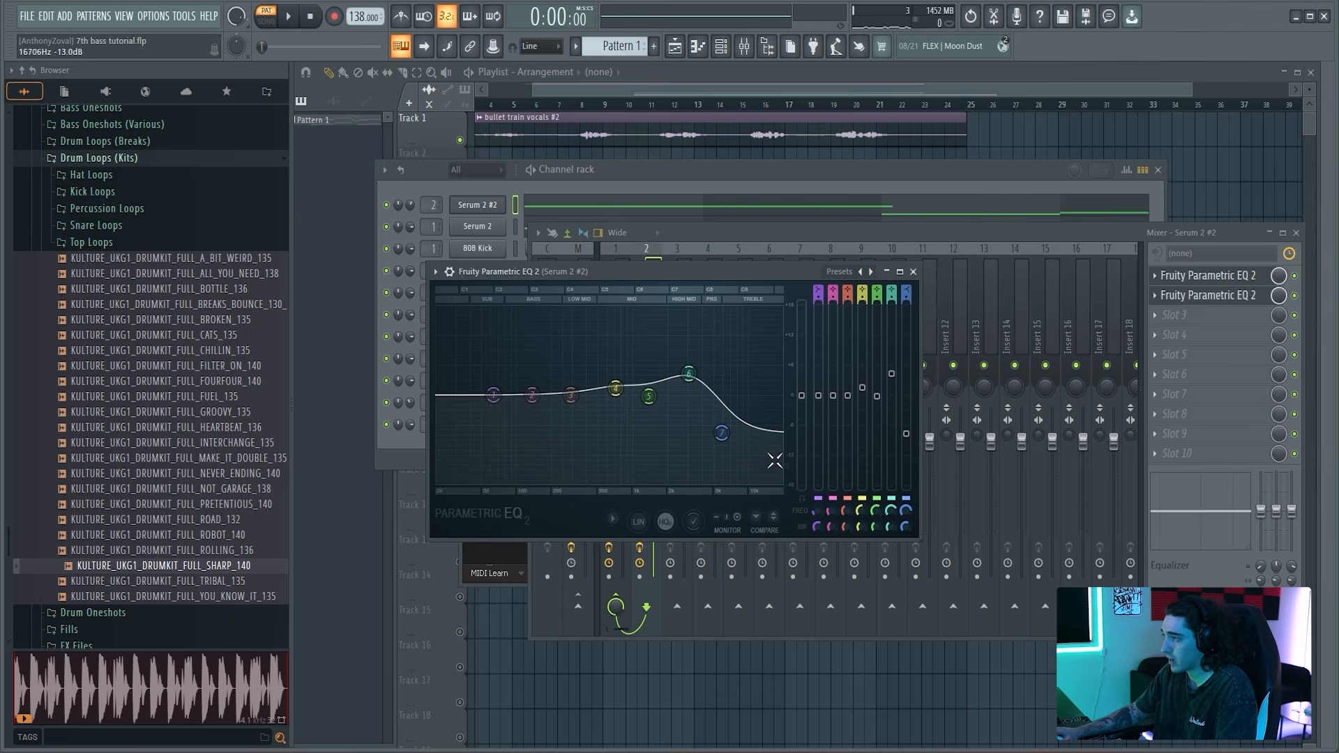
# Step: Return to the Serum 2 mixer track and play the playlist arrangement from bar 9
pyautogui.click(806, 265)
pyautogui.click(633, 304)
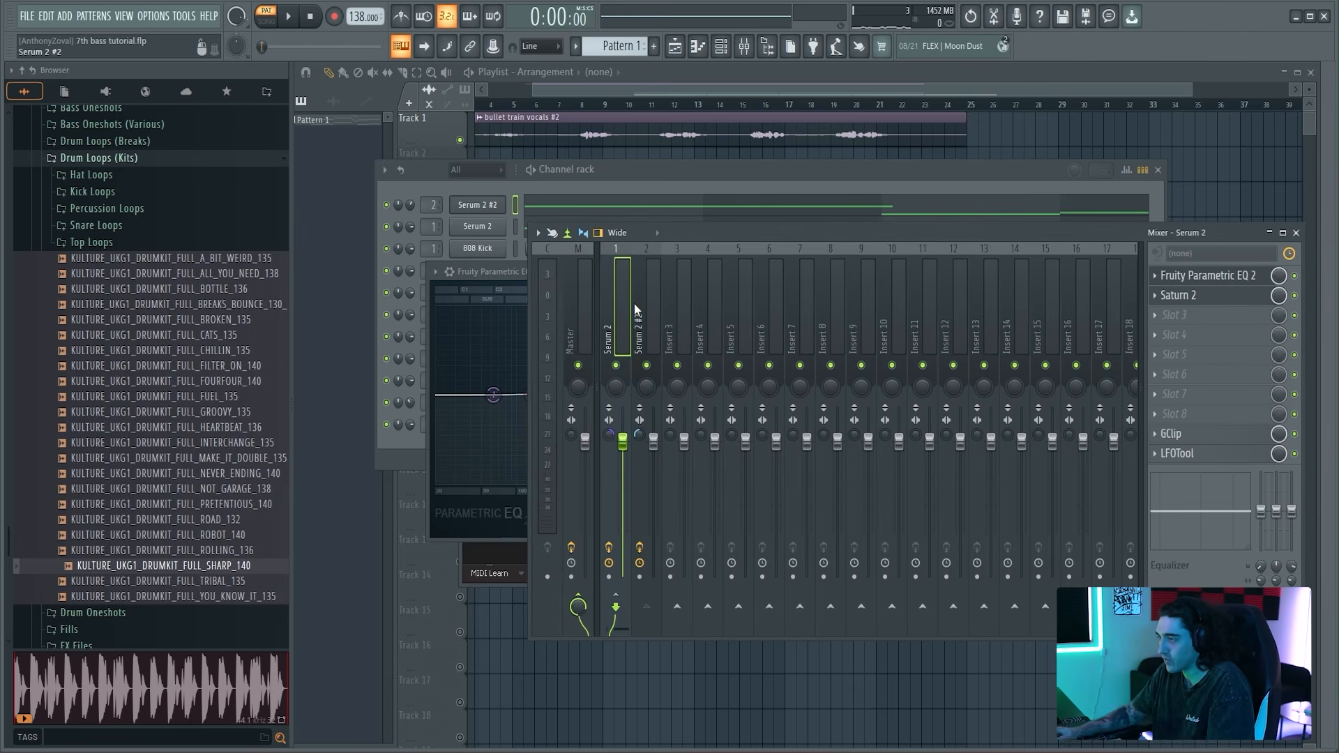
pyautogui.moveTo(627, 107); pyautogui.dragTo(603, 106)
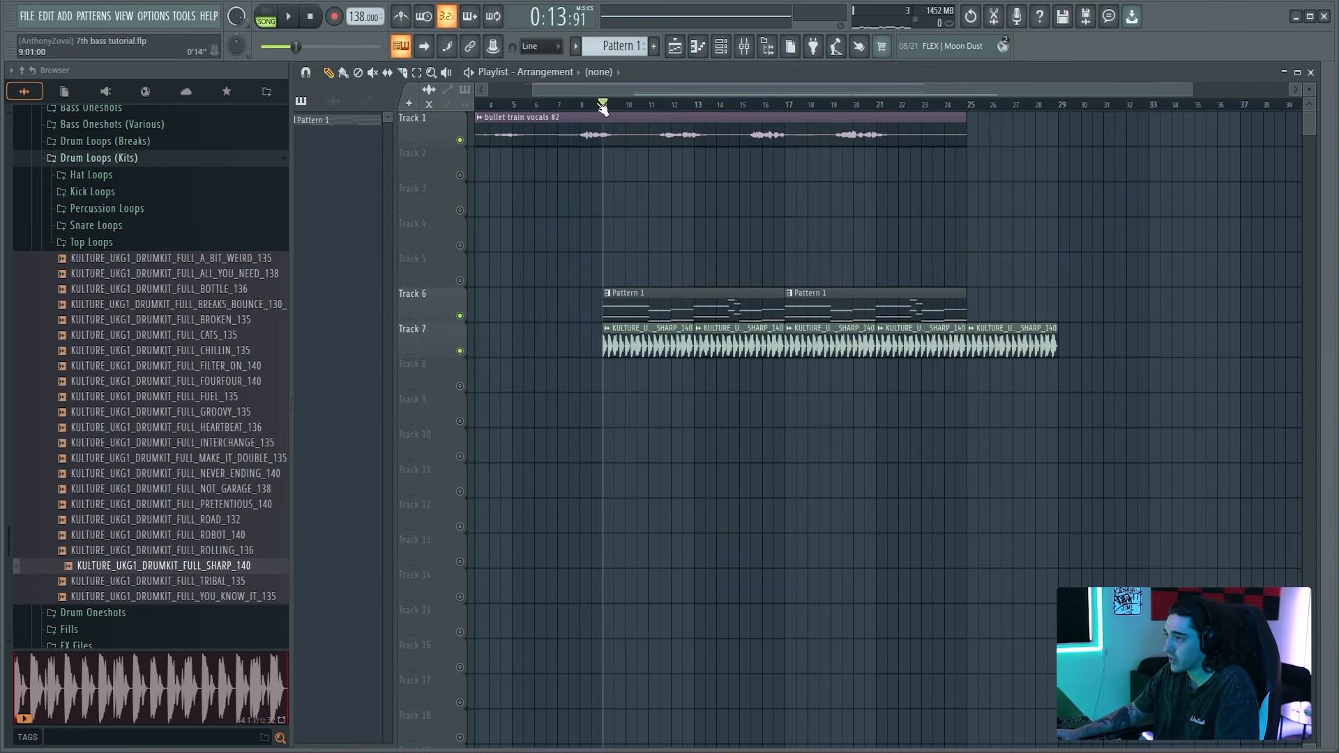
pyautogui.press('space')
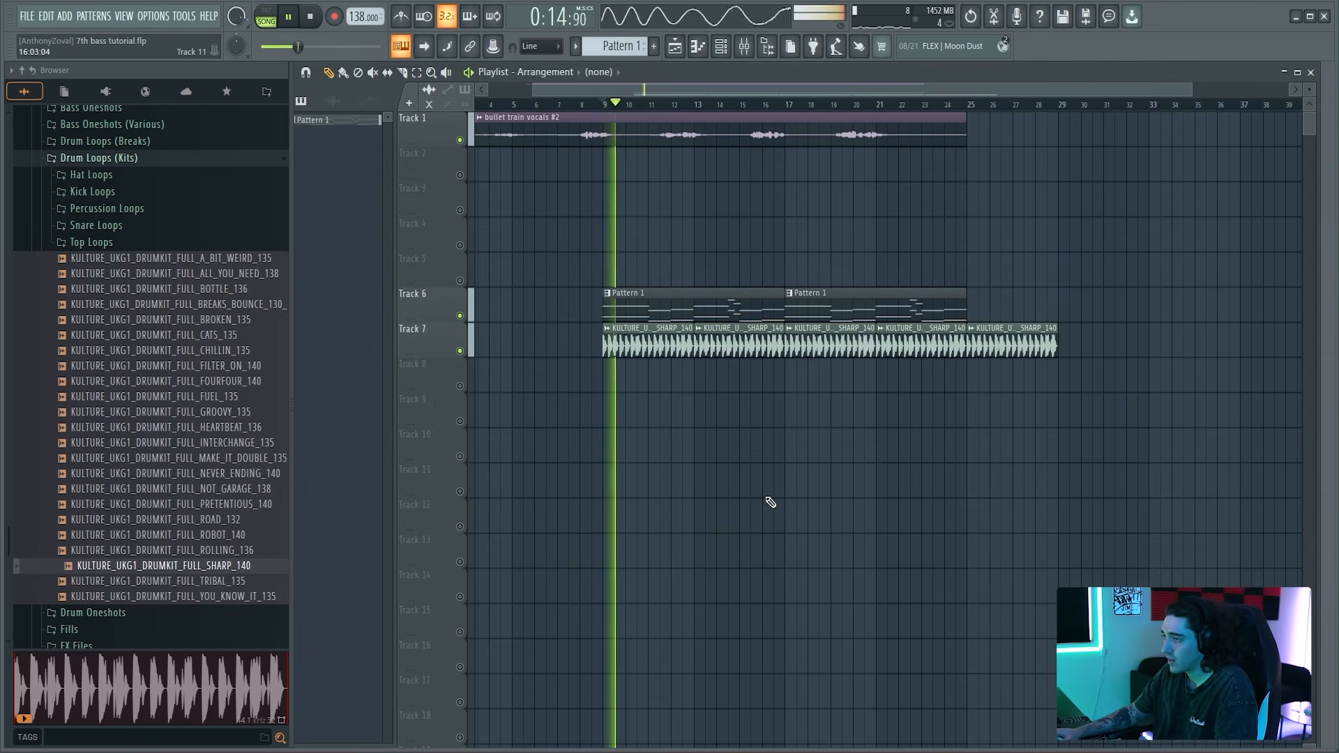
pyautogui.click(743, 47)
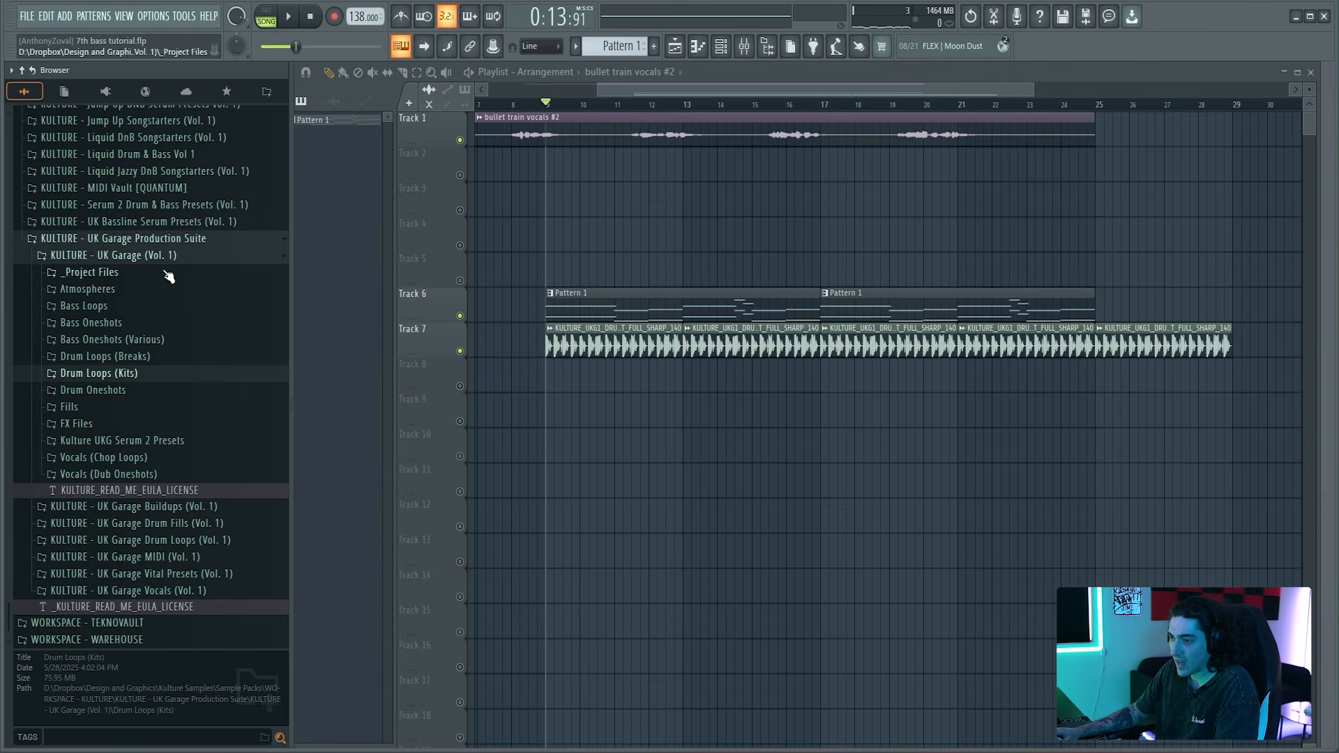
# Step: Collapse the KULTURE - UK Garage (Vol. 1) folder and delete all five SHARP_140 drum loop clips from Track 7
pyautogui.click(159, 258)
pyautogui.rightClick(656, 340)
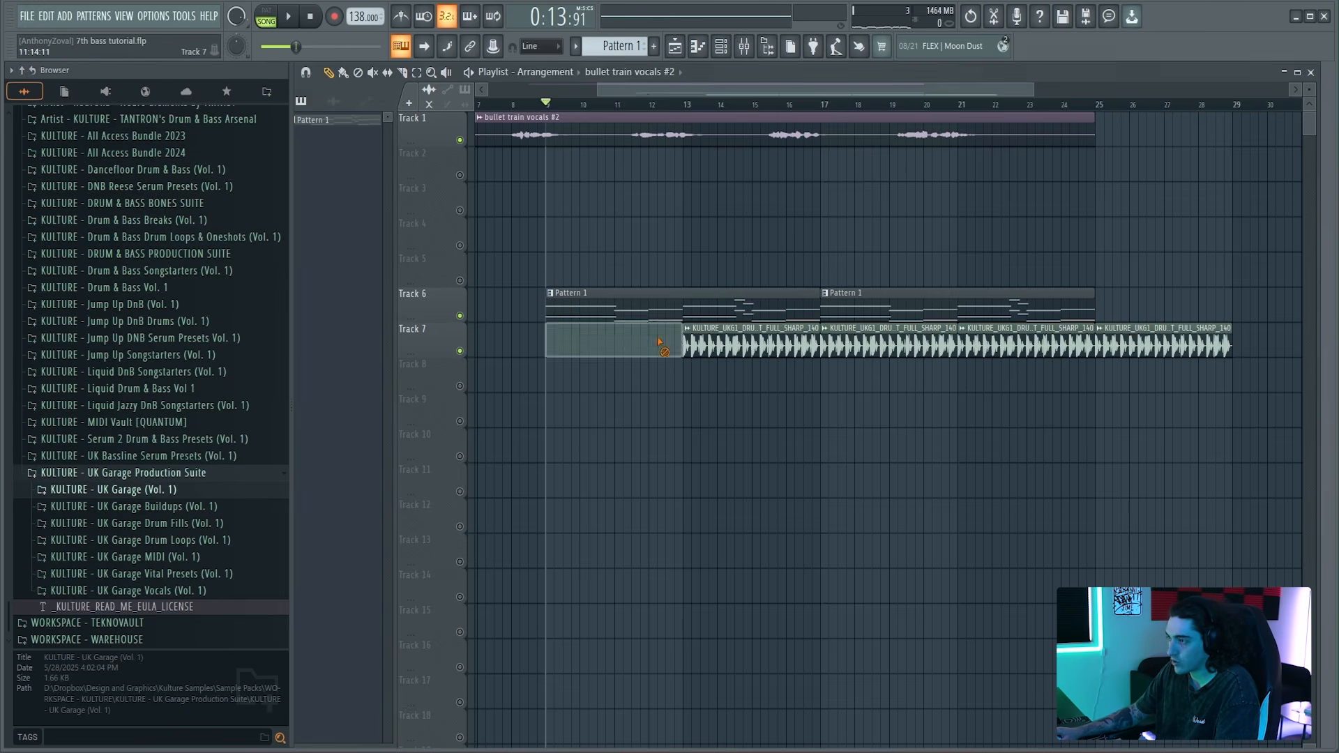
pyautogui.rightClick(751, 341)
pyautogui.rightClick(889, 343)
pyautogui.rightClick(1025, 345)
pyautogui.rightClick(1149, 349)
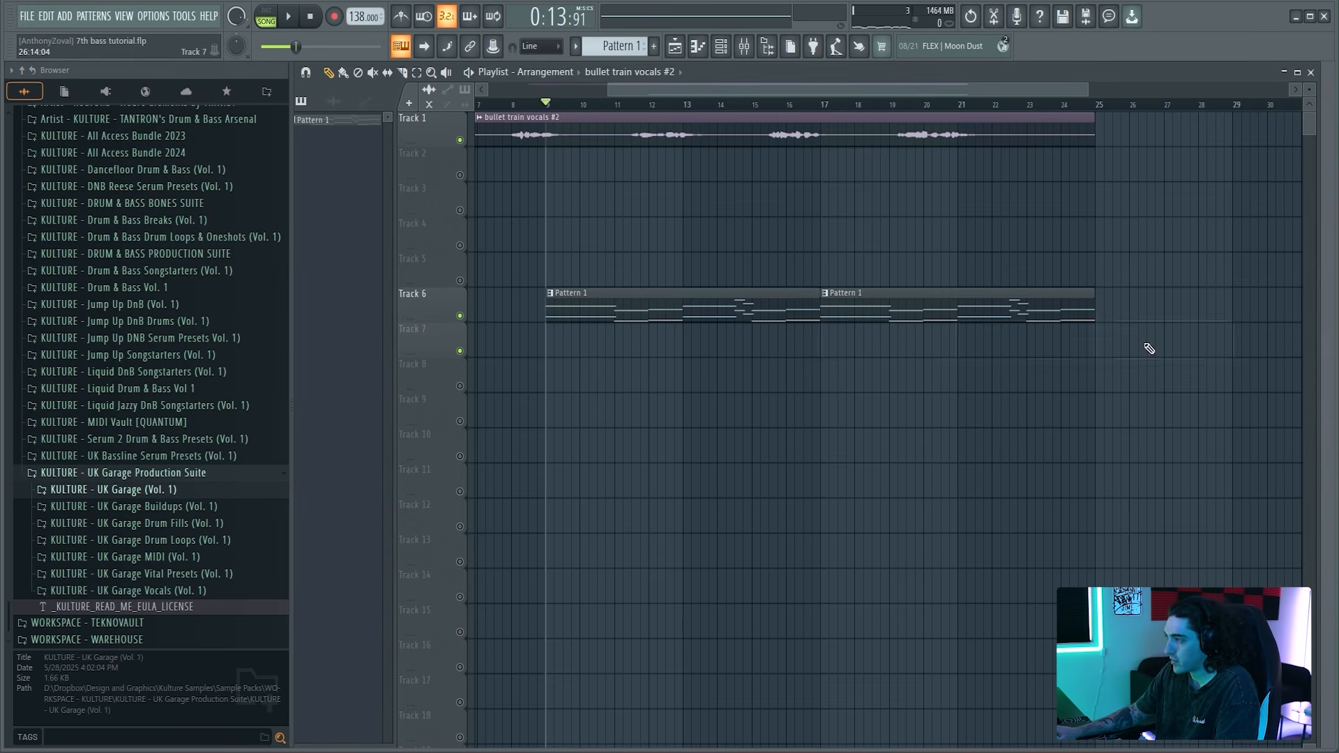
# Step: Find KULTURE_UKGD1_DRUMKIT_17_140 in the UK Garage Drum Loops (Vol. 1) kits and place it on Track 7 at bar 9
pyautogui.click(223, 545)
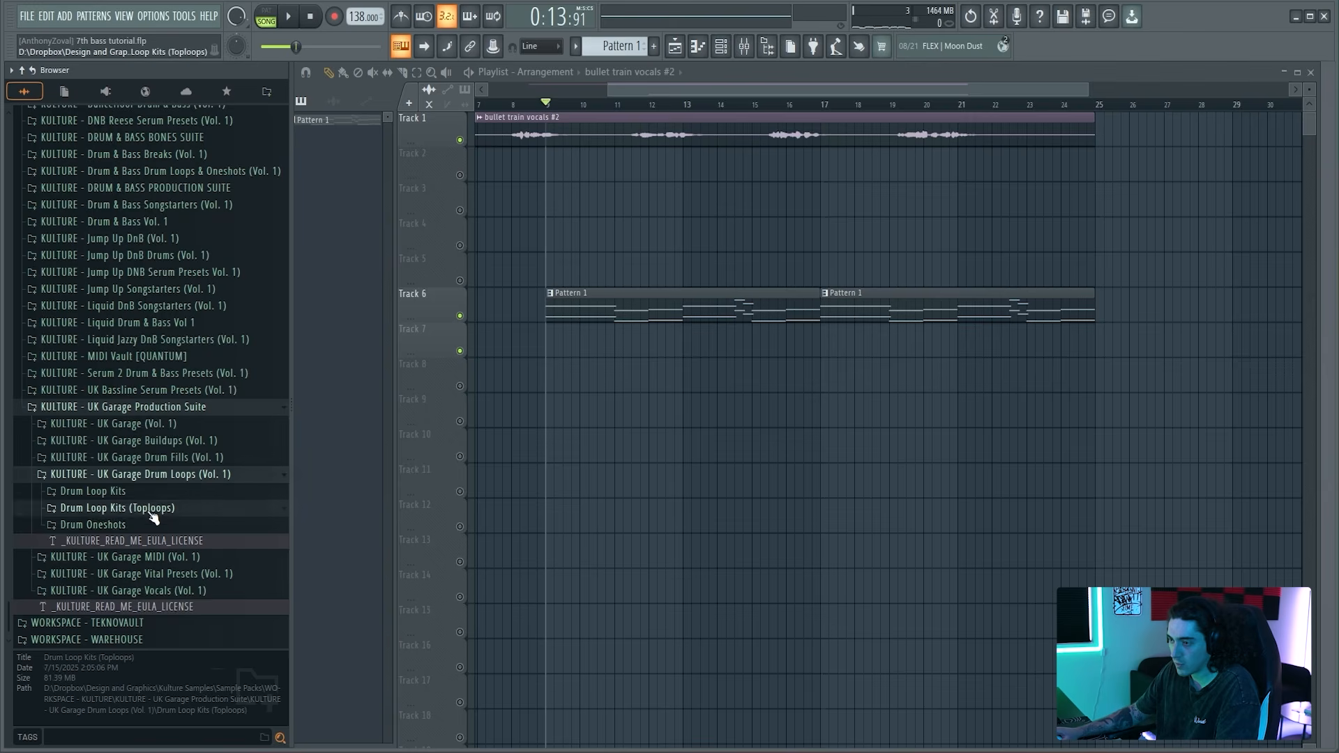
pyautogui.click(274, 509)
pyautogui.scroll(-5, 272, 511)
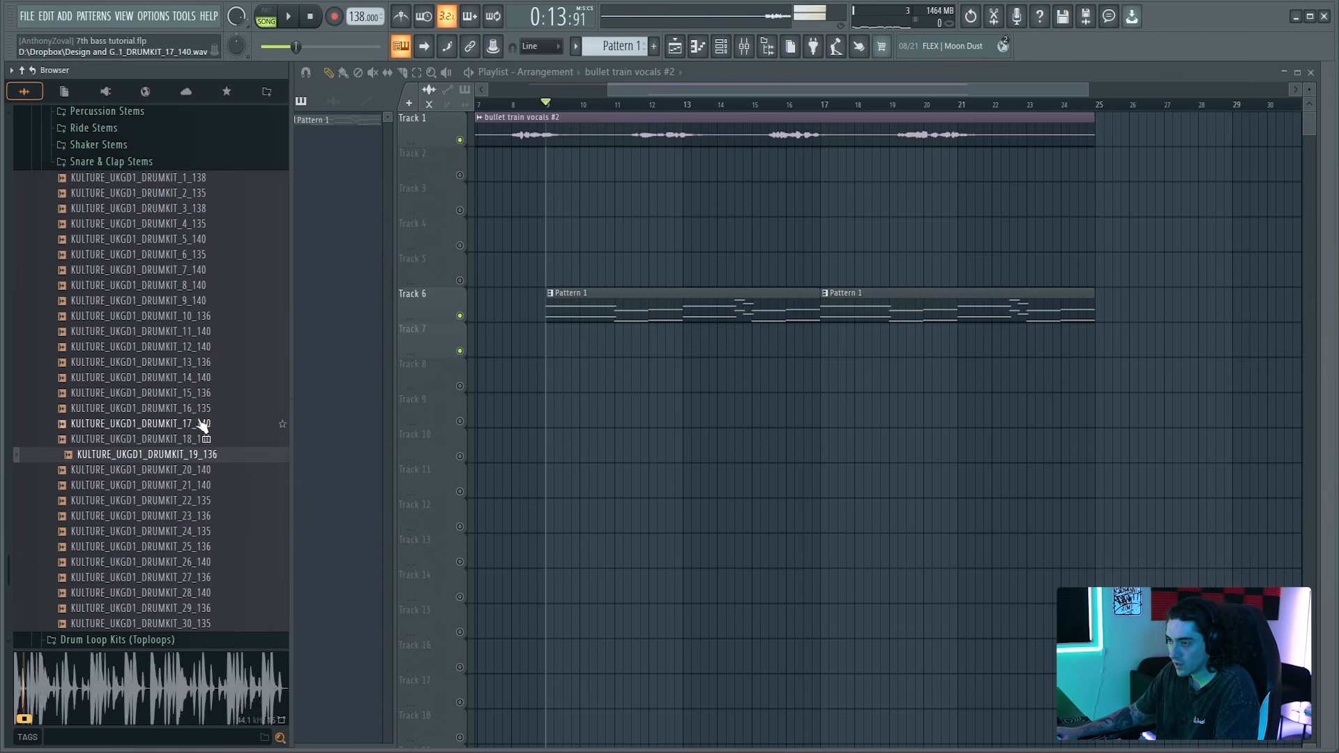
pyautogui.click(196, 425)
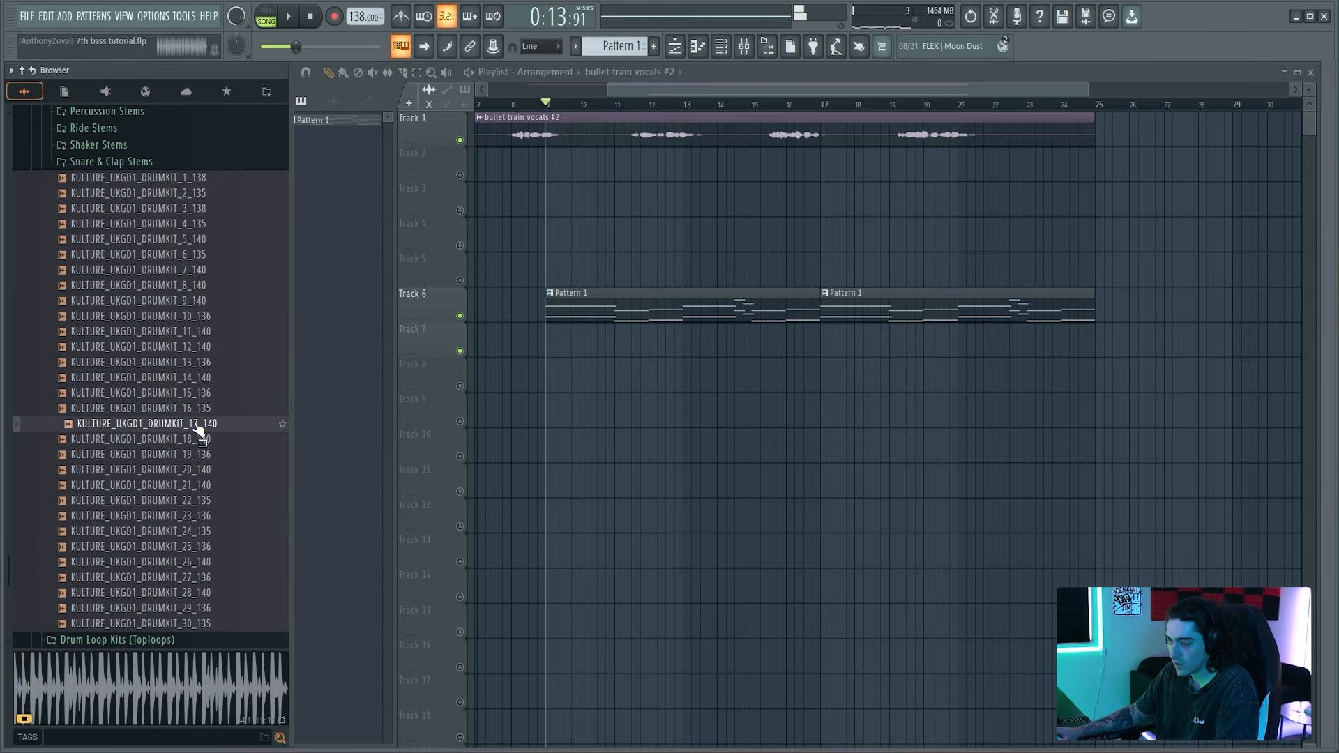
pyautogui.moveTo(170, 428); pyautogui.dragTo(658, 356)
# Step: Repeat the DRUMKIT_17_140 clip back to back on Track 7 up to bar 25 and audition the arrangement from bar 9
pyautogui.doubleClick(659, 343)
pyautogui.press('space')
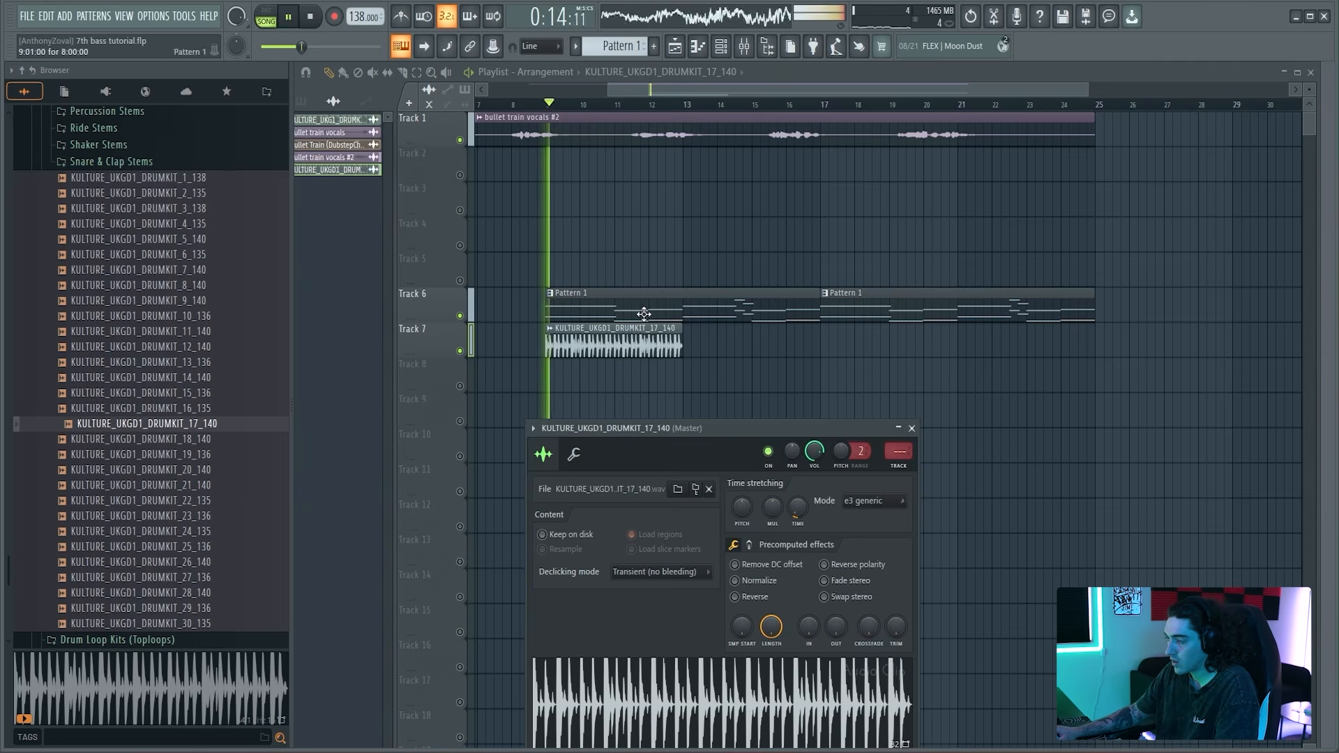
pyautogui.click(656, 337)
pyautogui.click(696, 347)
pyautogui.click(834, 343)
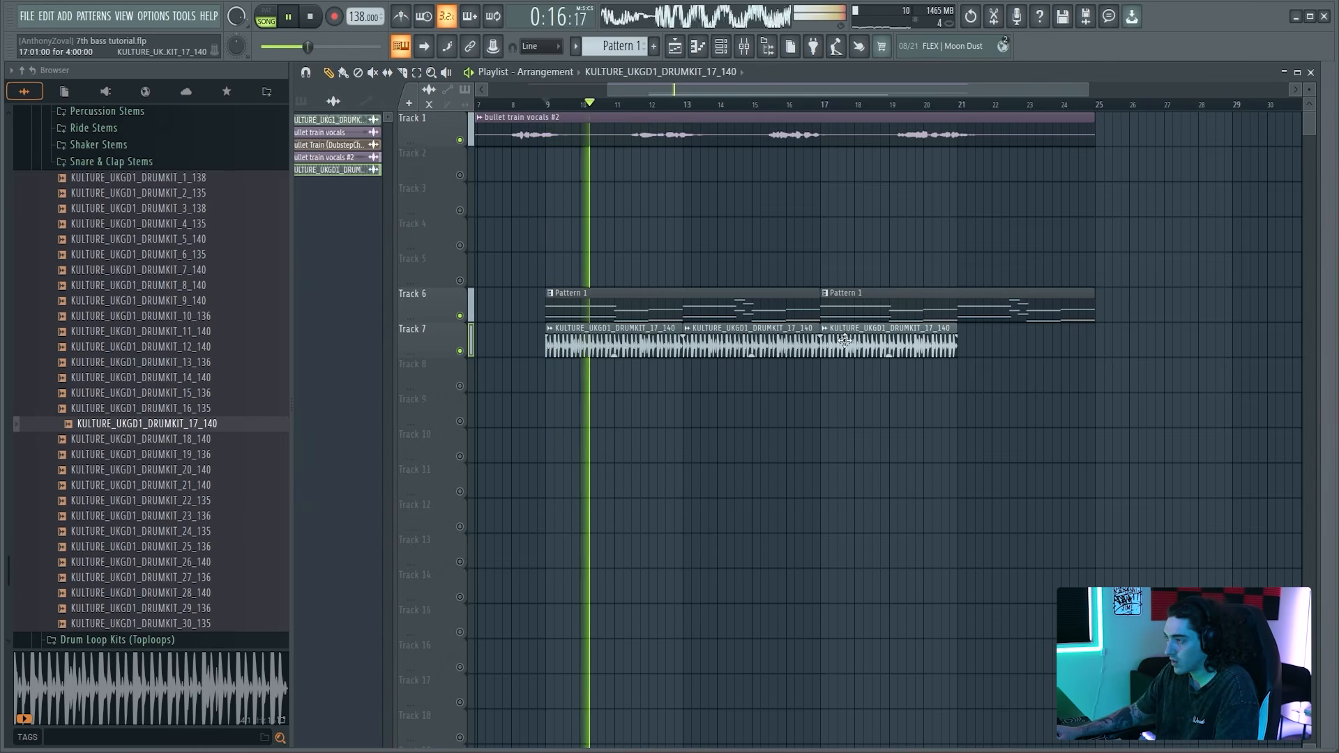
pyautogui.click(971, 344)
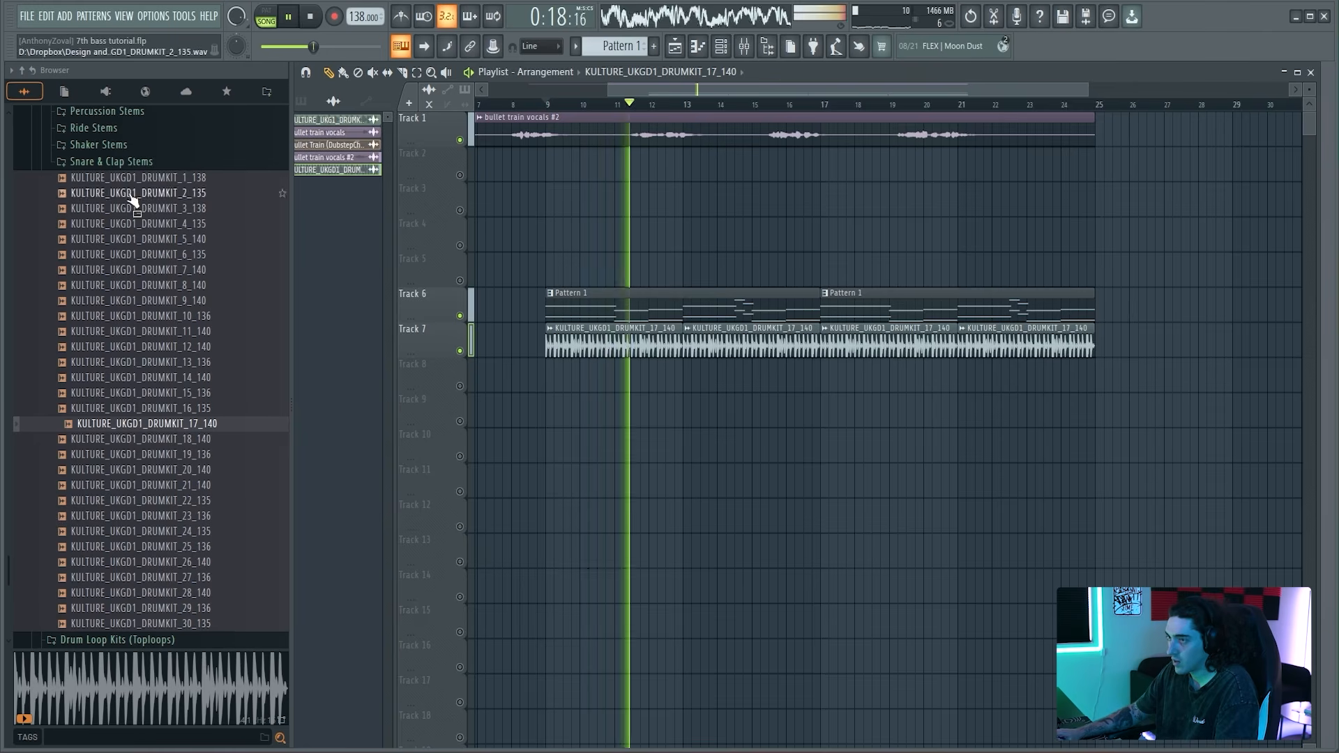
pyautogui.press('space')
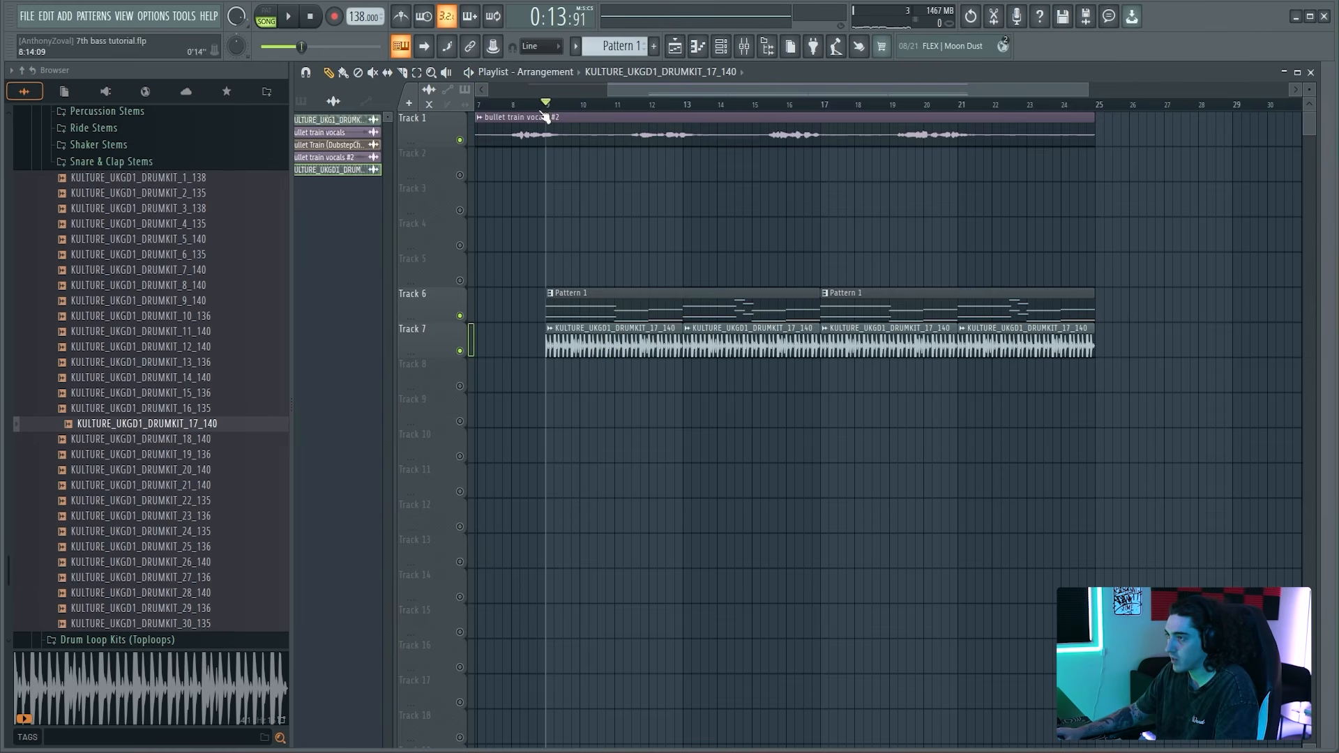
pyautogui.press('space')
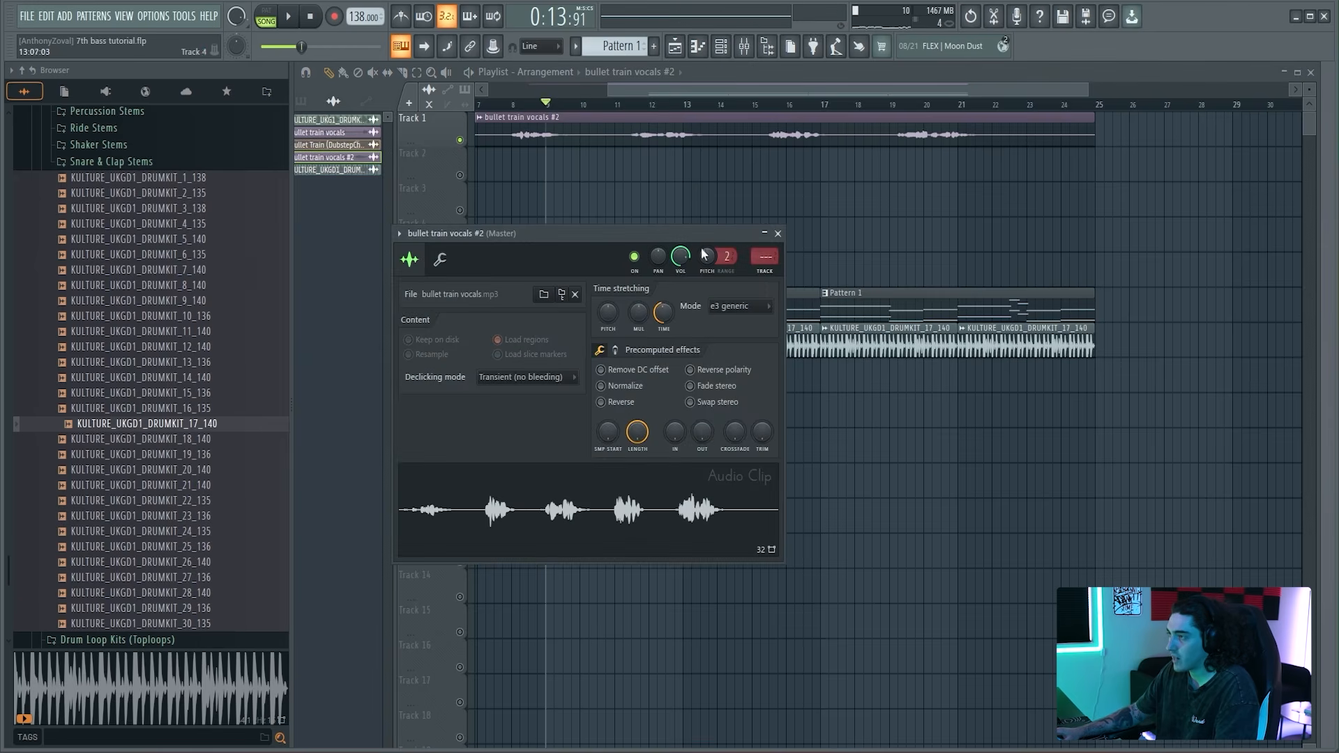
# Step: Route the bullet train vocals #2 channel to mixer track Insert 3
pyautogui.click(745, 46)
pyautogui.click(711, 299)
pyautogui.rightClick(712, 300)
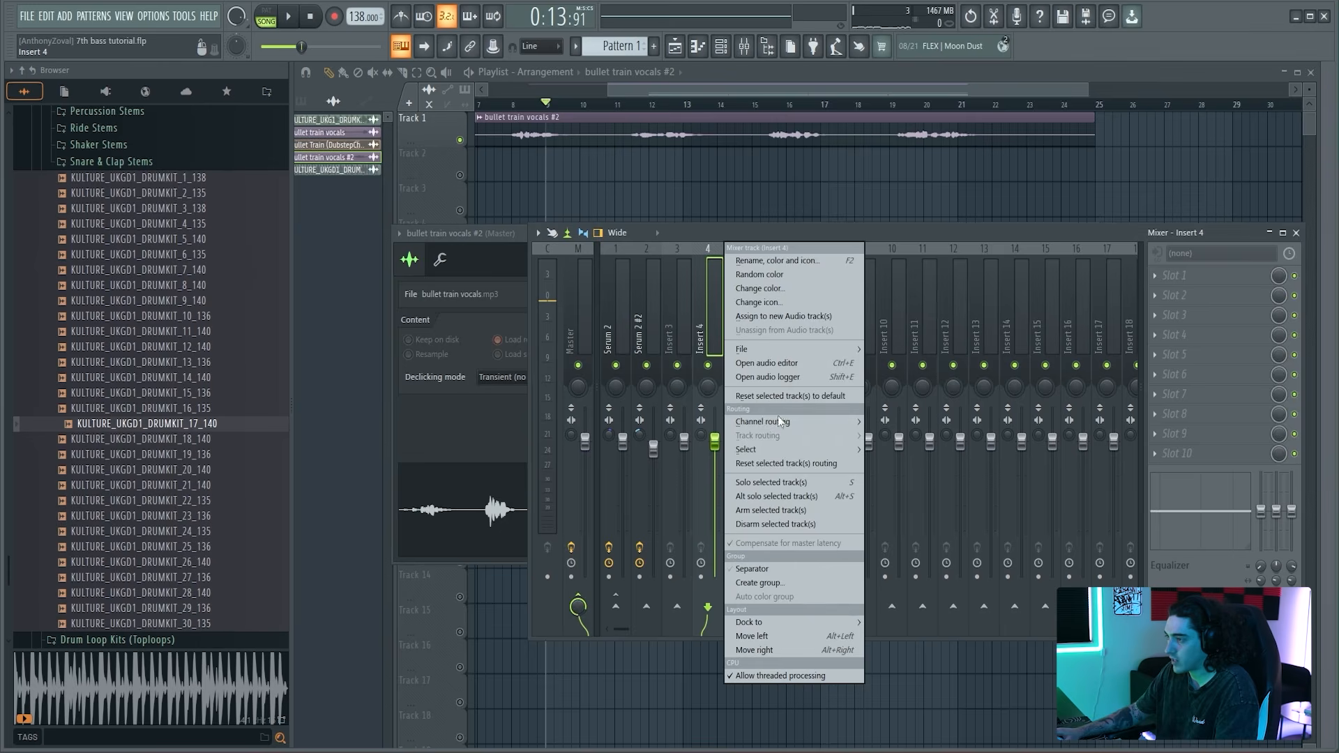
pyautogui.click(677, 333)
pyautogui.rightClick(676, 334)
pyautogui.moveTo(759, 421)
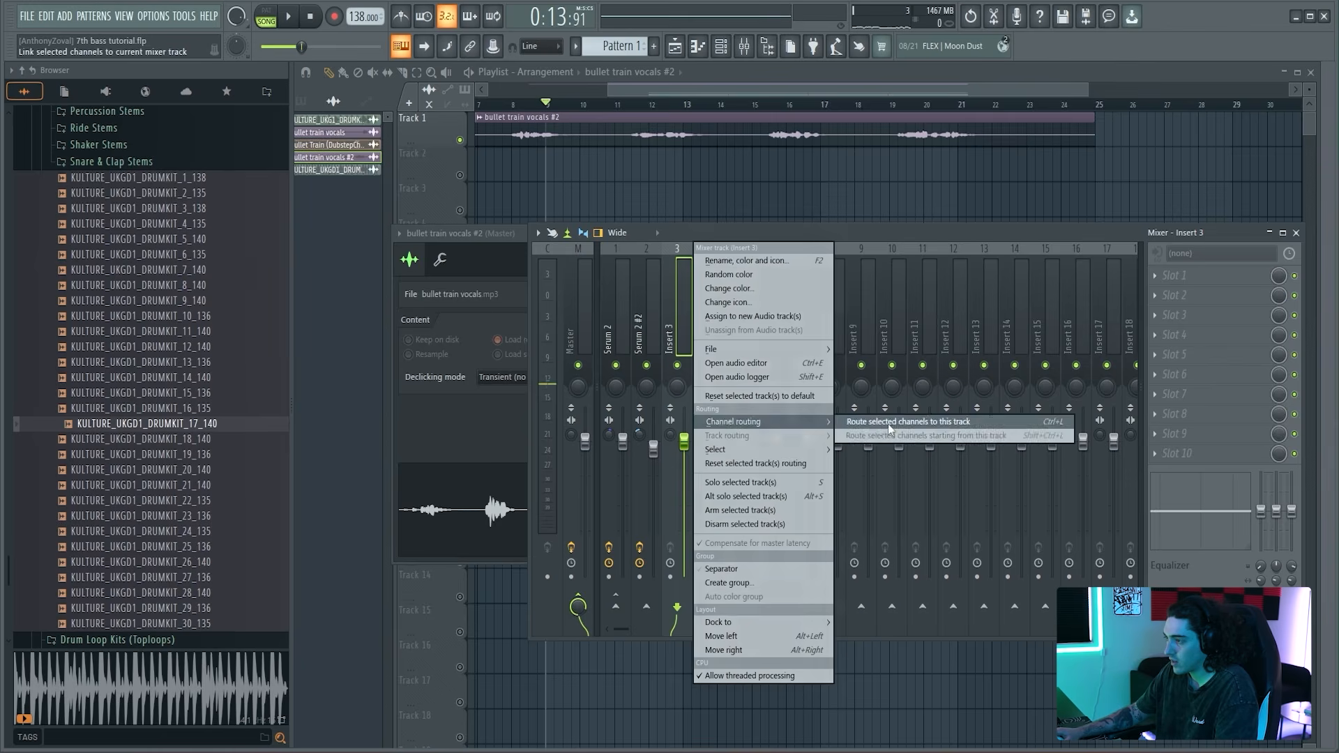
pyautogui.click(906, 422)
# Step: Load Fruity Parametric EQ 2 in slot 1 of the vocal track, raise its main level slightly and boost bands 5 and 6 during playback
pyautogui.click(1187, 279)
pyautogui.click(970, 206)
pyautogui.press('space')
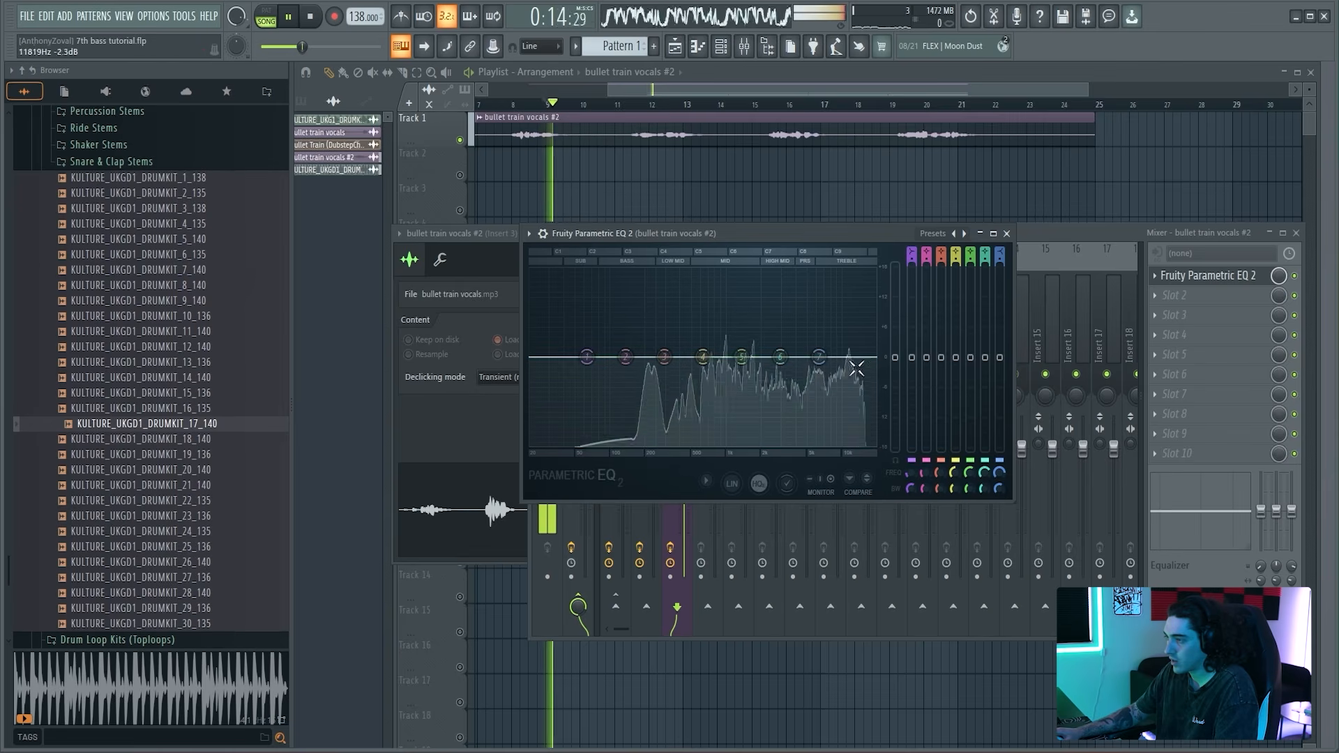
pyautogui.press('space')
pyautogui.moveTo(895, 357); pyautogui.dragTo(894, 347)
pyautogui.press('space')
pyautogui.moveTo(780, 357); pyautogui.dragTo(734, 343)
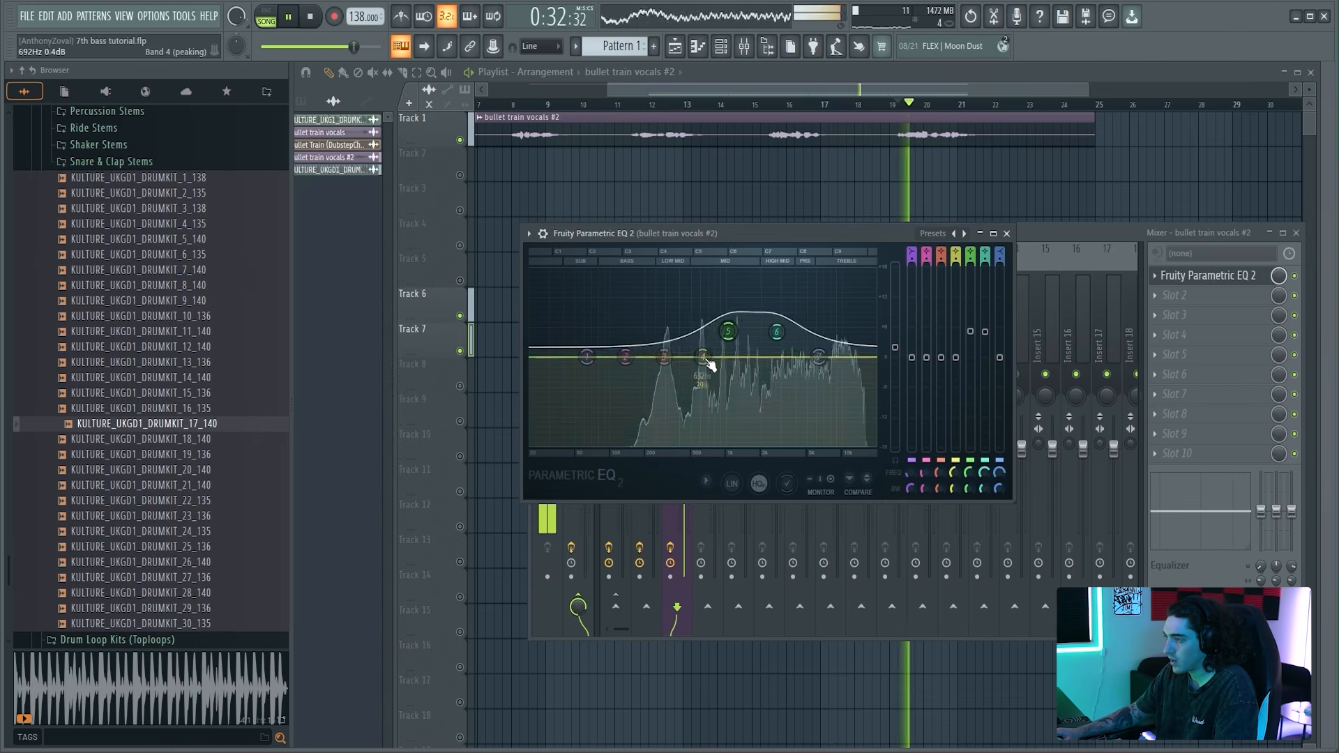
# Step: Boost EQ bands 3, 4 and 7 slightly and pull band 1 down to cut the vocal's low end while listening
pyautogui.moveTo(704, 358); pyautogui.dragTo(690, 345)
pyautogui.moveTo(820, 357); pyautogui.dragTo(822, 347)
pyautogui.moveTo(587, 357); pyautogui.dragTo(612, 412)
pyautogui.press('space')
pyautogui.press('space')
pyautogui.moveTo(664, 357); pyautogui.dragTo(666, 348)
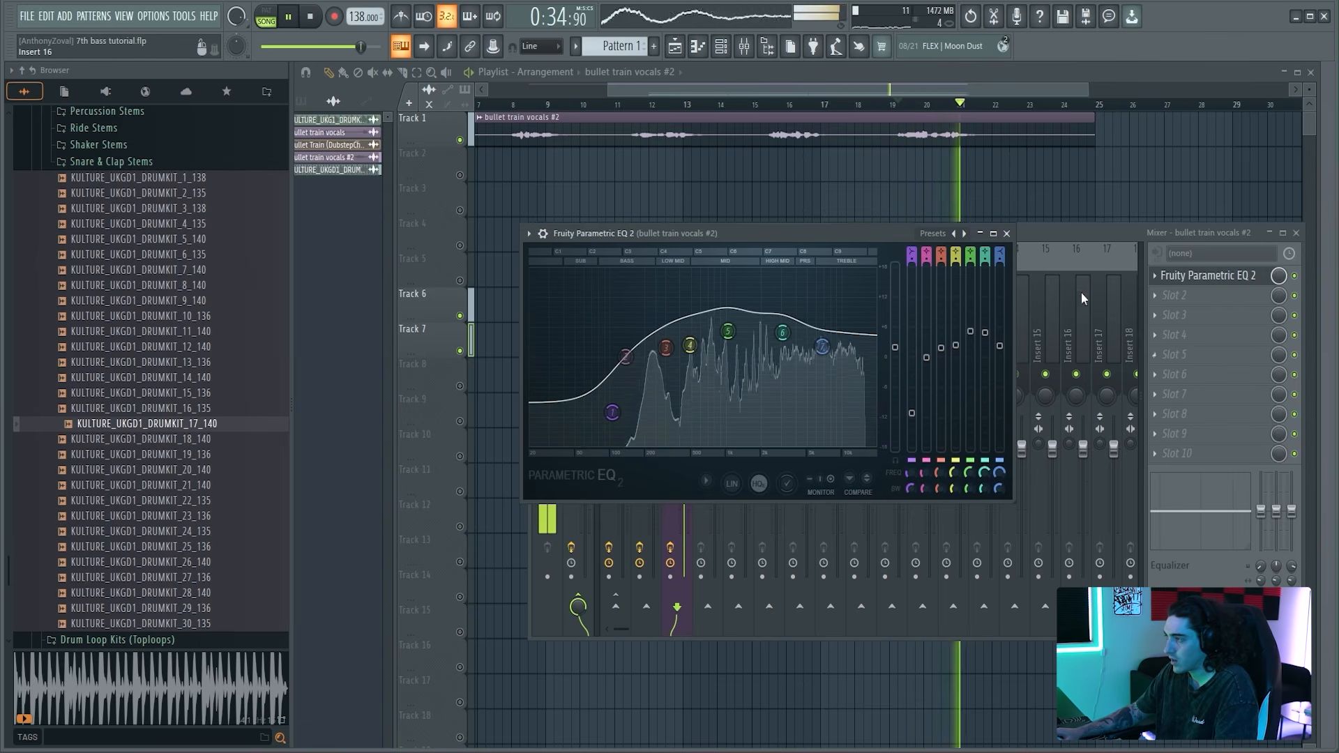
pyautogui.click(1073, 235)
pyautogui.press('space')
# Step: Add Soundgoodizer in slot 2 of the vocal track and audition it with the amount at 60%
pyautogui.click(1194, 293)
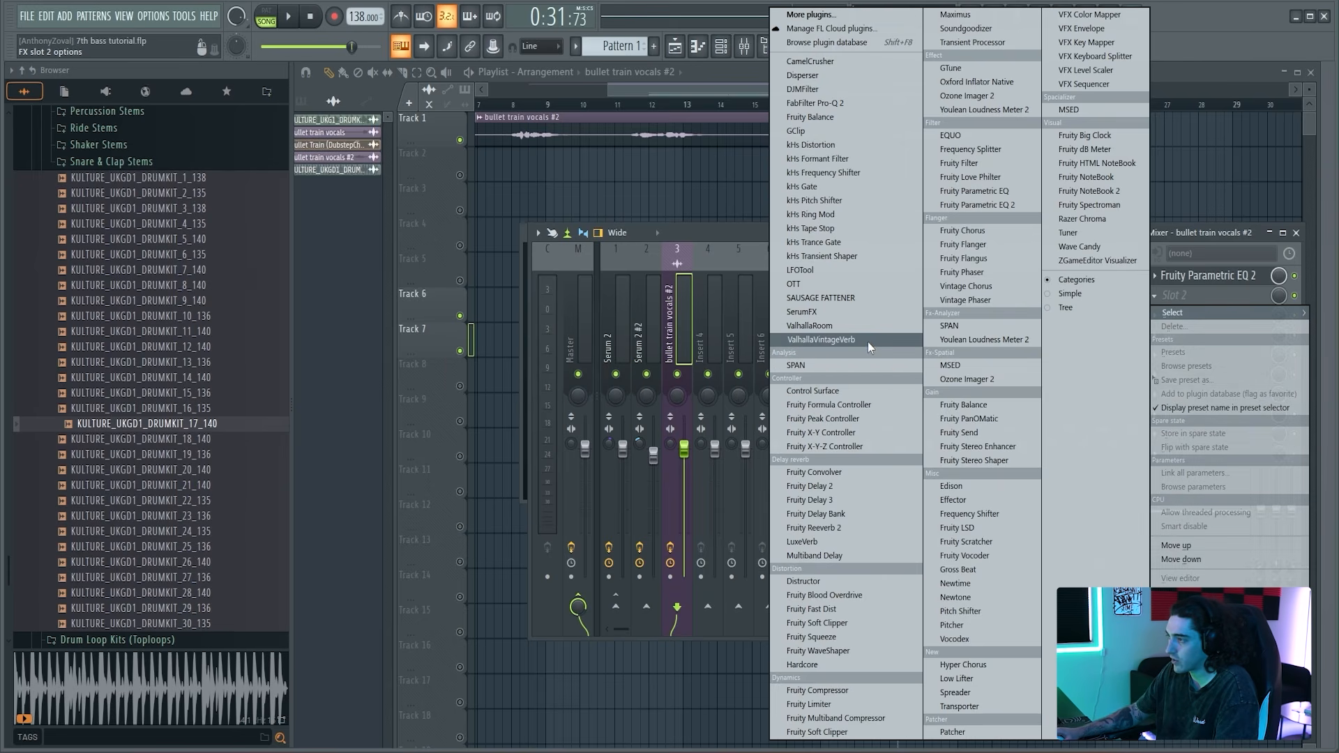
pyautogui.click(1008, 27)
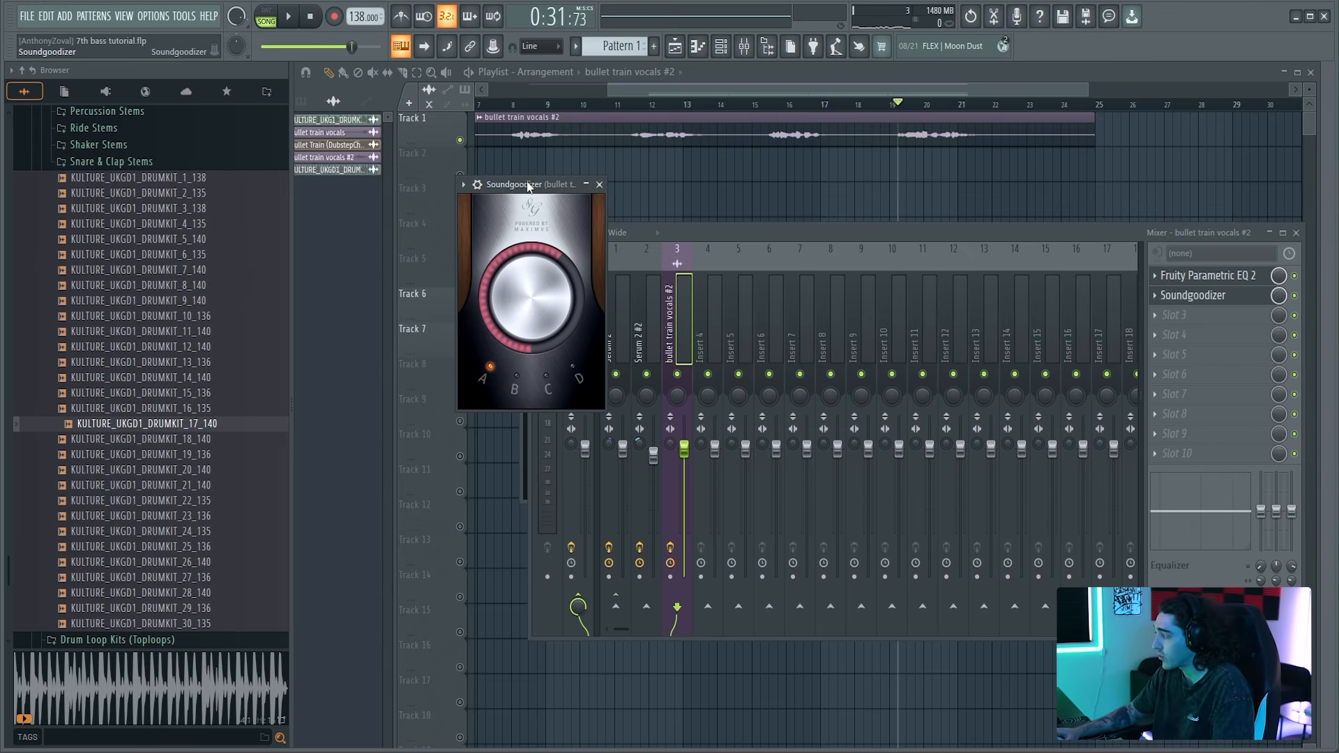
pyautogui.moveTo(520, 186); pyautogui.dragTo(547, 208)
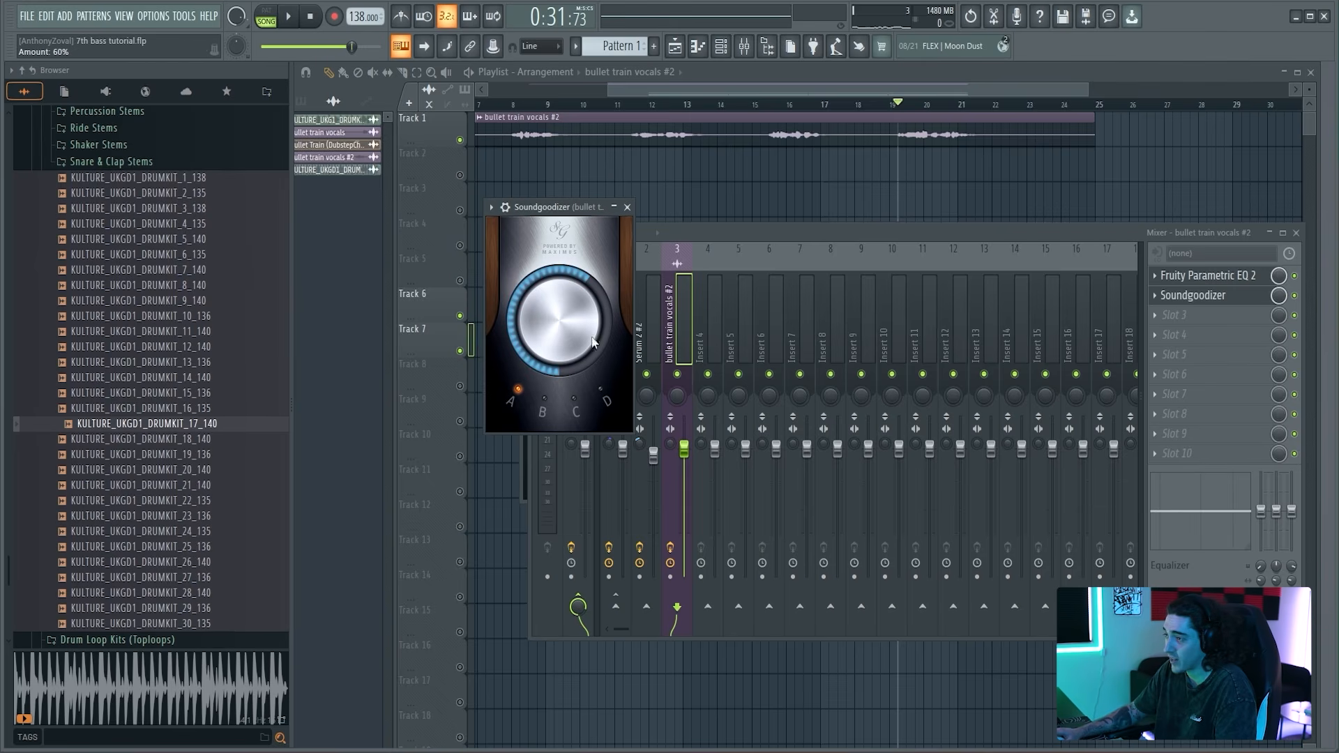
pyautogui.press('space')
pyautogui.moveTo(572, 346); pyautogui.dragTo(570, 357)
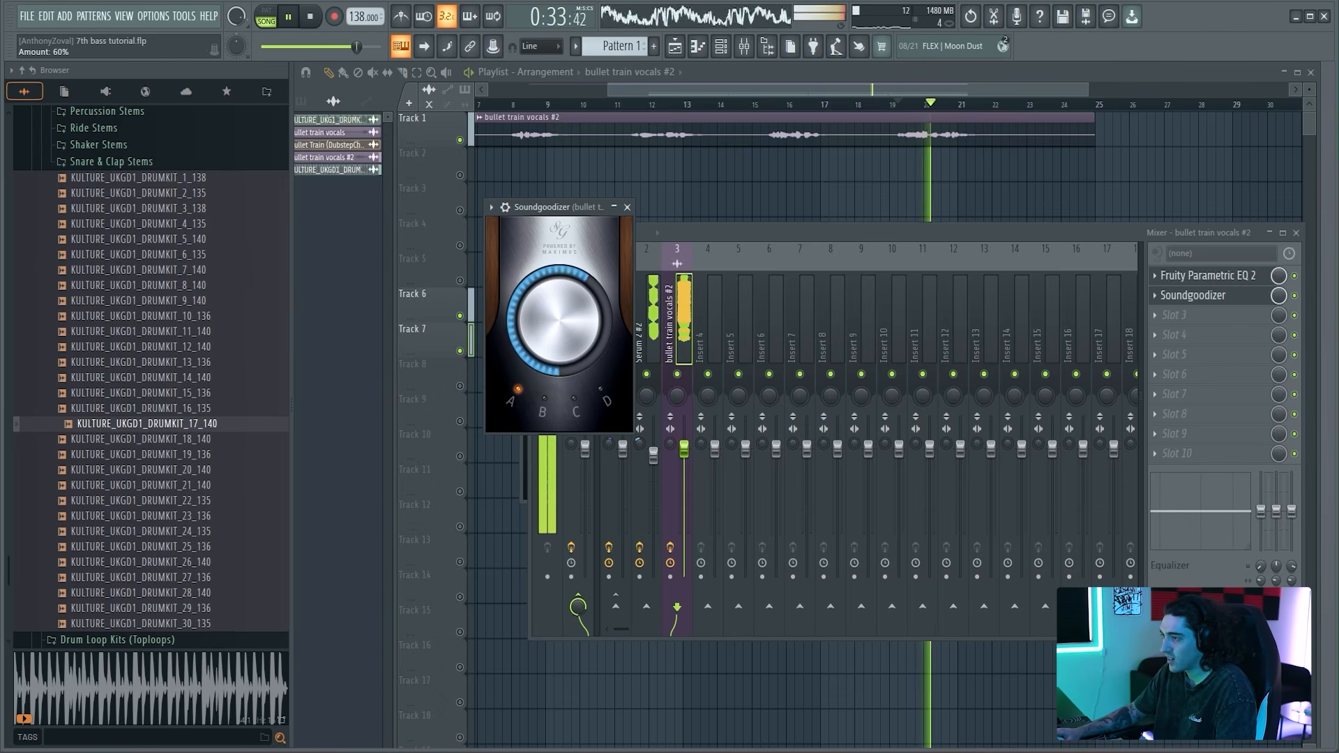
pyautogui.click(797, 231)
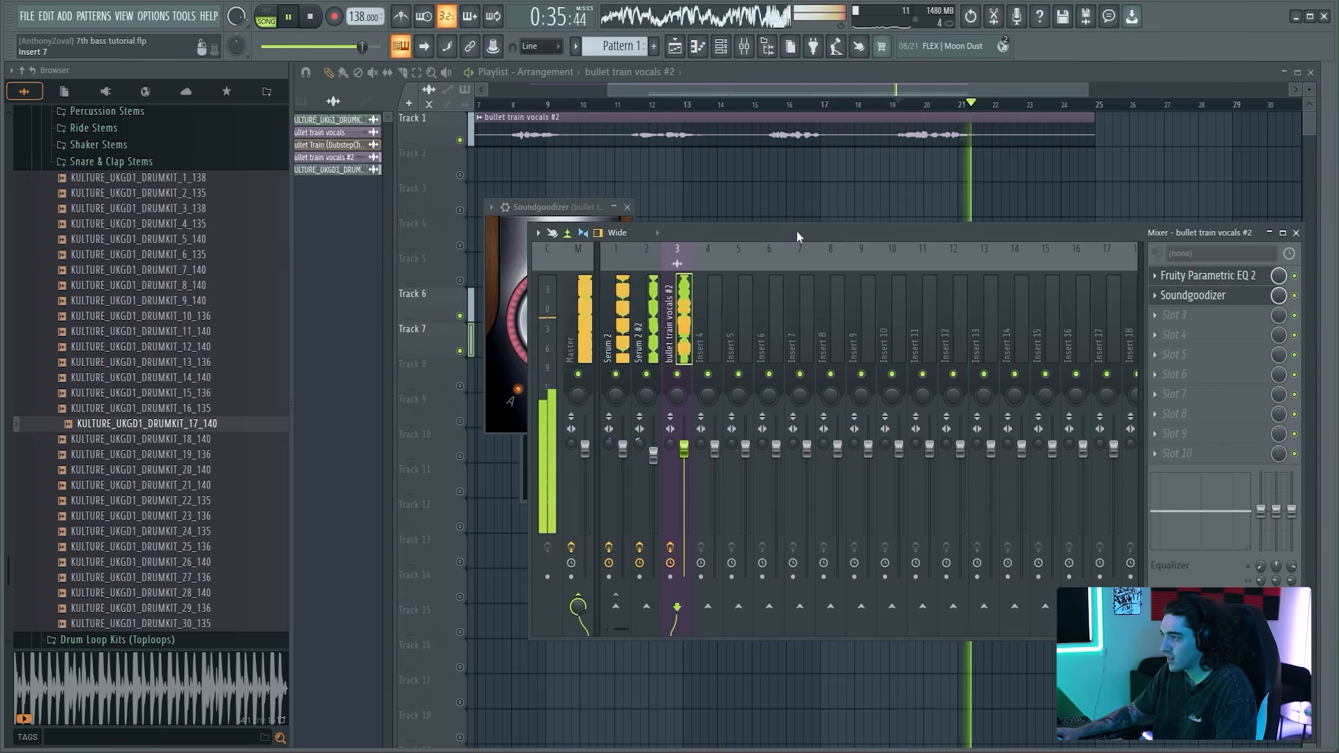
# Step: Stop playback and load GClip in slot 10 of the bullet train vocals #2 track
pyautogui.press('space')
pyautogui.click(1157, 452)
pyautogui.moveTo(1172, 411)
pyautogui.click(812, 132)
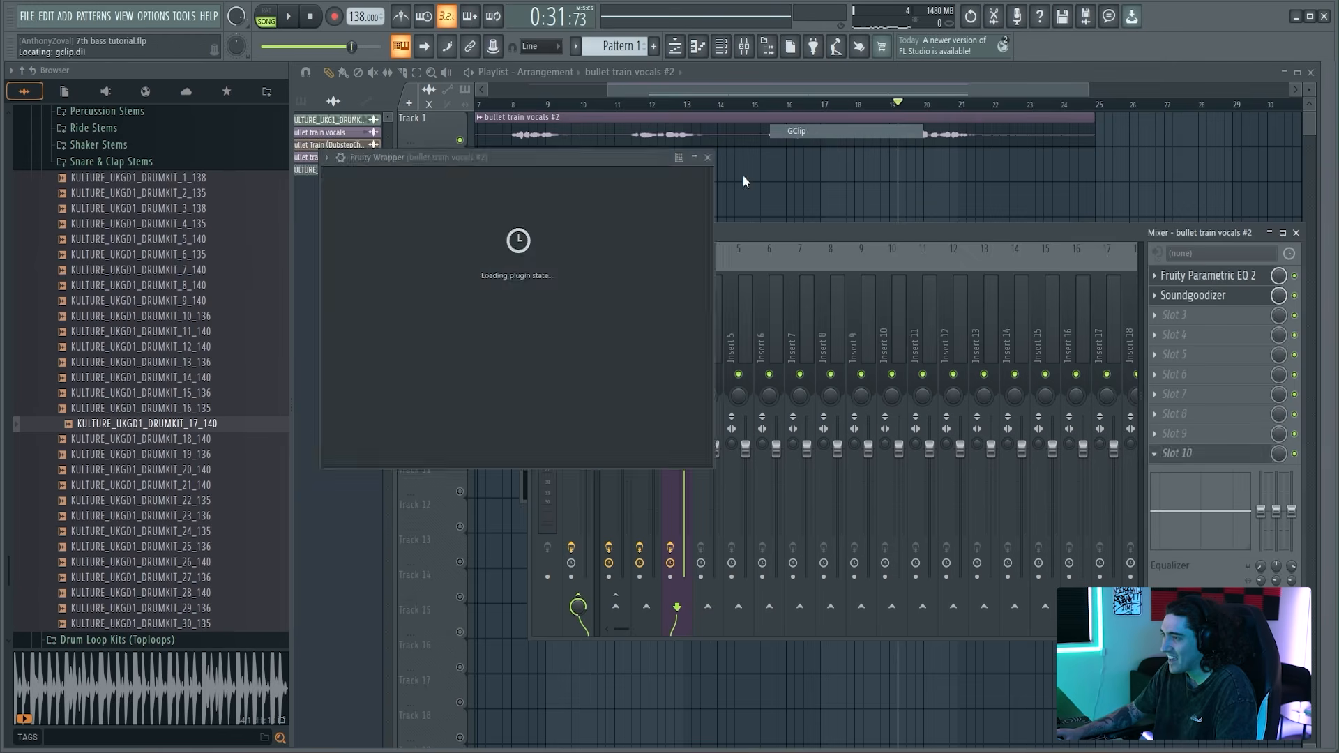
# Step: Try Soundgoodizer modes B and C on the vocals during playback, and go back to mode A
pyautogui.moveTo(568, 207); pyautogui.dragTo(614, 241)
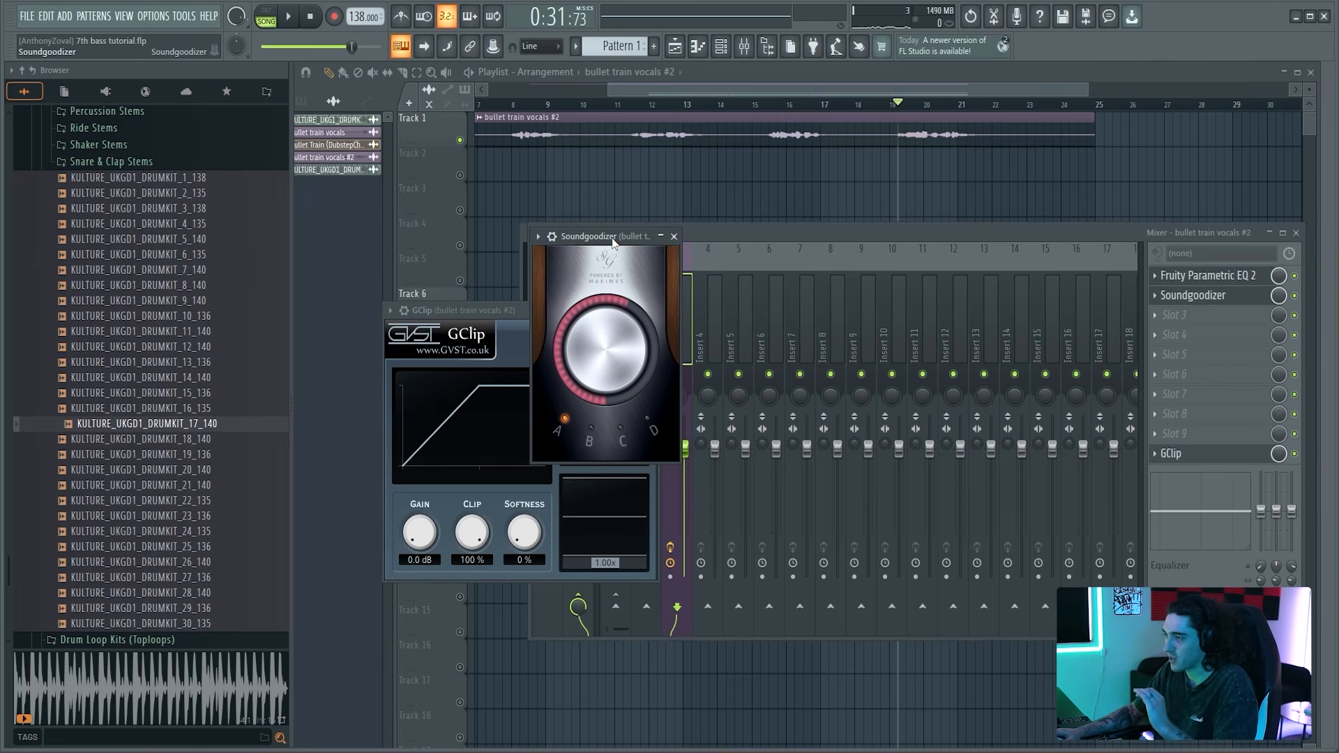
pyautogui.press('space')
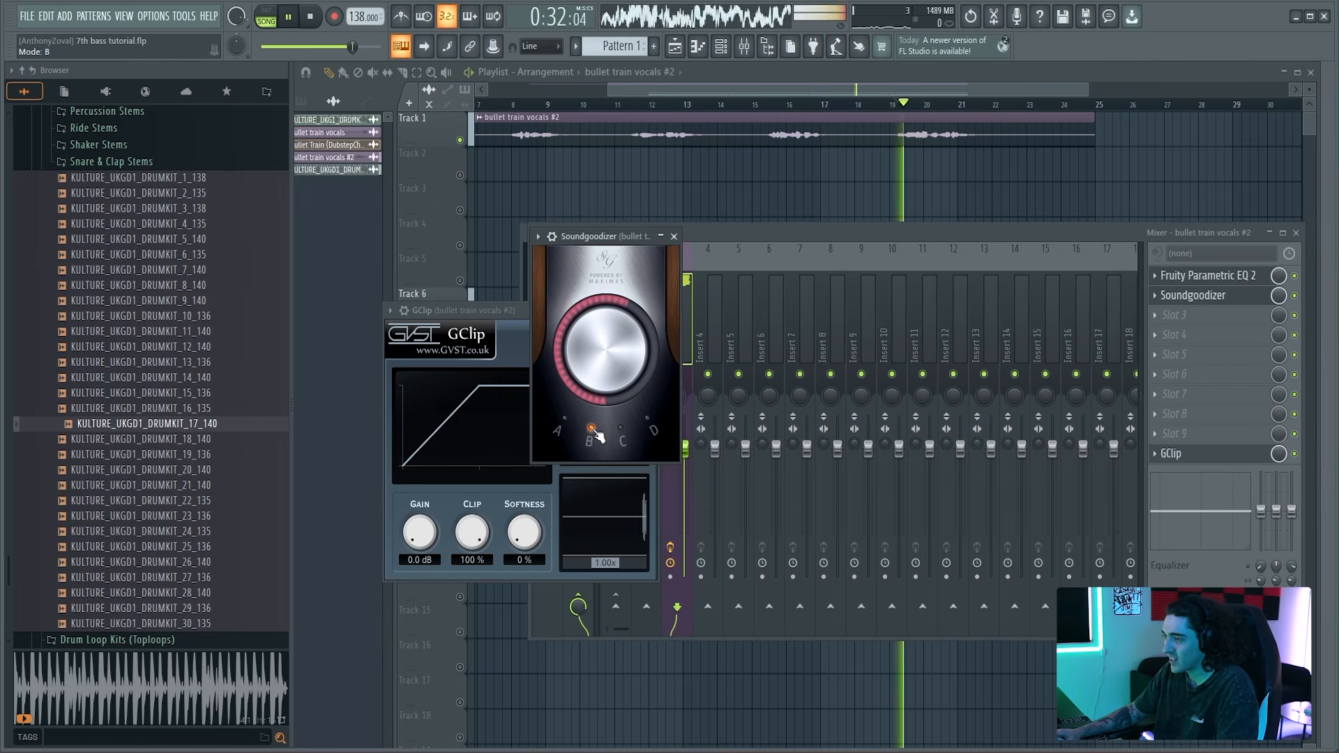
pyautogui.click(622, 441)
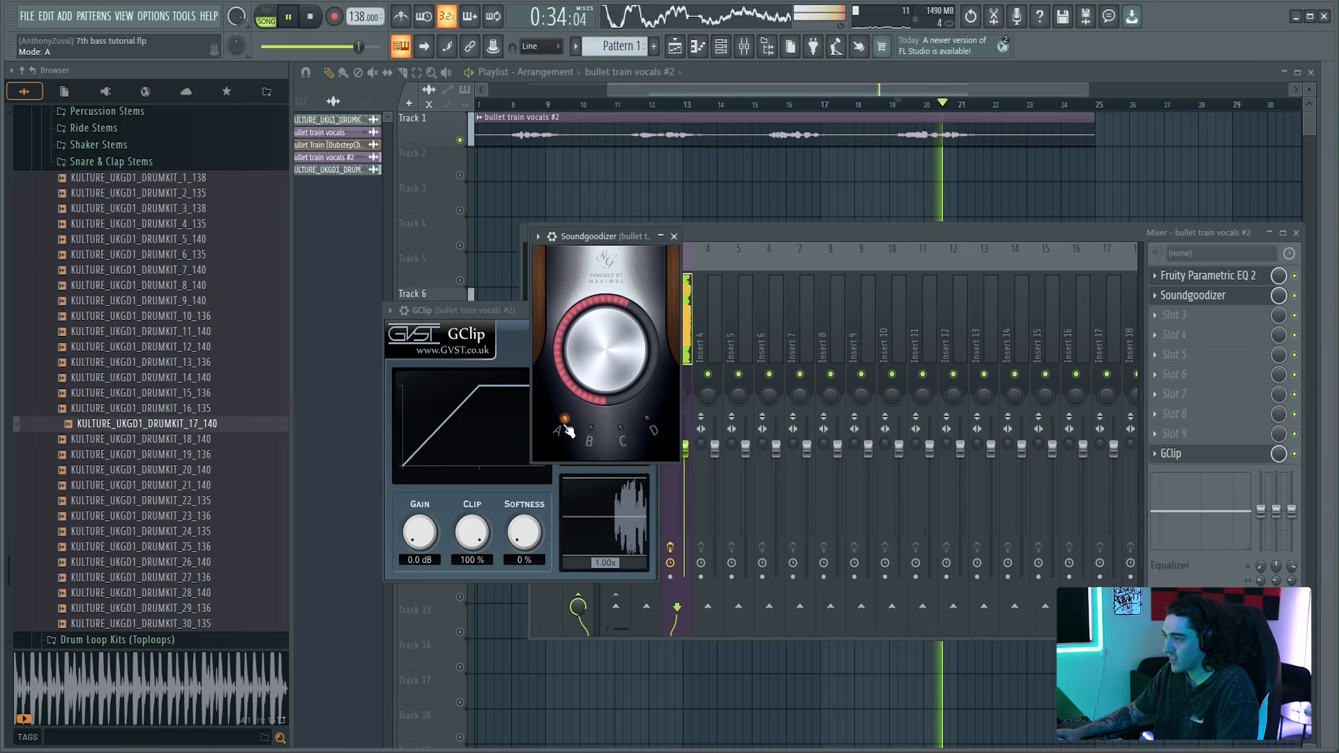
pyautogui.moveTo(762, 228); pyautogui.dragTo(732, 224)
pyautogui.press('space')
# Step: Add Saturn 2 in slot 3 of the vocal track and raise its Warm Tape drive and output level
pyautogui.click(1166, 311)
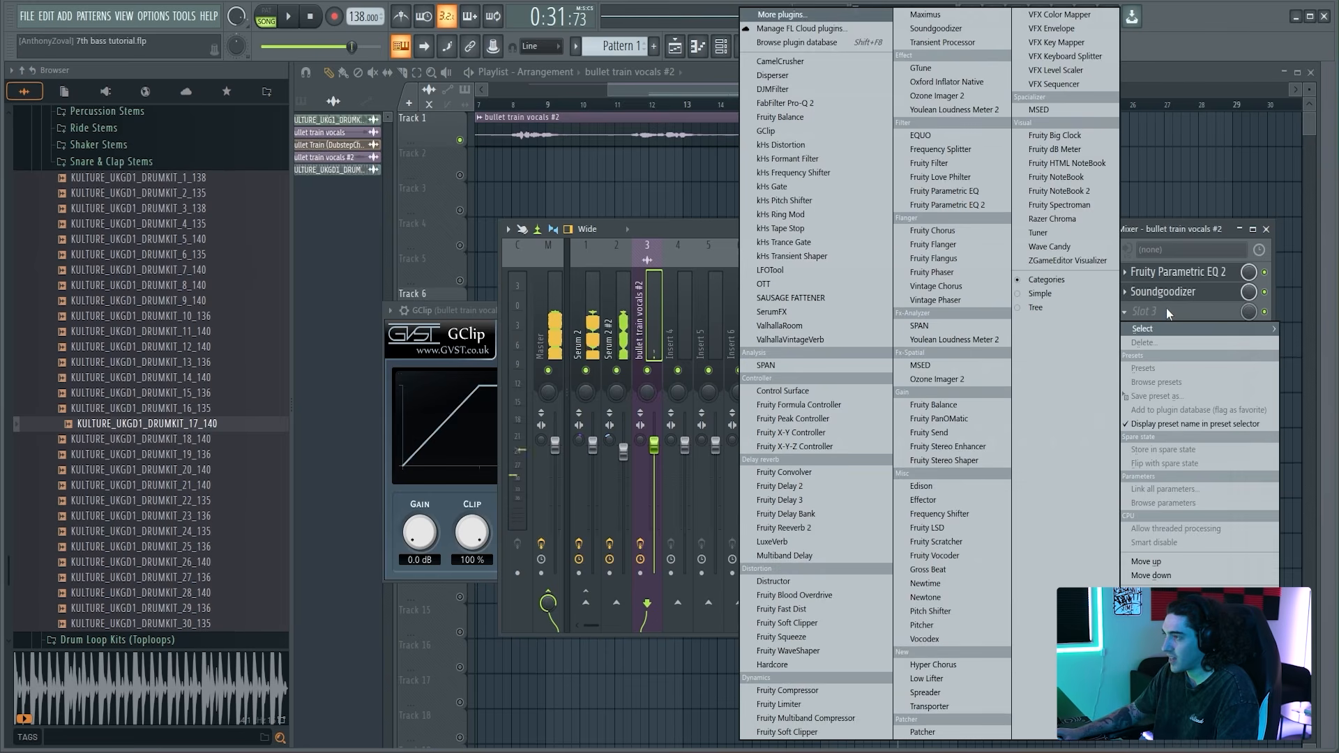
pyautogui.click(835, 14)
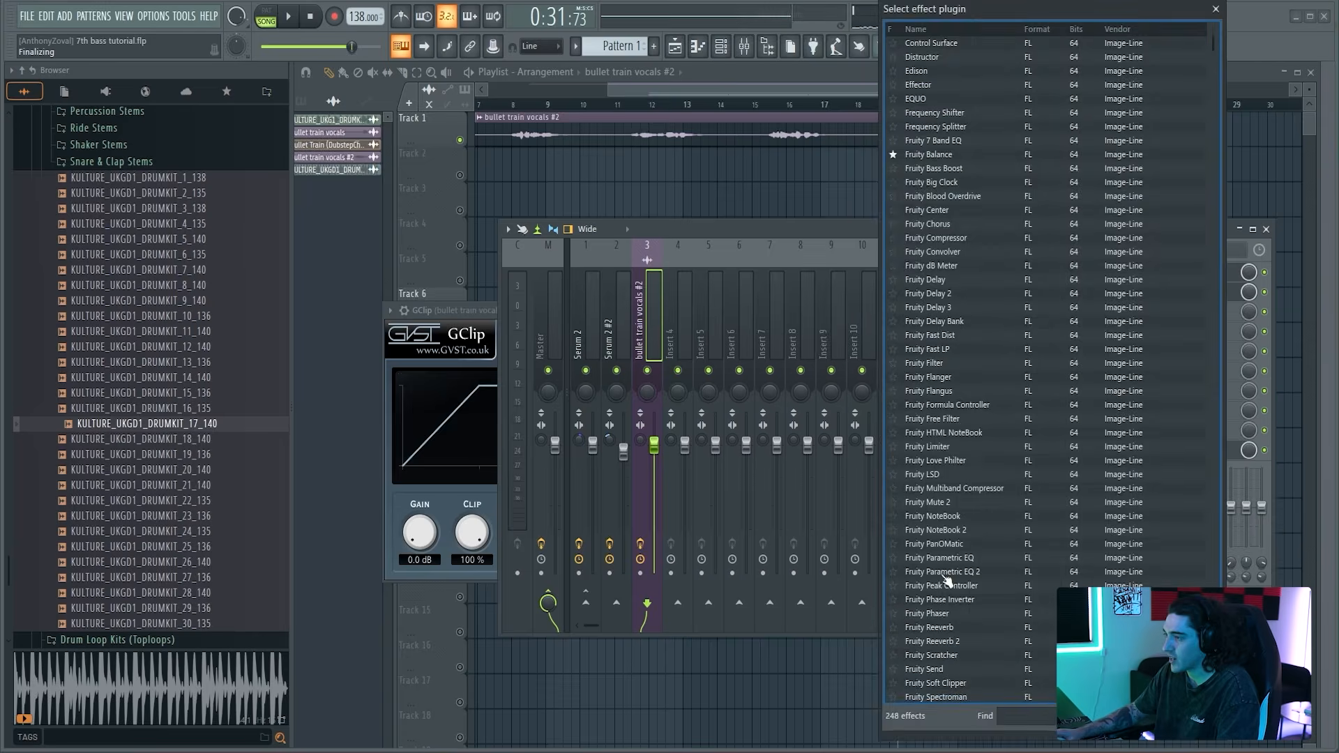
pyautogui.click(1041, 724)
pyautogui.write('sat')
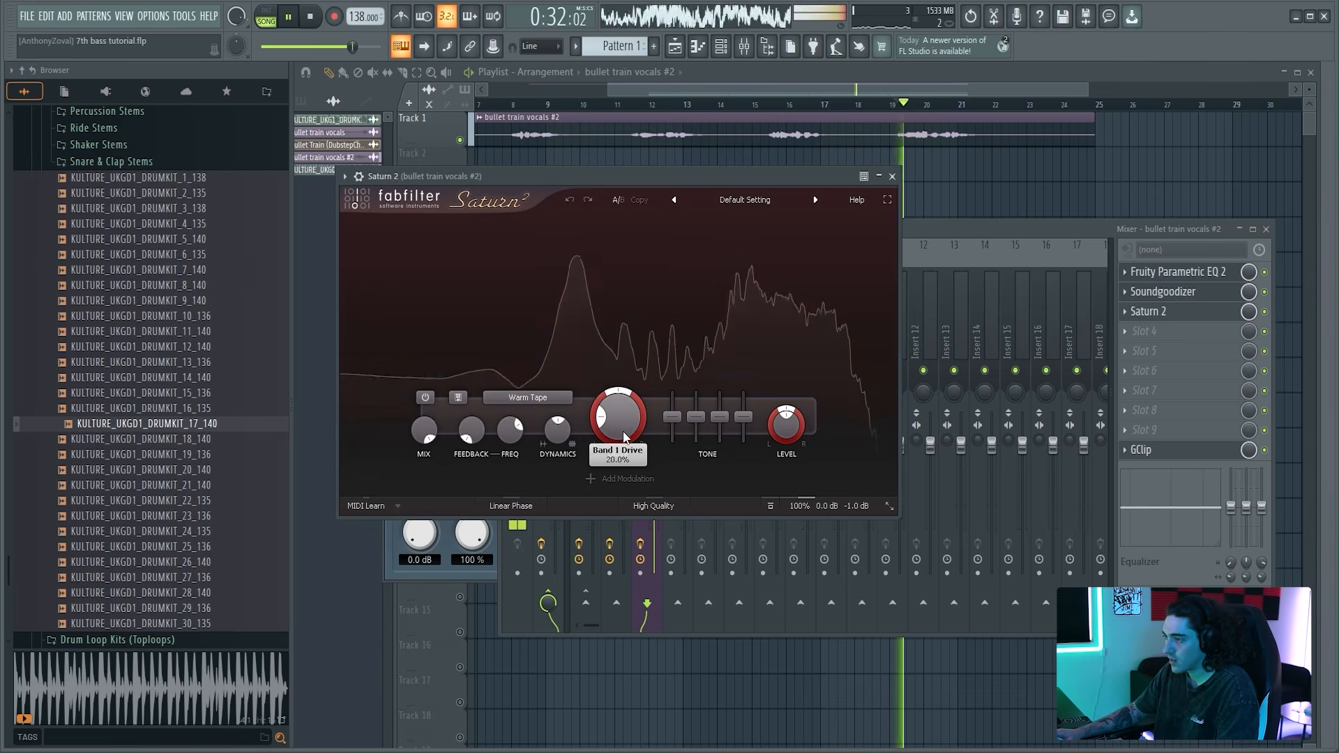
pyautogui.moveTo(620, 420); pyautogui.dragTo(620, 405)
pyautogui.moveTo(788, 423); pyautogui.dragTo(790, 406)
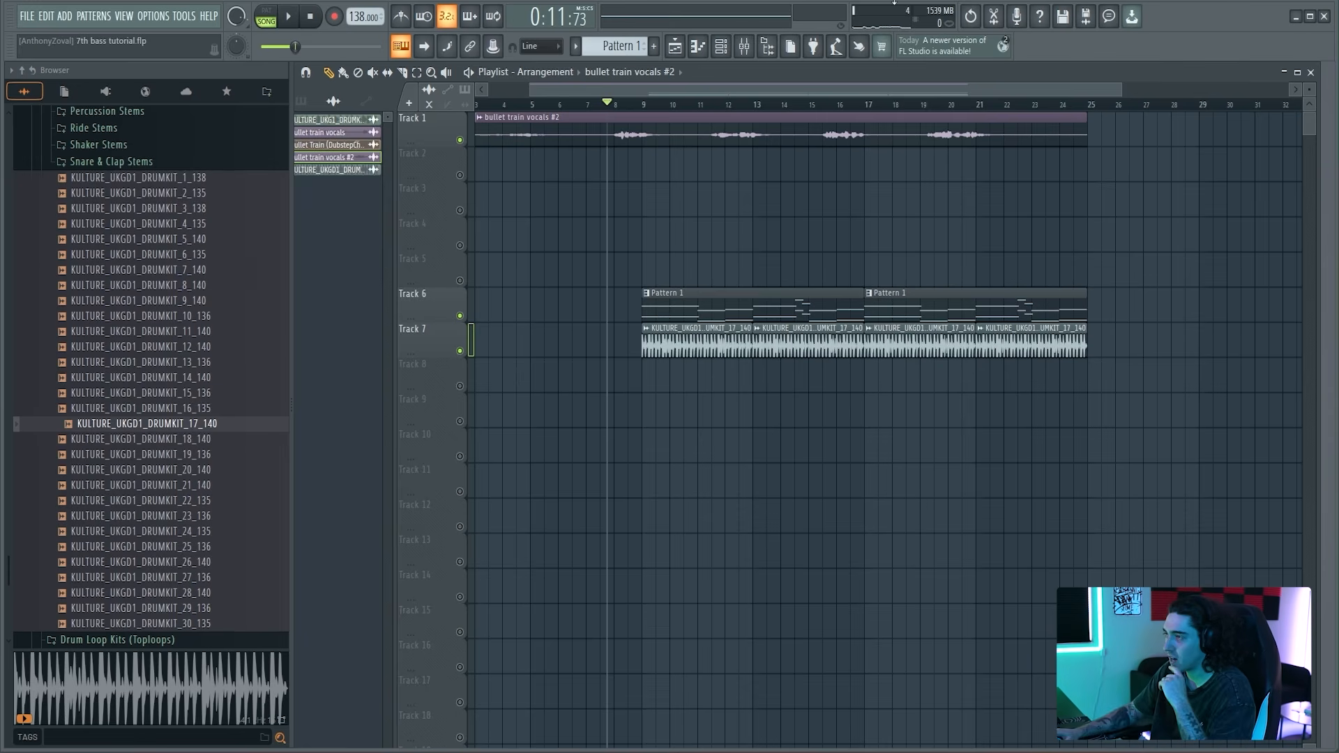
# Step: Solo Track 1 and play the processed vocals on their own from bar 9
pyautogui.rightClick(460, 140)
pyautogui.rightClick(459, 141)
pyautogui.rightClick(460, 141)
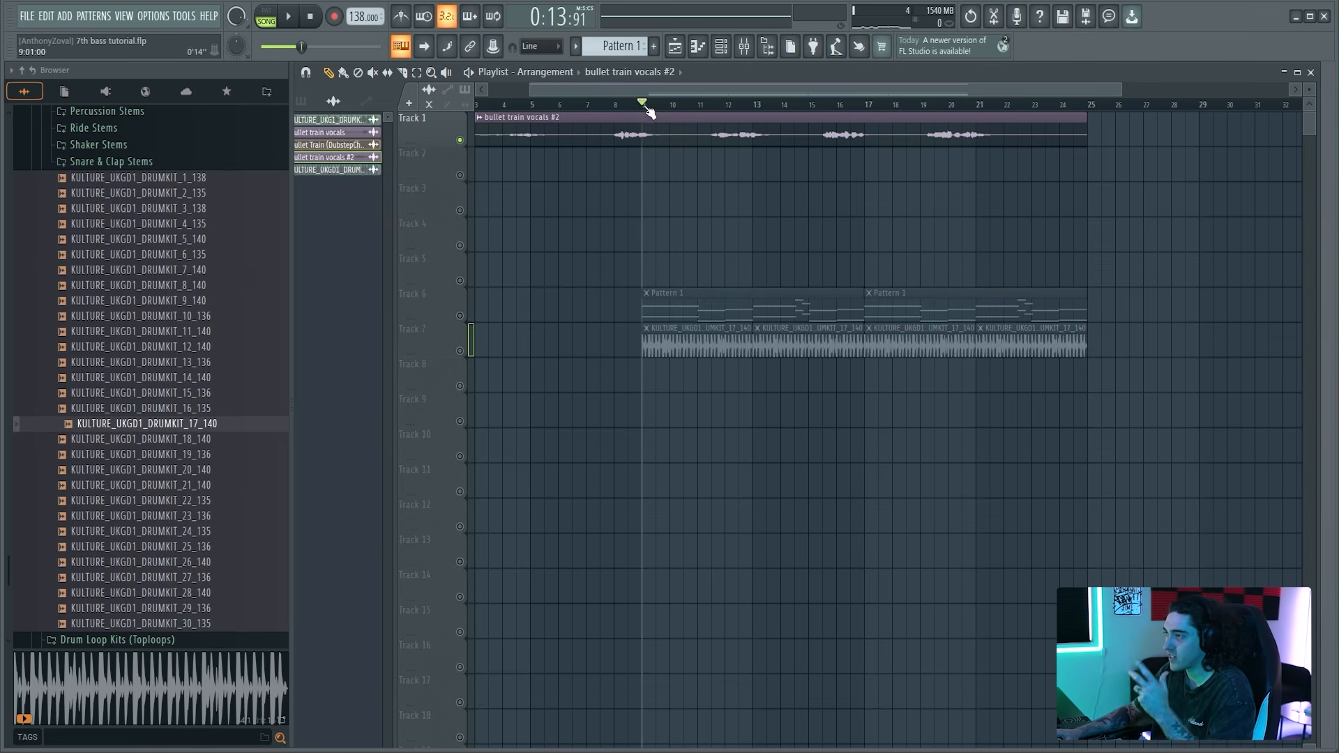
pyautogui.press('space')
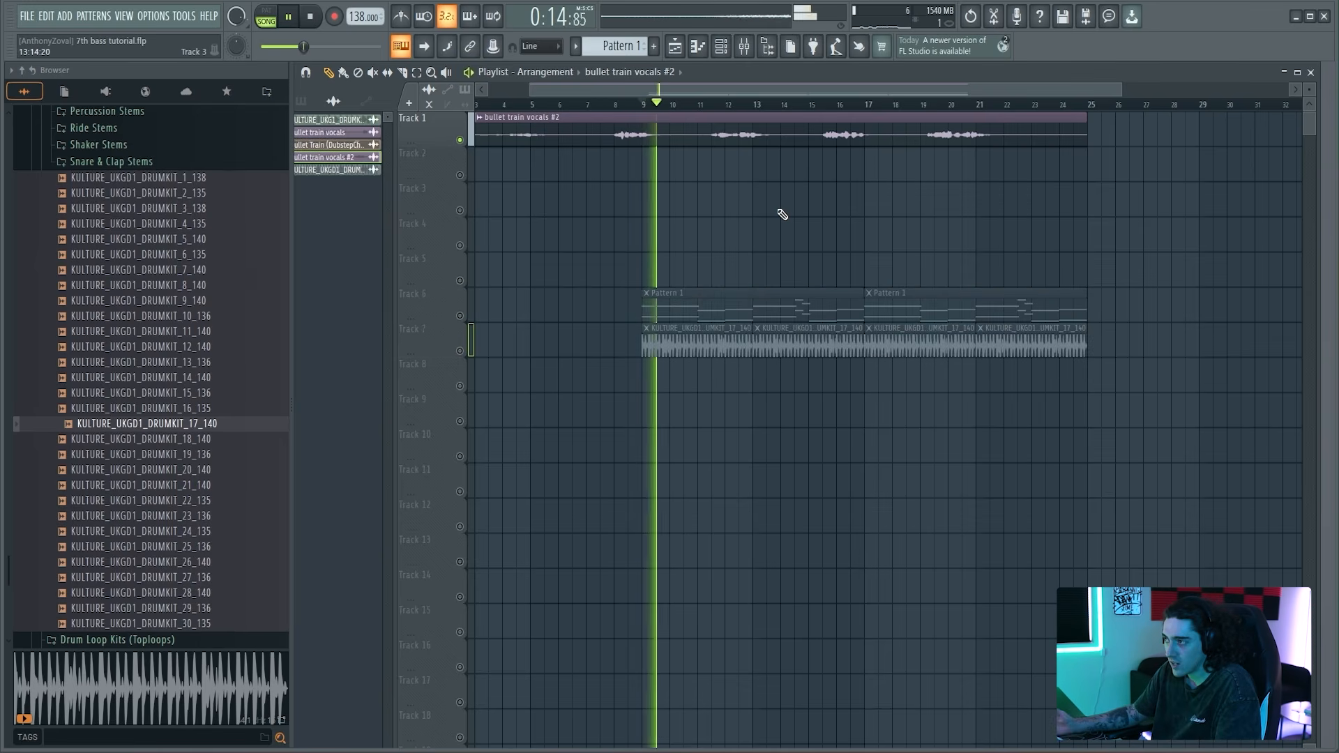
pyautogui.press('space')
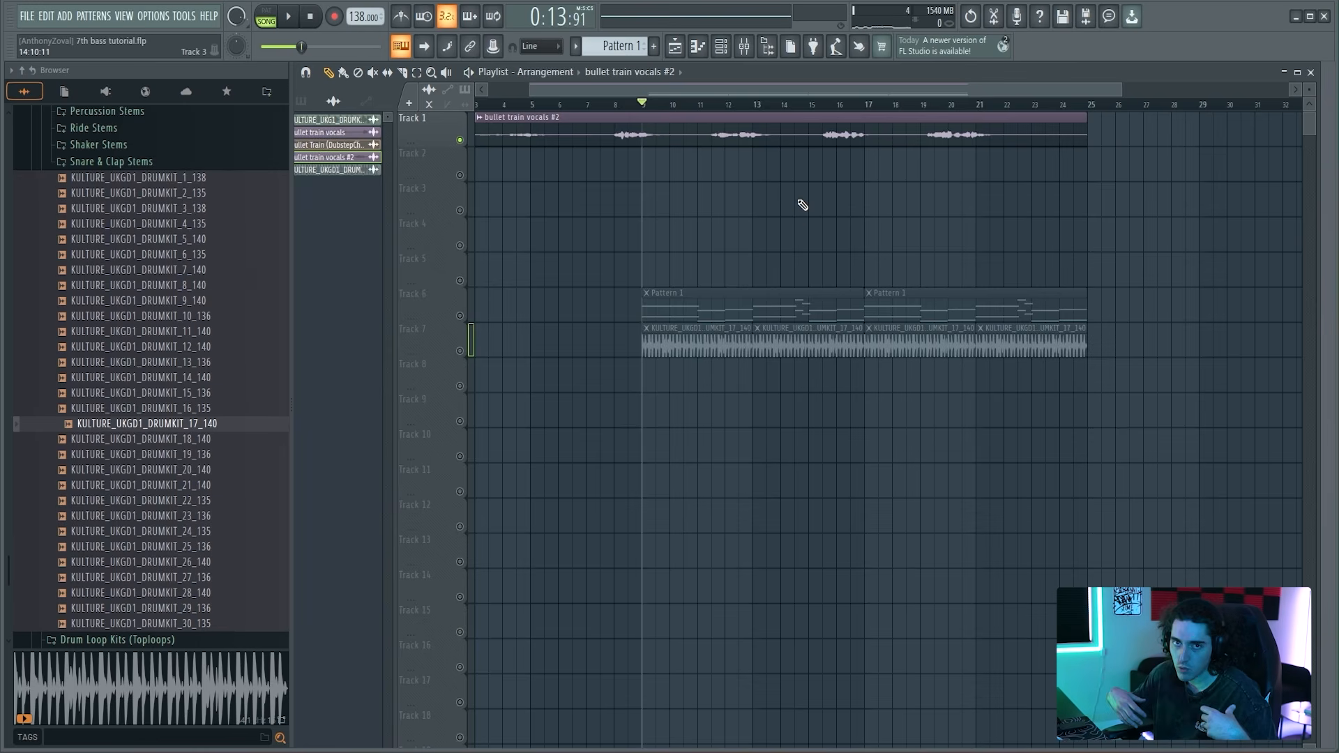
# Step: Unsolo Track 1 and play the full arrangement from bar 9
pyautogui.scroll(-2, 726, 94)
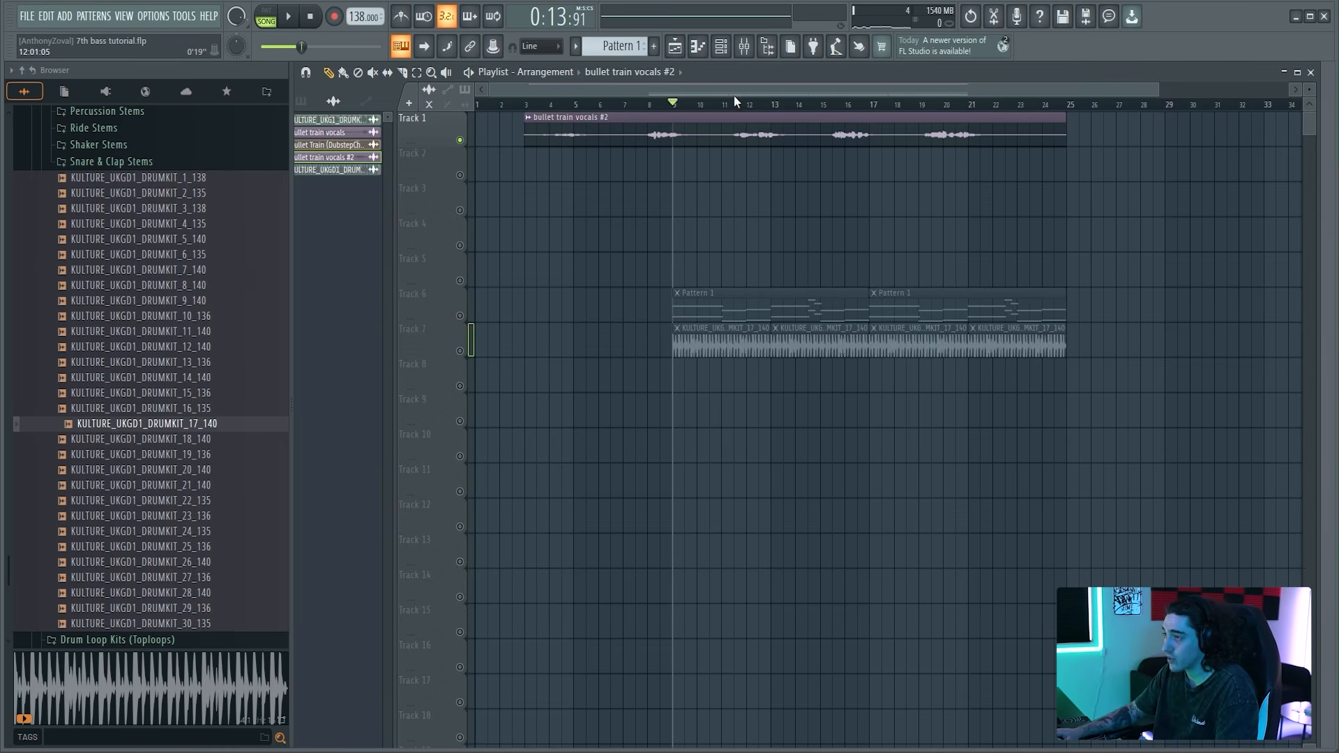
pyautogui.rightClick(460, 140)
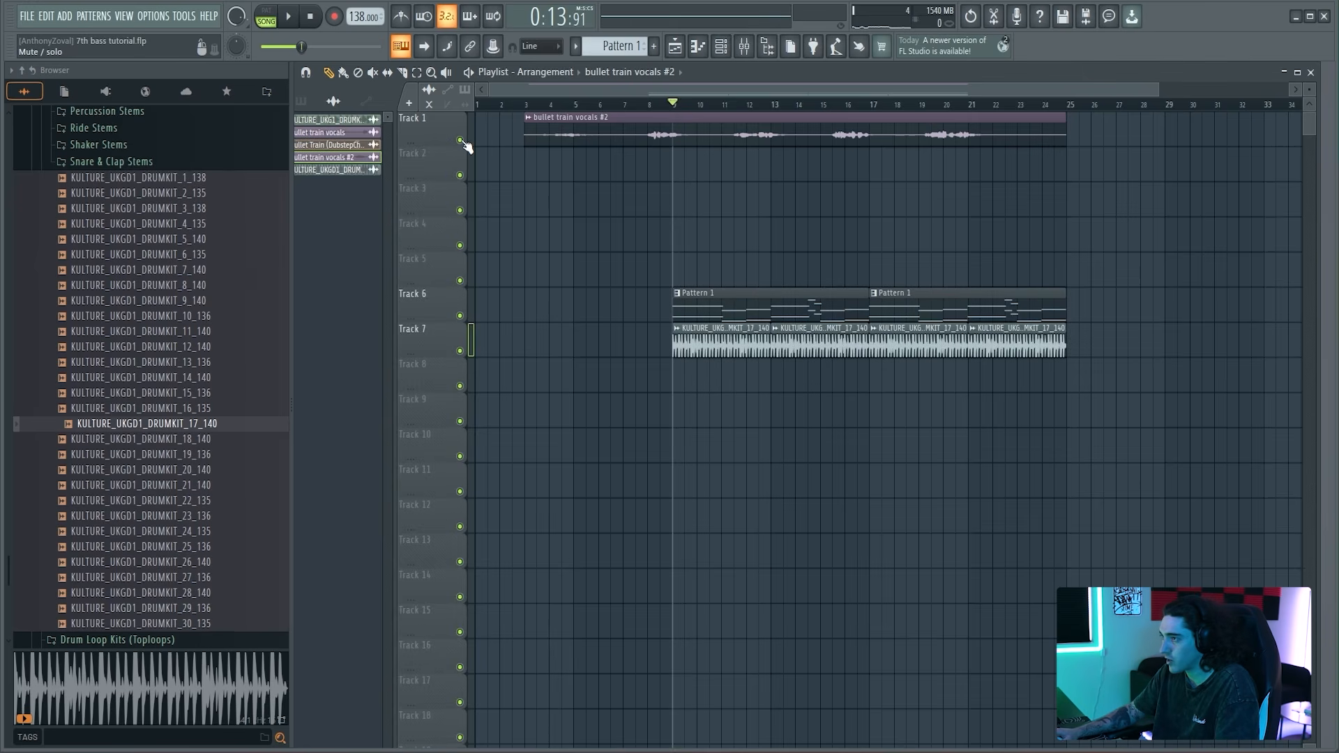
pyautogui.press('space')
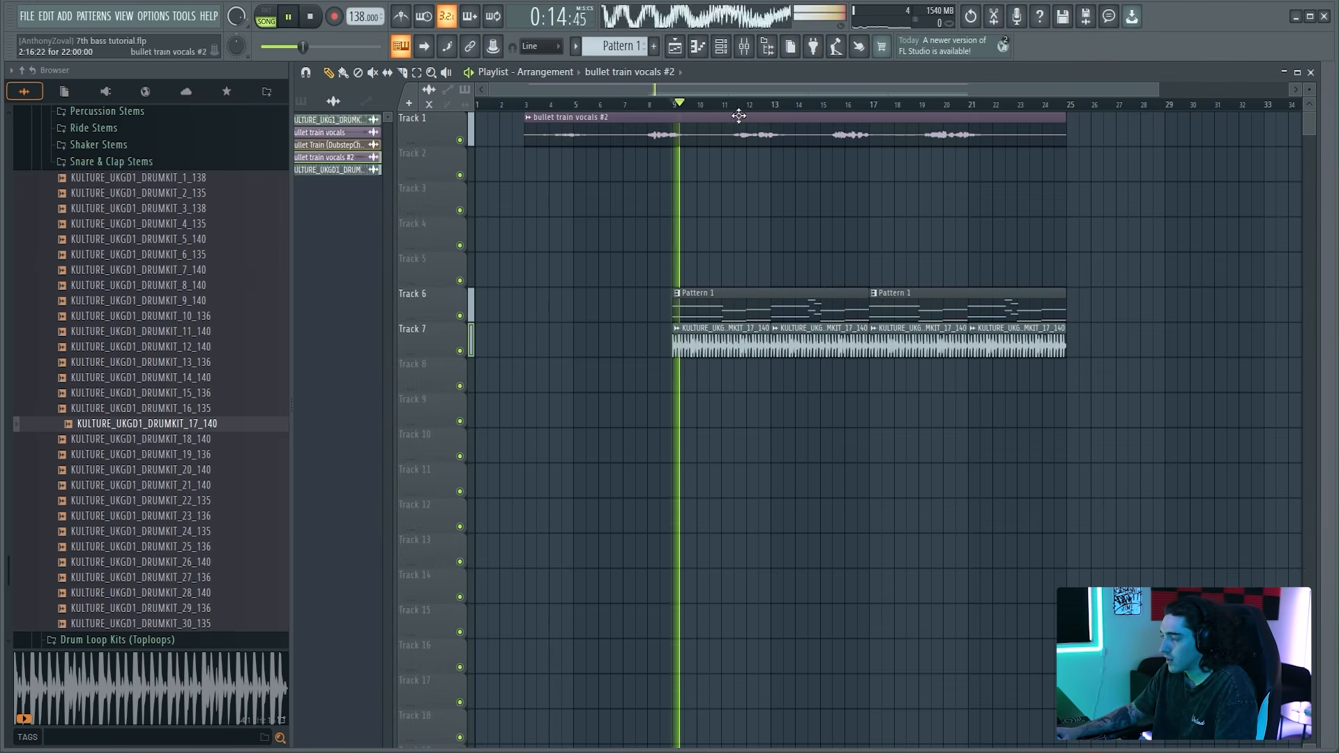
pyautogui.press('space')
pyautogui.click(743, 47)
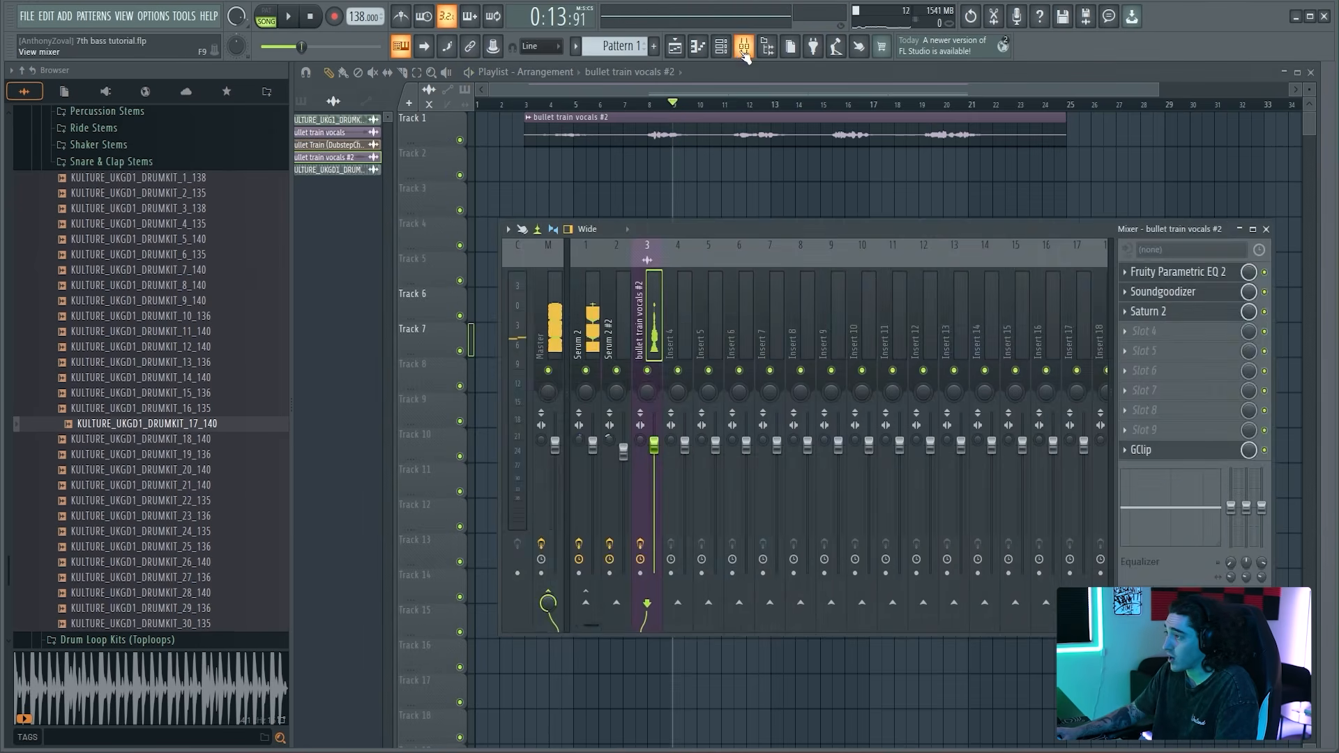
pyautogui.moveTo(741, 89); pyautogui.dragTo(738, 112)
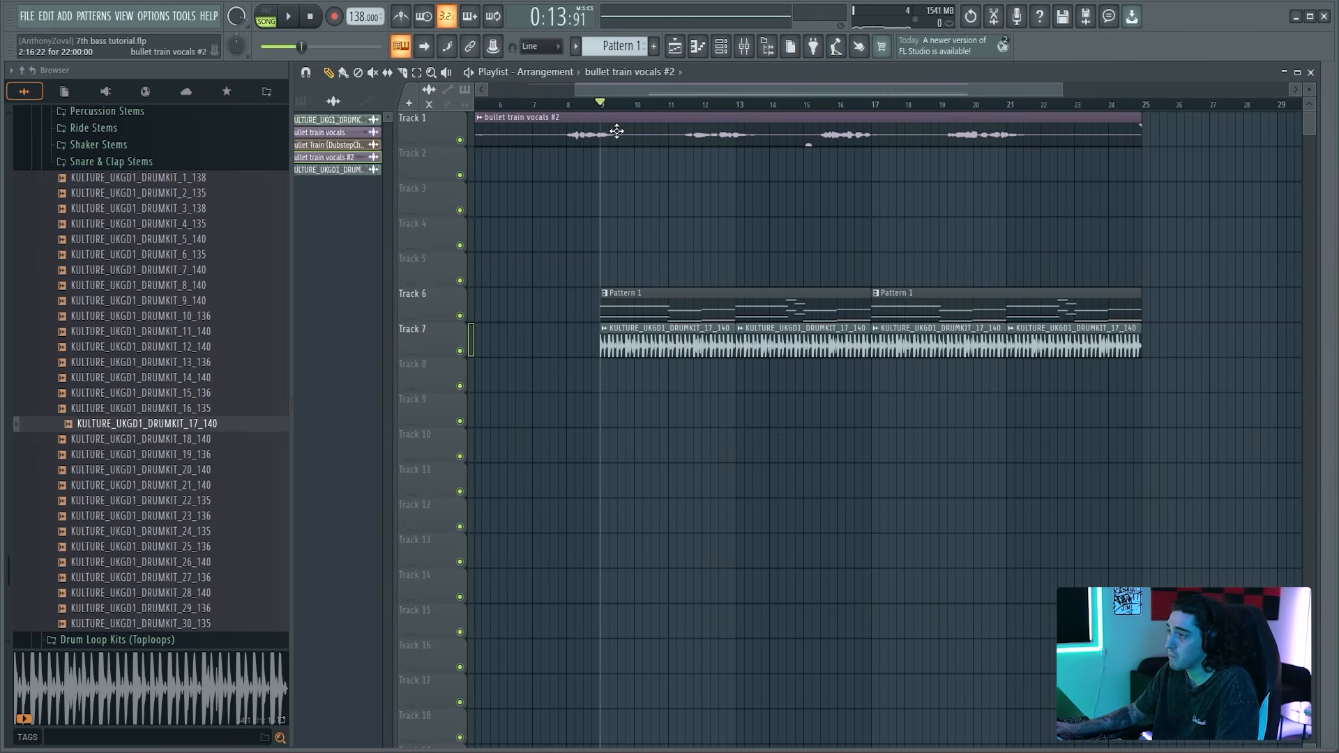
pyautogui.click(745, 47)
pyautogui.click(714, 87)
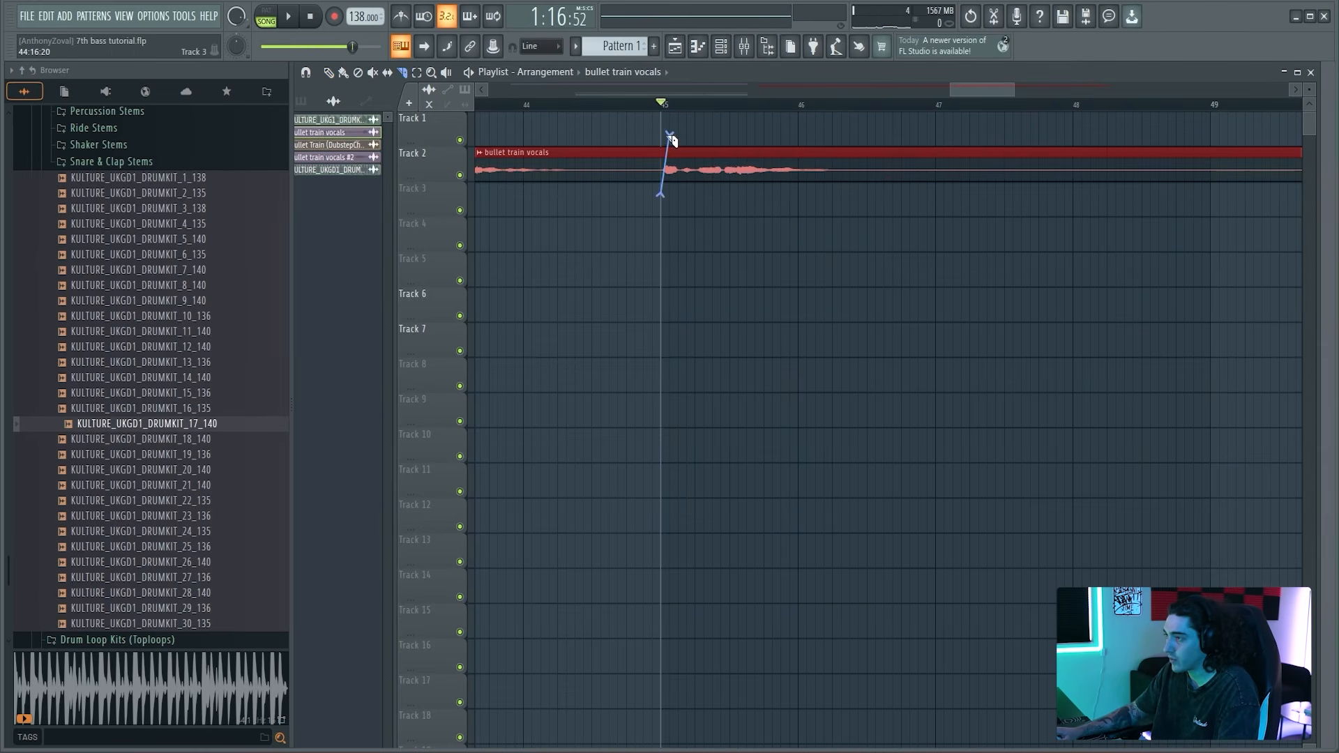
# Step: Slice the long bullet train vocals clip on Track 2 at bar 45 and delete everything around the one short phrase
pyautogui.moveTo(671, 140); pyautogui.dragTo(670, 137)
pyautogui.click(329, 73)
pyautogui.moveTo(551, 165); pyautogui.dragTo(633, 227)
pyautogui.press('Delete')
pyautogui.rightClick(855, 150)
# Step: Move the short vocal phrase on Track 2 to just after bar 10 and play it with the drop
pyautogui.moveTo(1067, 91); pyautogui.dragTo(1046, 161)
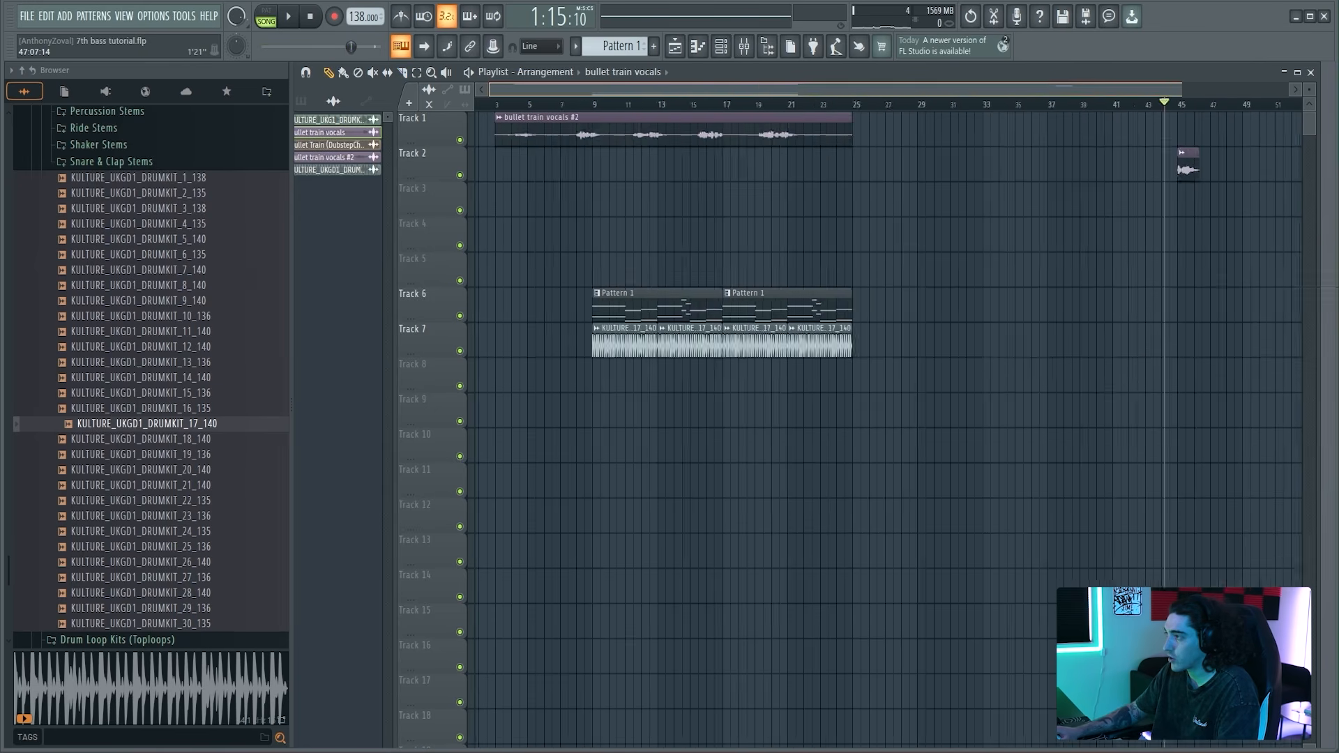
pyautogui.scroll(8, 622, 168)
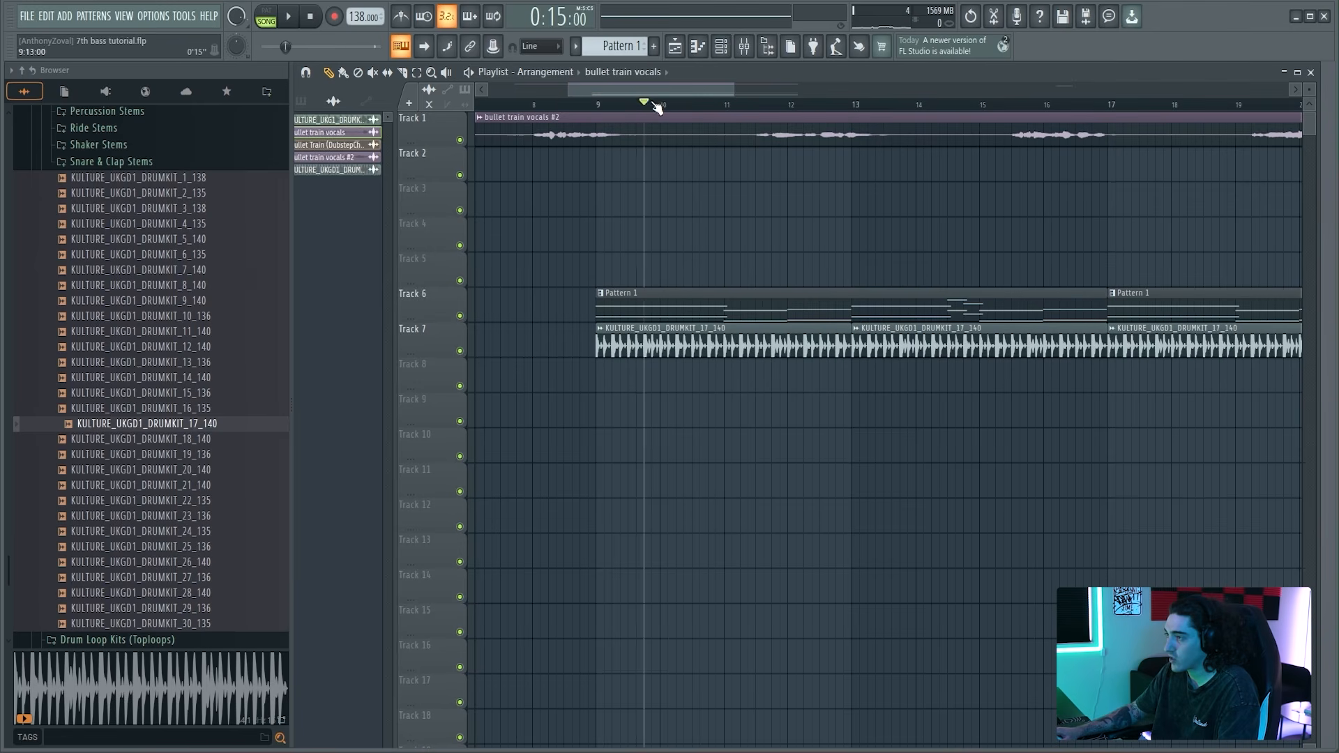
pyautogui.moveTo(789, 109); pyautogui.dragTo(1030, 109)
pyautogui.moveTo(661, 170); pyautogui.dragTo(696, 149)
pyautogui.press('space')
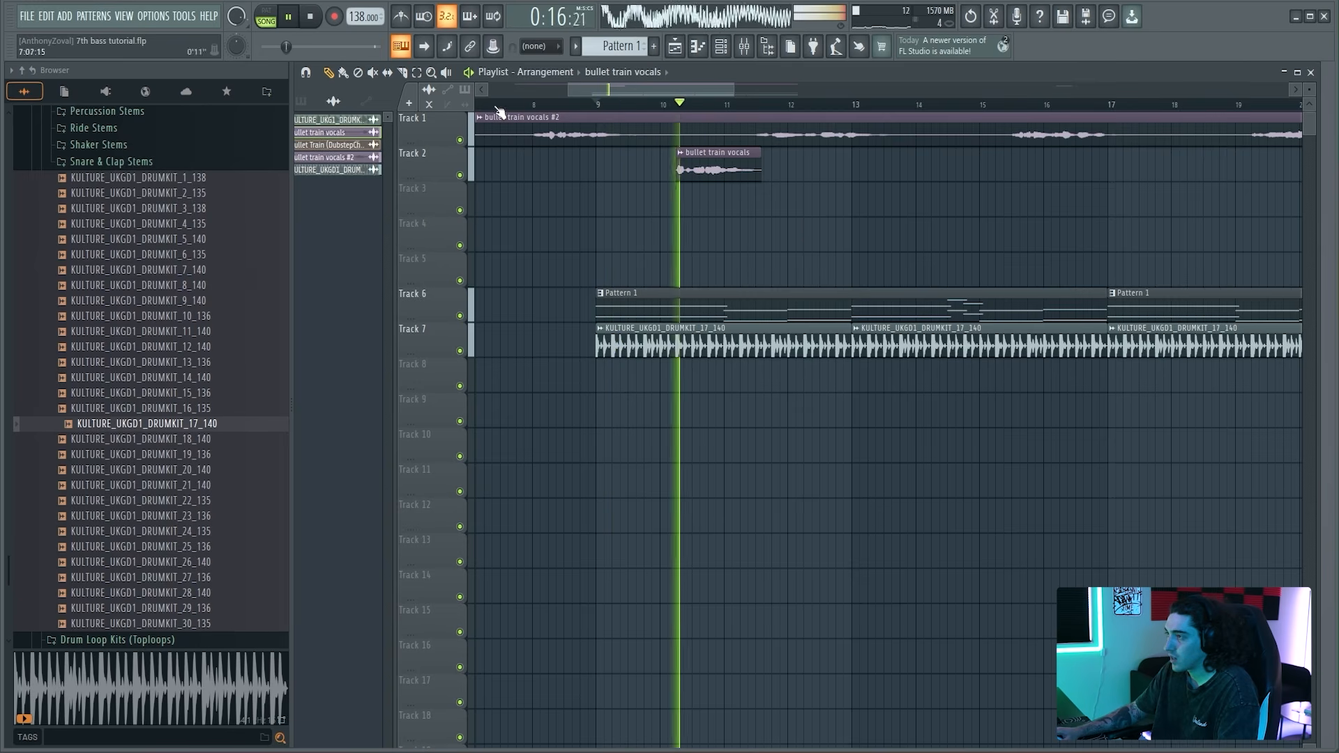
pyautogui.press('space')
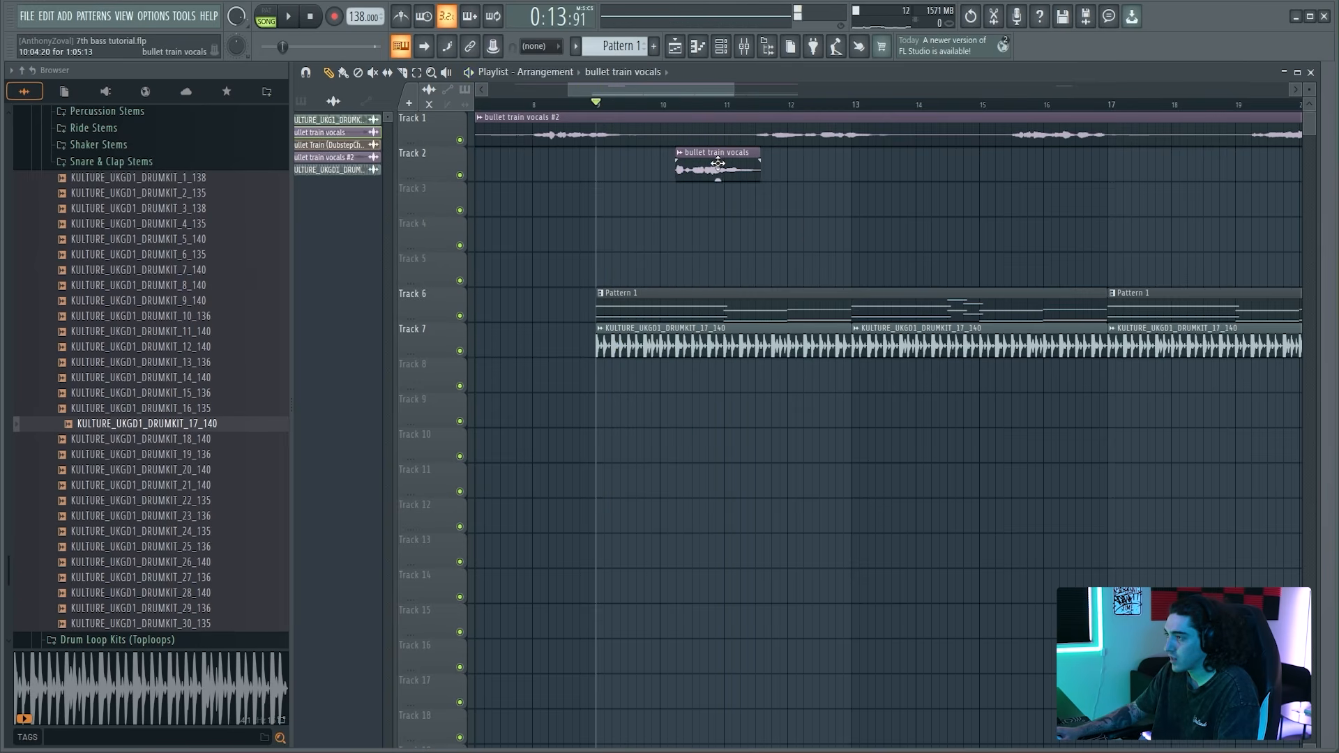
# Step: Make the short bullet train vocals clip on Track 2 unique
pyautogui.scroll(2, 713, 151)
pyautogui.rightClick(689, 150)
pyautogui.click(731, 302)
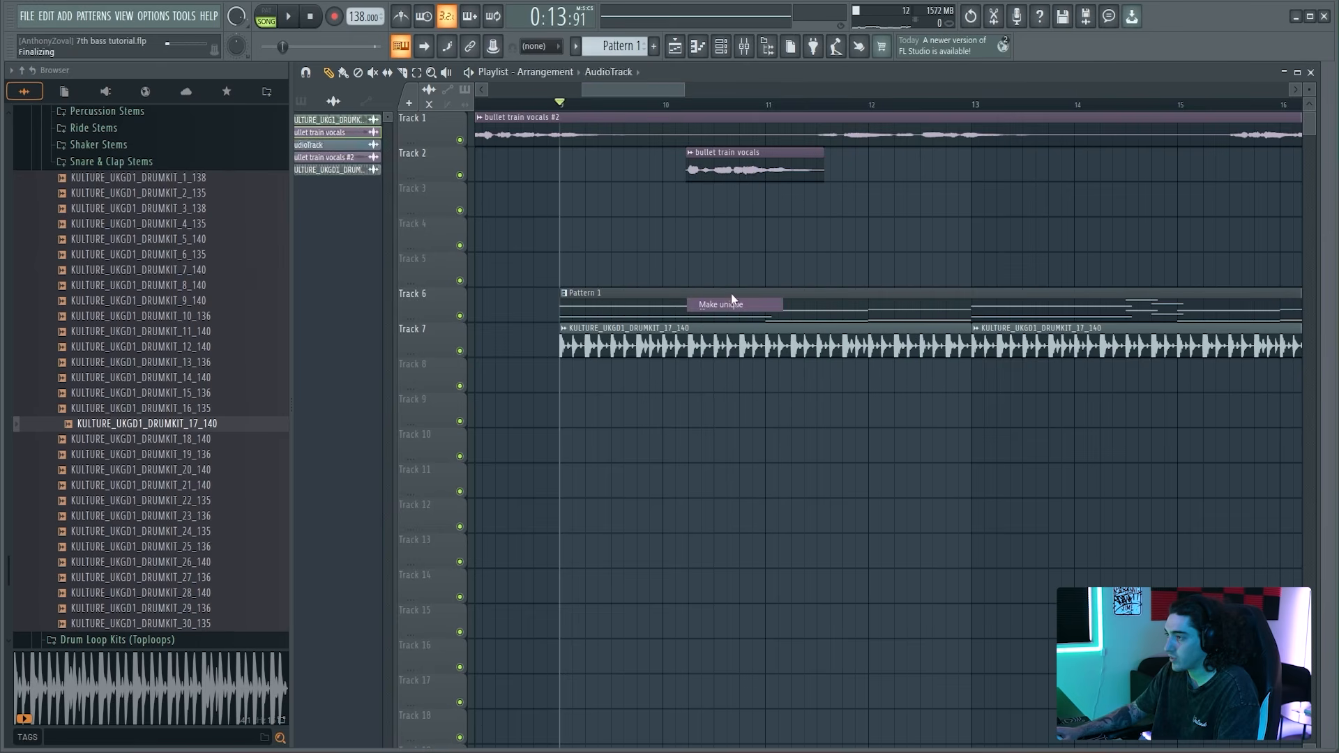
# Step: Route the bullet train vocals #3 channel to mixer track Insert 4 and send that track to the bullet train vocals #2 track
pyautogui.click(722, 46)
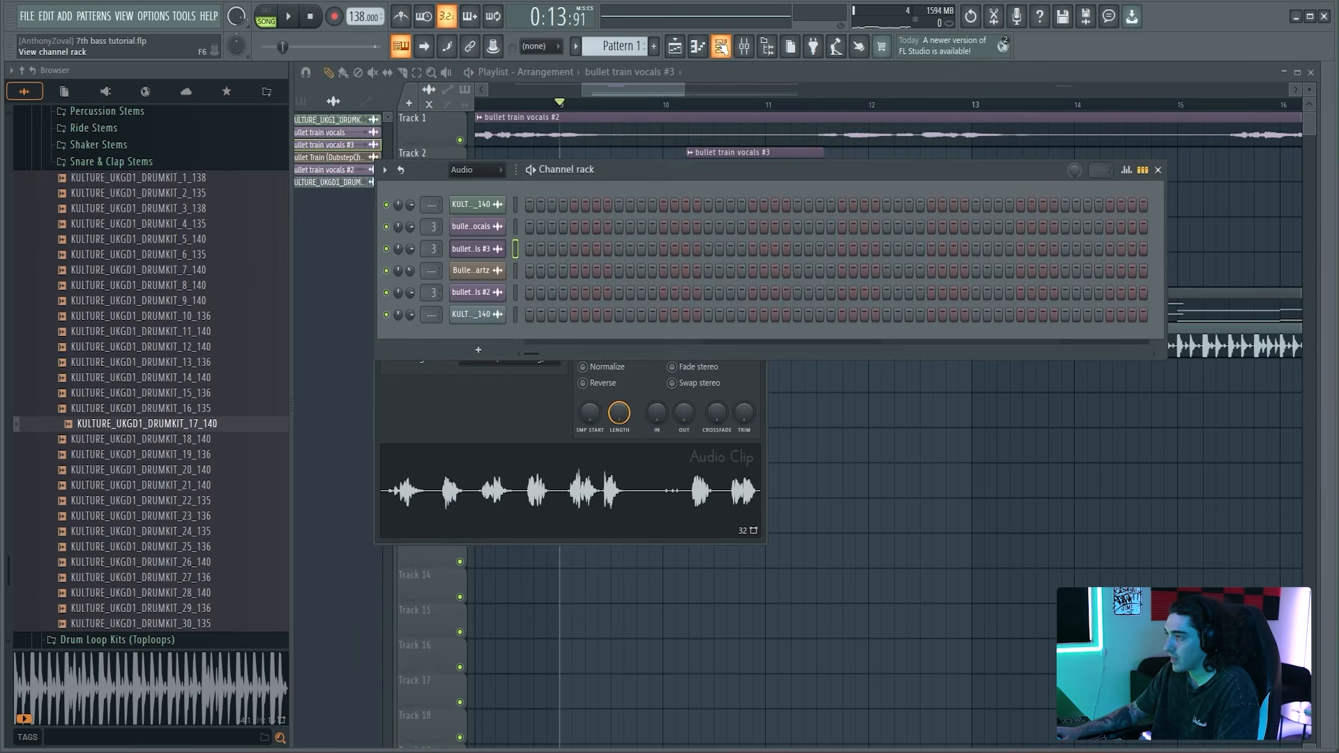
pyautogui.click(744, 46)
pyautogui.rightClick(688, 351)
pyautogui.moveTo(768, 421)
pyautogui.click(867, 418)
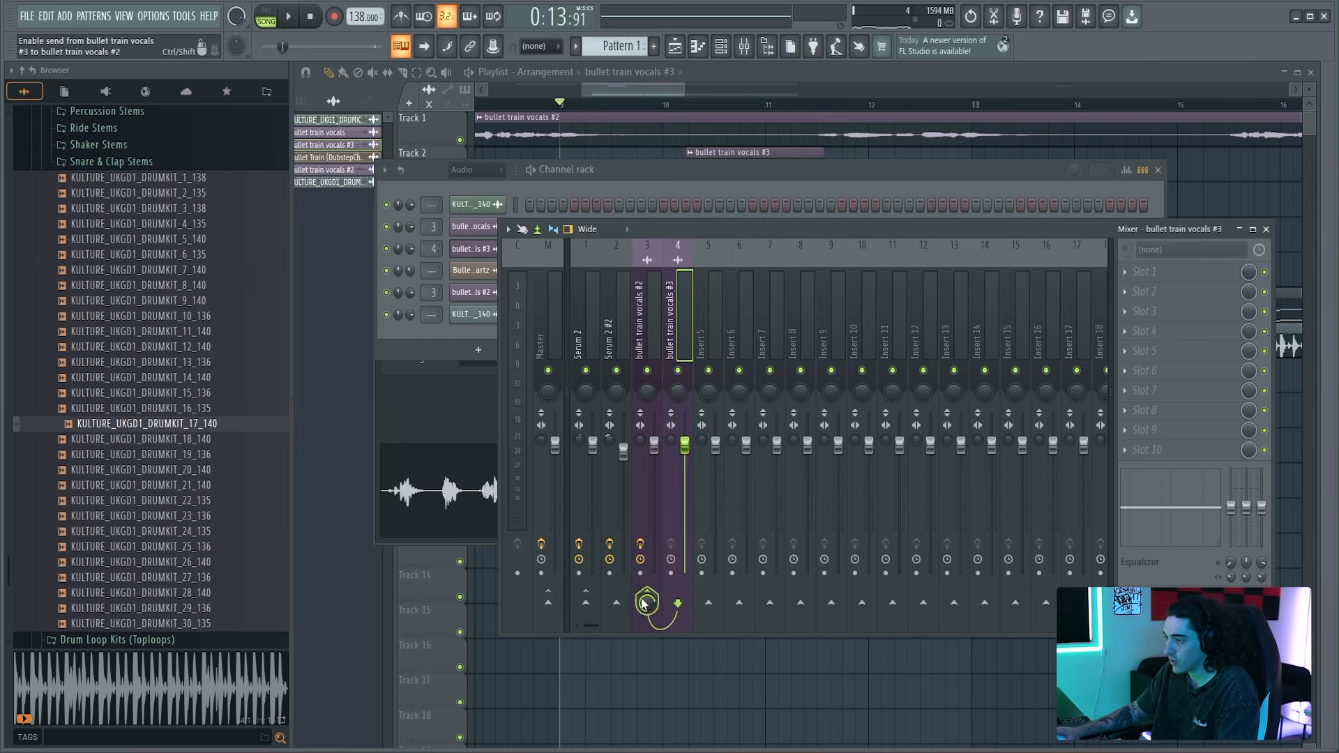
# Step: Trim the end of the bullet train vocals #3 clip on Track 2 slightly and give it a short fade-out
pyautogui.click(1172, 300)
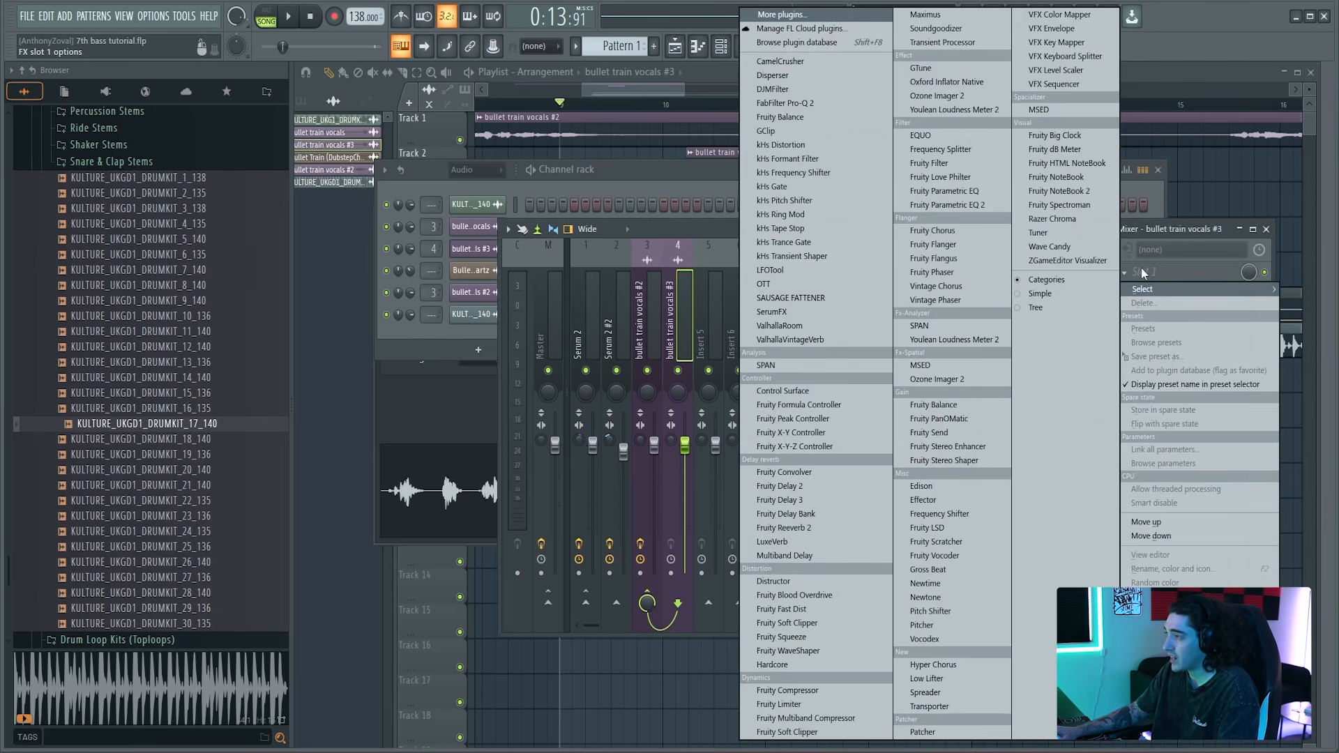
pyautogui.click(666, 83)
pyautogui.scroll(1, 872, 177)
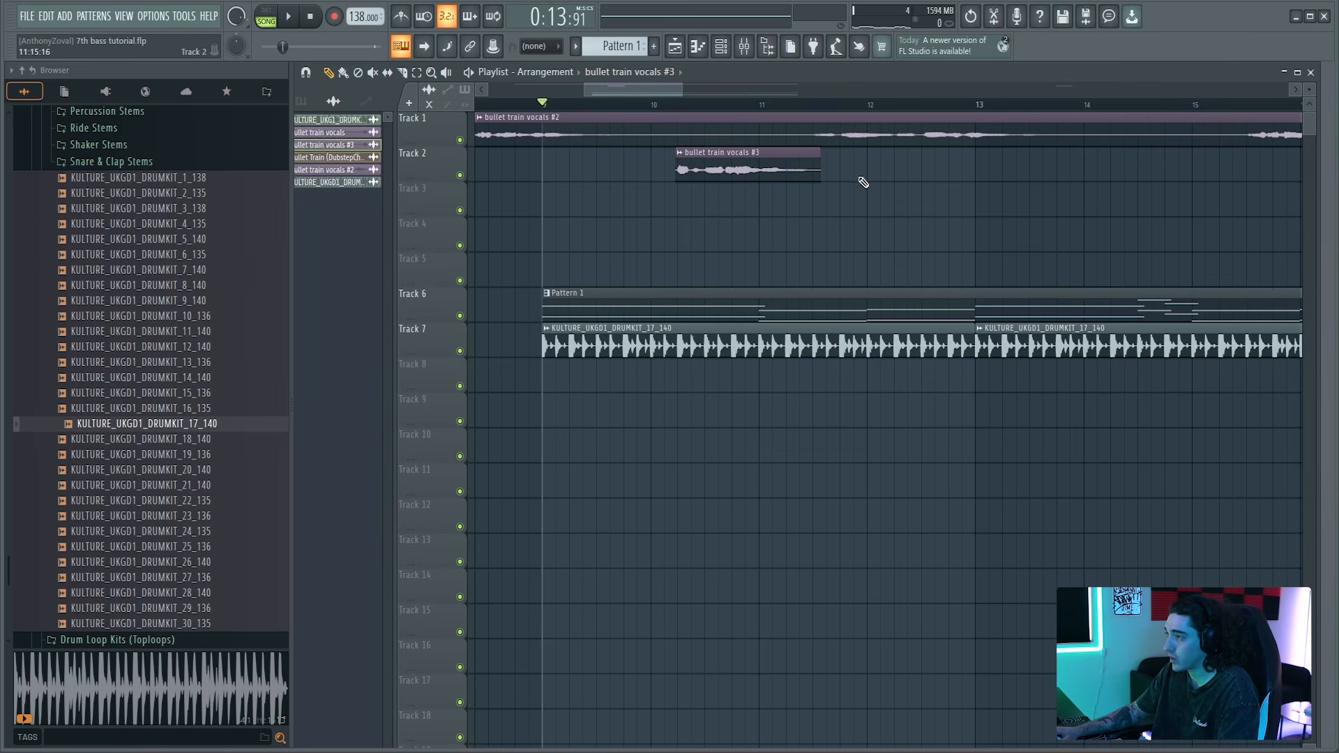
pyautogui.press('F9')
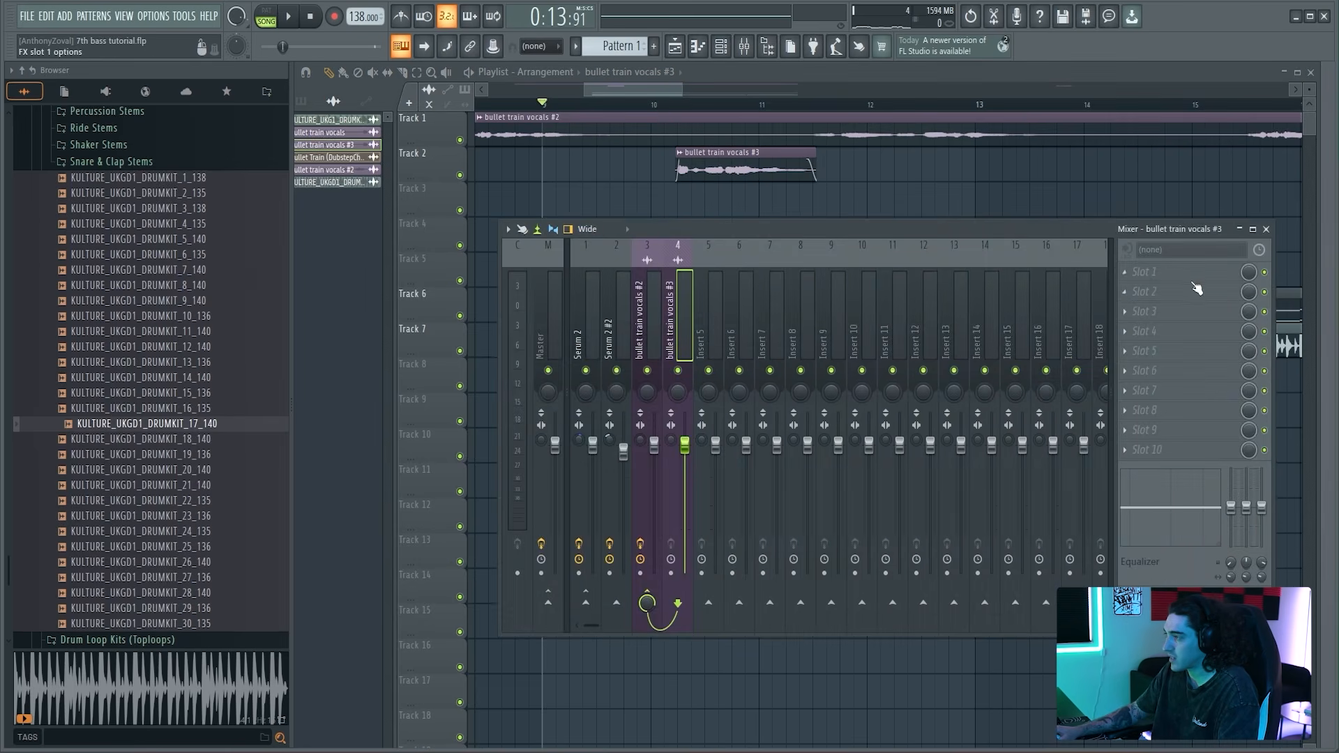
# Step: Load Fruity Parametric EQ 2 in slot 1 of the bullet train vocals #3 mixer track and play the drop
pyautogui.click(1156, 272)
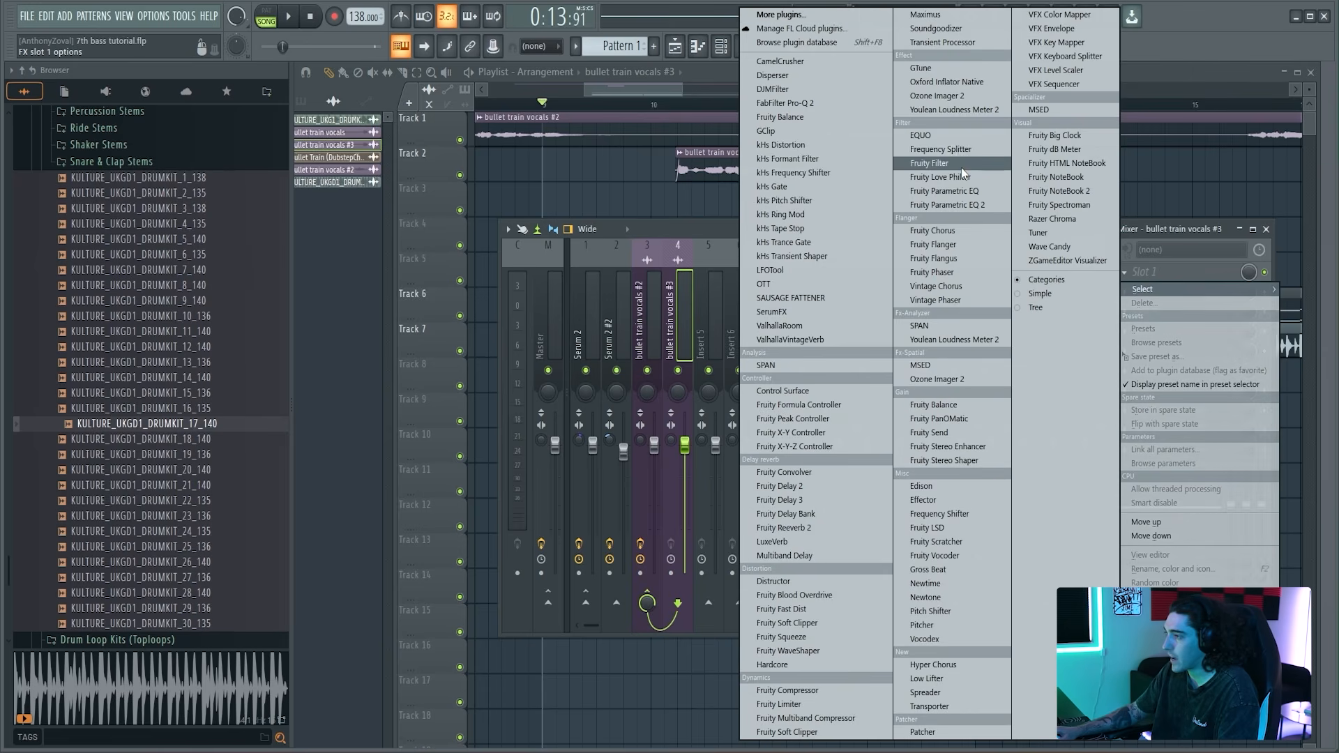
pyautogui.click(977, 205)
pyautogui.press('space')
pyautogui.click(731, 50)
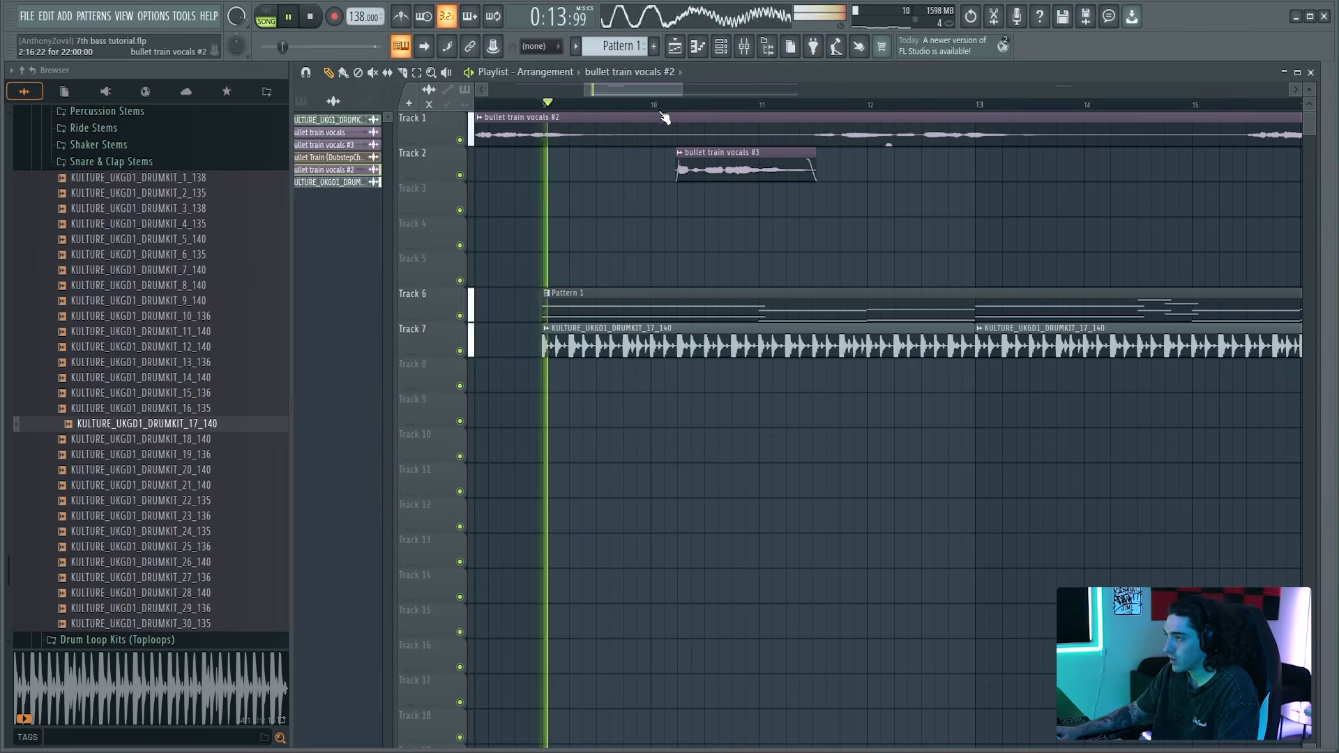
pyautogui.click(732, 50)
# Step: Cut band 2 of the vocals #3 EQ by about 8.9 dB at 263 Hz and audition the phrase
pyautogui.click(1179, 272)
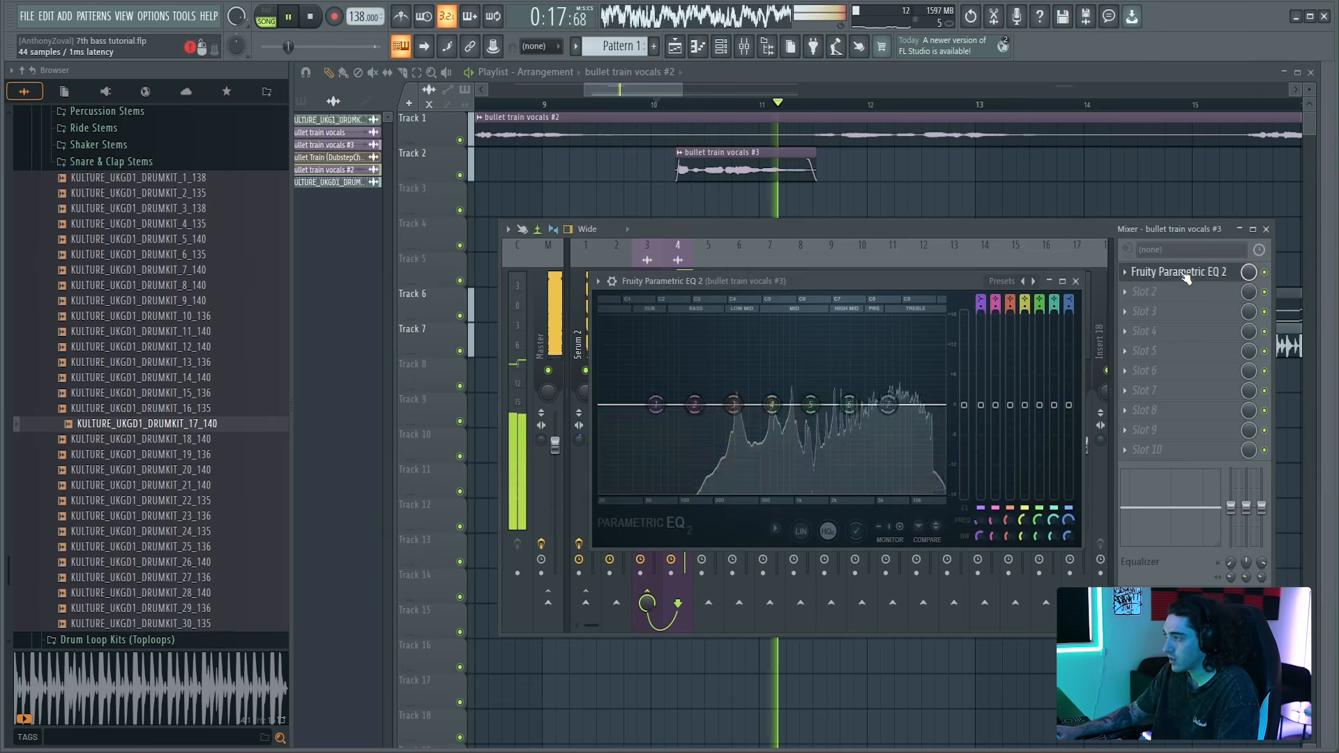
pyautogui.press('space')
pyautogui.moveTo(703, 411); pyautogui.dragTo(722, 457)
pyautogui.press('space')
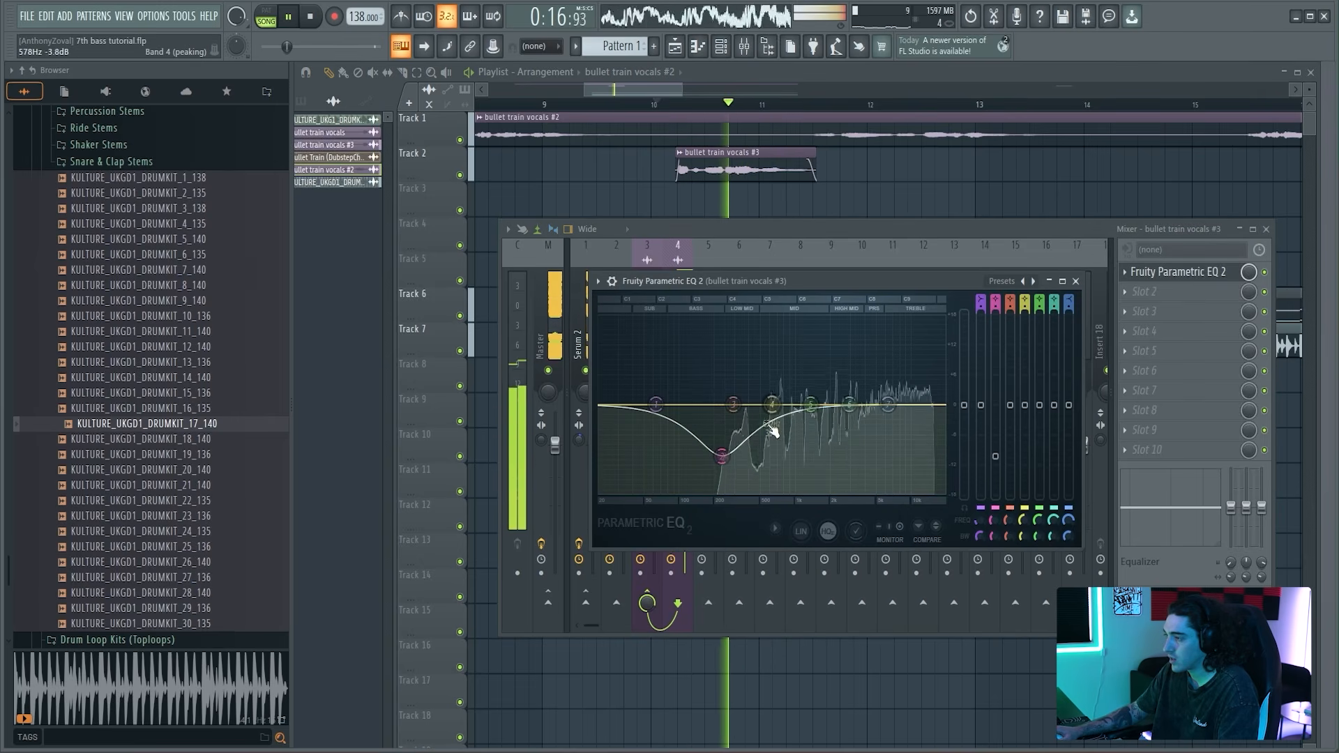
pyautogui.press('space')
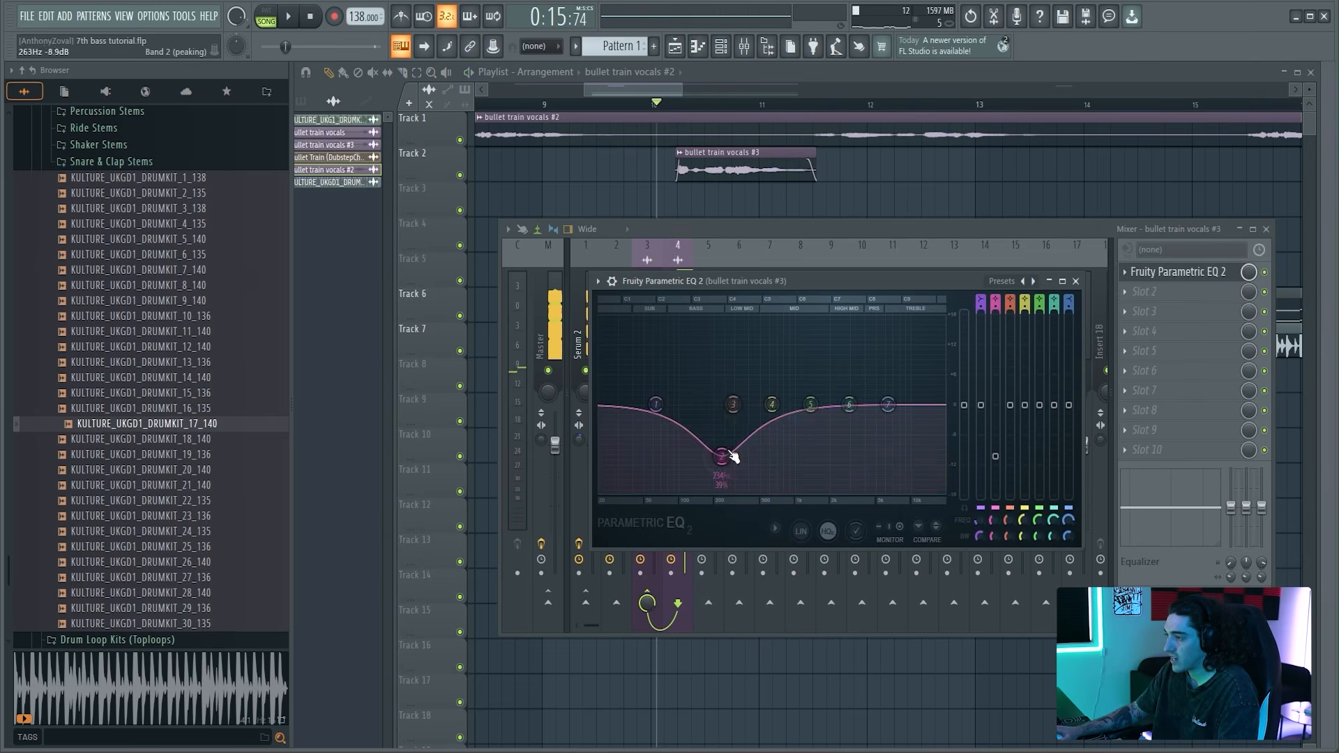
# Step: Load DJMFilter in slot 2 of the bullet train vocals #3 track and set its high-pass to about 120 Hz
pyautogui.click(1020, 225)
pyautogui.click(1155, 291)
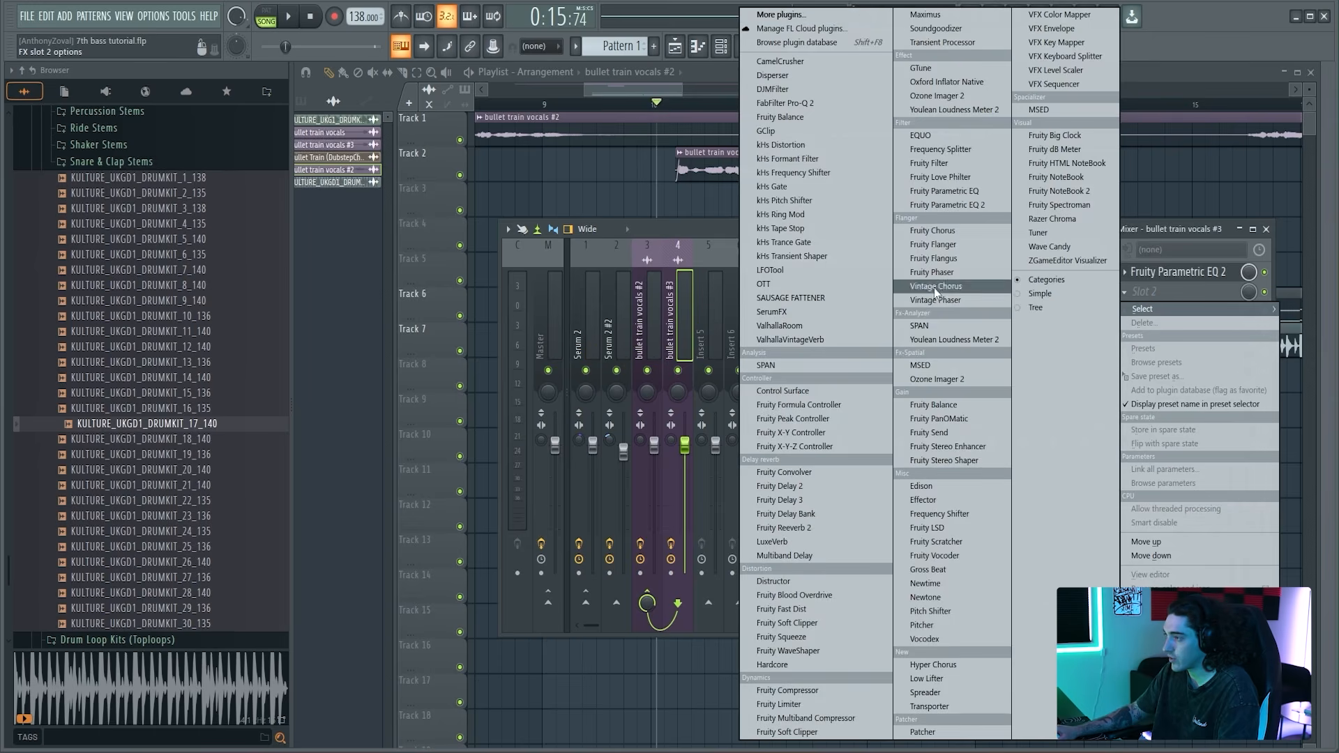
pyautogui.click(802, 90)
pyautogui.moveTo(445, 205); pyautogui.dragTo(638, 242)
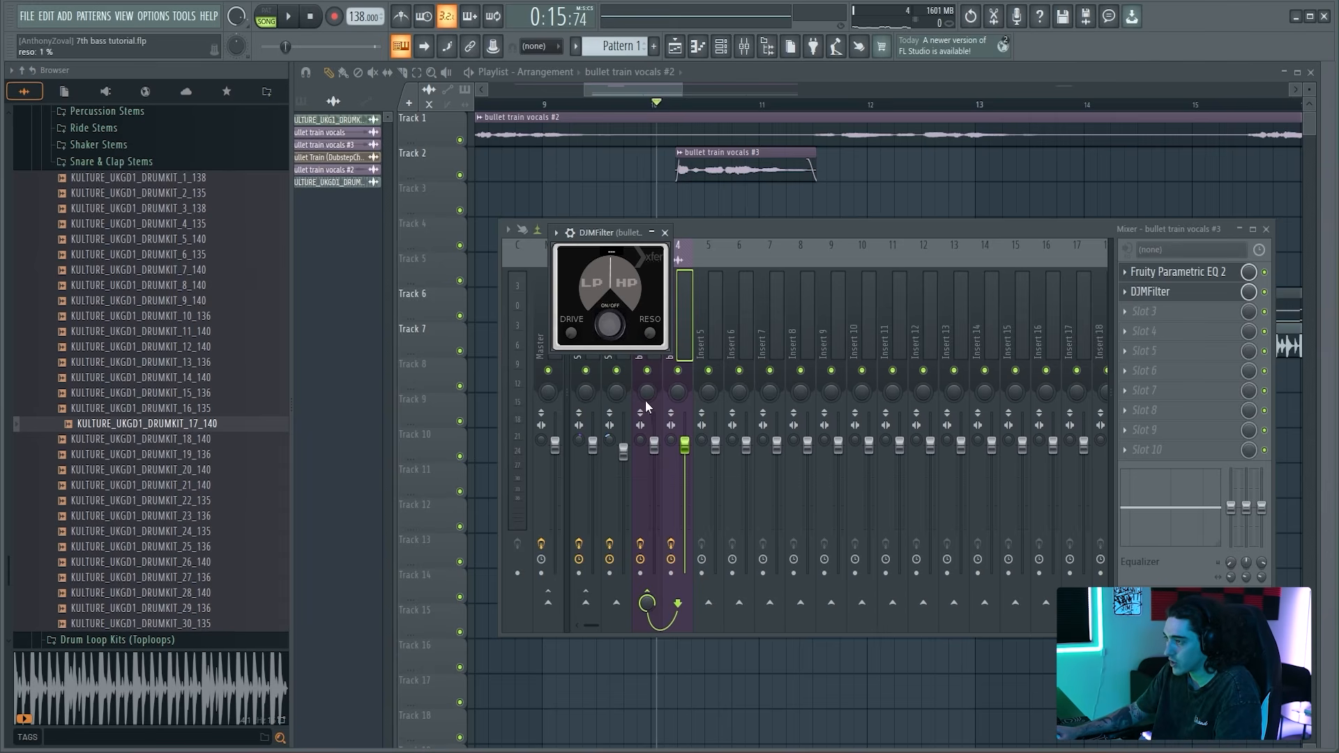
pyautogui.moveTo(610, 276); pyautogui.dragTo(618, 286)
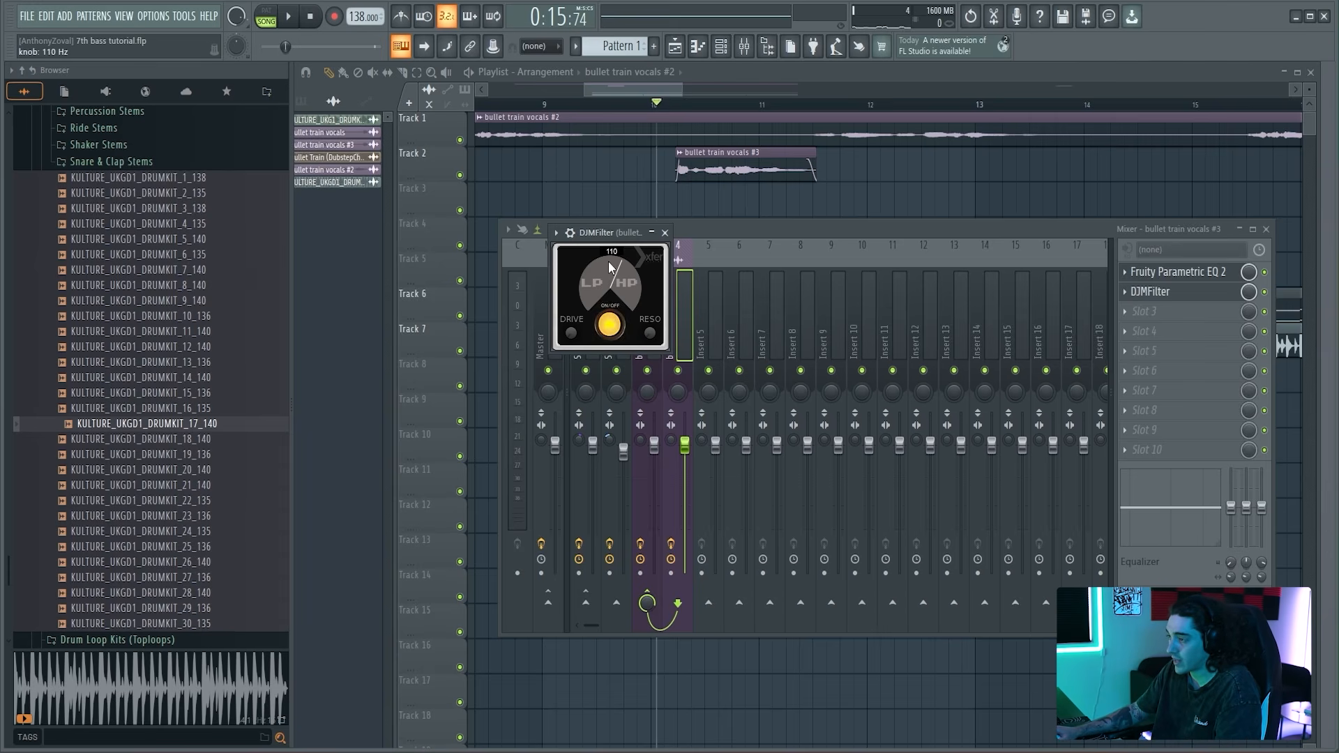
pyautogui.press('space')
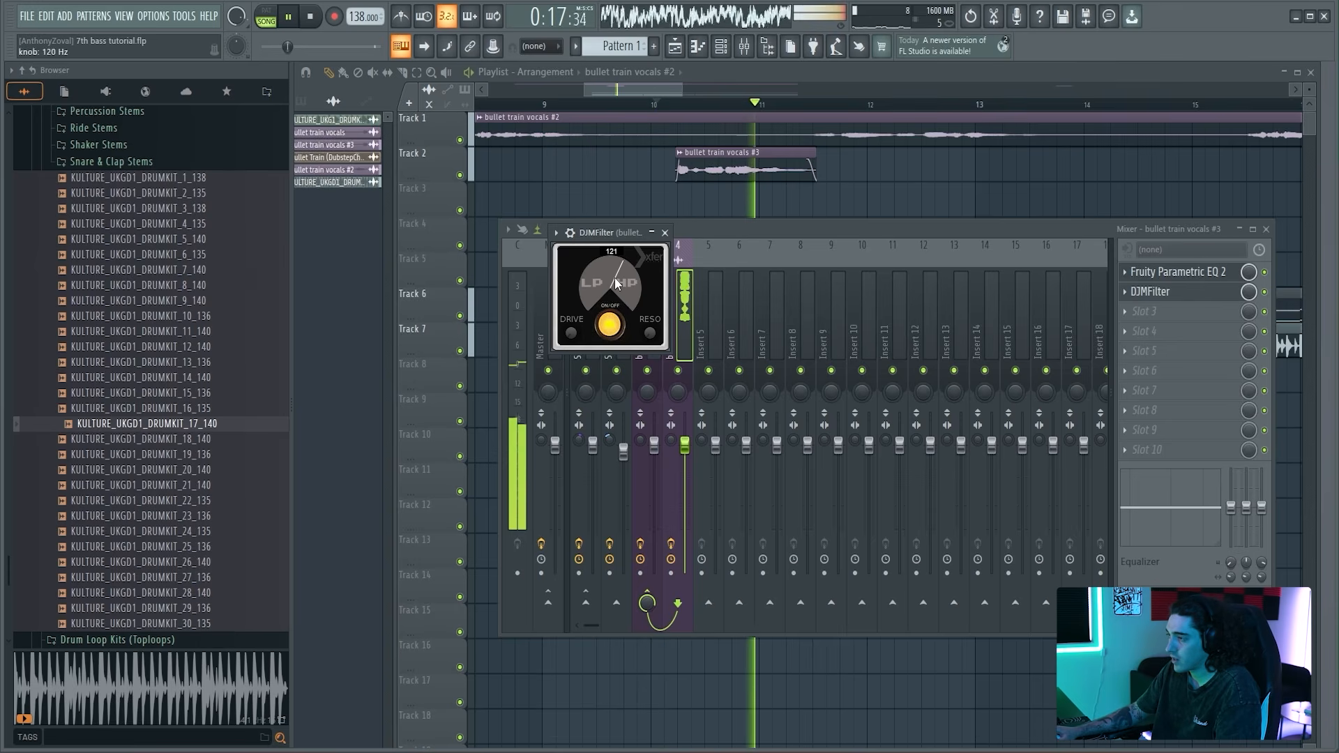
pyautogui.click(1154, 291)
pyautogui.press('space')
# Step: Load Fruity Reeverb 2 in slot 3 of the bullet train vocals #3 track, with wet level 69% and decay time 1.7 seconds
pyautogui.click(1159, 313)
pyautogui.moveTo(1143, 328)
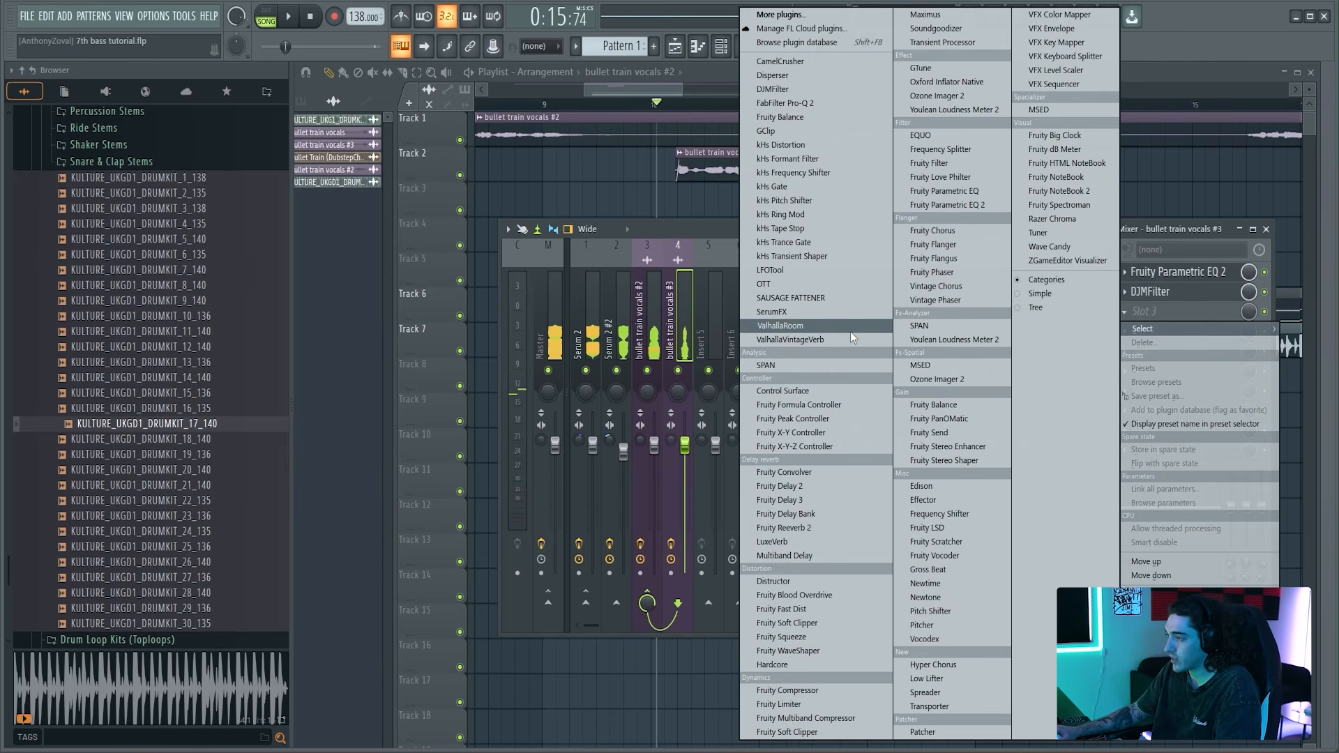
pyautogui.click(816, 528)
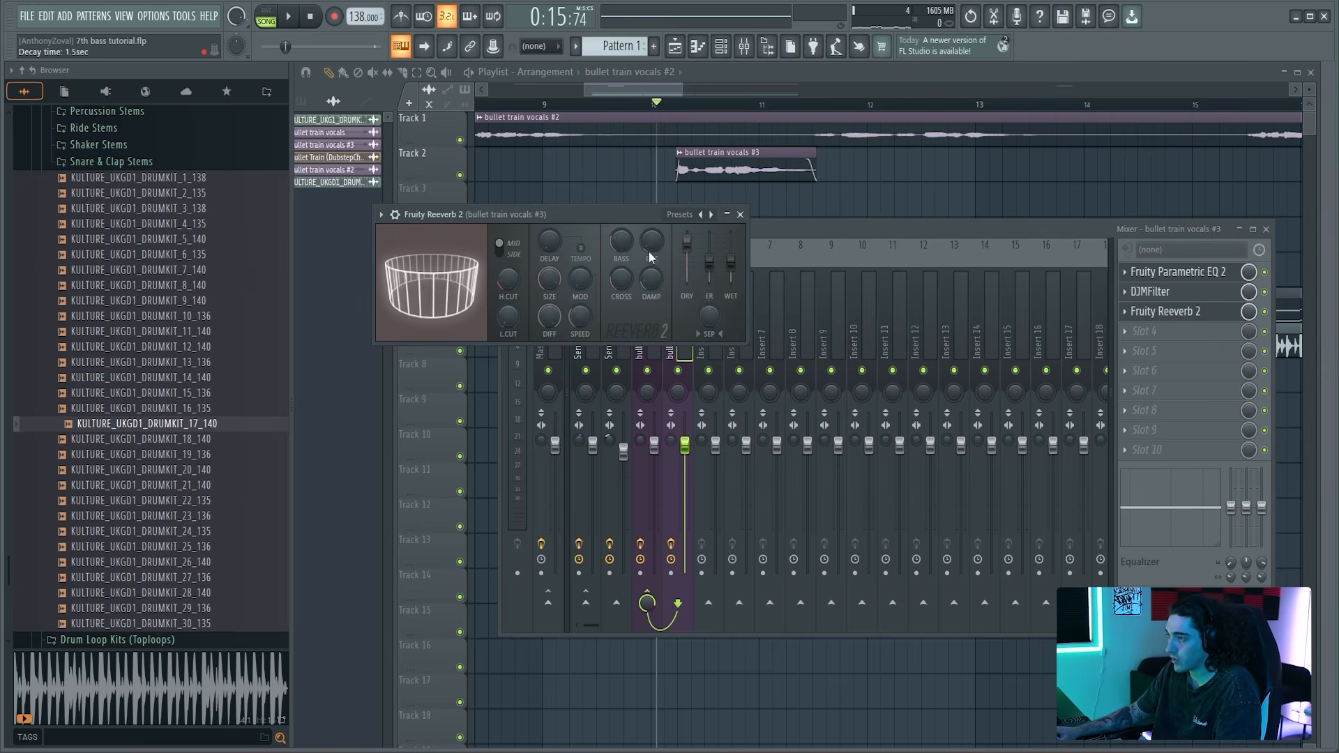
pyautogui.moveTo(731, 263); pyautogui.dragTo(739, 262)
pyautogui.press('space')
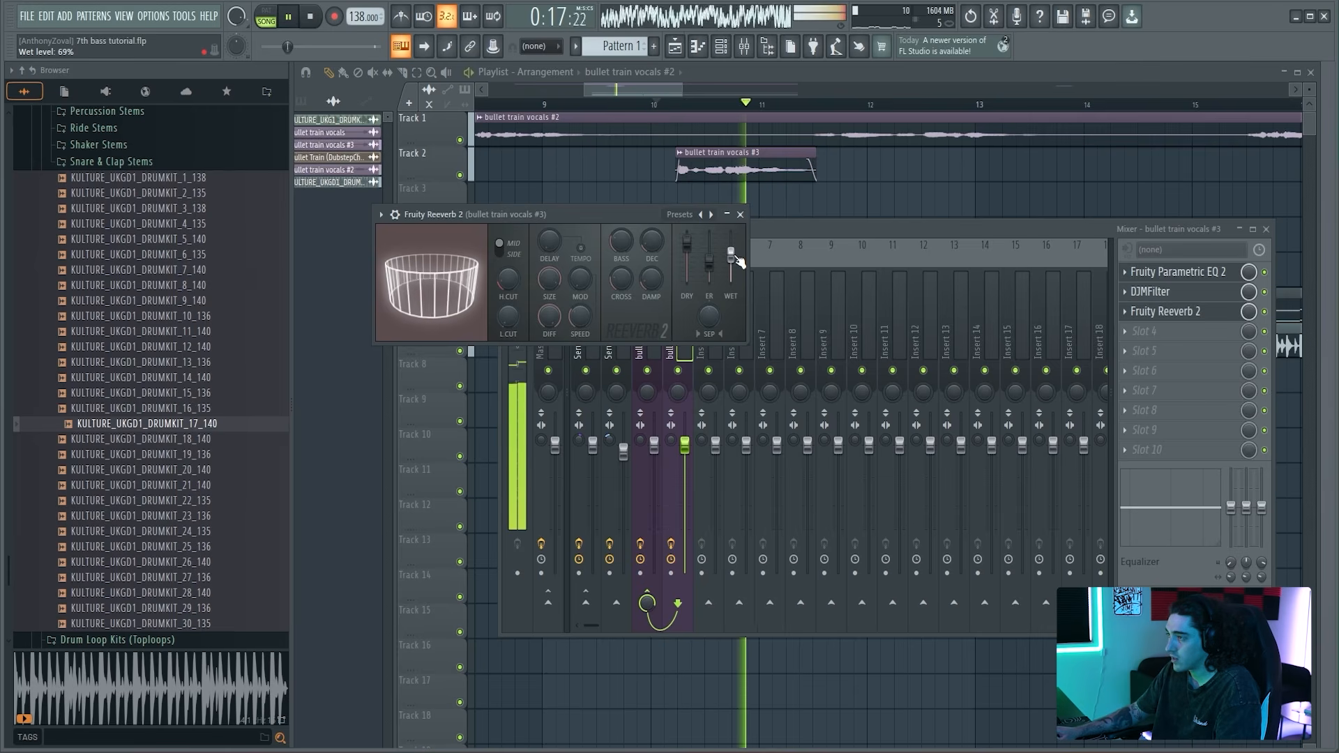
pyautogui.press('space')
pyautogui.press('space')
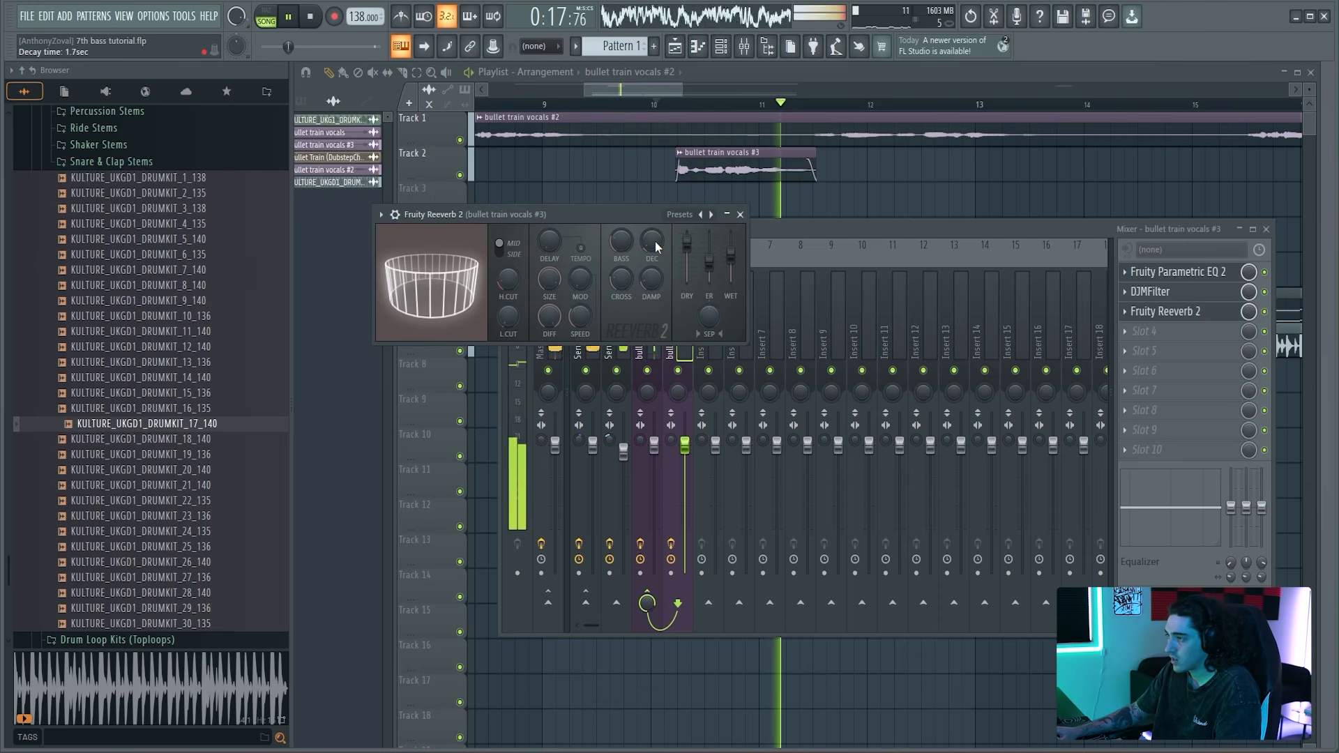
pyautogui.press('space')
pyautogui.press('space')
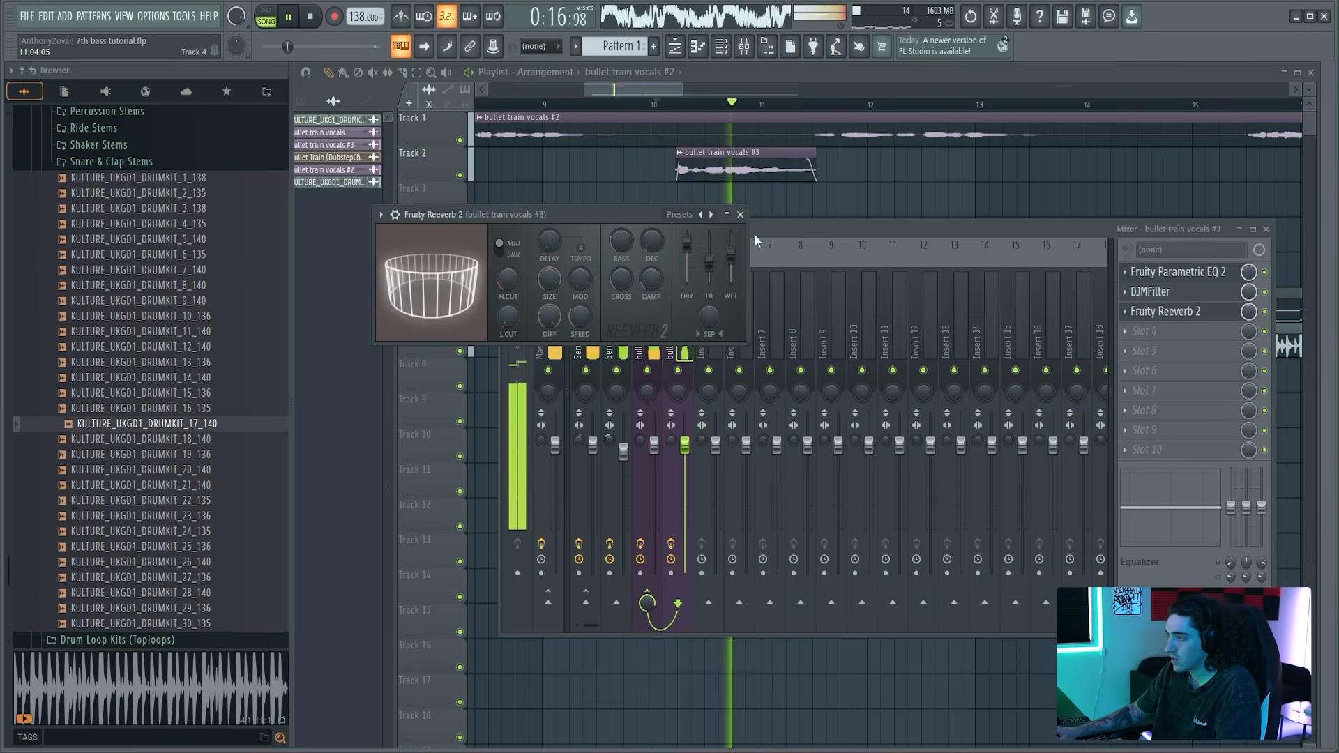
# Step: Lower the bullet train vocals #3 track's volume slightly and load Fruity Delay 3 in its slot 4
pyautogui.click(897, 237)
pyautogui.press('space')
pyautogui.click(1147, 331)
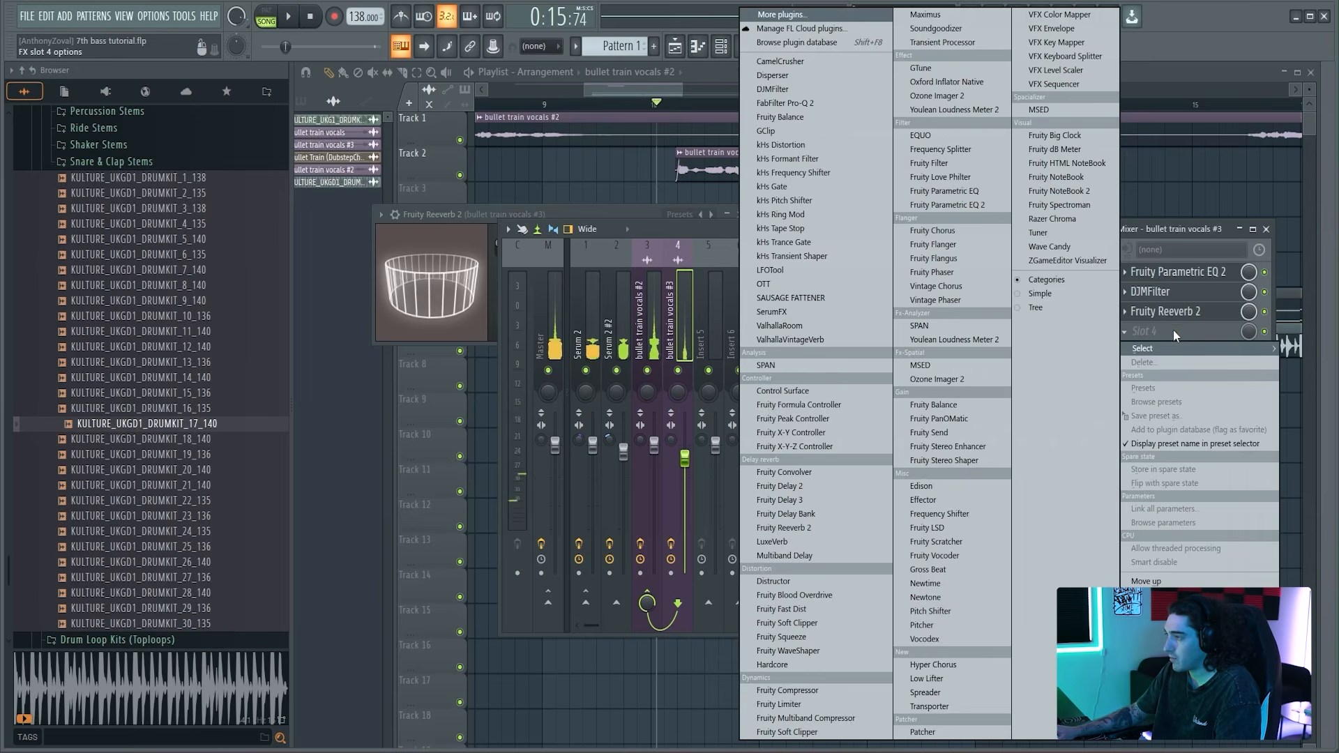
pyautogui.click(822, 496)
# Step: Set the feedback sample rate reduction in Fruity Delay 3 to about 3636 Hz, lower the feedback cutoff and audition the echoes
pyautogui.press('space')
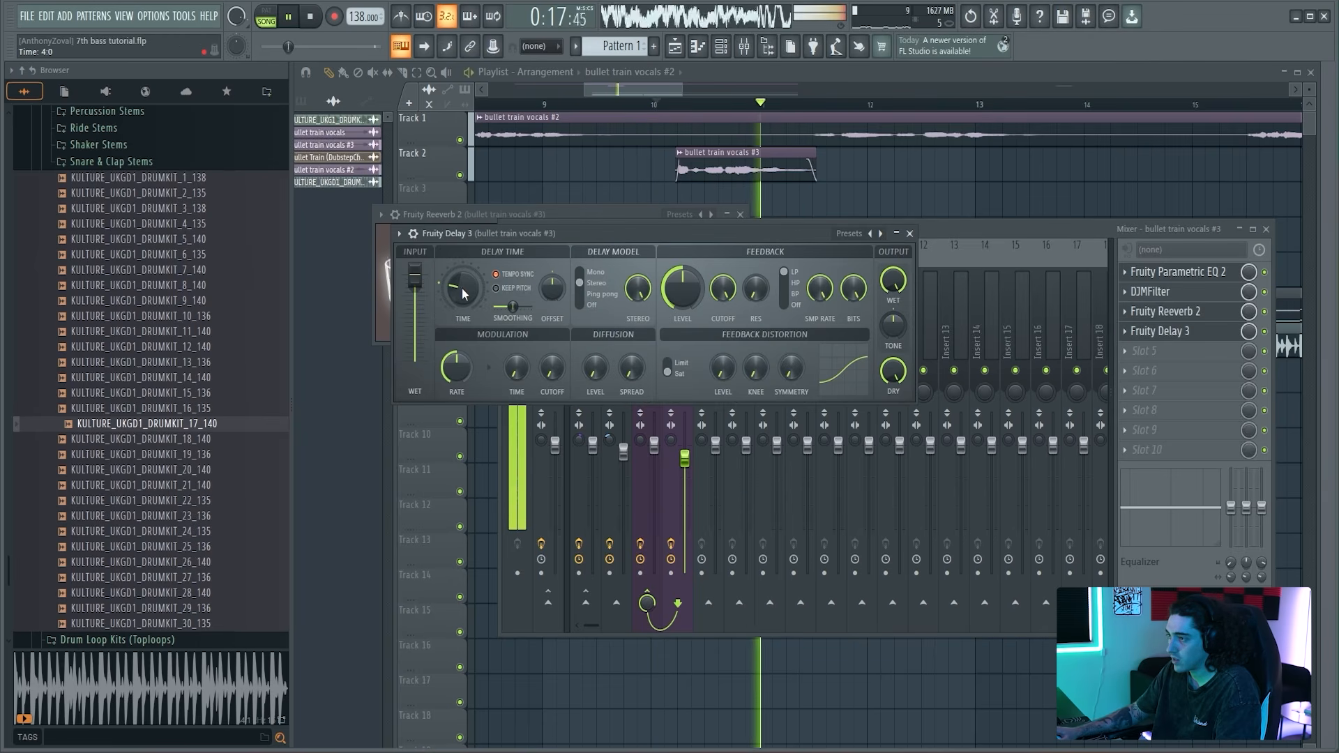
pyautogui.press('space')
pyautogui.moveTo(820, 288); pyautogui.dragTo(820, 296)
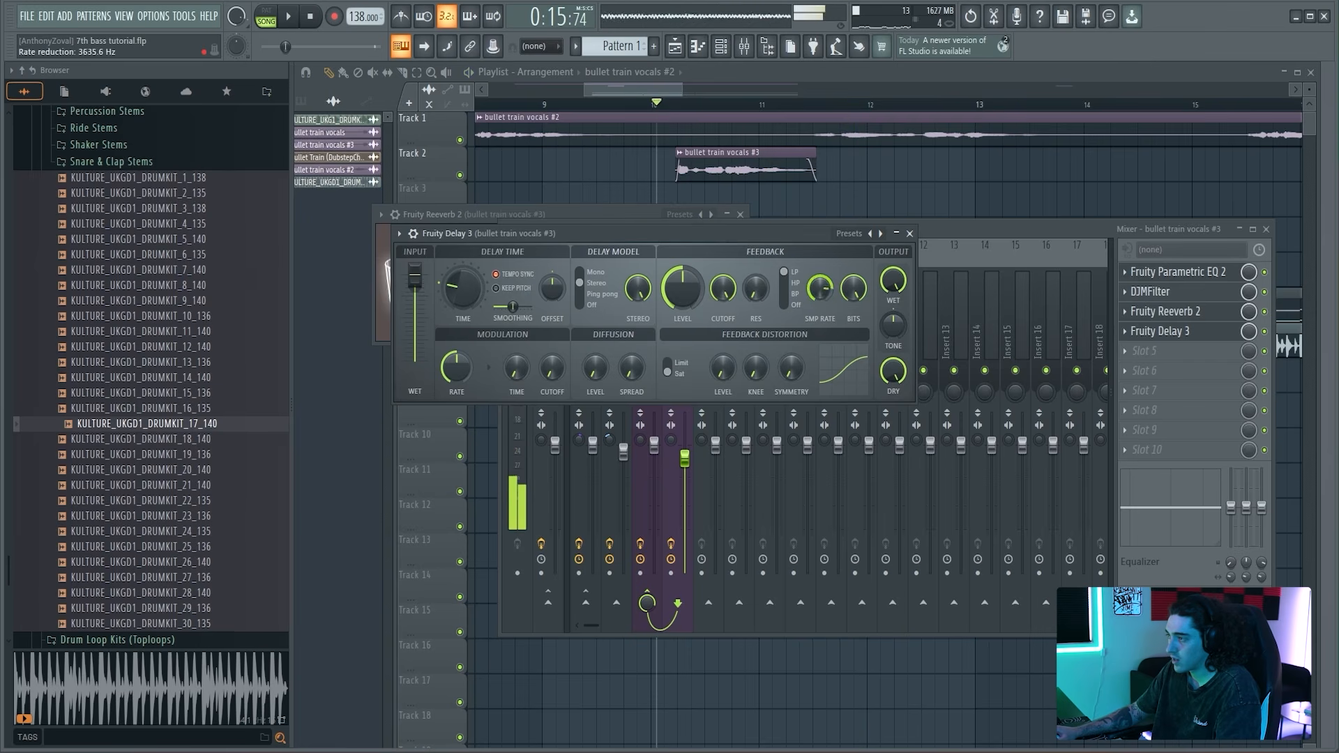
pyautogui.press('space')
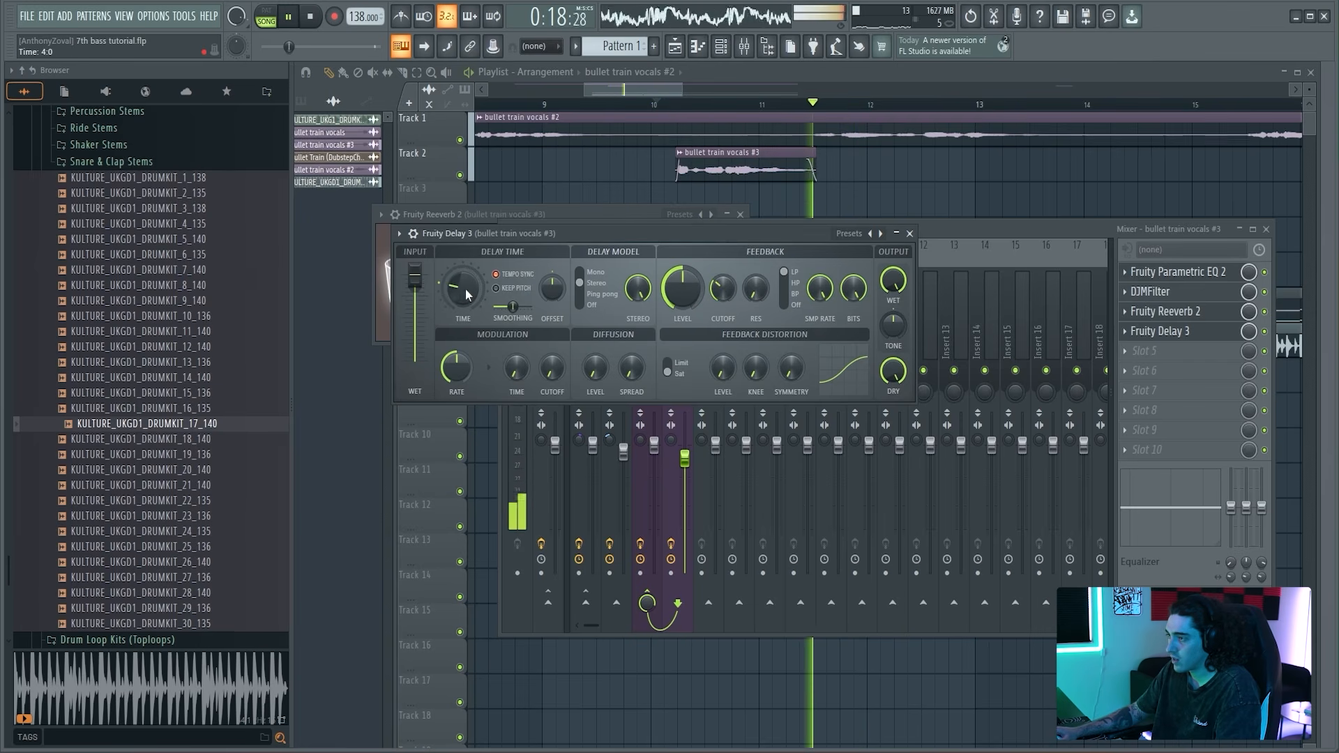
# Step: Lower the bullet train vocals #3 track's volume to about 78% (-5.3 dB) and play it with the drop
pyautogui.click(976, 225)
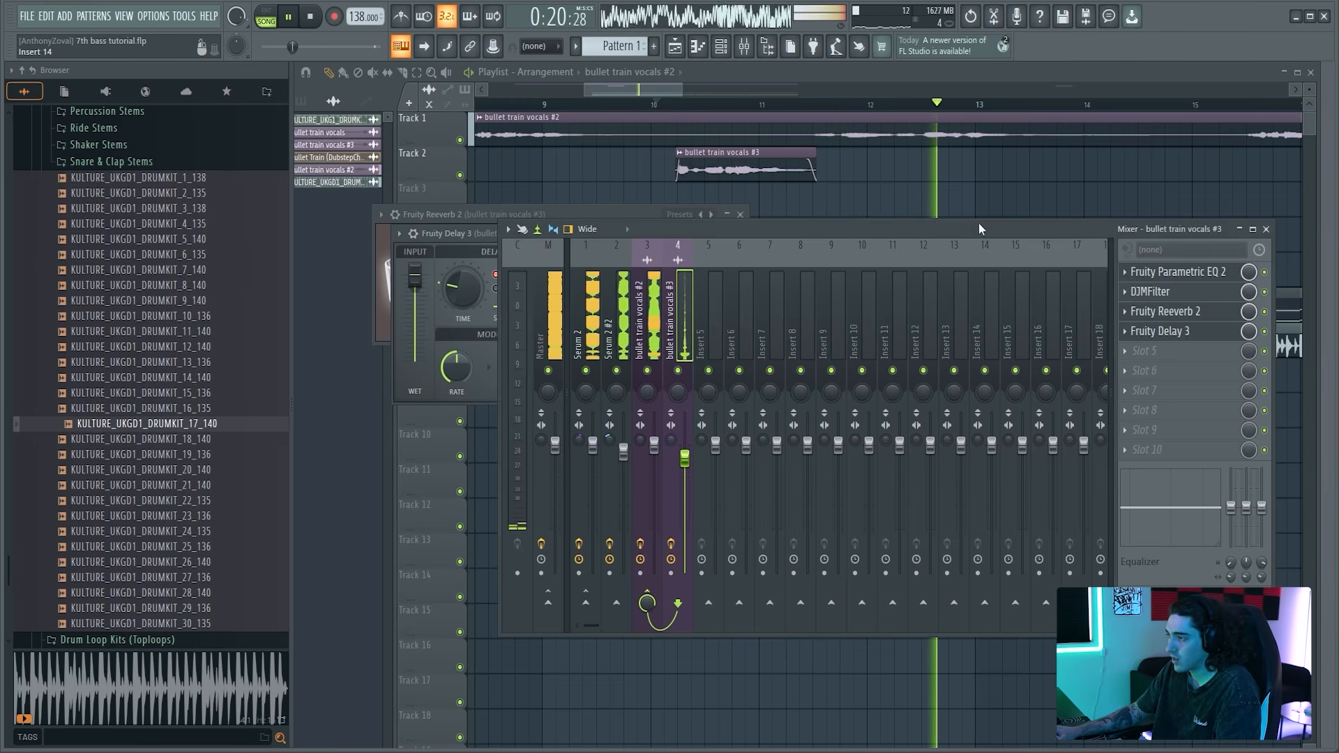
pyautogui.press('space')
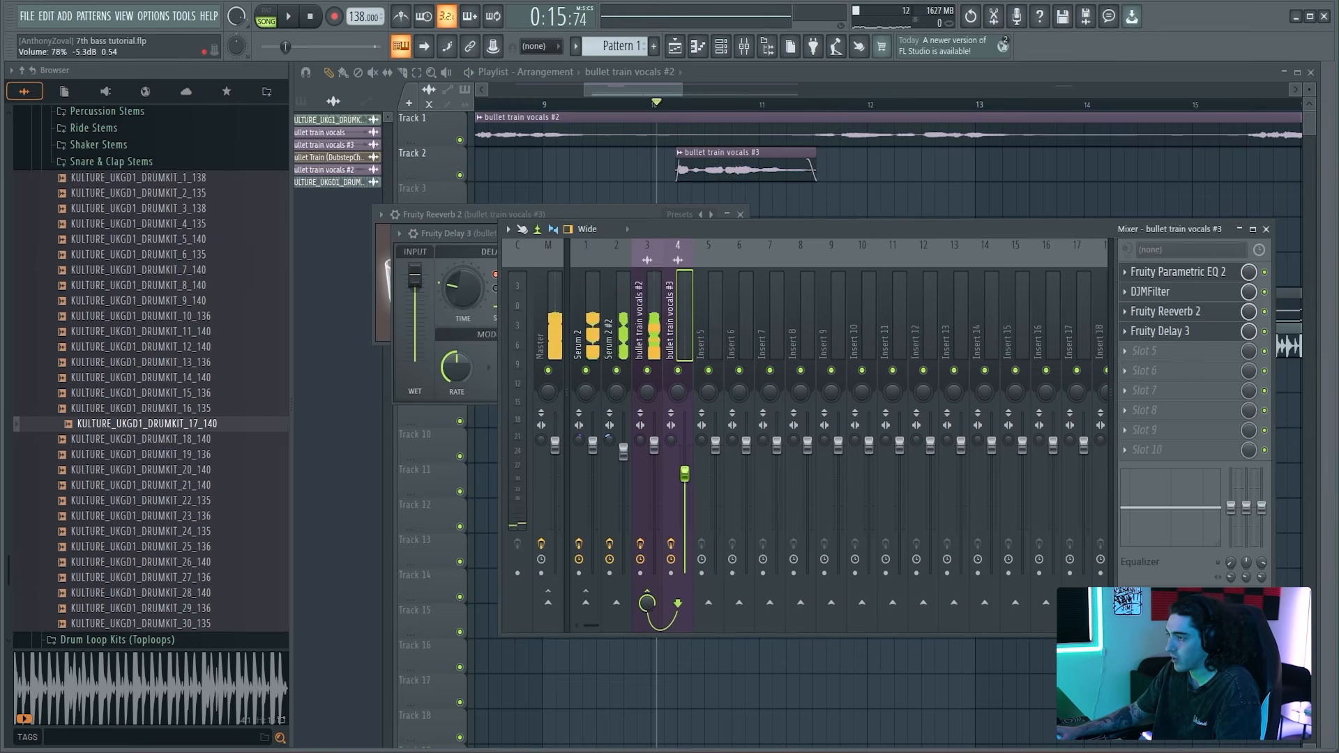
pyautogui.moveTo(684, 472); pyautogui.dragTo(685, 475)
pyautogui.press('space')
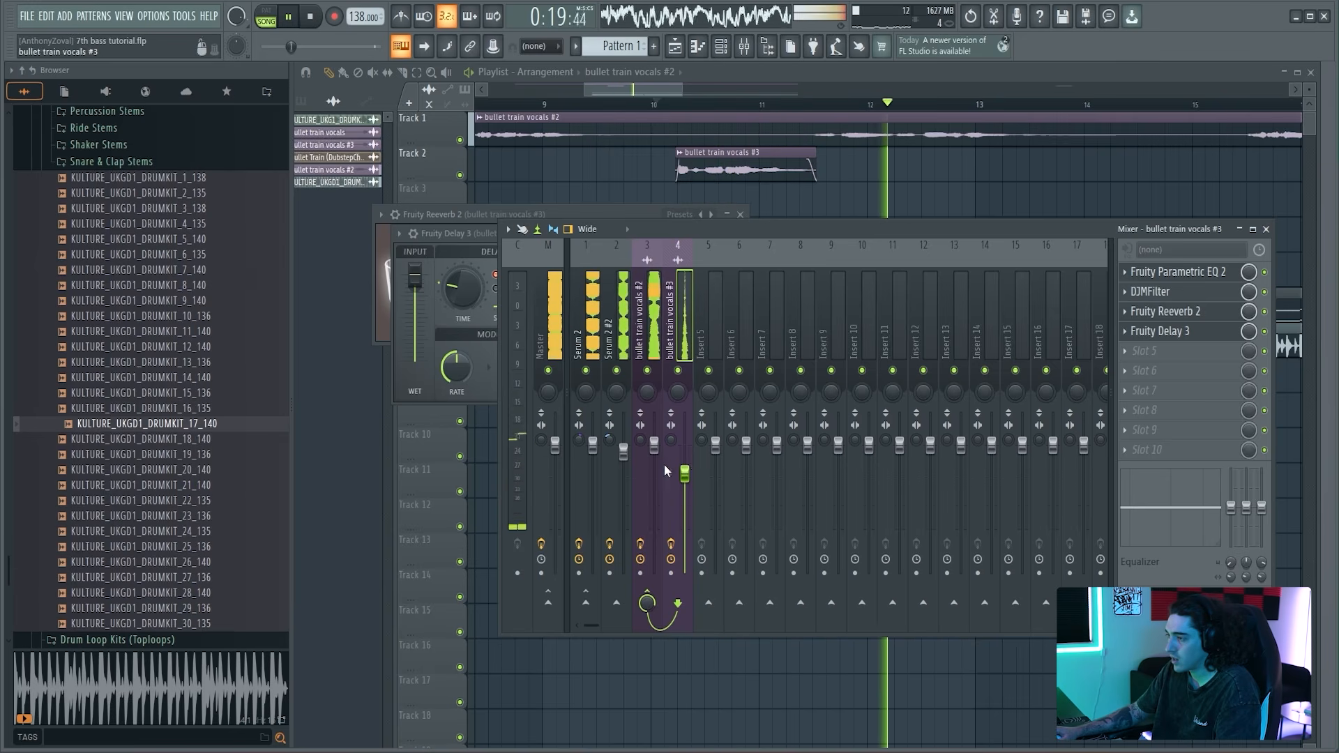
# Step: Open the channel settings of the bullet train vocals #2 clip on Track 1
pyautogui.doubleClick(886, 127)
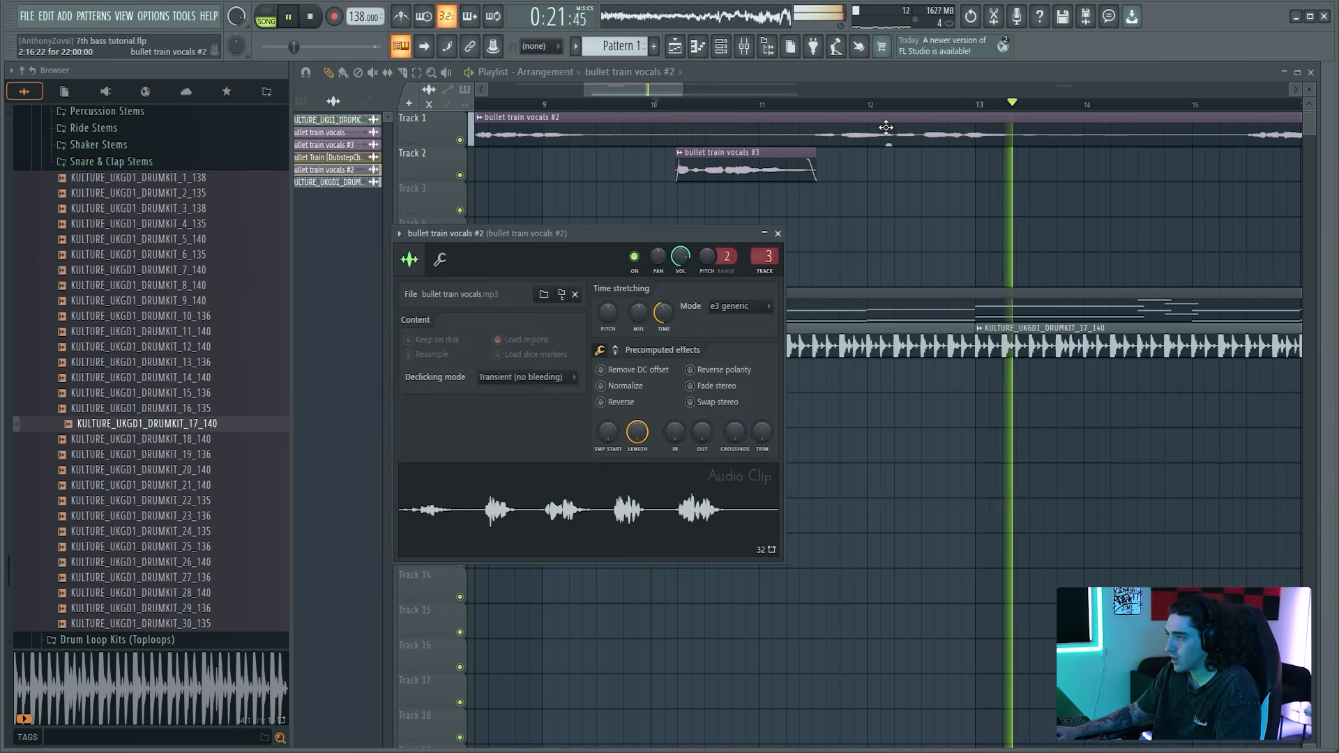
# Step: Repeat the bullet train vocals #3 clip on Track 2 every four bars up to bar 25
pyautogui.click(745, 47)
pyautogui.click(671, 74)
pyautogui.click(543, 100)
pyautogui.scroll(-4, 639, 87)
pyautogui.click(698, 105)
pyautogui.click(614, 102)
pyautogui.moveTo(627, 109); pyautogui.dragTo(606, 106)
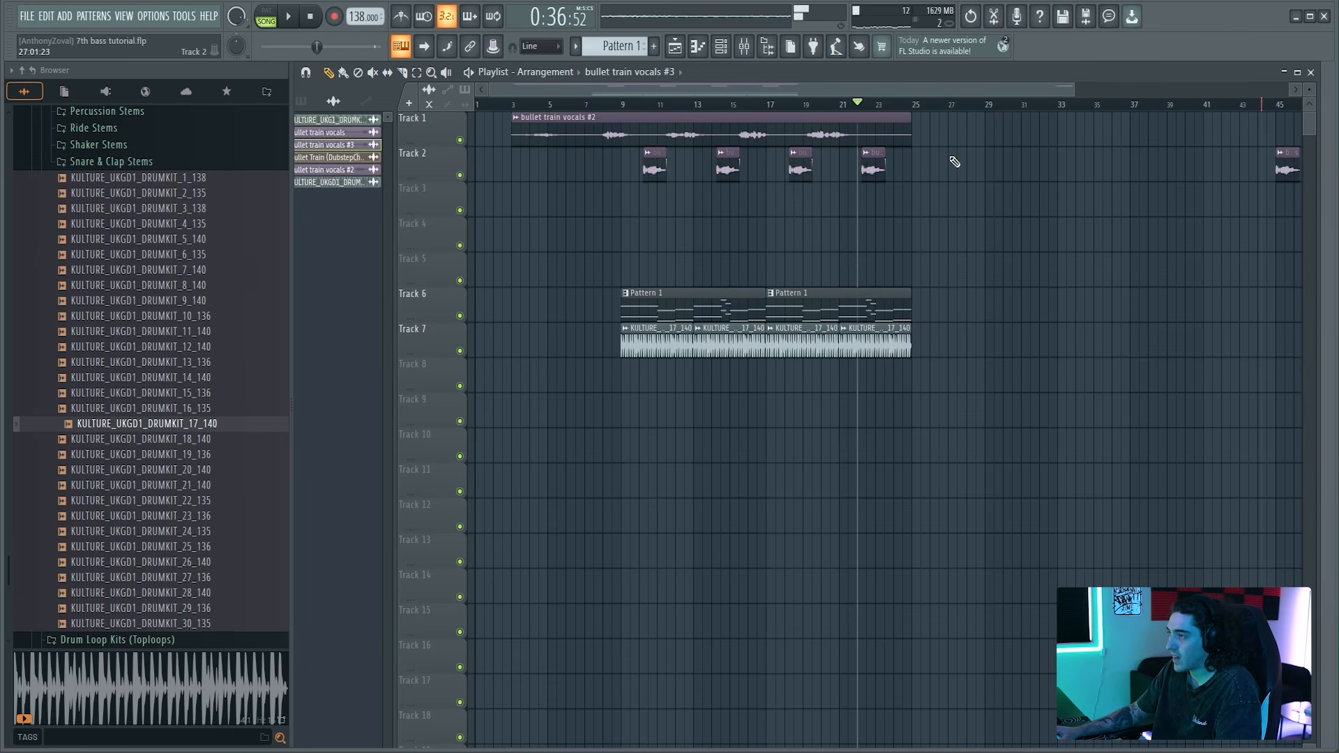
# Step: Select the four repeated vocal clips on Track 2 and play the arrangement from bar 10
pyautogui.moveTo(946, 159); pyautogui.dragTo(637, 157)
pyautogui.click(638, 106)
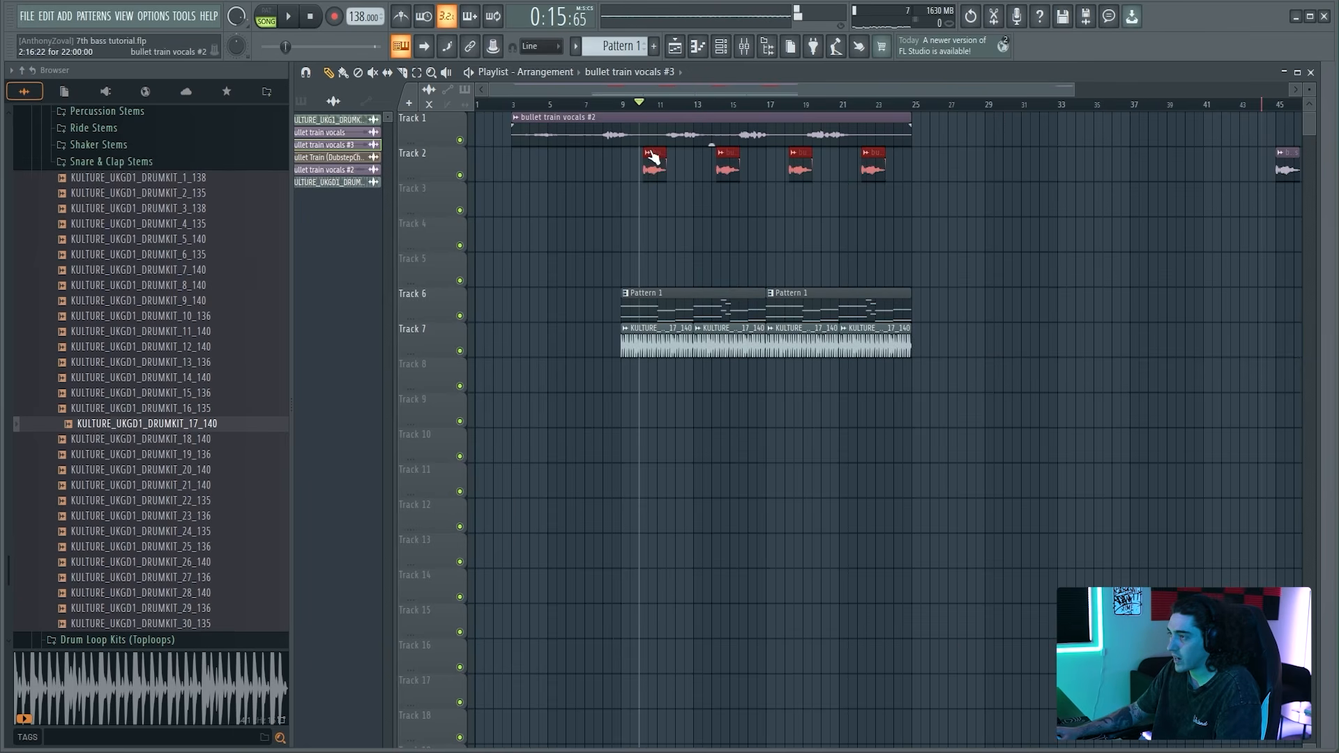
pyautogui.press('space')
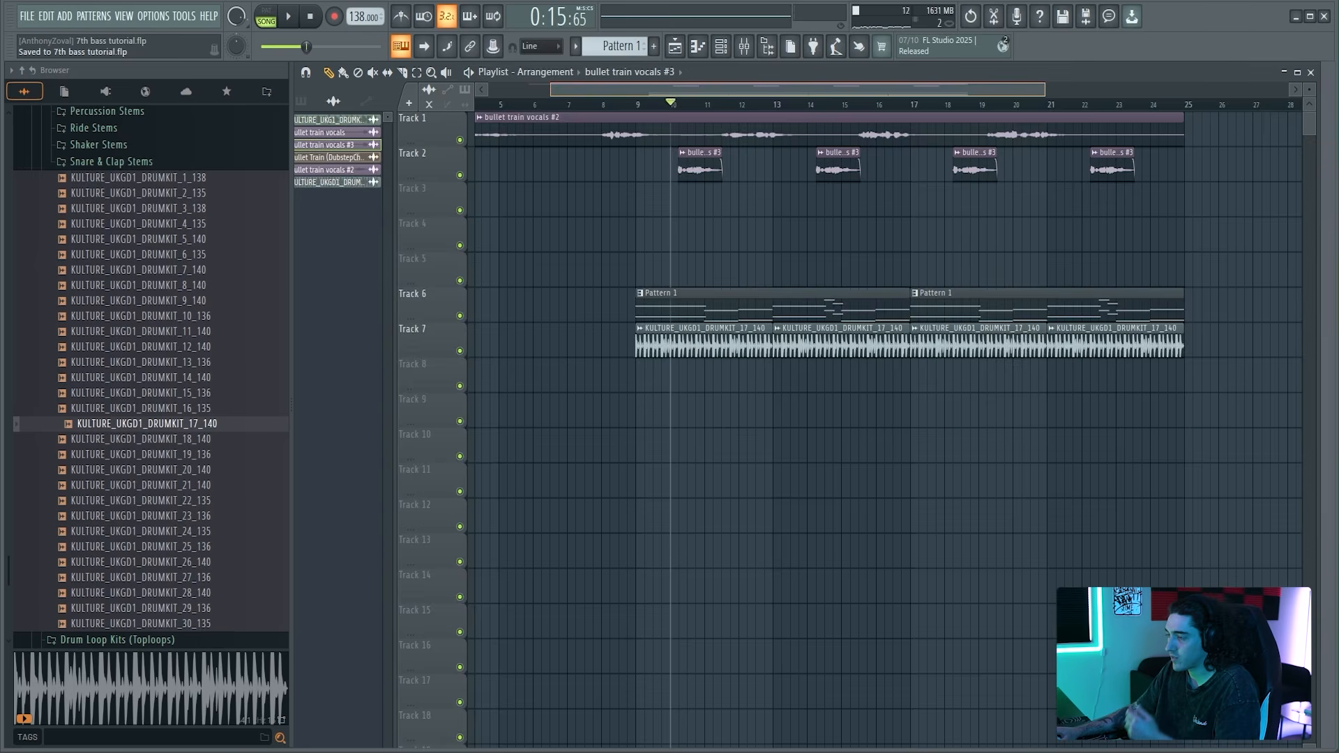
# Step: Solo Track 2 and audition its first vocal clip from bar 11
pyautogui.scroll(3, 698, 105)
pyautogui.click(675, 104)
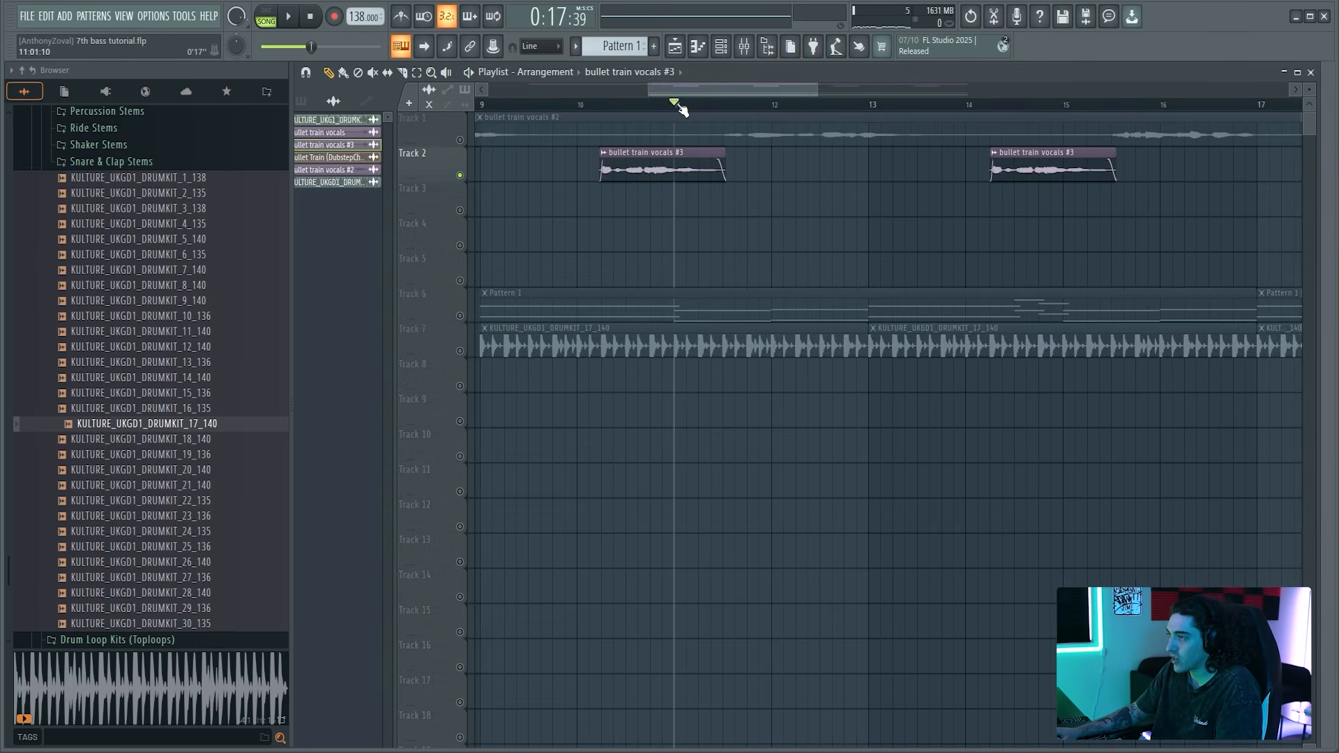
pyautogui.scroll(1, 682, 90)
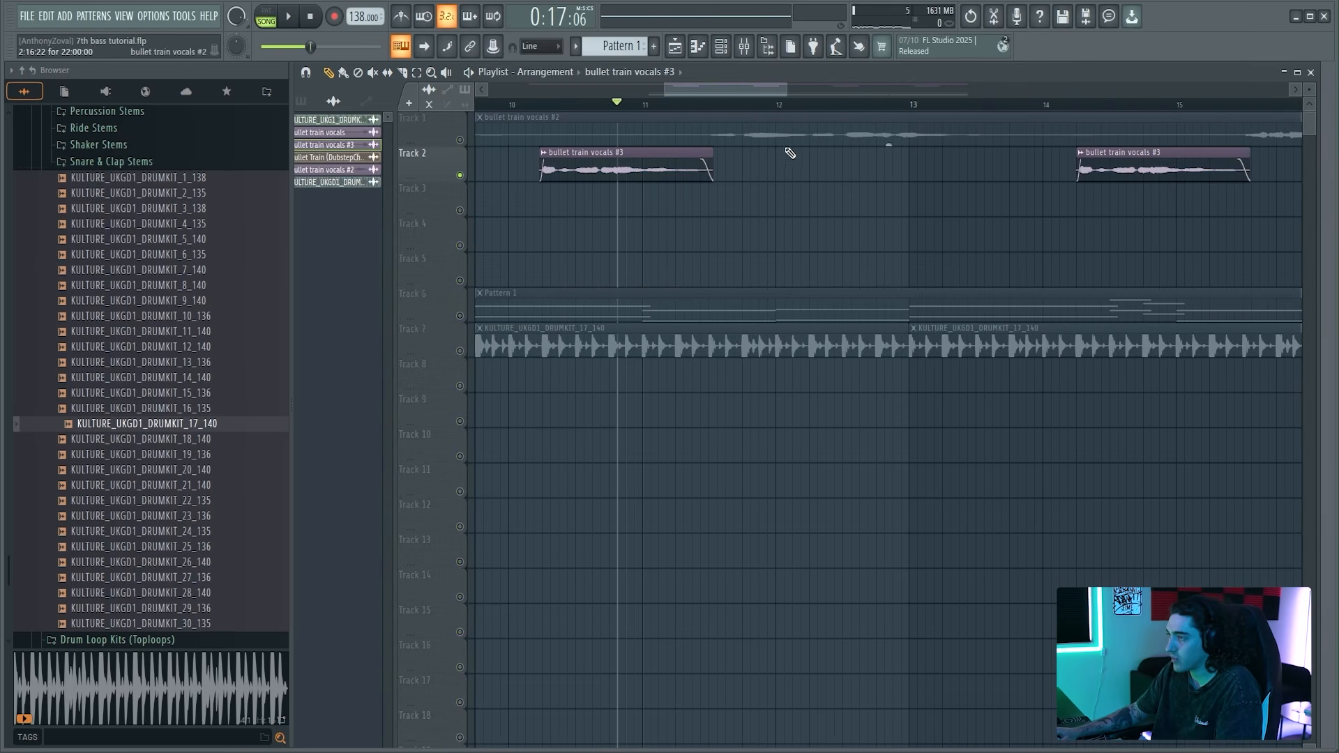
pyautogui.press('space')
pyautogui.scroll(3, 742, 90)
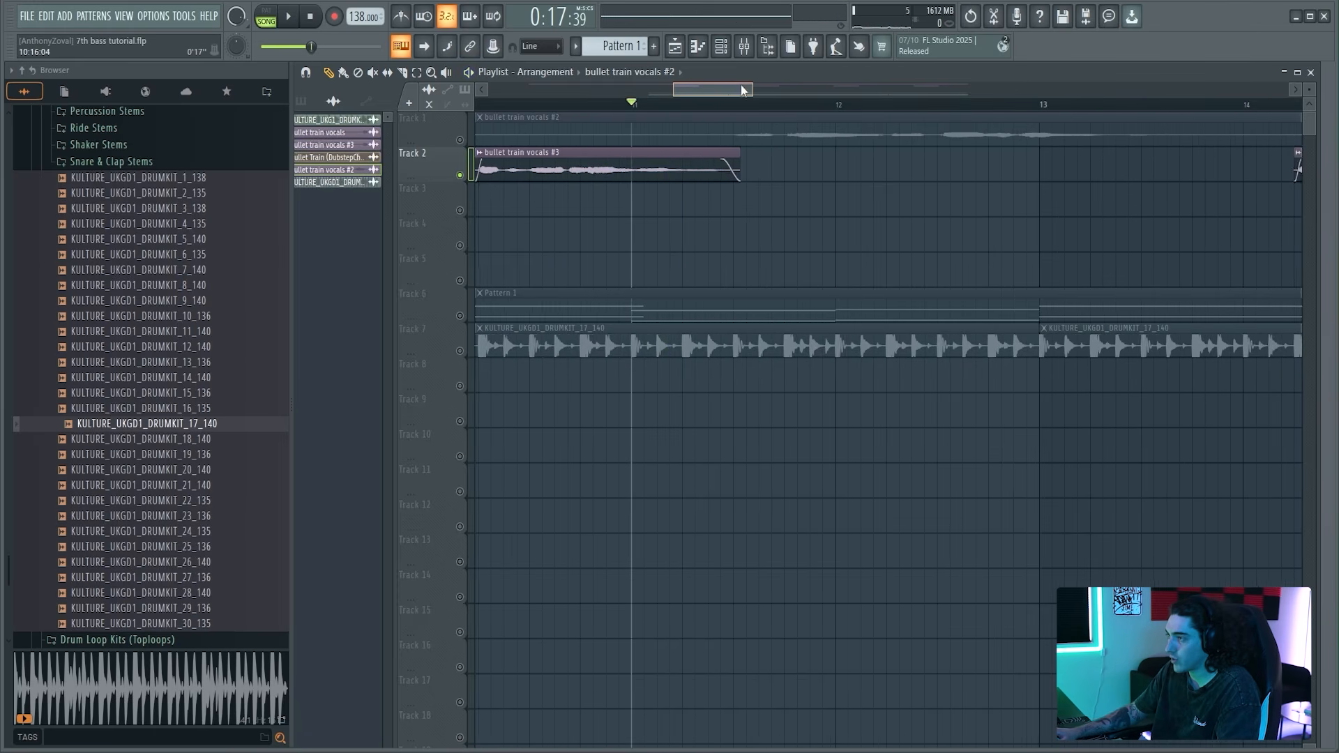
pyautogui.press('space')
pyautogui.press('space')
pyautogui.press('space')
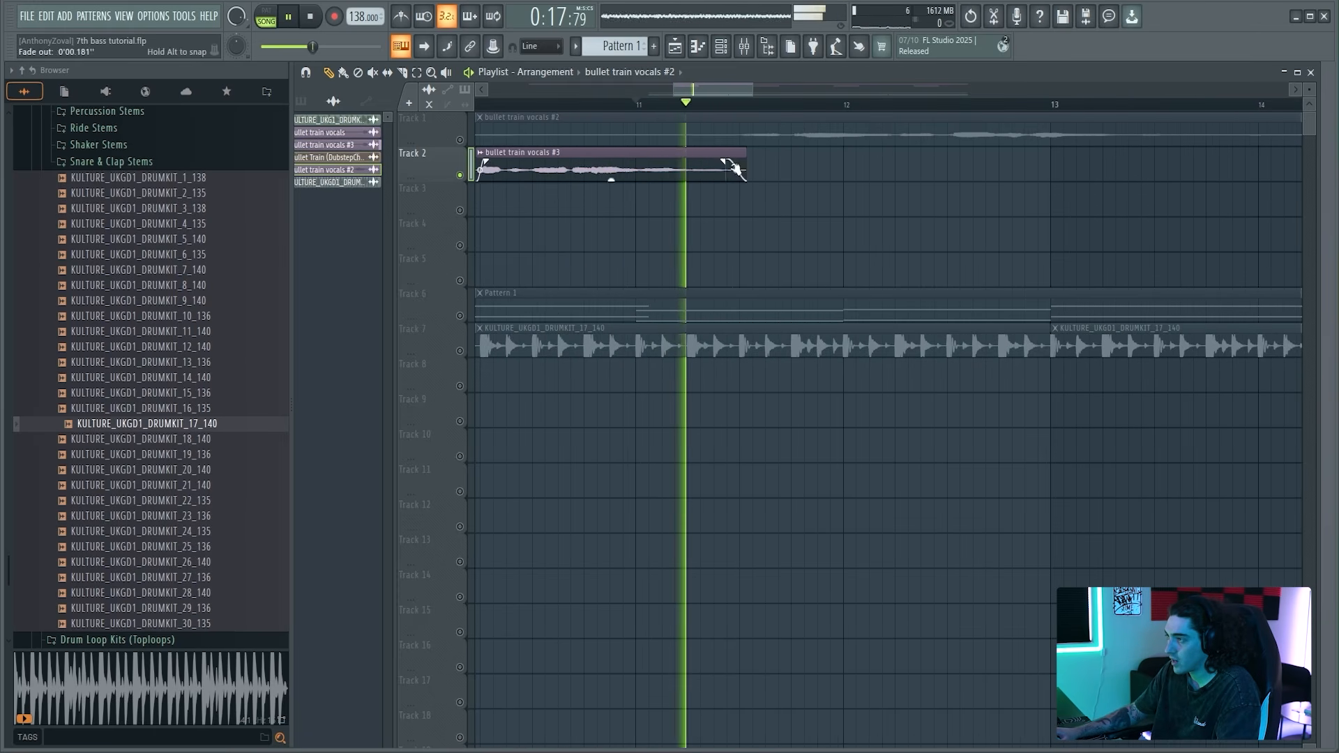
# Step: Select the range from bar 11 to bar 12 and export the soloed vocal as a WAV file named vocal
pyautogui.moveTo(635, 103); pyautogui.dragTo(850, 107)
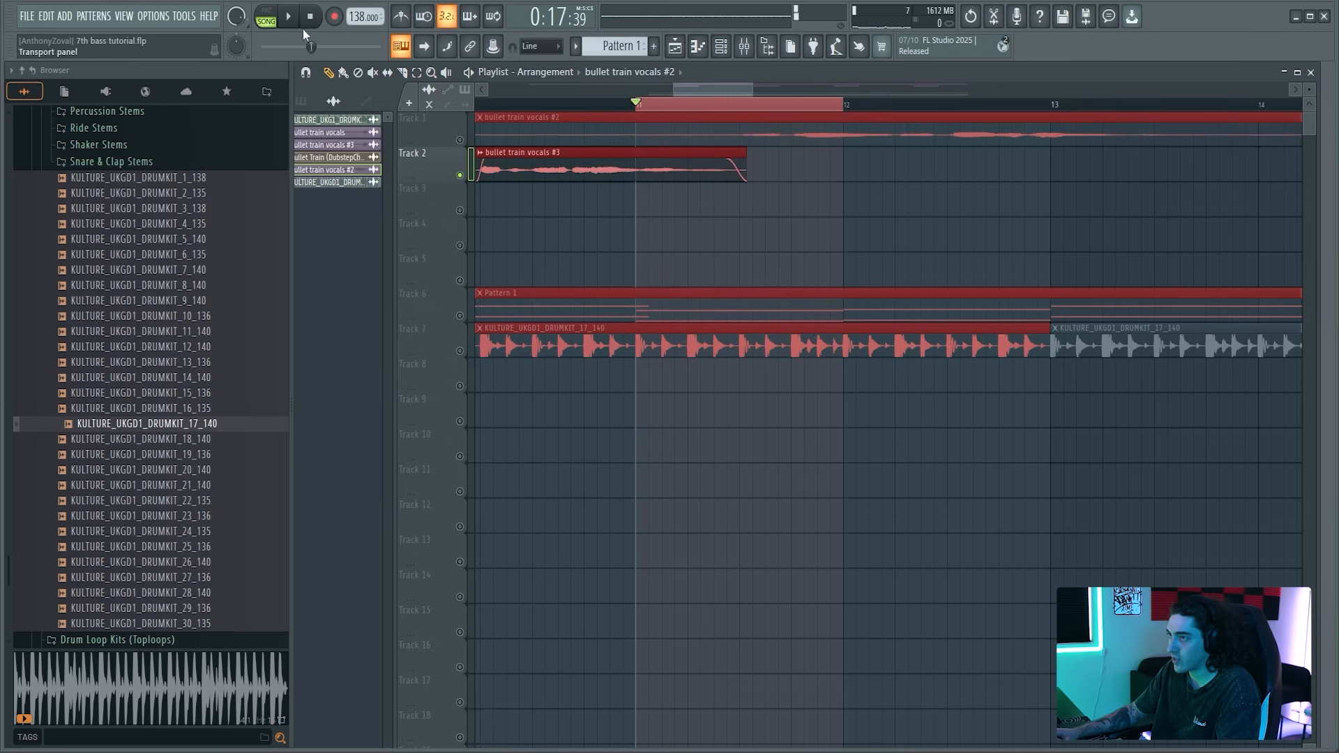
pyautogui.click(27, 17)
pyautogui.click(60, 95)
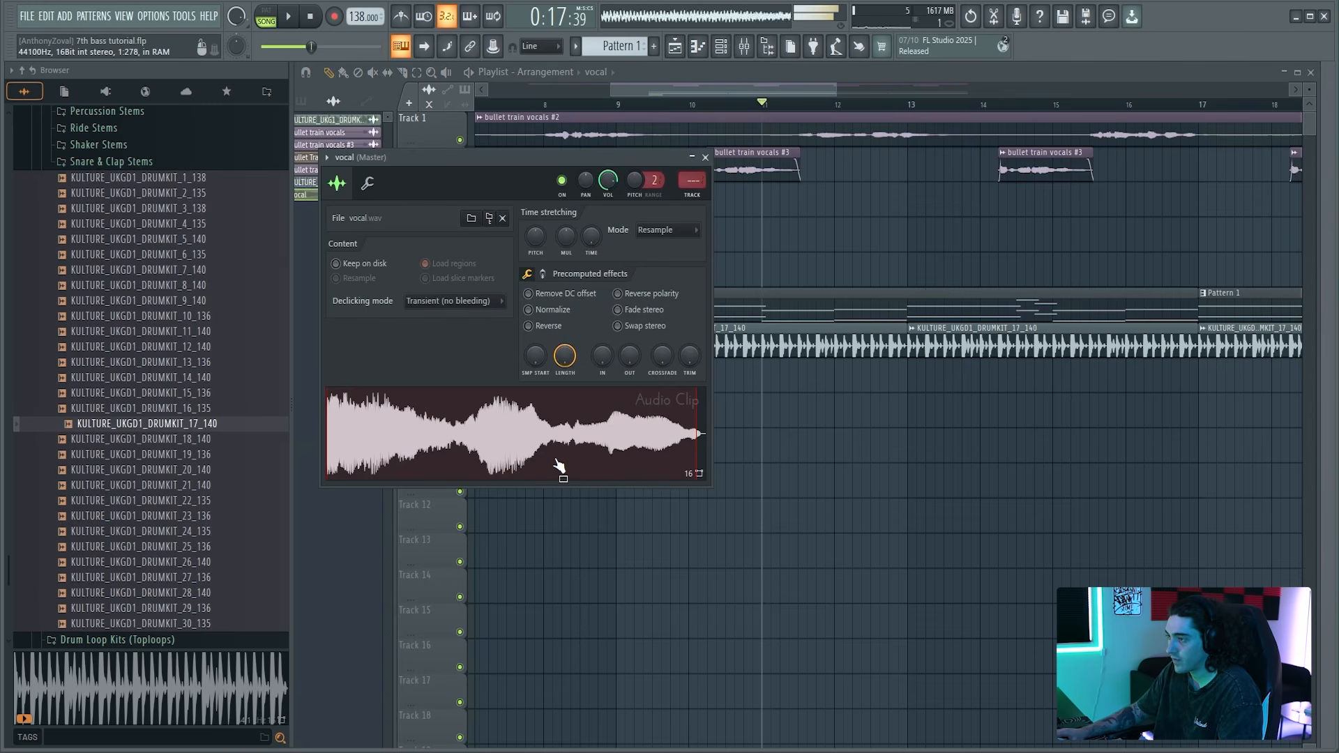
# Step: Place the exported vocal clip on Track 8 at bar 9 and solo it together with the Track 7 drum loop
pyautogui.click(705, 157)
pyautogui.scroll(5, 659, 382)
pyautogui.moveTo(682, 89); pyautogui.dragTo(684, 92)
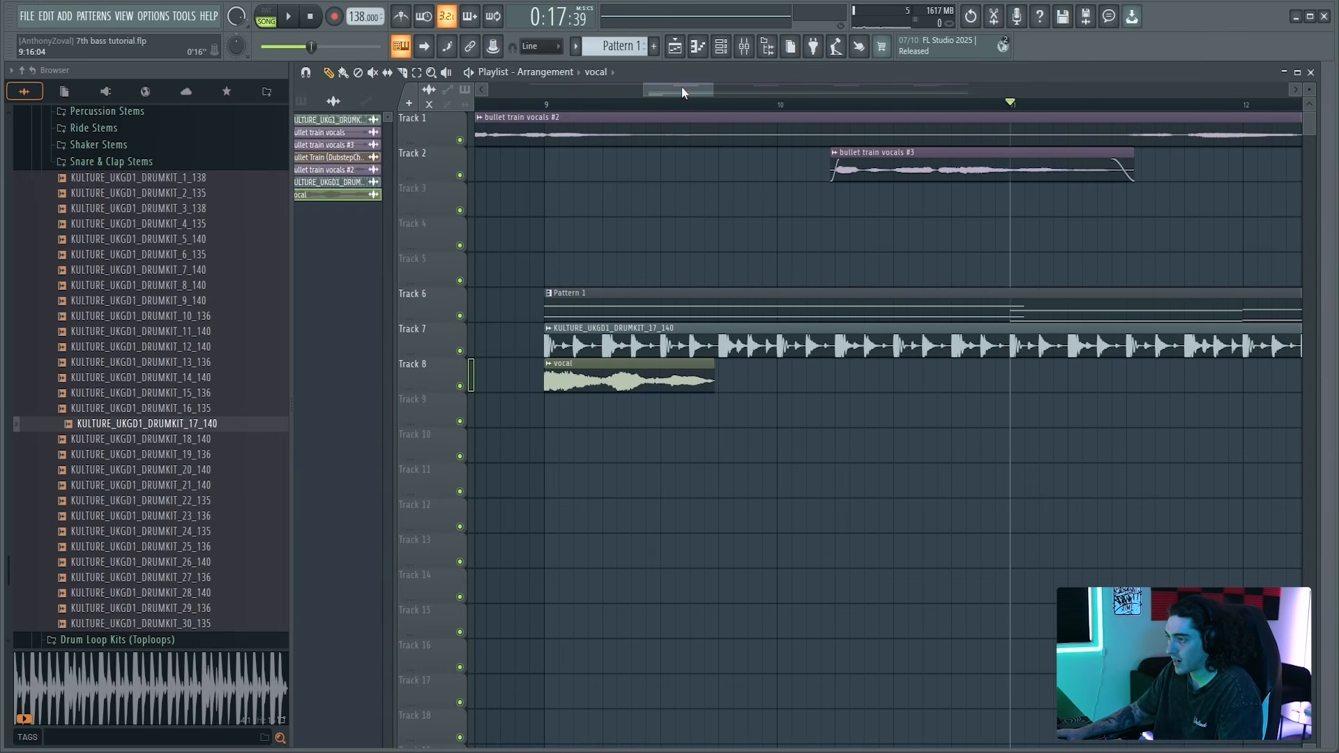
pyautogui.rightClick(461, 387)
pyautogui.click(460, 351)
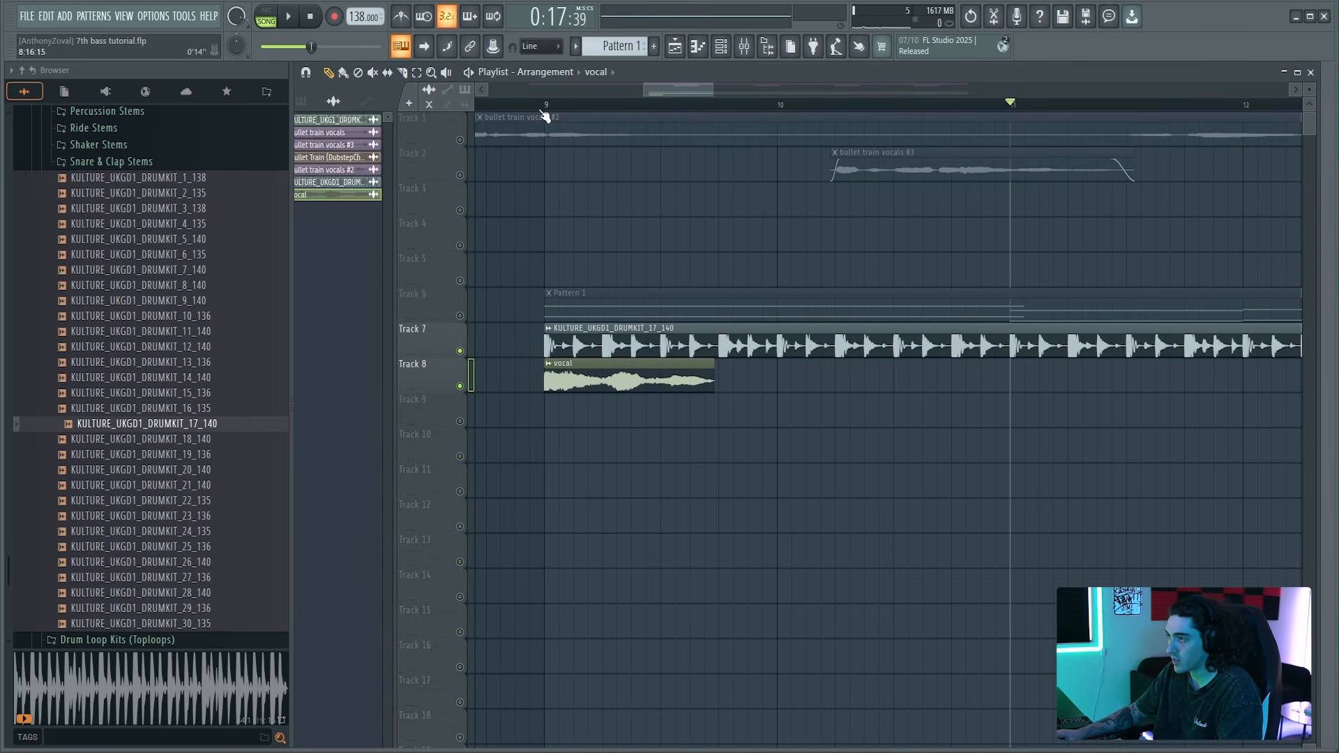
# Step: Repeat the vocal clip every half bar on Track 8 from bar 9 to bar 13, checking it against the drums
pyautogui.press('space')
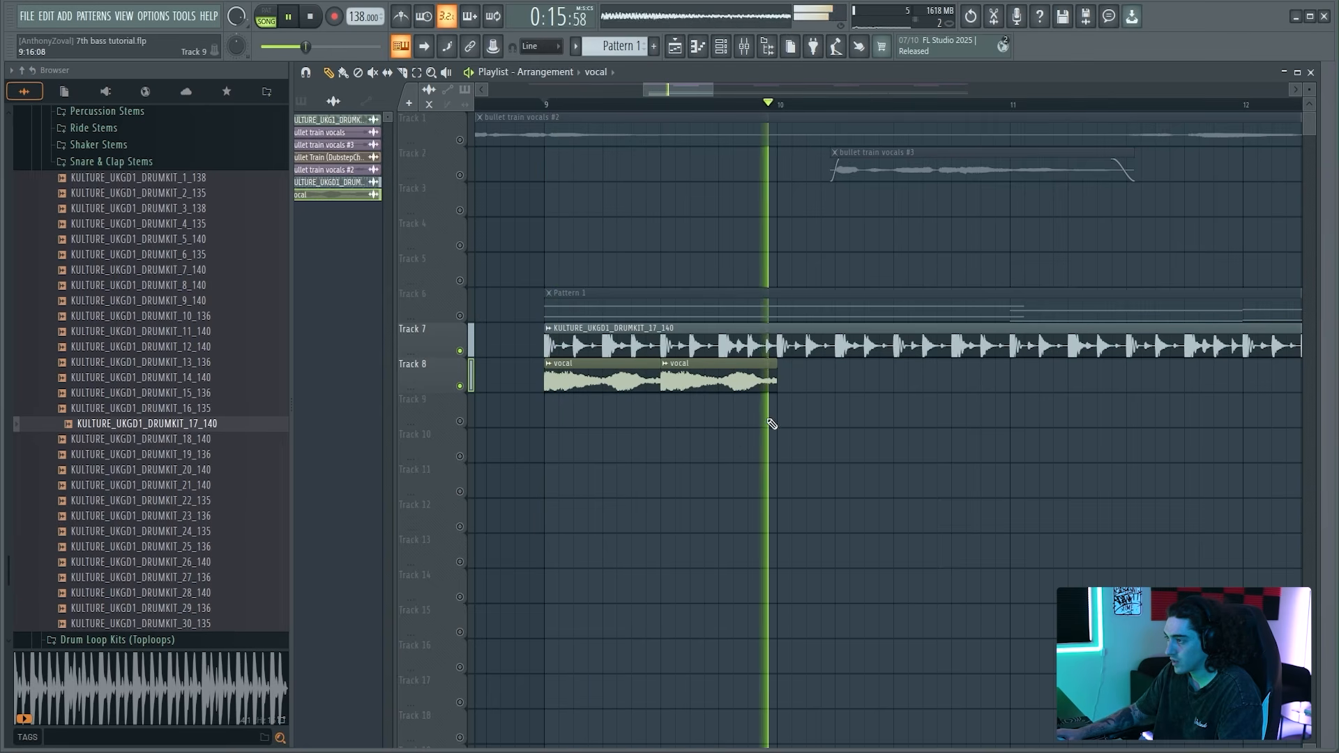
pyautogui.press('space')
pyautogui.press('space')
pyautogui.click(785, 379)
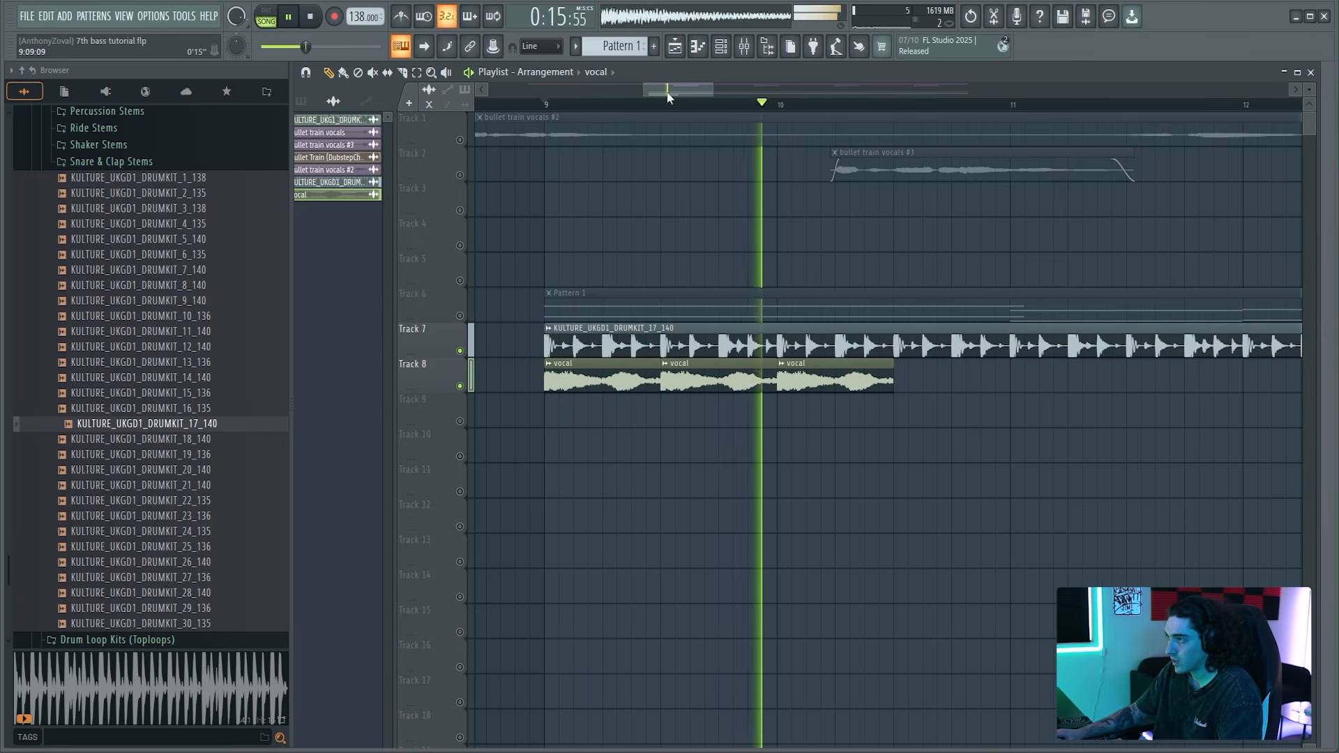
pyautogui.scroll(-3, 668, 94)
pyautogui.click(810, 381)
pyautogui.click(862, 383)
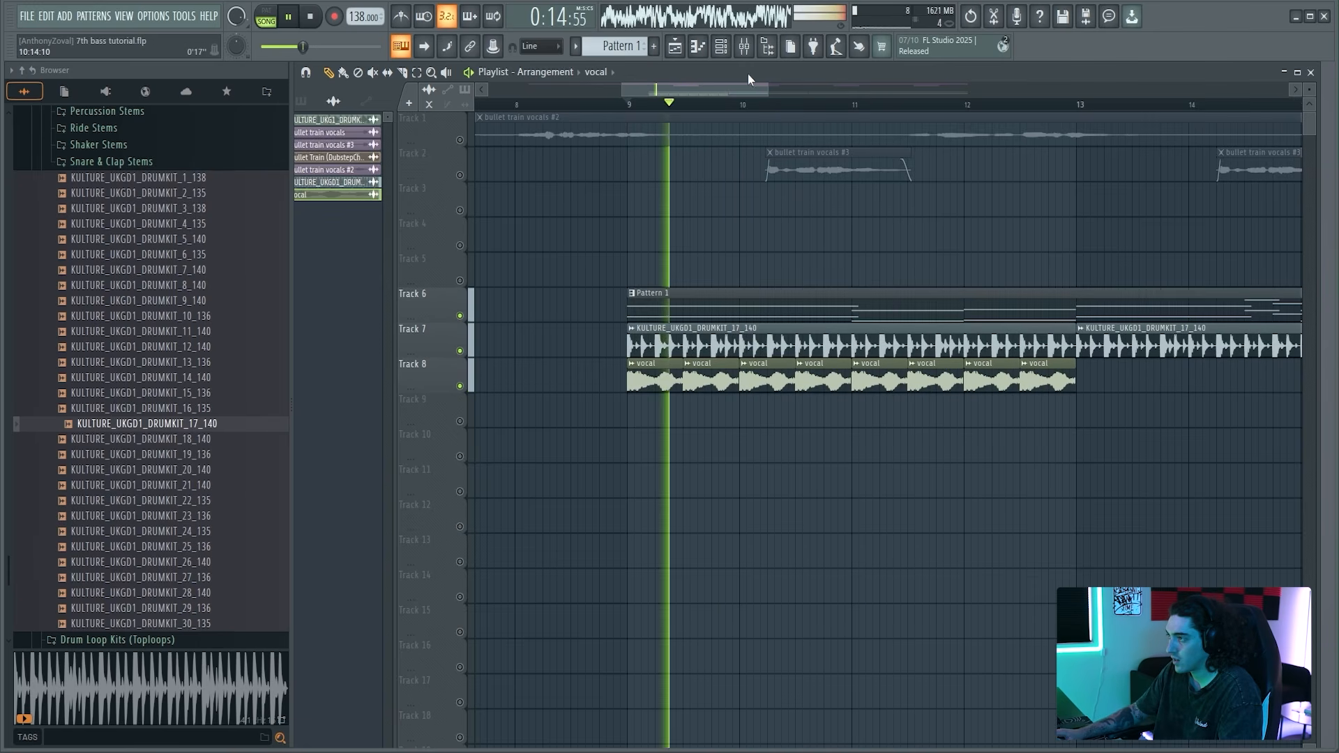
# Step: Open the vocal clip's channel settings and route it to mixer insert 5
pyautogui.click(744, 48)
pyautogui.click(745, 58)
pyautogui.doubleClick(691, 379)
pyautogui.press('space')
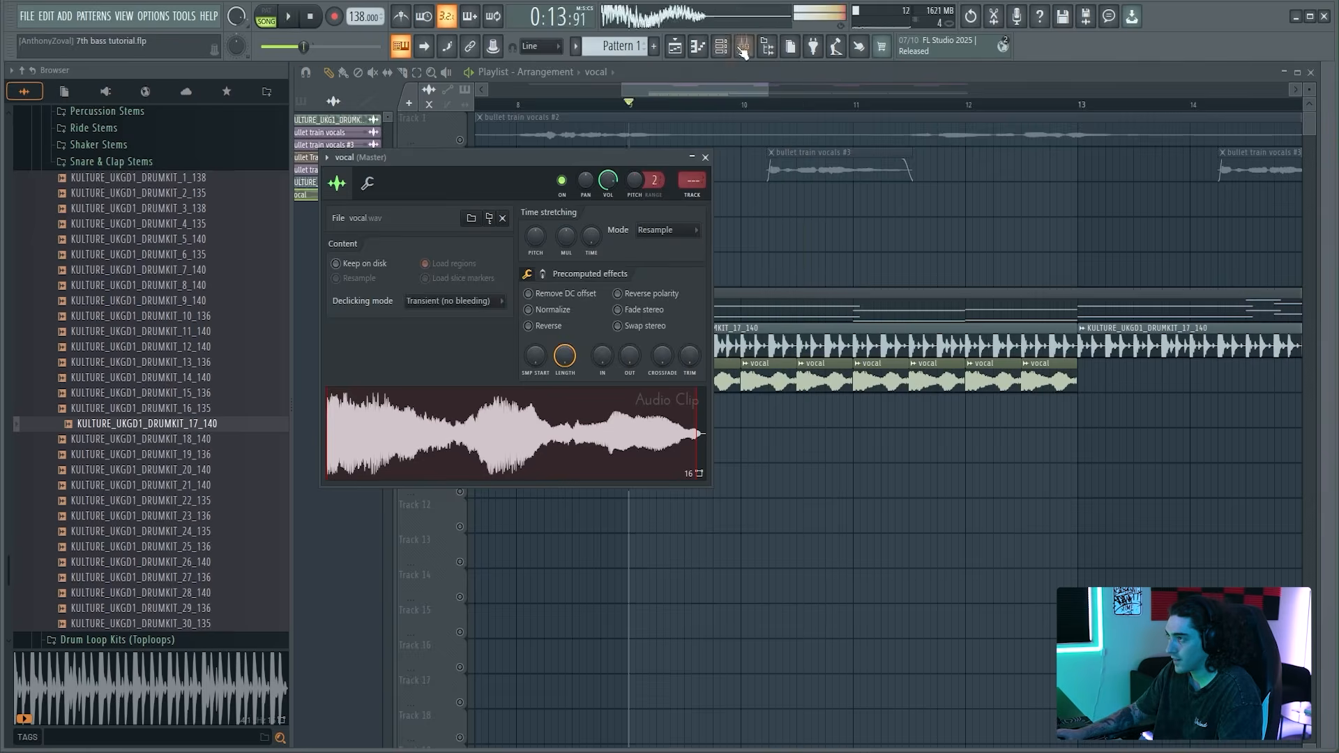
pyautogui.click(745, 47)
pyautogui.rightClick(723, 344)
pyautogui.click(977, 417)
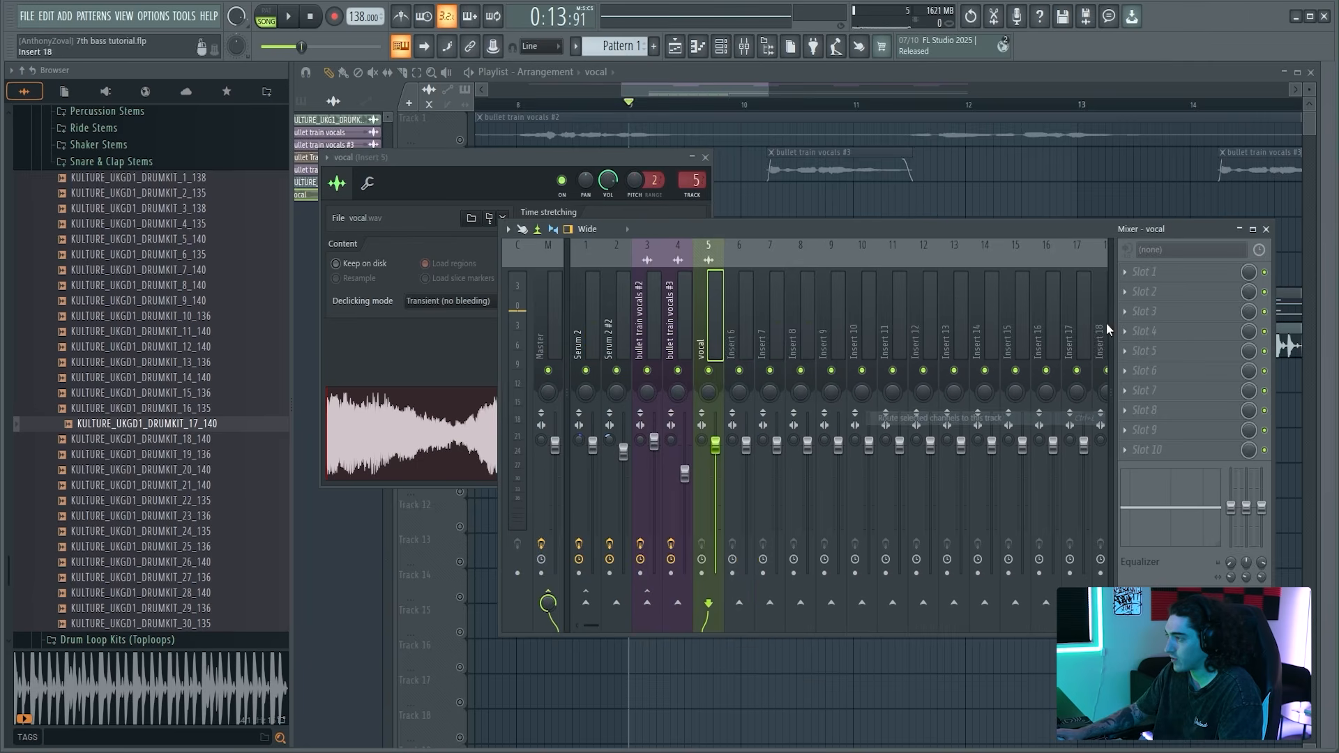
# Step: Load kHs Trance Gate into the first effect slot of the vocal mixer track
pyautogui.click(1155, 273)
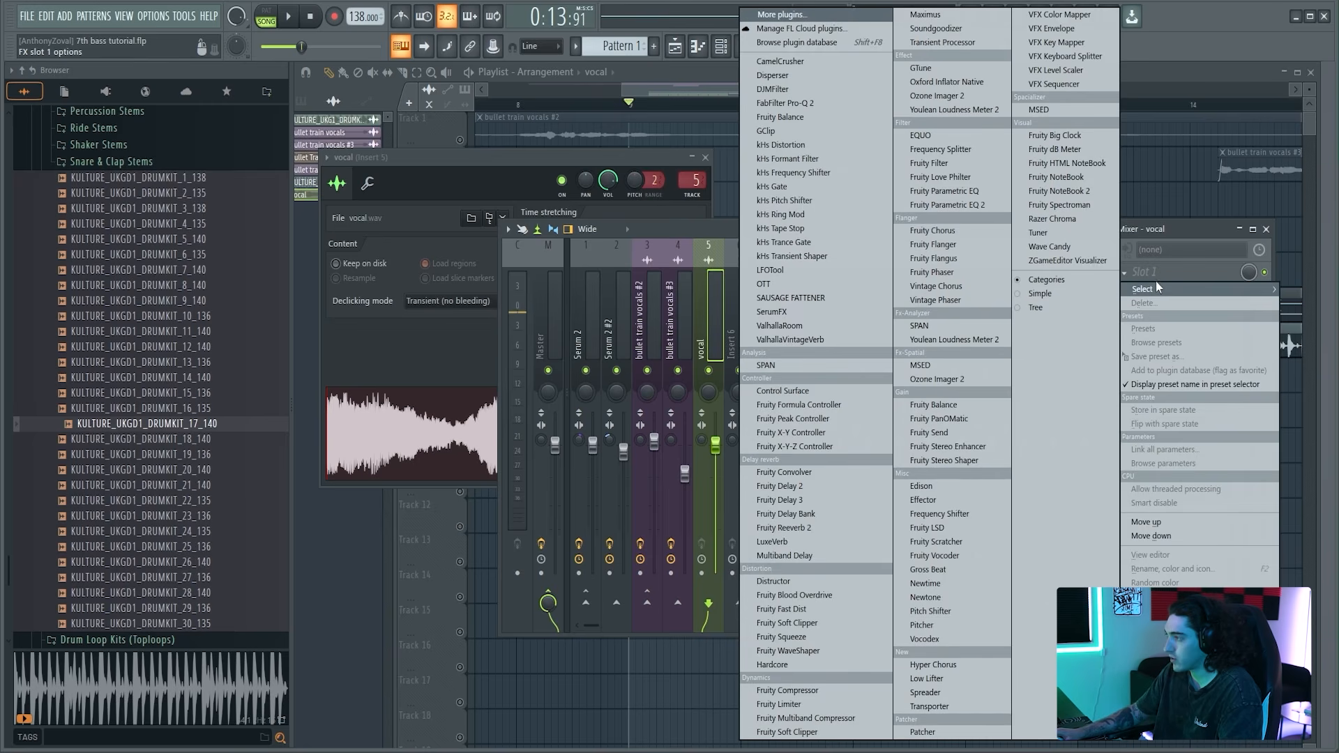
pyautogui.click(823, 242)
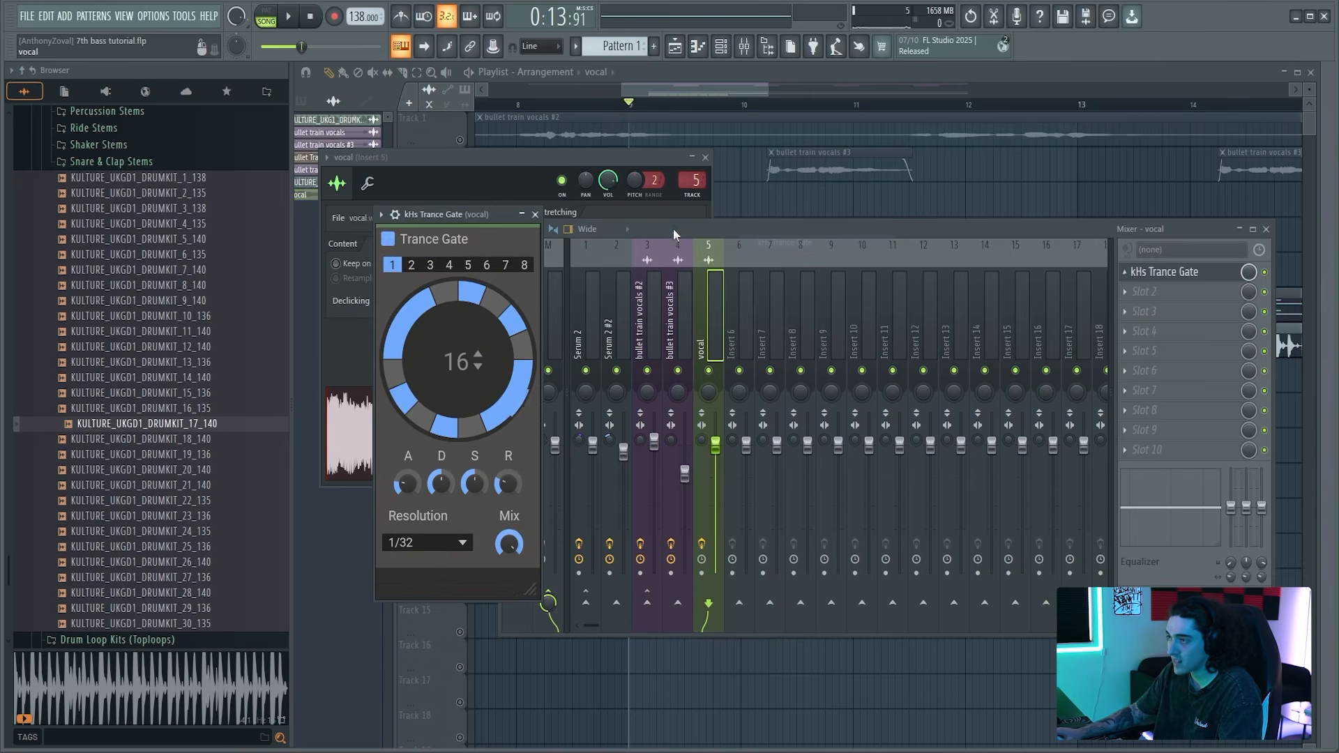
pyautogui.moveTo(479, 216); pyautogui.dragTo(625, 236)
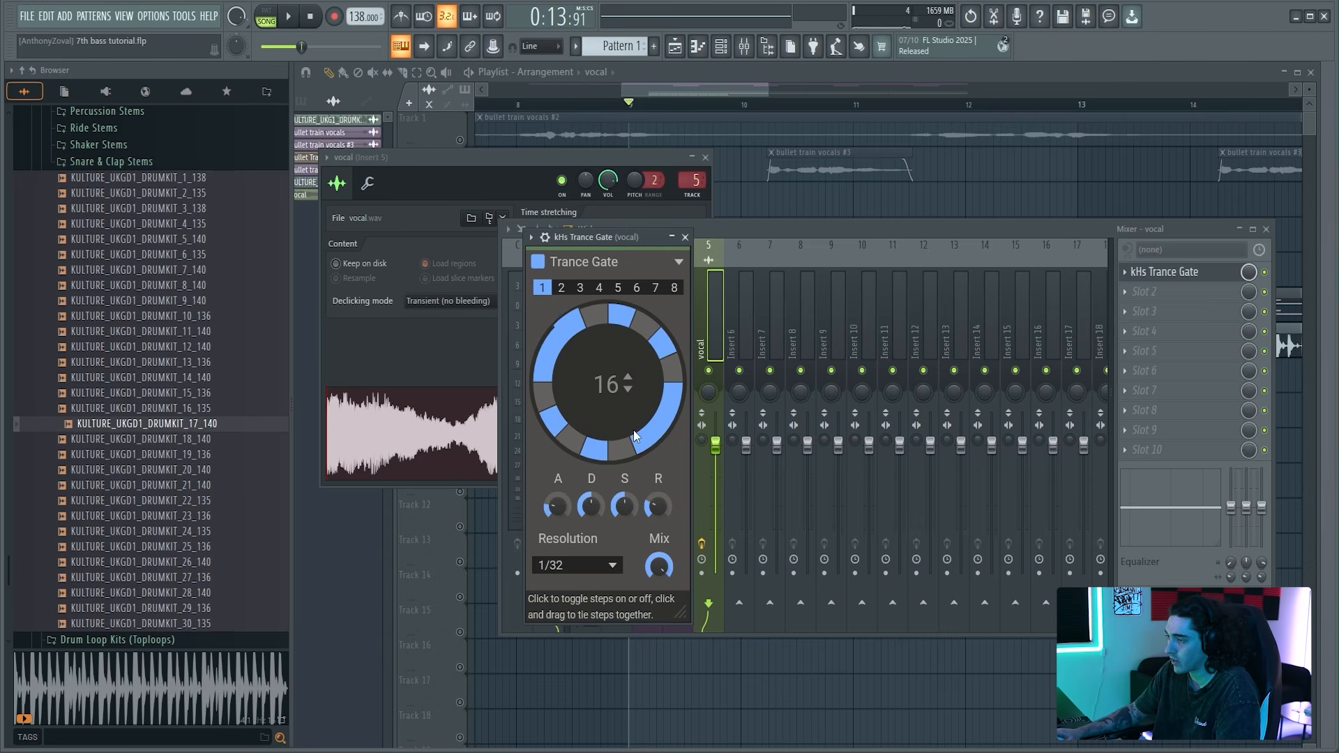
pyautogui.moveTo(616, 237); pyautogui.dragTo(637, 242)
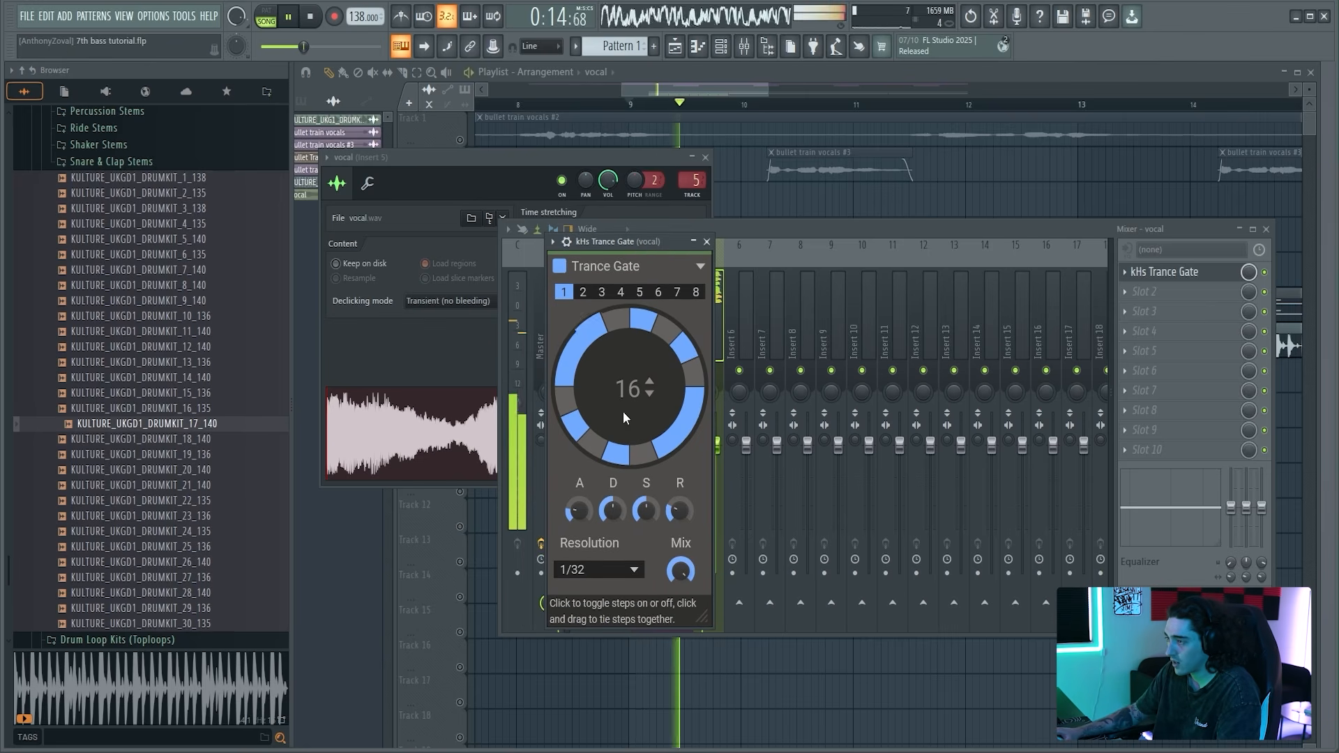
# Step: Audition the gated vocal and adjust the attack in kHs Trance Gate
pyautogui.click(725, 368)
pyautogui.press('space')
pyautogui.press('space')
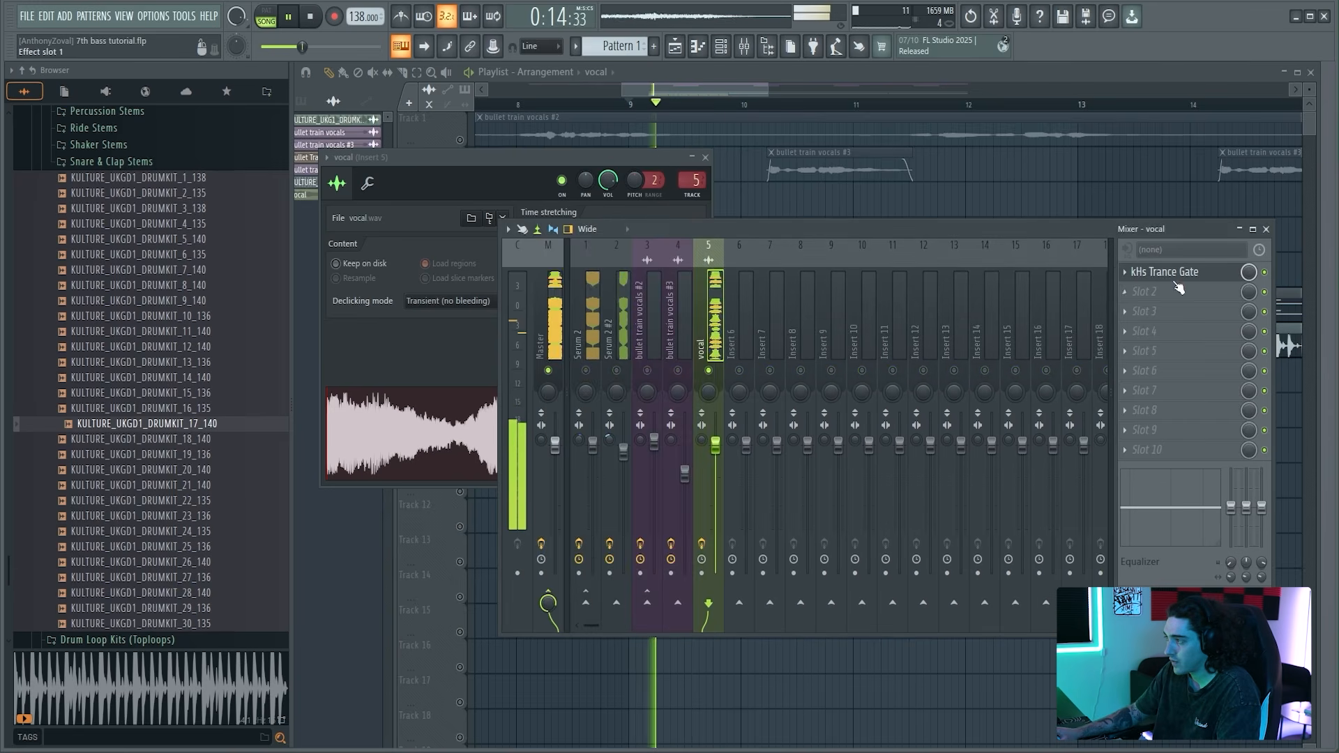
pyautogui.click(1195, 272)
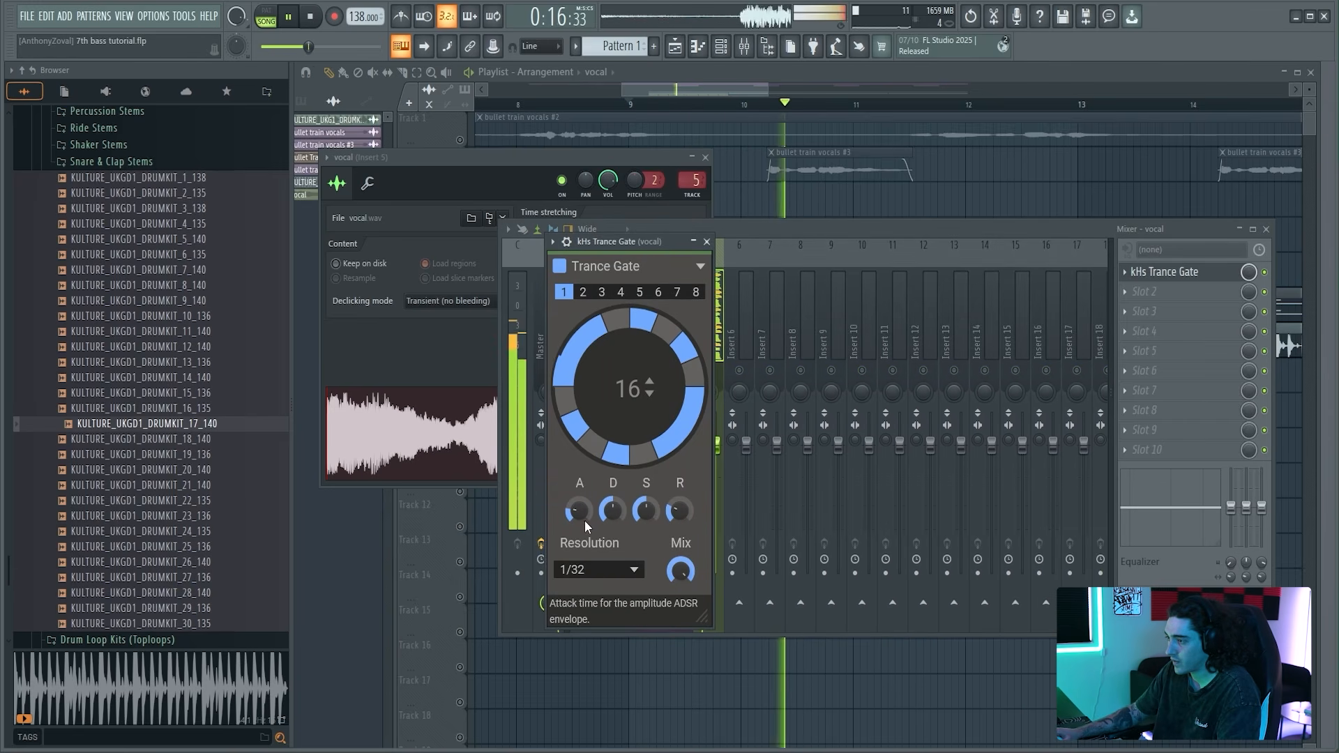
pyautogui.press('space')
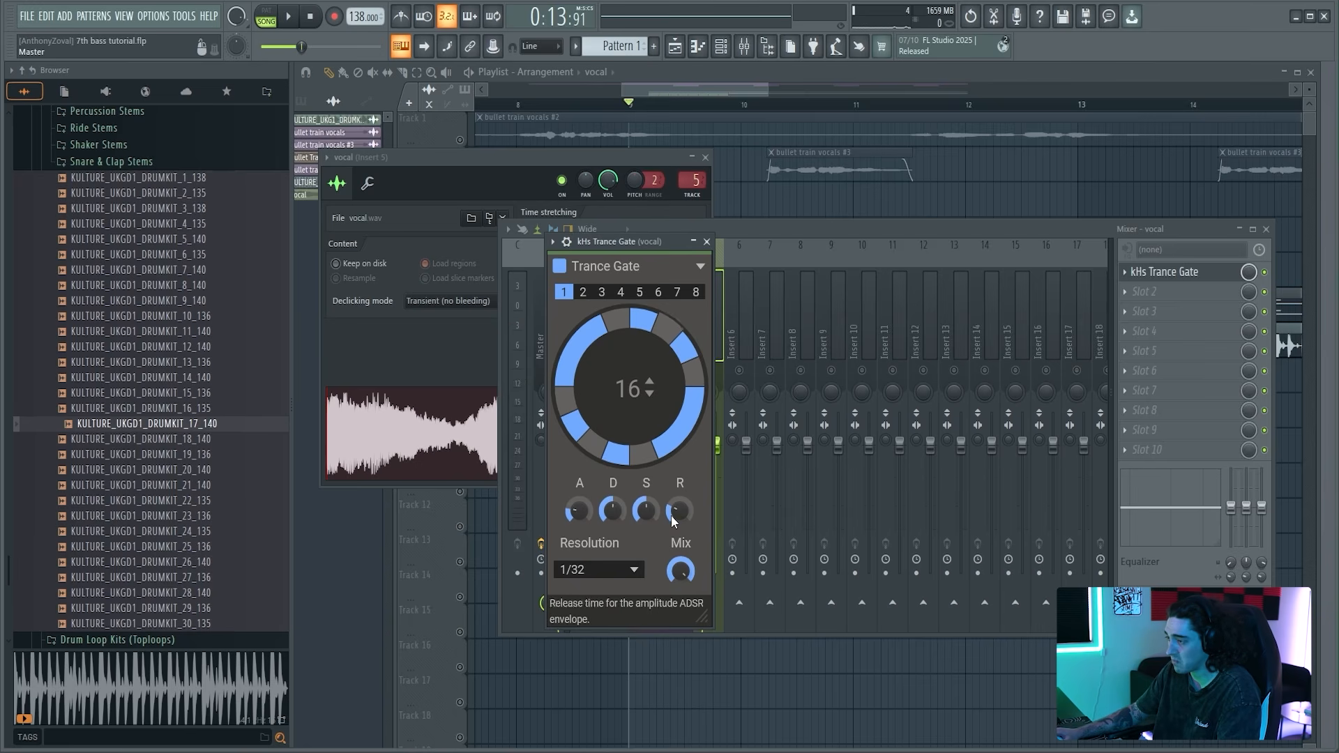
pyautogui.press('space')
pyautogui.moveTo(569, 524); pyautogui.dragTo(569, 513)
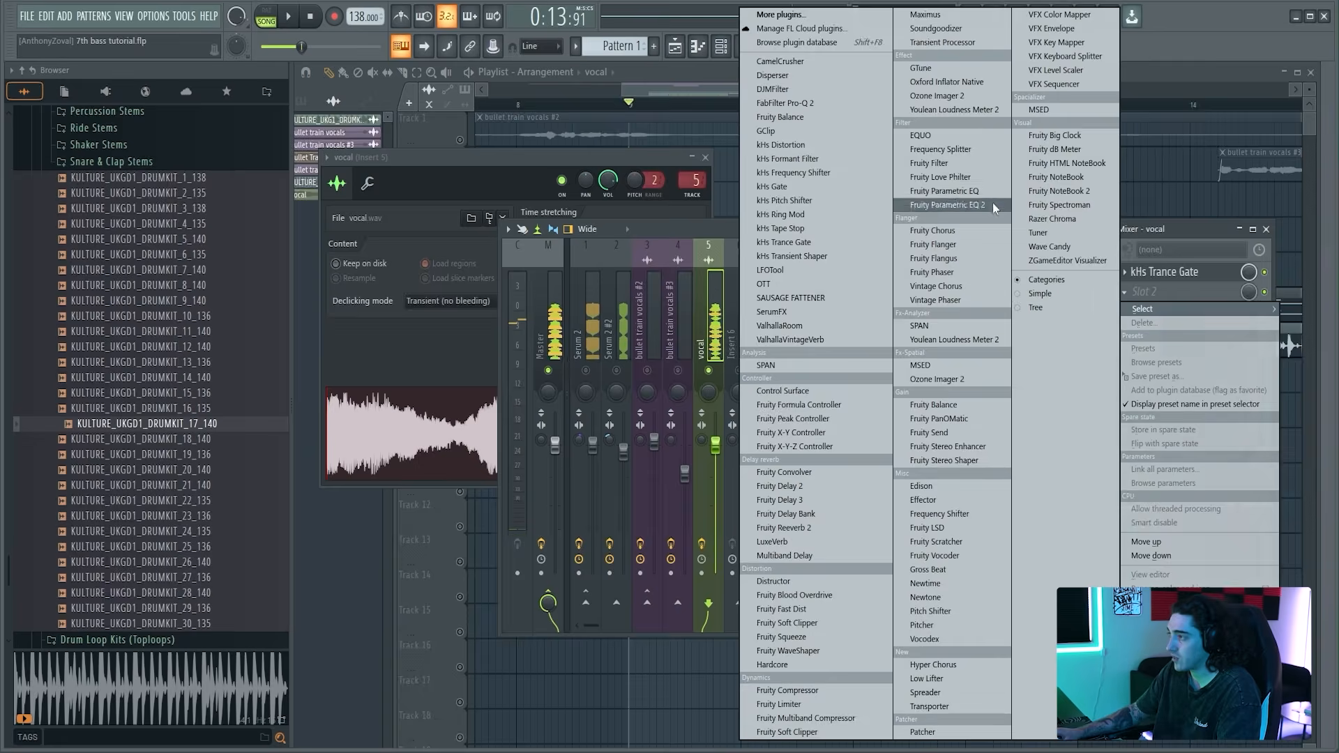
# Step: Add Fruity Parametric EQ 2 to the vocal track's second slot, lowering band 4 slightly and boosting band 6
pyautogui.click(985, 207)
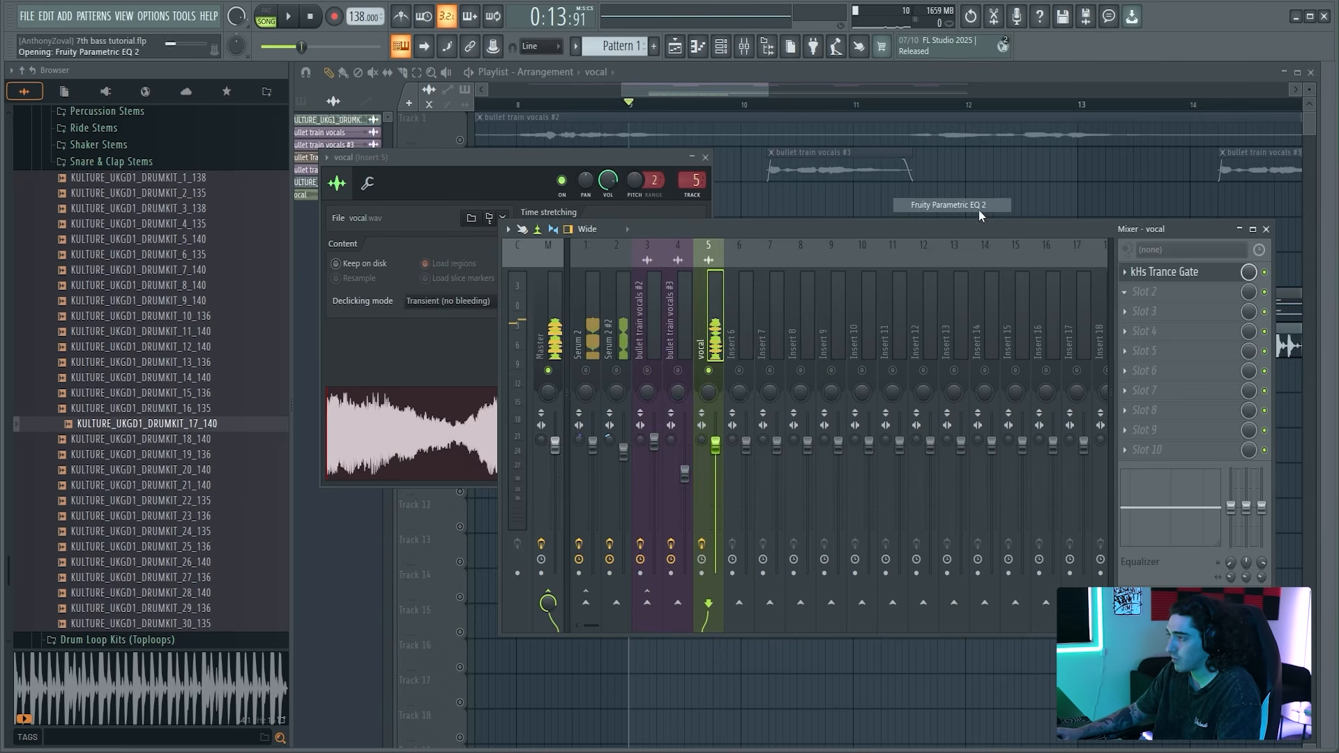
pyautogui.press('space')
pyautogui.moveTo(573, 357)
pyautogui.mouseDown()
pyautogui.moveTo(568, 401)
pyautogui.moveTo(572, 377)
pyautogui.mouseUp()
pyautogui.moveTo(650, 358)
pyautogui.mouseDown()
pyautogui.moveTo(643, 322)
pyautogui.moveTo(641, 343)
pyautogui.mouseUp()
pyautogui.moveTo(572, 377); pyautogui.dragTo(570, 366)
pyautogui.moveTo(641, 343); pyautogui.dragTo(641, 333)
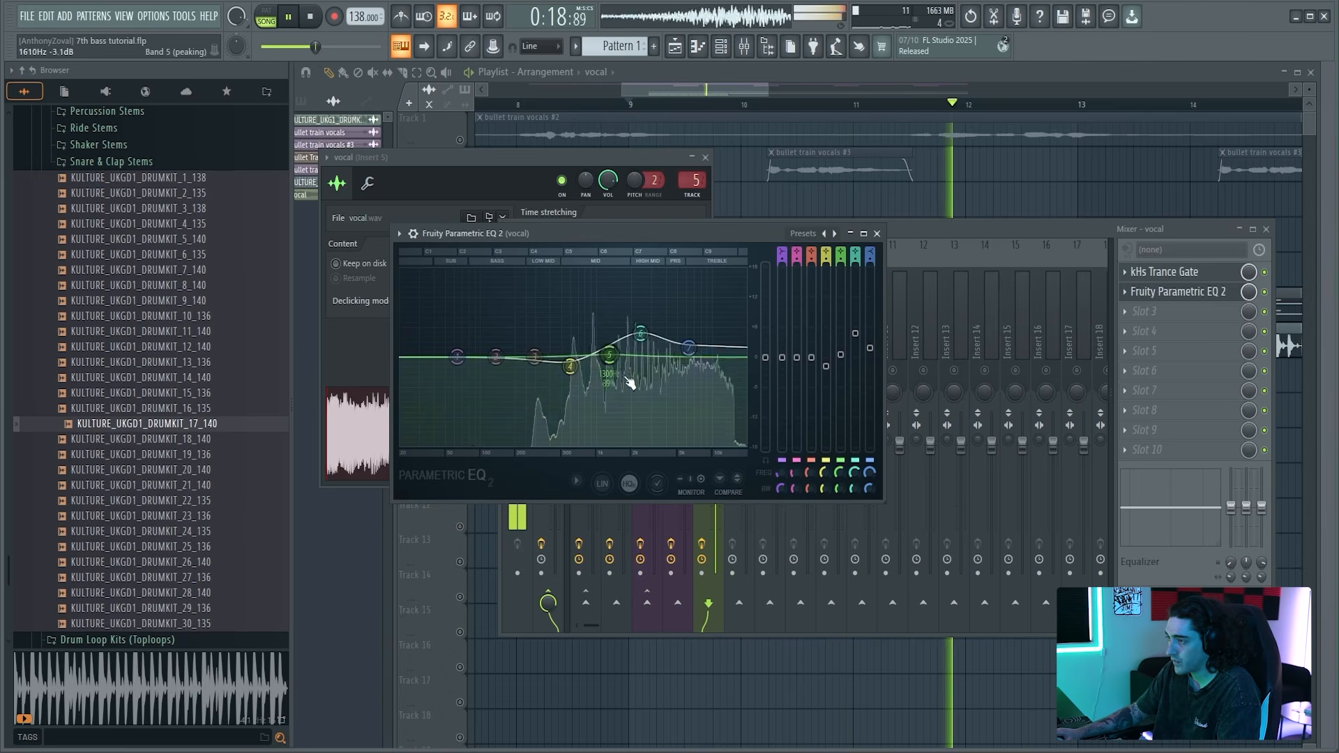
# Step: Close the mixer, unsolo the playlist tracks and play the vocal chops with the full arrangement
pyautogui.press('space')
pyautogui.click(1116, 229)
pyautogui.rightClick(710, 371)
pyautogui.moveTo(724, 69); pyautogui.dragTo(722, 94)
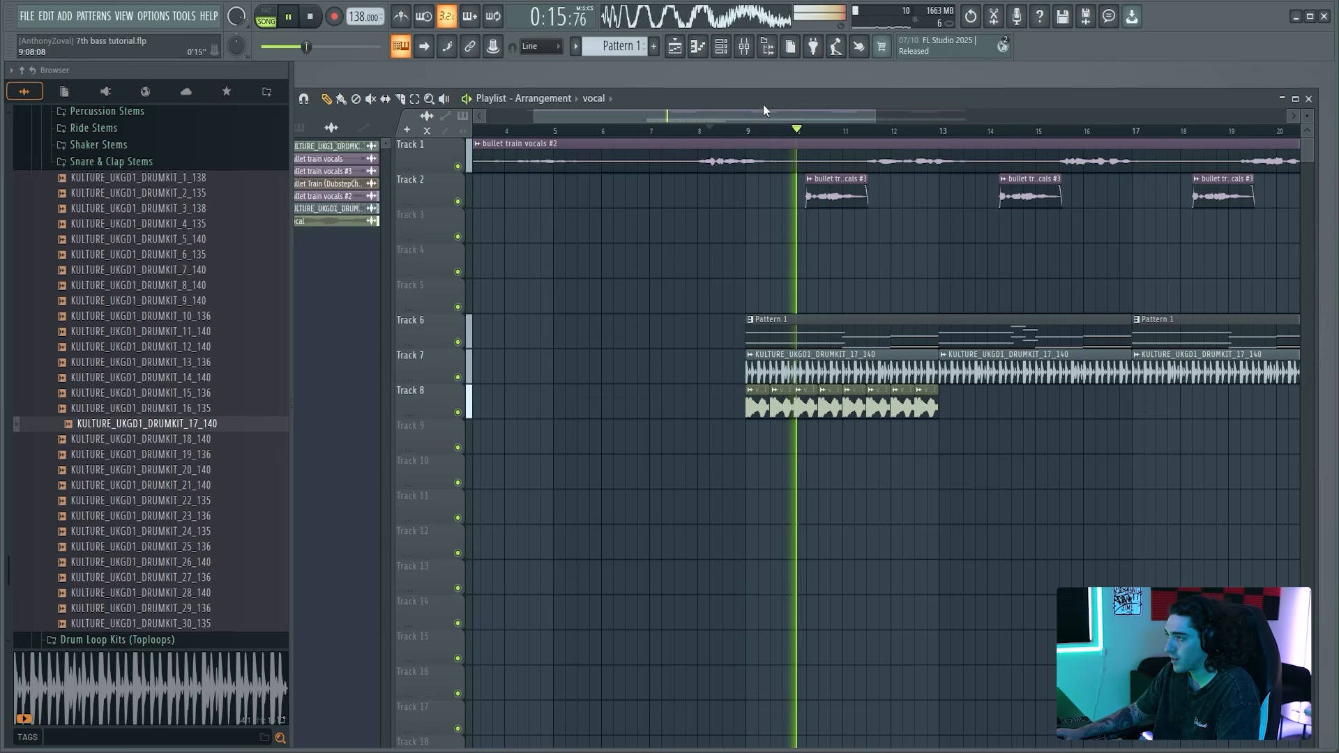
pyautogui.moveTo(763, 103); pyautogui.dragTo(781, 73)
# Step: Raise the vocal's kHs Trance Gate attack to about 138 ms and audition the effect chain in the mix
pyautogui.click(750, 54)
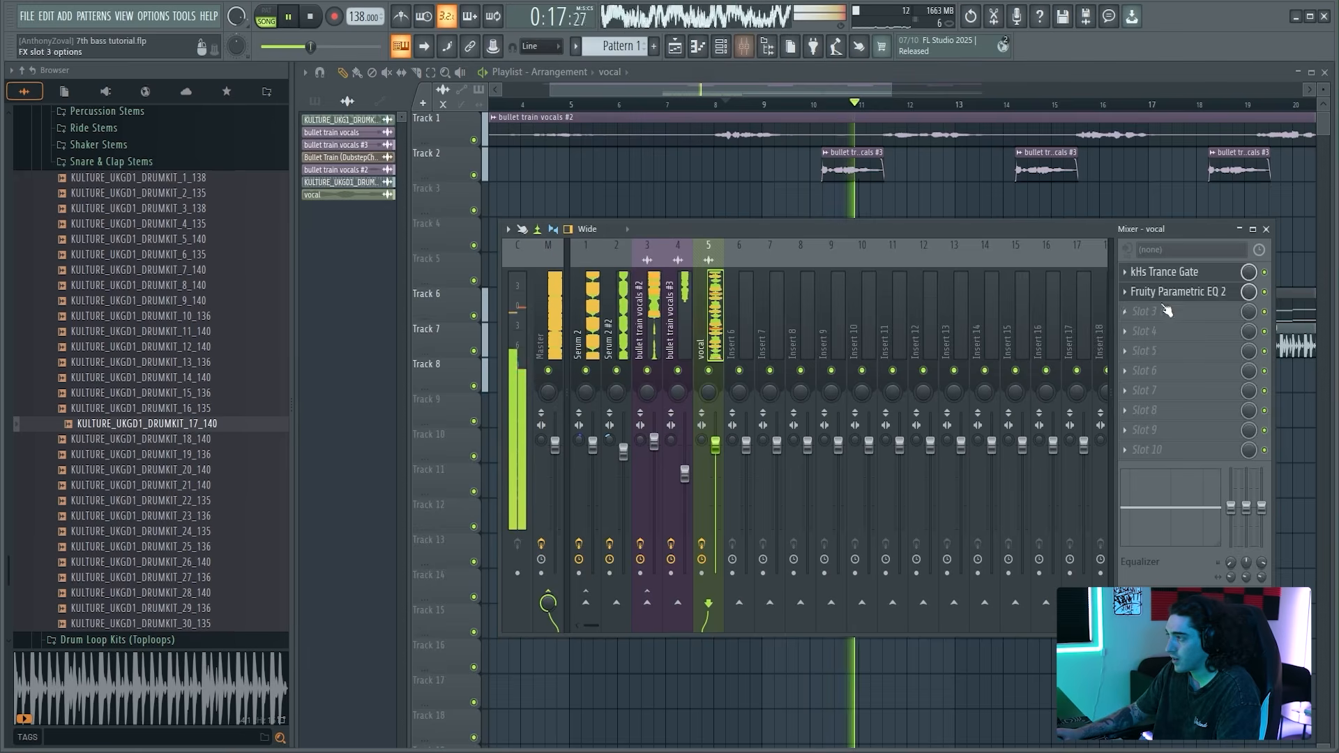
pyautogui.click(1177, 272)
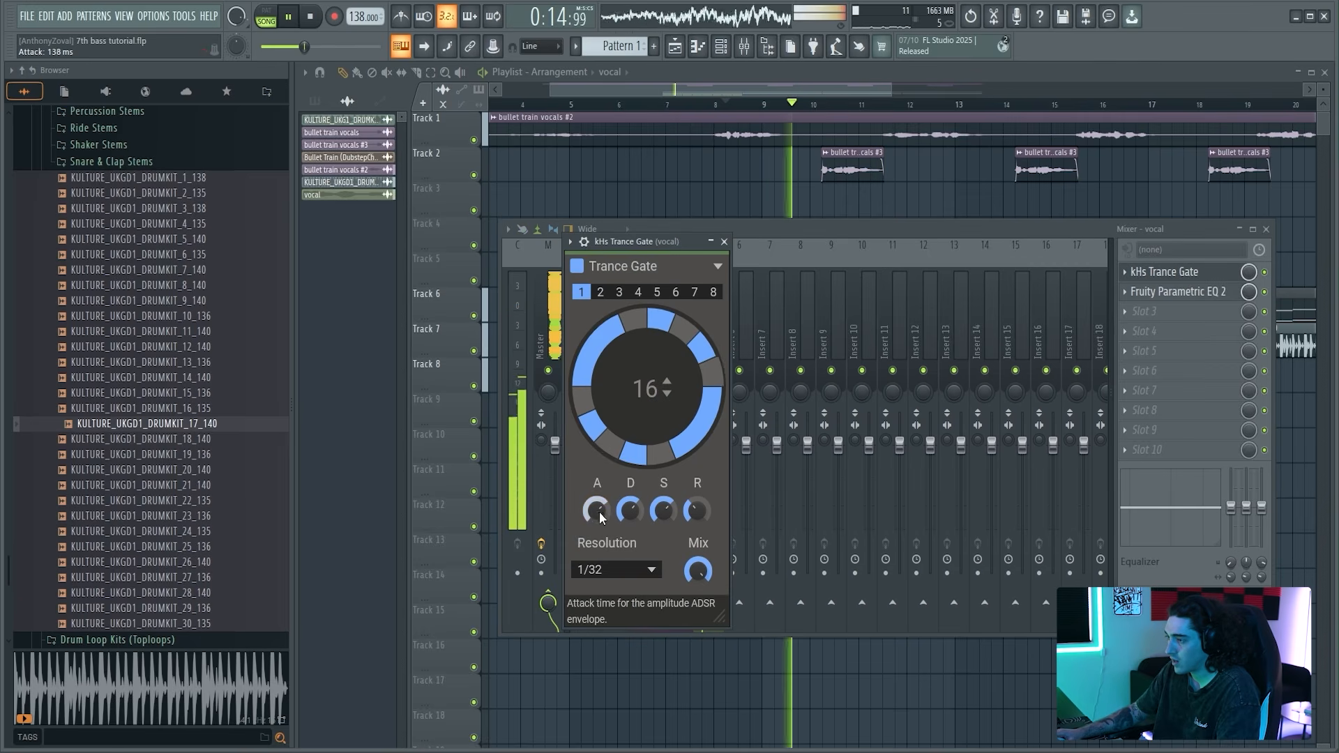
pyautogui.click(724, 242)
pyautogui.press('space')
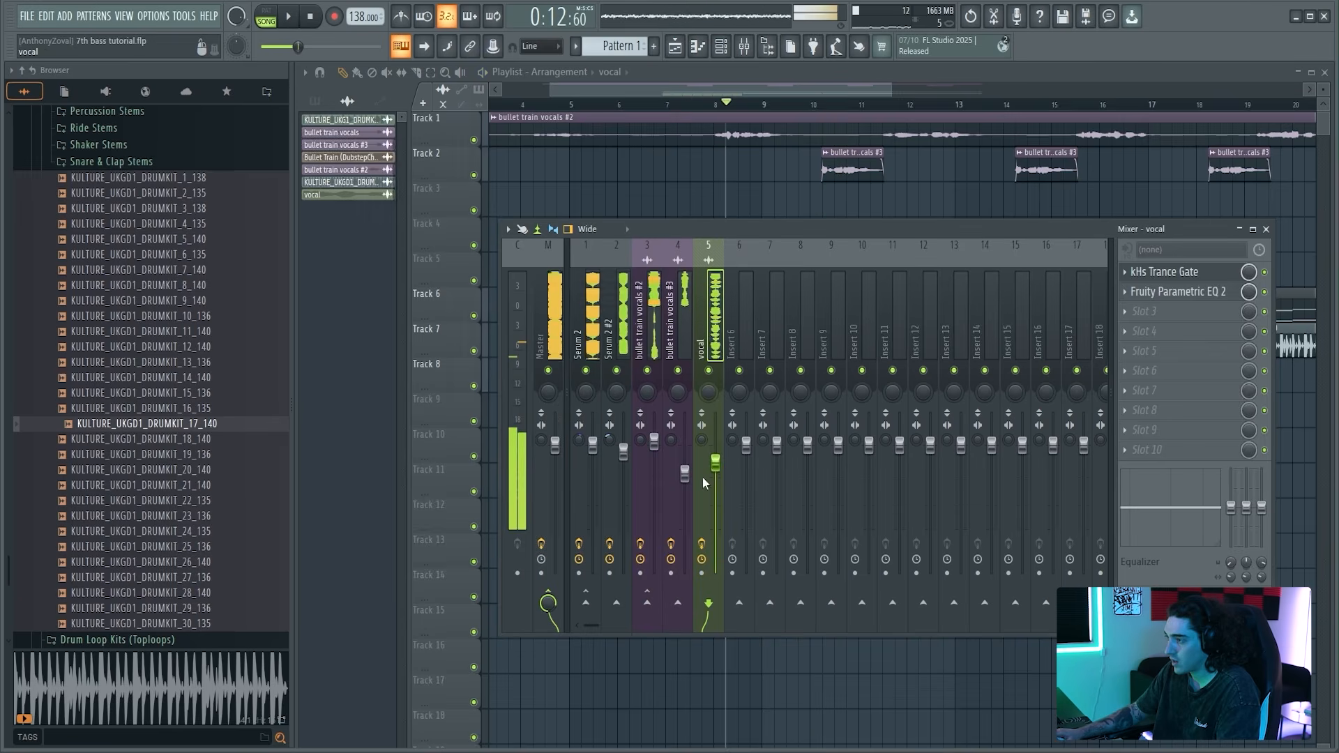
pyautogui.press('space')
pyautogui.click(1177, 291)
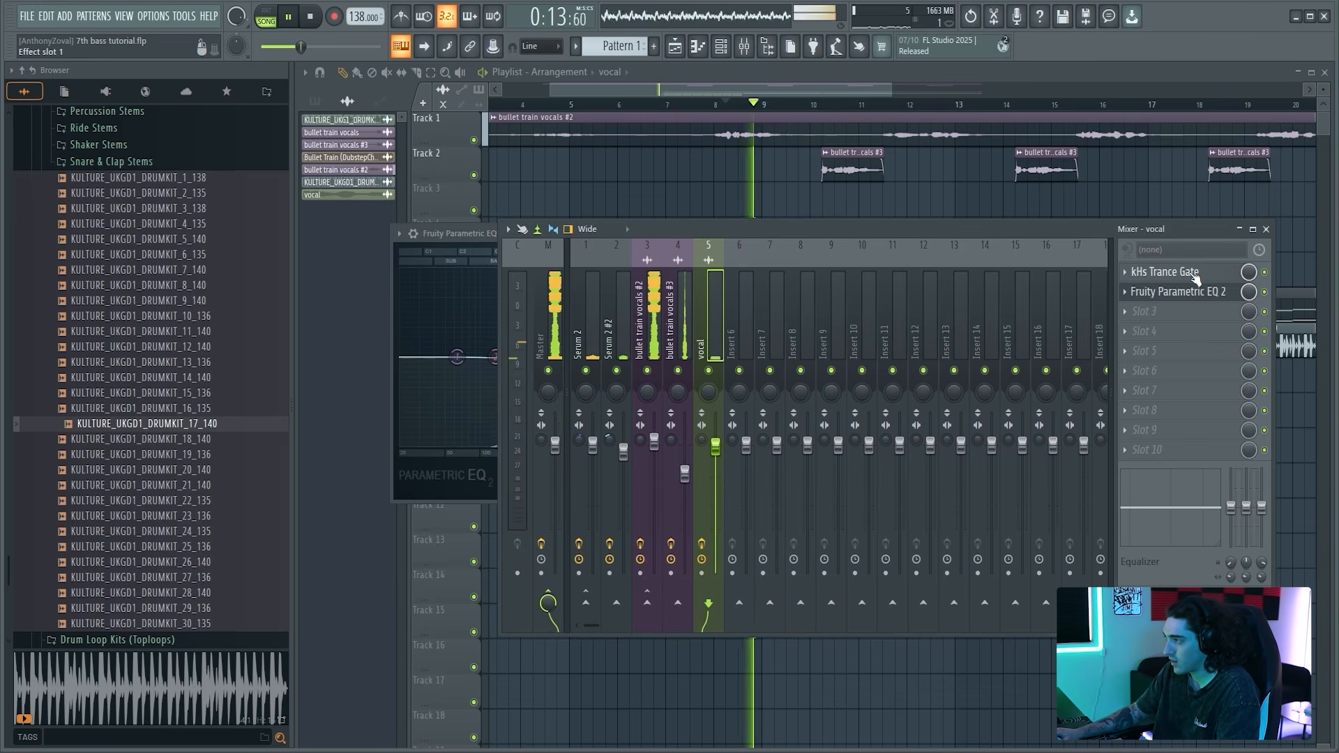
pyautogui.click(1177, 272)
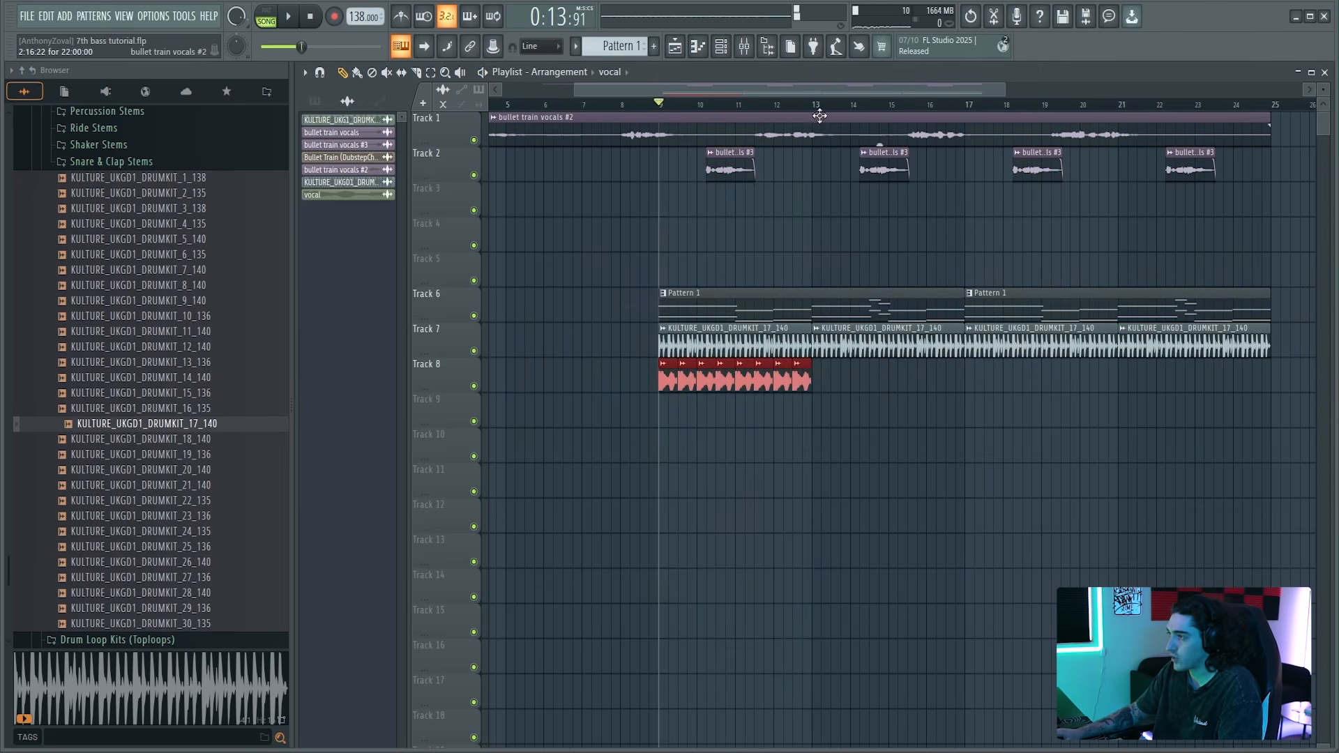
# Step: Duplicate the four-bar group of vocal clips on Track 8 three times to fill bars 13 to 25
pyautogui.click(813, 106)
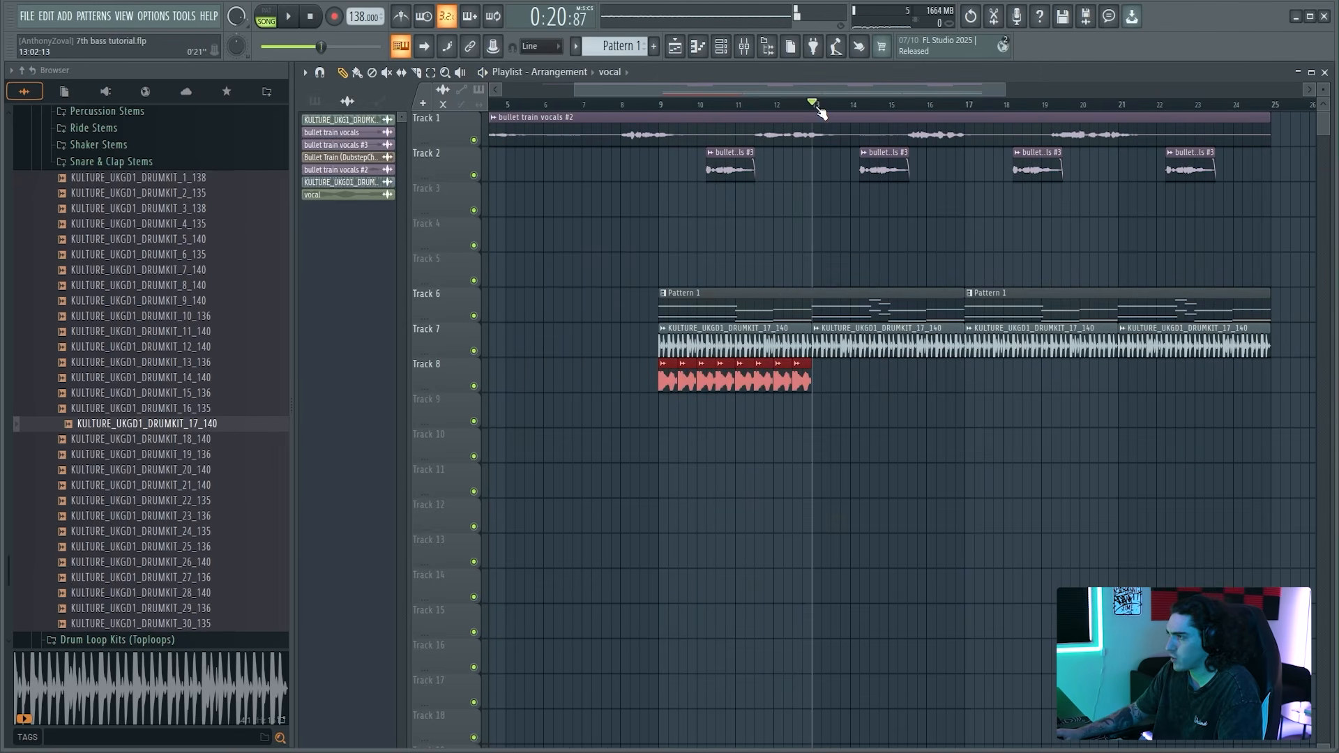
pyautogui.hotkey('ctrl', 'b')
pyautogui.hotkey('ctrl', 'b')
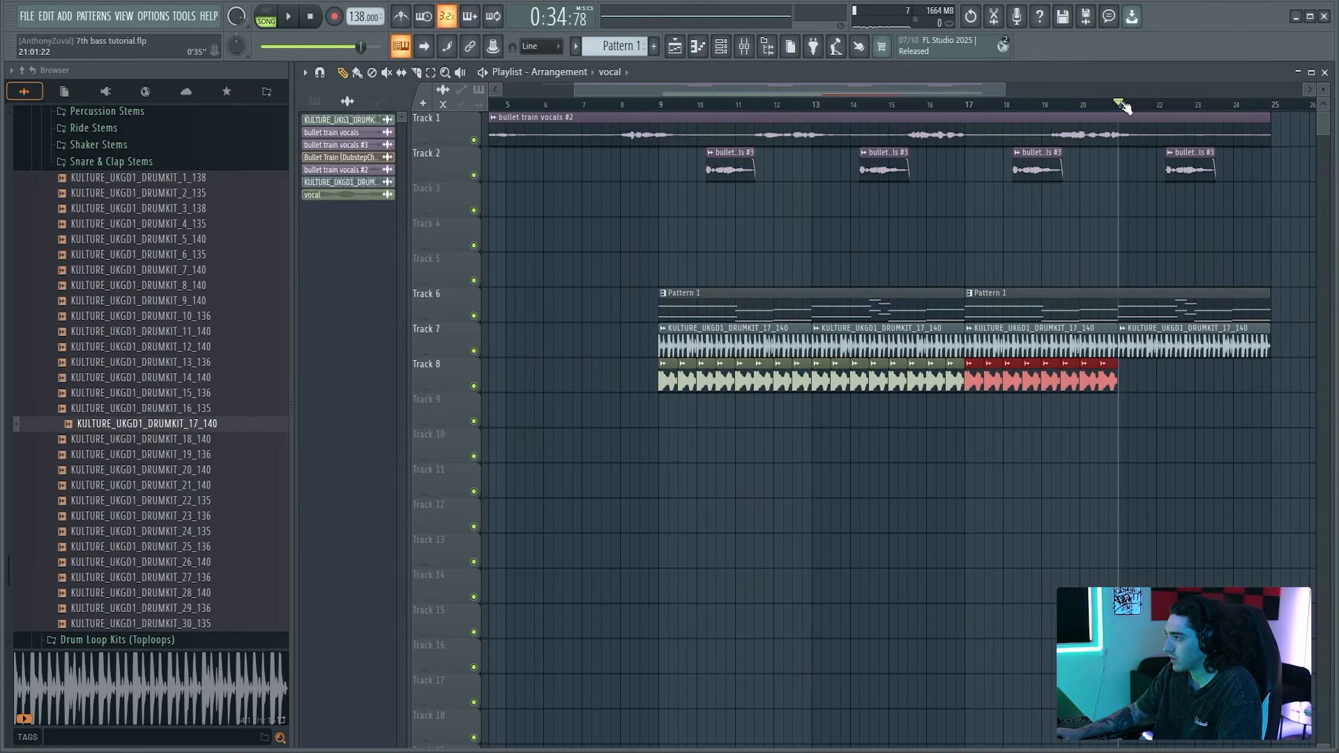
pyautogui.hotkey('ctrl', 'b')
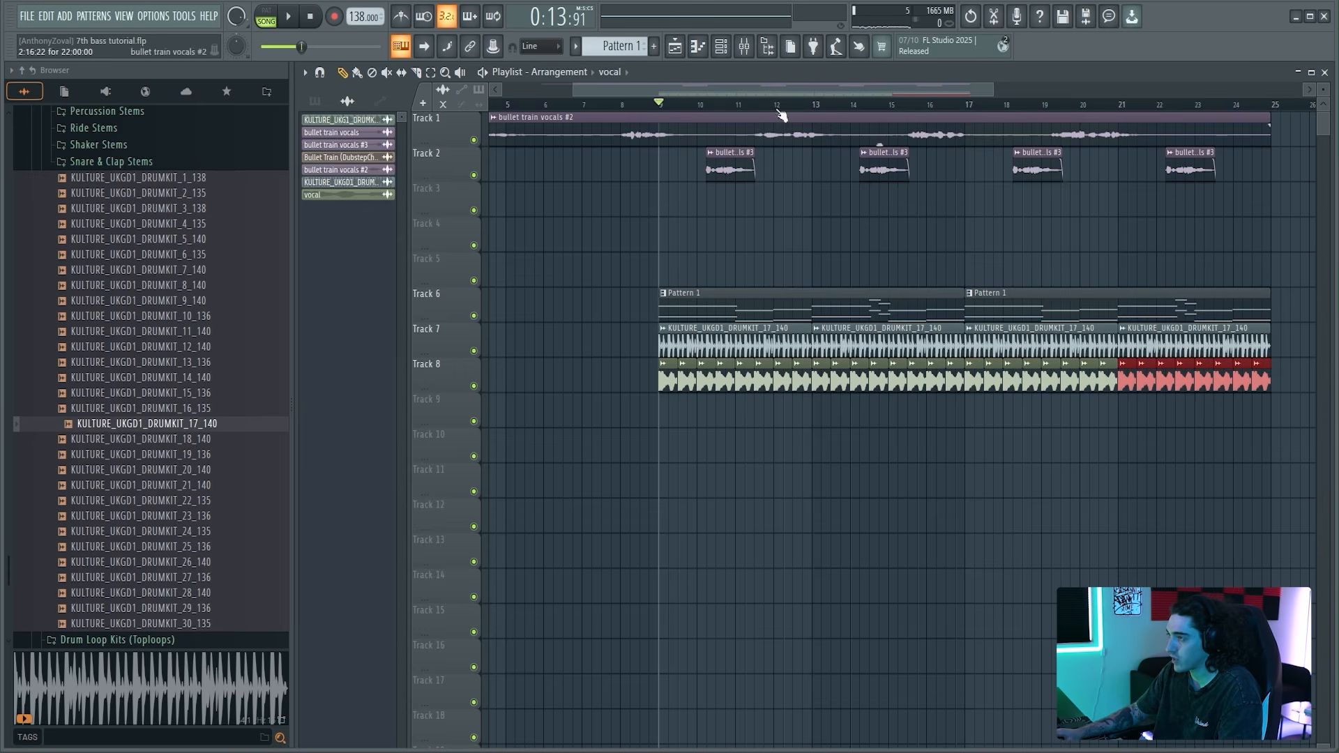
# Step: Audition the full arrangement from bar 9 and bring up The Days (NOTION Remix) in Spotify for reference
pyautogui.scroll(-4, 767, 126)
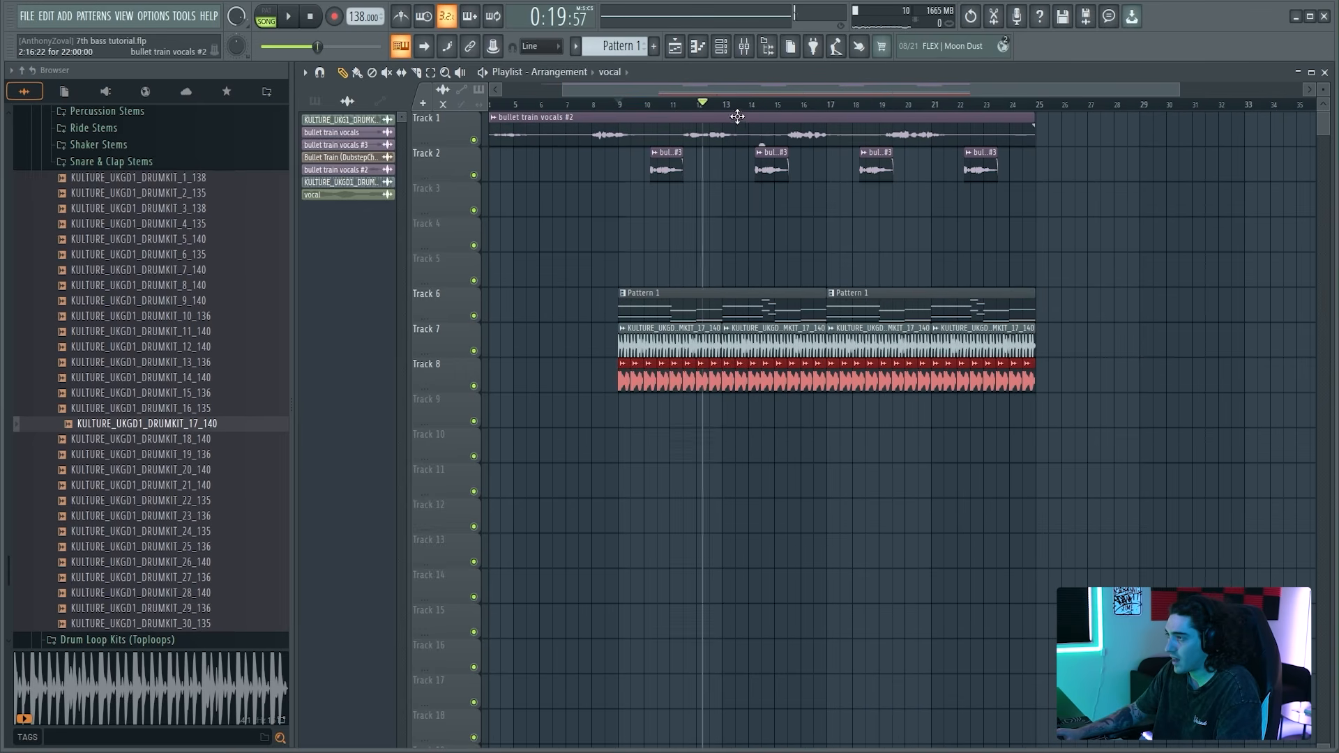
pyautogui.scroll(3, 705, 290)
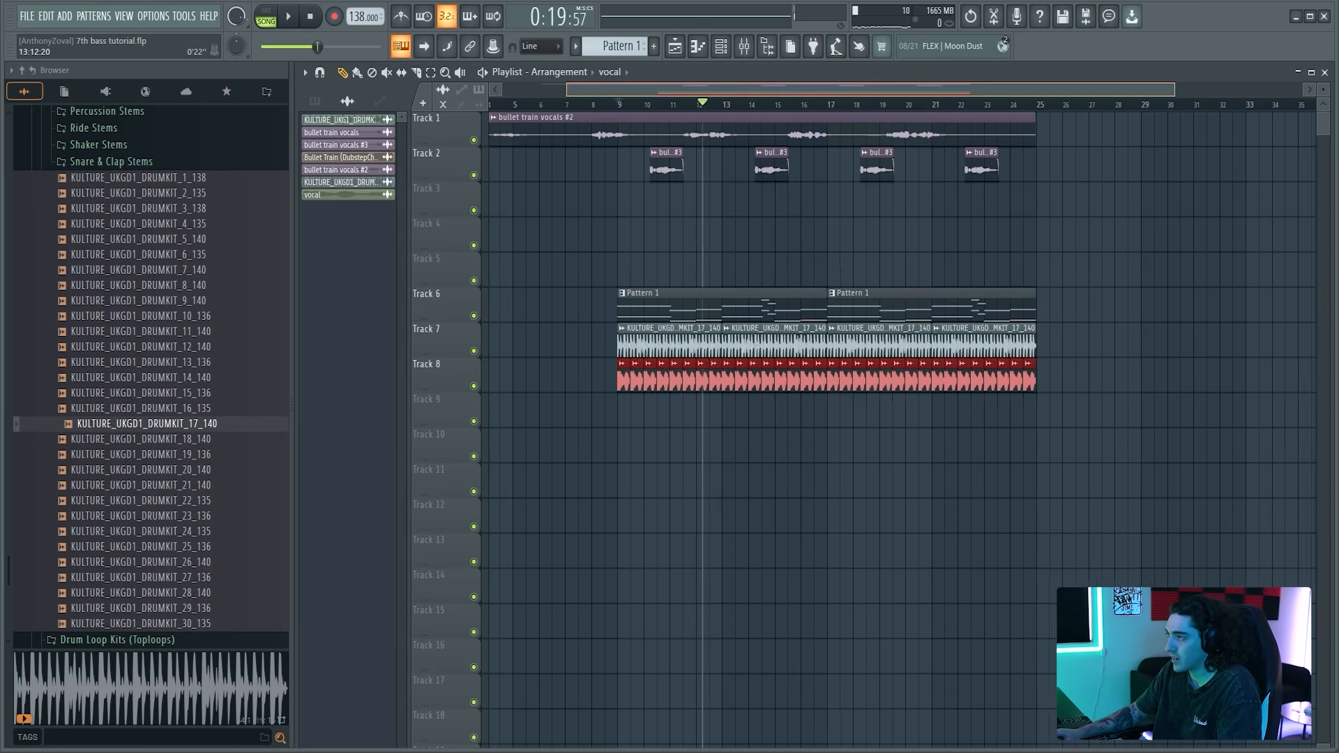
pyautogui.moveTo(1261, 382); pyautogui.dragTo(521, 382)
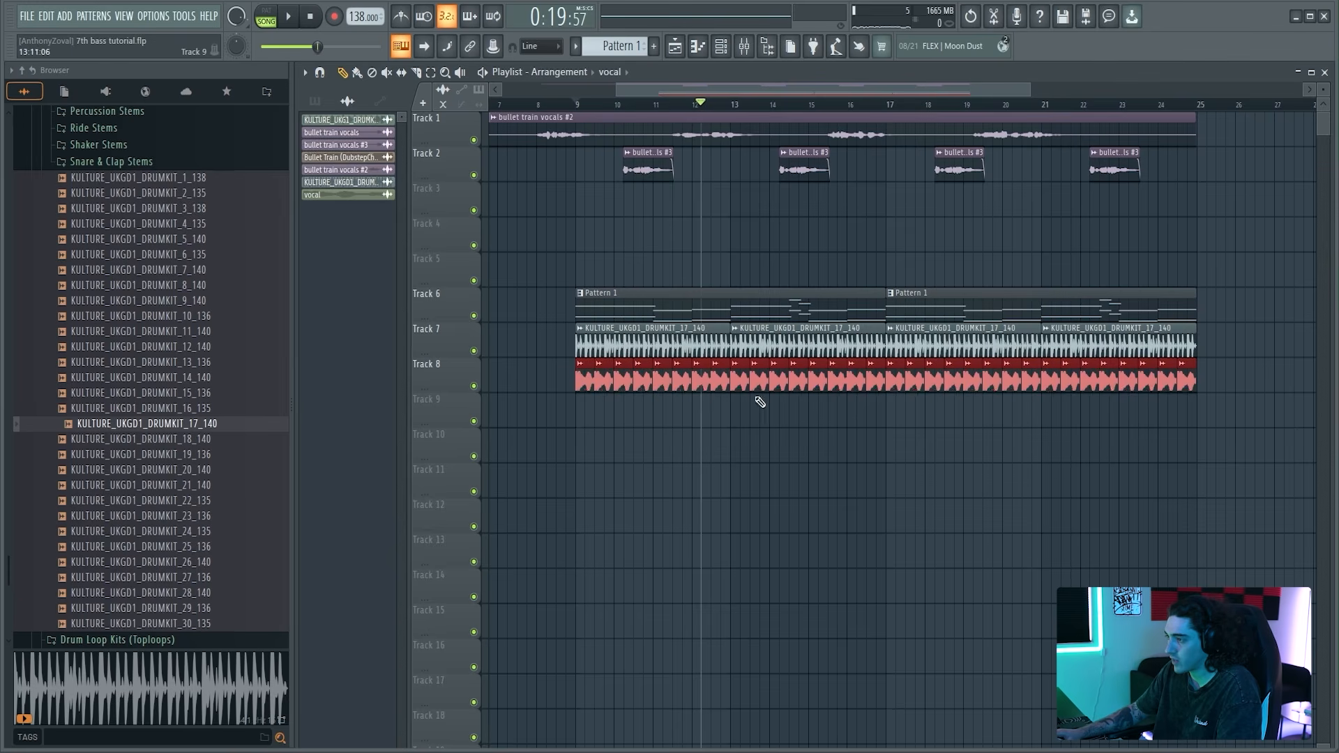
pyautogui.press('space')
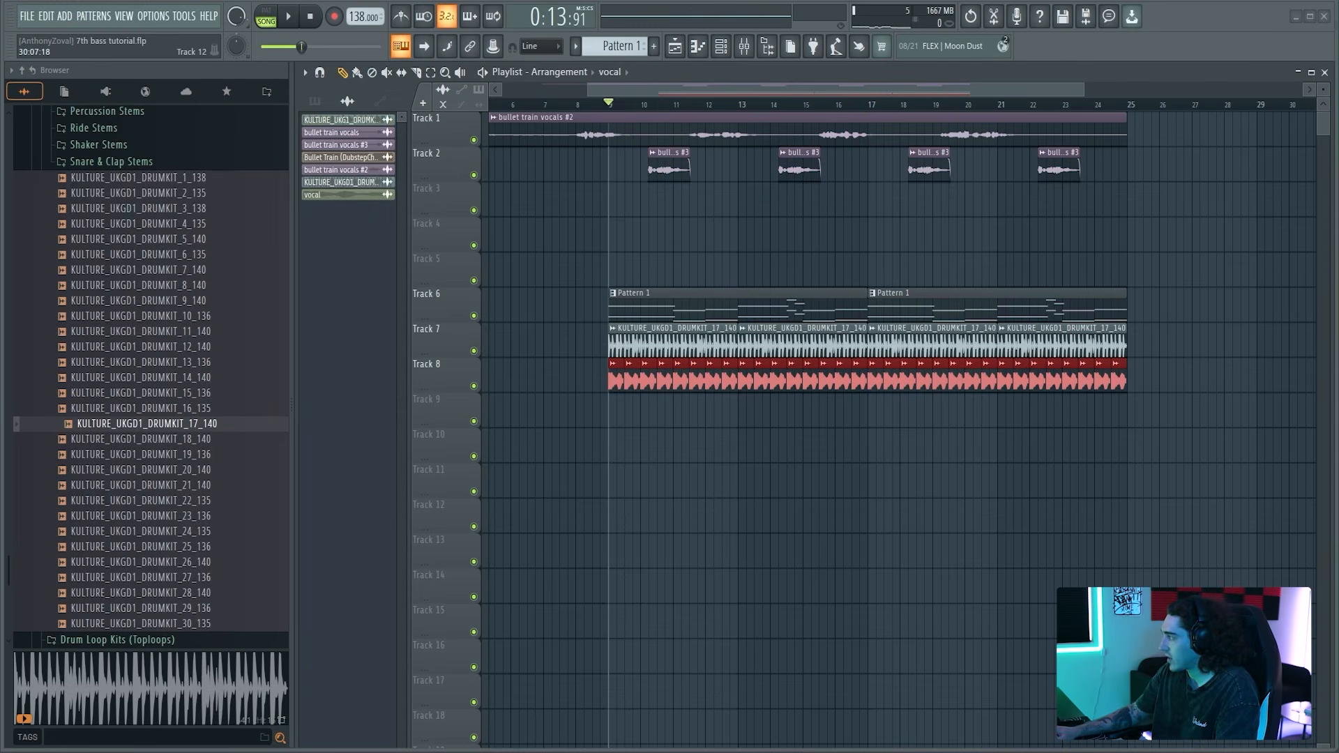
pyautogui.moveTo(1, 150); pyautogui.dragTo(965, 132)
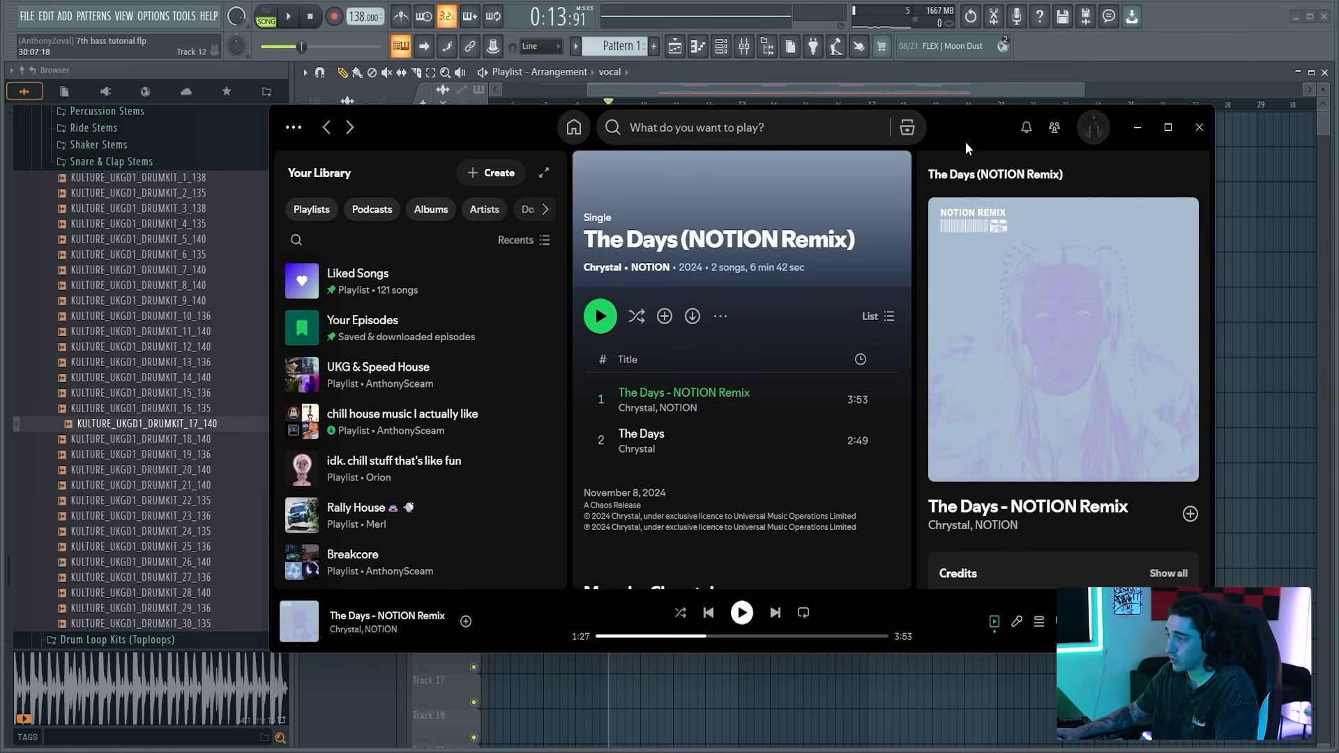
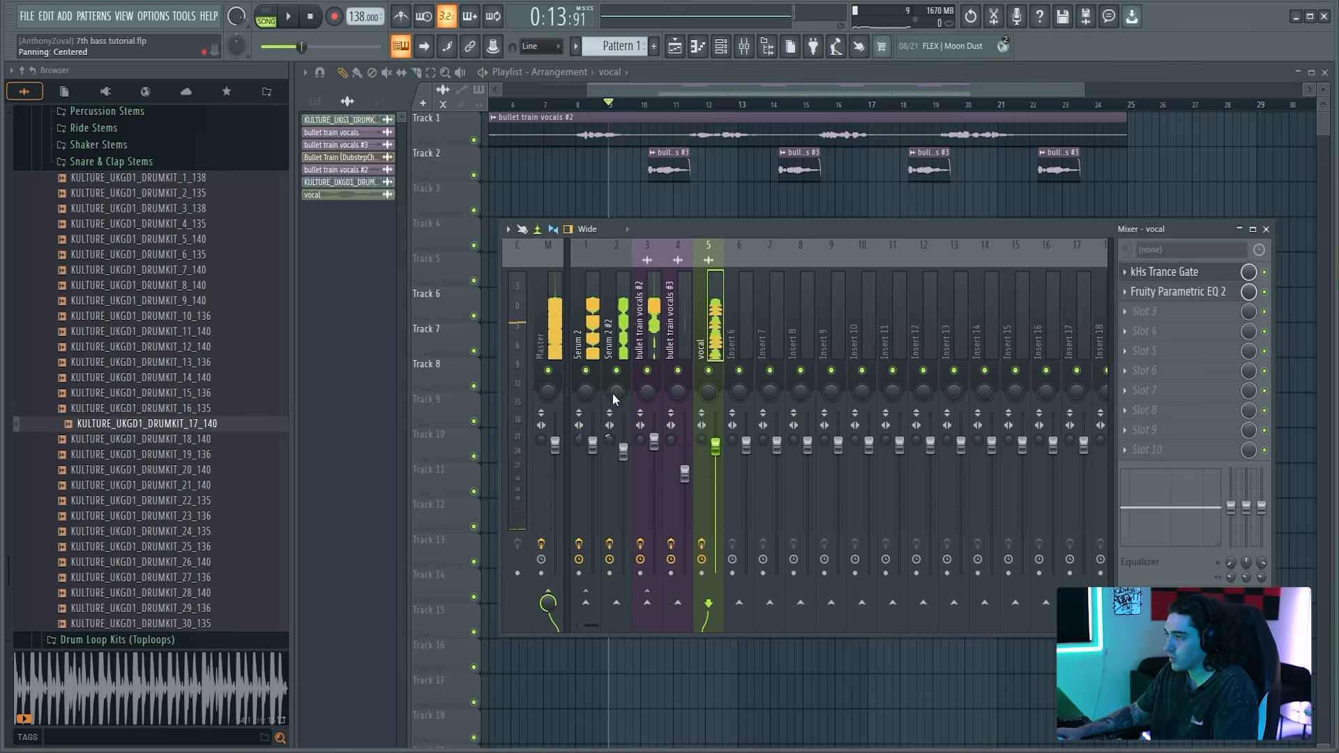
# Step: Review the Serum 2 mixer track's Fruity Parametric EQ 2 during playback and set its GClip gain to 1.4 dB
pyautogui.click(593, 404)
pyautogui.press('space')
pyautogui.click(1194, 273)
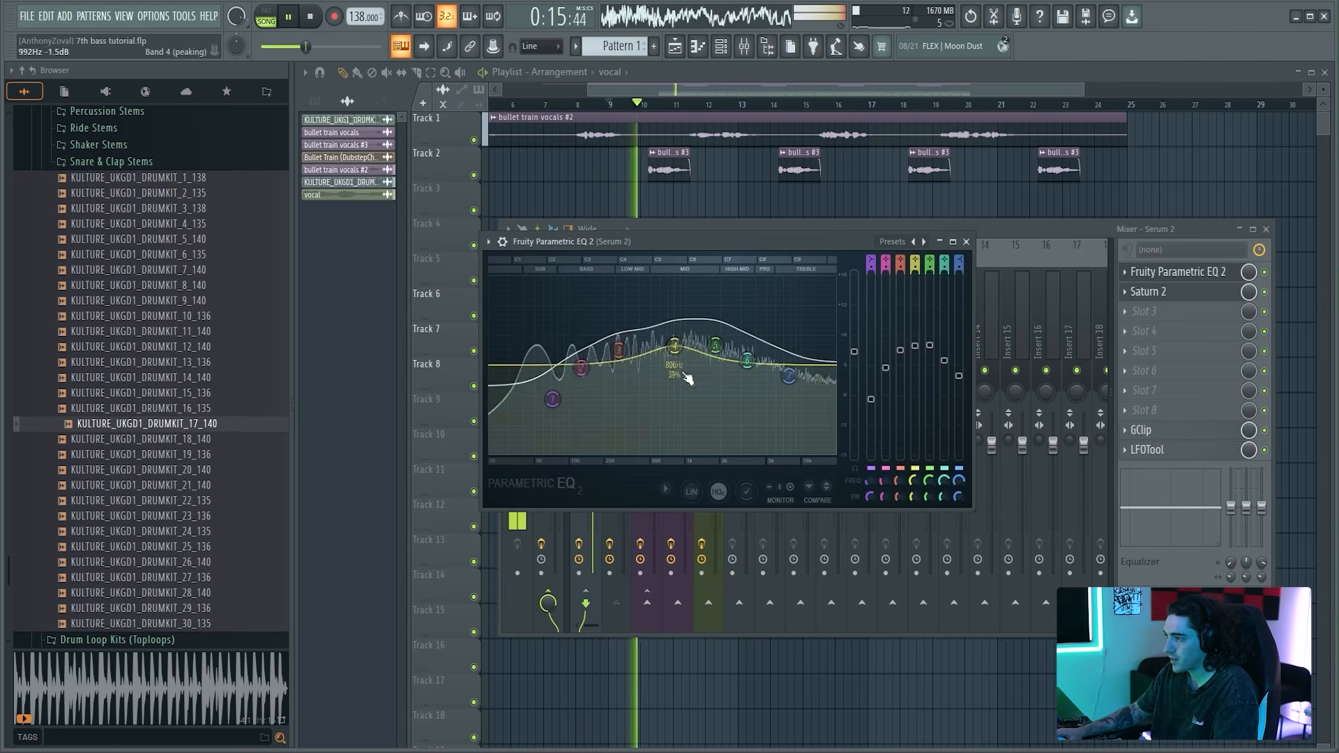
pyautogui.click(1170, 398)
pyautogui.press('Escape')
pyautogui.click(1182, 435)
pyautogui.moveTo(415, 444); pyautogui.dragTo(418, 434)
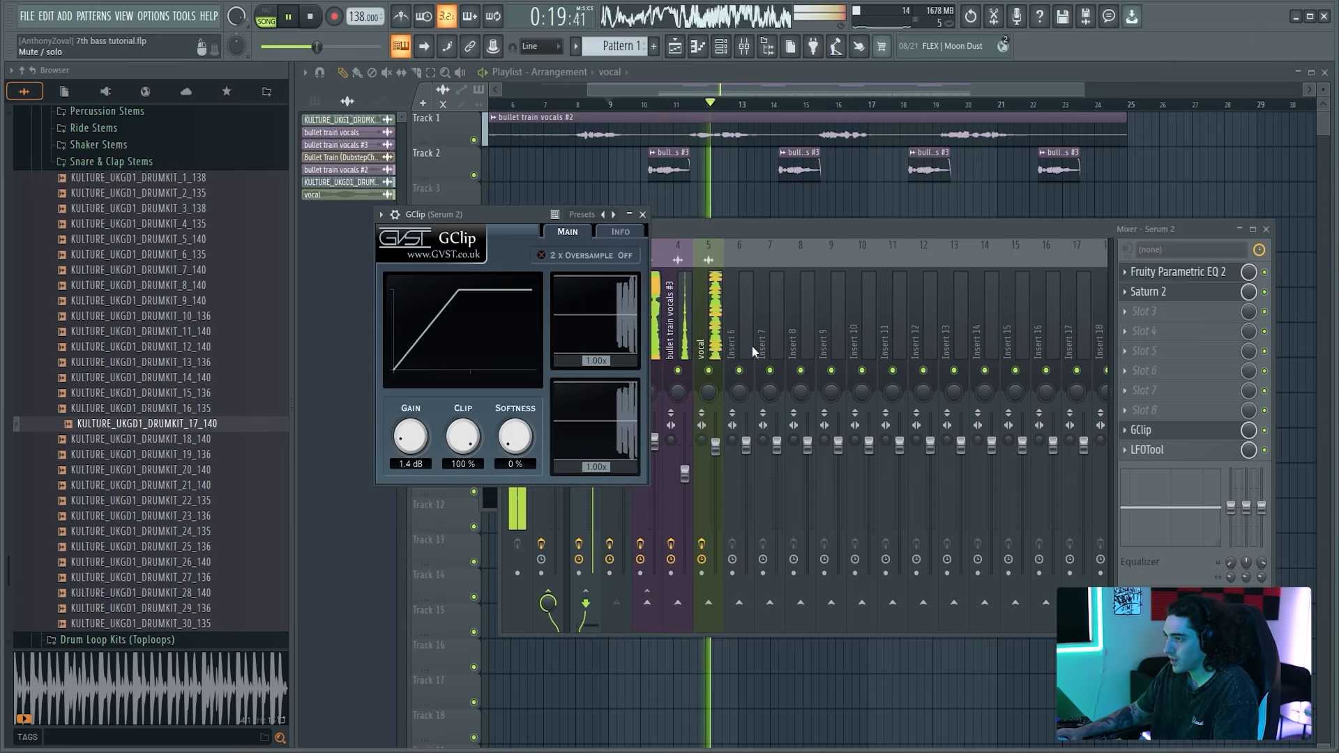
pyautogui.click(690, 229)
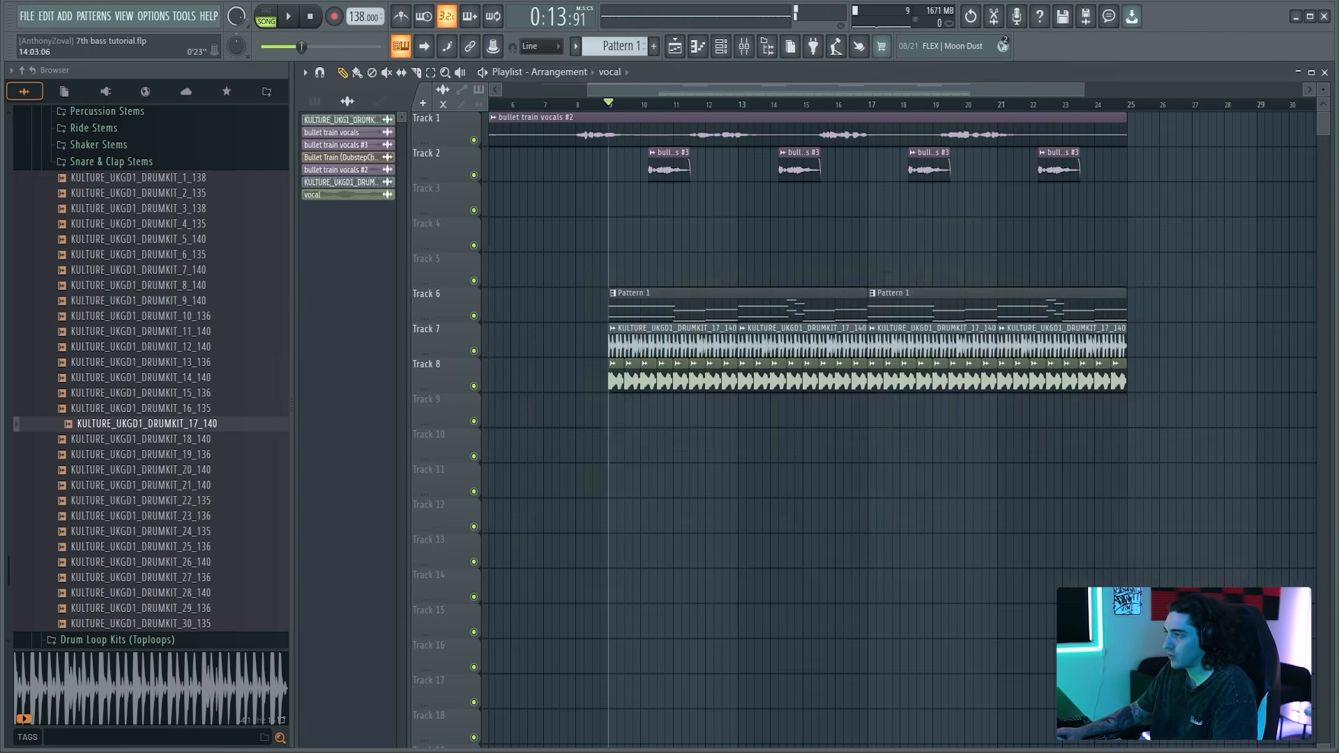
# Step: Show all channels, open the Serum 2 Club Bouncer bass and audition its HIGHER macro during playback
pyautogui.scroll(-3, 1090, 307)
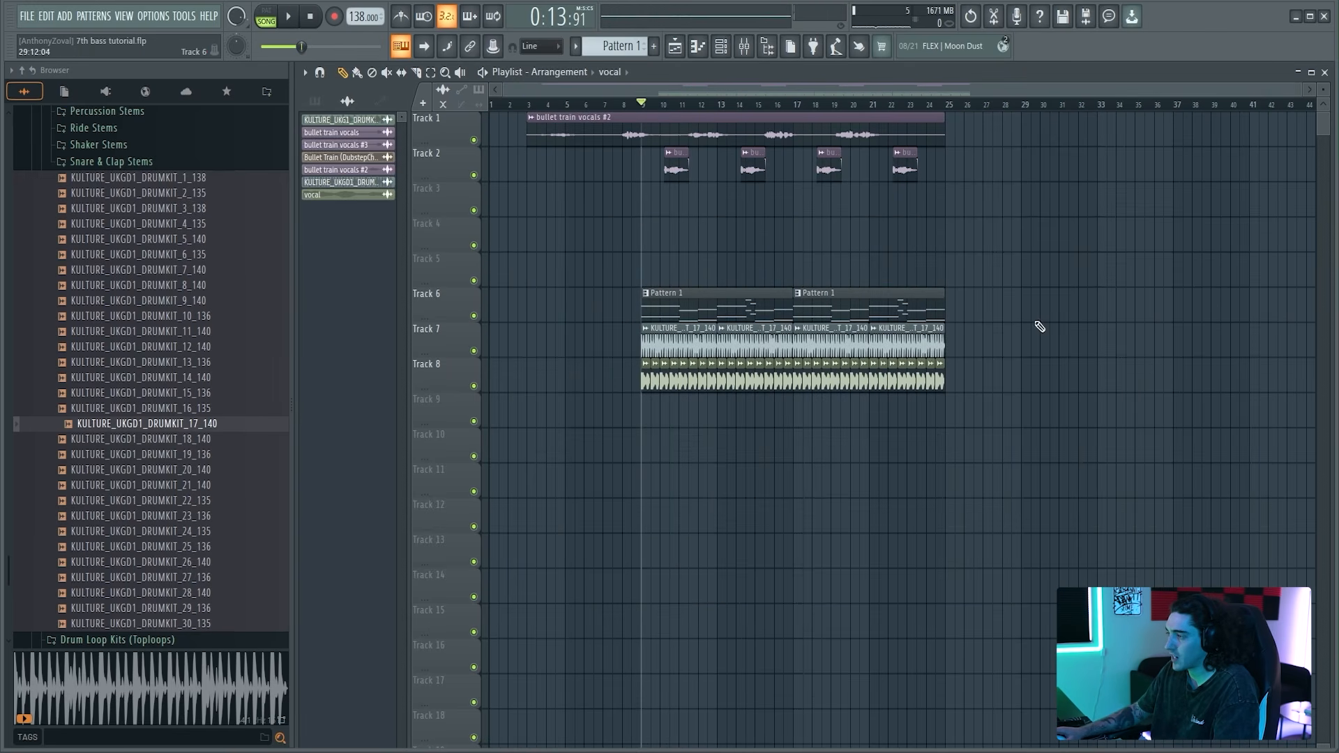
pyautogui.click(724, 48)
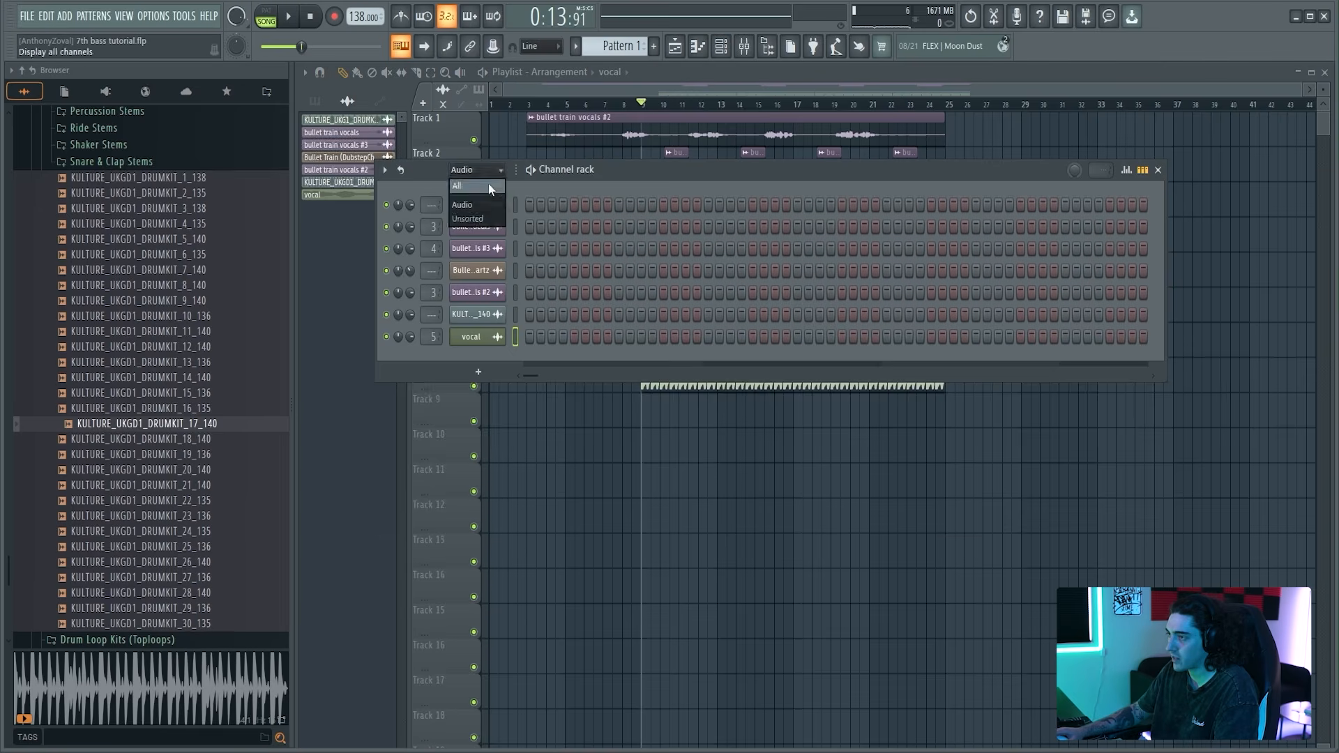
pyautogui.click(489, 185)
pyautogui.click(482, 226)
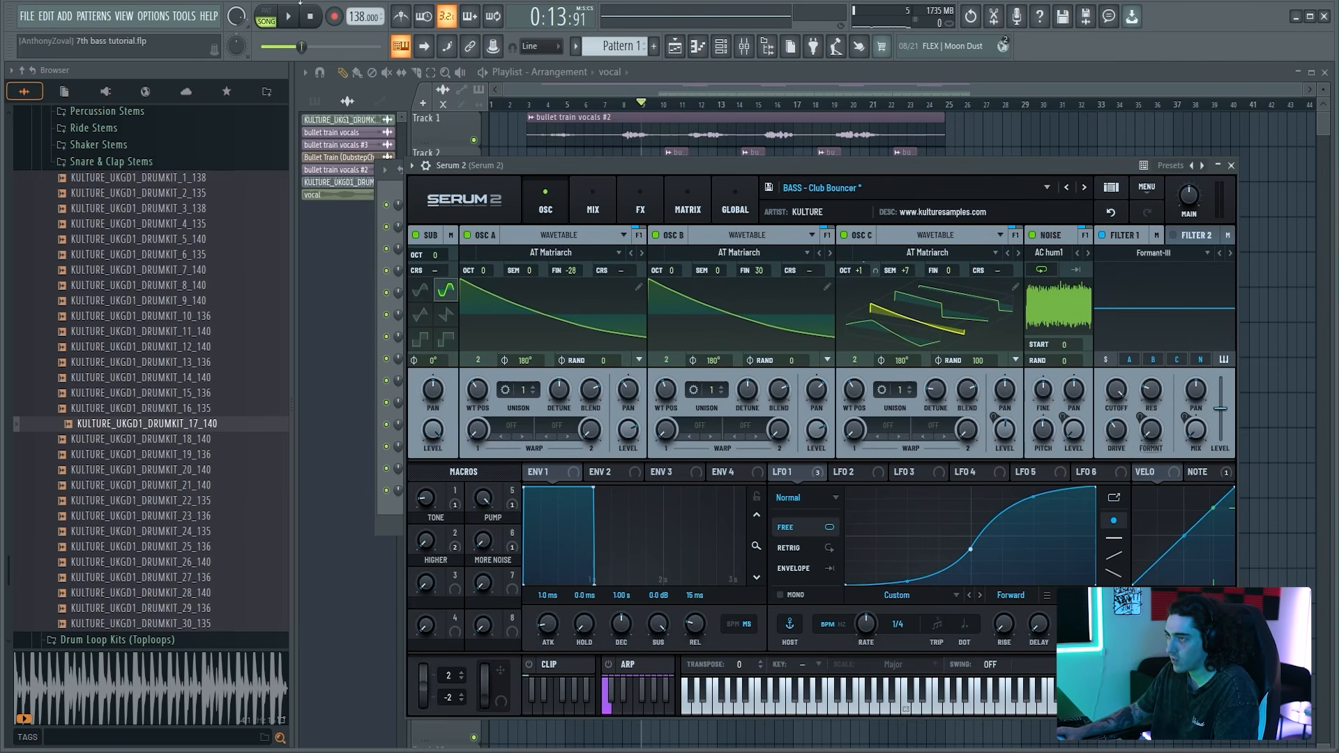
pyautogui.press('space')
pyautogui.moveTo(434, 498); pyautogui.dragTo(435, 336)
pyautogui.press('space')
pyautogui.press('space')
pyautogui.click(762, 75)
pyautogui.press('space')
# Step: Create an automation clip for Serum 2's HIGHER macro on Track 9, rising sharply into bar 17 and staying high
pyautogui.click(189, 19)
pyautogui.moveTo(185, 18)
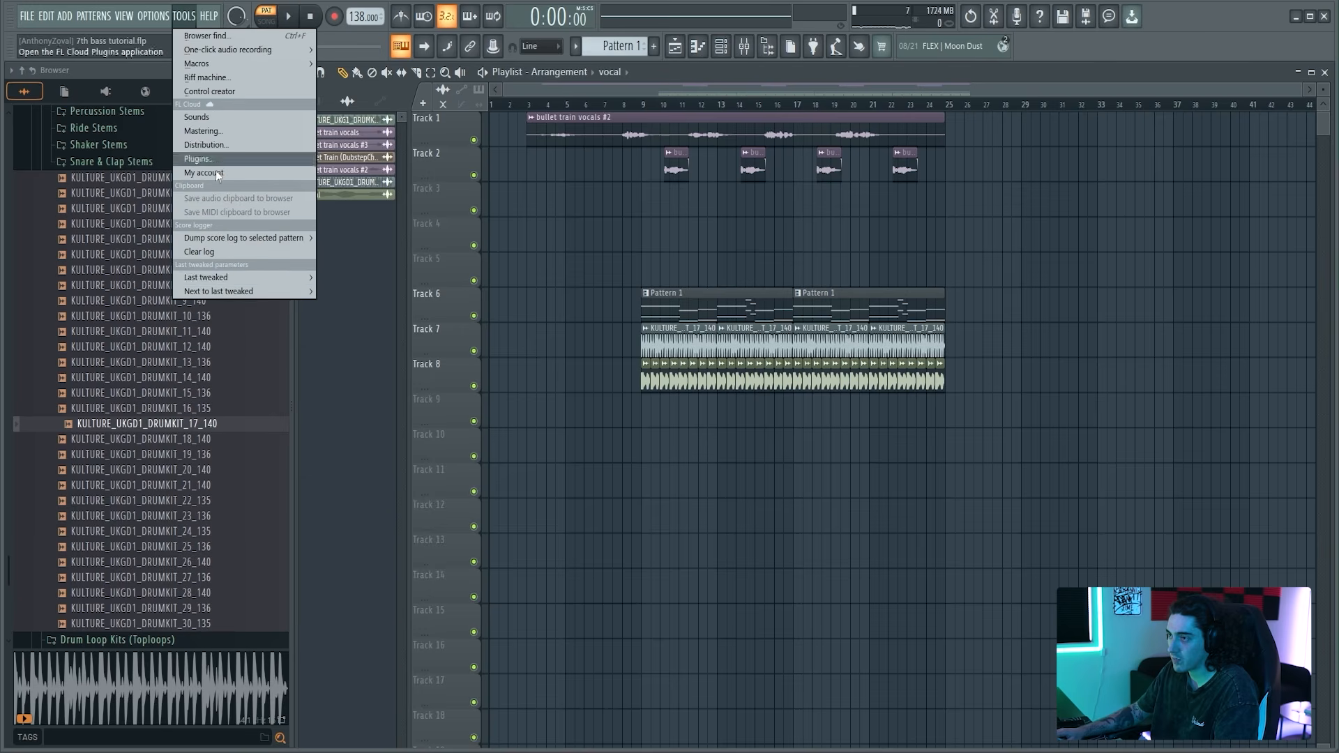
pyautogui.moveTo(223, 282)
pyautogui.click(376, 378)
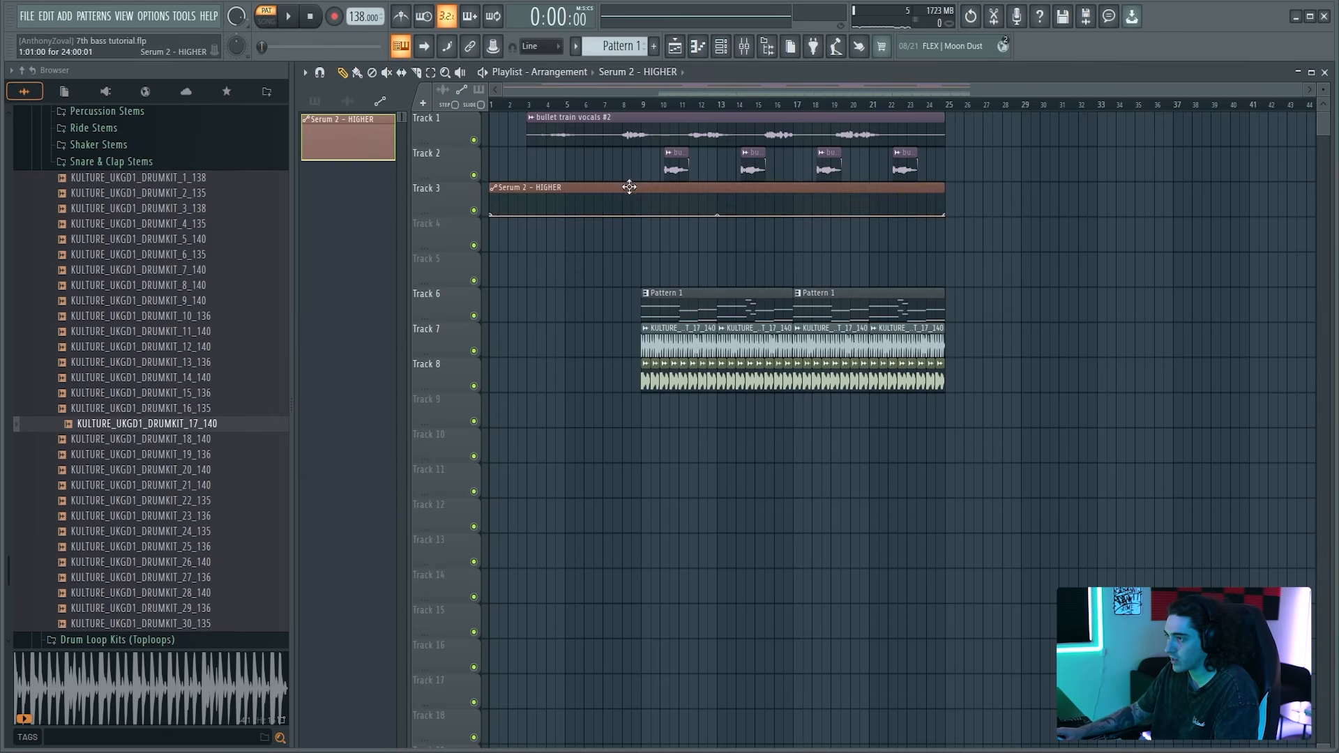
pyautogui.moveTo(627, 186); pyautogui.dragTo(613, 412)
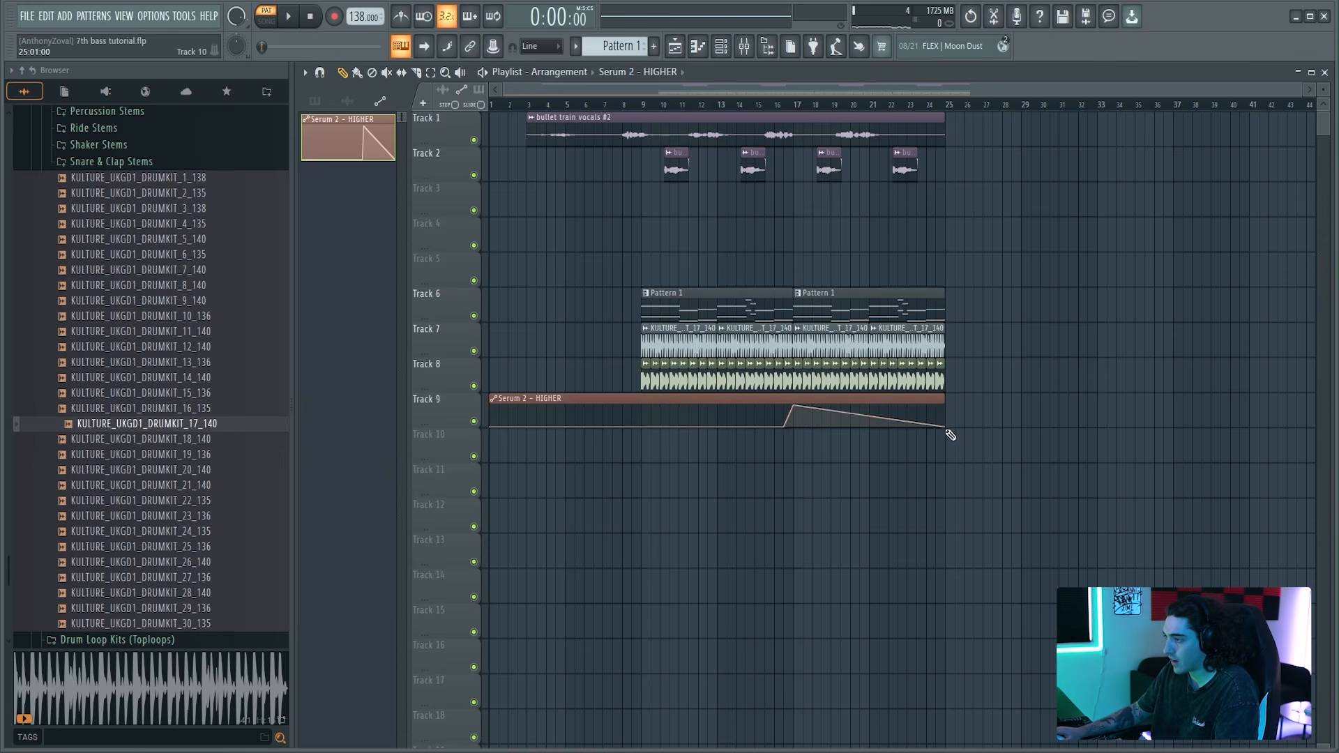
pyautogui.moveTo(946, 427); pyautogui.dragTo(954, 406)
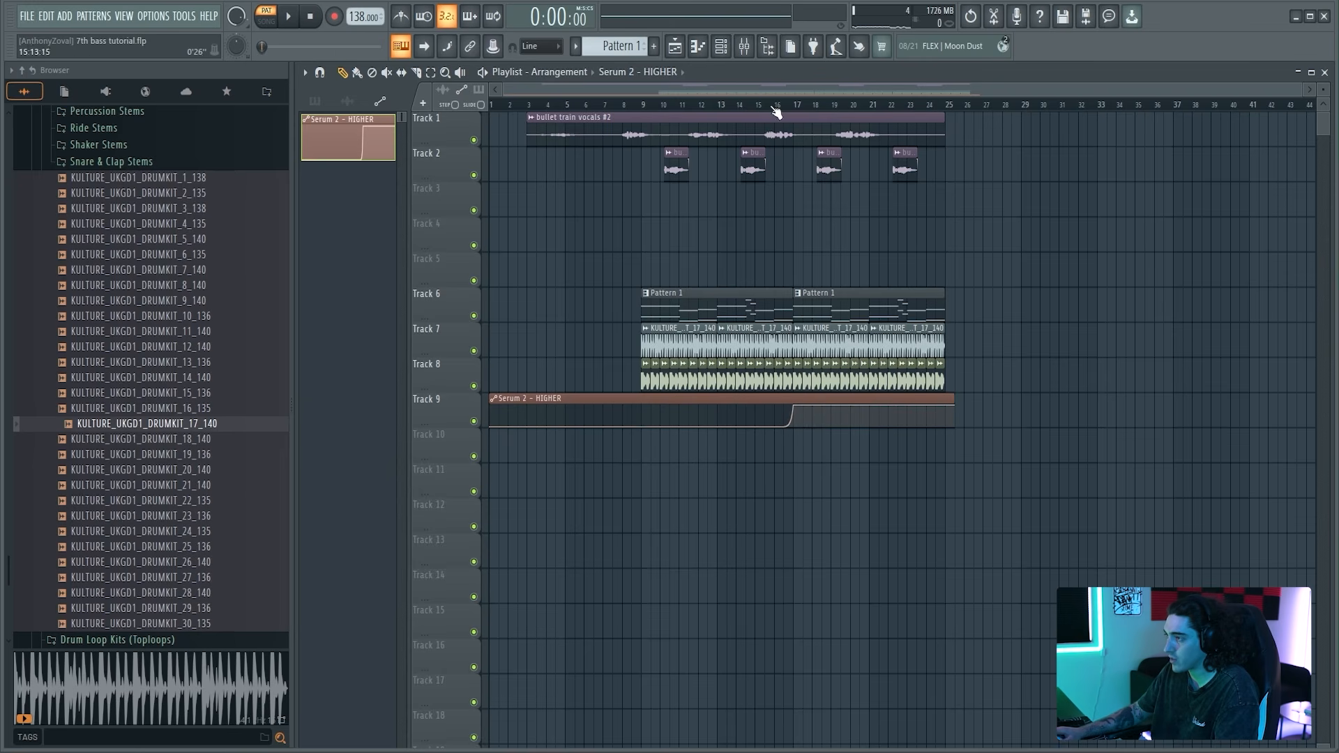
# Step: Play the transition into bar 17 and trim the HIGHER automation clip to end at bar 25
pyautogui.click(777, 111)
pyautogui.press('space')
pyautogui.scroll(5, 779, 110)
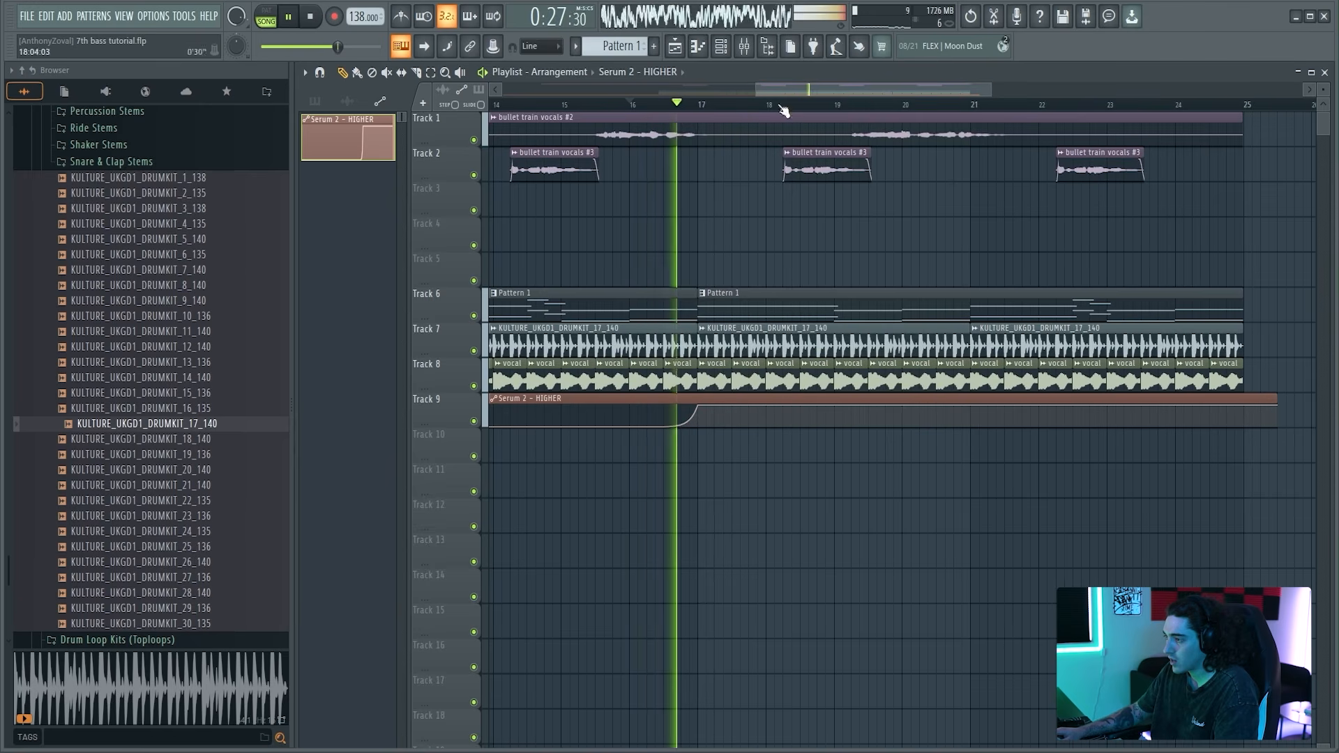
pyautogui.moveTo(1276, 394); pyautogui.dragTo(1243, 395)
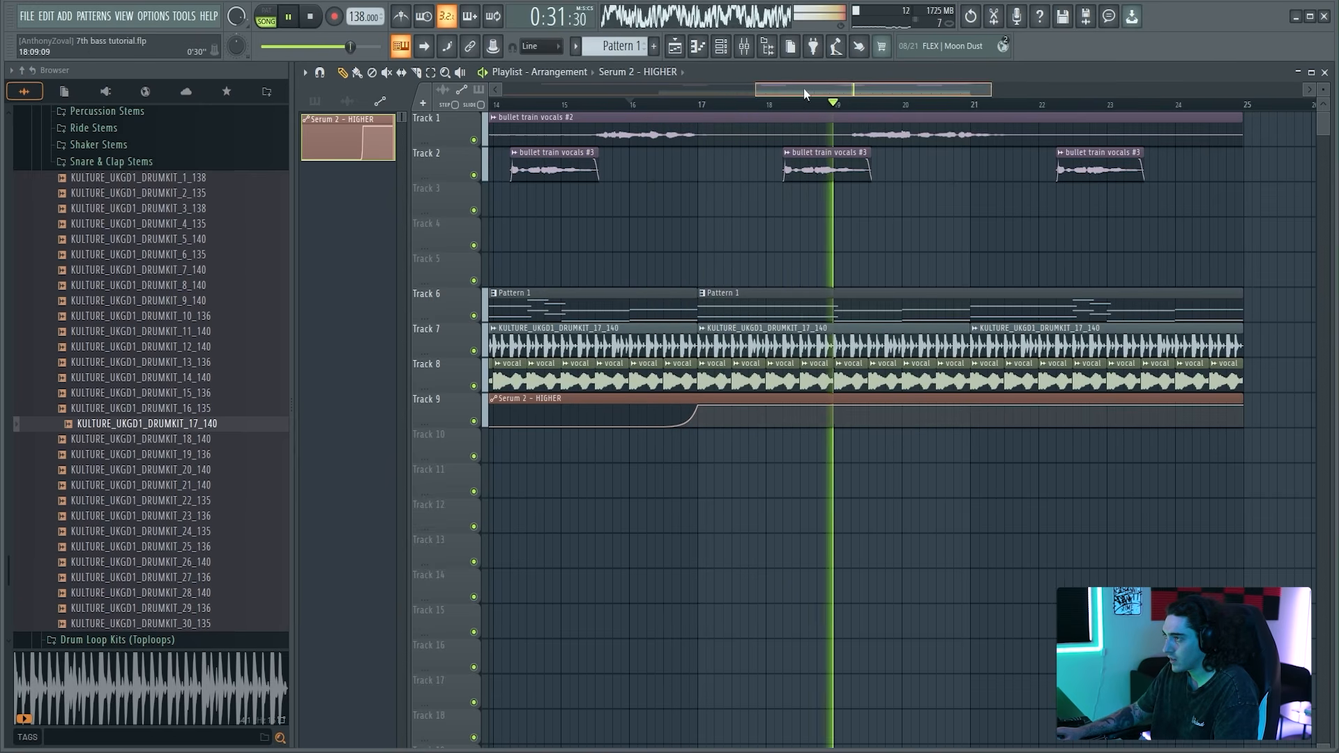
pyautogui.scroll(-4, 803, 90)
pyautogui.press('space')
# Step: Show all channels and open the Serum 2 #2 Fifth Scent bass, moving its window up until the macros are accessible
pyautogui.click(721, 46)
pyautogui.click(474, 169)
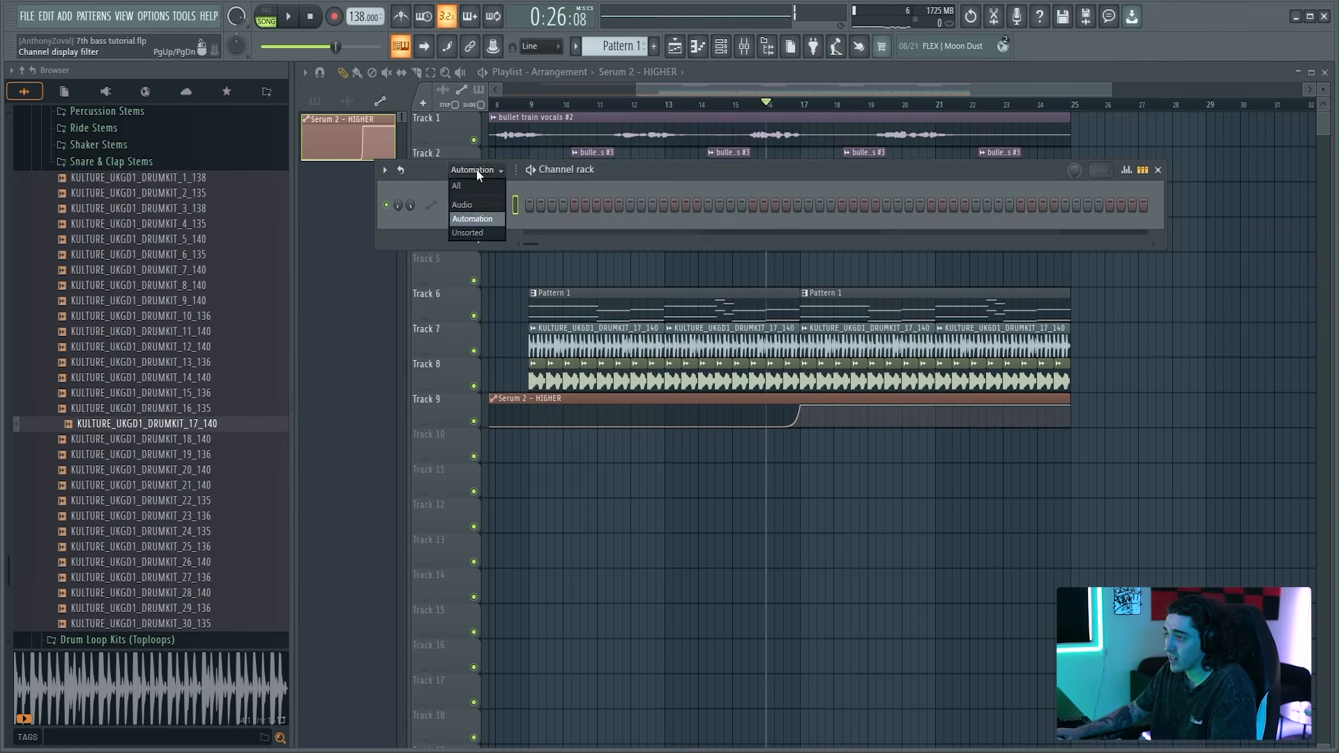
pyautogui.click(461, 186)
pyautogui.click(487, 204)
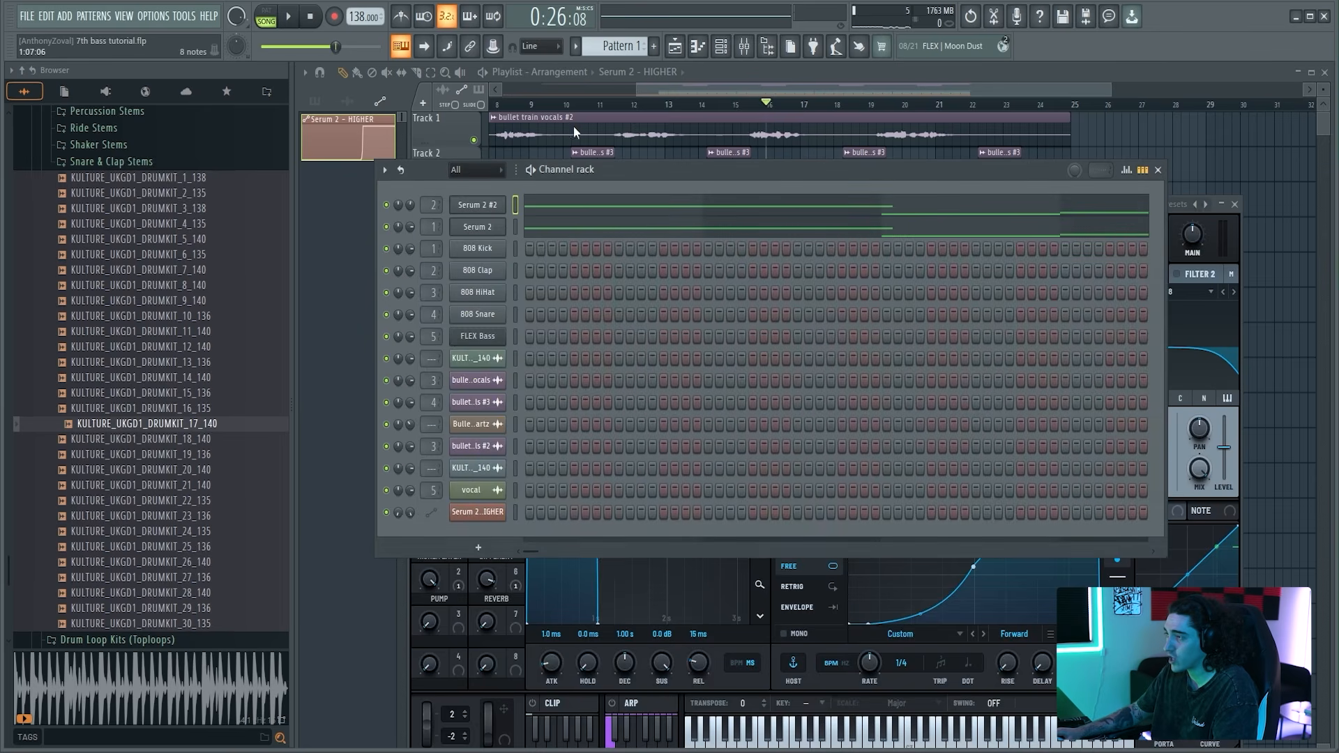
pyautogui.click(1240, 235)
pyautogui.moveTo(580, 202)
pyautogui.mouseDown()
pyautogui.moveTo(604, 204)
pyautogui.moveTo(599, 145)
pyautogui.moveTo(598, 220)
pyautogui.mouseUp()
pyautogui.click(702, 173)
pyautogui.click(488, 205)
pyautogui.click(487, 206)
pyautogui.moveTo(732, 221); pyautogui.dragTo(717, 145)
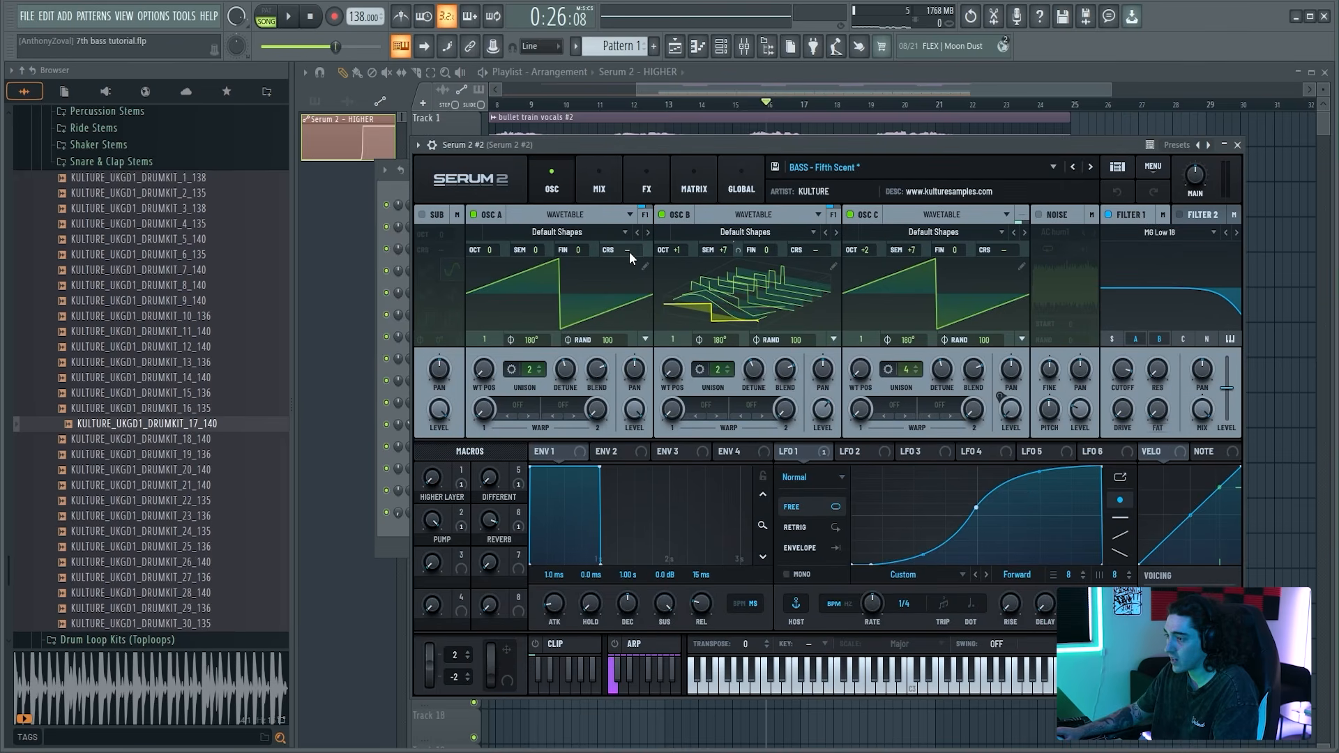
# Step: Audition the HIGHER LAYER and DIFFERENT macros of Serum 2 #2 over the pattern, leaving HIGHER LAYER at 0
pyautogui.press('l')
pyautogui.press('space')
pyautogui.moveTo(432, 479); pyautogui.dragTo(435, 688)
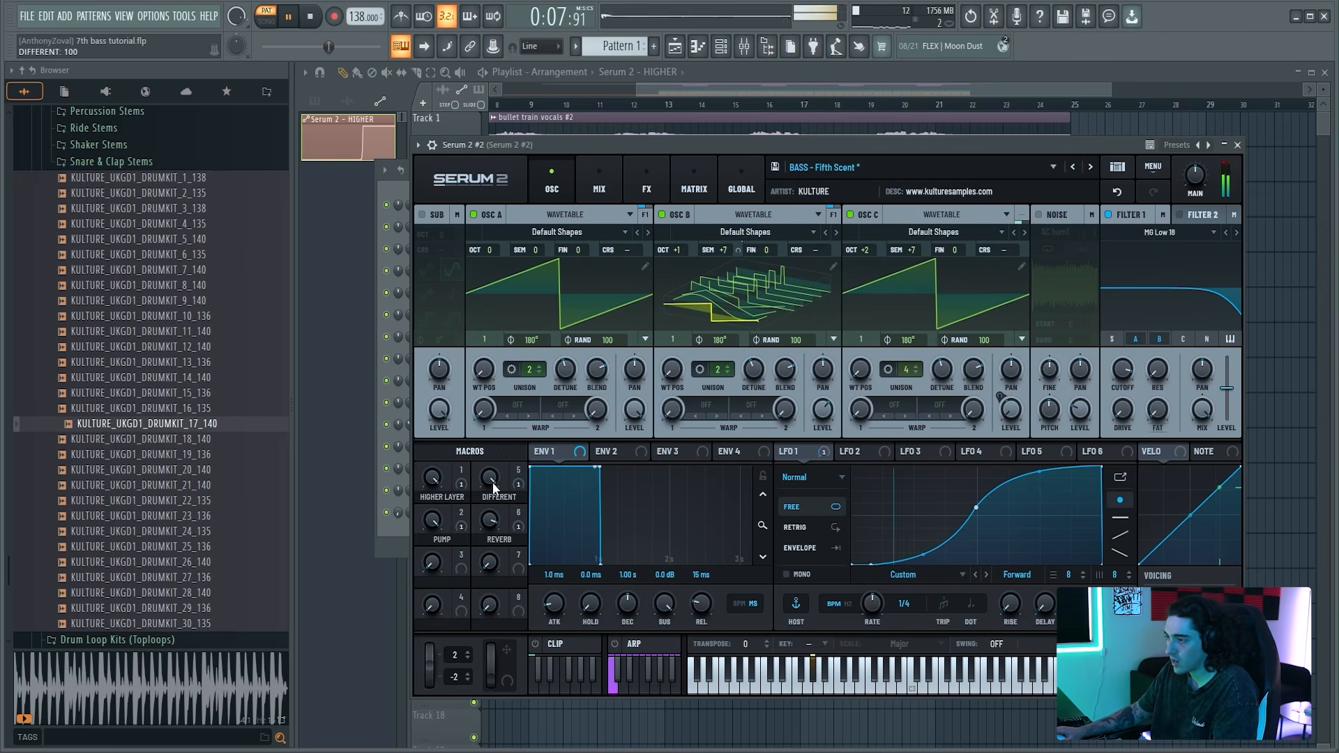
pyautogui.moveTo(492, 480); pyautogui.dragTo(492, 482)
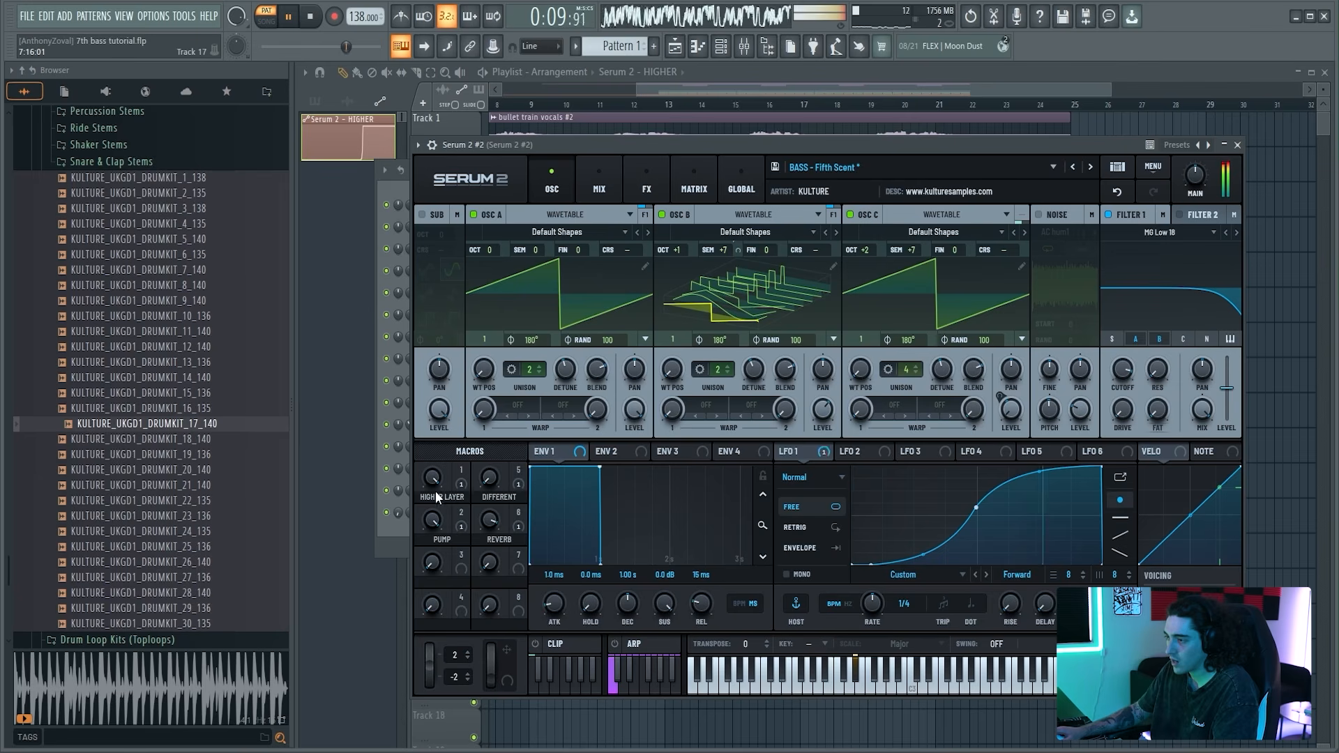
pyautogui.press('space')
pyautogui.moveTo(433, 475); pyautogui.dragTo(434, 622)
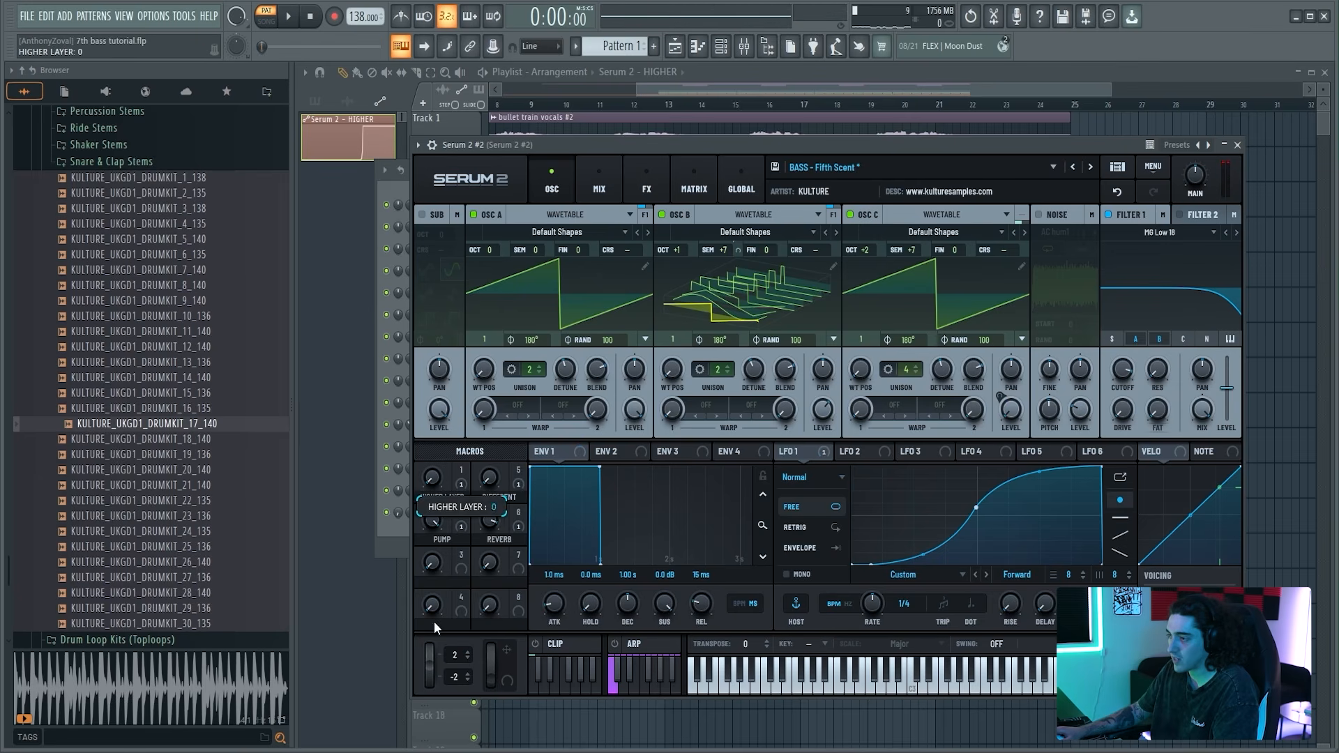
# Step: Create a HIGHER LAYER automation clip for Serum 2 #2 on Track 10, rising sharply into bar 17, and play the transition
pyautogui.click(854, 82)
pyautogui.click(184, 15)
pyautogui.moveTo(246, 283)
pyautogui.click(368, 375)
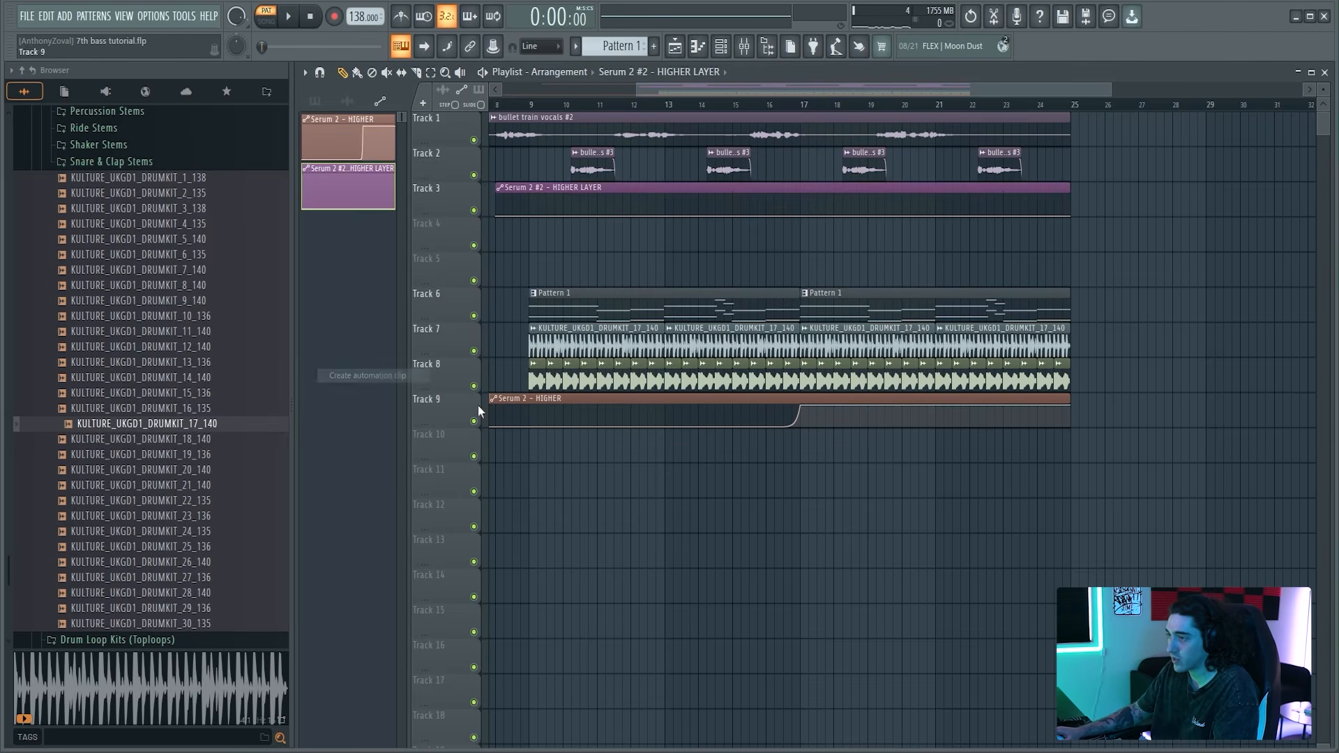
pyautogui.moveTo(693, 193); pyautogui.dragTo(618, 438)
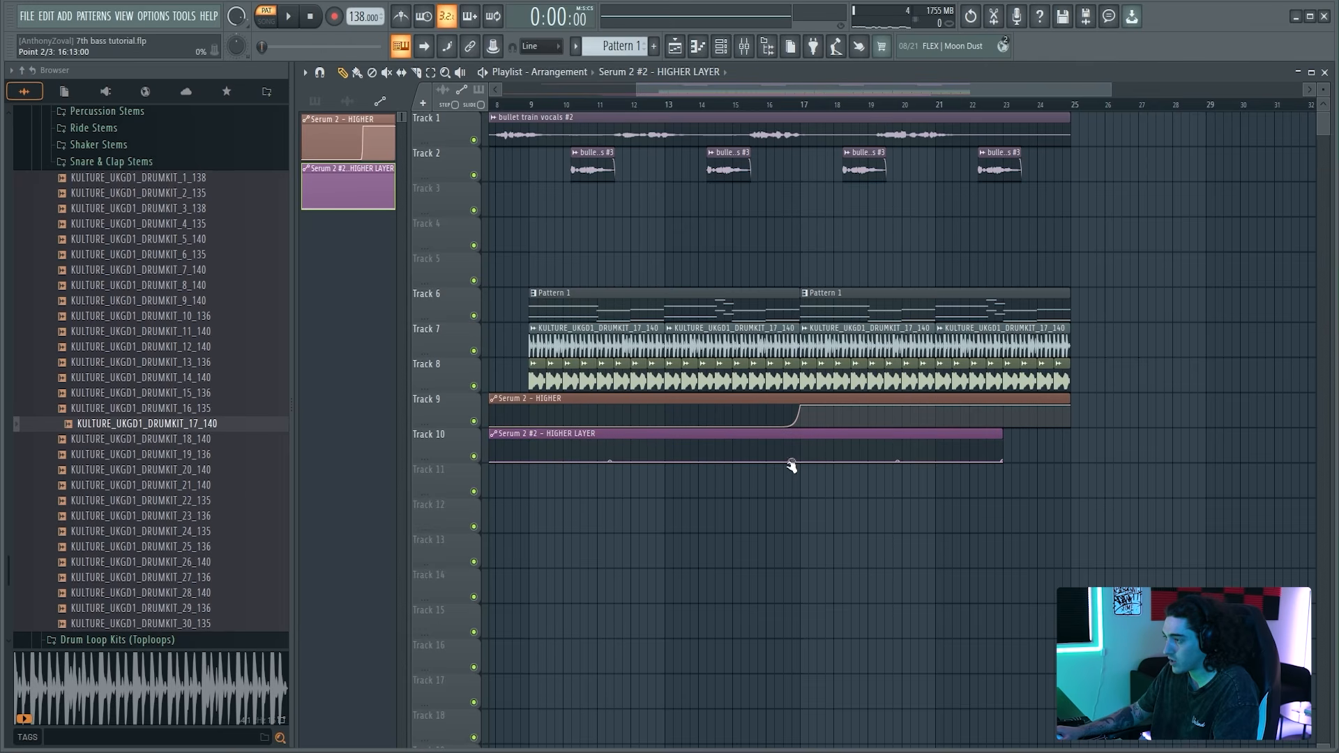
pyautogui.moveTo(1002, 461); pyautogui.dragTo(997, 418)
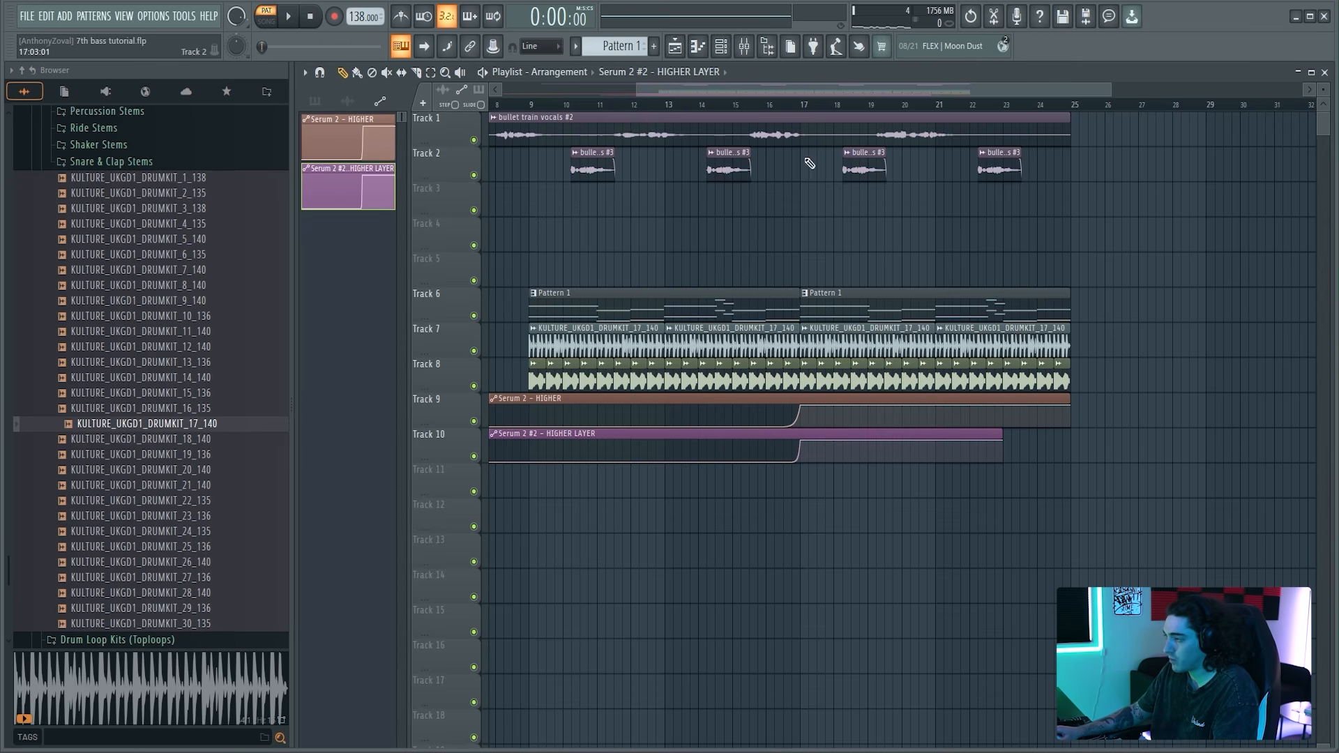
pyautogui.press('space')
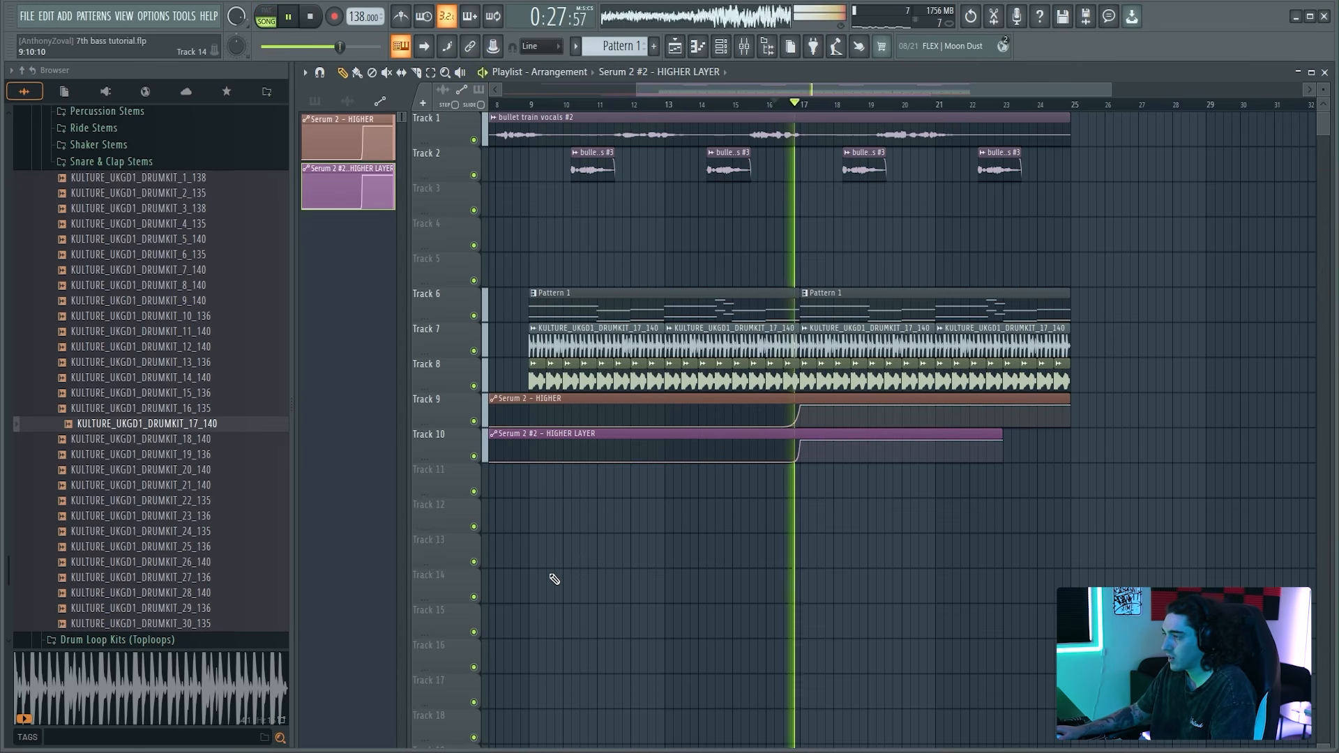
pyautogui.moveTo(741, 89); pyautogui.dragTo(739, 105)
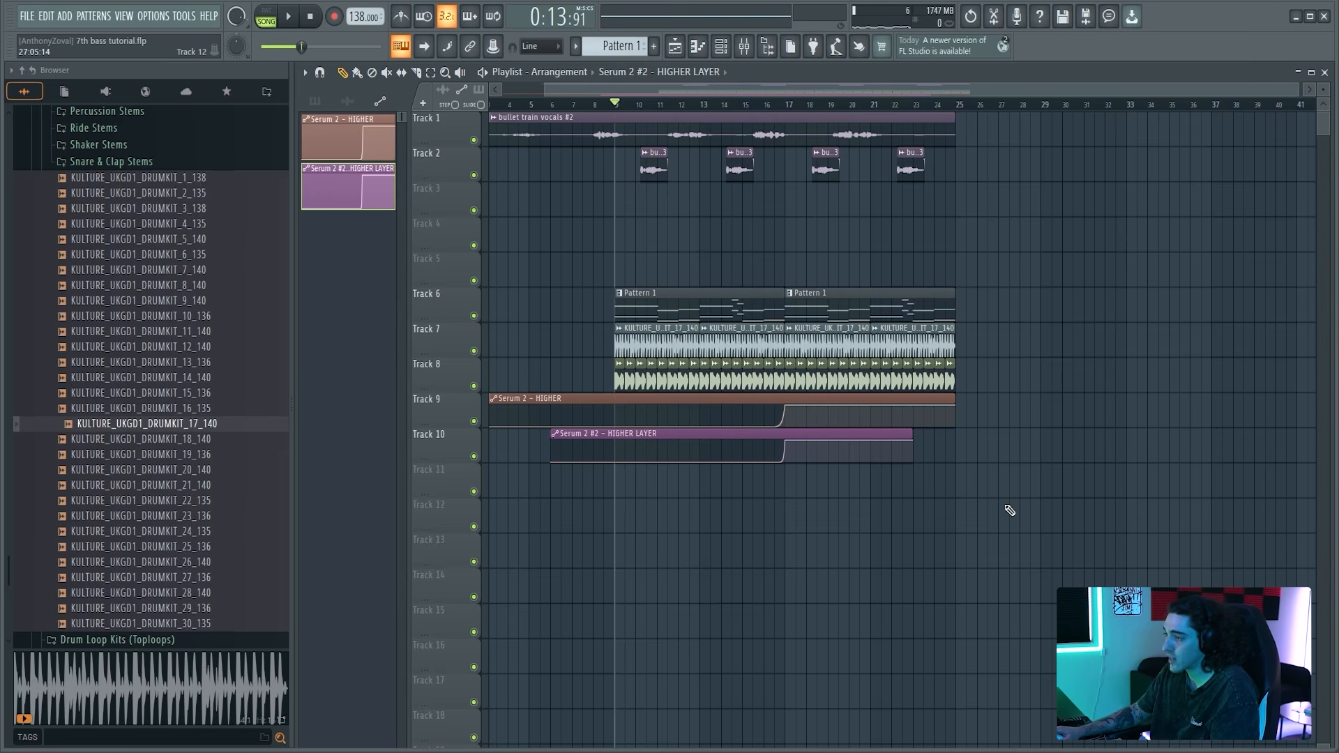
# Step: Move the vocal chops and both automation clips down two tracks to Tracks 10 to 12, and solo Track 7's drum loop
pyautogui.moveTo(1003, 551); pyautogui.dragTo(489, 374)
pyautogui.moveTo(688, 398); pyautogui.dragTo(655, 481)
pyautogui.click(1035, 379)
pyautogui.rightClick(1034, 379)
pyautogui.scroll(4, 729, 418)
pyautogui.hscroll(-2, 729, 453)
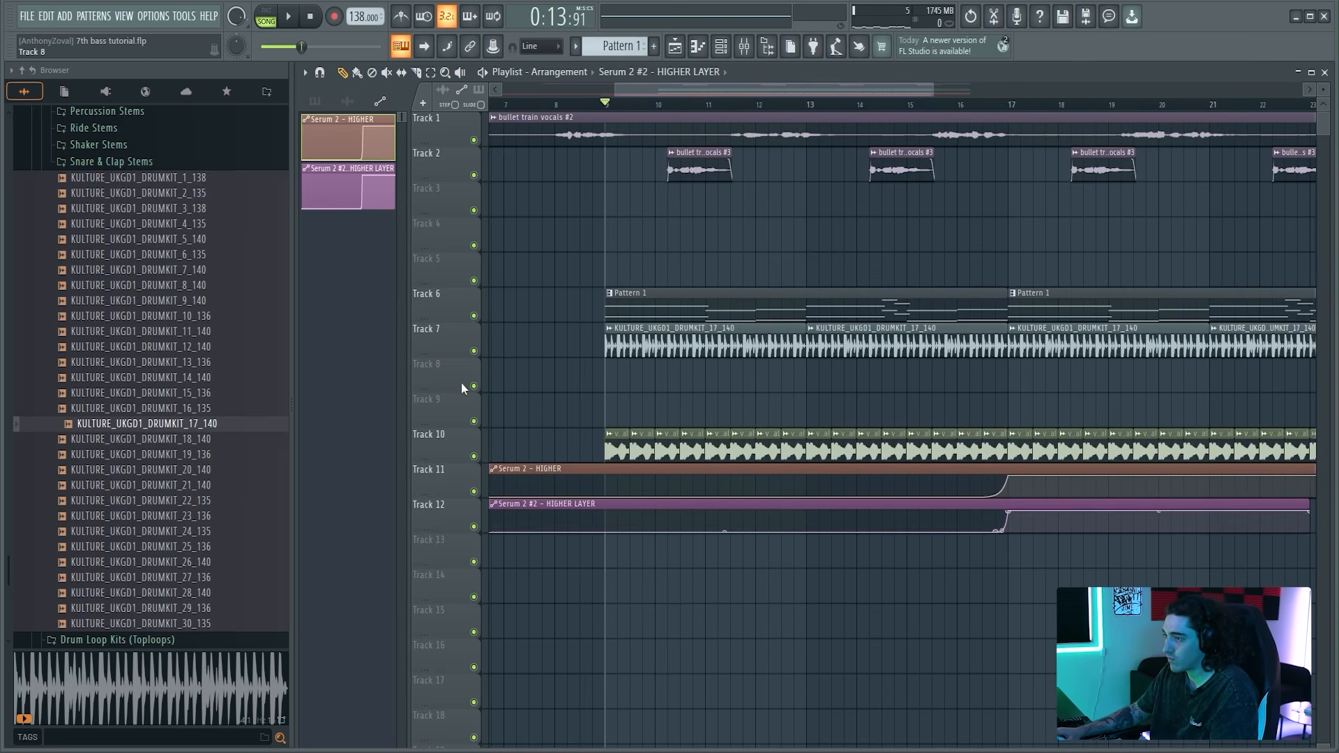
pyautogui.rightClick(474, 352)
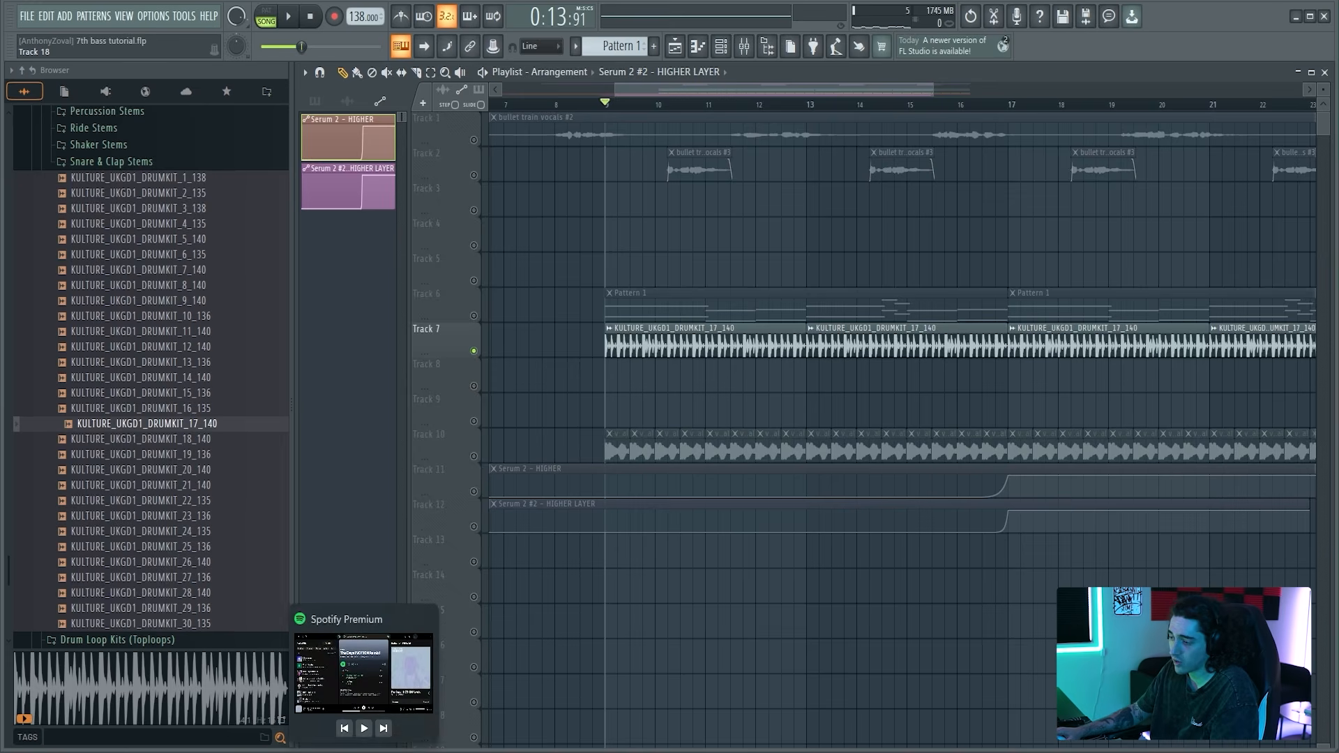
# Step: Switch to Spotify, pause The Days (NOTION Remix), open the artist IN PARALLEL and play WASTING TIME as a reference
pyautogui.click(364, 751)
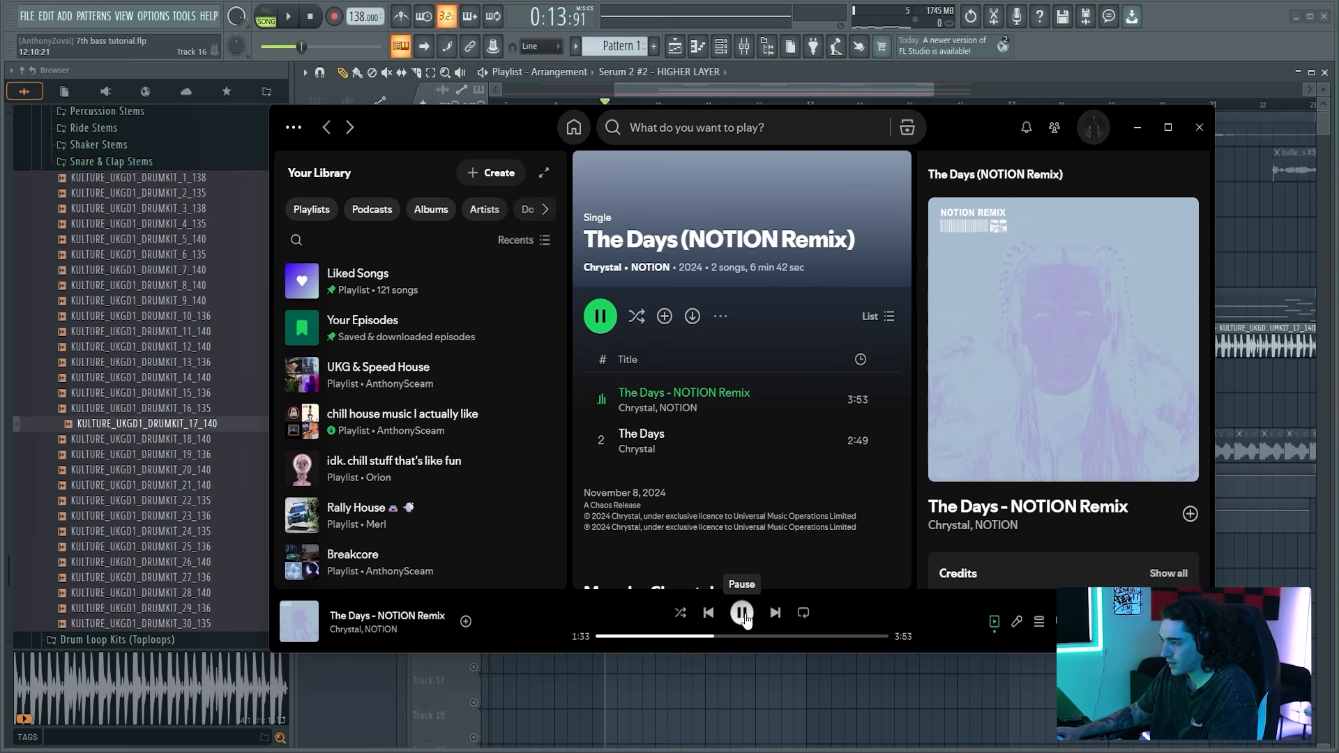
pyautogui.click(744, 613)
pyautogui.click(717, 127)
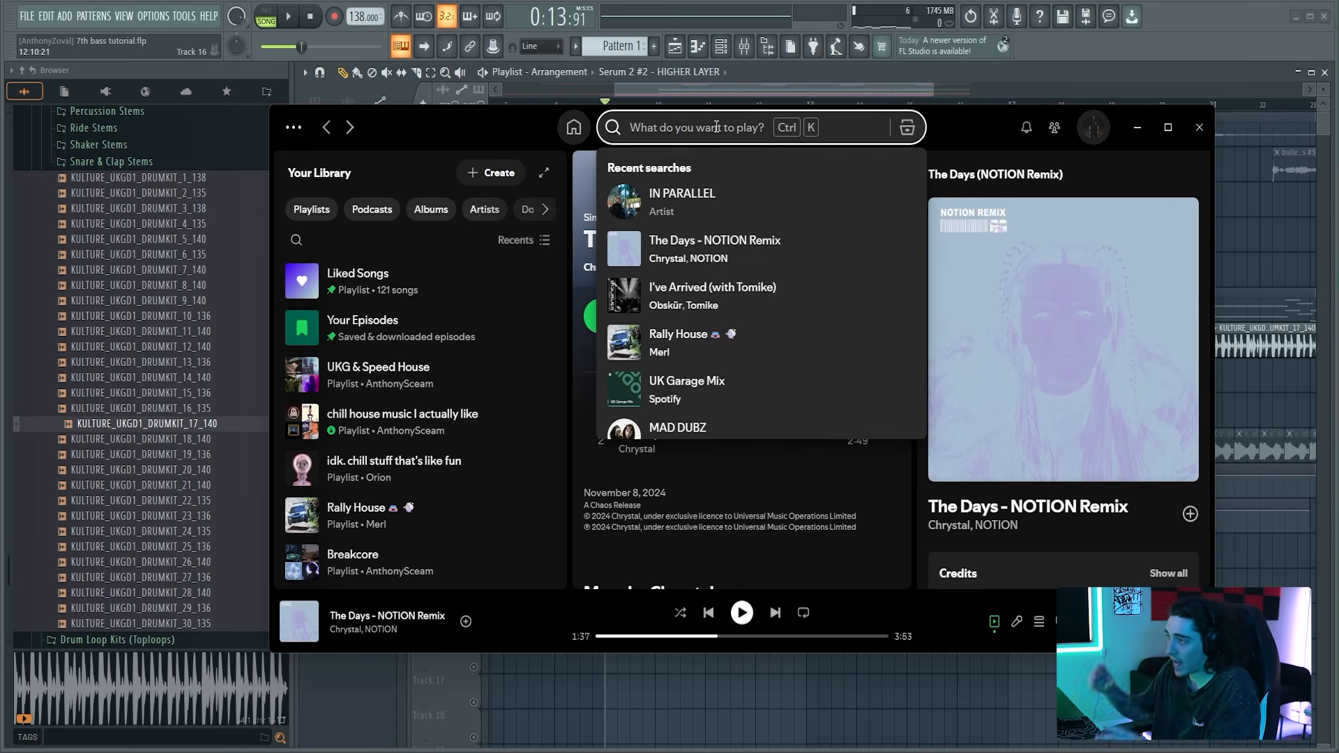
pyautogui.click(715, 202)
pyautogui.scroll(-3, 730, 453)
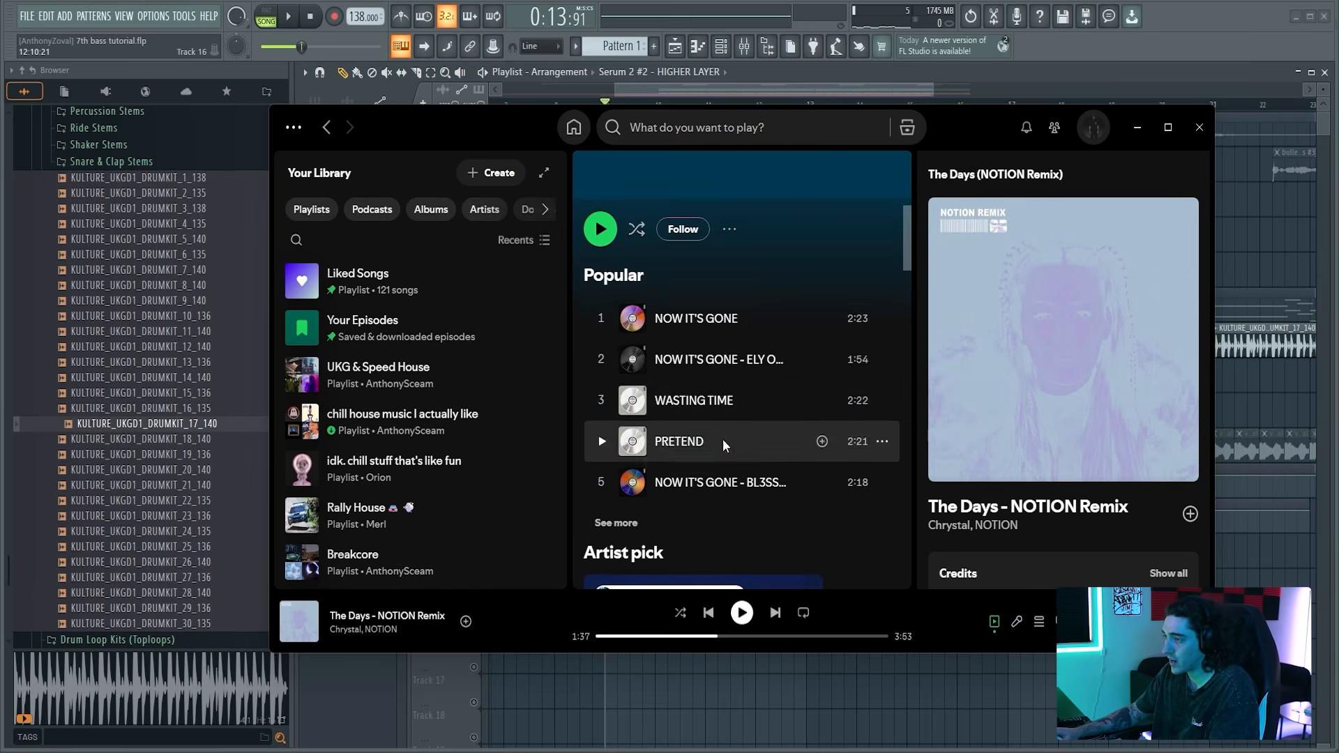
pyautogui.click(602, 403)
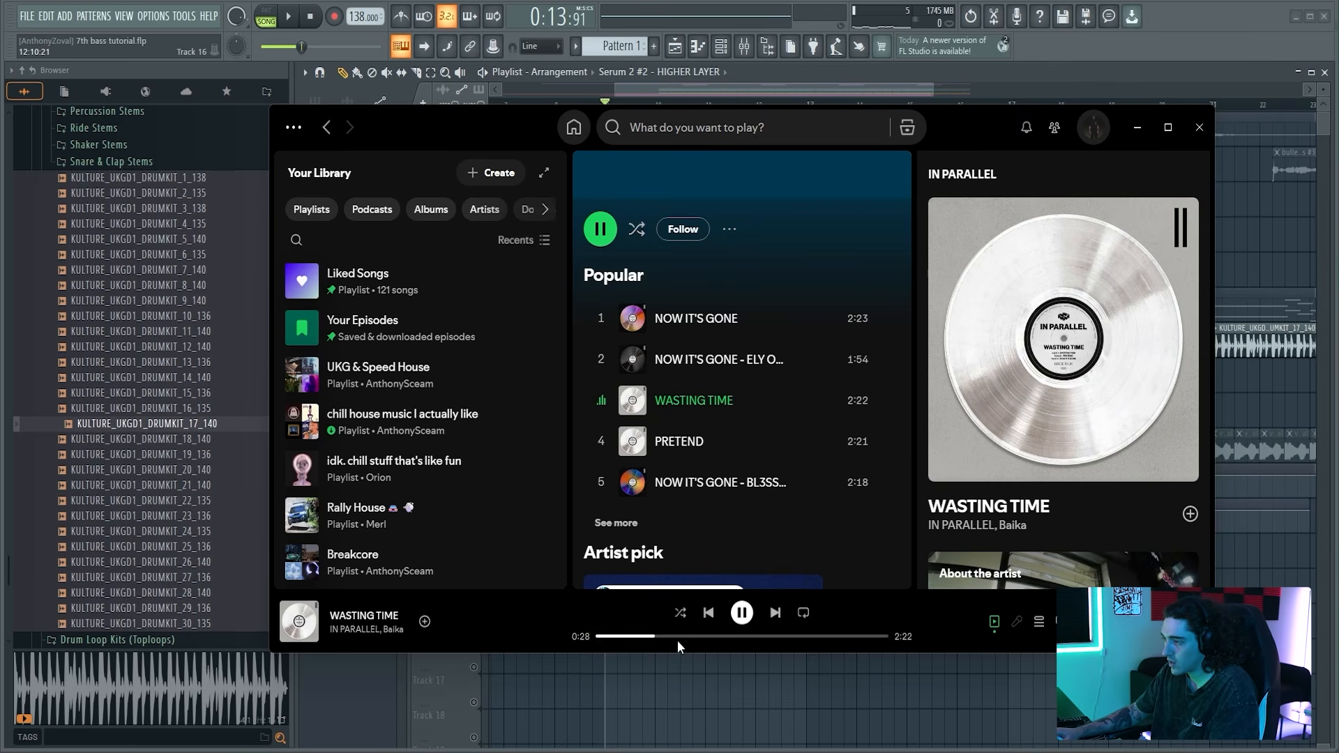
# Step: Pause WASTING TIME, return to FL Studio and inspect the sample settings of the KULTURE_UKG1_DRUMKIT_FULL_SHARP_140 audio clip
pyautogui.click(743, 614)
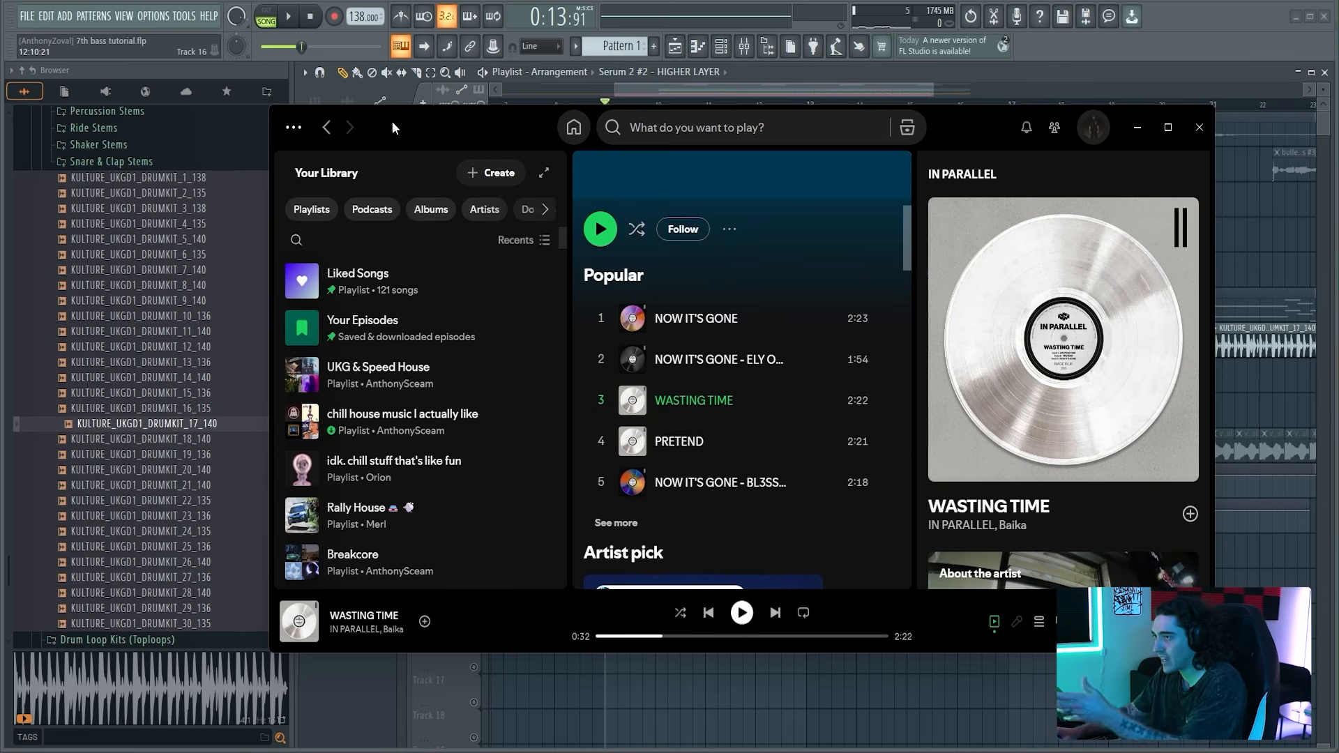
pyautogui.click(330, 127)
pyautogui.click(733, 86)
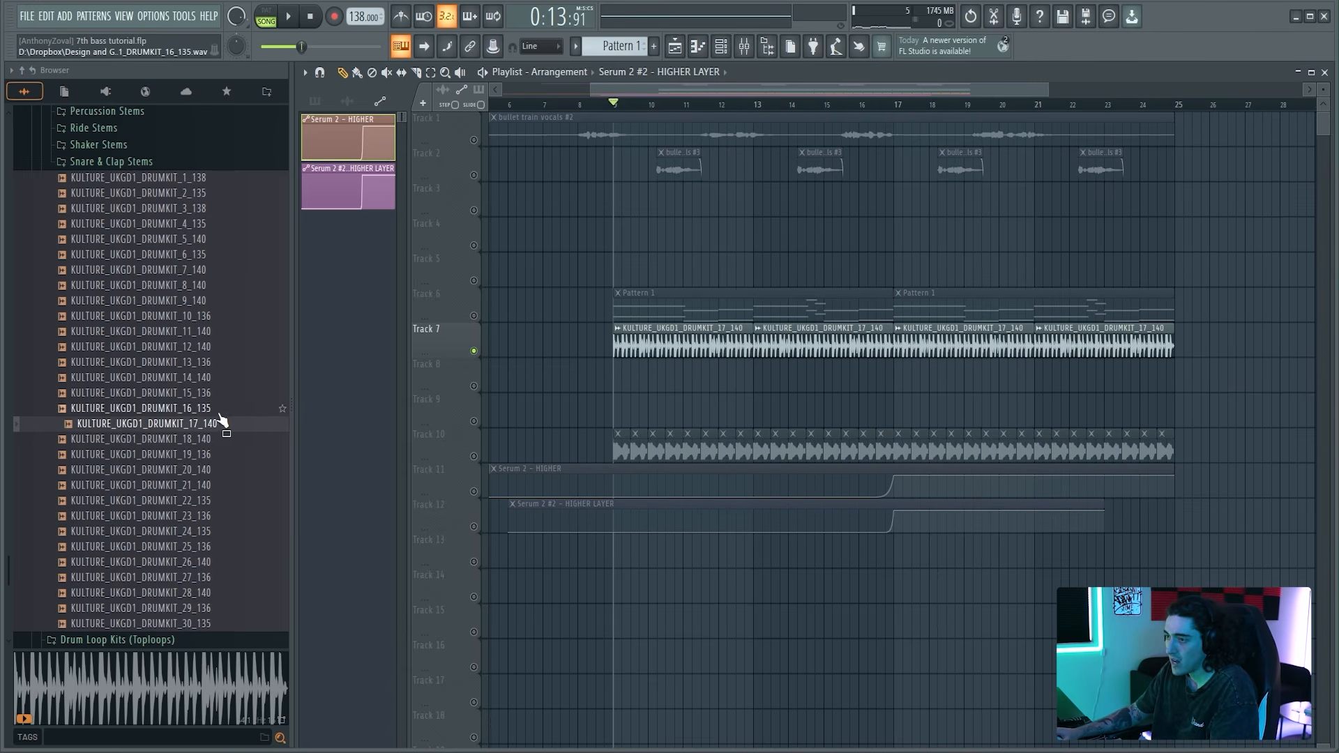
pyautogui.click(351, 102)
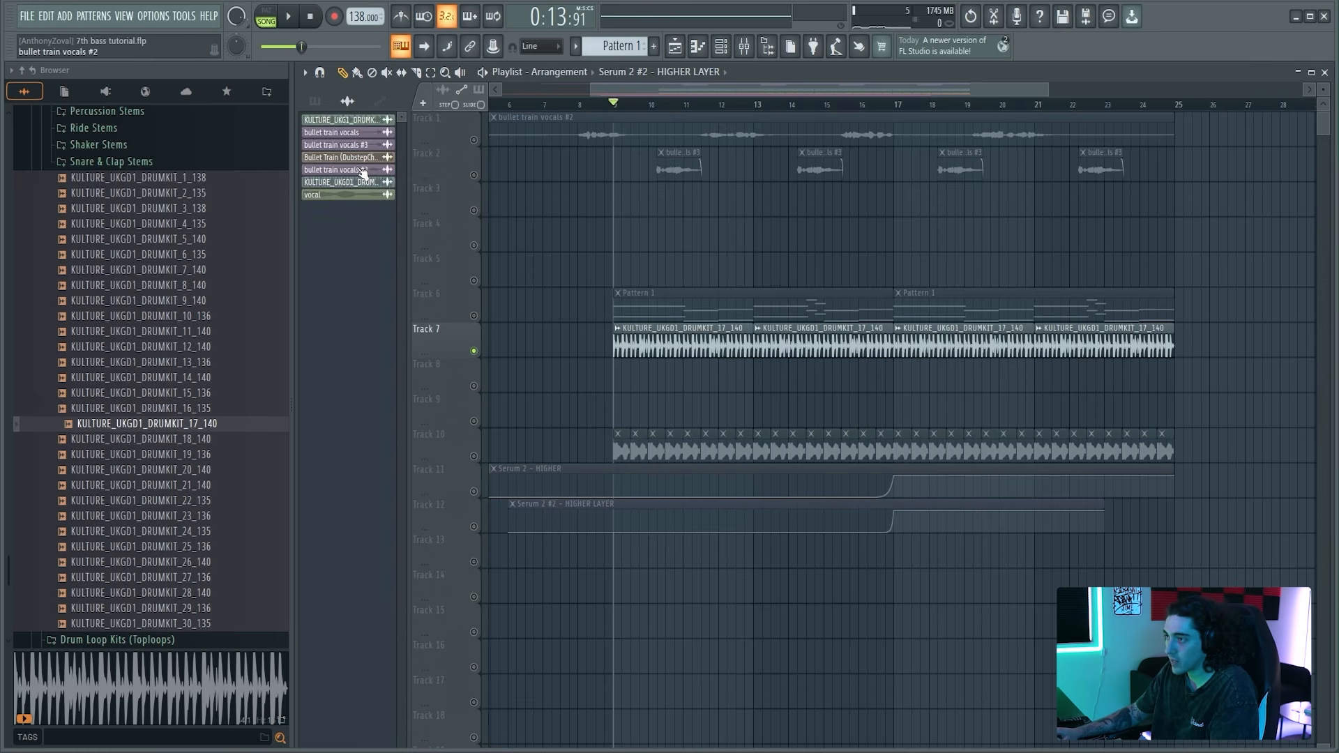
pyautogui.click(359, 121)
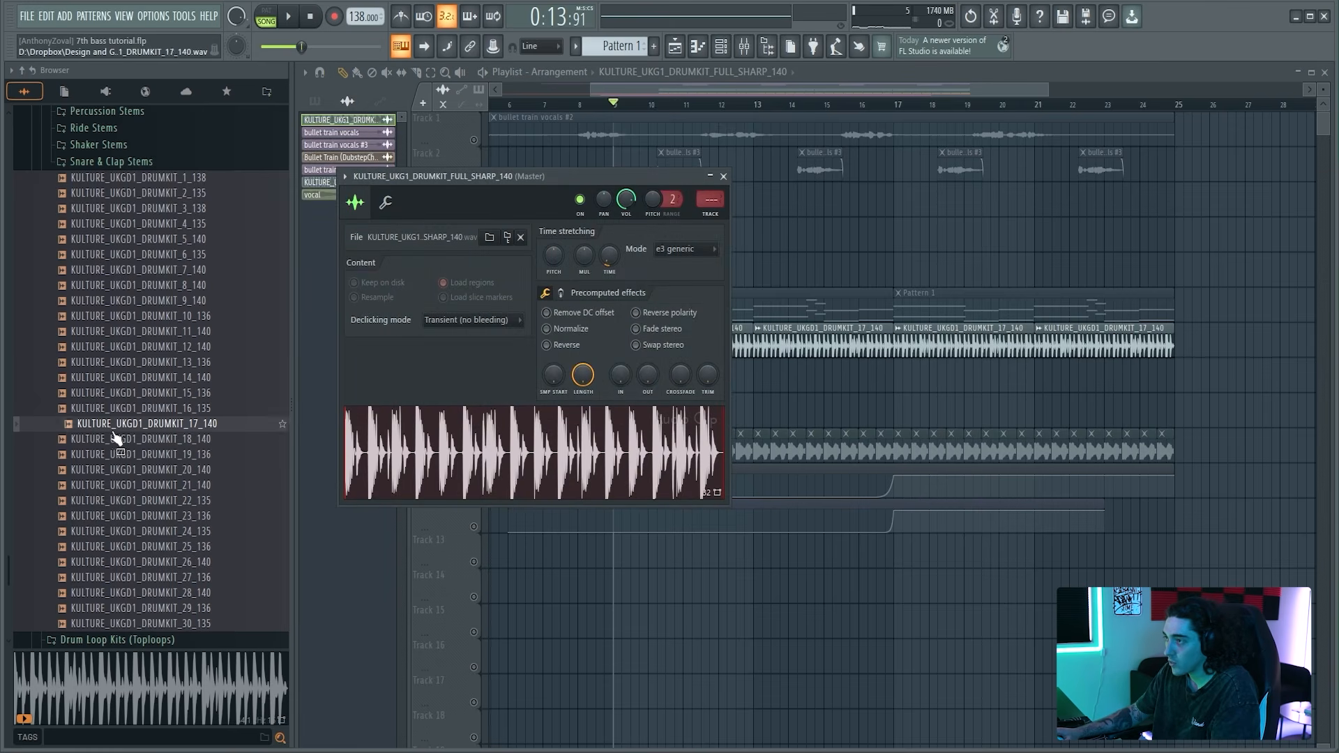
pyautogui.scroll(5, 115, 437)
pyautogui.click(723, 176)
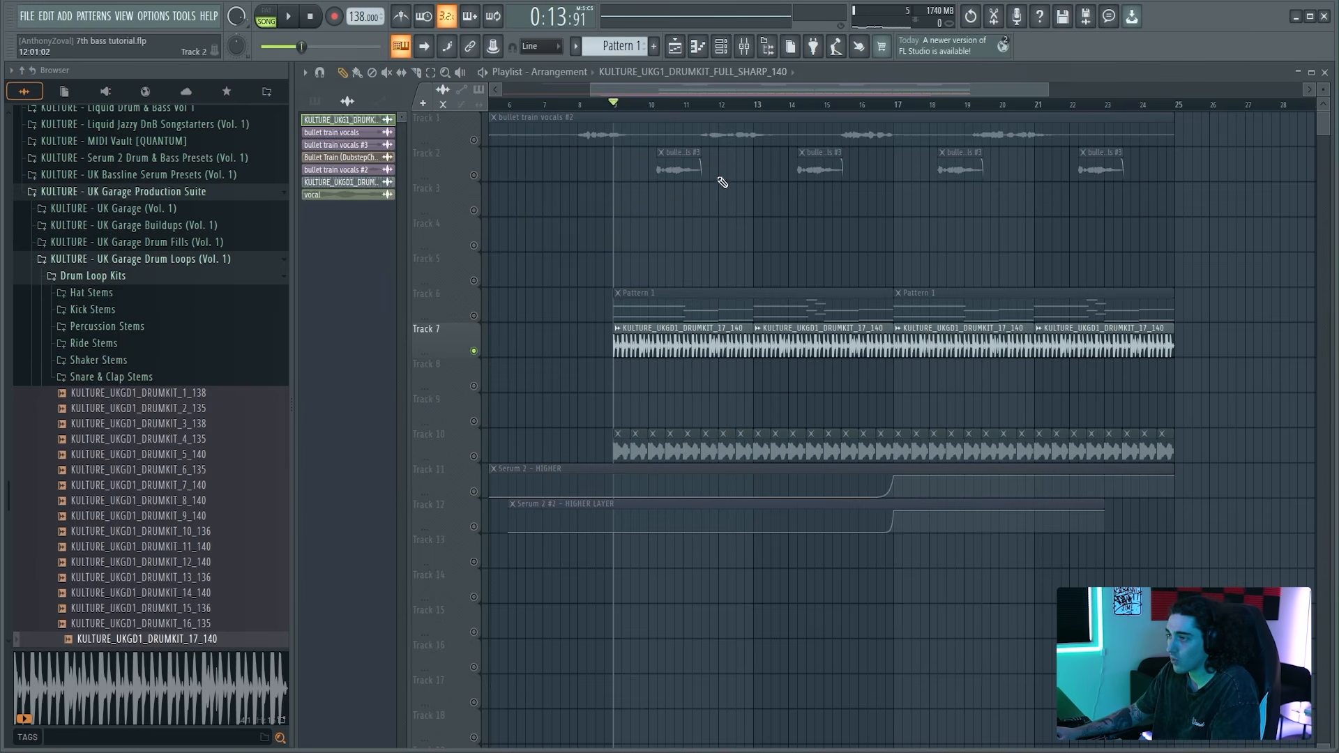
# Step: Replace Track 7's drum loop with KULTURE_UKG1_DRUMKIT_KICK_SHARP_140 from the UK Garage (Vol. 1) Kick Loops, starting at bar 9
pyautogui.click(137, 261)
pyautogui.click(163, 491)
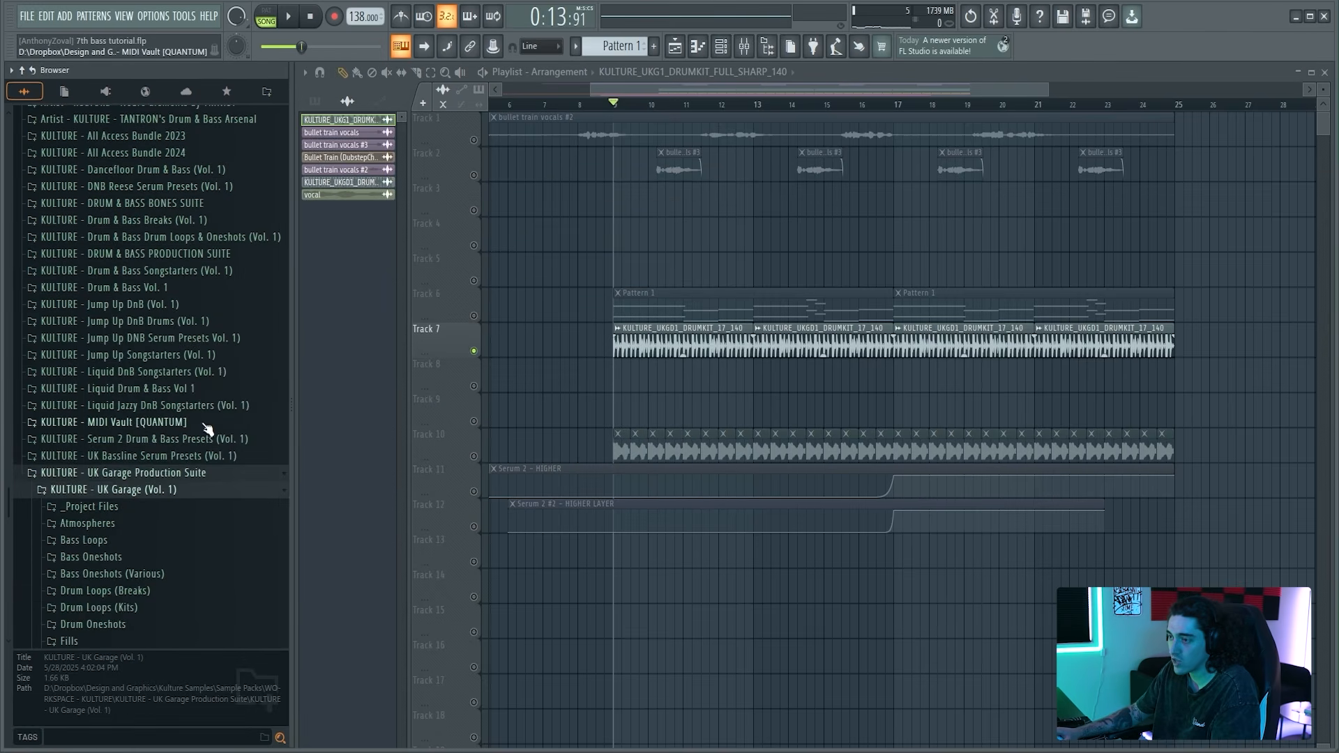
pyautogui.scroll(-3, 201, 421)
pyautogui.click(156, 394)
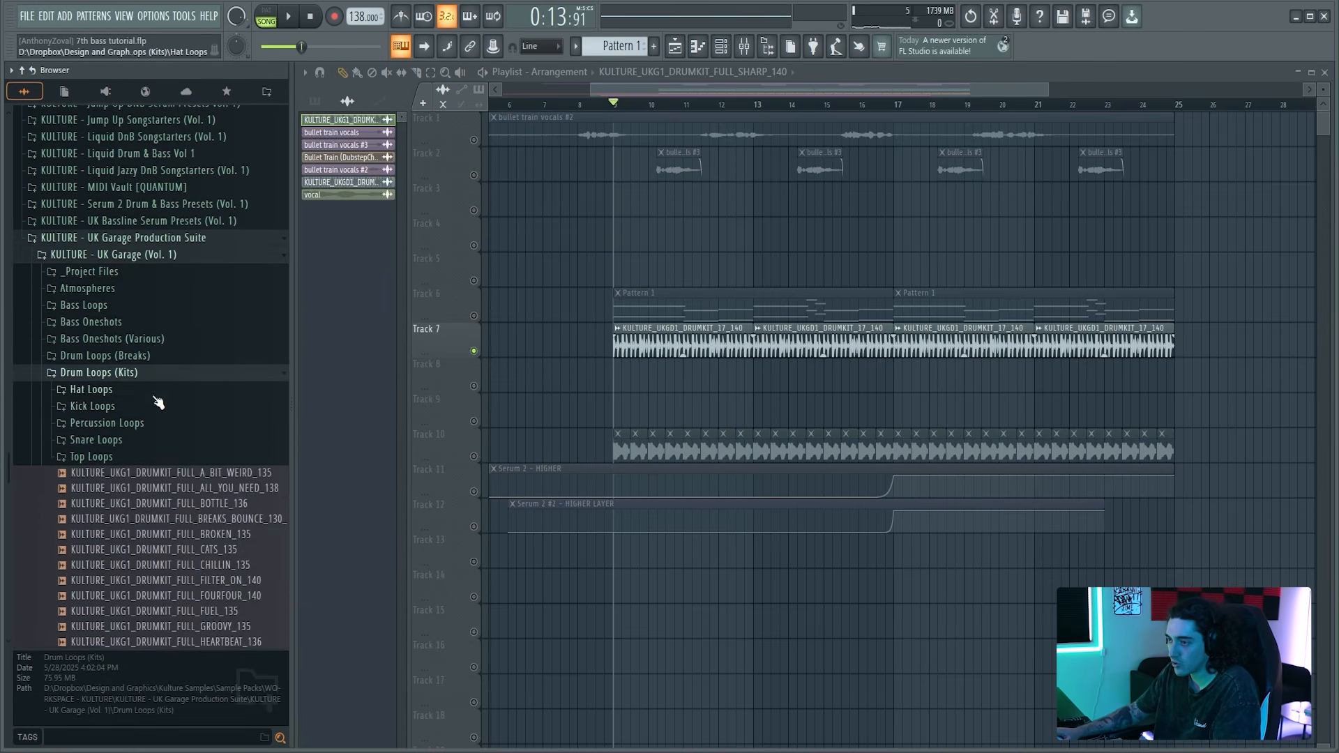
pyautogui.scroll(-5, 210, 399)
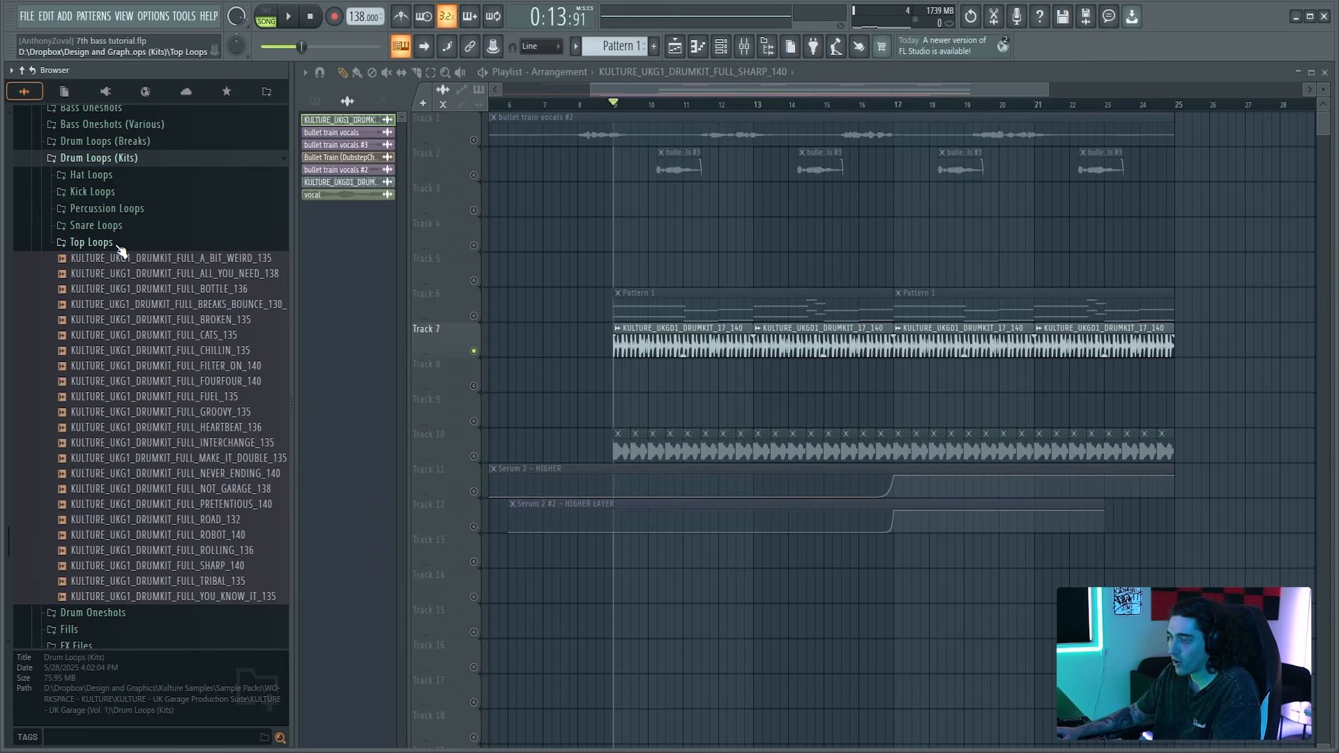
pyautogui.click(94, 192)
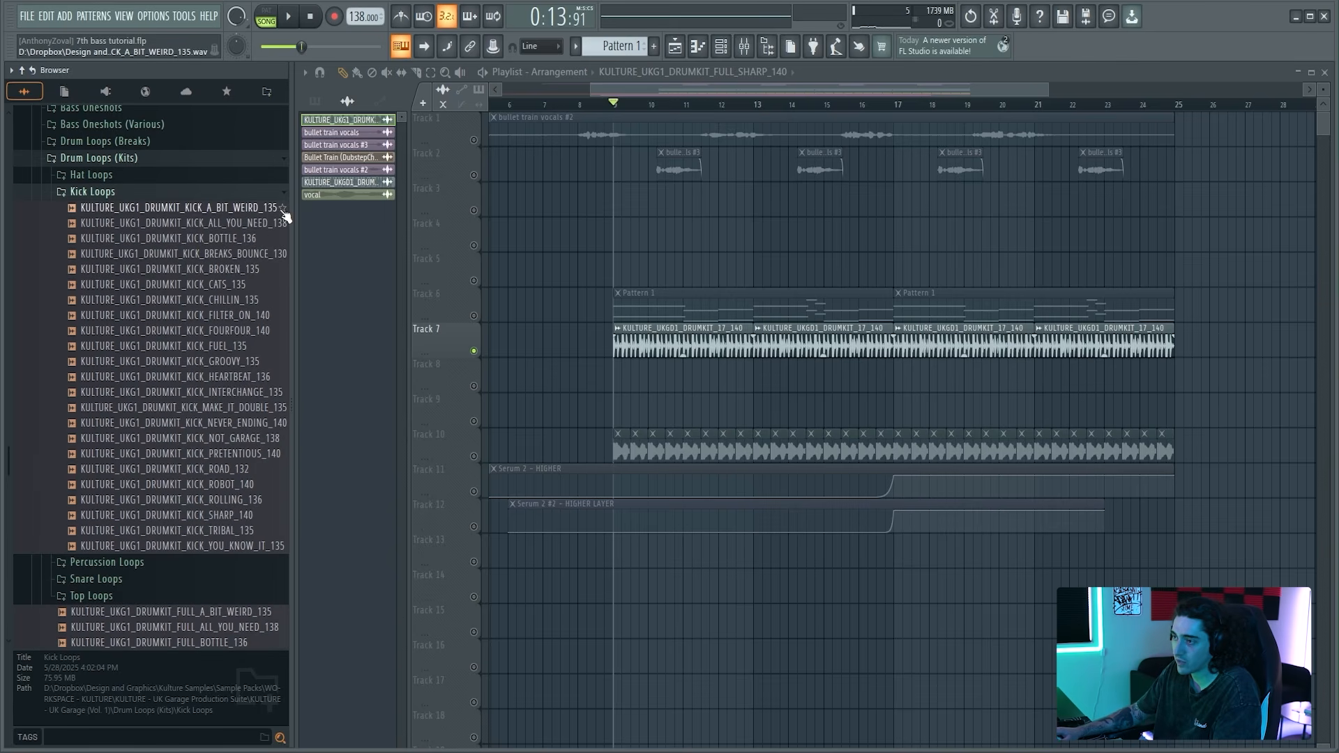
pyautogui.moveTo(167, 515)
pyautogui.mouseDown()
pyautogui.moveTo(644, 377)
pyautogui.moveTo(1048, 346)
pyautogui.mouseUp()
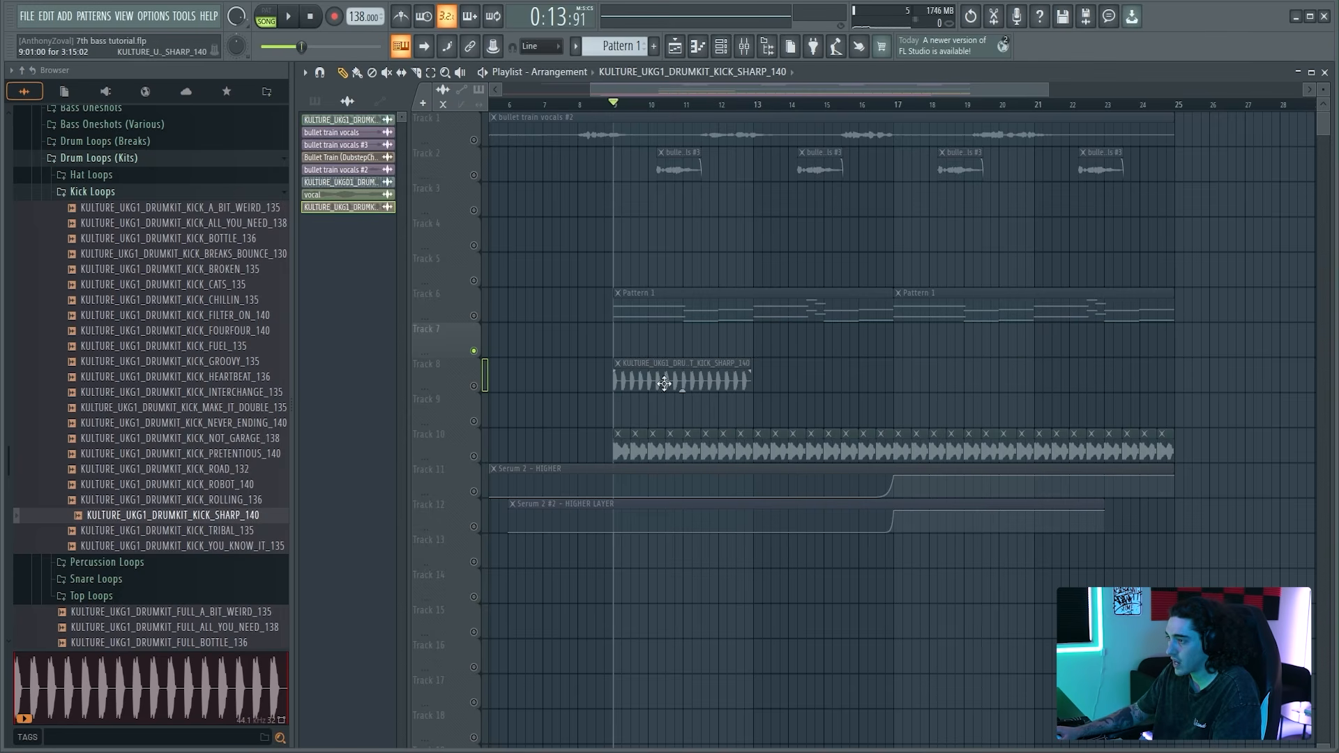
pyautogui.moveTo(664, 383); pyautogui.dragTo(668, 348)
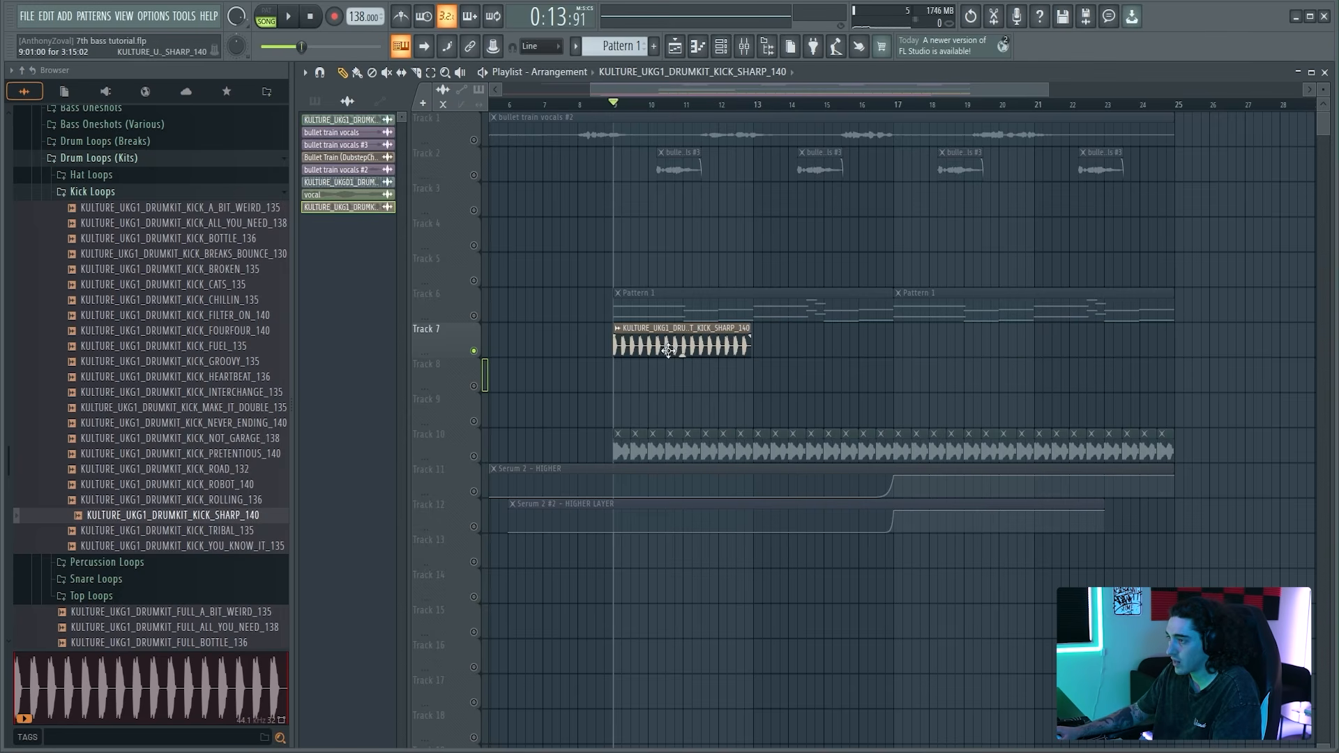
# Step: Set the kick loop's time-stretching mode to e3 generic and repeat the clip along Track 7 up to bar 25
pyautogui.doubleClick(715, 346)
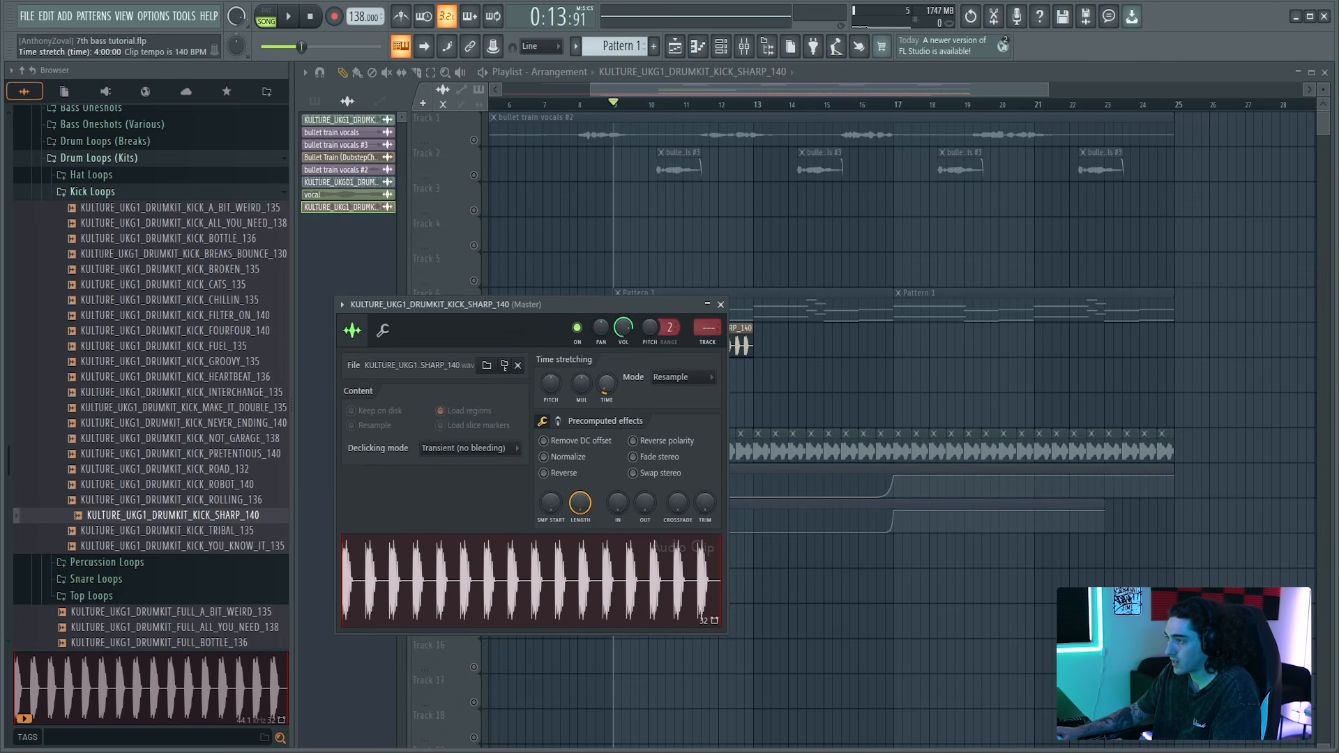
pyautogui.click(671, 377)
pyautogui.click(682, 457)
pyautogui.click(739, 348)
pyautogui.press('b')
pyautogui.moveTo(757, 343); pyautogui.dragTo(1107, 343)
# Step: Play the kick loops from bar 9 with Track 6's Pattern 1 enabled alongside them
pyautogui.press('space')
pyautogui.click(485, 319)
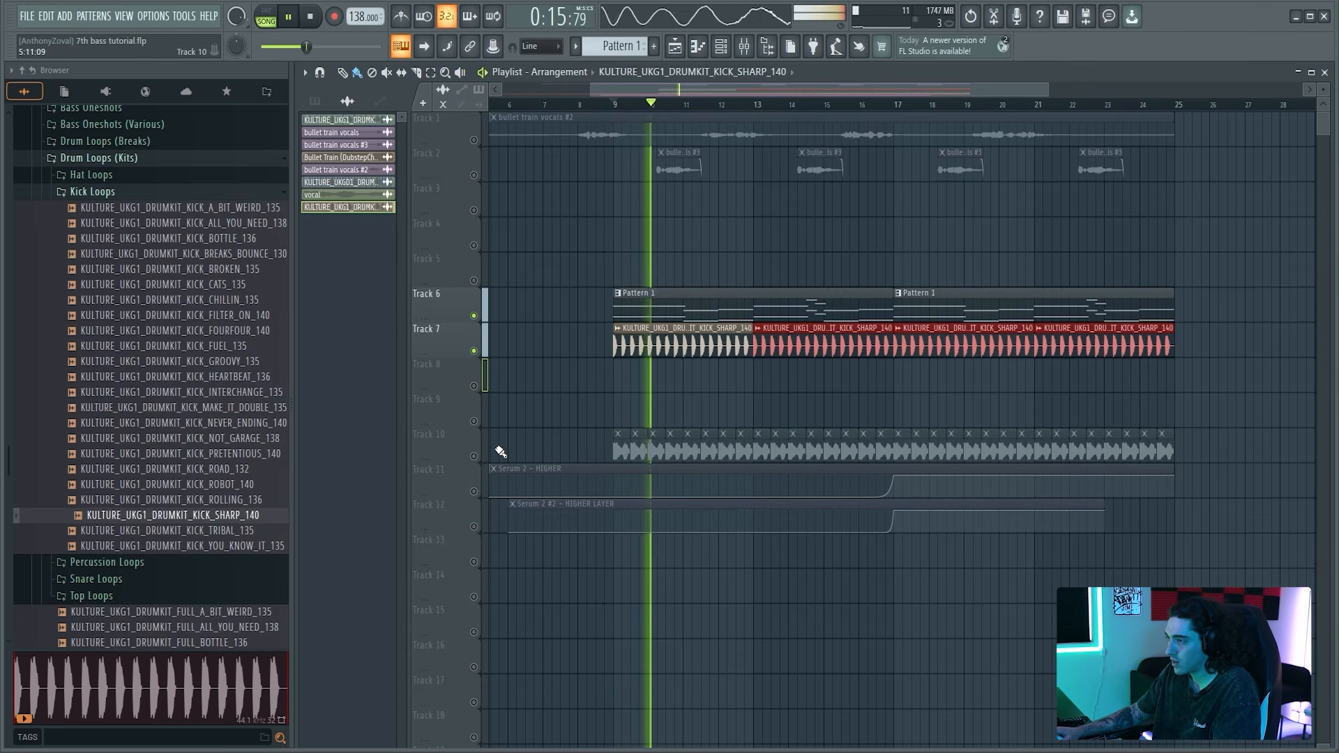
pyautogui.press('space')
# Step: Audition the Hat Loops of Drum Loops (Kits) from HATS_ALL_YOU_NEED_138 to HATS_CATS_135, returning to HATS_BROKEN_135
pyautogui.scroll(-4, 197, 451)
pyautogui.scroll(4, 192, 411)
pyautogui.click(180, 192)
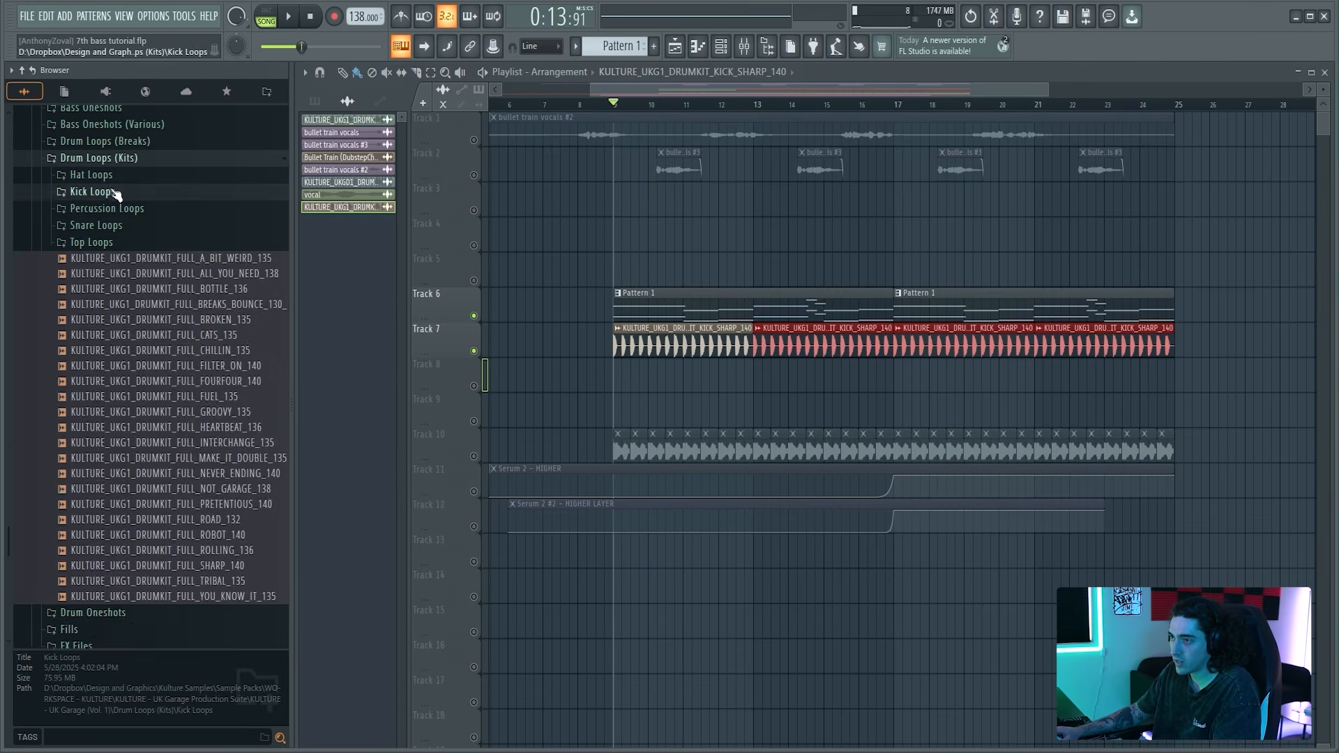
pyautogui.click(177, 176)
pyautogui.click(181, 191)
pyautogui.click(203, 206)
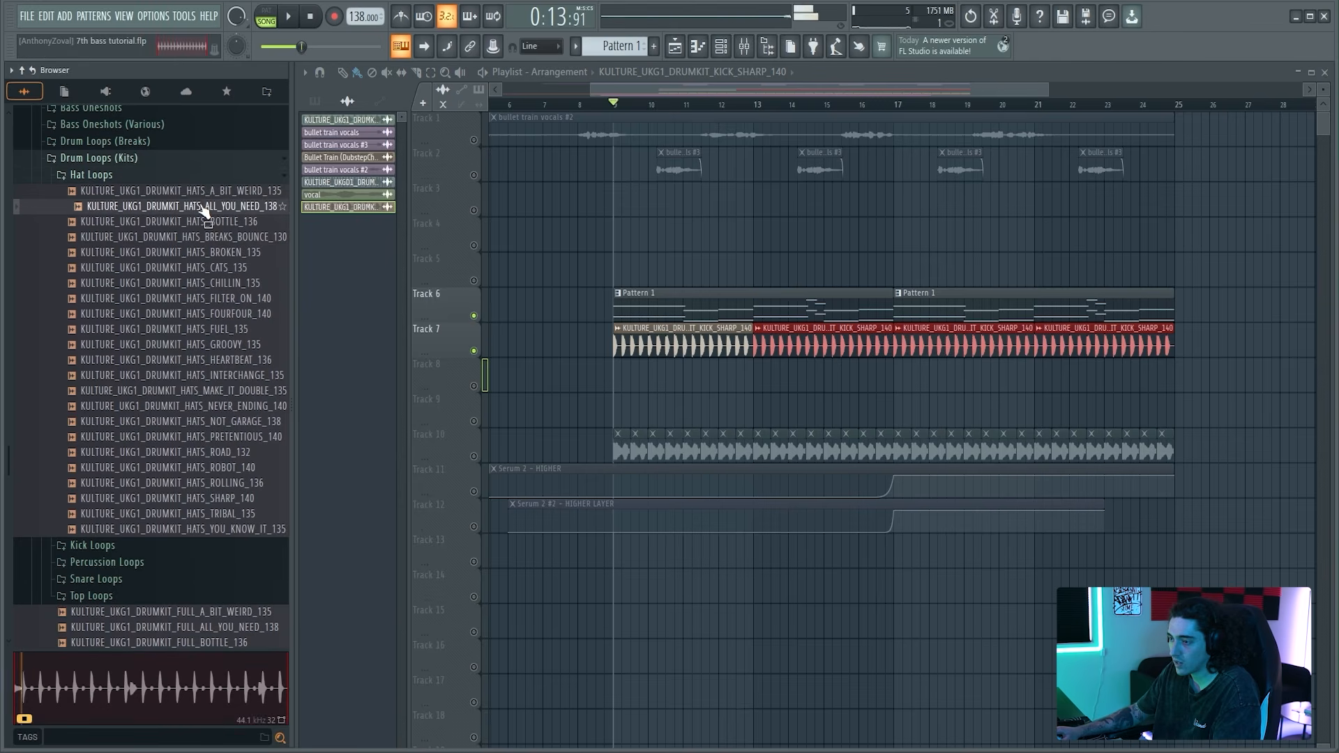
pyautogui.click(200, 223)
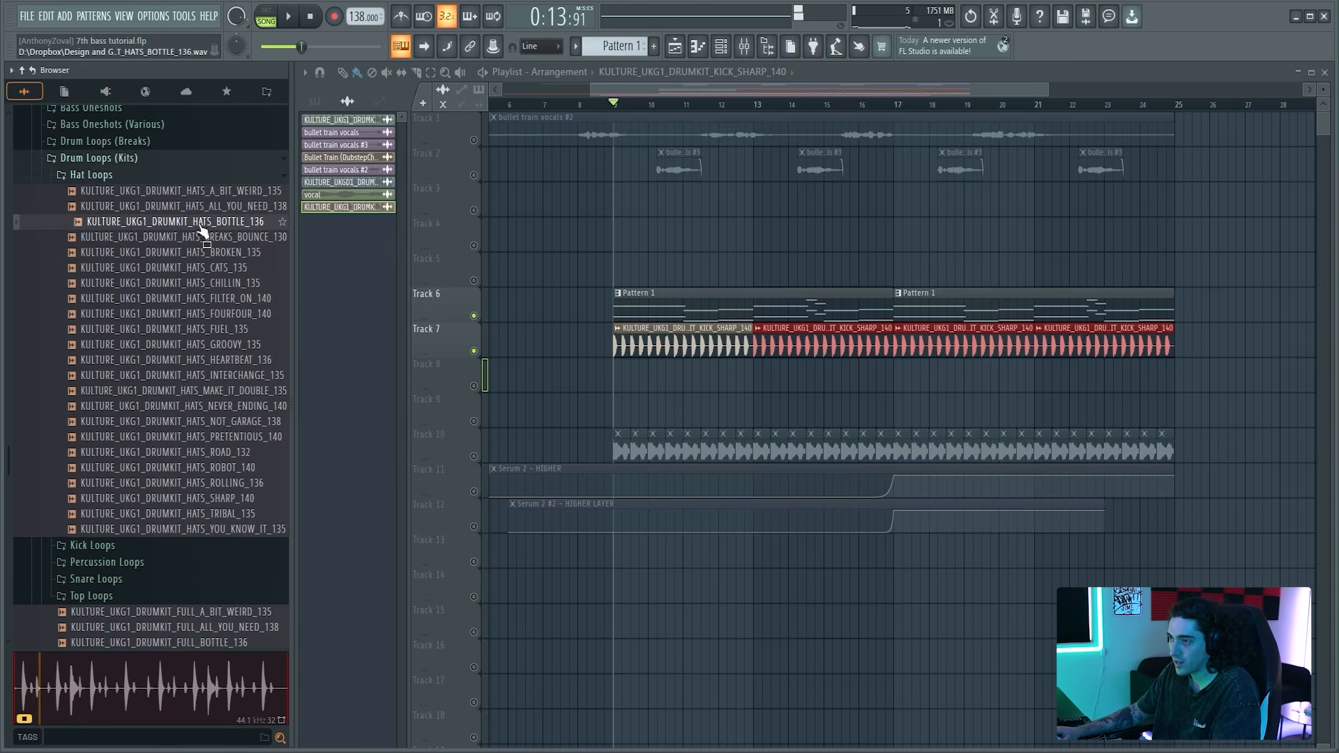
pyautogui.click(216, 239)
pyautogui.click(215, 254)
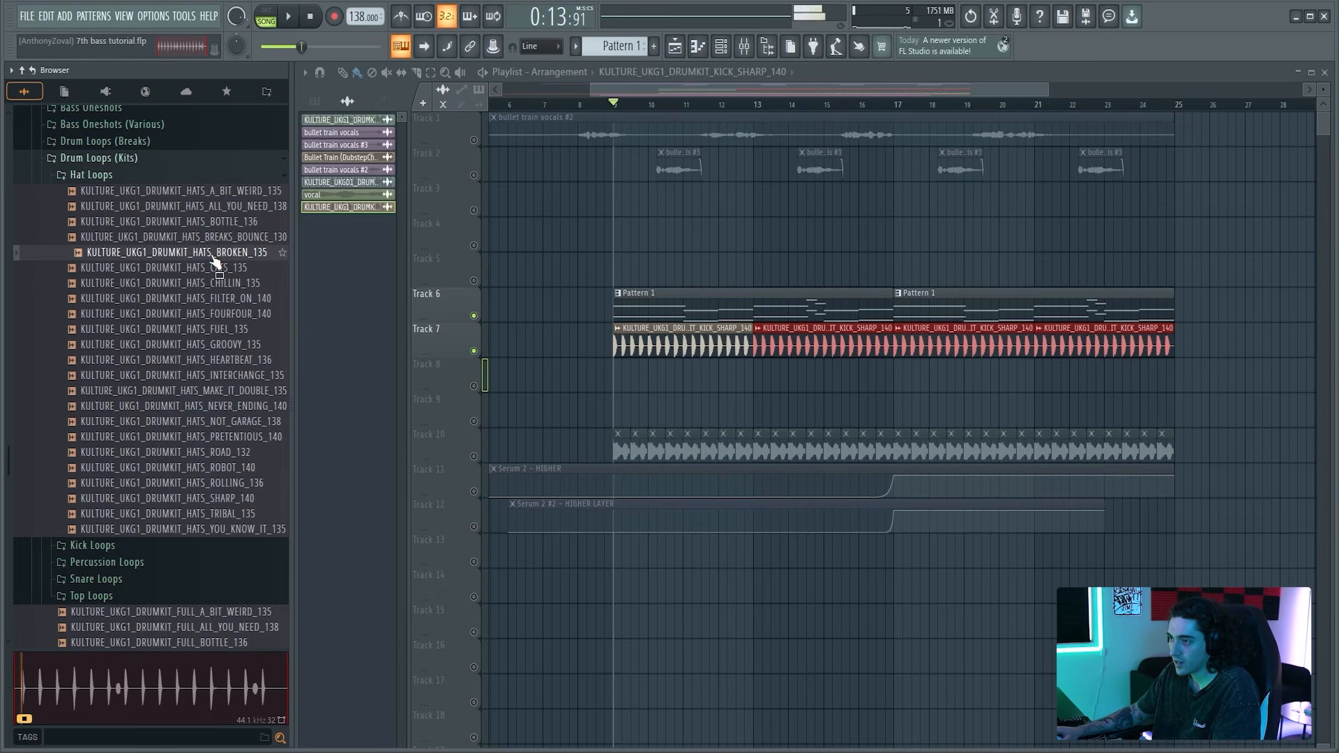
pyautogui.click(217, 272)
pyautogui.click(217, 254)
# Step: Place KULTURE_UKG1_DRUMKIT_HATS_BROKEN_135 on Track 8 at bar 9 and repeat it up to bar 25
pyautogui.moveTo(230, 261); pyautogui.dragTo(617, 370)
pyautogui.doubleClick(690, 377)
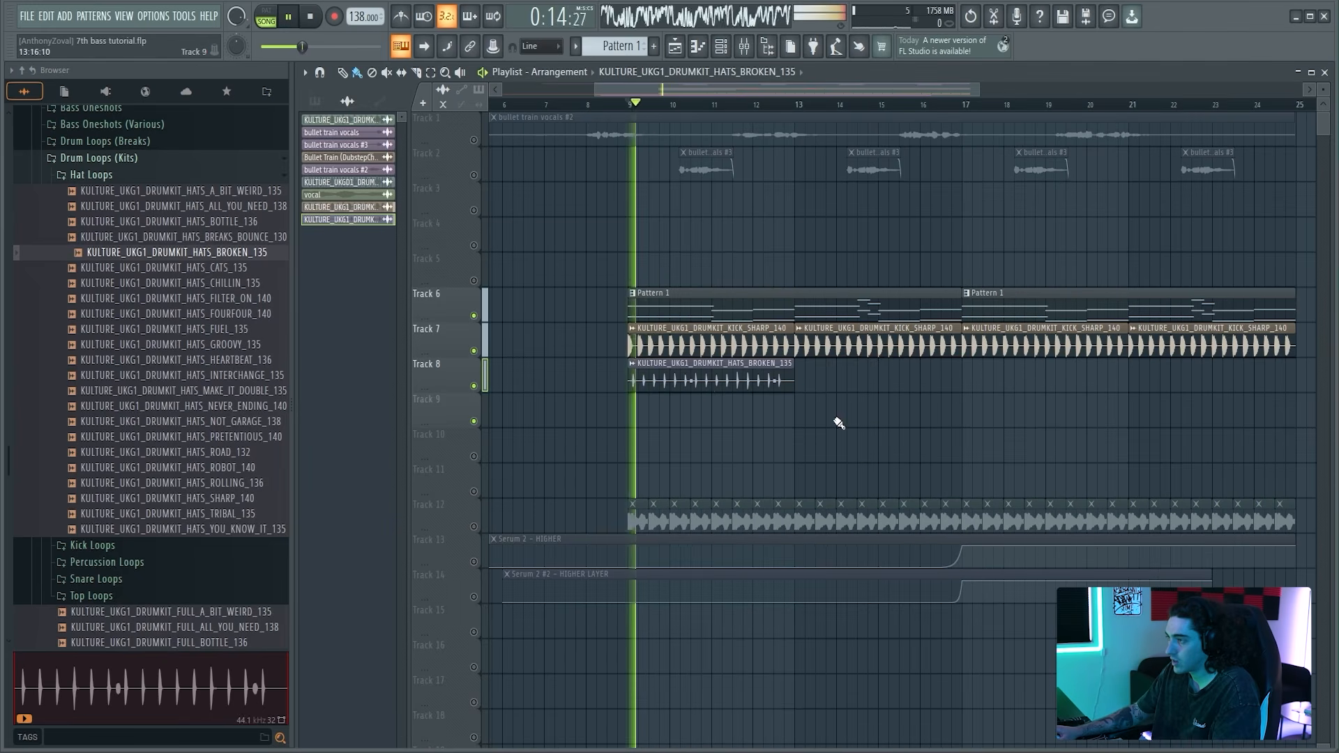
pyautogui.click(804, 381)
pyautogui.rightClick(859, 386)
pyautogui.click(801, 378)
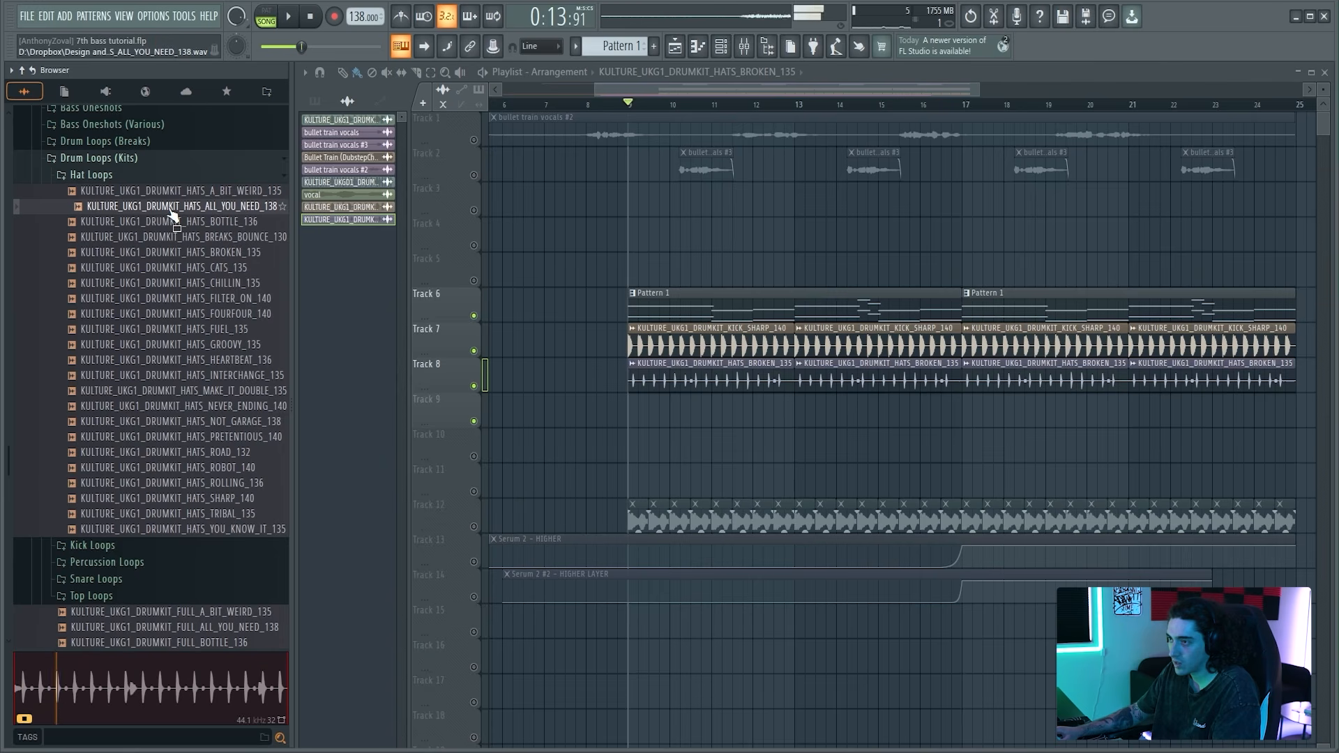
# Step: Layer KULTURE_UKG1_DRUMKIT_HATS_ALL_YOU_NEED_138 on Track 9 from bar 9 to bar 25 and open its sample settings
pyautogui.moveTo(172, 211); pyautogui.dragTo(682, 412)
pyautogui.doubleClick(699, 410)
pyautogui.press('Escape')
pyautogui.click(809, 416)
pyautogui.moveTo(967, 417); pyautogui.dragTo(1046, 413)
pyautogui.doubleClick(687, 412)
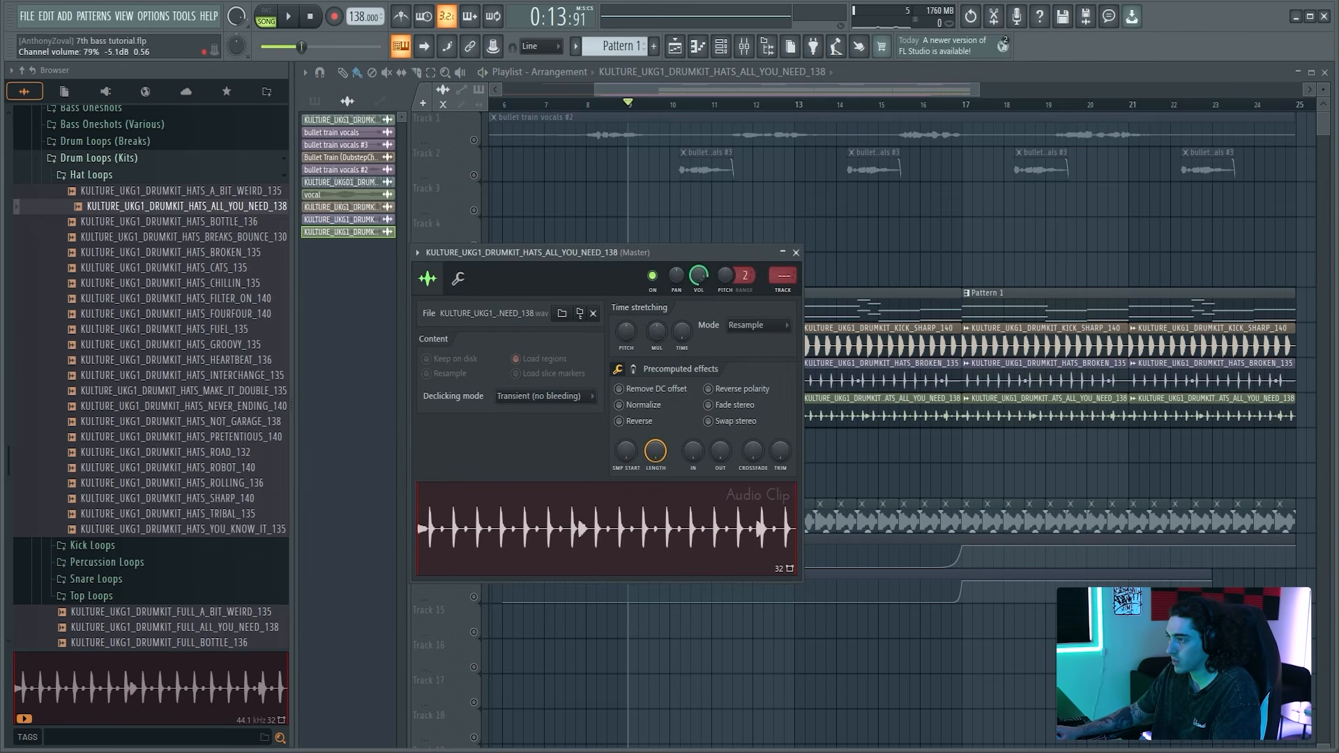
pyautogui.press('space')
# Step: Audition the full drum loops DRUMKIT_27_136, 26_140, 22_135 and 21_140 in the UK Garage Drum Loops (Vol. 1) kits
pyautogui.moveTo(747, 90); pyautogui.dragTo(749, 118)
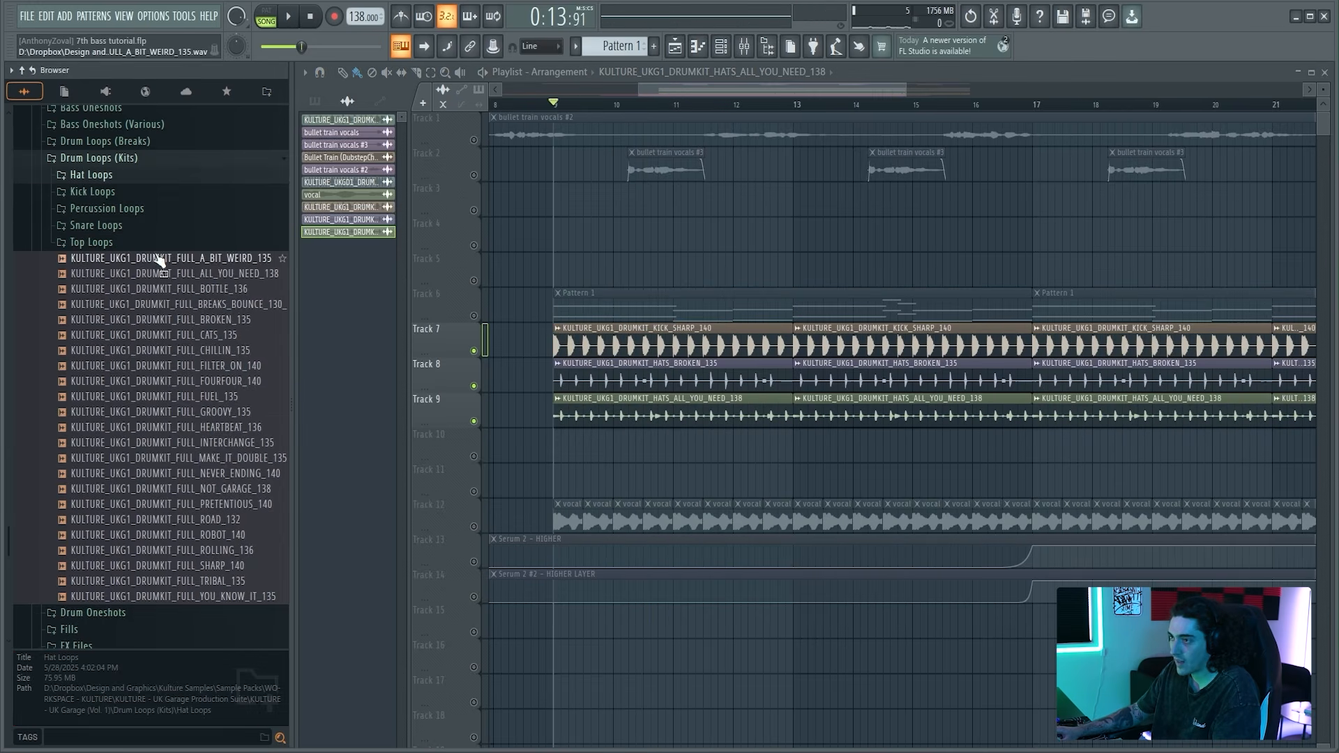
pyautogui.scroll(5, 188, 422)
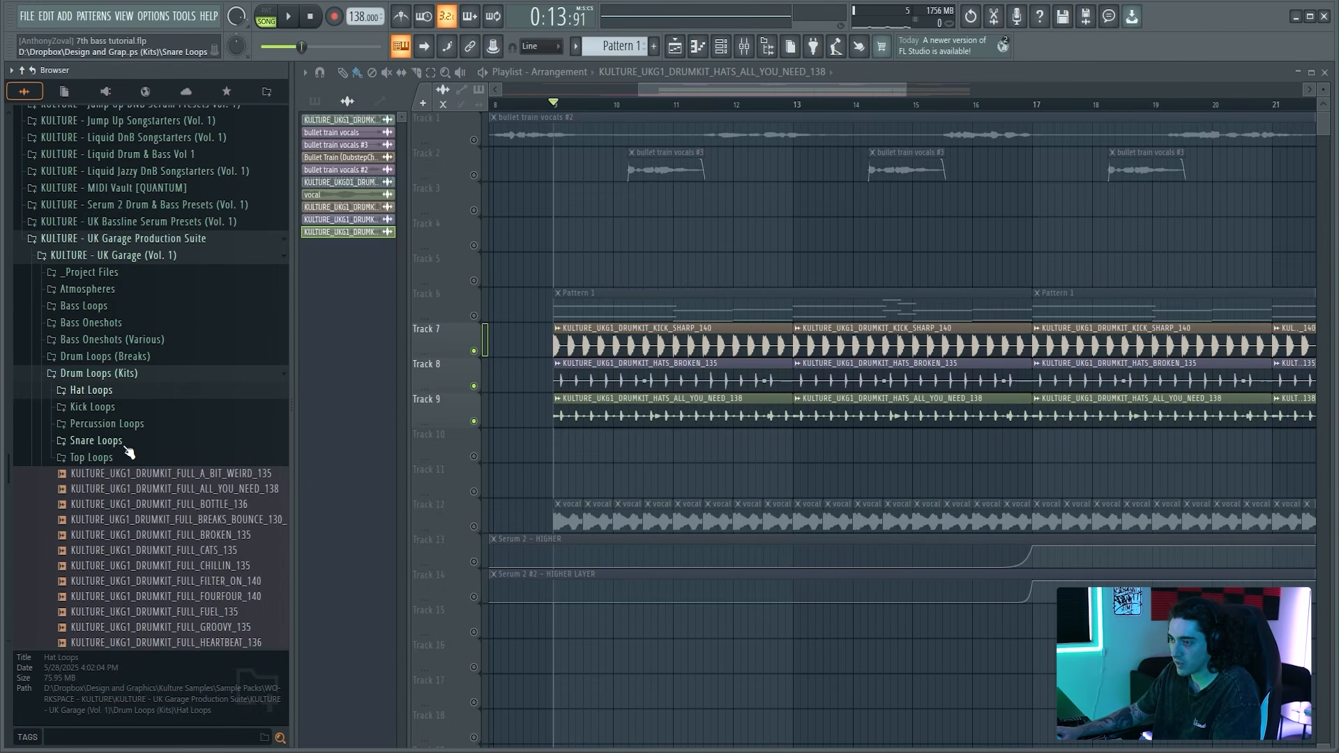
pyautogui.click(129, 374)
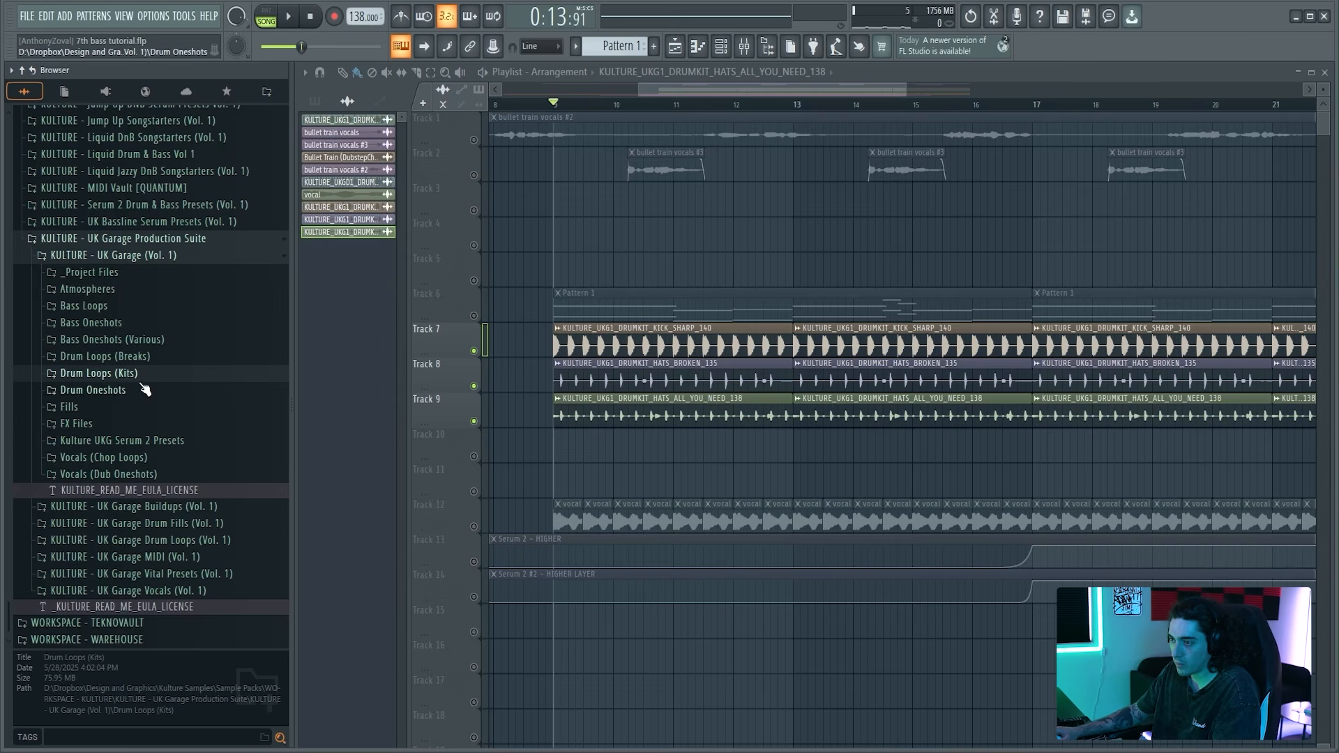
pyautogui.click(129, 256)
pyautogui.click(219, 541)
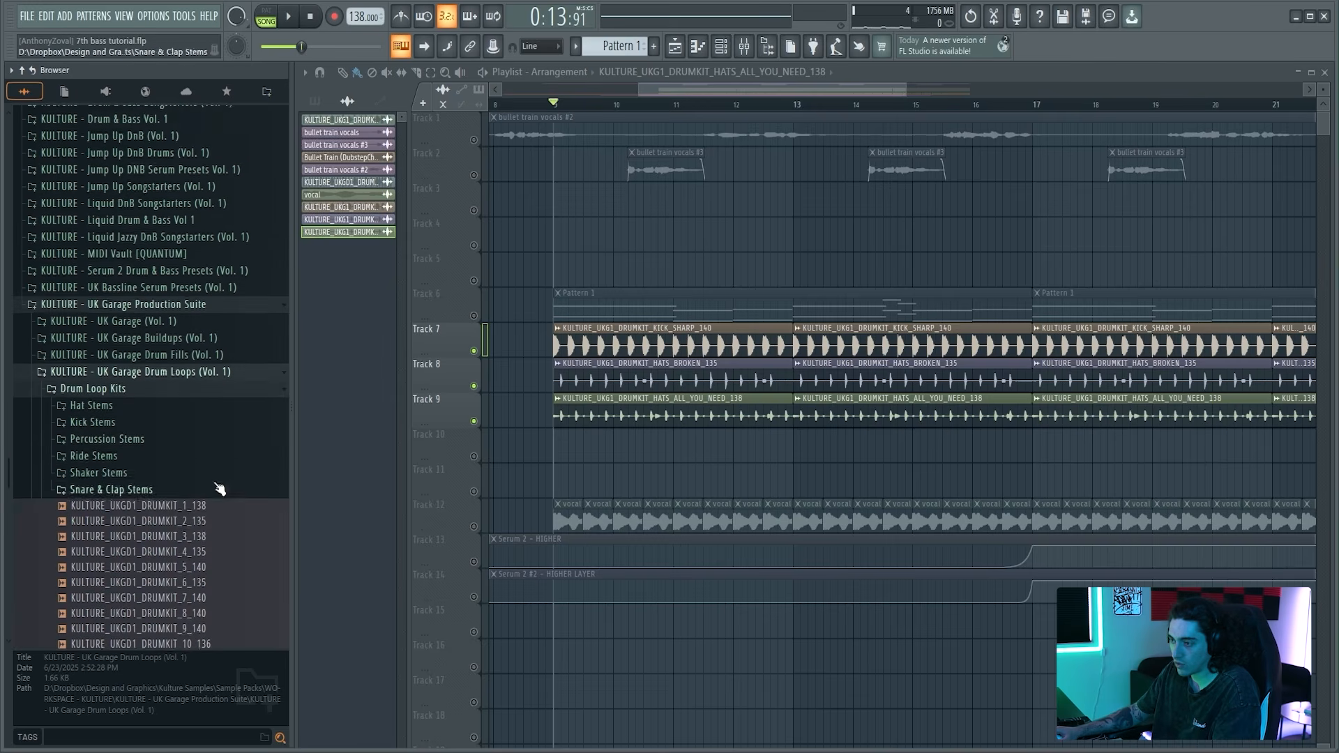
pyautogui.scroll(-4, 191, 418)
pyautogui.click(196, 447)
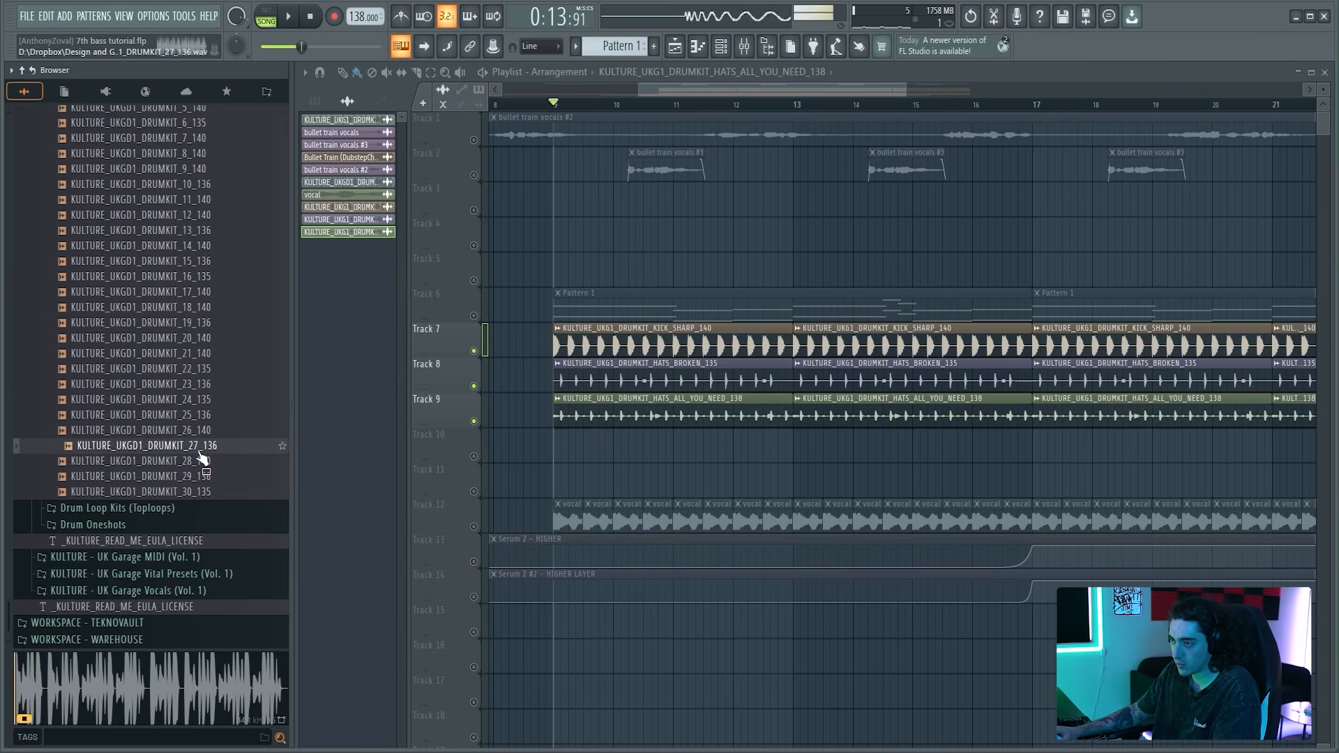
pyautogui.click(194, 431)
pyautogui.click(181, 369)
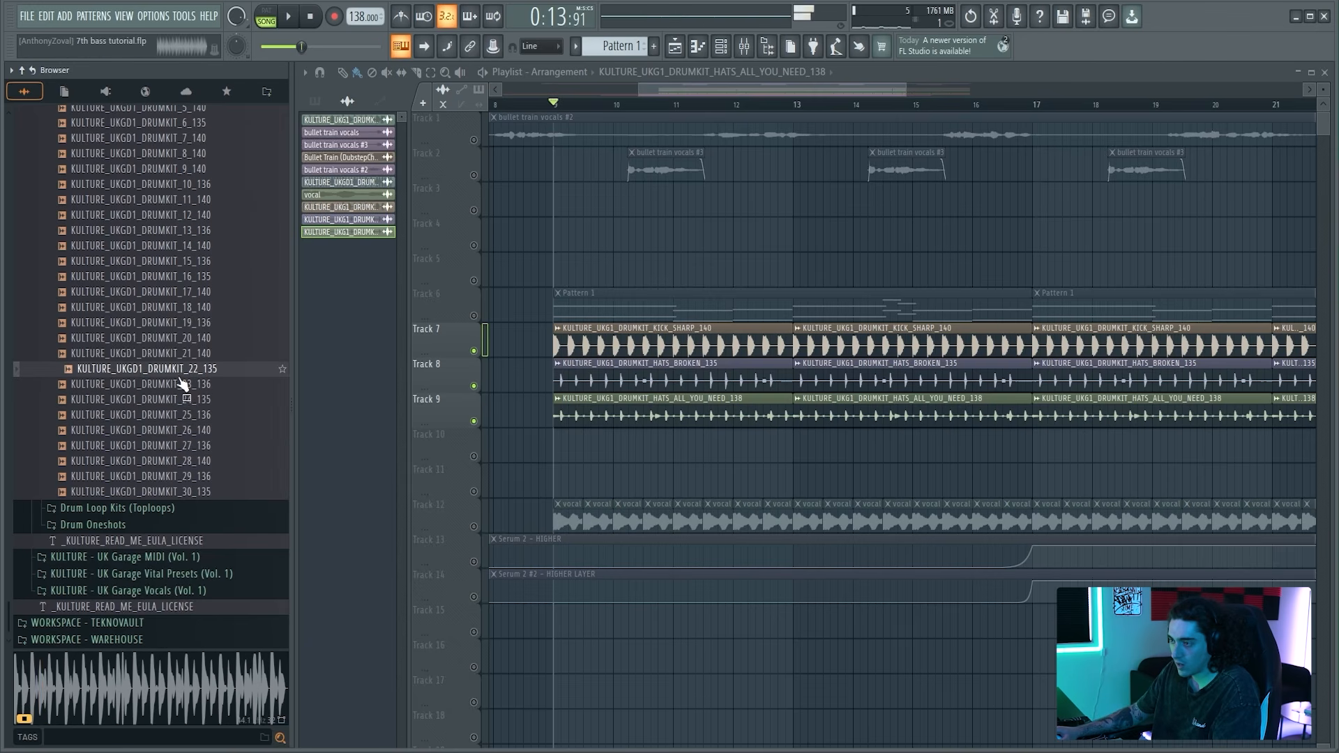
pyautogui.click(209, 354)
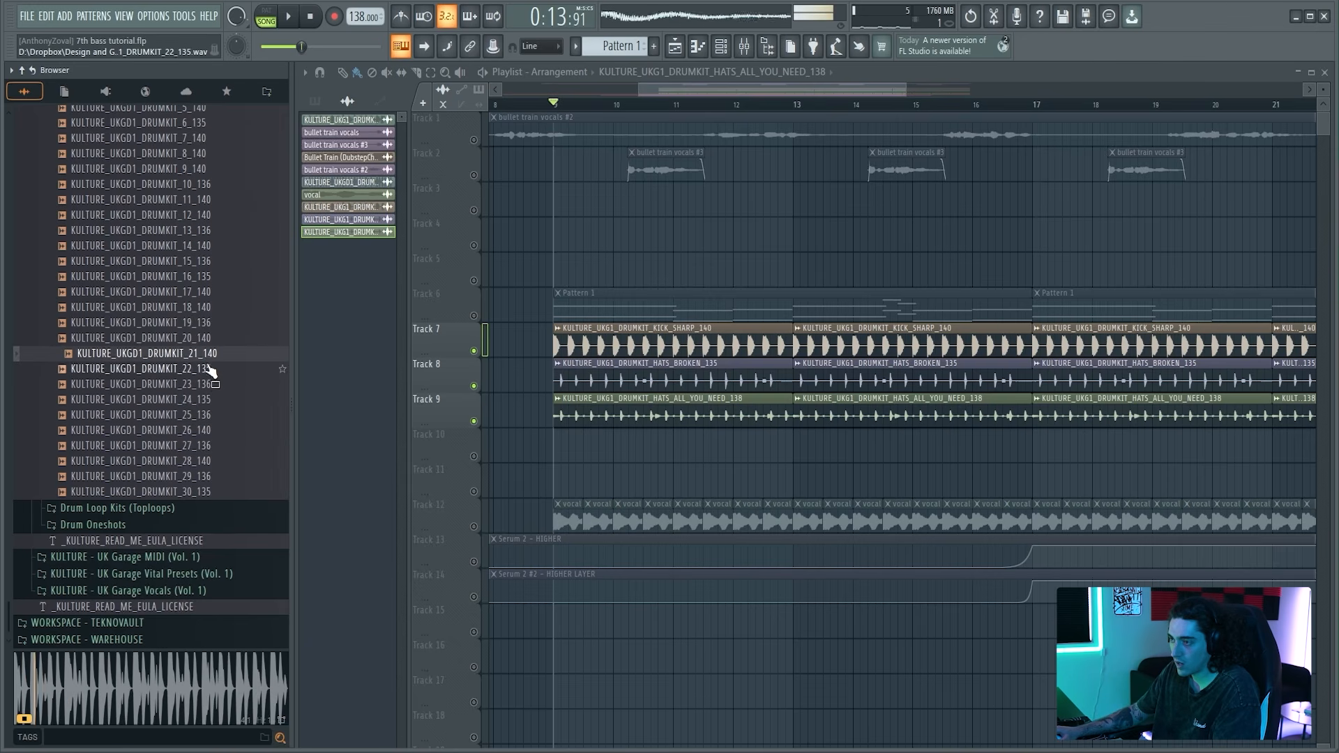
# Step: Add KULTURE_UKGD1_DRUMKIT_21_OFFBEAT_HAT_140 from the Hat Stems to Track 10, repeated from bar 9 to bar 25
pyautogui.scroll(10, 206, 405)
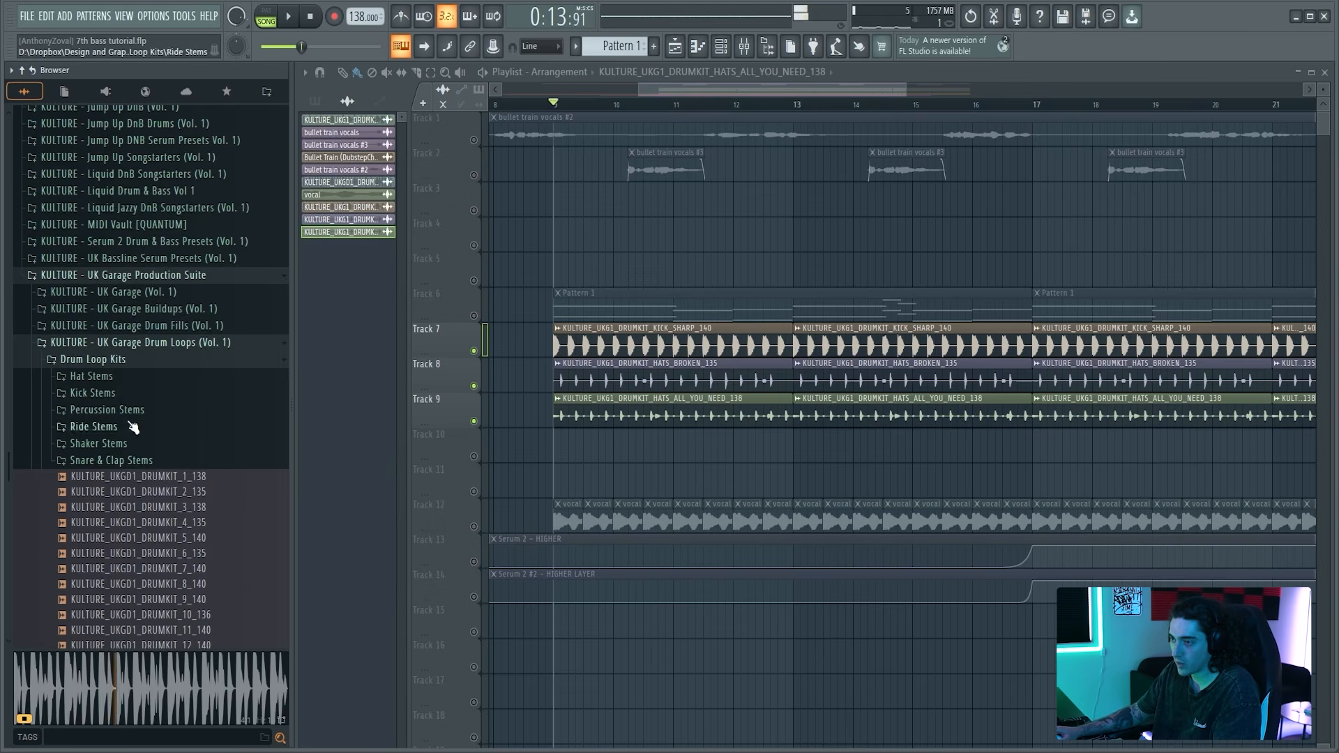
pyautogui.click(102, 387)
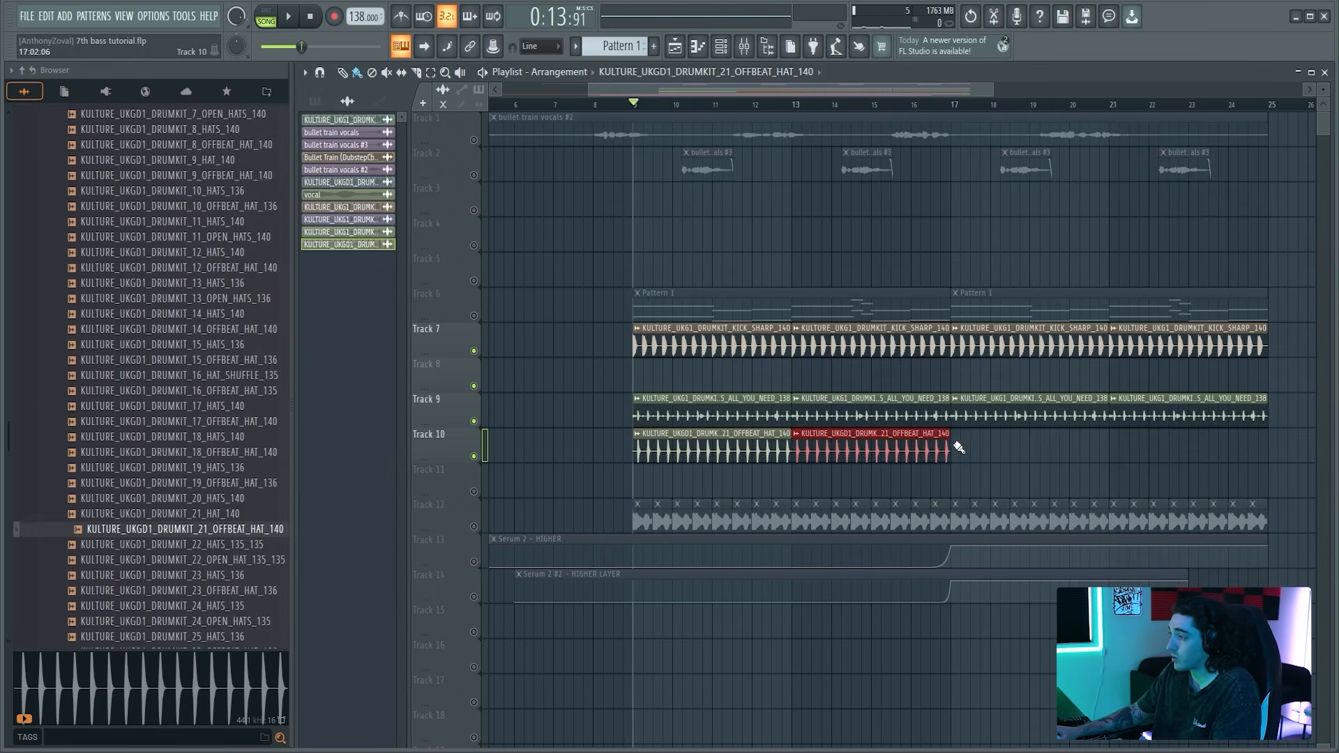
pyautogui.moveTo(956, 443); pyautogui.dragTo(1225, 442)
# Step: Move the ALL_YOU_NEED_138 hats and the 21_OFFBEAT_HAT_140 clips up one track, onto Tracks 8 and 9
pyautogui.moveTo(1255, 488); pyautogui.dragTo(653, 416)
pyautogui.moveTo(681, 412); pyautogui.dragTo(688, 374)
pyautogui.click(720, 443)
pyautogui.rightClick(780, 454)
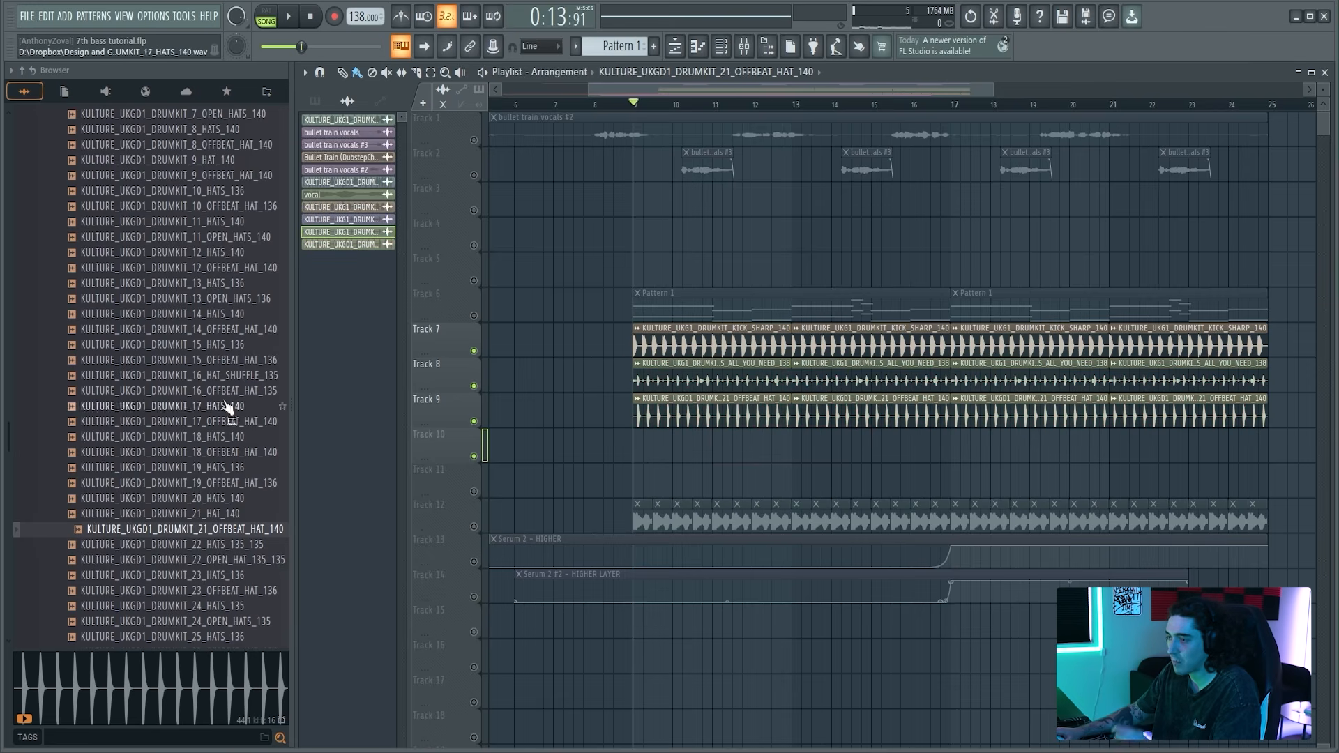
# Step: Place KULTURE_UKGD1_DRUMKIT_29_OFFBEAT_HAT_136 on Track 10 at bar 9 and lower its time-stretching pitch during playback
pyautogui.scroll(-9, 236, 418)
pyautogui.click(244, 347)
pyautogui.moveTo(398, 384); pyautogui.dragTo(687, 446)
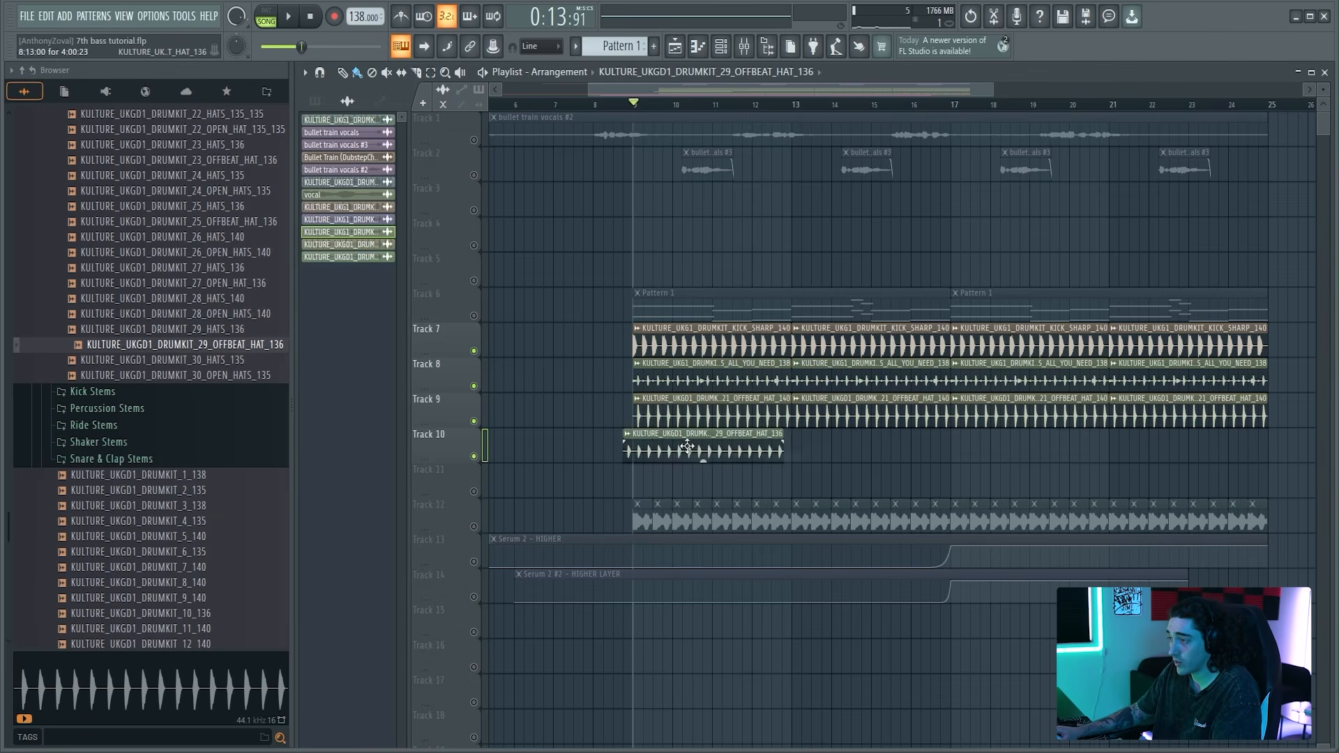
pyautogui.press('space')
pyautogui.doubleClick(642, 448)
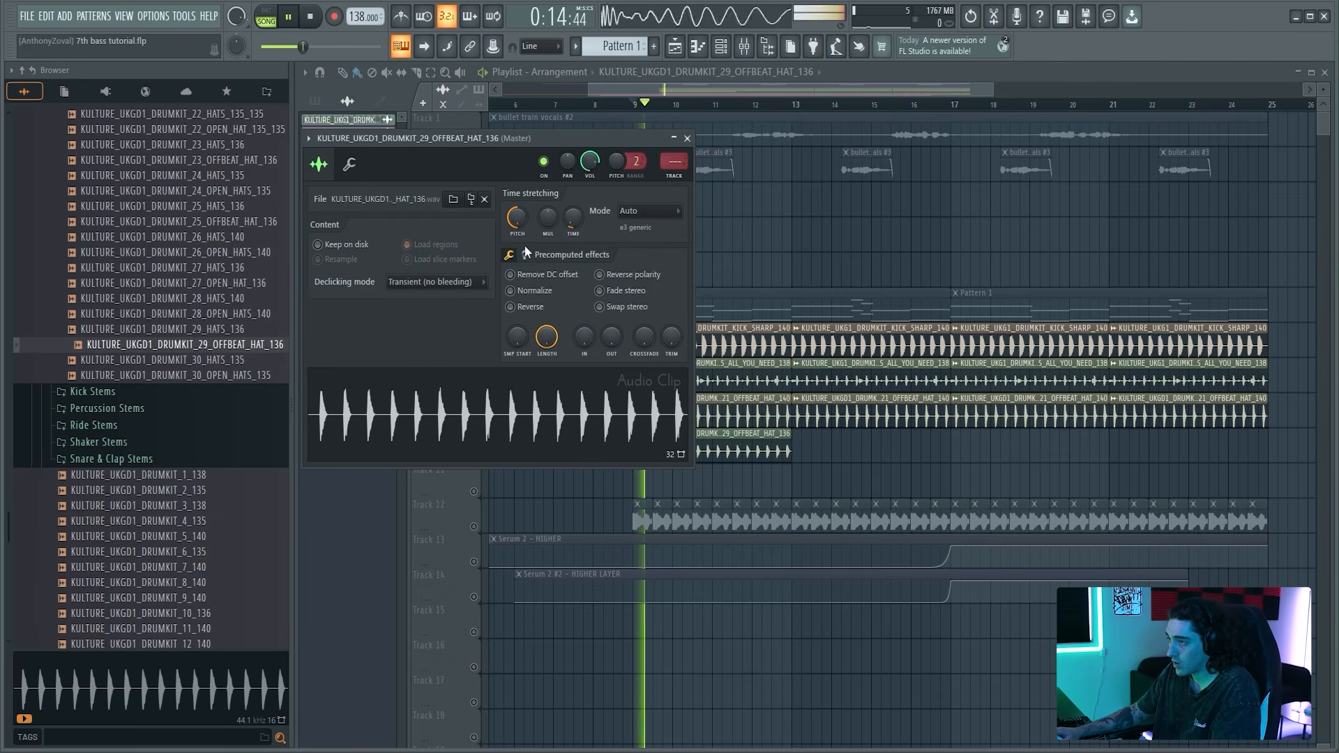
pyautogui.moveTo(517, 219); pyautogui.dragTo(518, 261)
# Step: Shift the muted repeated clips on Track 13 and the two Serum 2 automation clips below them down one track
pyautogui.moveTo(1137, 708); pyautogui.dragTo(367, 553)
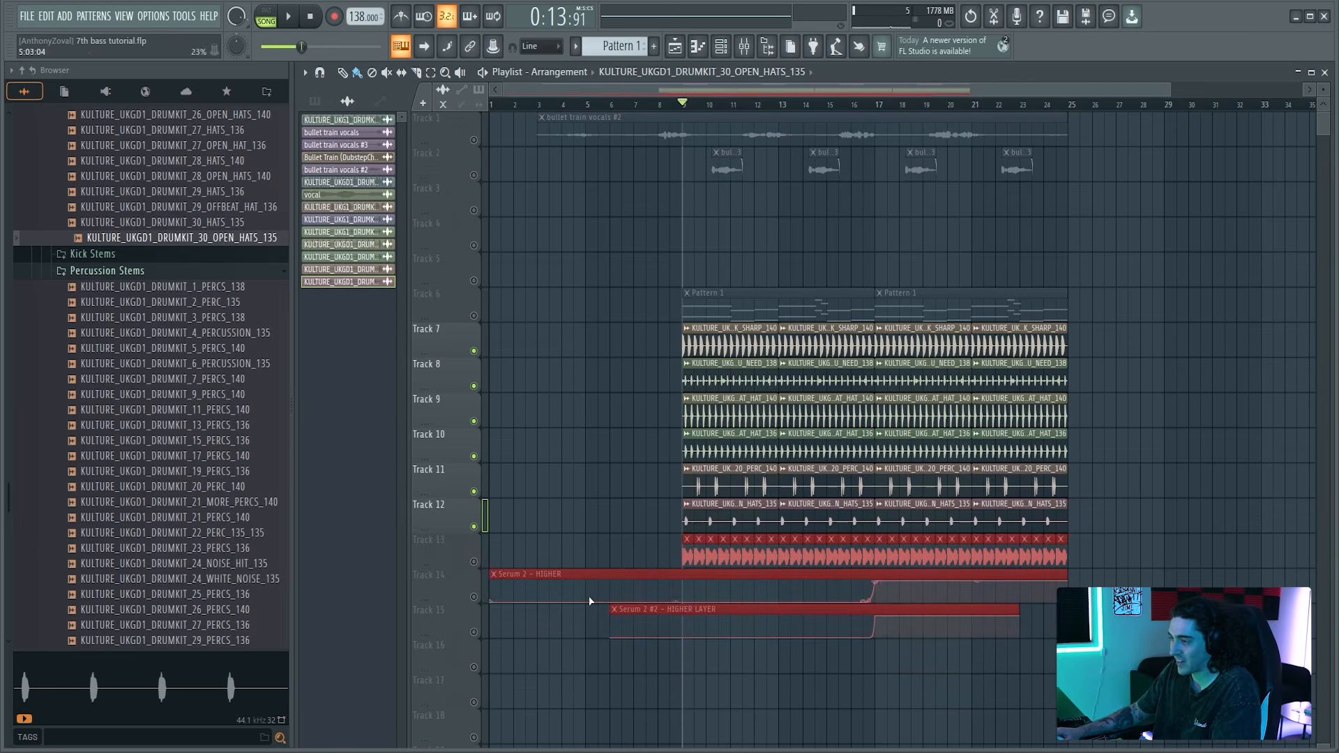
pyautogui.scroll(-10, 174, 348)
pyautogui.click(221, 409)
pyautogui.scroll(5, 221, 411)
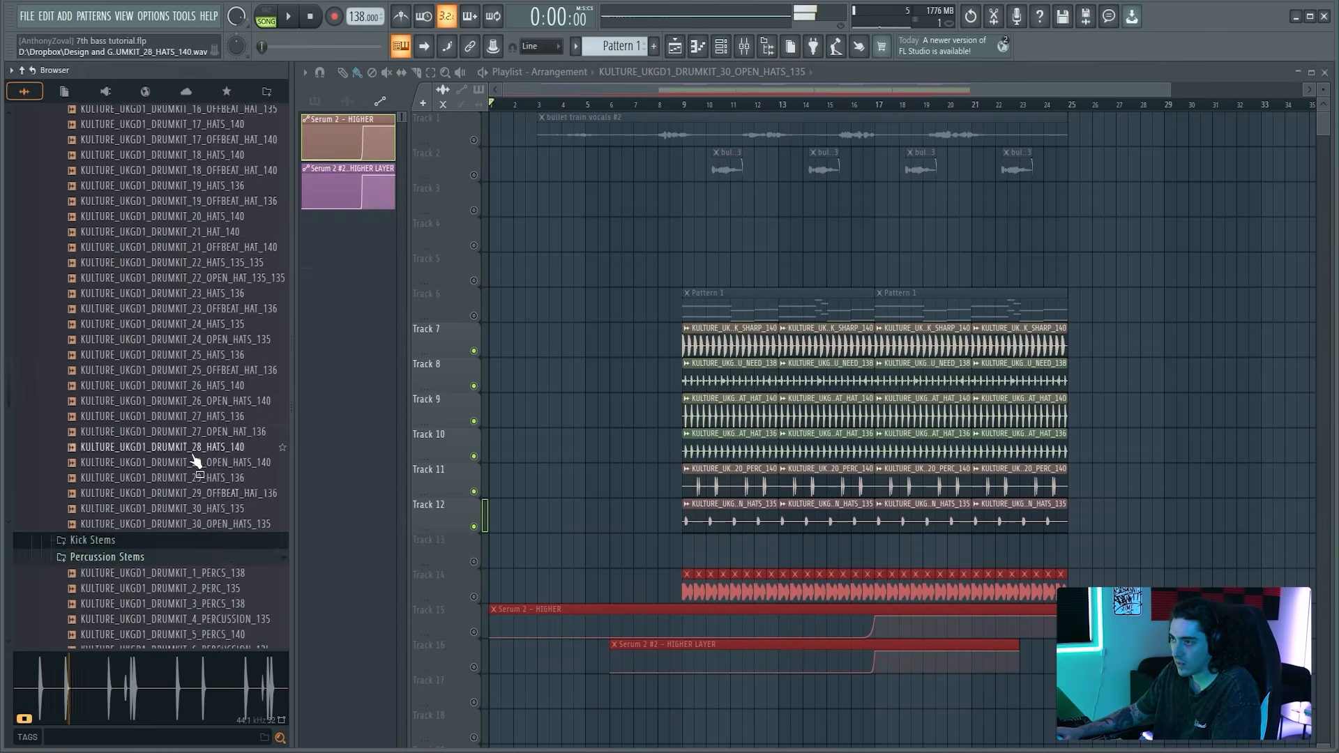
# Step: Try KULTURE_UKGD1_DRUMKIT_22_CLAP_SNARE_135_135 at bar 9 on Track 13 with e3 generic time stretching
pyautogui.moveTo(222, 413); pyautogui.dragTo(731, 558)
pyautogui.press('space')
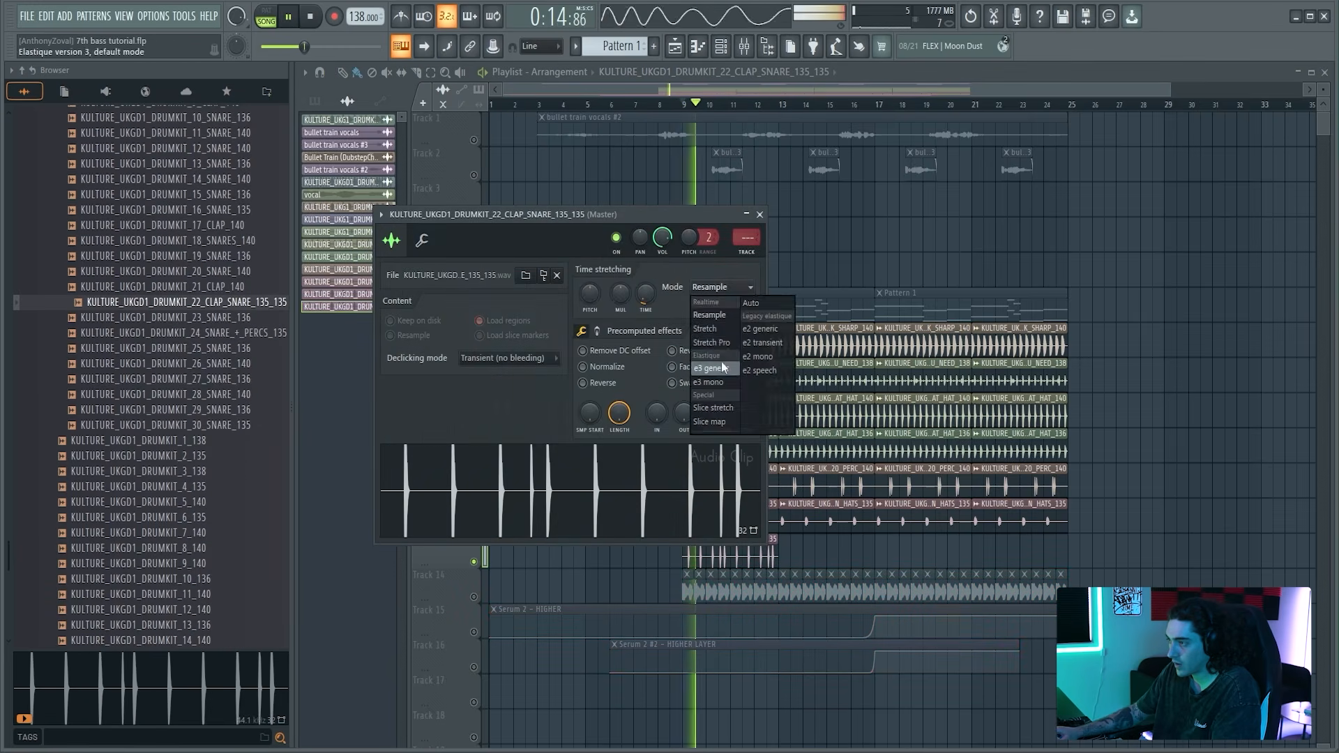
pyautogui.click(721, 368)
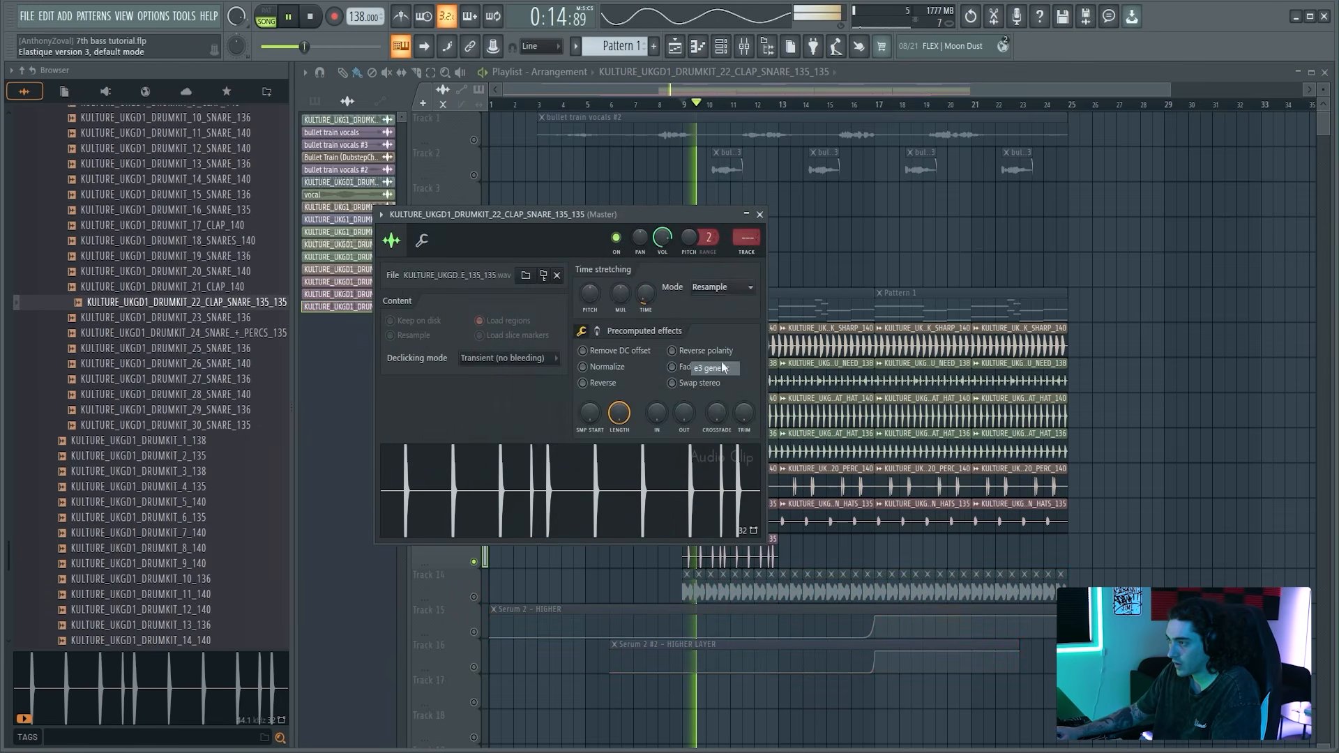
pyautogui.press('Escape')
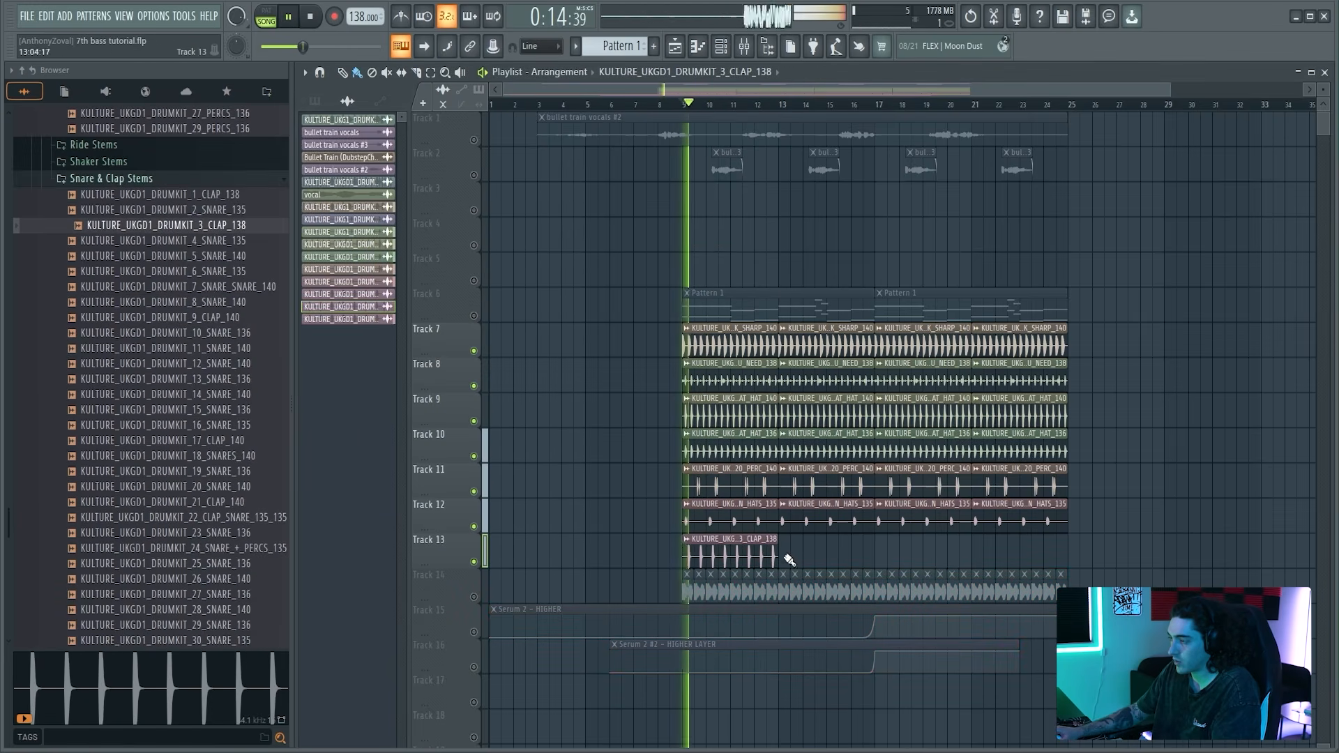
# Step: Repeat the KULTURE_UKGD1_DRUMKIT_3_CLAP_138 clip along Track 13 from bar 9 to bar 25
pyautogui.click(780, 549)
pyautogui.moveTo(881, 554); pyautogui.dragTo(1005, 551)
# Step: Route the KICK_SHARP_140 audio clip to mixer Insert 6
pyautogui.moveTo(738, 228); pyautogui.dragTo(738, 256)
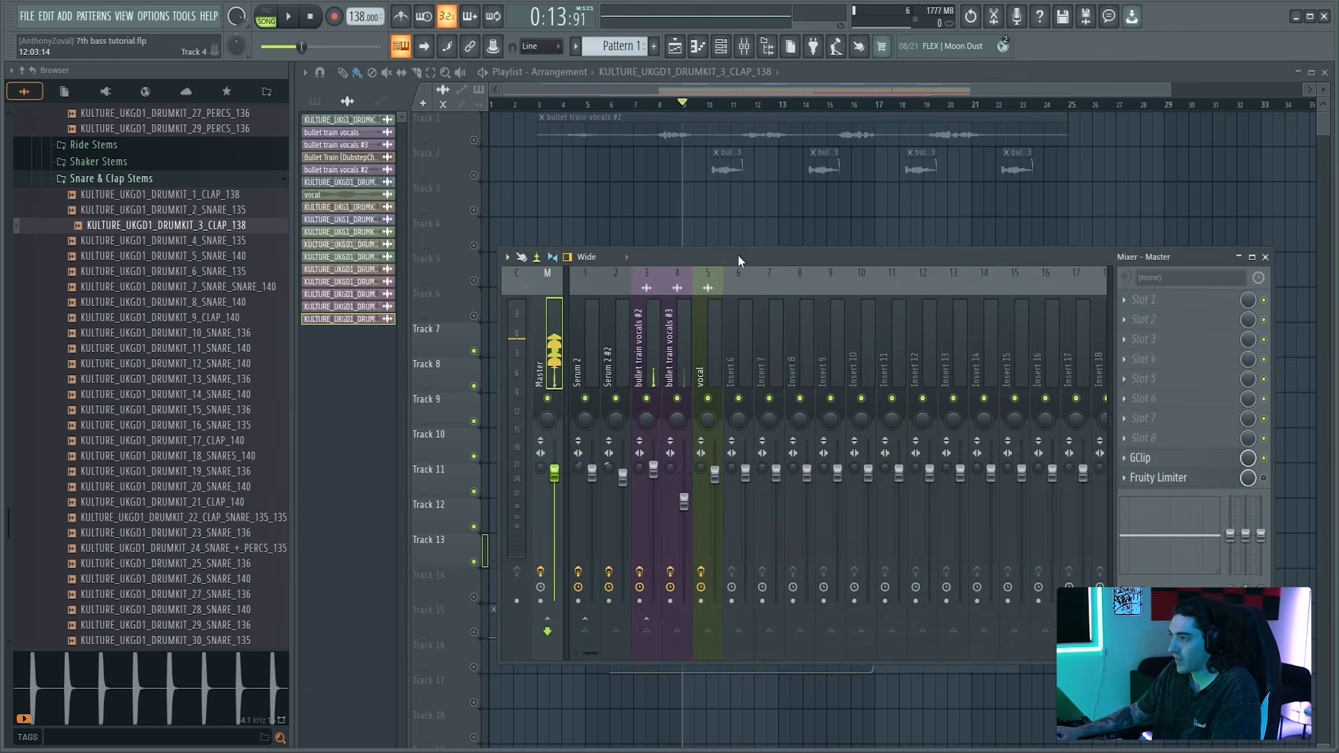
pyautogui.press('F9')
pyautogui.doubleClick(756, 340)
pyautogui.click(744, 46)
pyautogui.click(747, 381)
pyautogui.rightClick(745, 382)
pyautogui.click(845, 442)
# Step: Load kHs Transient Shaper into the kick insert's first effect slot and raise its Attack to 33% during playback
pyautogui.click(1143, 299)
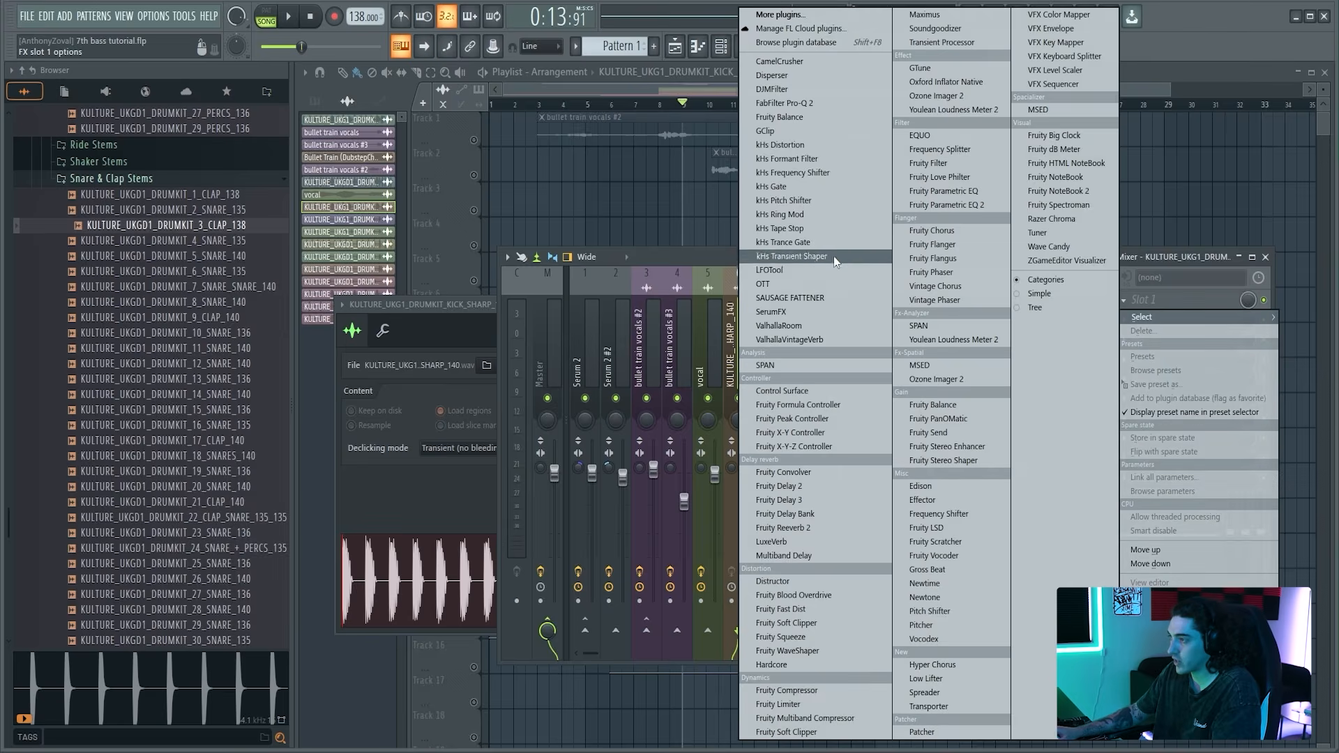
pyautogui.click(834, 256)
pyautogui.moveTo(510, 251); pyautogui.dragTo(538, 263)
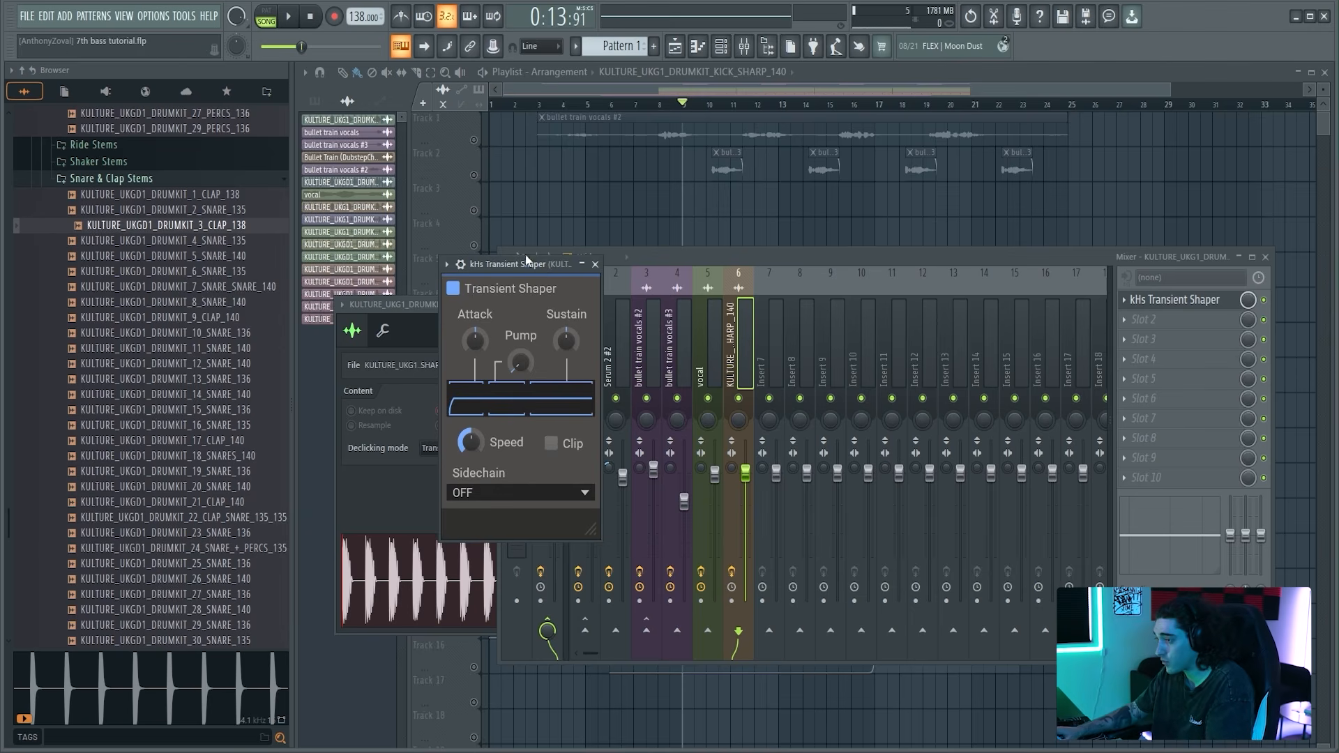
pyautogui.press('space')
pyautogui.moveTo(475, 340); pyautogui.dragTo(474, 320)
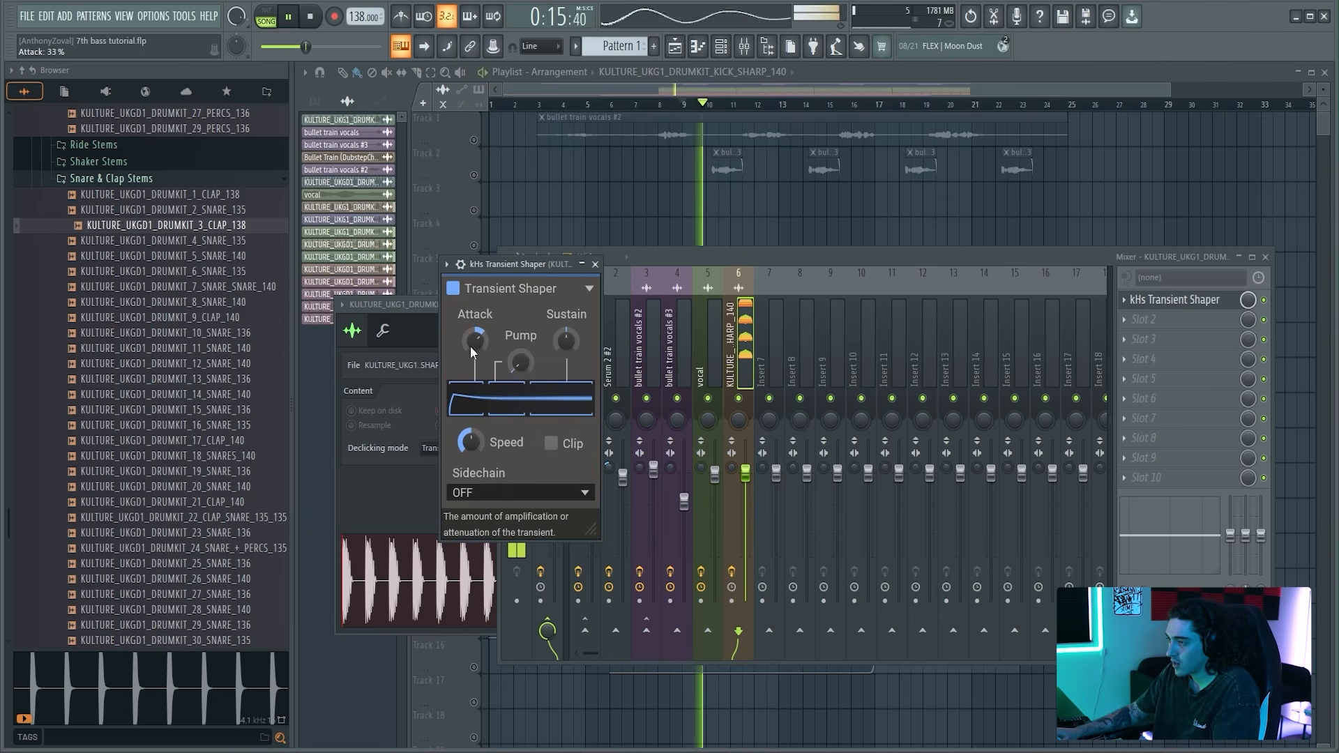
pyautogui.press('space')
# Step: Load GClip into the kick insert's slot 10 and move its window clear of the Transient Shaper
pyautogui.click(1160, 480)
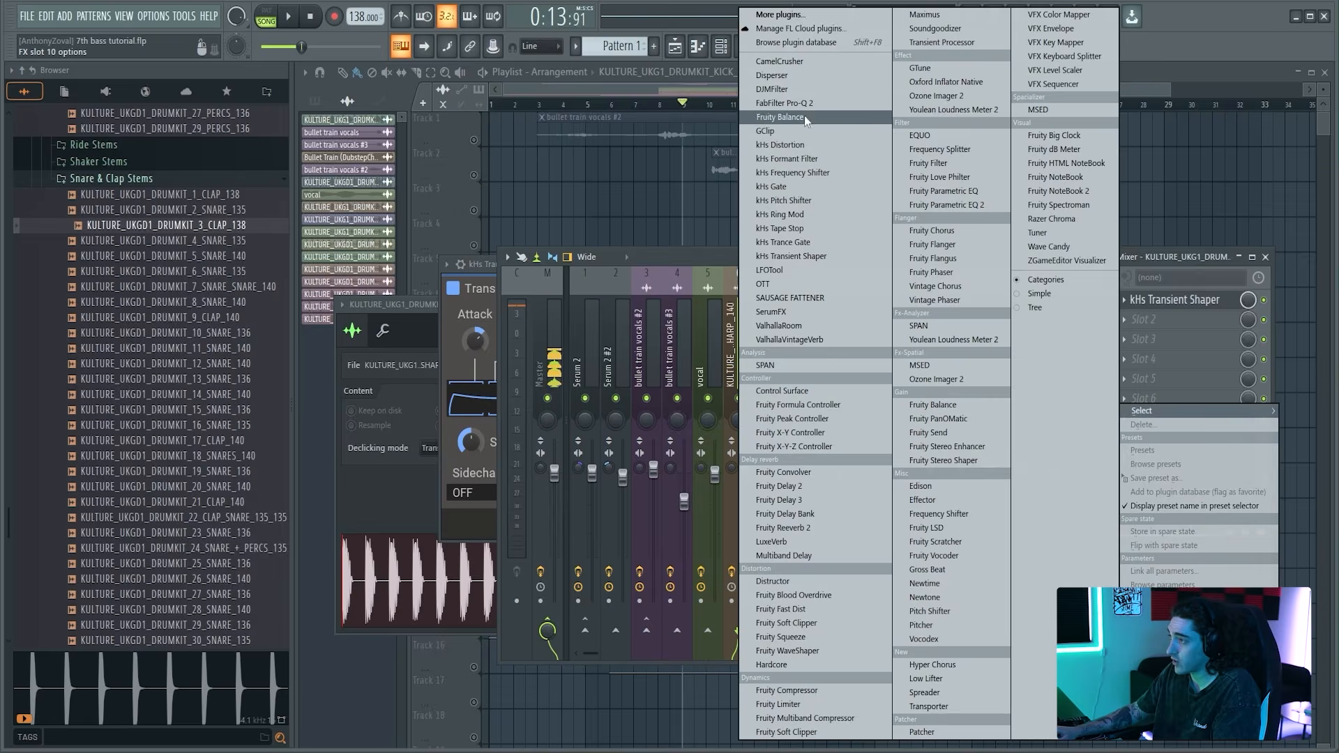
pyautogui.click(774, 131)
pyautogui.moveTo(630, 274); pyautogui.dragTo(678, 325)
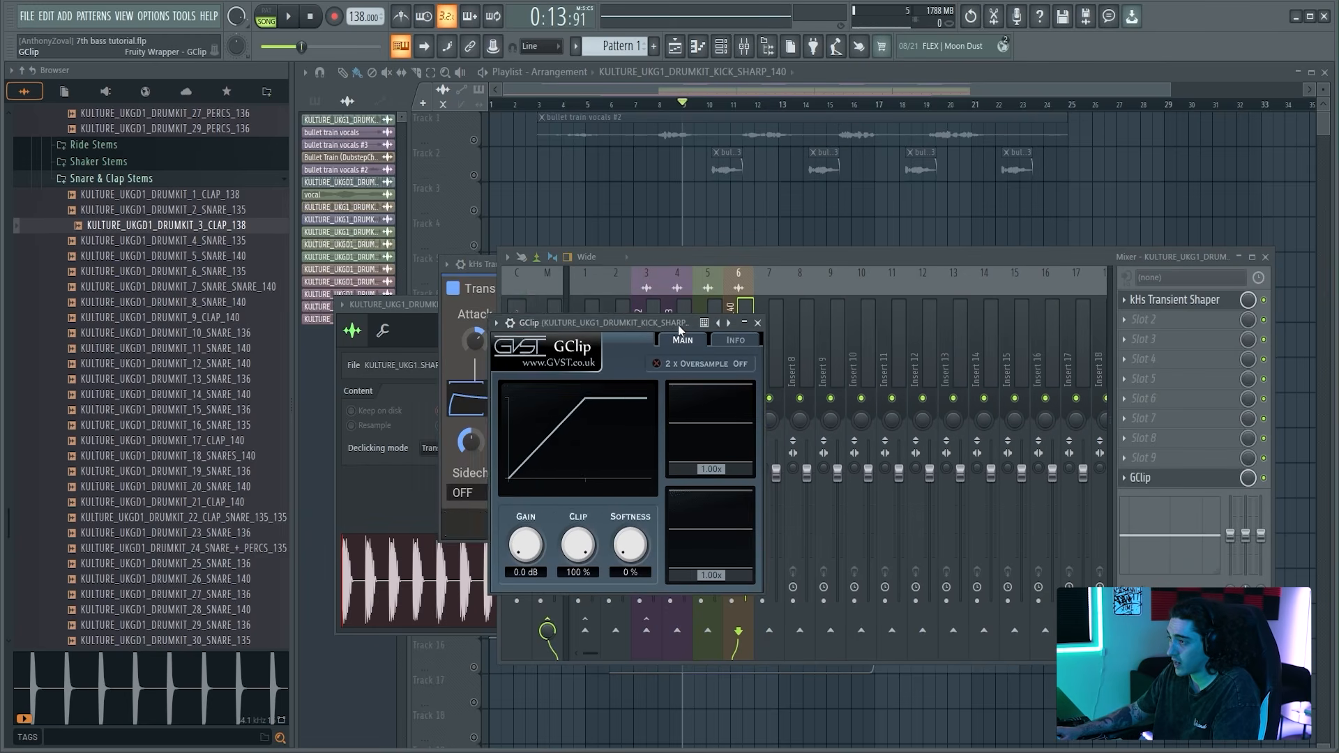
pyautogui.click(484, 265)
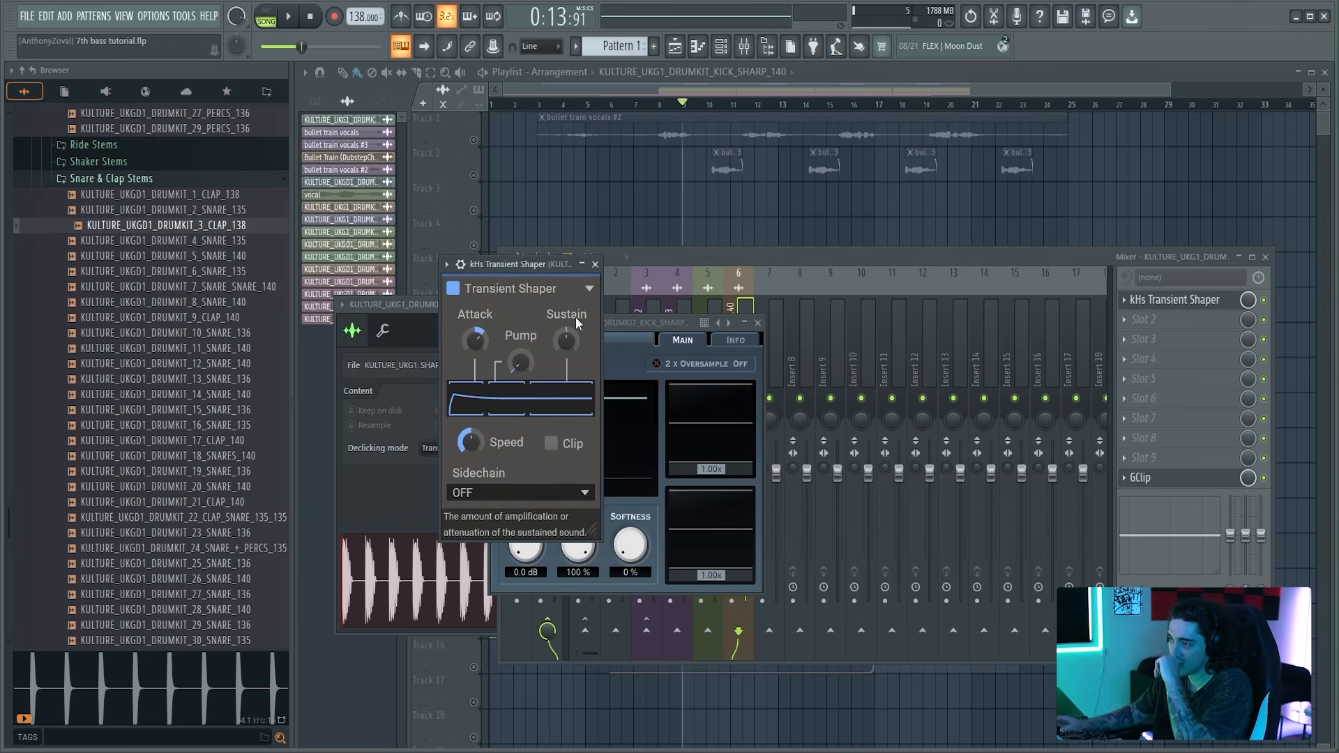
pyautogui.moveTo(642, 321); pyautogui.dragTo(724, 341)
# Step: Try the kick's Transient Shaper Attack at 18%, 100% and 16%
pyautogui.click(509, 275)
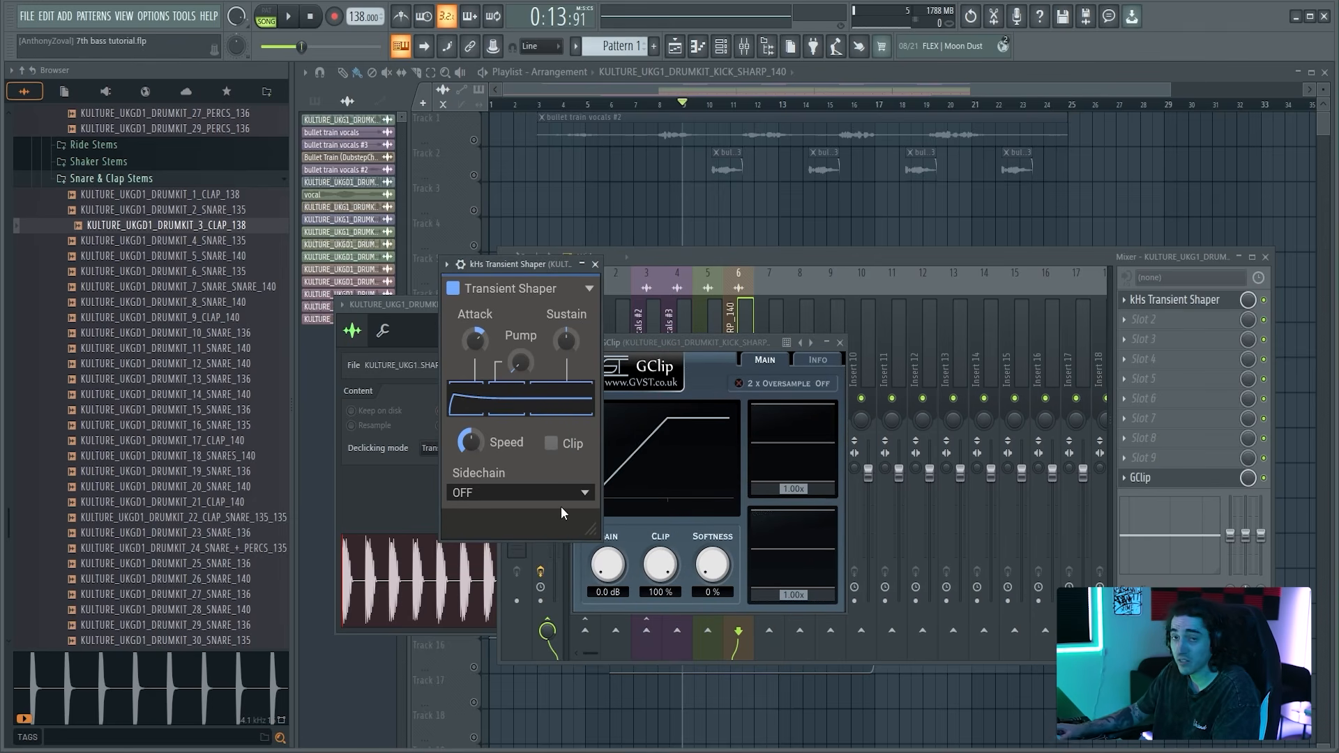
pyautogui.moveTo(475, 340); pyautogui.dragTo(475, 346)
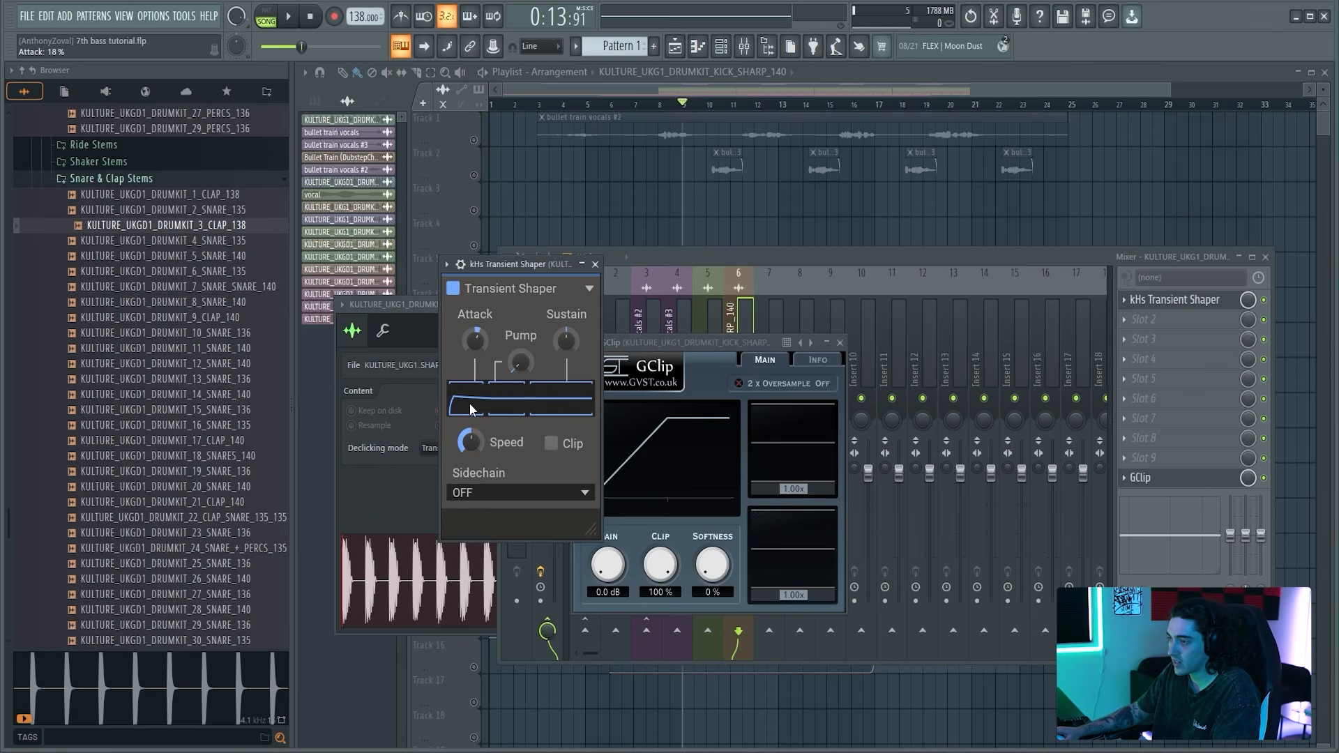
pyautogui.moveTo(474, 342); pyautogui.dragTo(475, 306)
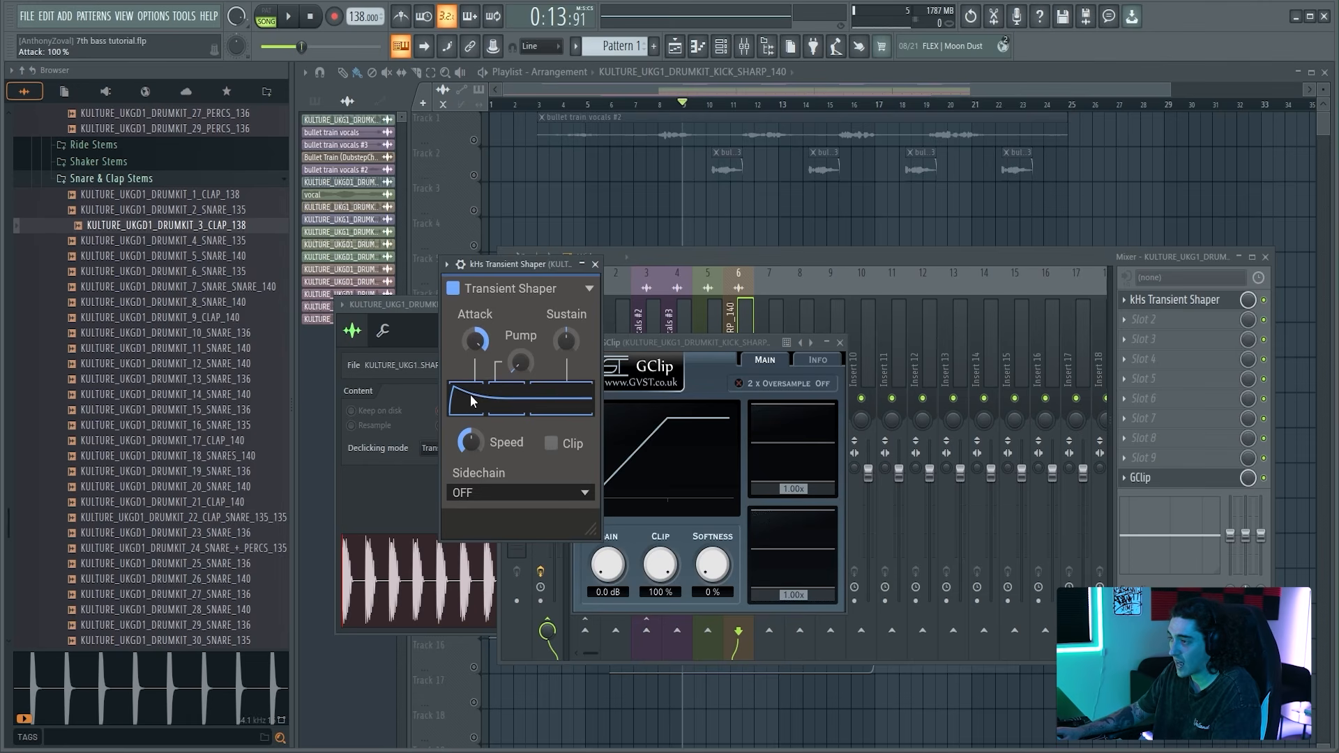
pyautogui.moveTo(474, 345); pyautogui.dragTo(475, 390)
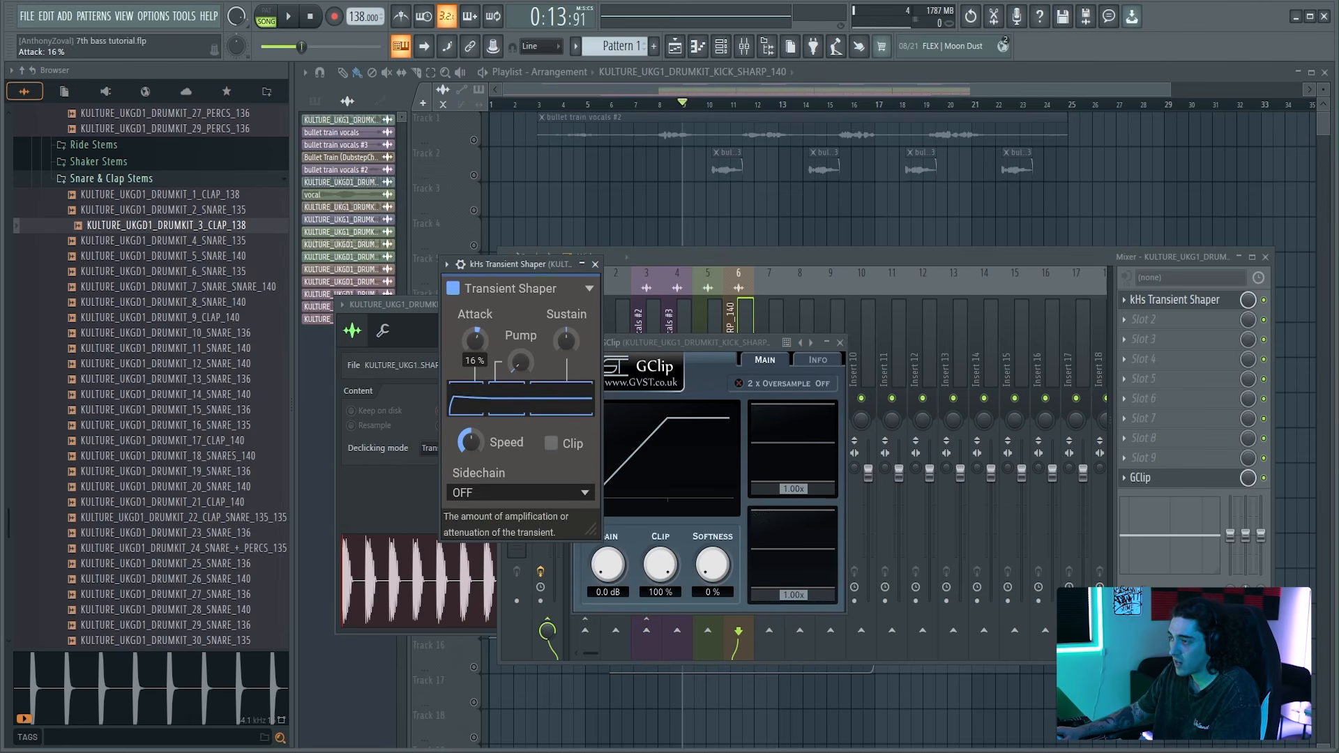
# Step: Audition the kick with the Transient Shaper's Attack swept from negative to strongly positive
pyautogui.moveTo(520, 264); pyautogui.dragTo(526, 263)
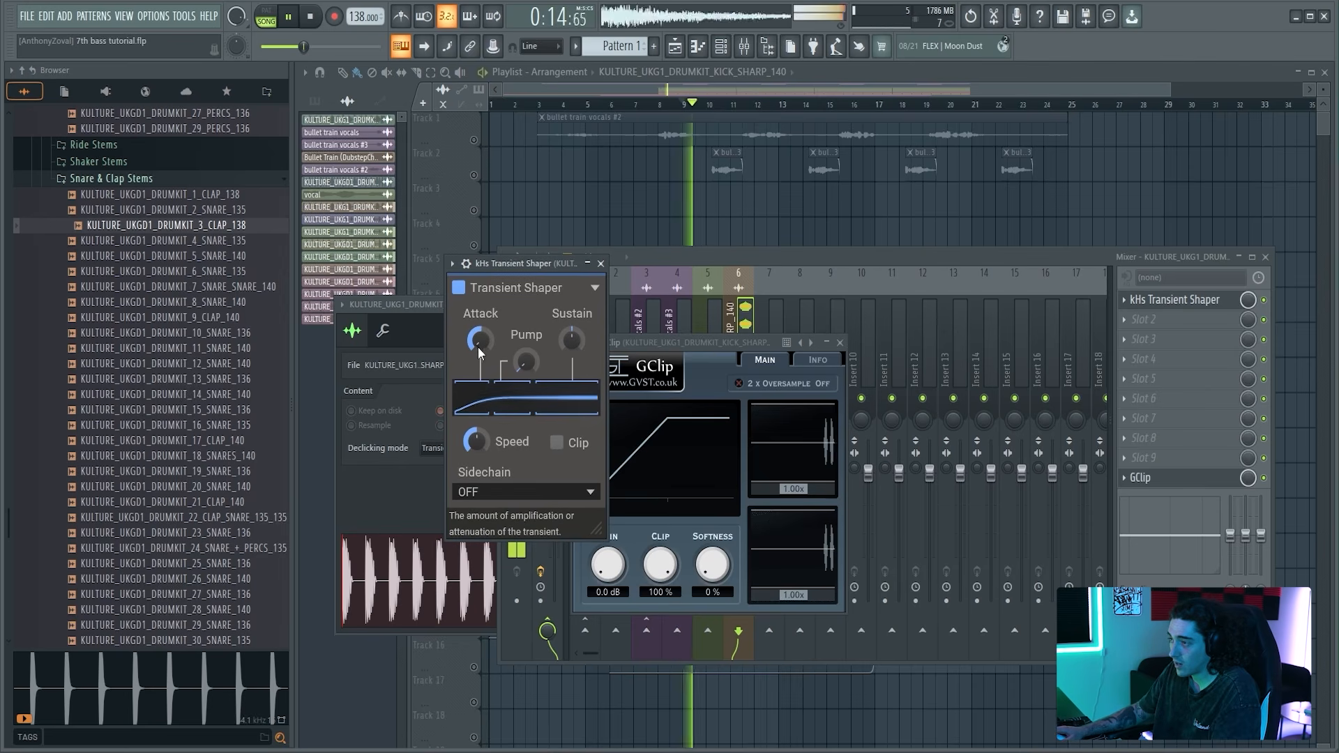
pyautogui.moveTo(482, 344); pyautogui.dragTo(482, 331)
pyautogui.press('space')
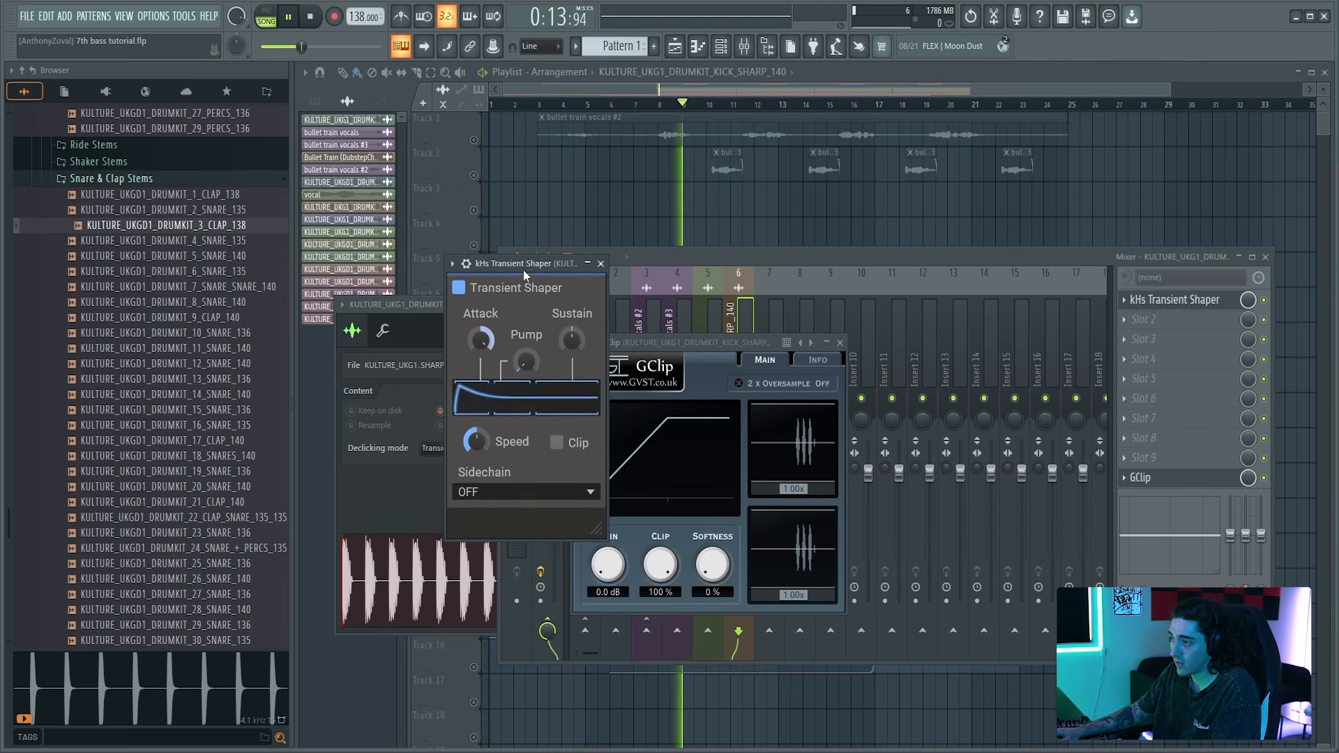
pyautogui.press('space')
pyautogui.moveTo(492, 342); pyautogui.dragTo(492, 308)
# Step: Try the Transient Shaper's Pump at 81% on the kick and return it to its minimum
pyautogui.moveTo(529, 368); pyautogui.dragTo(529, 341)
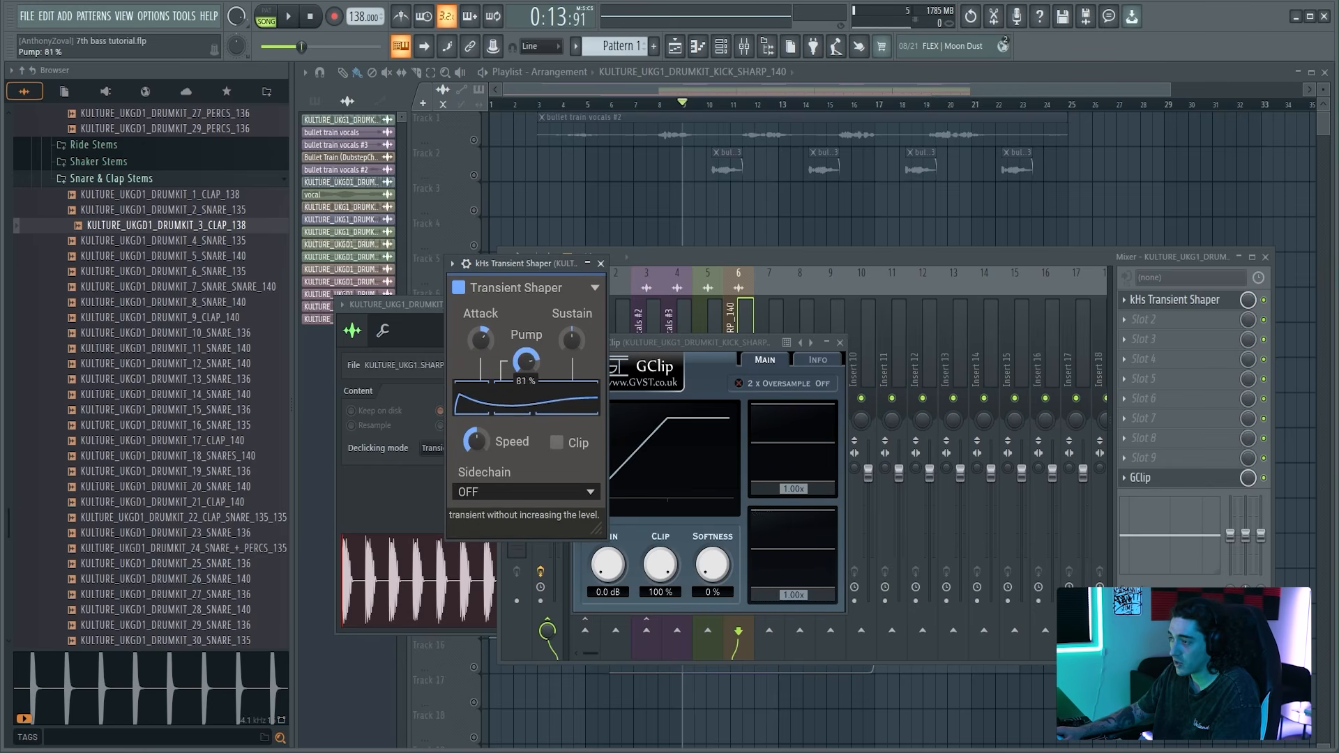
pyautogui.press('space')
pyautogui.moveTo(525, 362); pyautogui.dragTo(525, 394)
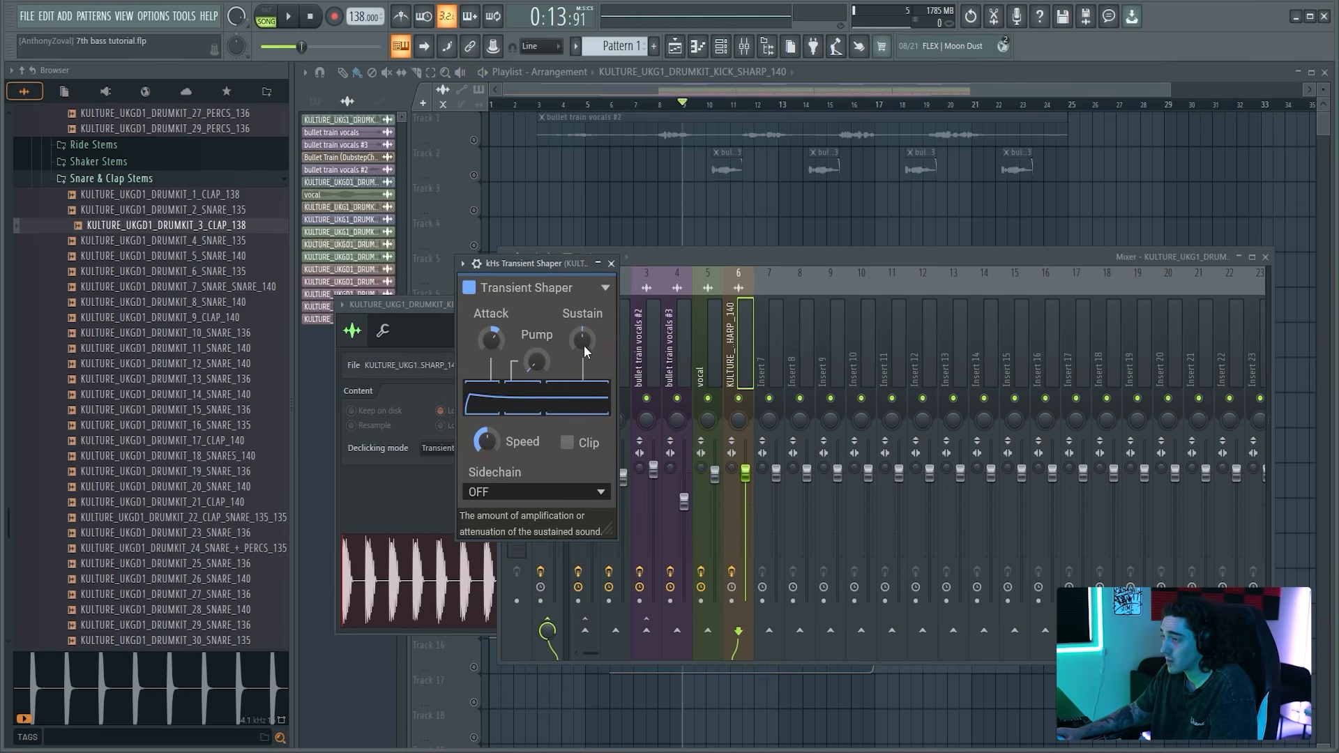
# Step: Compare the kick with Sustain at 100% and below zero, settling on a slightly raised Sustain and 24% Attack
pyautogui.moveTo(584, 345); pyautogui.dragTo(585, 296)
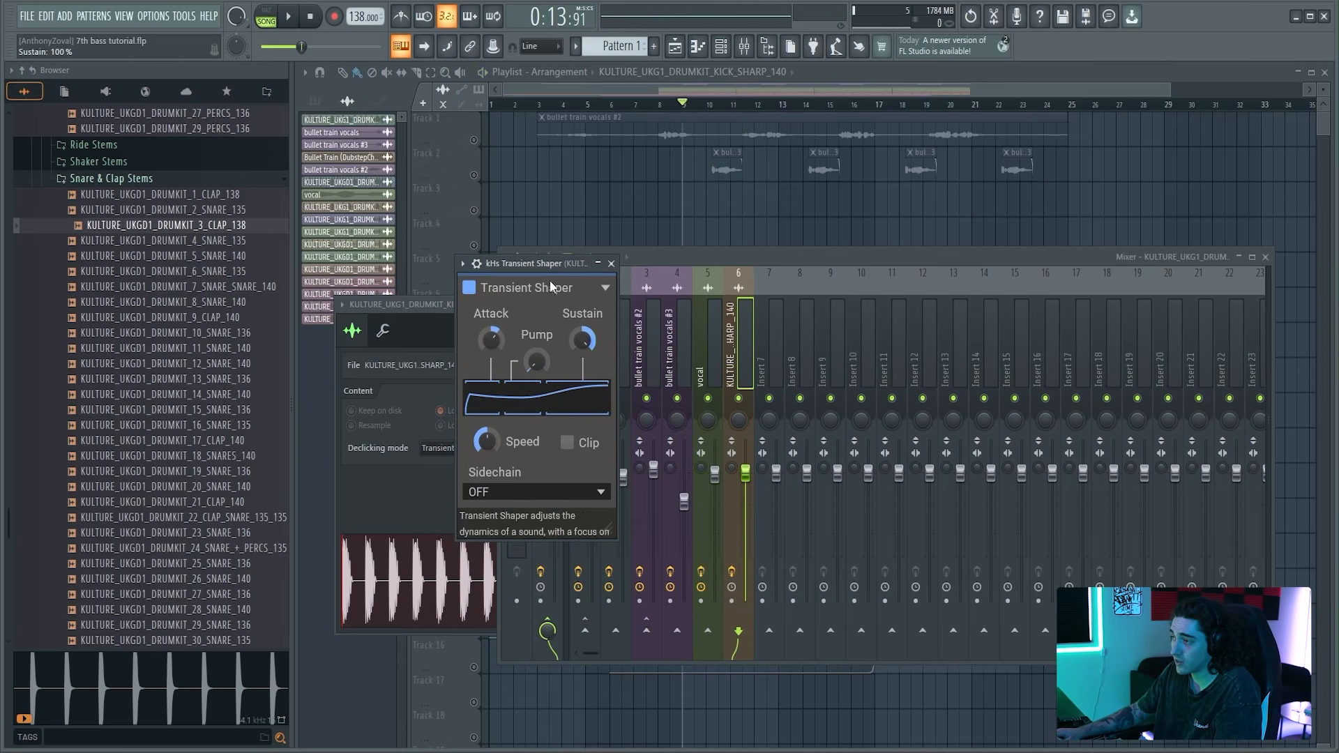
pyautogui.press('space')
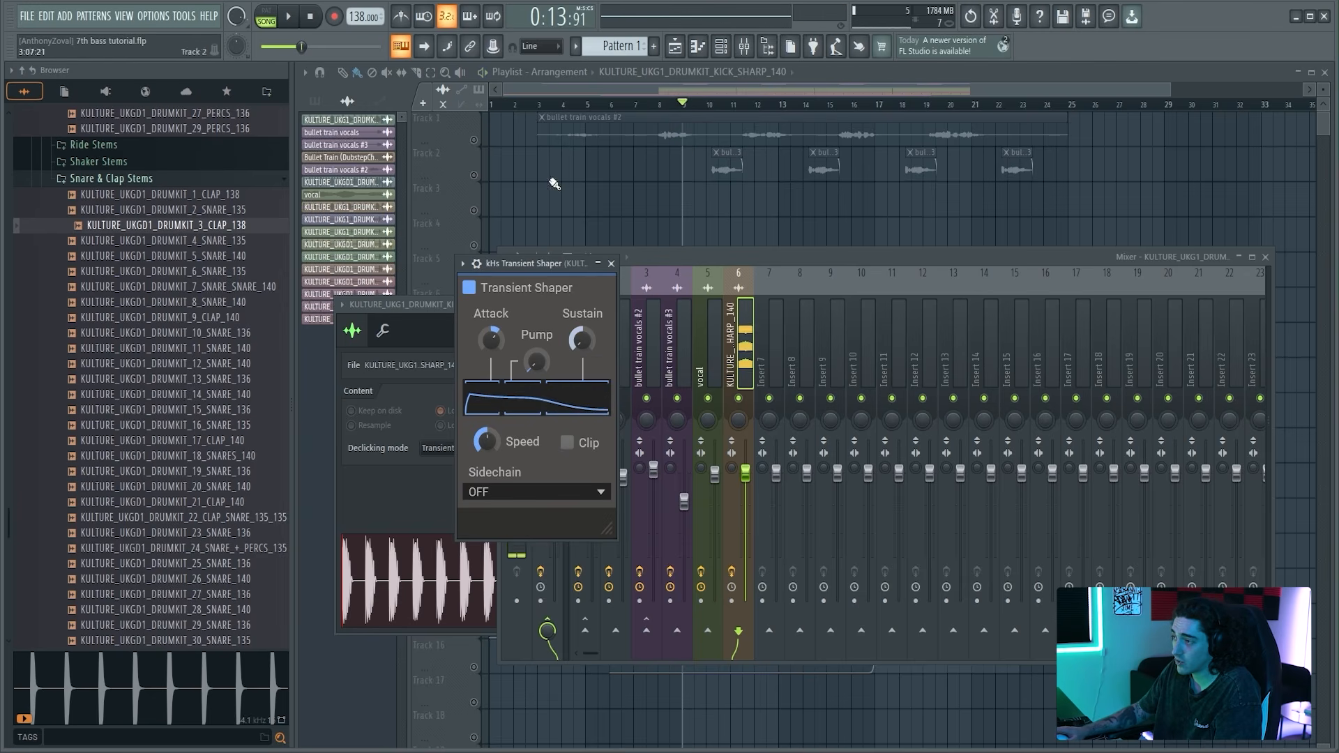
pyautogui.press('space')
pyautogui.press('space')
pyautogui.moveTo(580, 341); pyautogui.dragTo(580, 326)
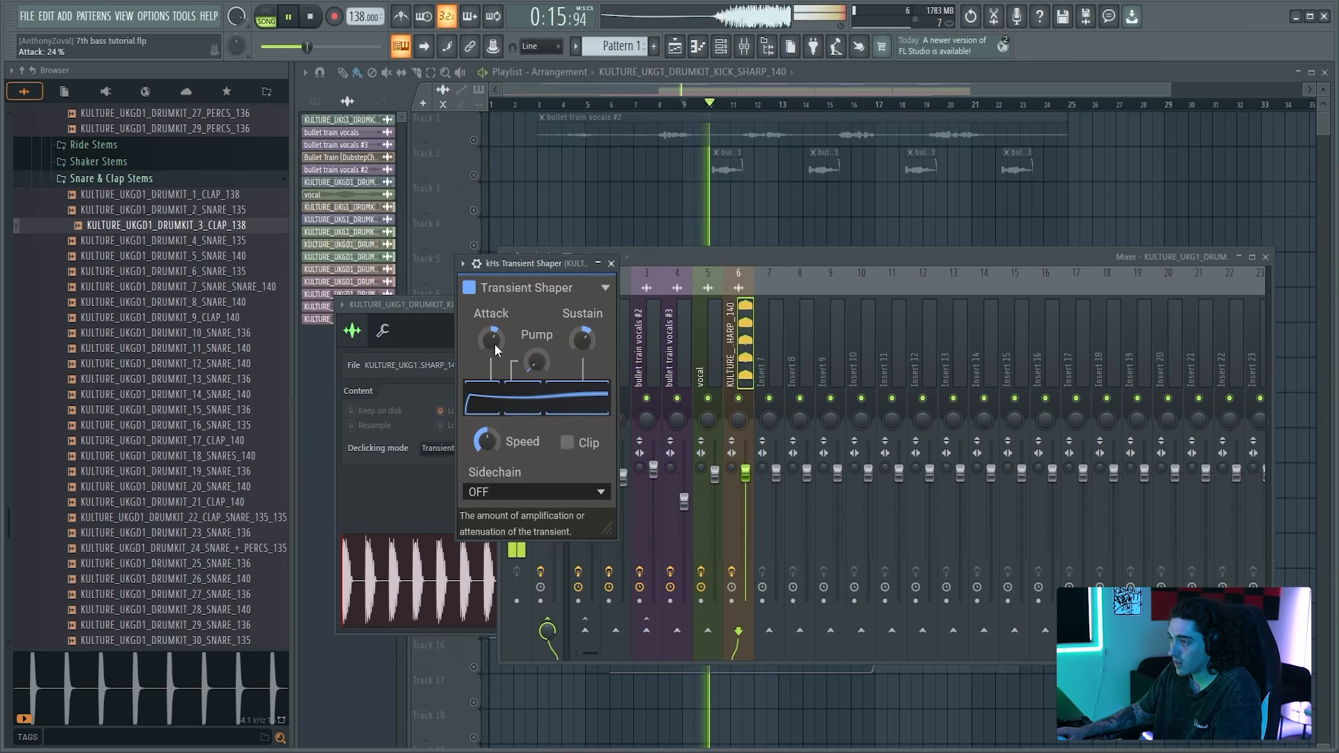
# Step: Load Fruity Parametric EQ 2 into the kick insert's slot 2 and slightly boost its lower bands during playback
pyautogui.click(847, 265)
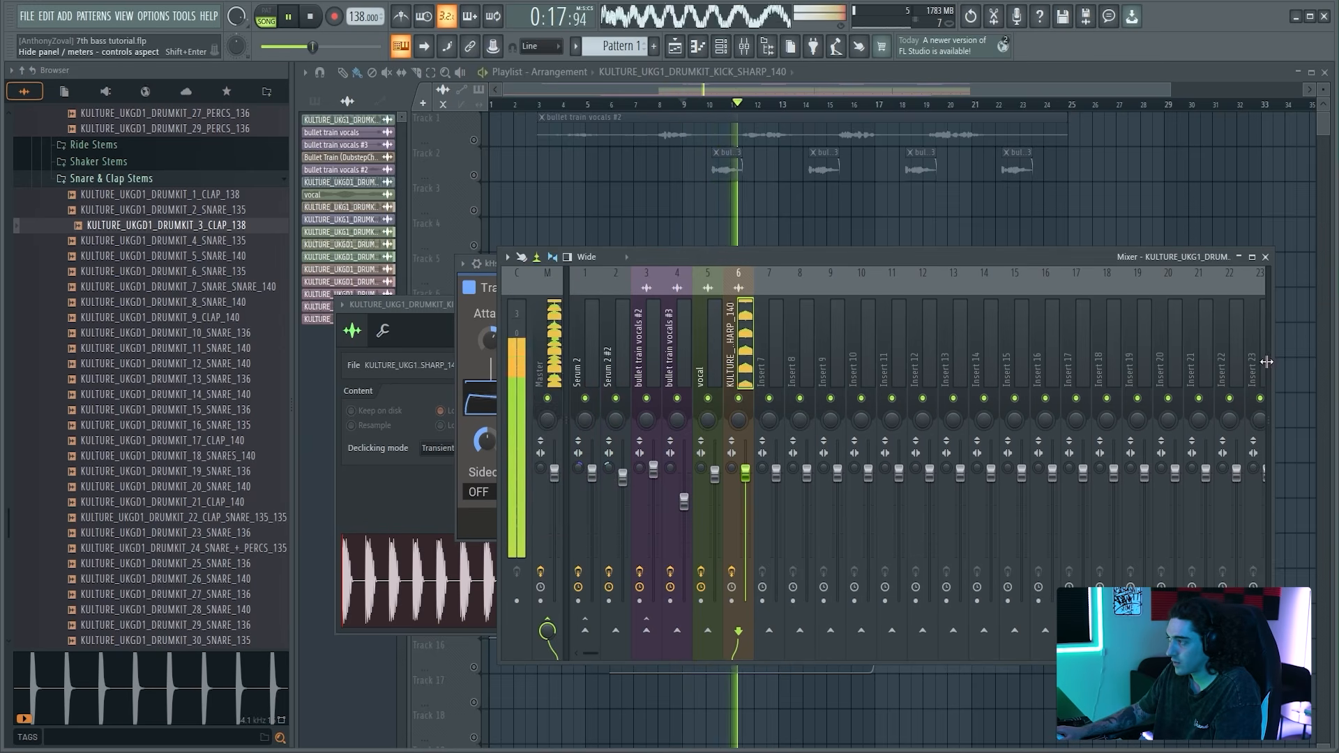
pyautogui.click(1156, 324)
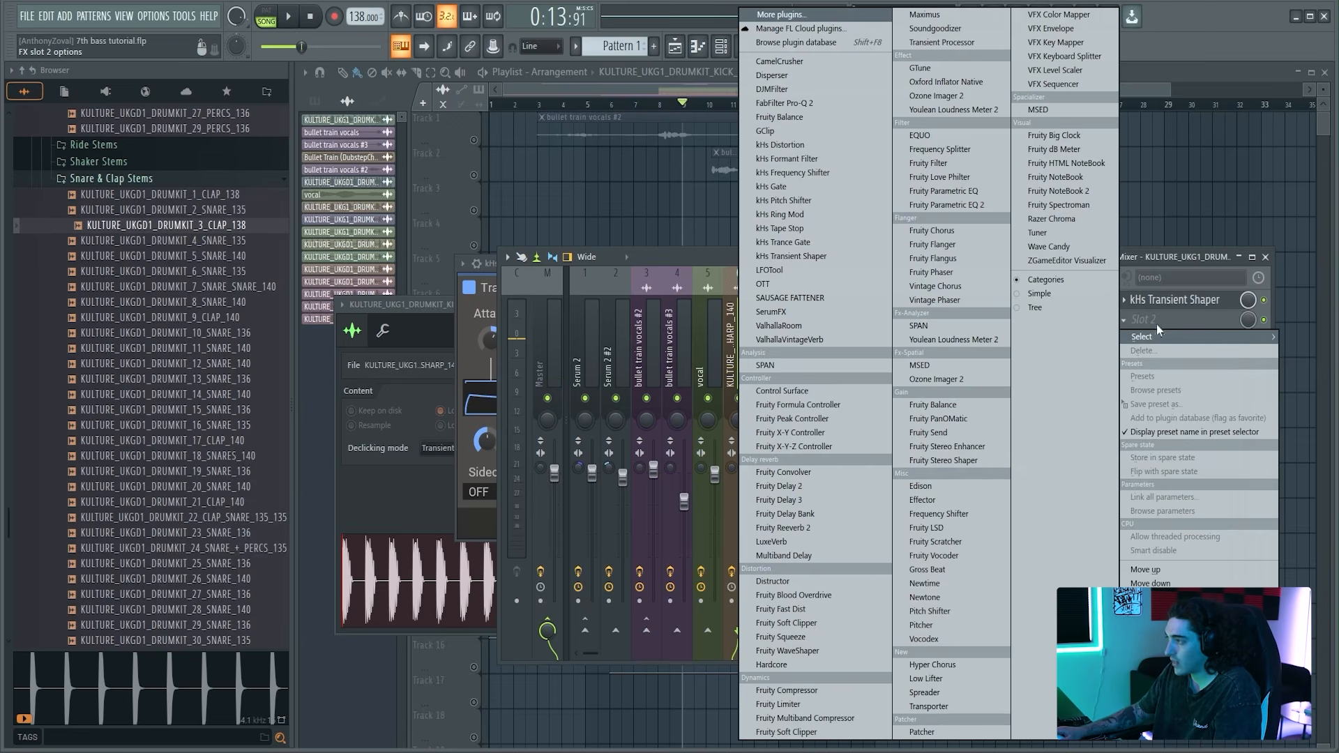
pyautogui.click(997, 203)
pyautogui.press('space')
pyautogui.moveTo(535, 373); pyautogui.dragTo(573, 390)
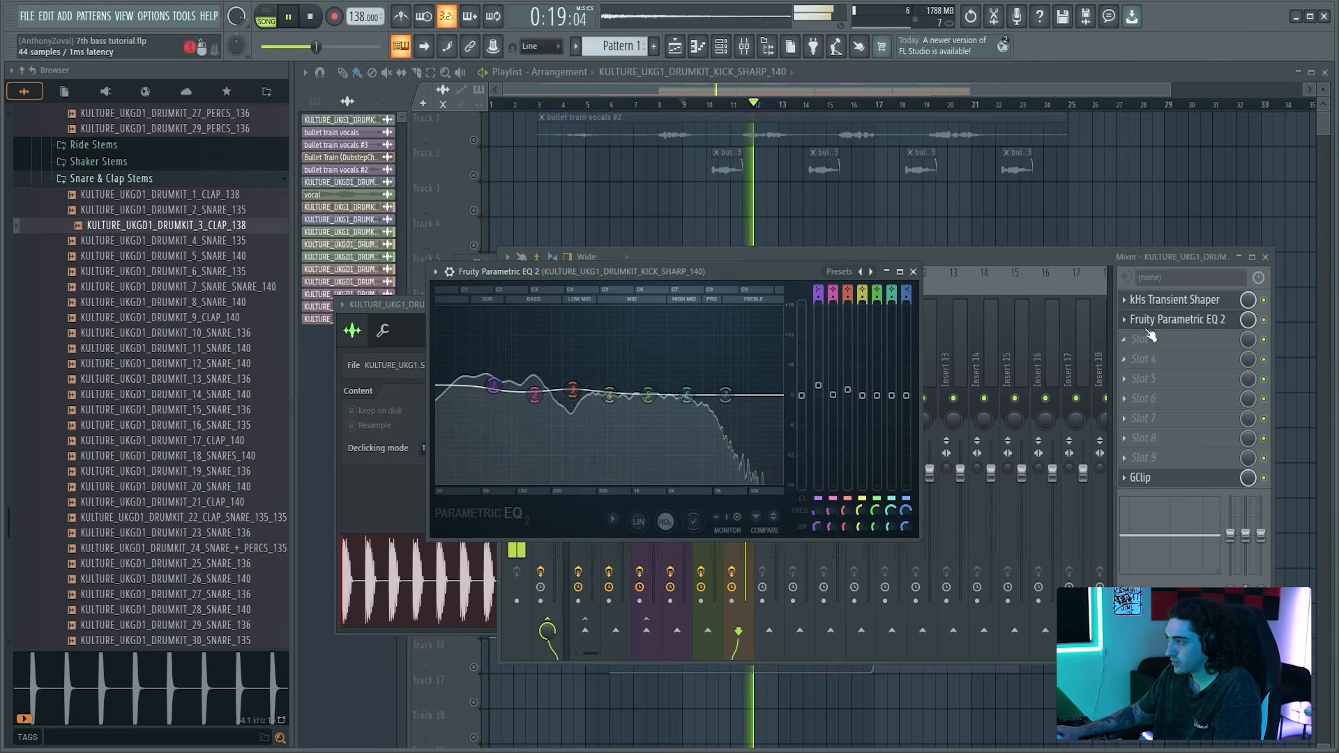
# Step: Arrange the kick's effects as Fruity Parametric EQ 2, kHs Transient Shaper and OTT in slots 1 to 3
pyautogui.click(1157, 300)
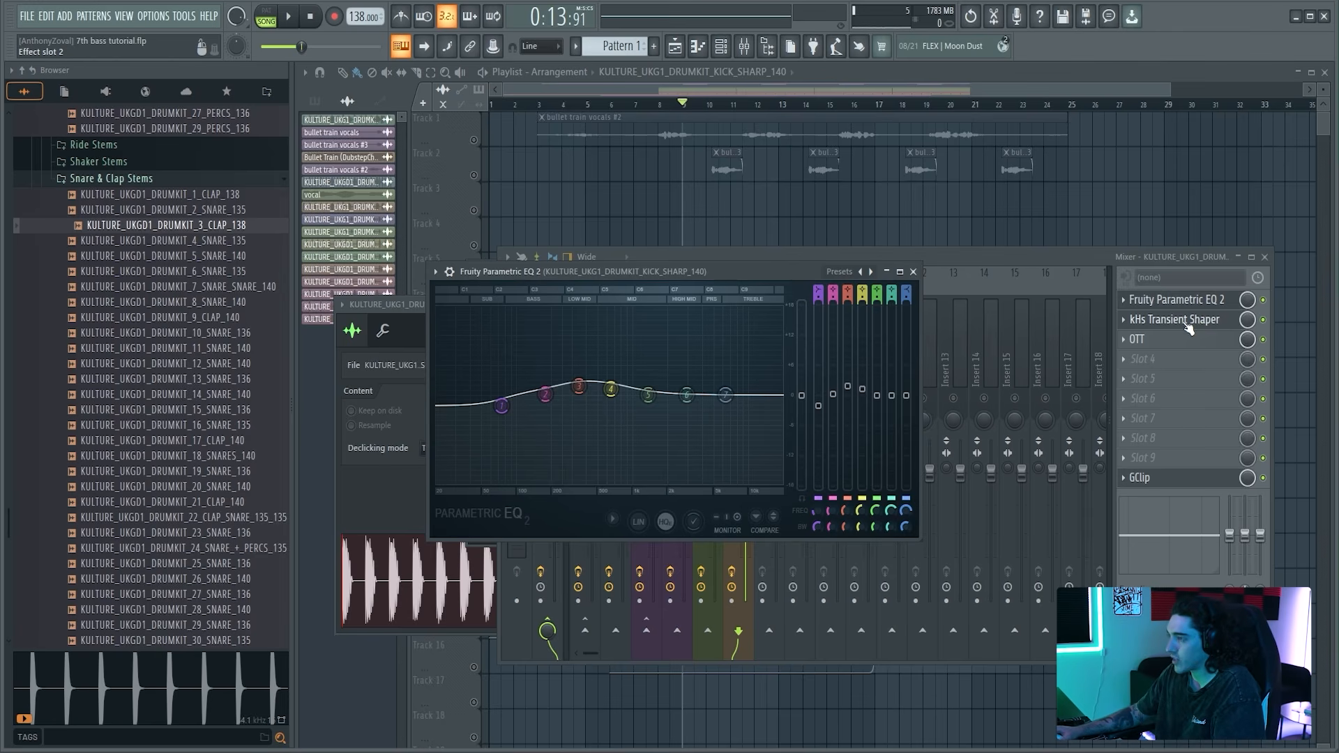
pyautogui.click(919, 276)
pyautogui.click(1174, 319)
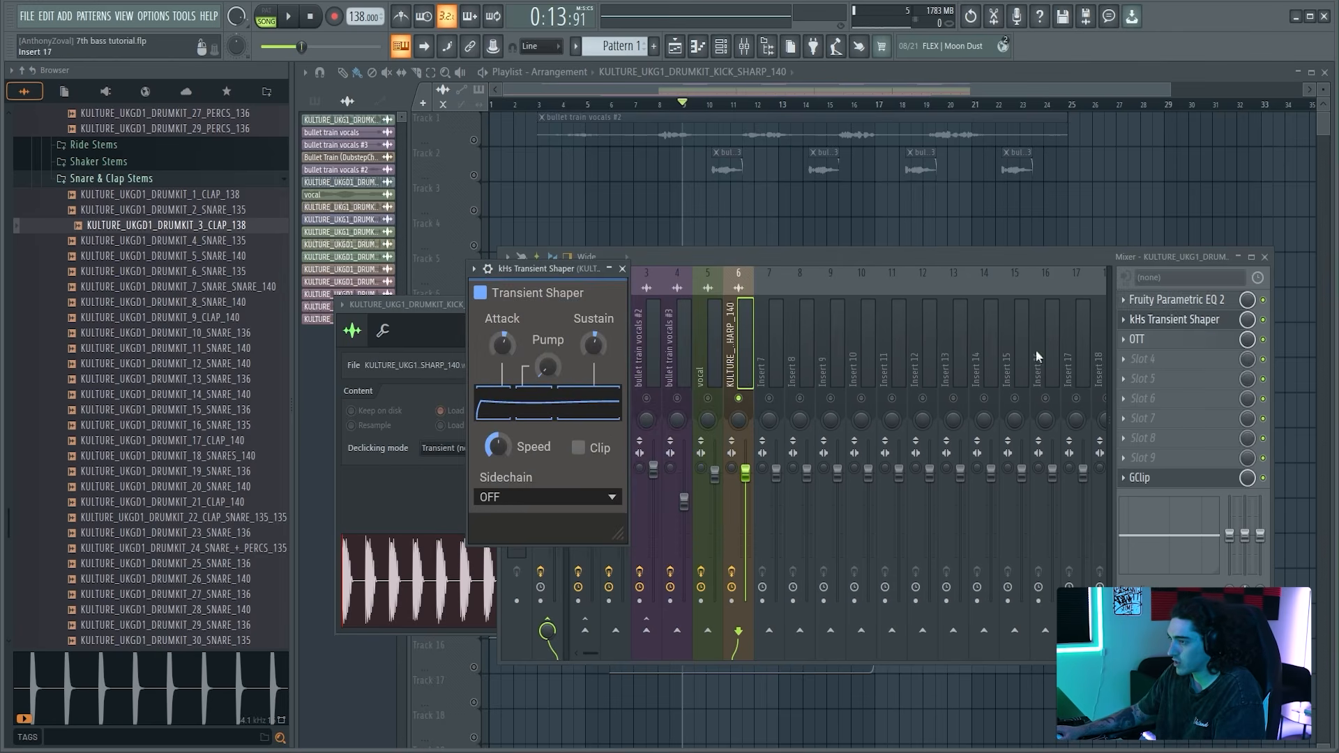
# Step: Set OTT's Depth to 0% and low-band gain to 108%, and audition the kick with the Transient Shaper's Sustain slightly raised
pyautogui.click(1165, 340)
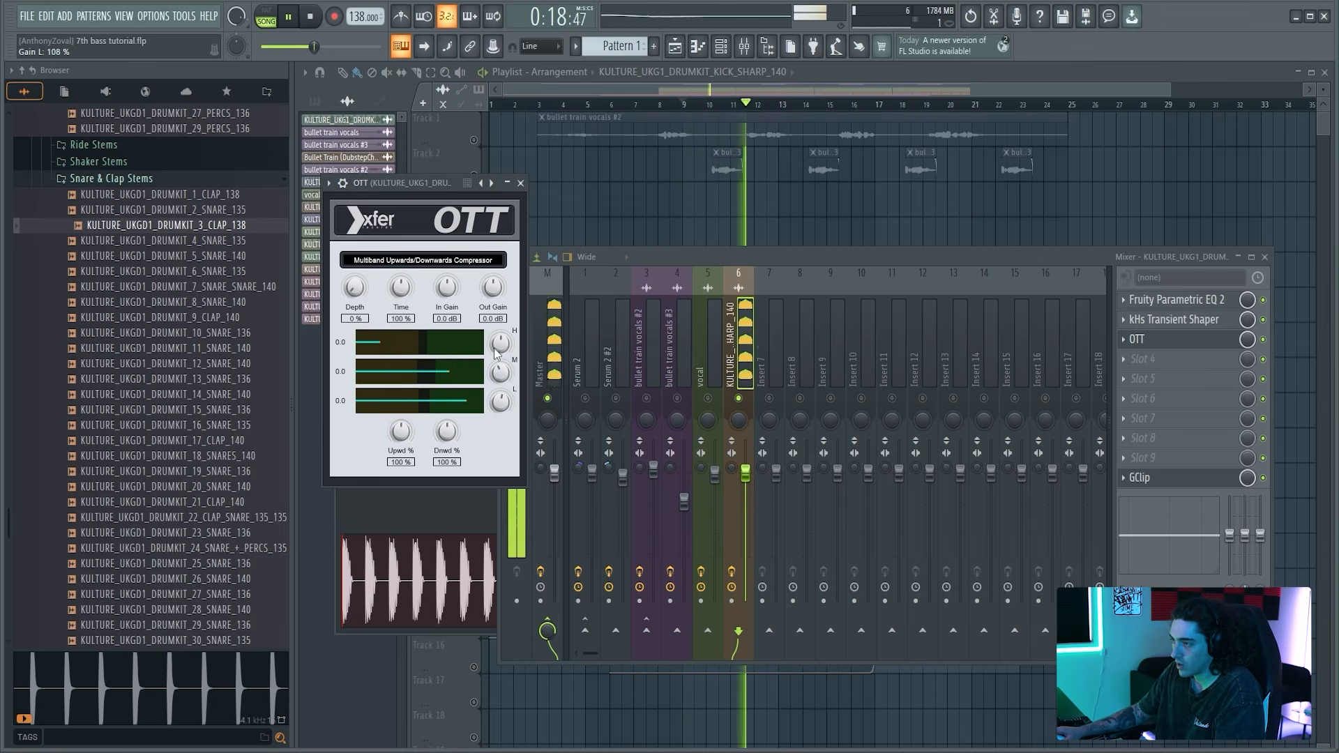
pyautogui.press('space')
pyautogui.click(1186, 320)
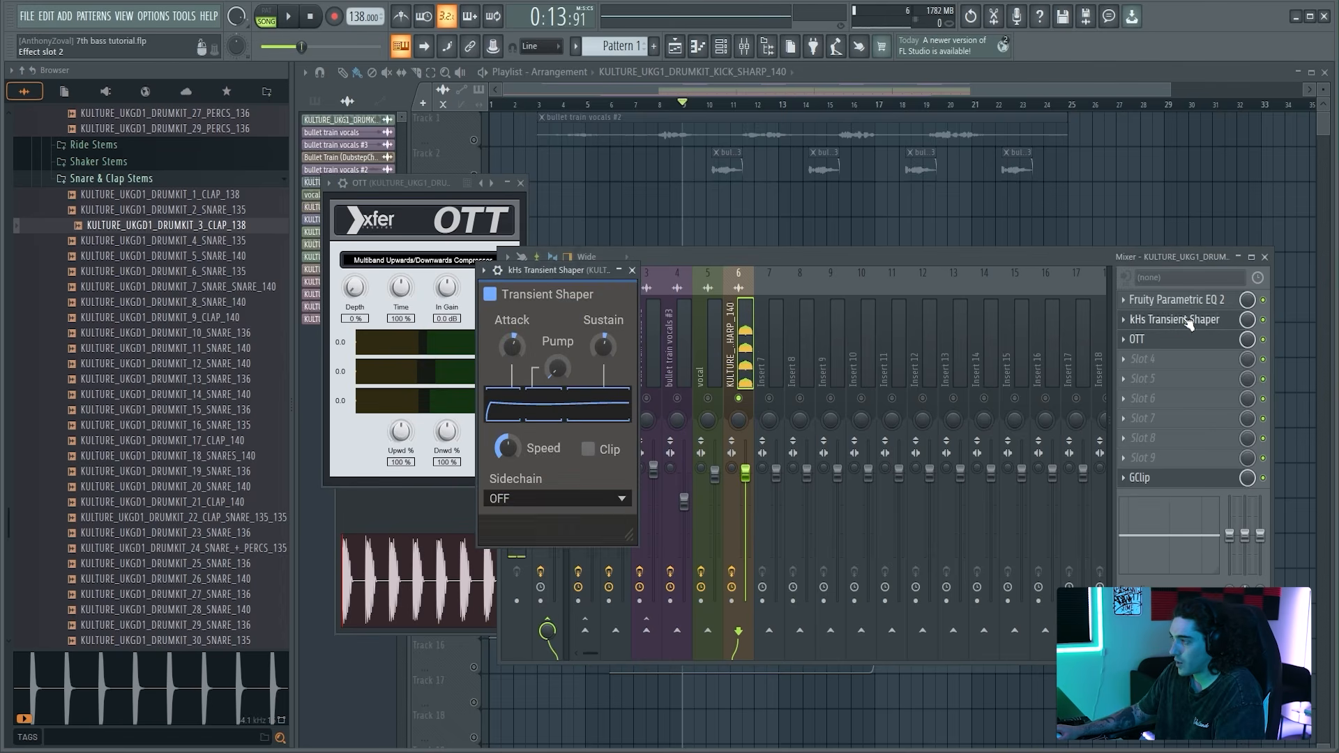
pyautogui.press('space')
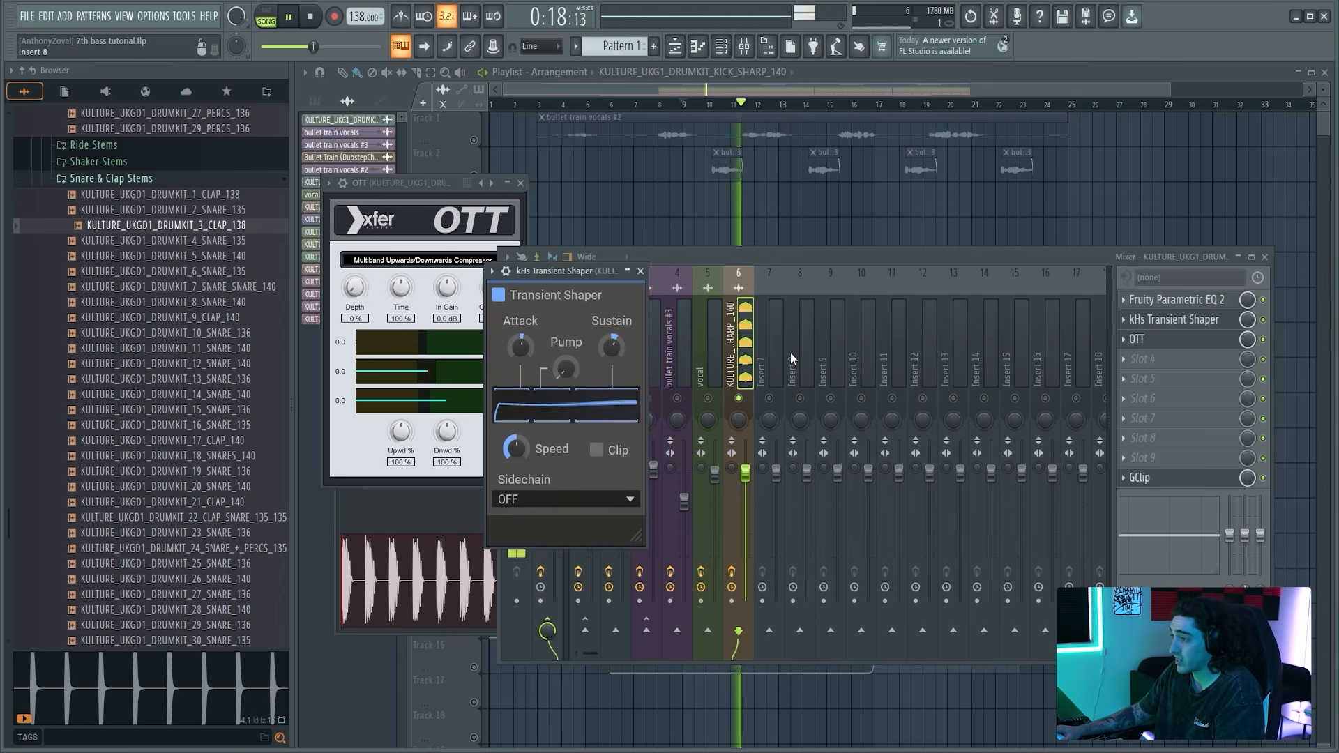
pyautogui.click(771, 345)
pyautogui.press('space')
# Step: Solo the offbeat hats on Track 10 and delete the 21_OFFBEAT_HAT_140 clips from Track 9
pyautogui.click(676, 111)
pyautogui.press('space')
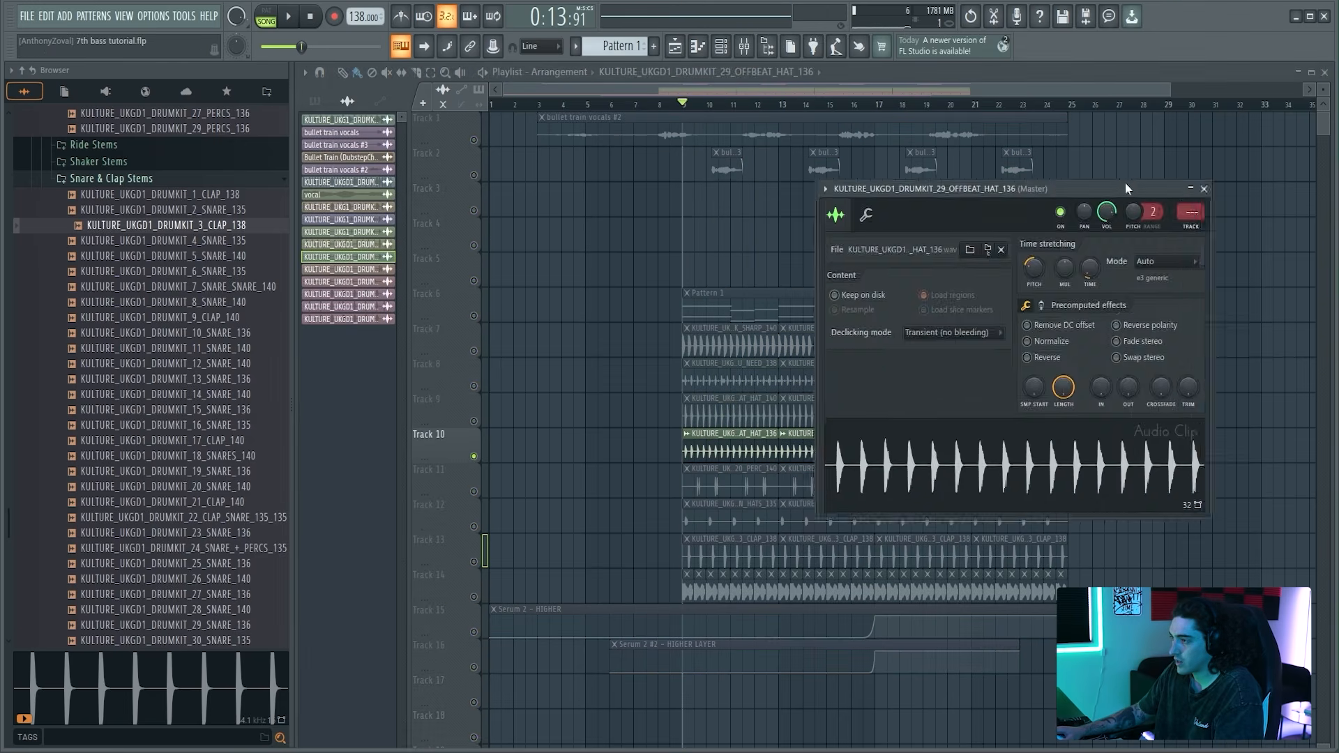
pyautogui.moveTo(1127, 188); pyautogui.dragTo(1267, 168)
pyautogui.click(722, 383)
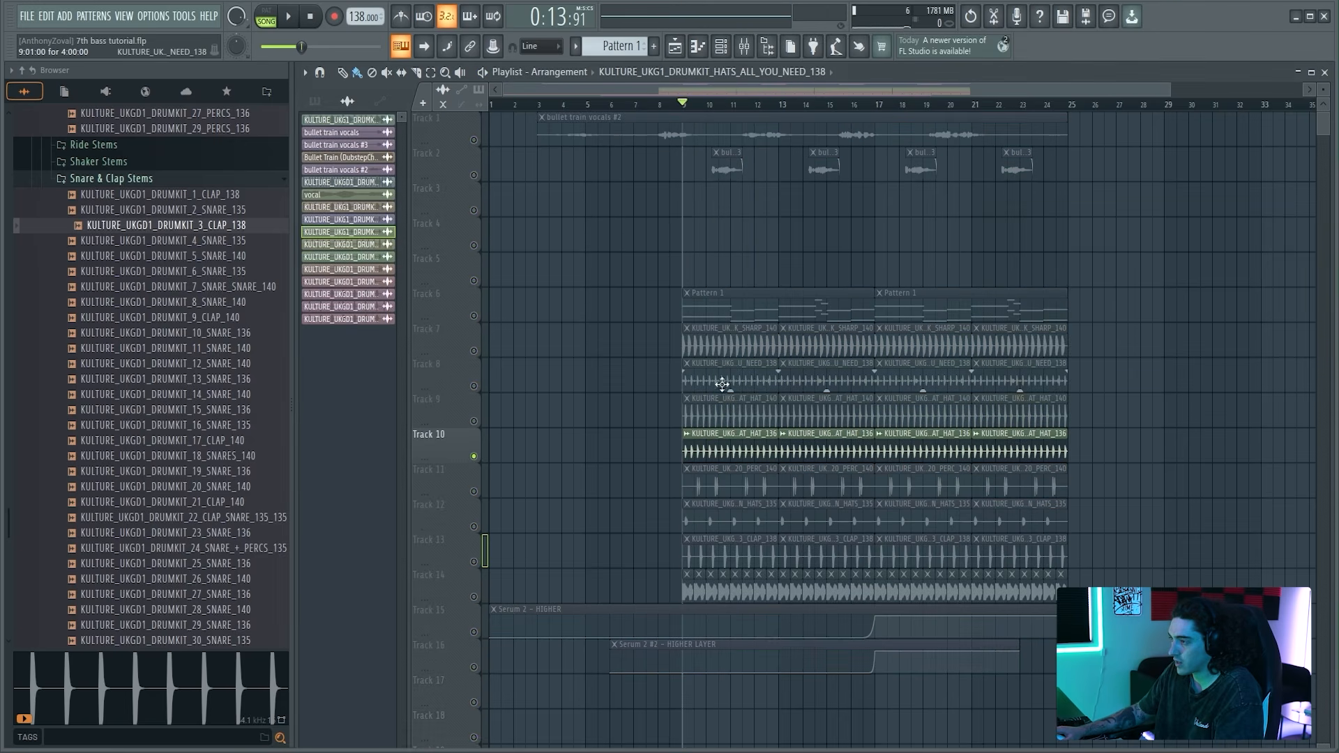
pyautogui.rightClick(684, 408)
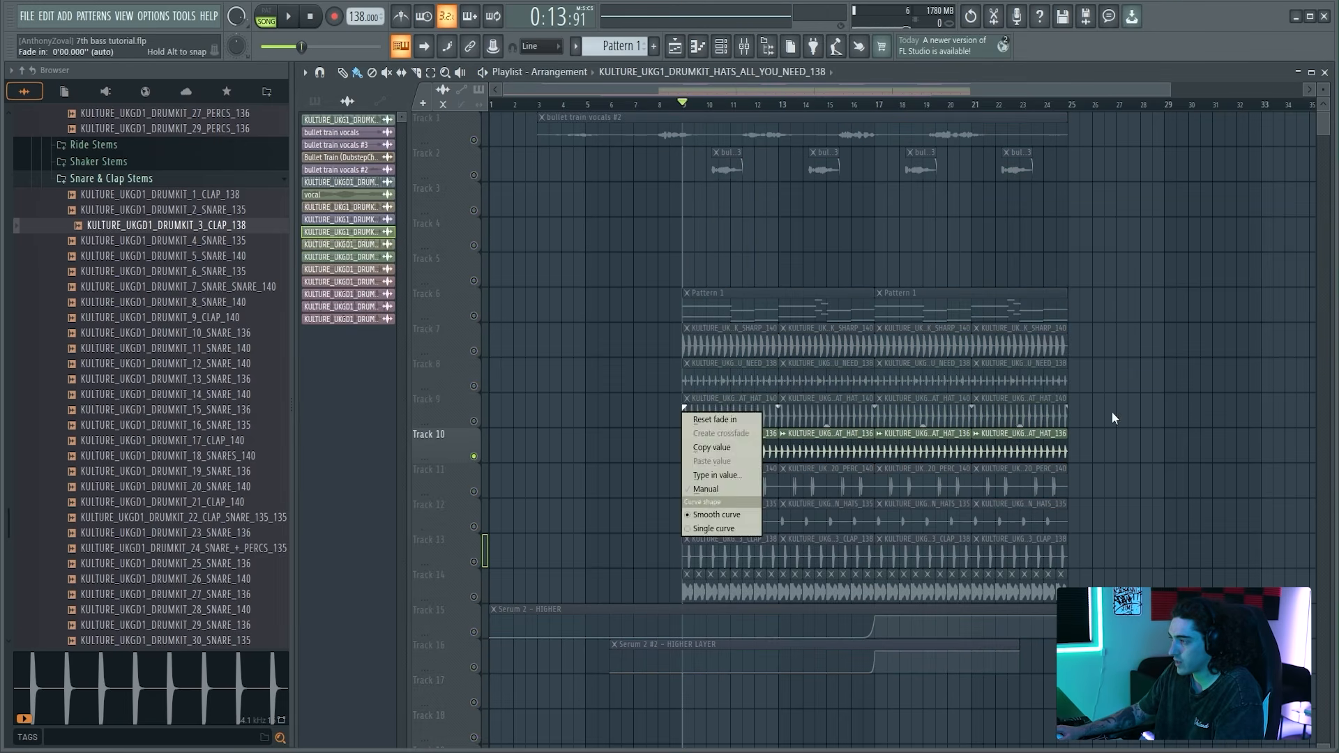
pyautogui.moveTo(1114, 418); pyautogui.dragTo(733, 419)
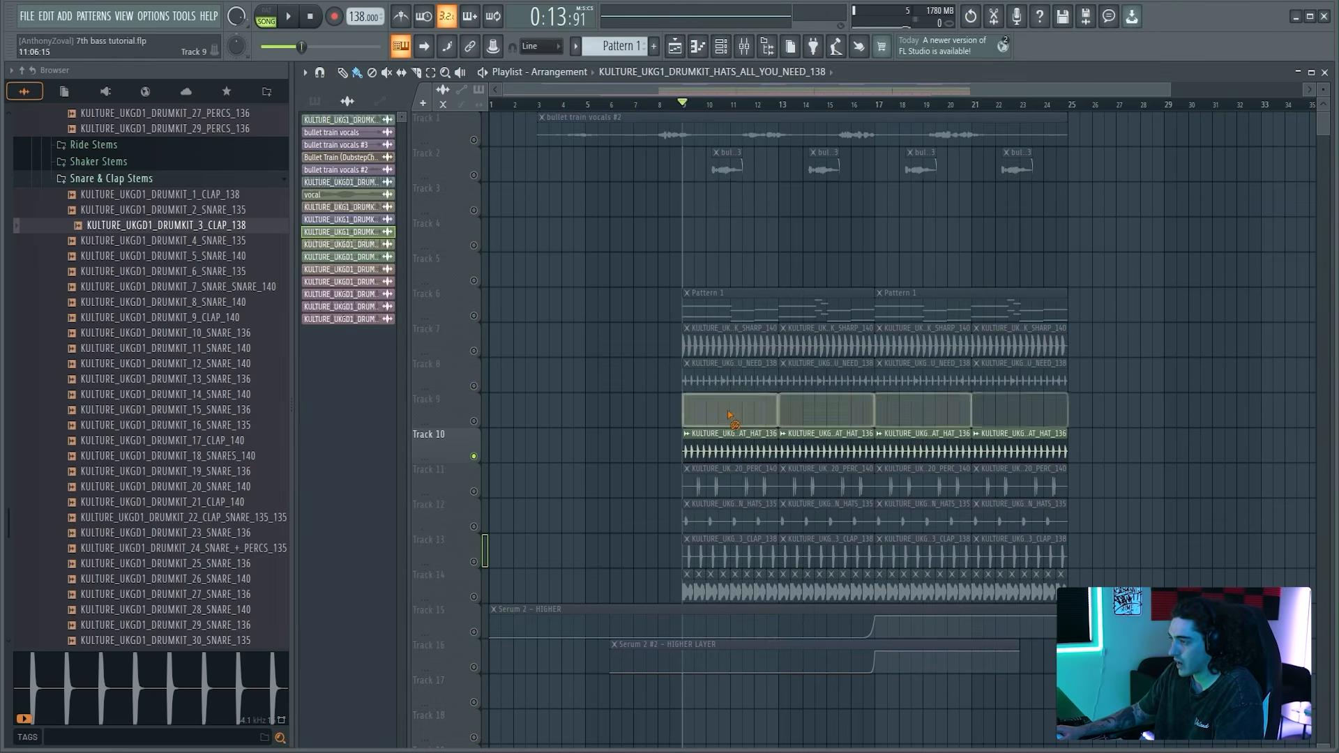
# Step: Shift the drum clips from Track 10 downward up by one track so the offbeat hats occupy Track 9
pyautogui.moveTo(1131, 583)
pyautogui.mouseDown()
pyautogui.moveTo(758, 486)
pyautogui.moveTo(722, 448)
pyautogui.moveTo(722, 413)
pyautogui.mouseUp()
pyautogui.click(538, 419)
pyautogui.press('space')
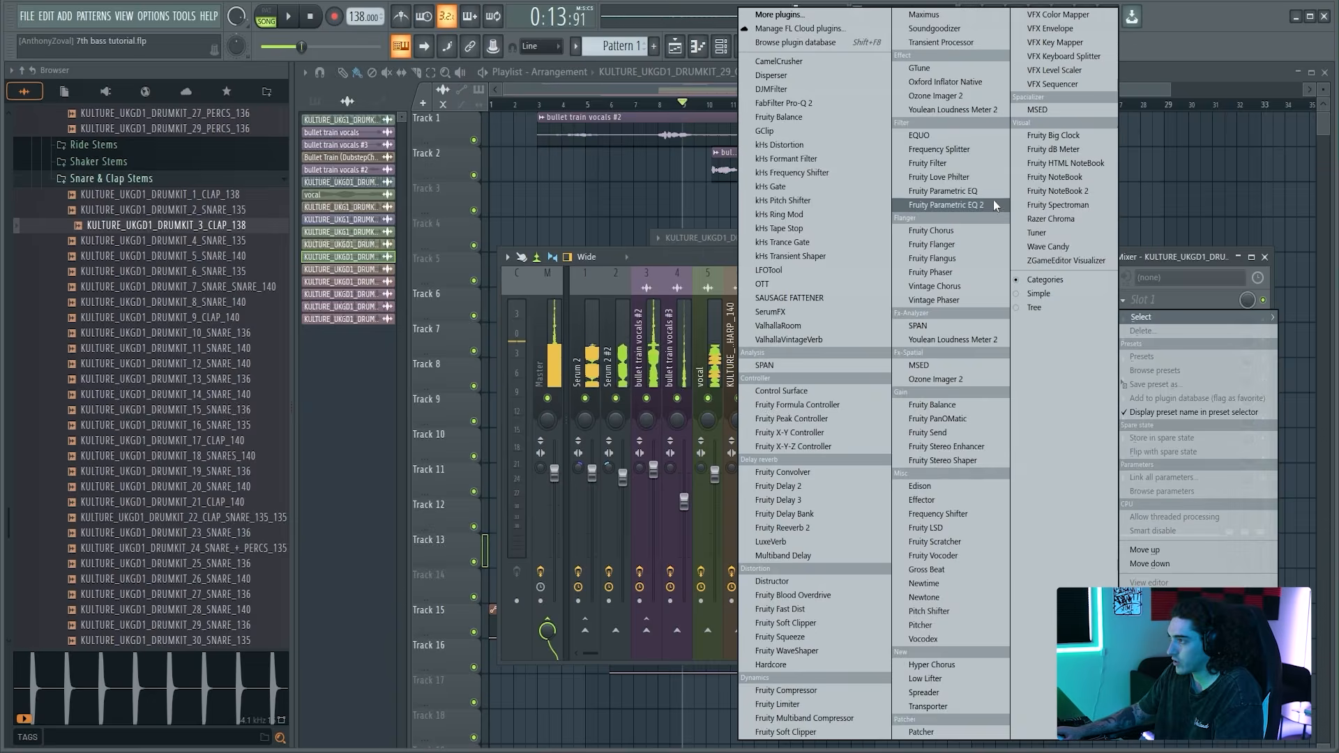
# Step: Load Fruity Parametric EQ 2 into slot 1 of the offbeat hat insert and adjust one of its bands during playback
pyautogui.click(987, 203)
pyautogui.press('space')
pyautogui.moveTo(629, 363); pyautogui.dragTo(681, 338)
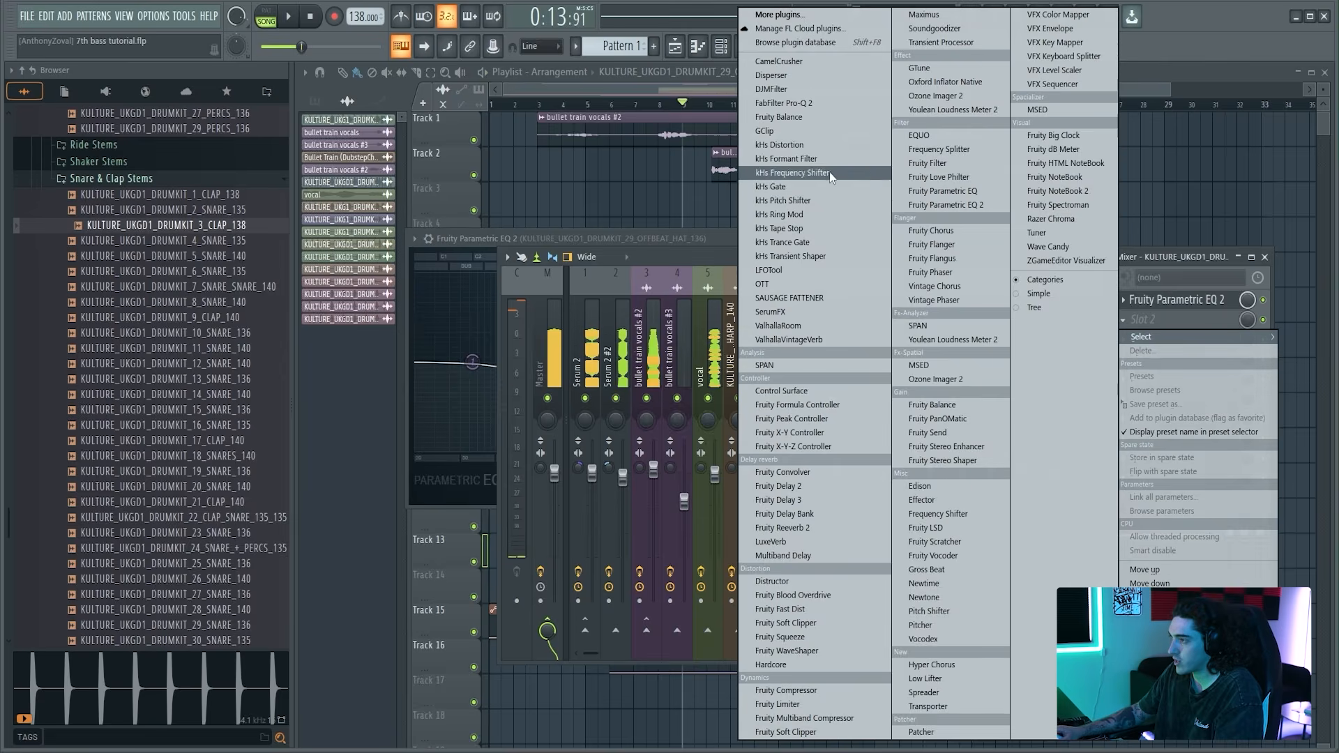
# Step: Add kHs Transient Shaper to slot 2 of the offbeat hat insert and set its Sustain to 49%
pyautogui.click(823, 254)
pyautogui.moveTo(445, 240); pyautogui.dragTo(446, 230)
pyautogui.press('space')
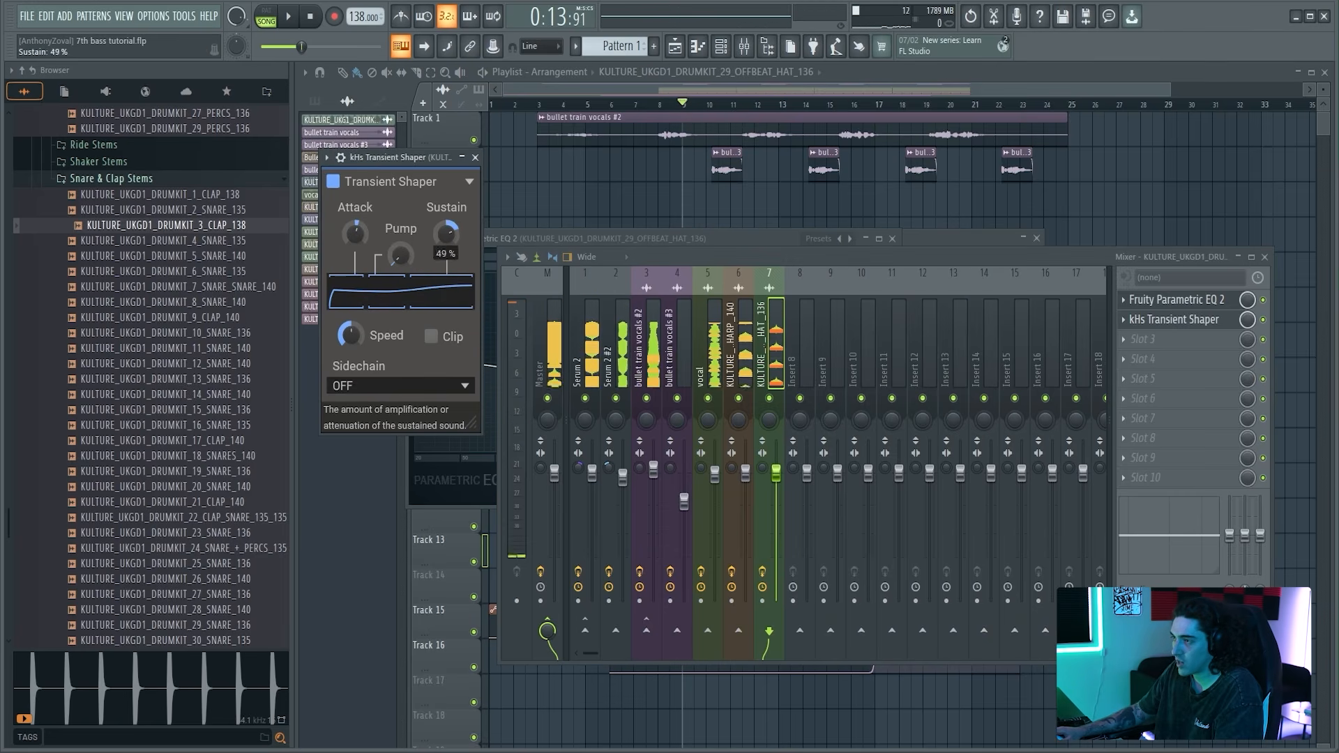
pyautogui.press('space')
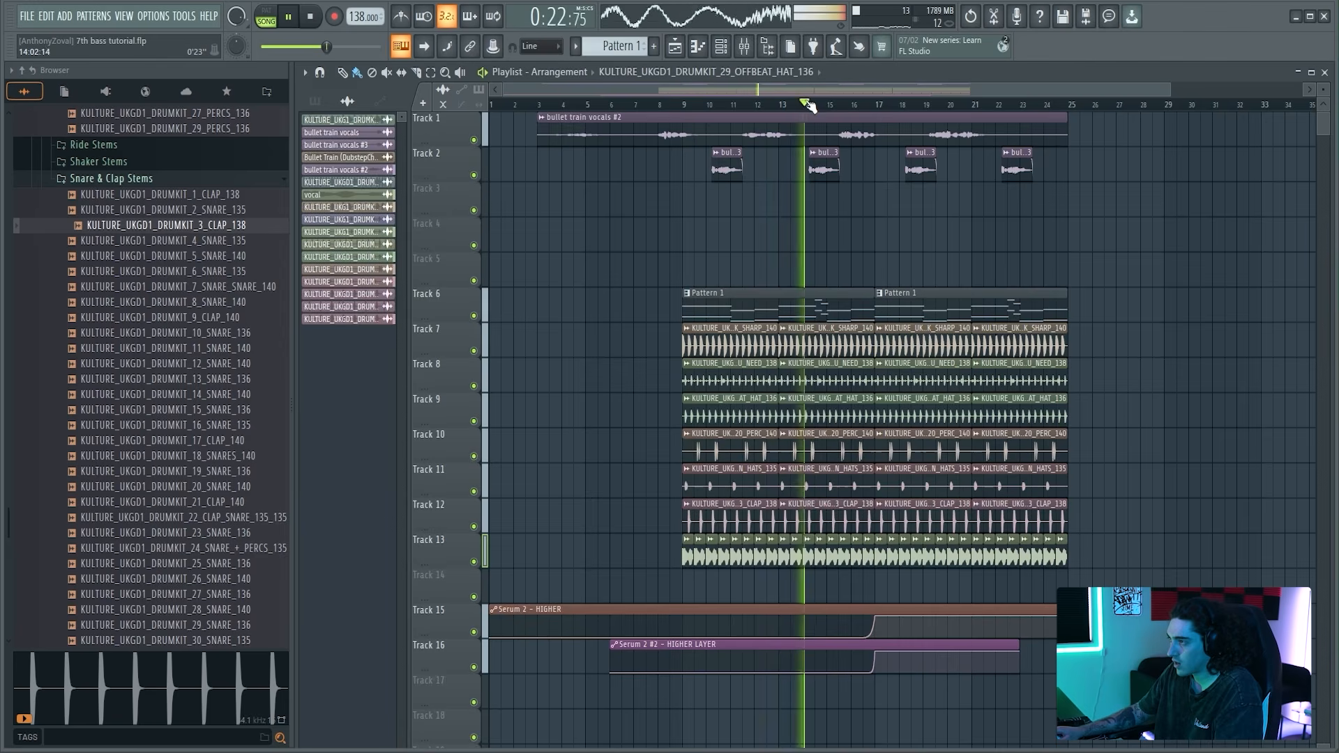
# Step: Route the 30_OPEN_HATS_135 channel to the offbeat hat's mixer insert 7 and audition the drop
pyautogui.click(731, 480)
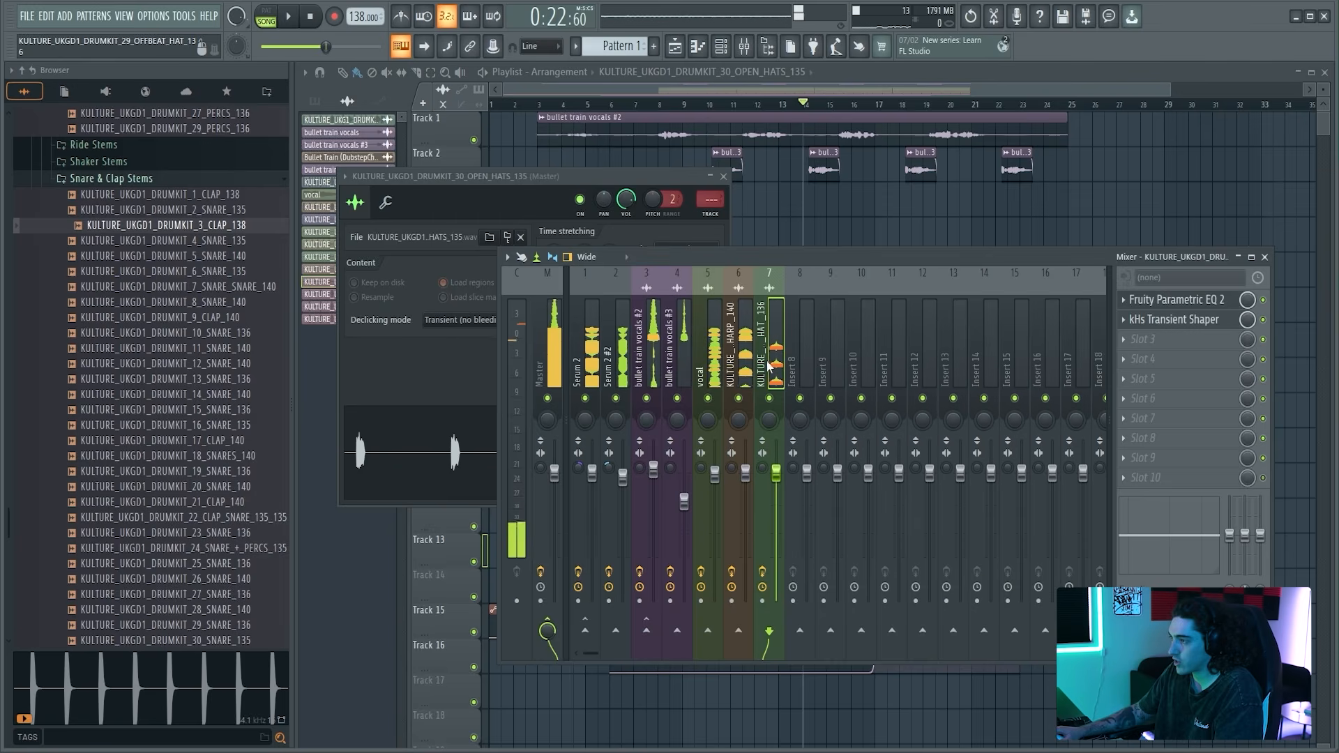
pyautogui.rightClick(781, 272)
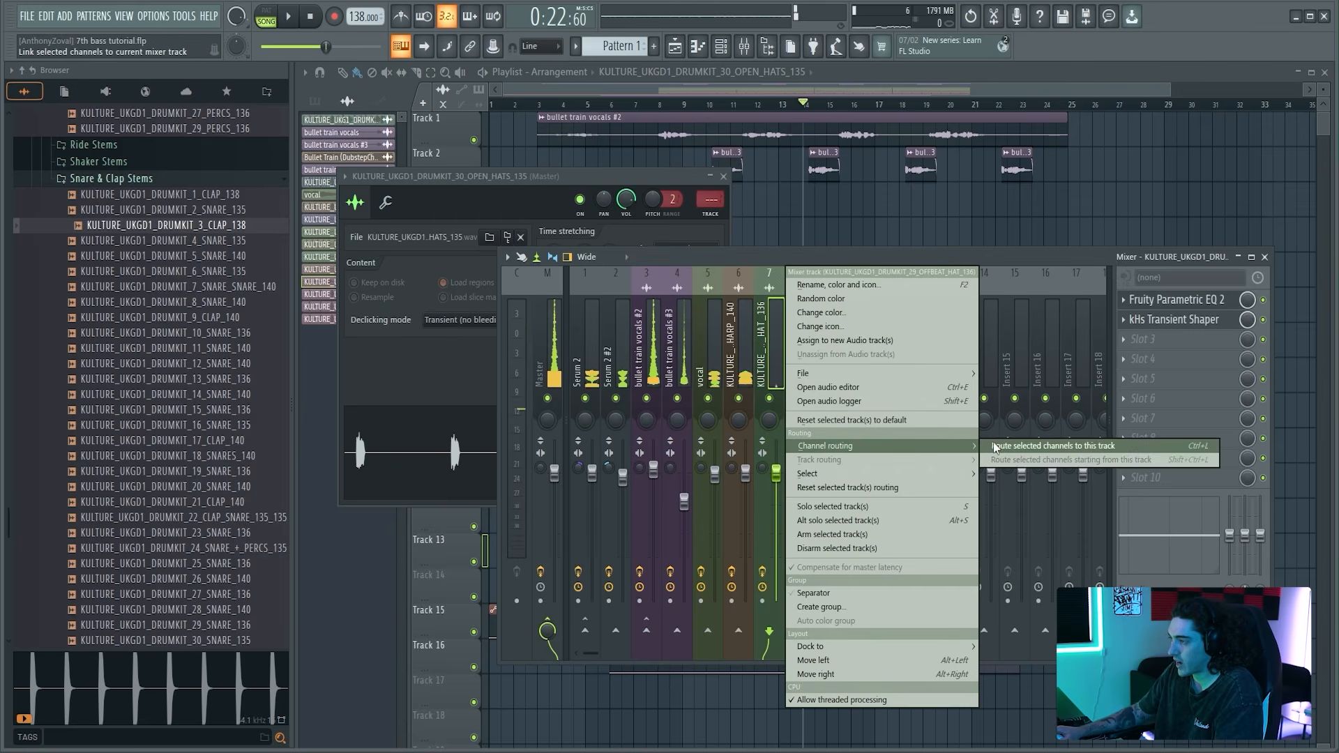
pyautogui.click(1046, 446)
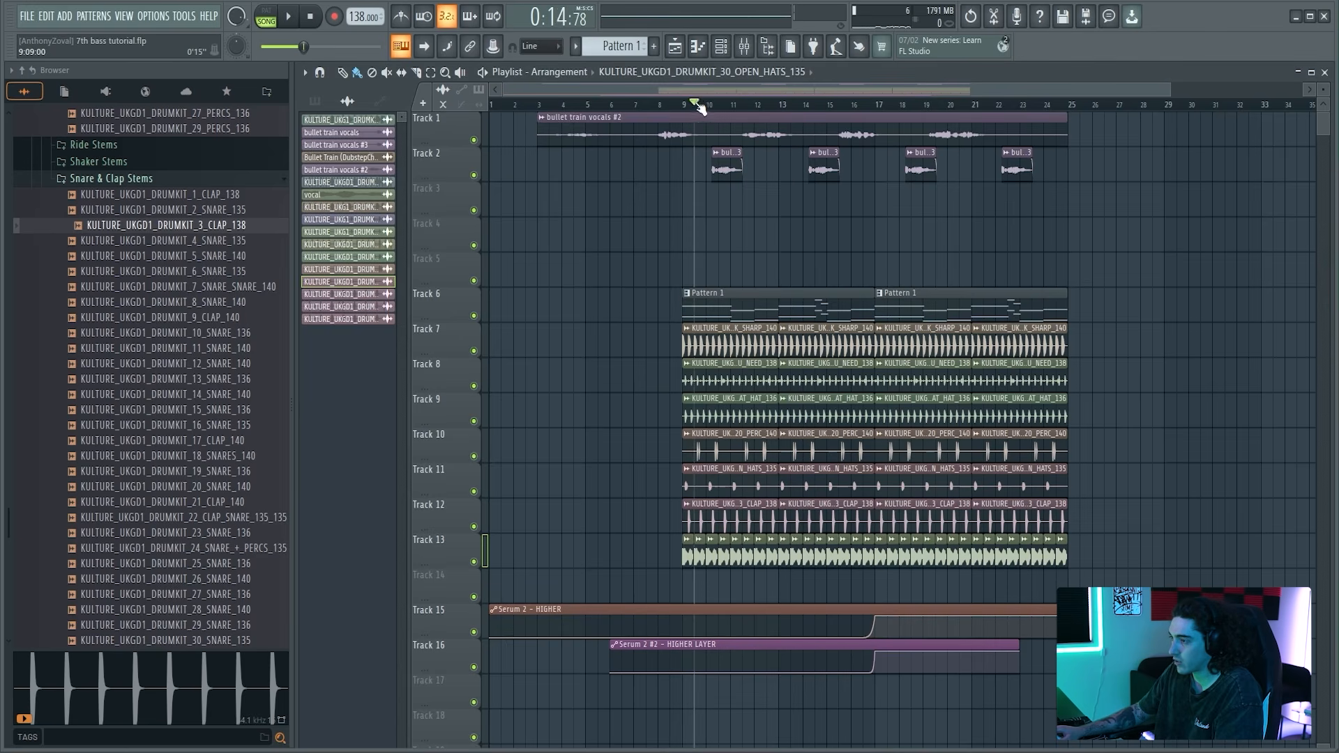
pyautogui.press('space')
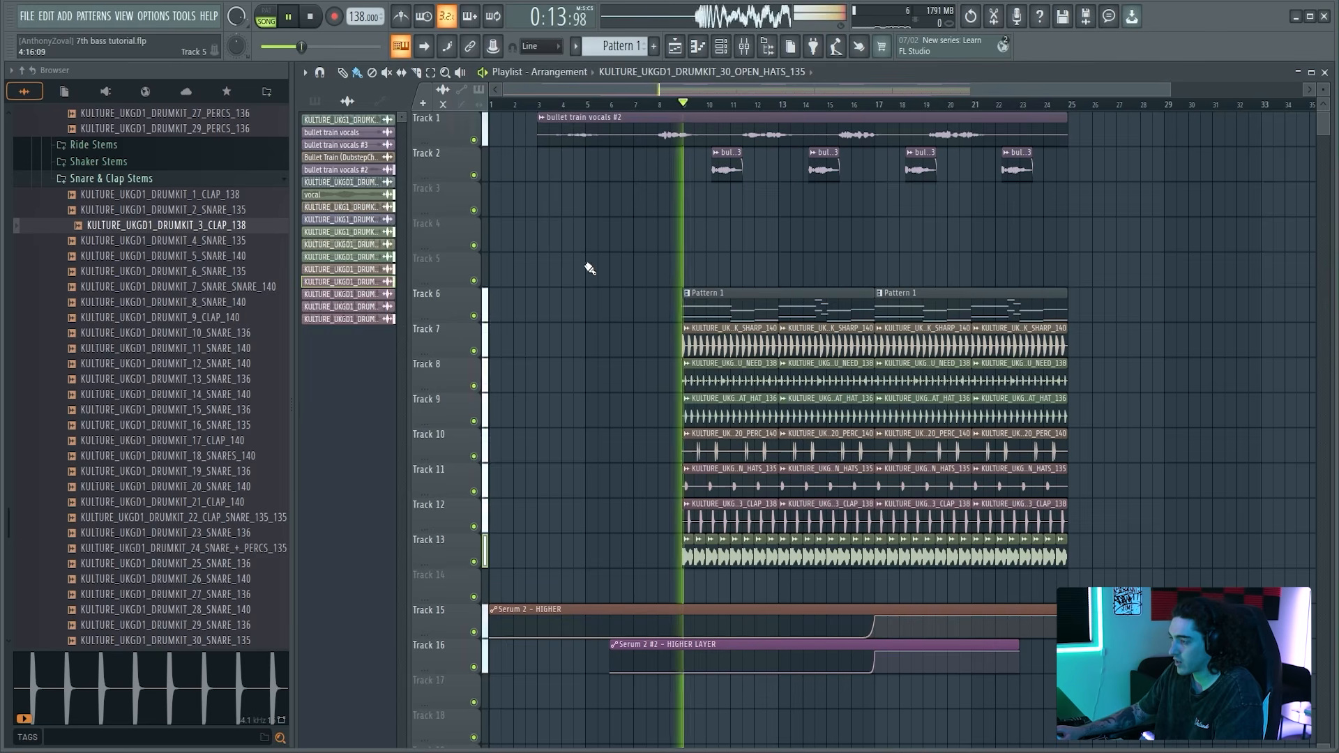
# Step: Route the HATS_ALL_YOU_NEED_138 channel to mixer insert 7 and audition Tracks 8 to 11 in solo
pyautogui.click(734, 476)
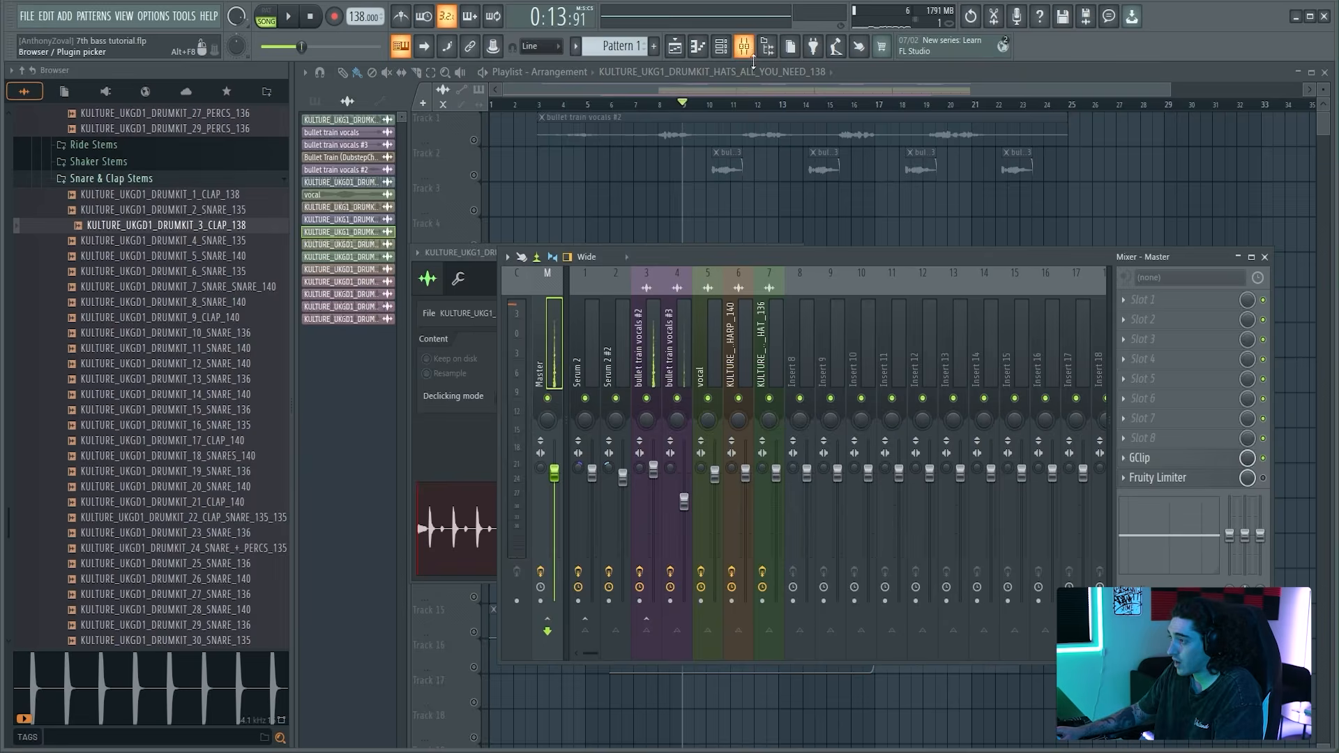
pyautogui.rightClick(776, 352)
pyautogui.moveTo(958, 446)
pyautogui.click(1012, 447)
pyautogui.click(852, 78)
pyautogui.press('space')
pyautogui.moveTo(485, 424); pyautogui.dragTo(483, 494)
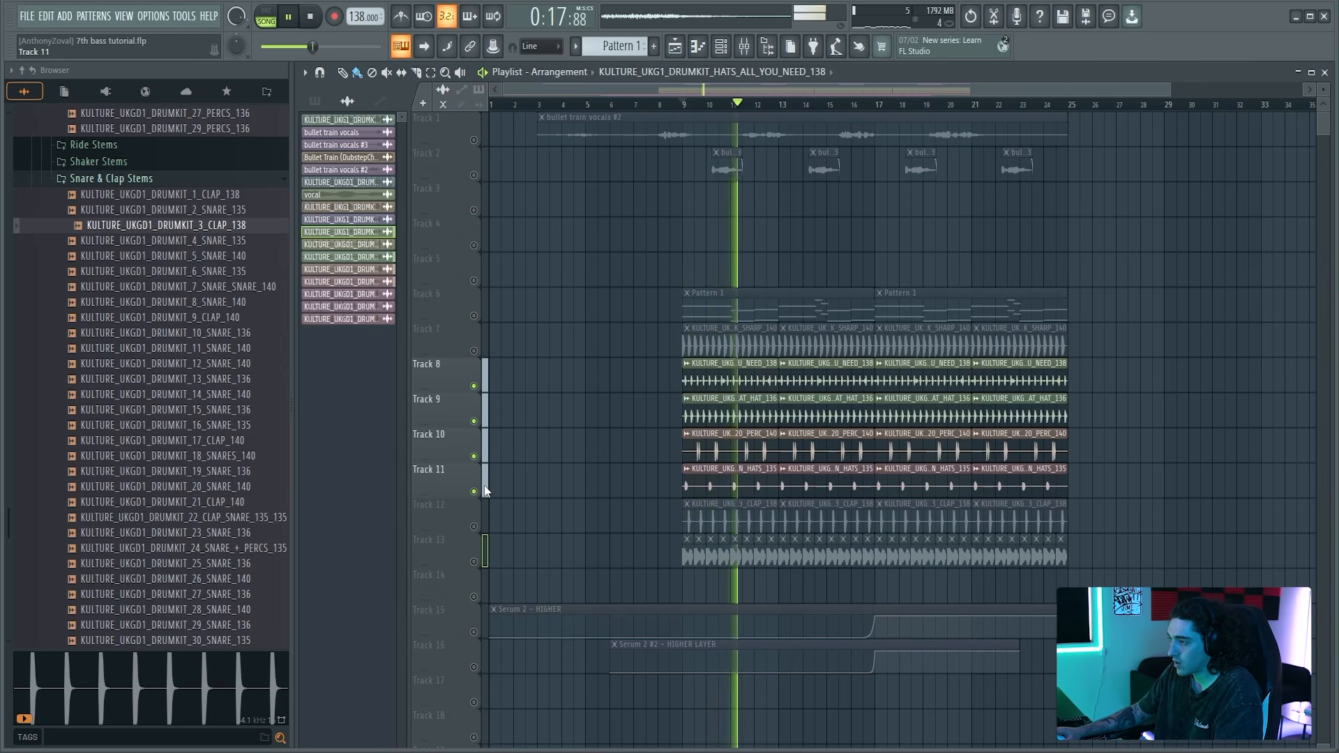
# Step: Set the Attack of the hat insert's kHs Transient Shaper to -16%
pyautogui.doubleClick(725, 383)
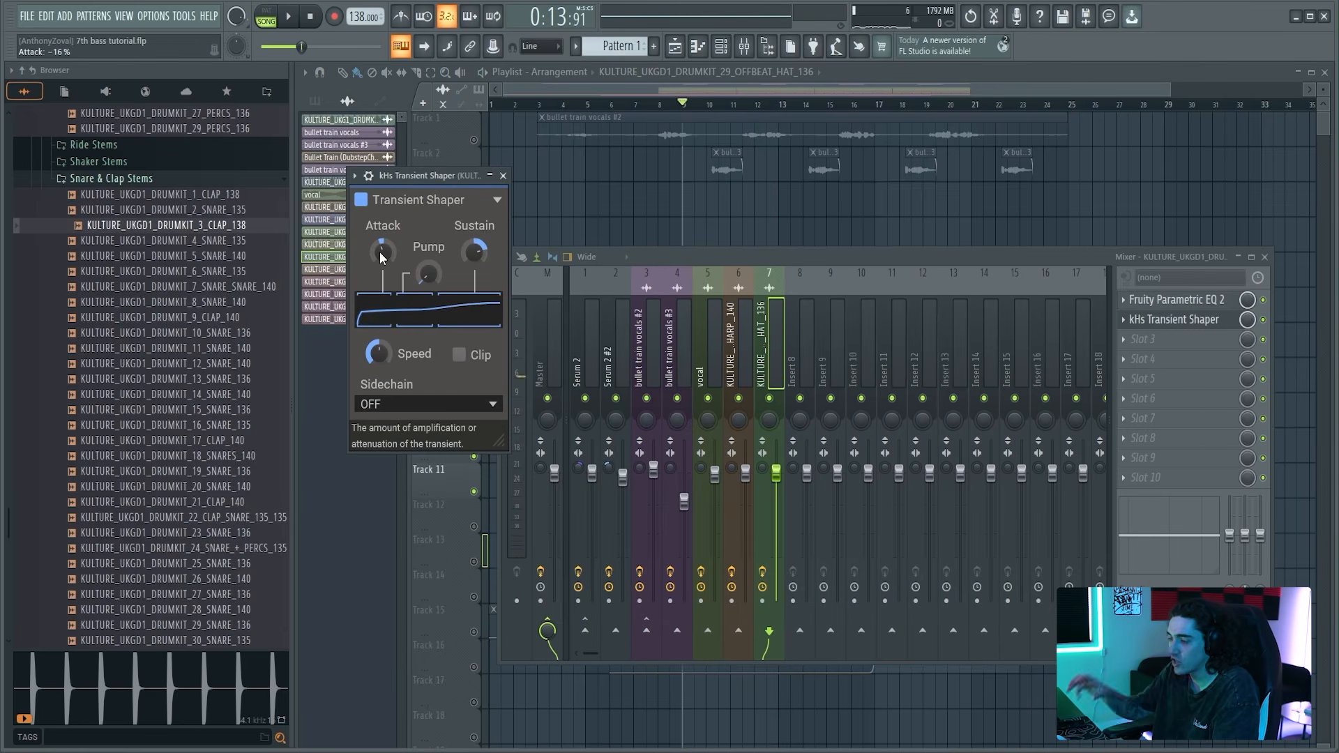
pyautogui.hotkey('alt', 'Tab')
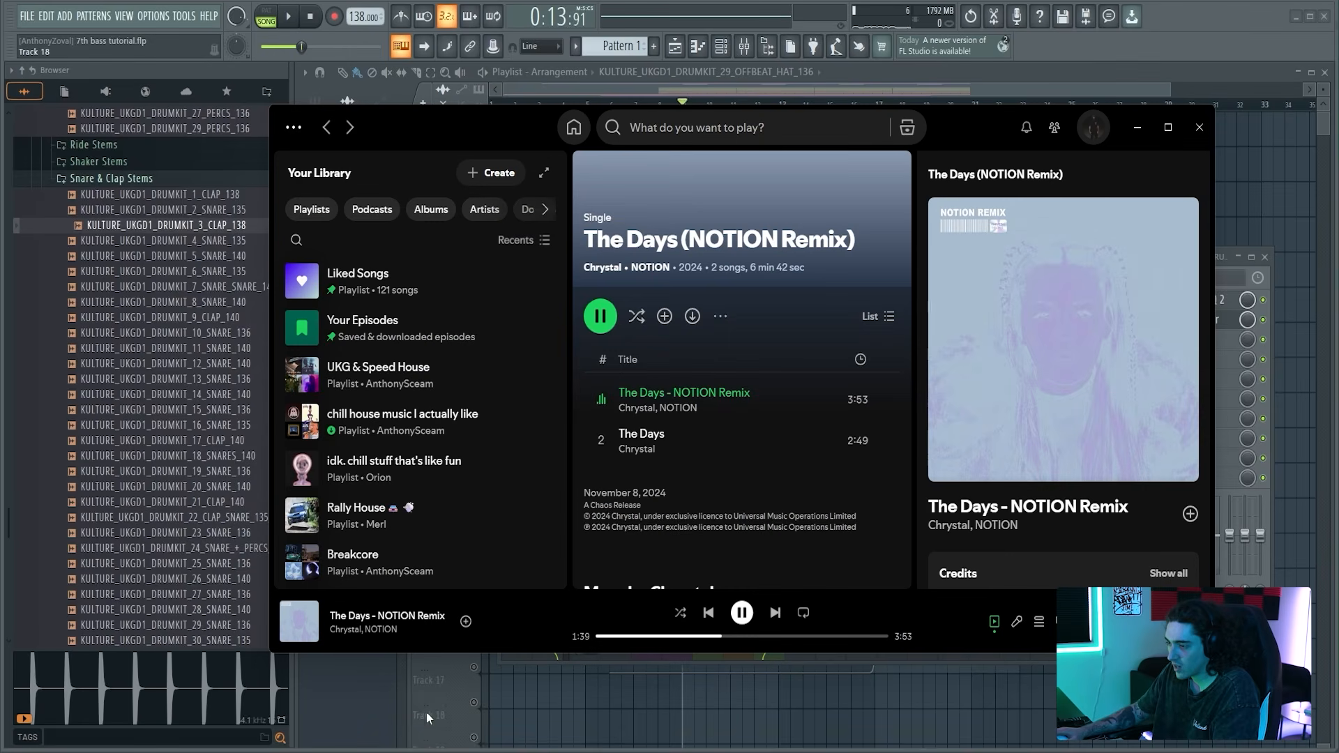
pyautogui.hotkey('alt', 'Tab')
# Step: Load Fruity Reeverb 2 into slot 3 of the hat insert with 0.5 sec decay, 66% wet level and room size 80
pyautogui.click(1160, 336)
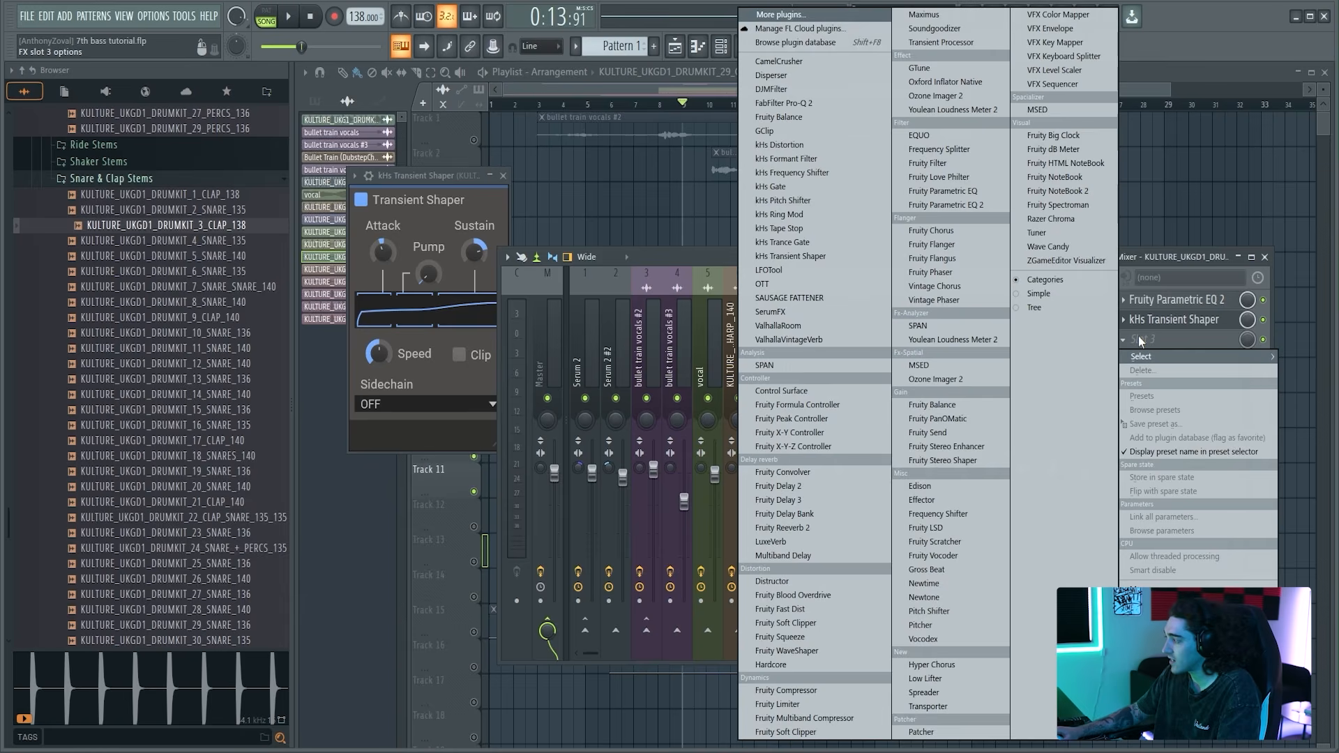
pyautogui.click(807, 527)
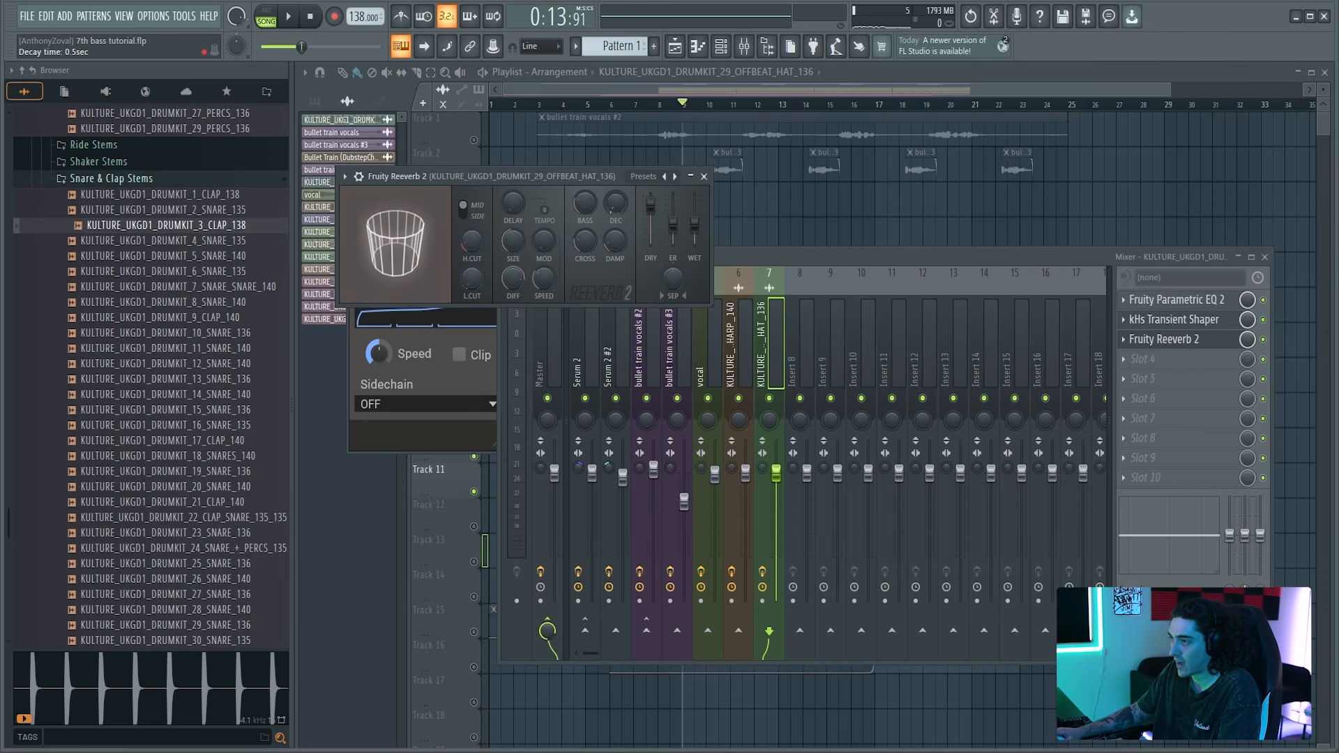
pyautogui.press('space')
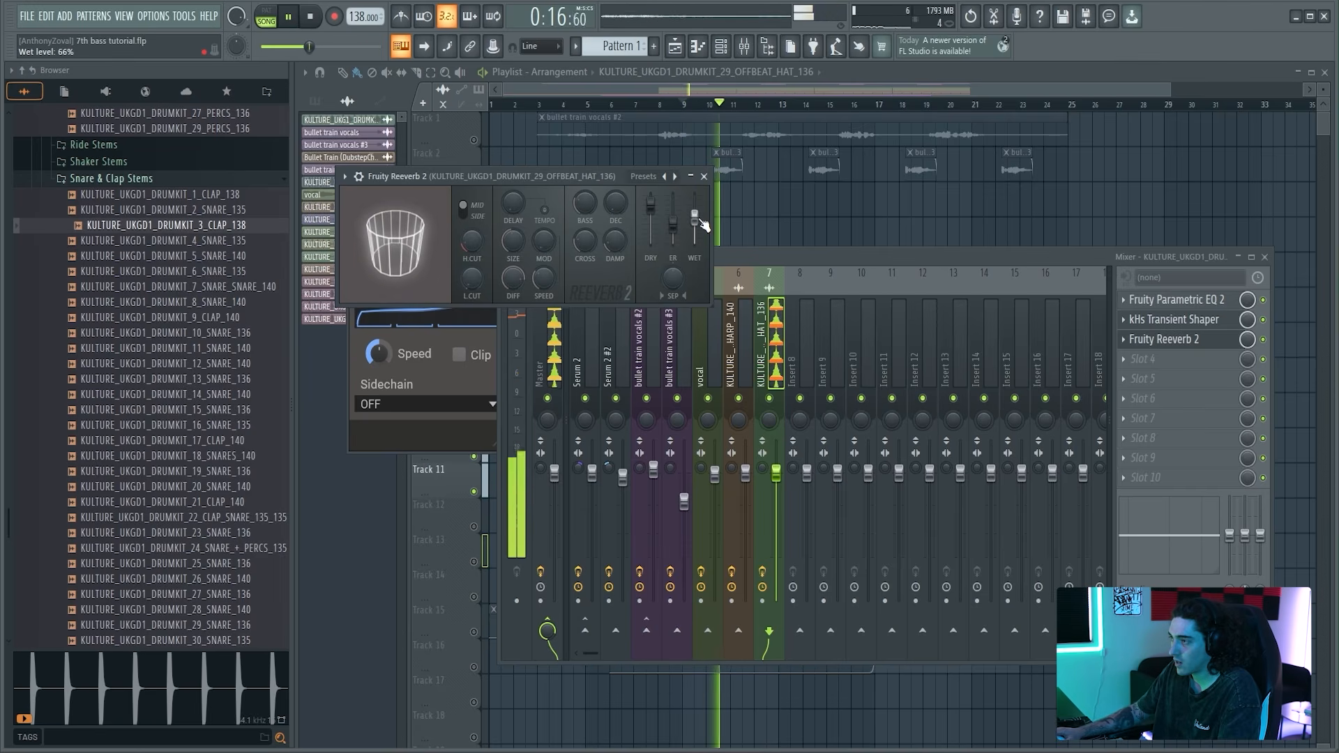
pyautogui.moveTo(422, 253)
pyautogui.mouseDown()
pyautogui.moveTo(446, 254)
pyautogui.moveTo(431, 258)
pyautogui.mouseUp()
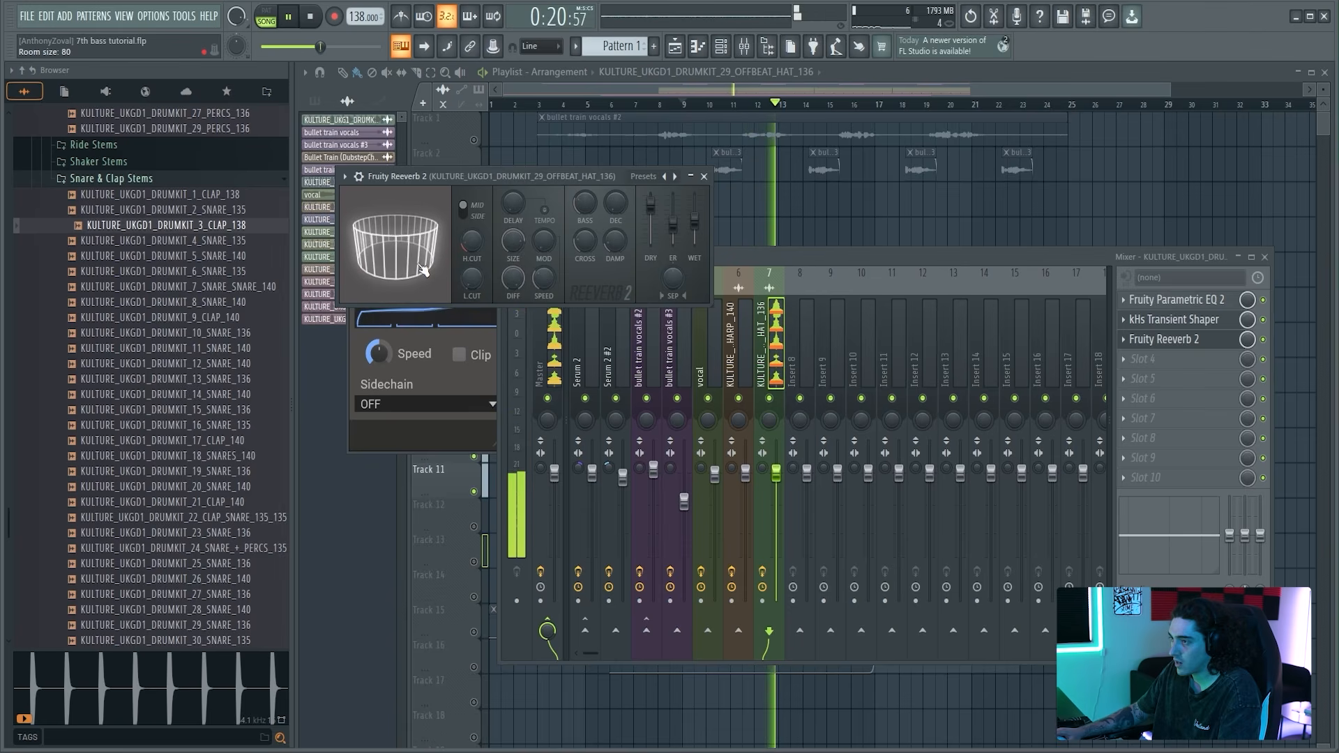
pyautogui.press('space')
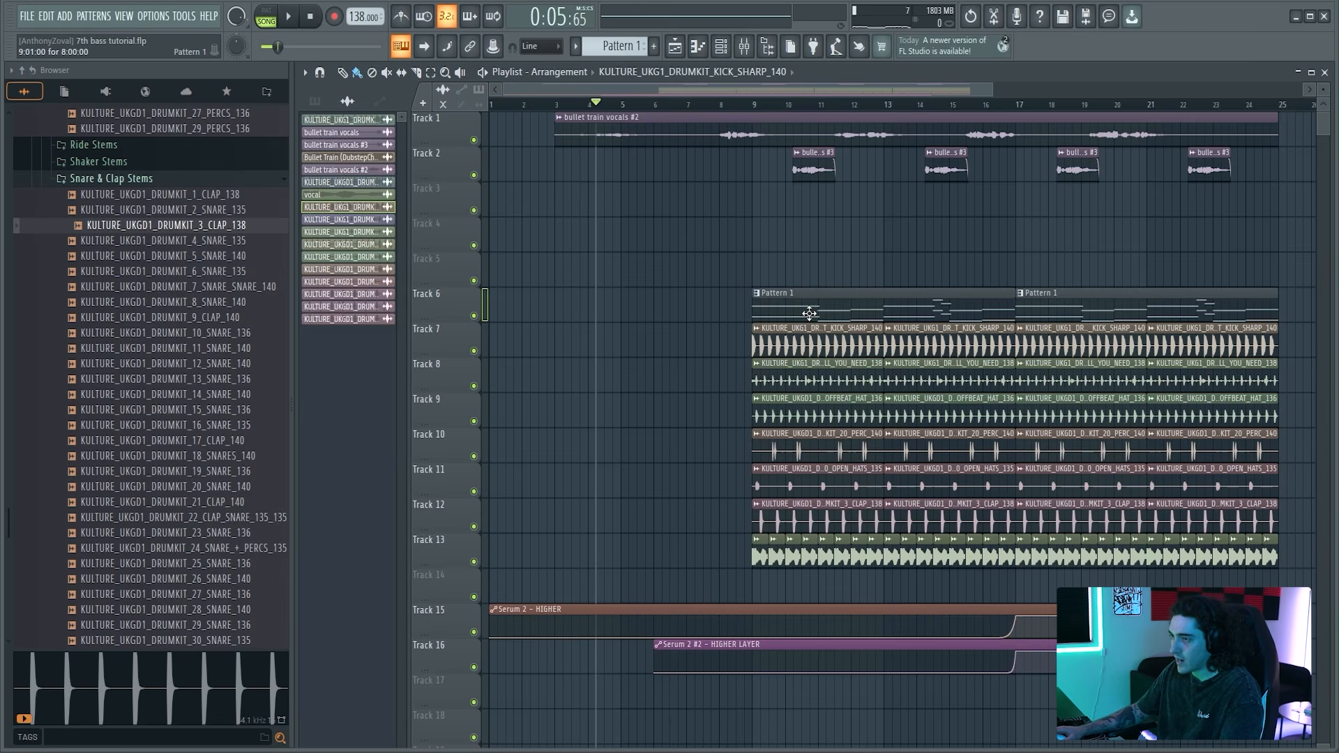
# Step: Place a Pattern 1 clip on Track 5 spanning bars 5 to 9 ahead of the drop and audition it
pyautogui.click(802, 303)
pyautogui.scroll(-2, 741, 93)
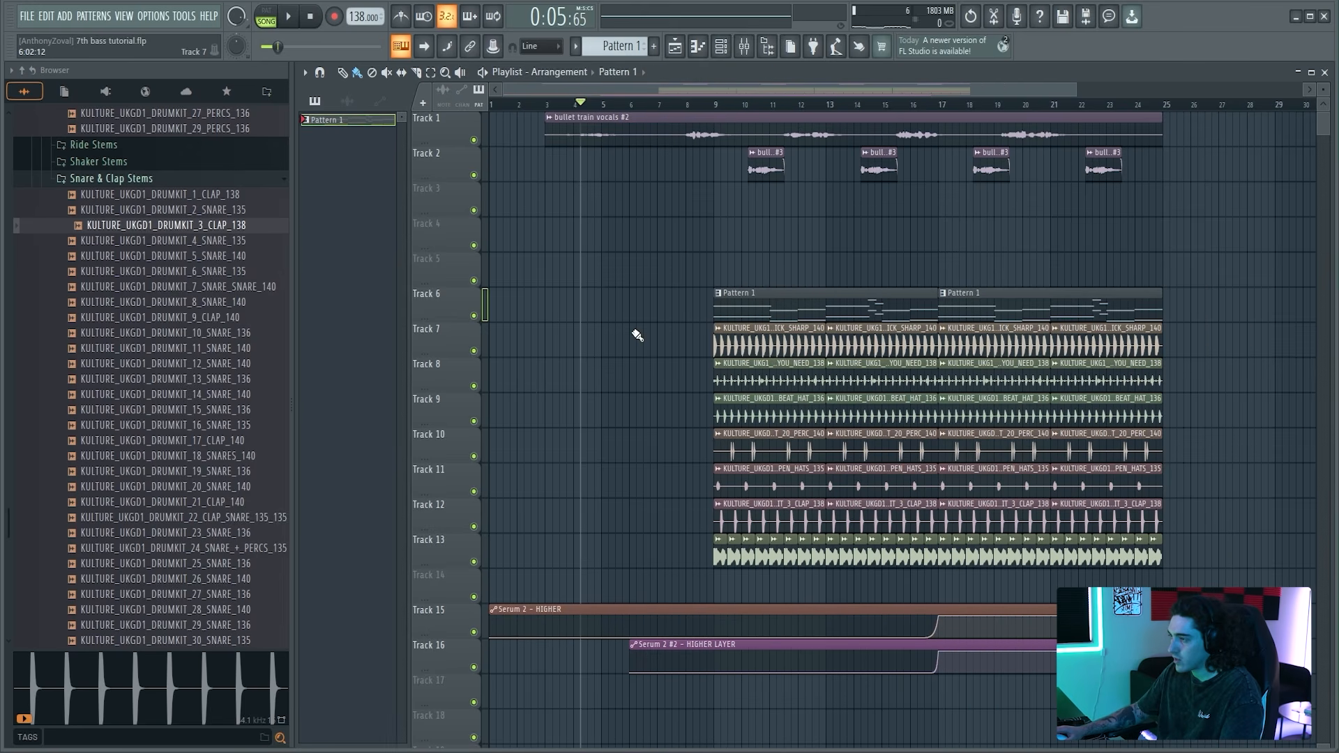
pyautogui.moveTo(696, 276); pyautogui.dragTo(463, 275)
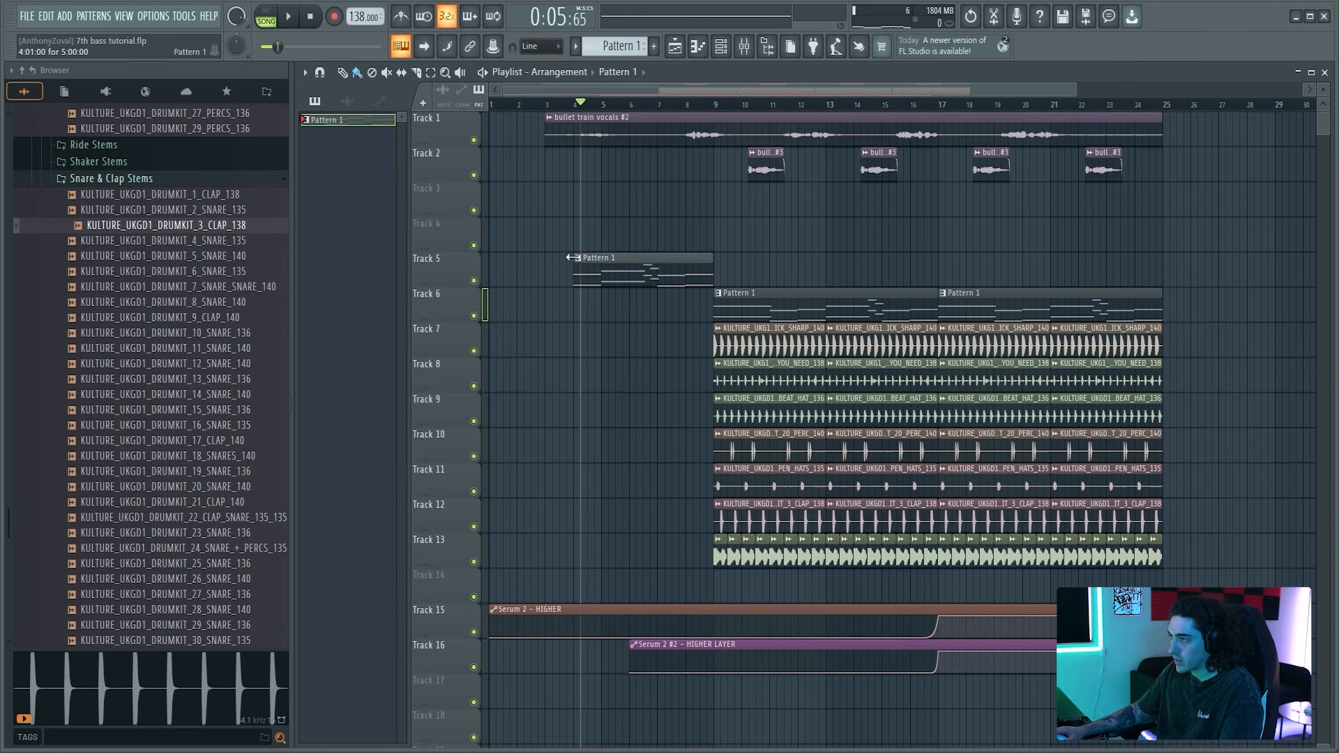
pyautogui.press('space')
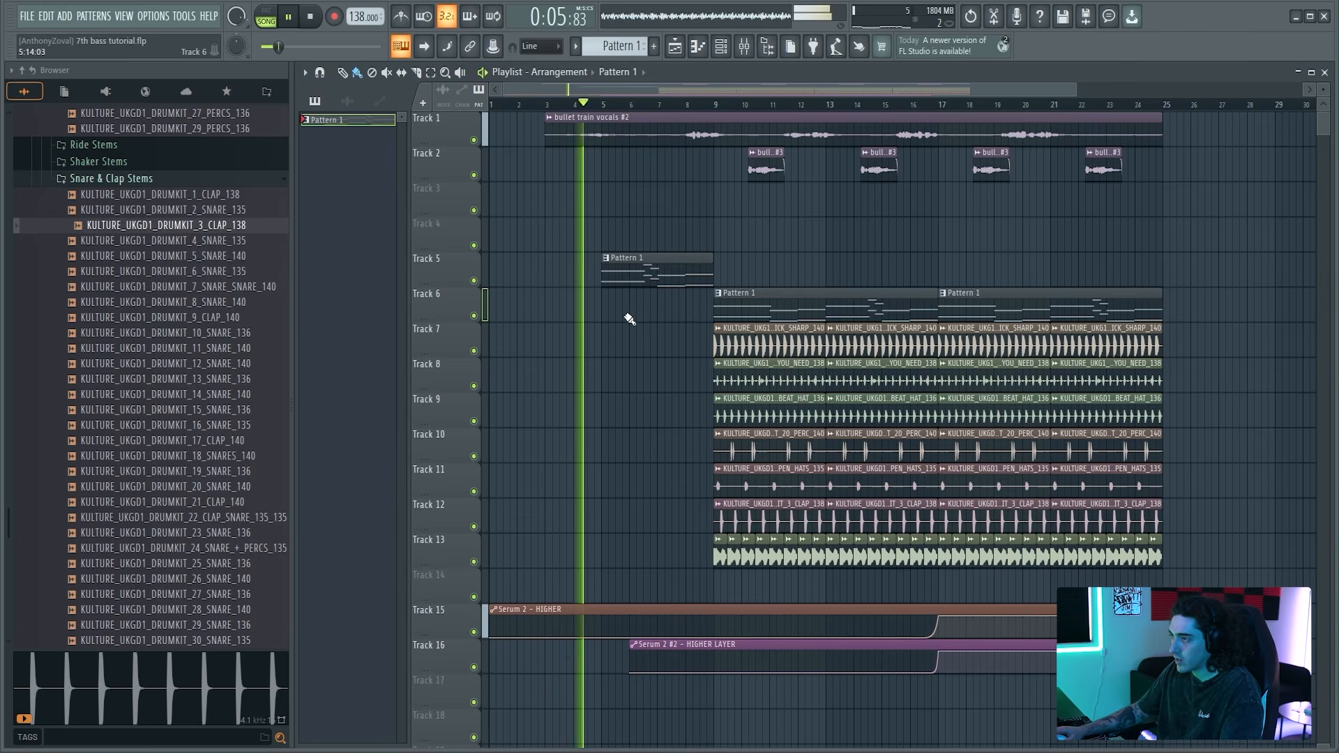
# Step: Open Pattern 1's notes and solo the Serum 2 and Serum 2 #2 inserts in turn to compare their sound
pyautogui.doubleClick(640, 271)
pyautogui.press('F9')
pyautogui.click(595, 364)
pyautogui.rightClick(594, 401)
pyautogui.rightClick(595, 400)
pyautogui.rightClick(625, 401)
pyautogui.rightClick(625, 401)
pyautogui.press('space')
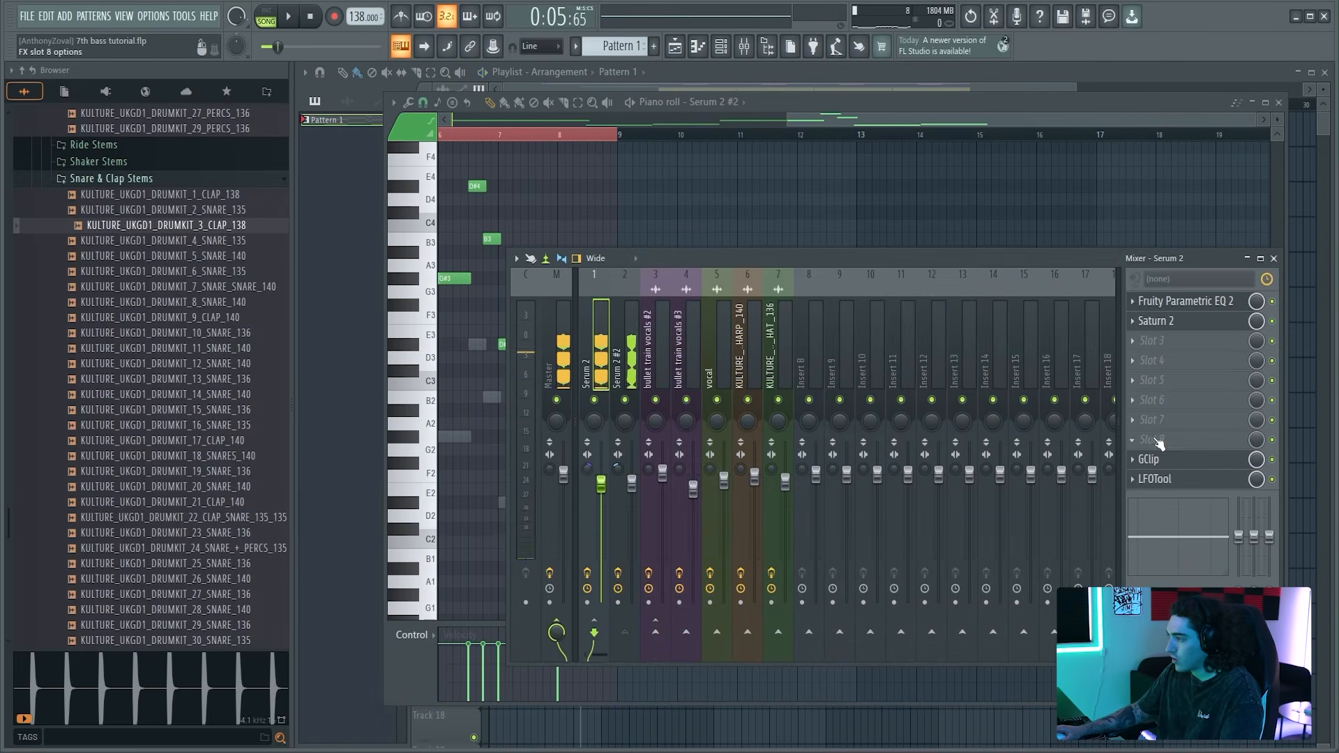
# Step: Load DJMFilter into slot 8 of the Serum 2 insert and sweep its low-pass knob to 129 Hz during playback
pyautogui.click(1158, 441)
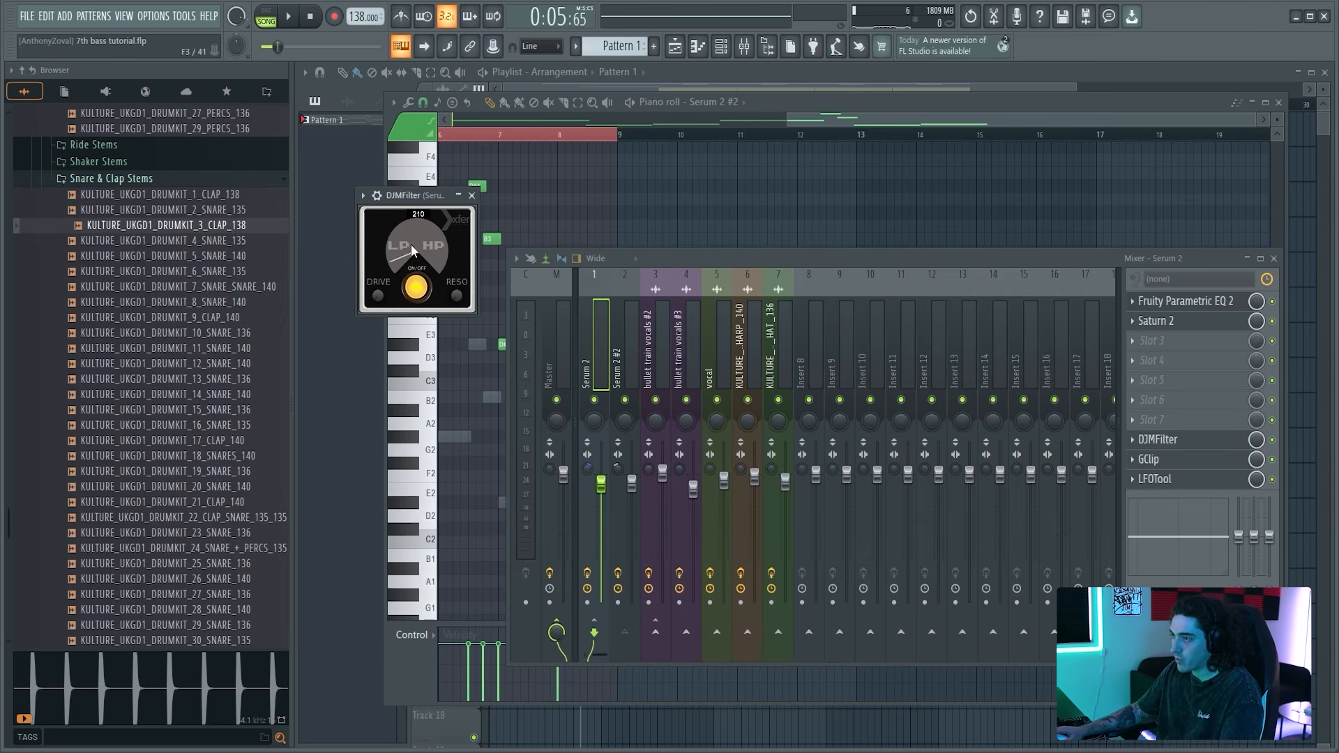
pyautogui.press('space')
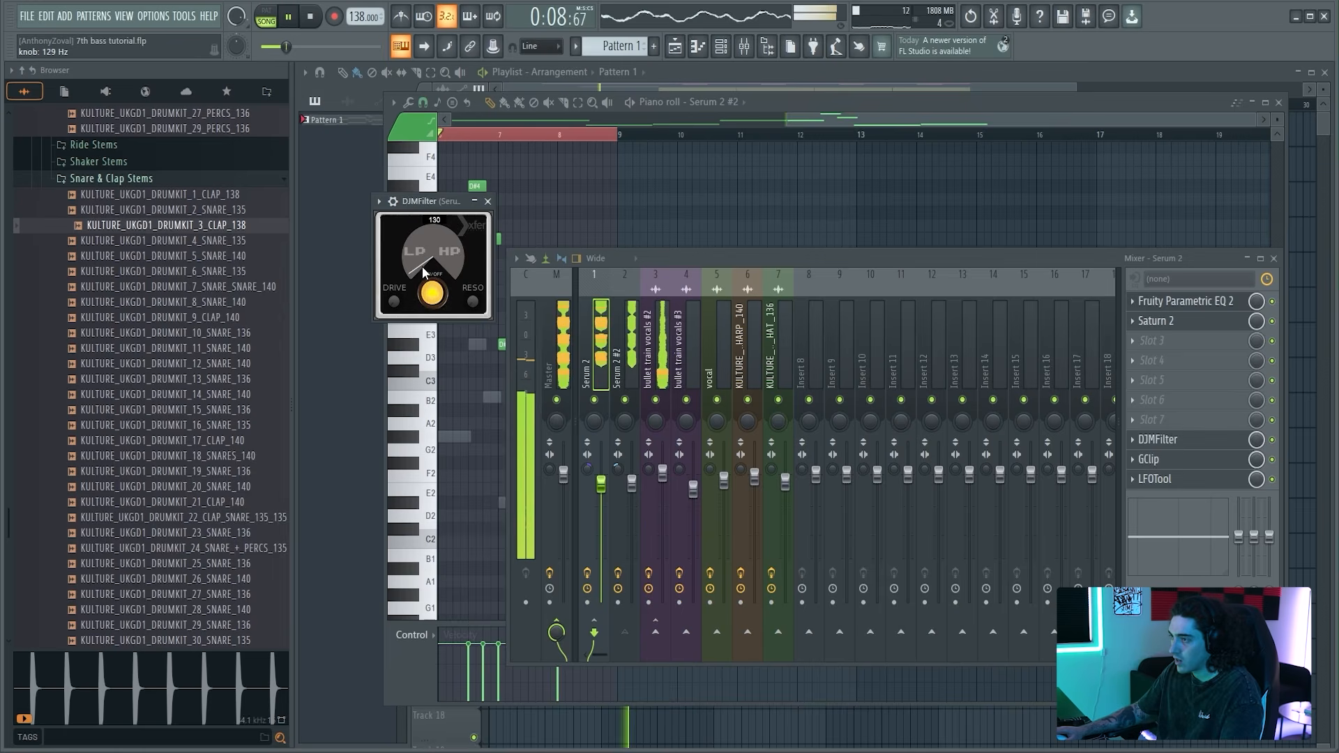
# Step: Create a DJMFilter knob automation clip rising to 63% at bar 8, and fill Track 5 with Pattern 1 from bar 1 to bar 8
pyautogui.press('F5')
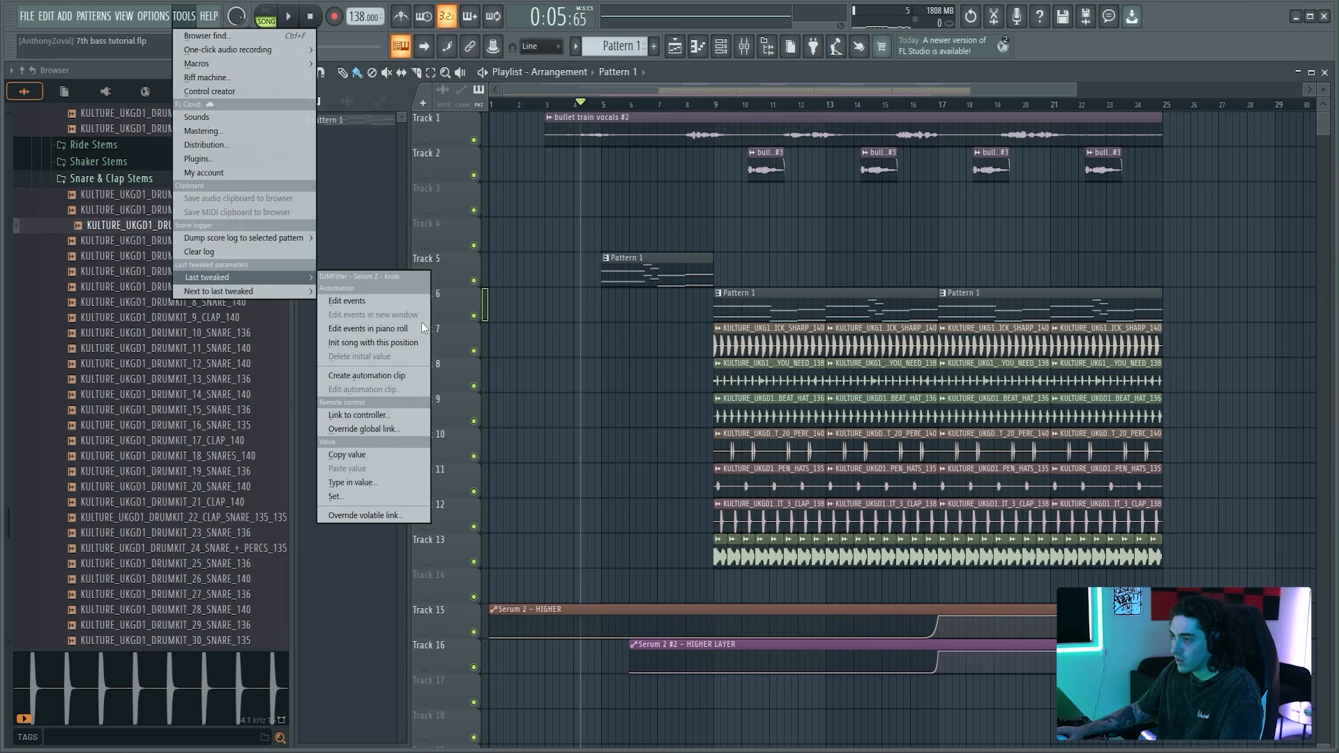
pyautogui.click(367, 375)
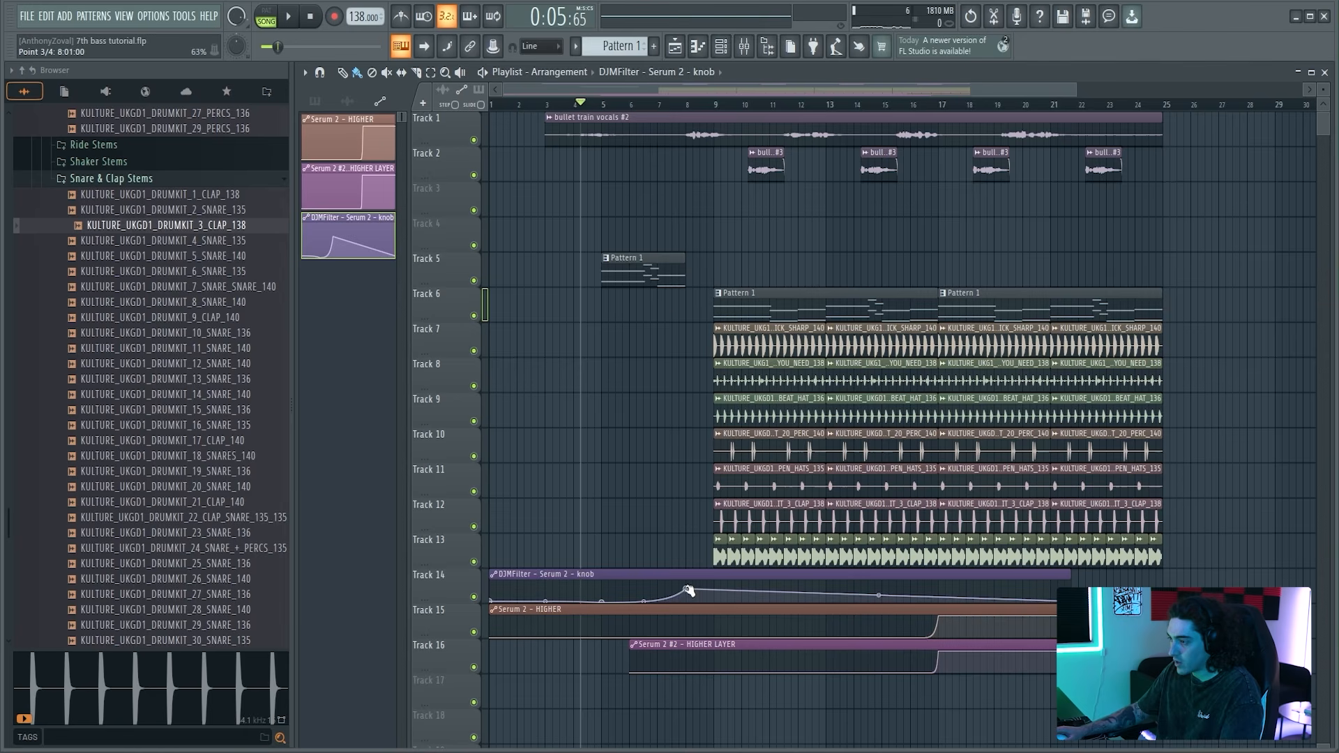
pyautogui.press('space')
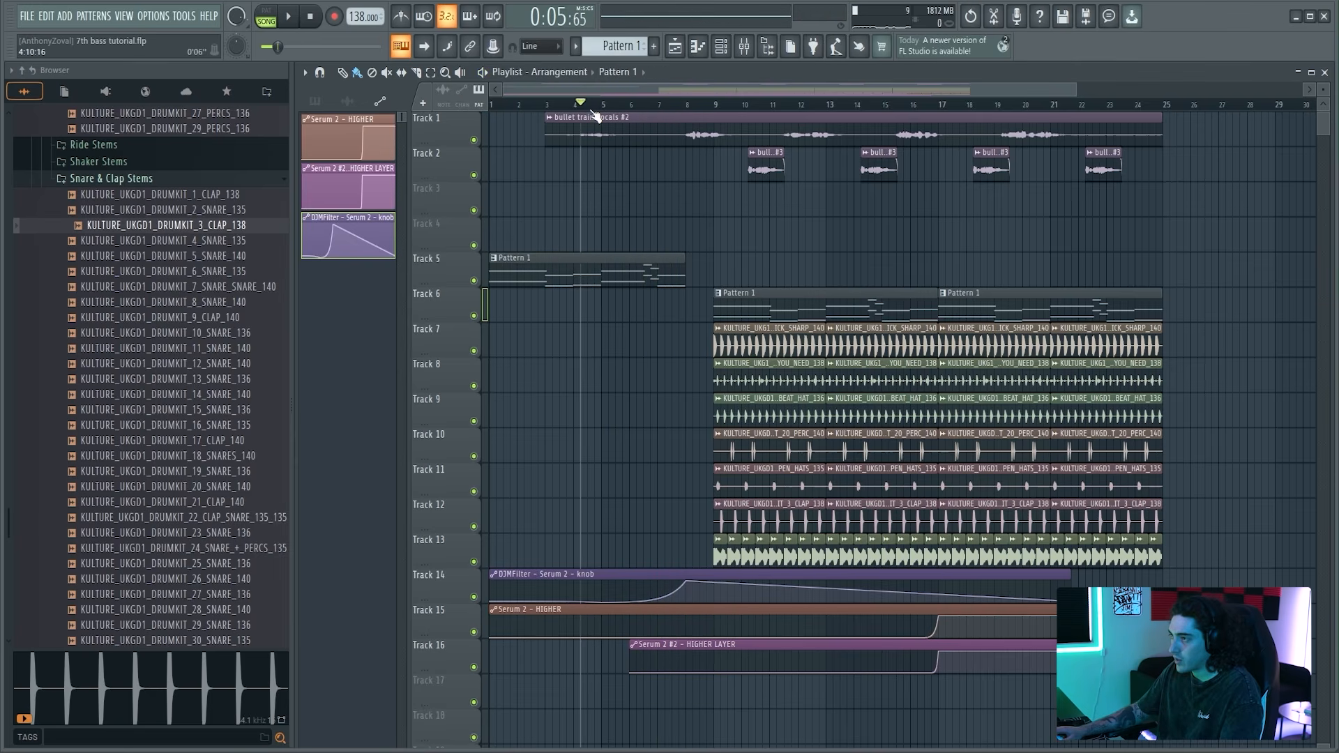
pyautogui.press('space')
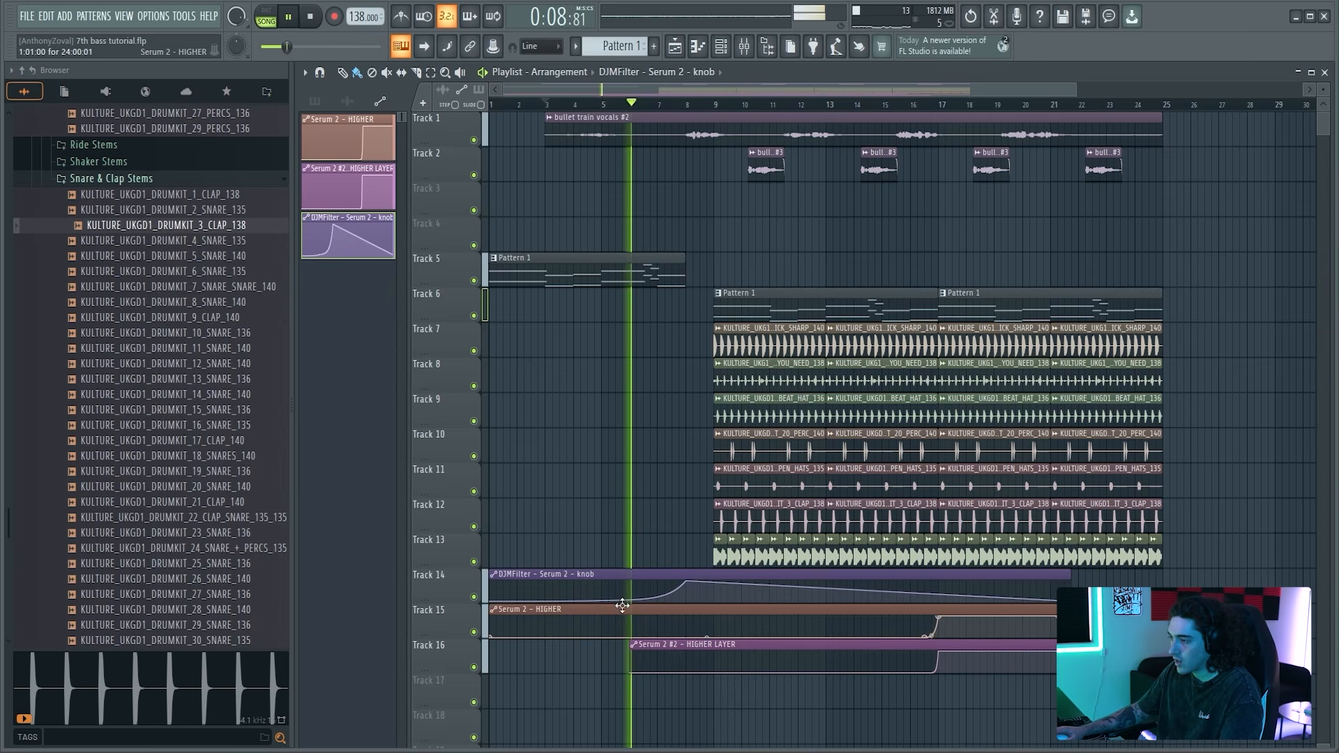
pyautogui.press('space')
# Step: Reshape the DJMFilter automation with an extra point at bar 7 and an immediate drop at bar 8, auditioning the build-up
pyautogui.rightClick(657, 597)
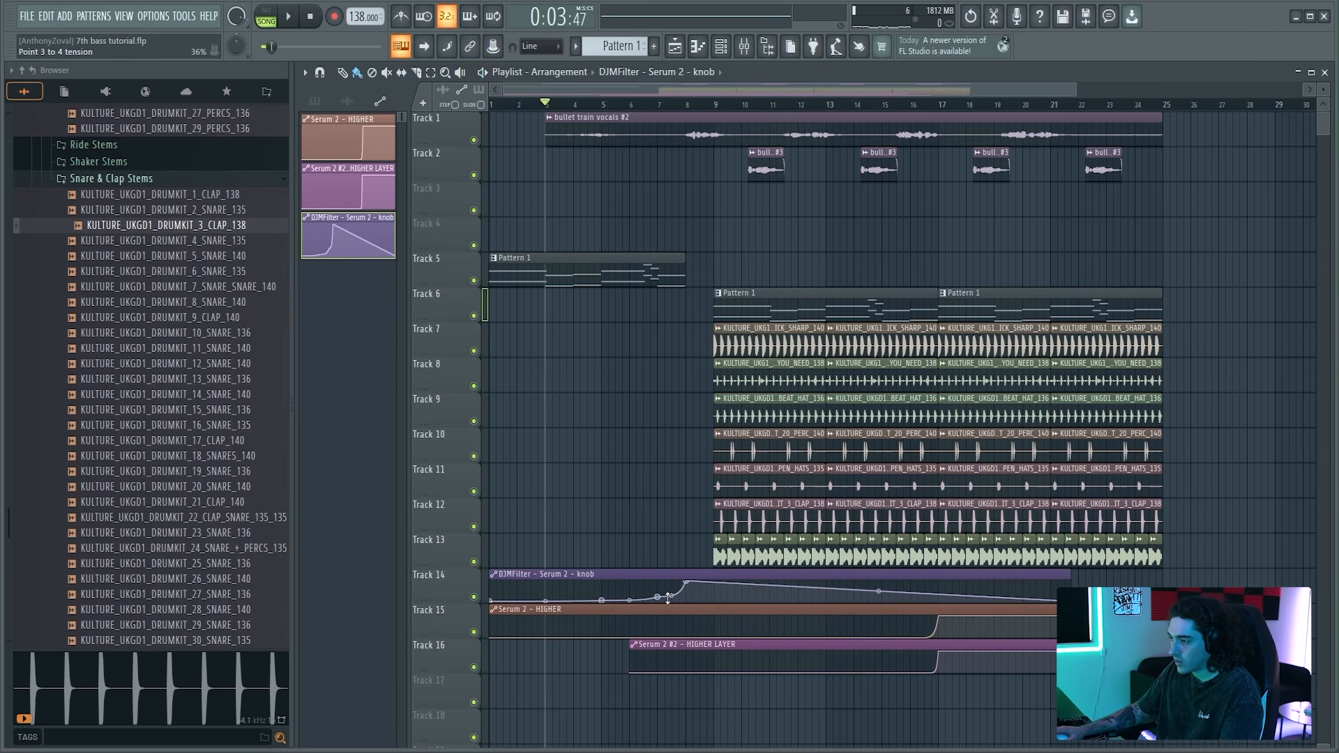
pyautogui.click(634, 106)
pyautogui.press('space')
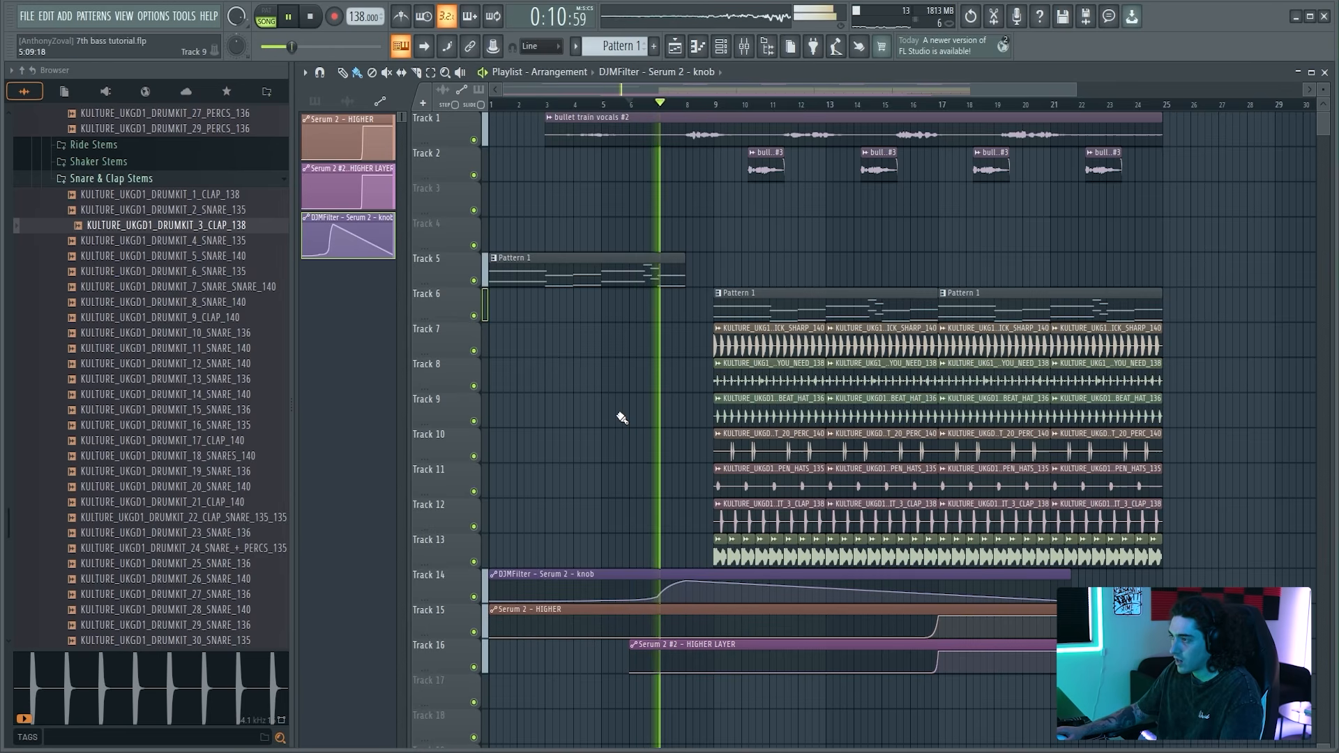
pyautogui.press('space')
pyautogui.moveTo(671, 585); pyautogui.dragTo(672, 587)
pyautogui.press('space')
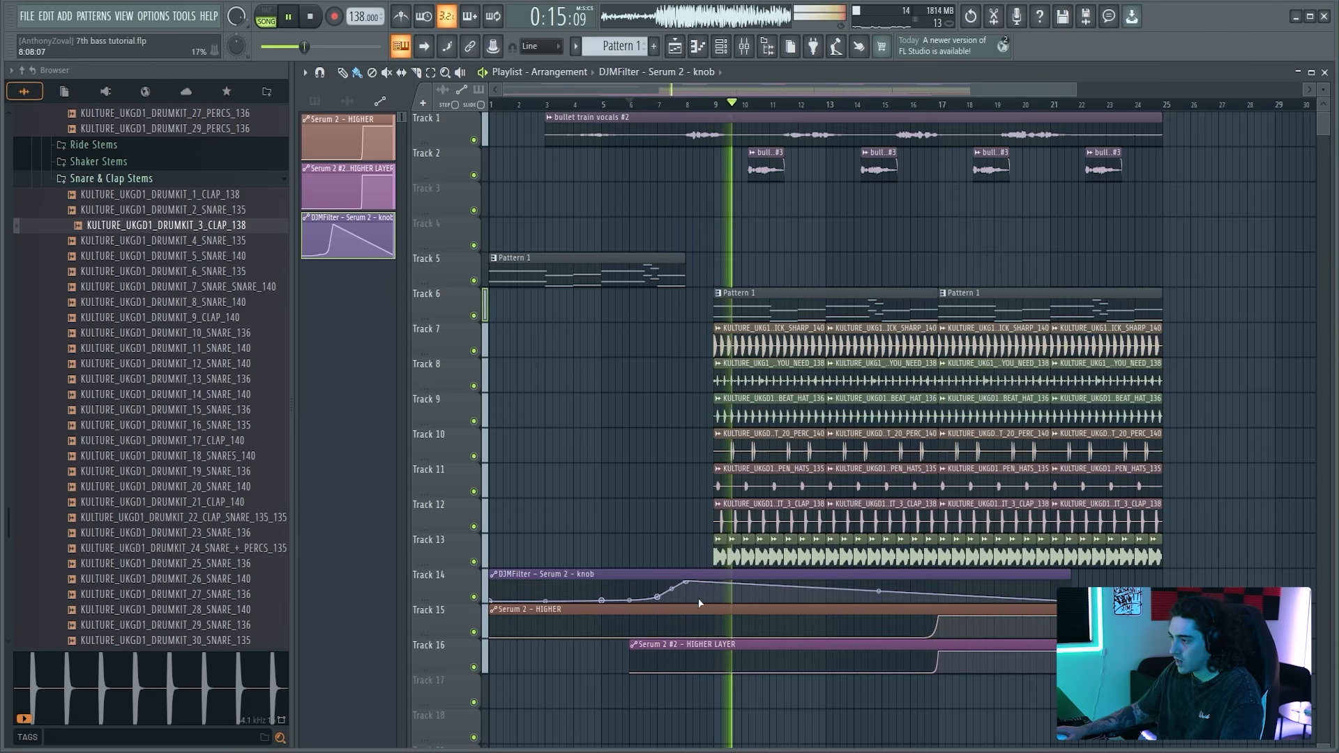
pyautogui.press('space')
# Step: Set Serum 2 #2's PUMP macro to 100 and create an automation clip for it
pyautogui.click(744, 45)
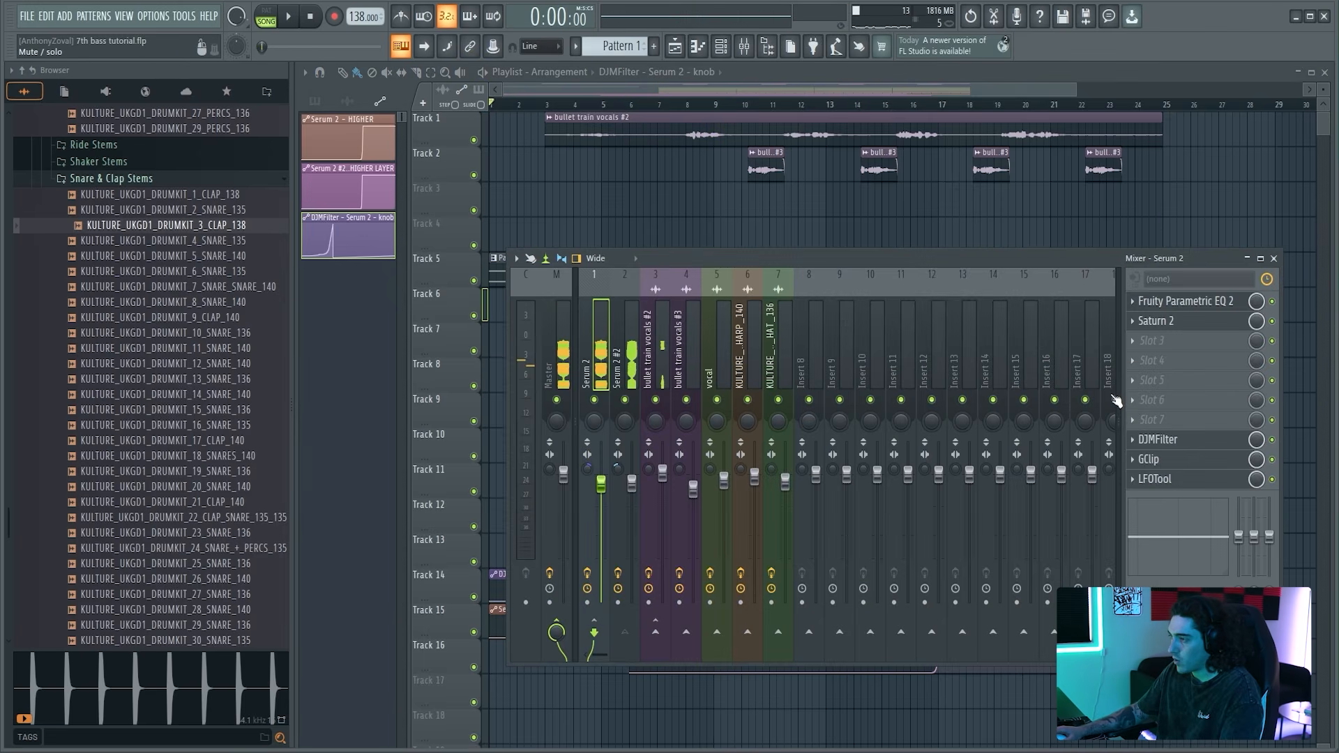
pyautogui.click(744, 45)
pyautogui.click(721, 45)
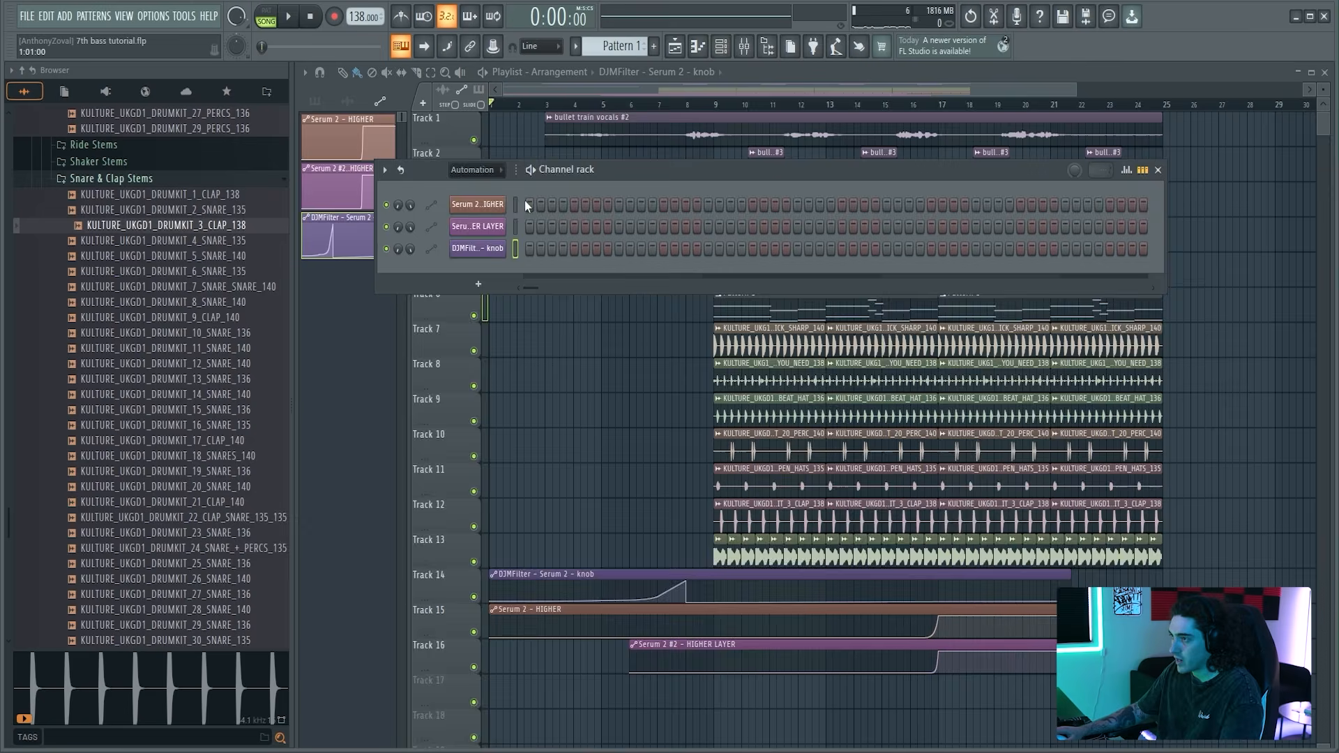
pyautogui.click(488, 205)
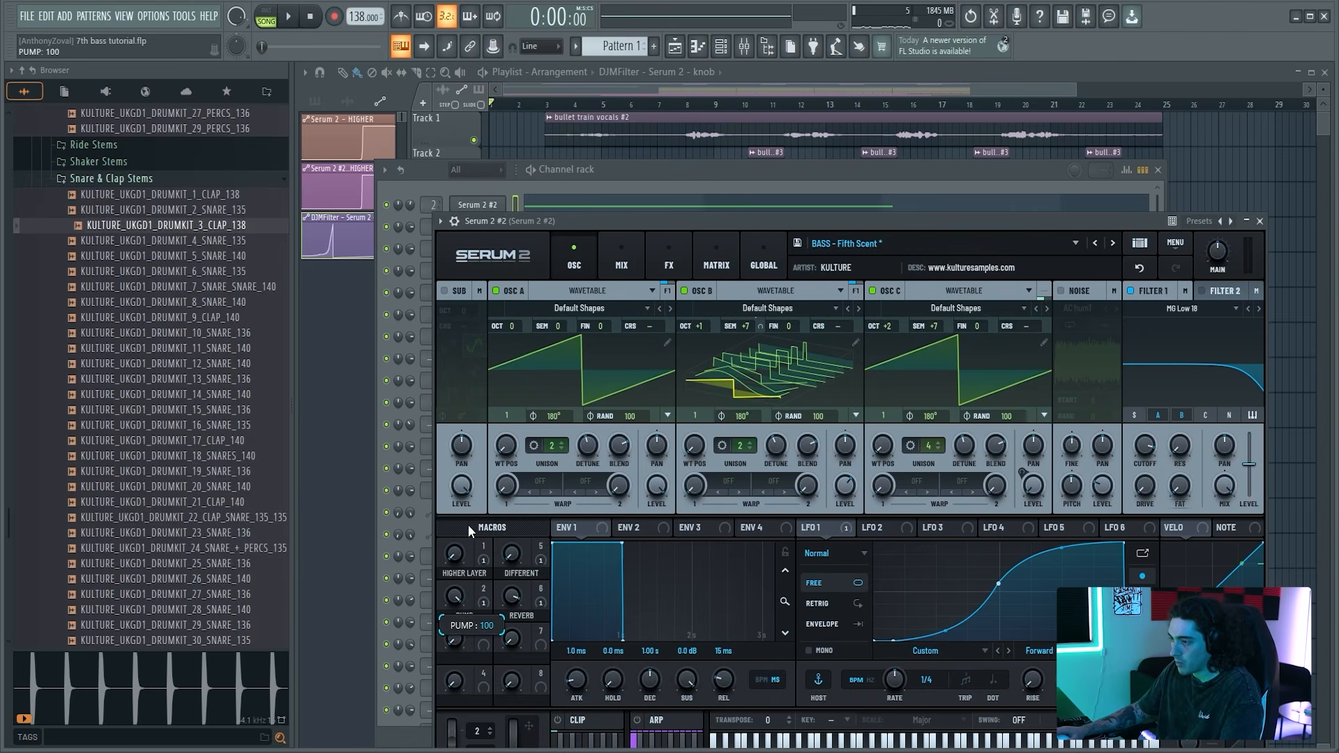
pyautogui.click(481, 227)
pyautogui.click(184, 16)
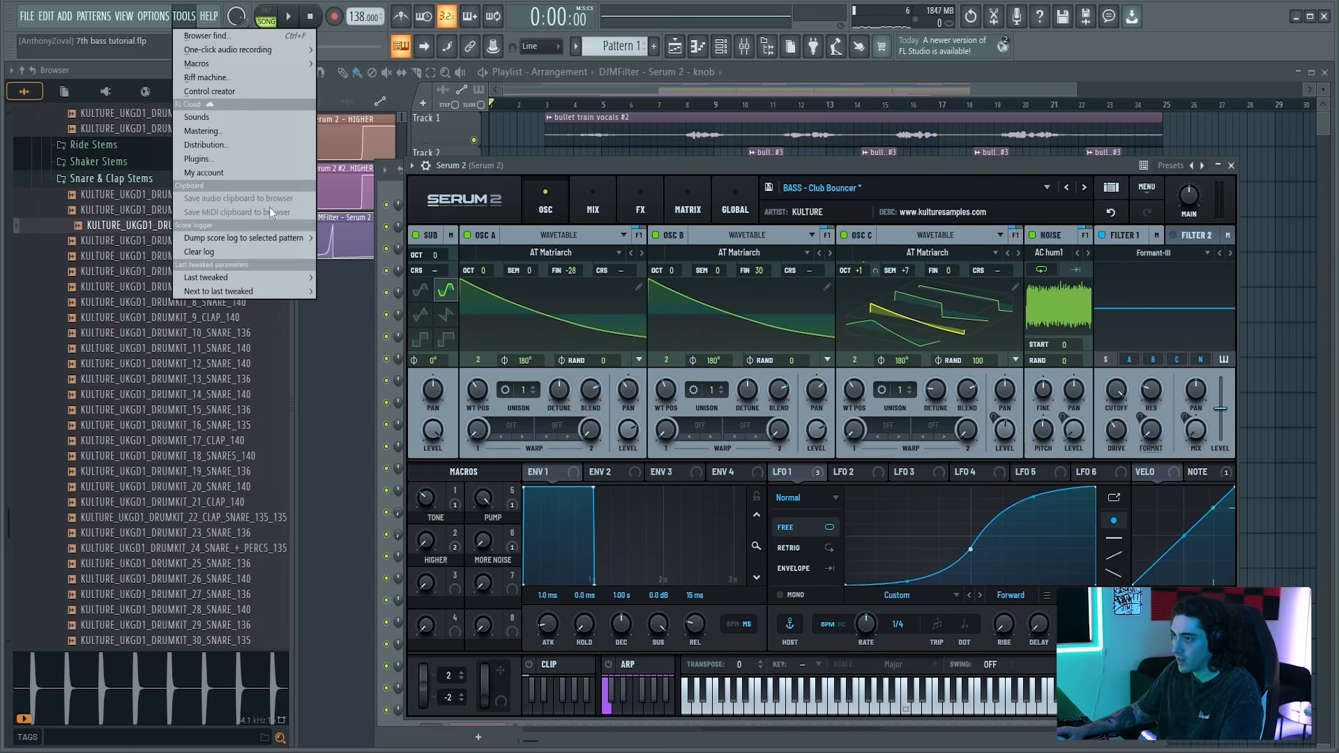
pyautogui.moveTo(249, 277)
pyautogui.click(370, 378)
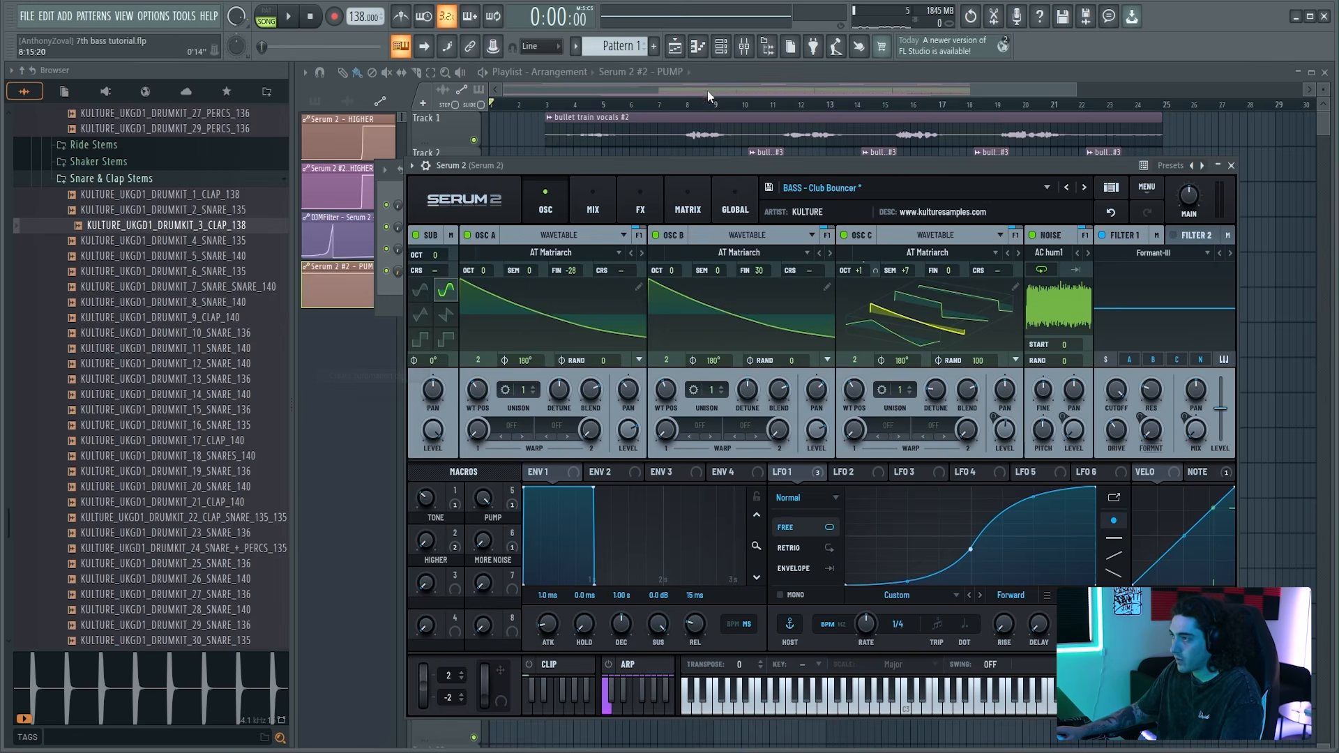
# Step: Make the Serum 2 #2 PUMP automation jump up at bar 8, and create a matching Serum 2 PUMP automation clip on Track 18
pyautogui.scroll(1, 677, 256)
pyautogui.moveTo(622, 188); pyautogui.dragTo(584, 627)
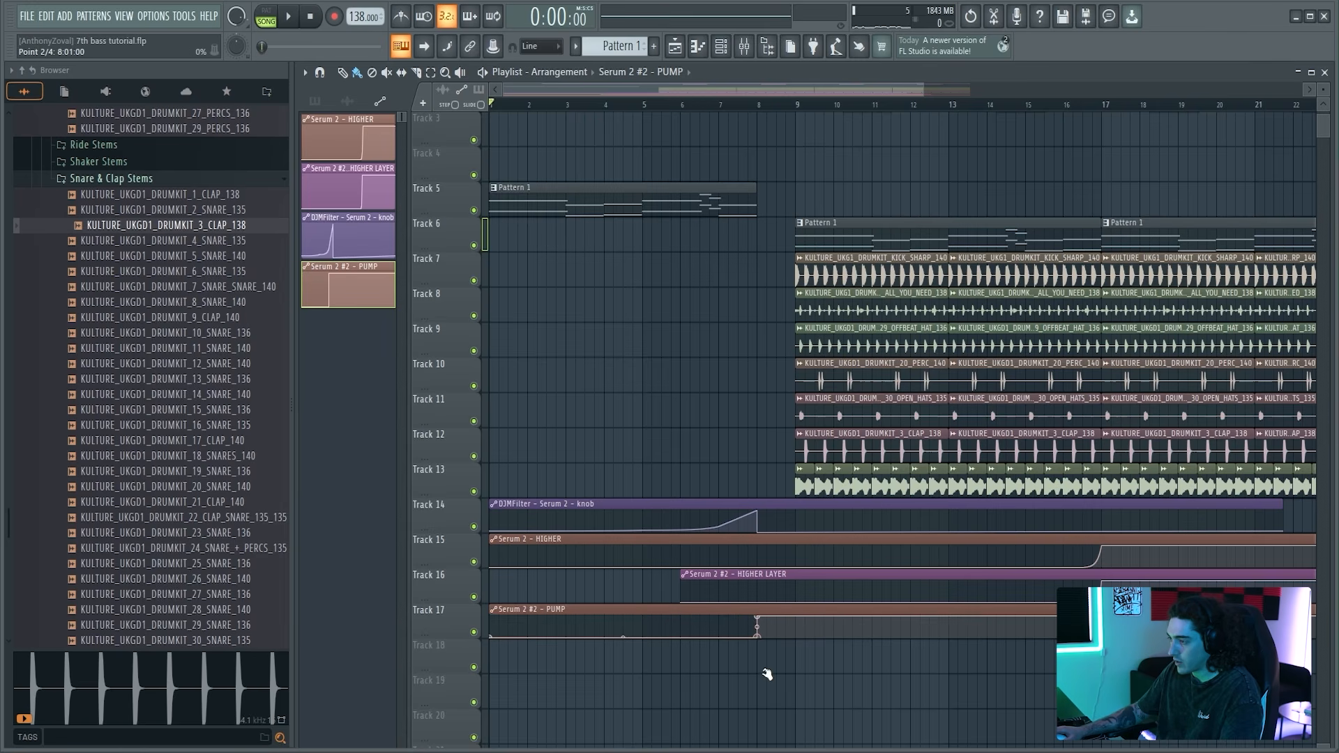
pyautogui.press('F6')
pyautogui.click(489, 226)
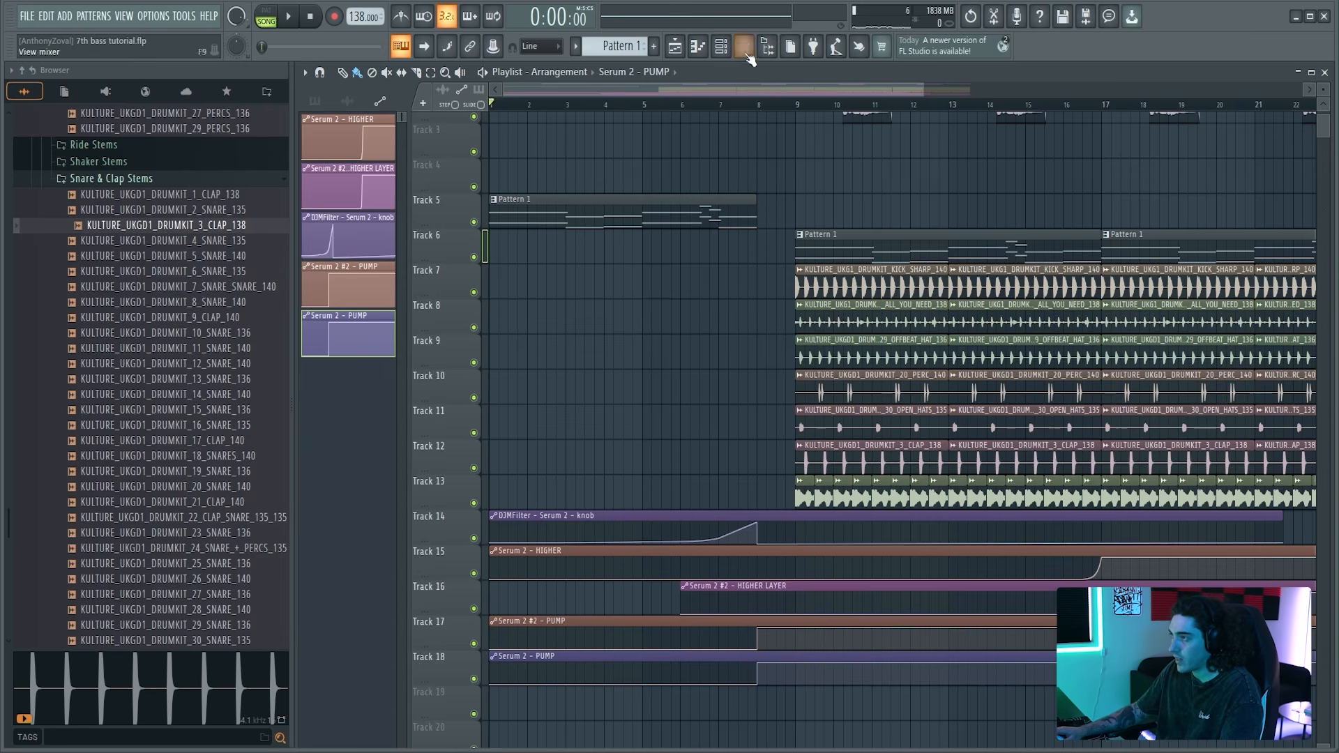
# Step: Create an automation clip for the LFOTool mix level on the Serum 2 insert, jumping up at bar 8 on Track 19
pyautogui.click(746, 53)
pyautogui.rightClick(1256, 480)
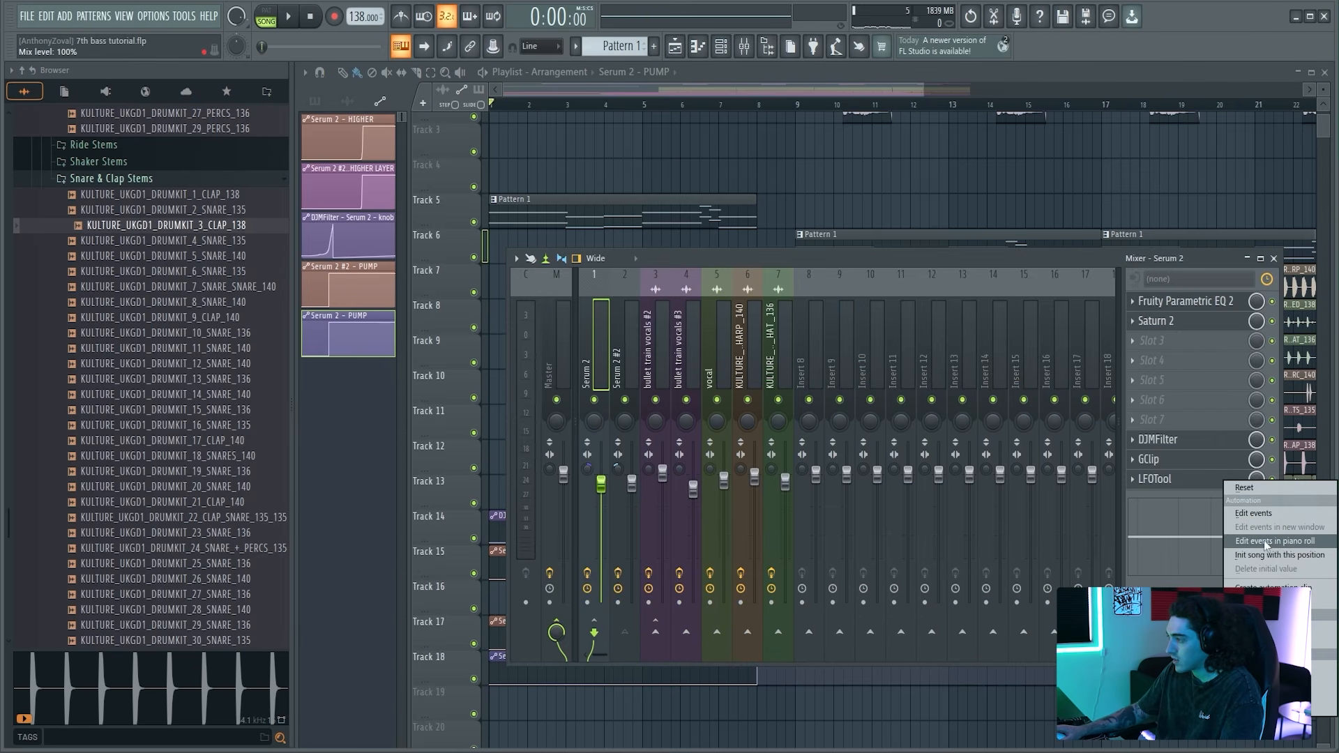
pyautogui.click(1277, 588)
pyautogui.click(662, 72)
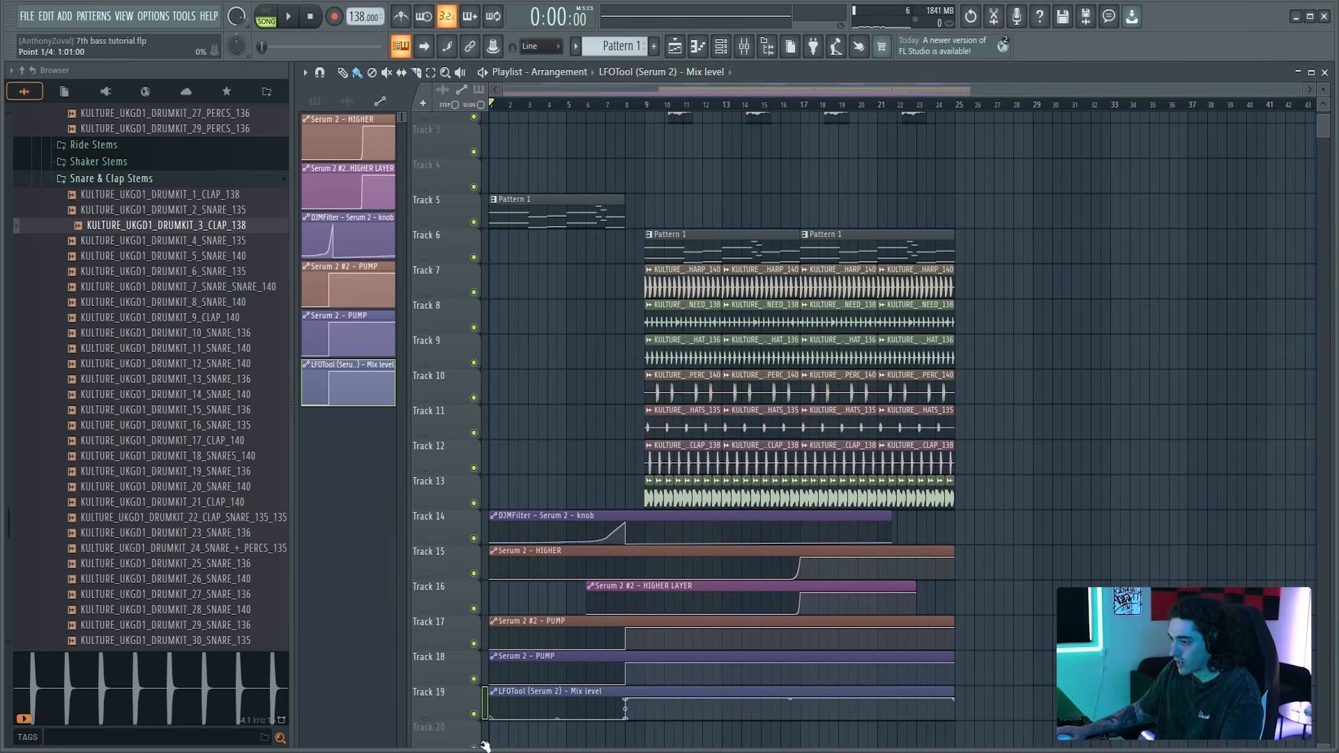
# Step: Audition the intro from bar 1, and fill Track 8 with the HATS_ALL_YOU_NEED_138 loop from bar 1 to bar 8
pyautogui.scroll(3, 614, 304)
pyautogui.moveTo(528, 104); pyautogui.dragTo(517, 105)
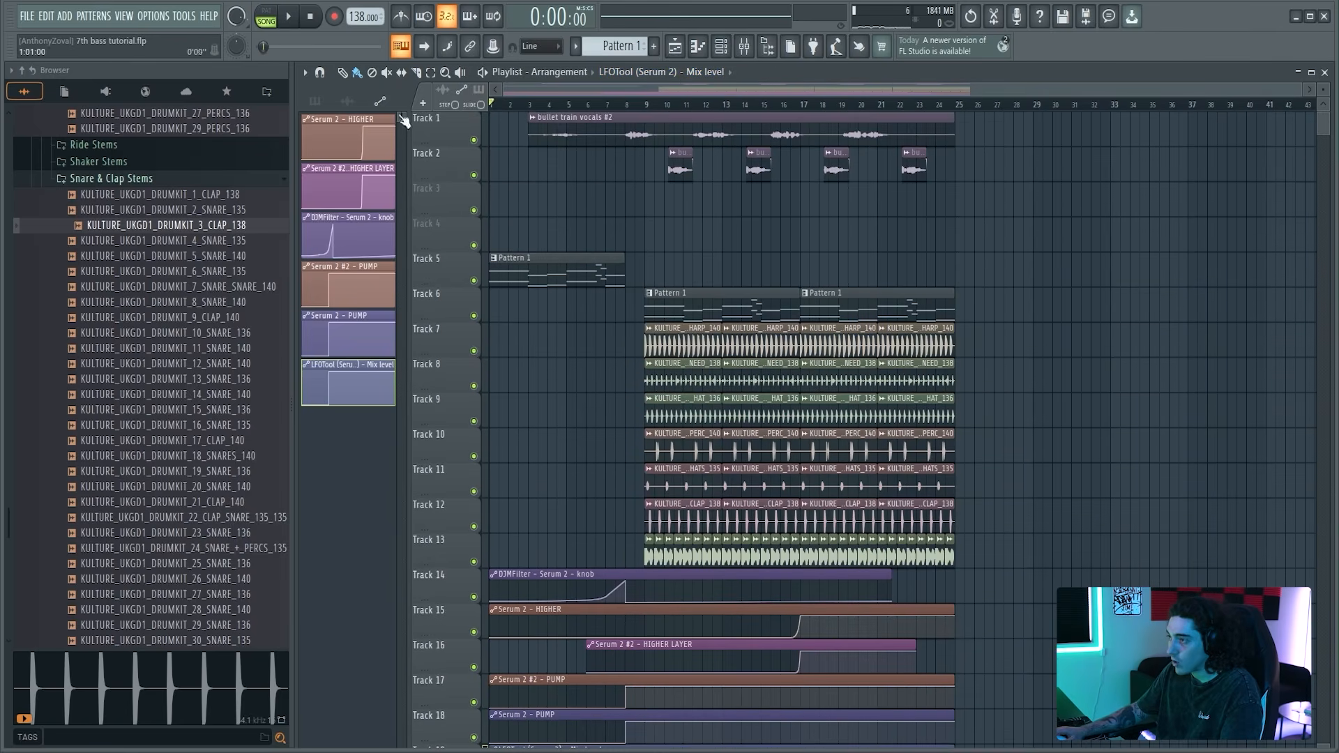
pyautogui.moveTo(517, 105); pyautogui.dragTo(491, 105)
pyautogui.press('space')
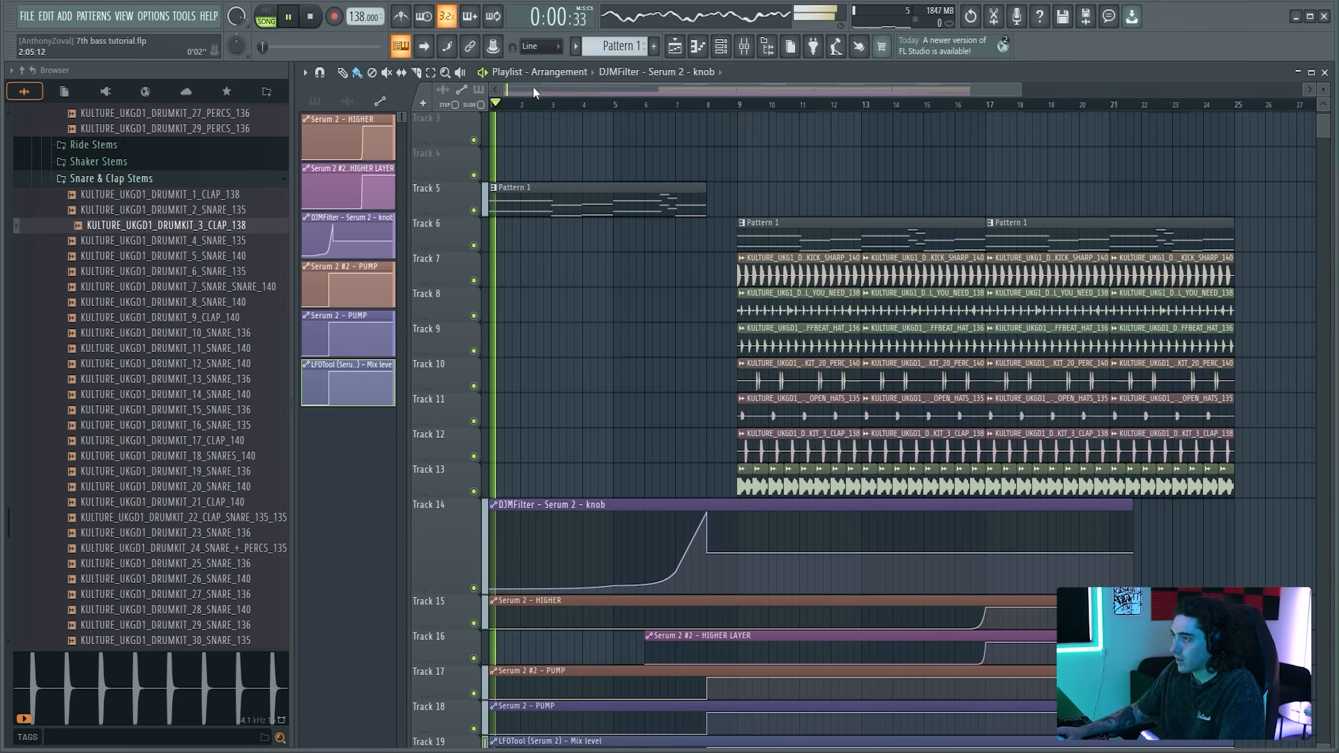
pyautogui.scroll(2, 533, 88)
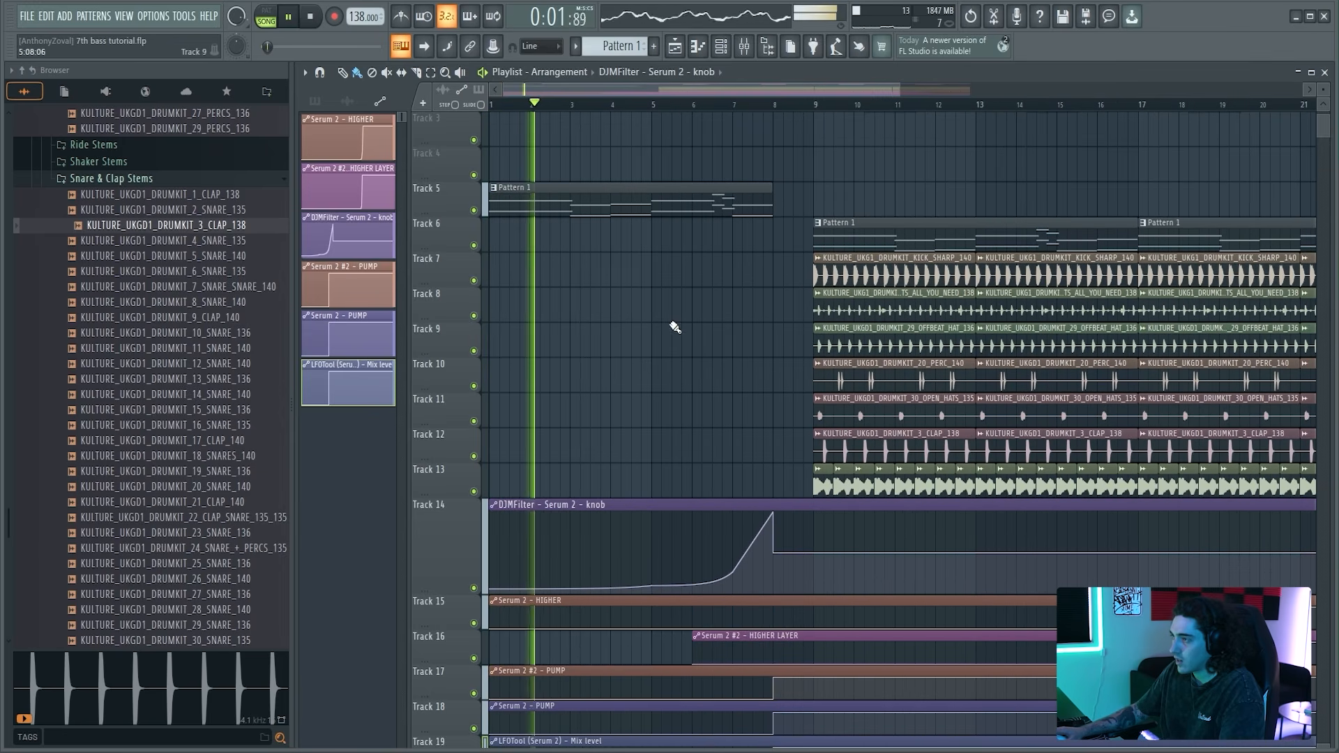
pyautogui.scroll(2, 690, 300)
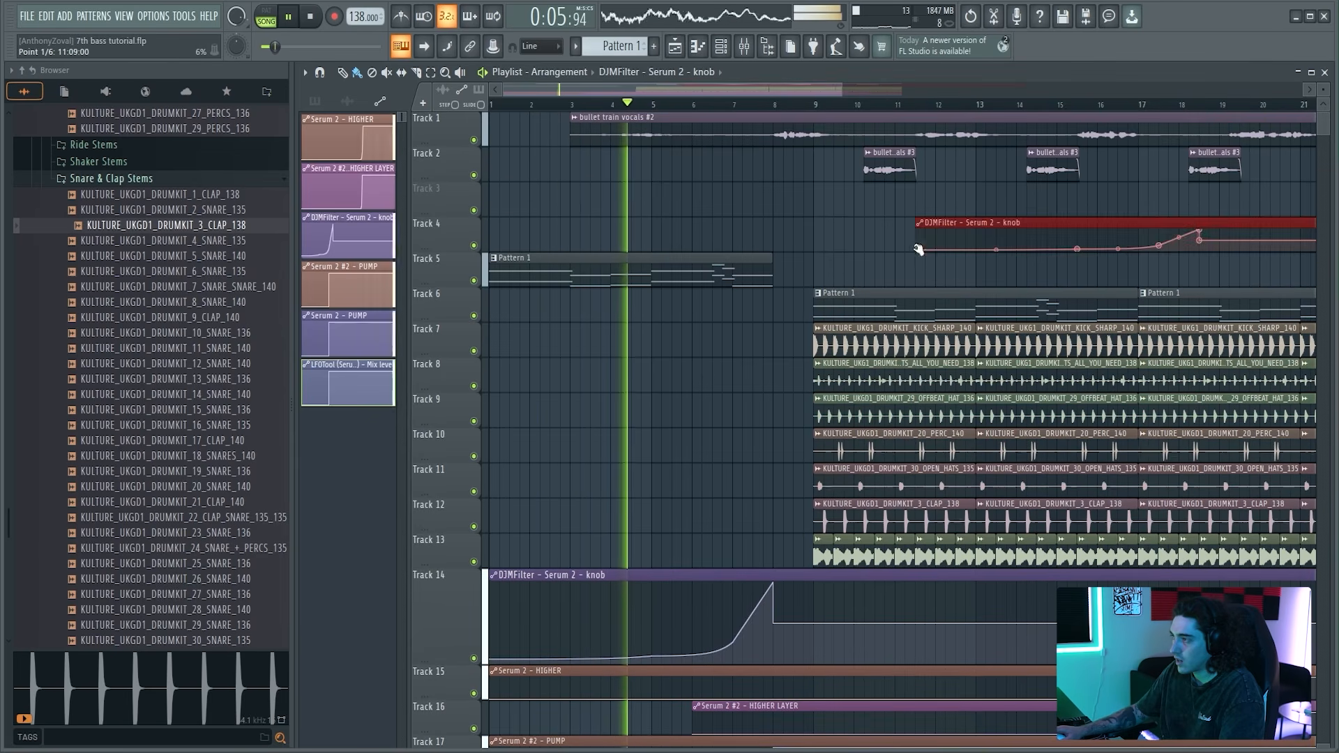
pyautogui.press('space')
pyautogui.moveTo(877, 381)
pyautogui.mouseDown()
pyautogui.moveTo(909, 232)
pyautogui.moveTo(383, 368)
pyautogui.mouseUp()
# Step: Delete the bar 7 point from the DJMFilter automation, bend the rise from bar 5 to bar 8 into a steep curve, and audition it
pyautogui.rightClick(734, 643)
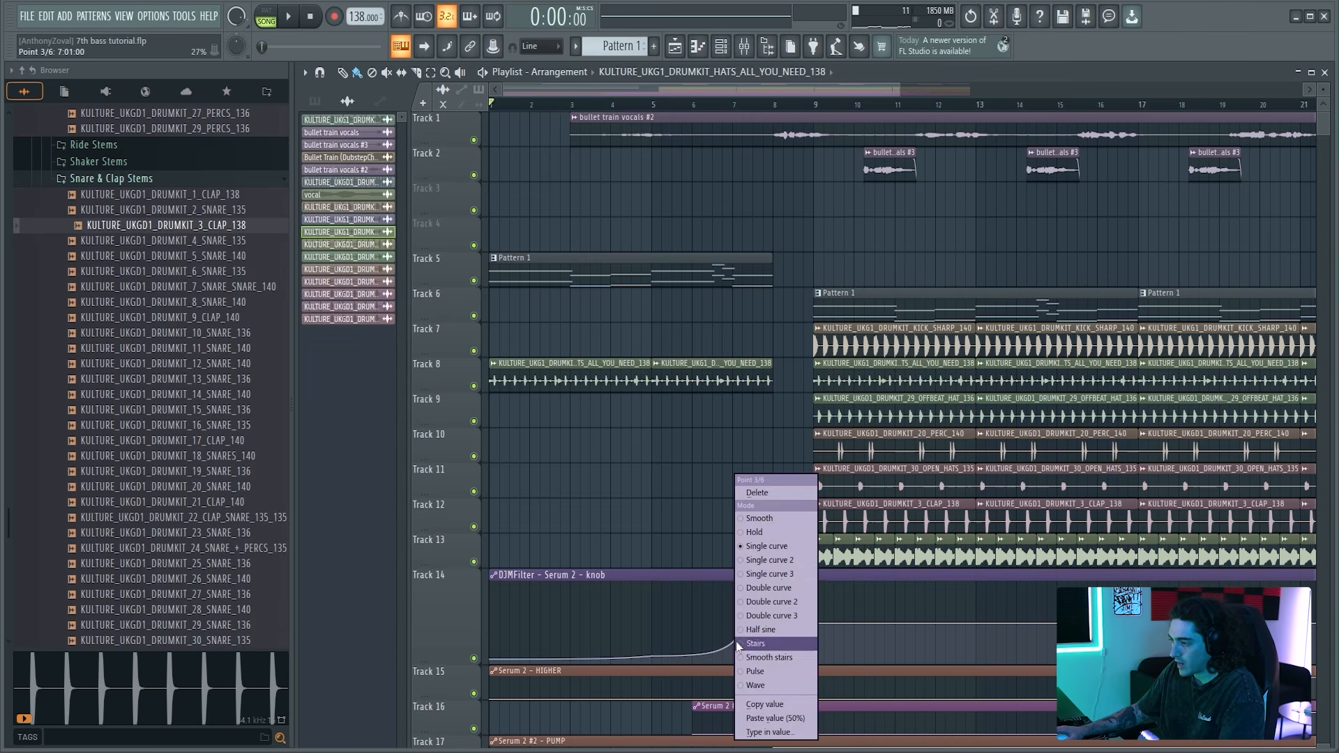
pyautogui.click(740, 644)
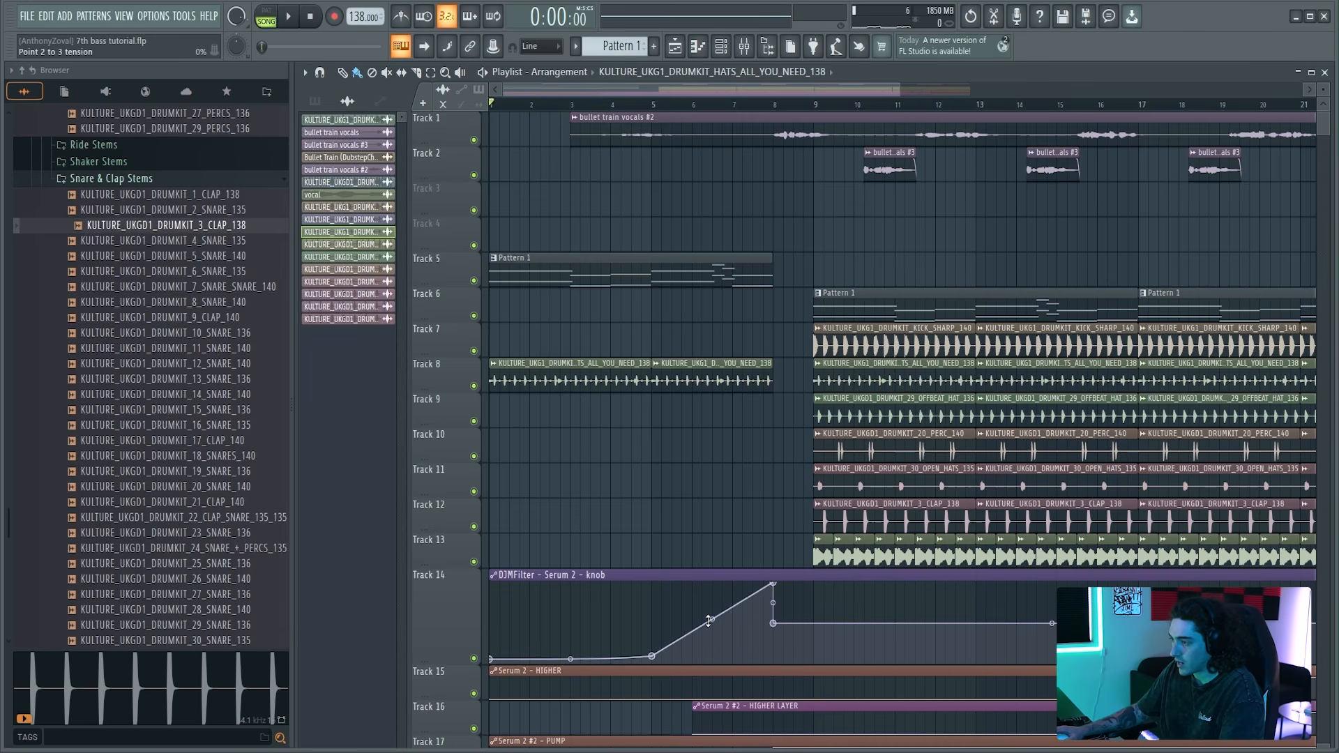
pyautogui.click(693, 105)
pyautogui.press('space')
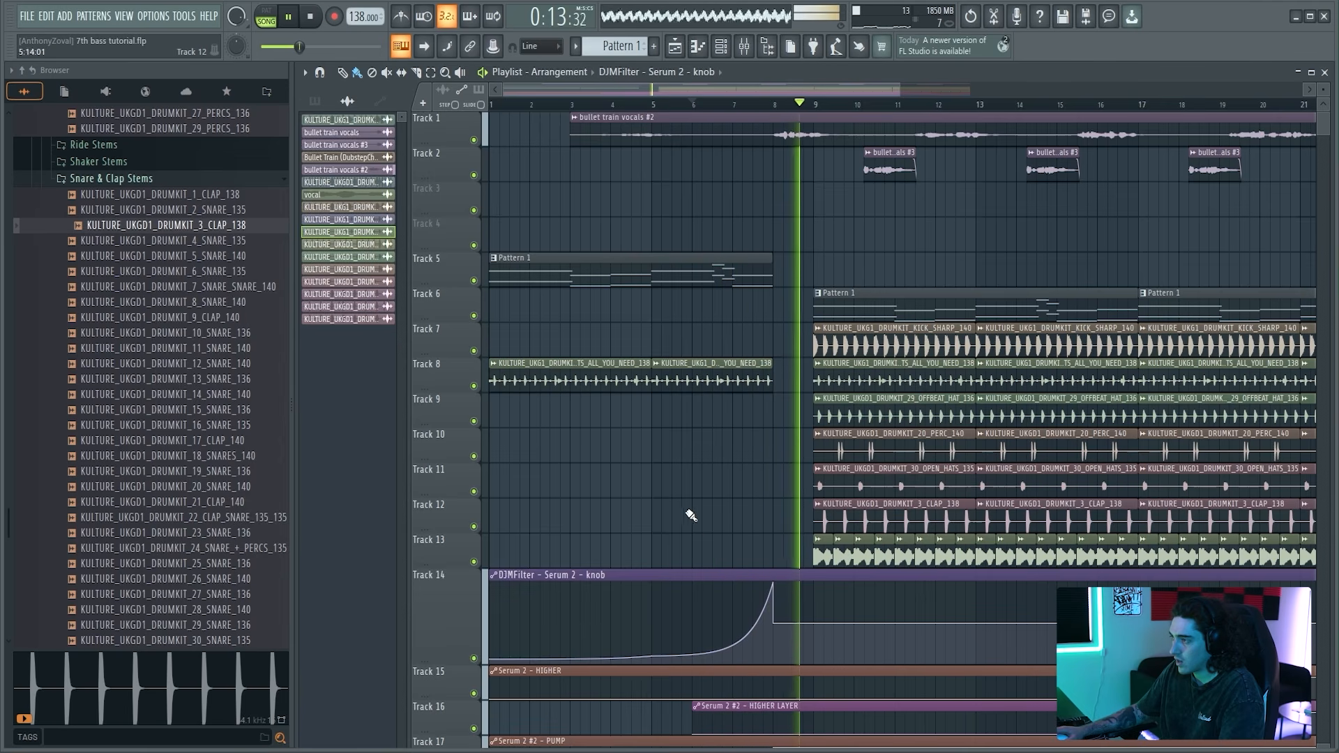
pyautogui.moveTo(900, 89); pyautogui.dragTo(1178, 89)
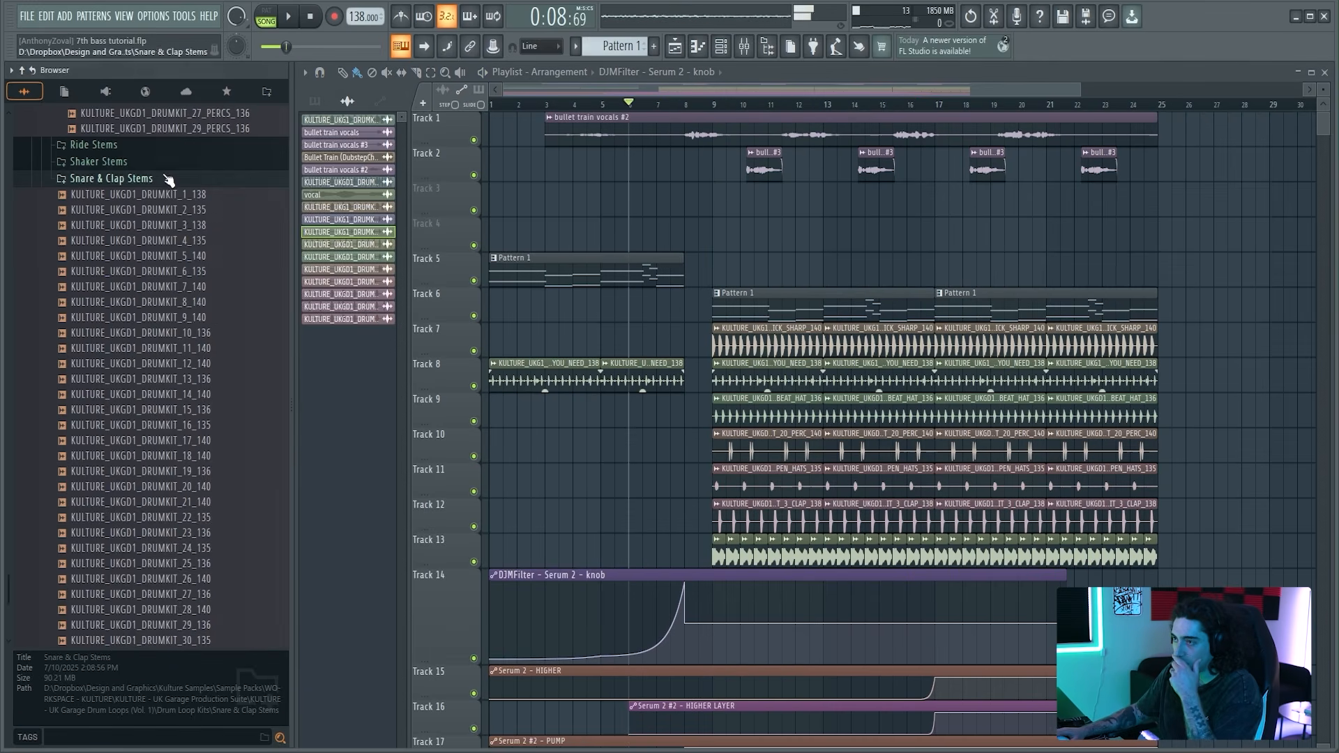
# Step: Open the KULTURE - UK Garage Buildups (Vol. 1) sample folder inside the UK Garage Production Suite
pyautogui.scroll(8, 196, 366)
pyautogui.scroll(15, 196, 367)
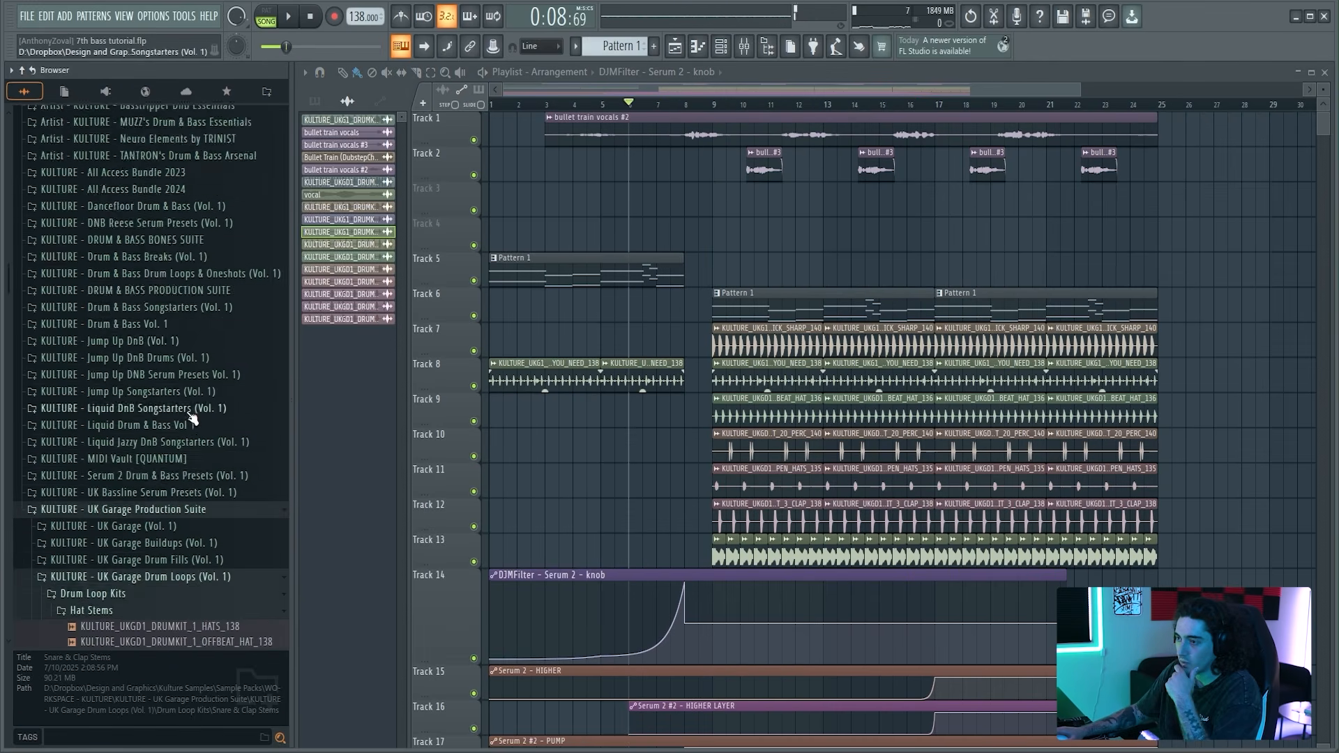
pyautogui.click(142, 510)
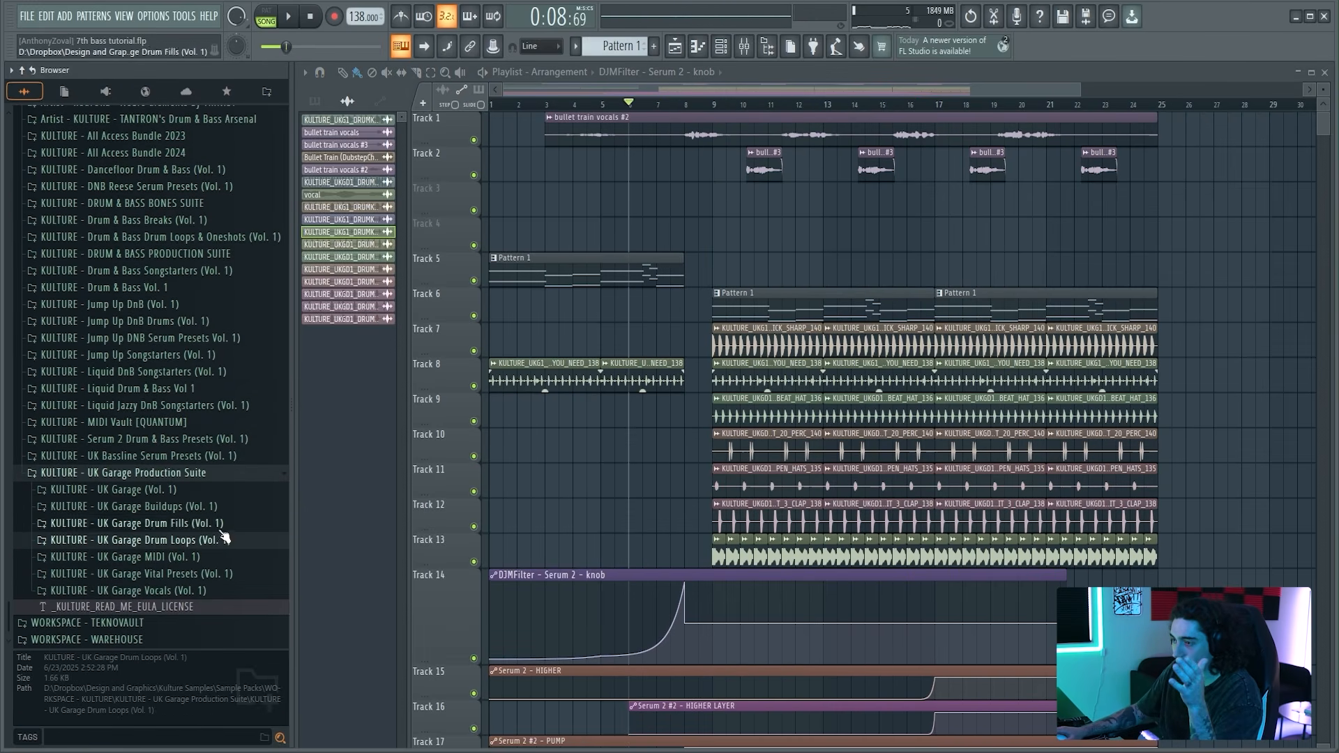
pyautogui.click(210, 506)
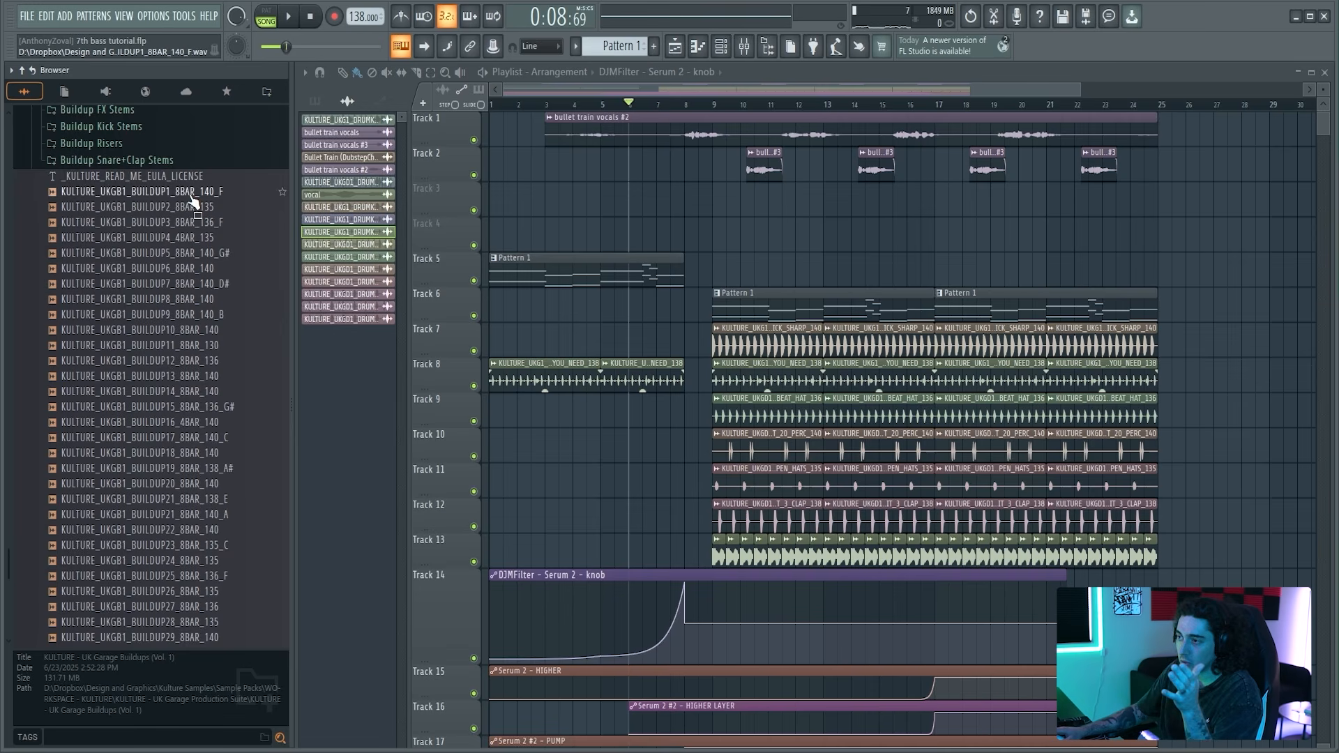
pyautogui.scroll(5, 193, 322)
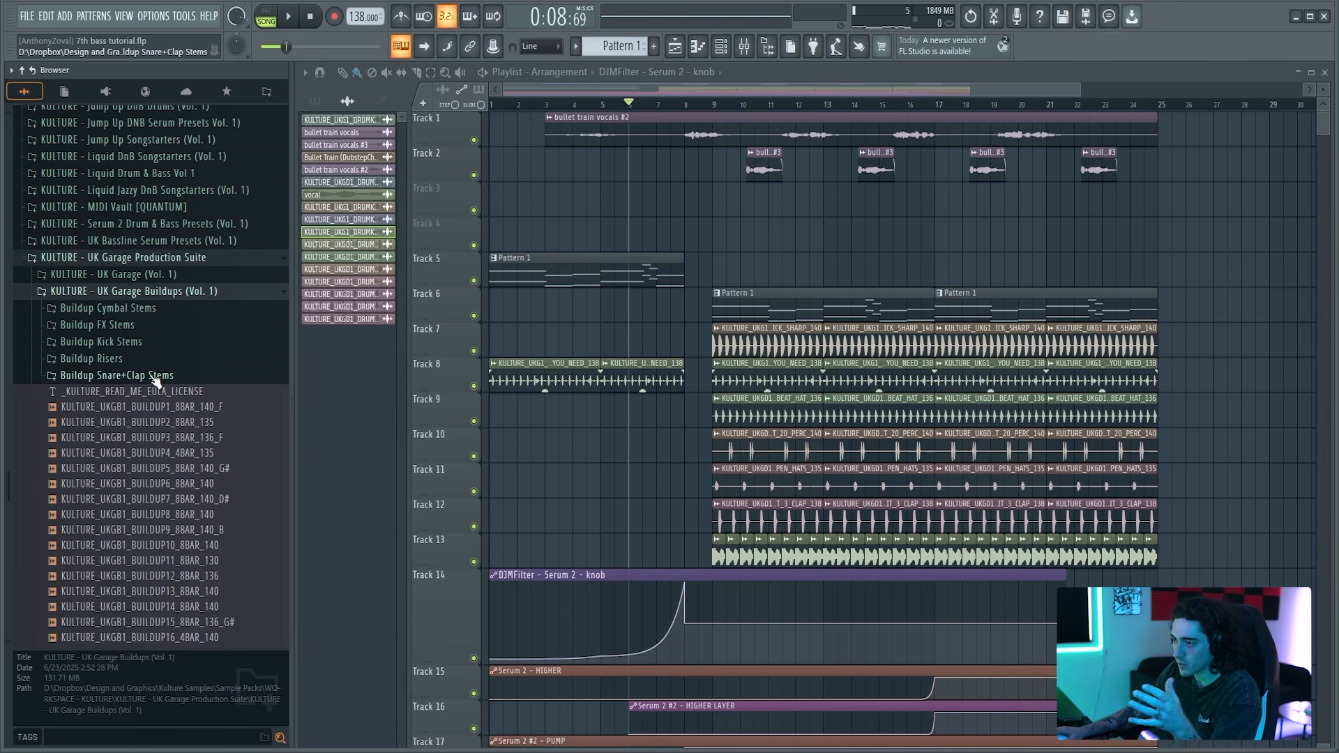
# Step: Browse the Buildup FX Stems and preview samples including BUILDUP18_8BAR_140_ALARMFX and BUILDUP29_8BAR_140_FX
pyautogui.click(160, 328)
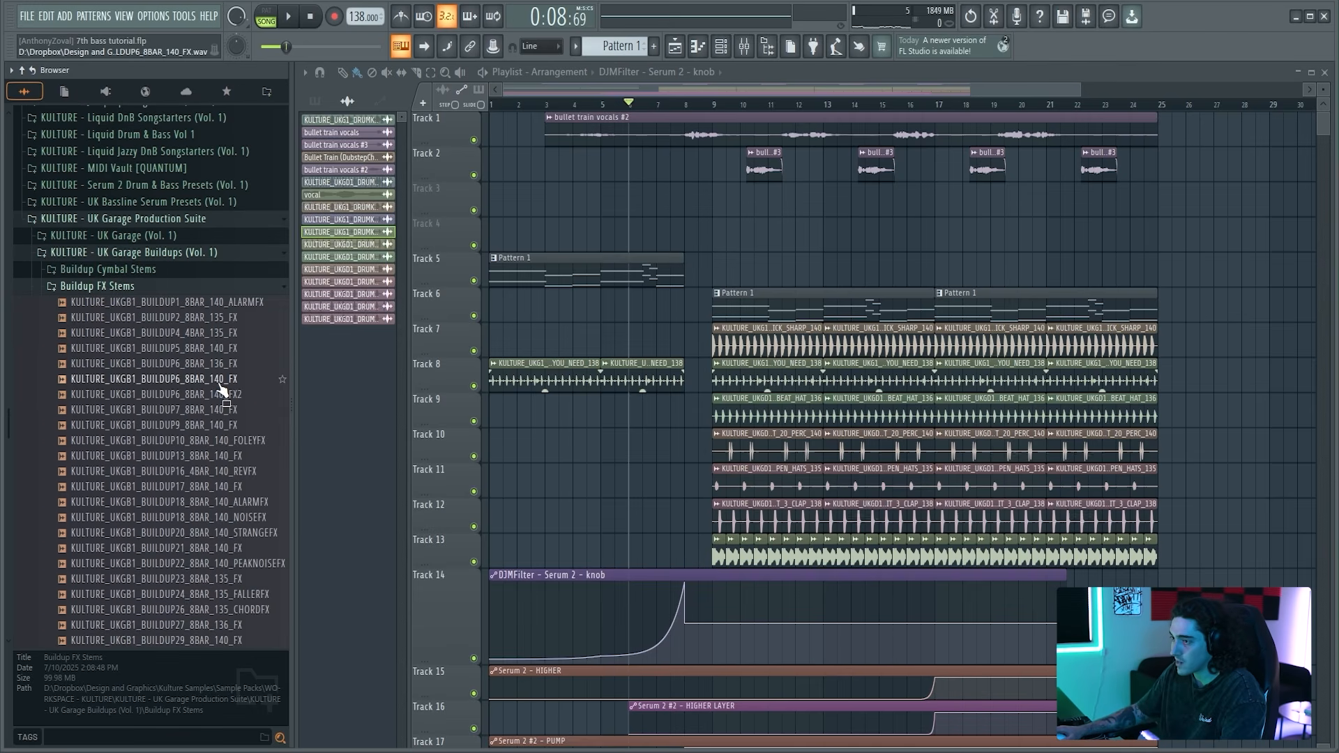
pyautogui.scroll(-5, 233, 385)
pyautogui.click(196, 289)
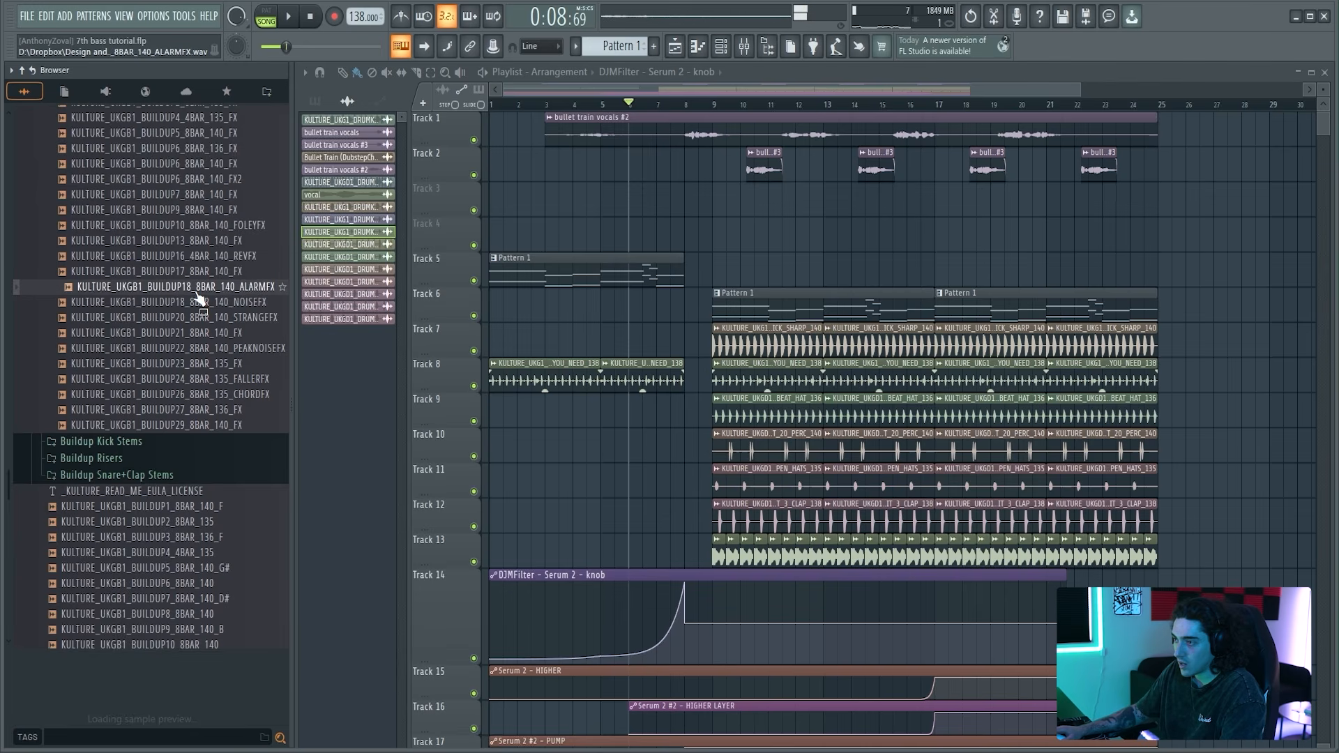
pyautogui.scroll(3, 253, 436)
pyautogui.scroll(-3, 256, 445)
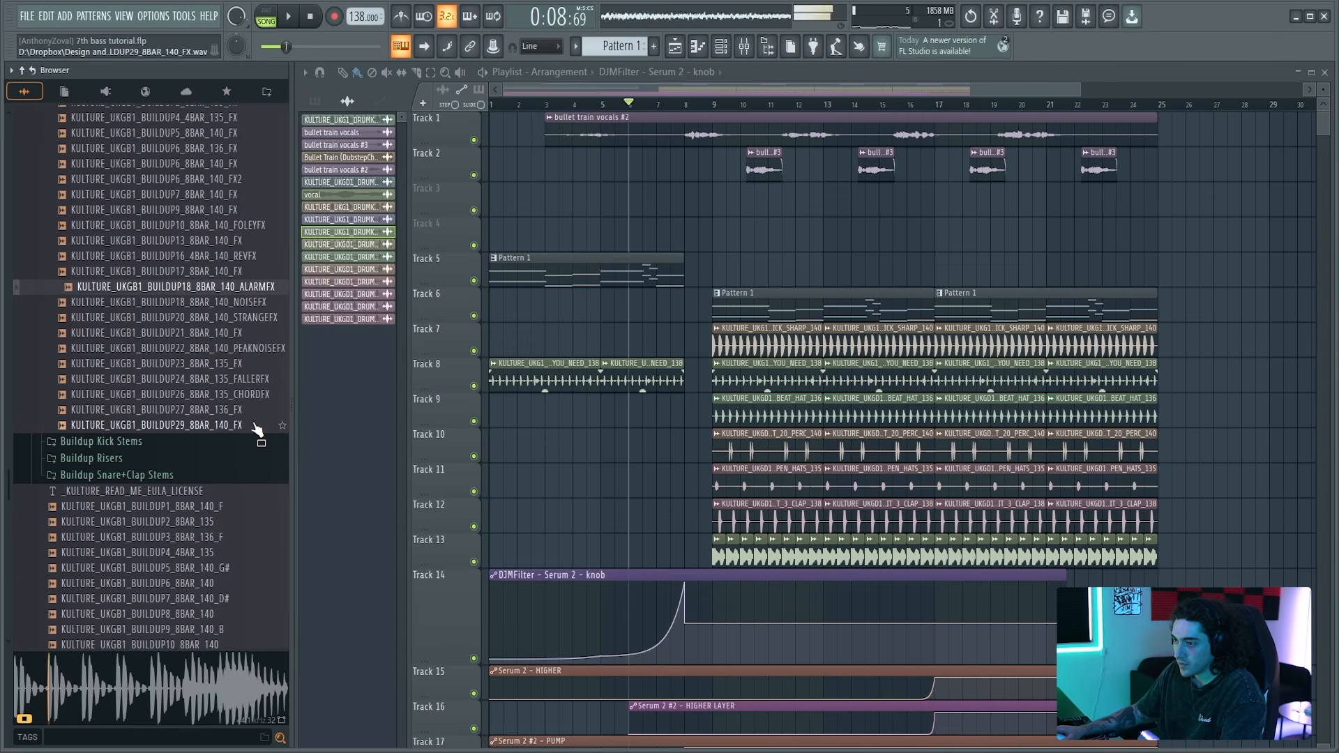
pyautogui.click(144, 458)
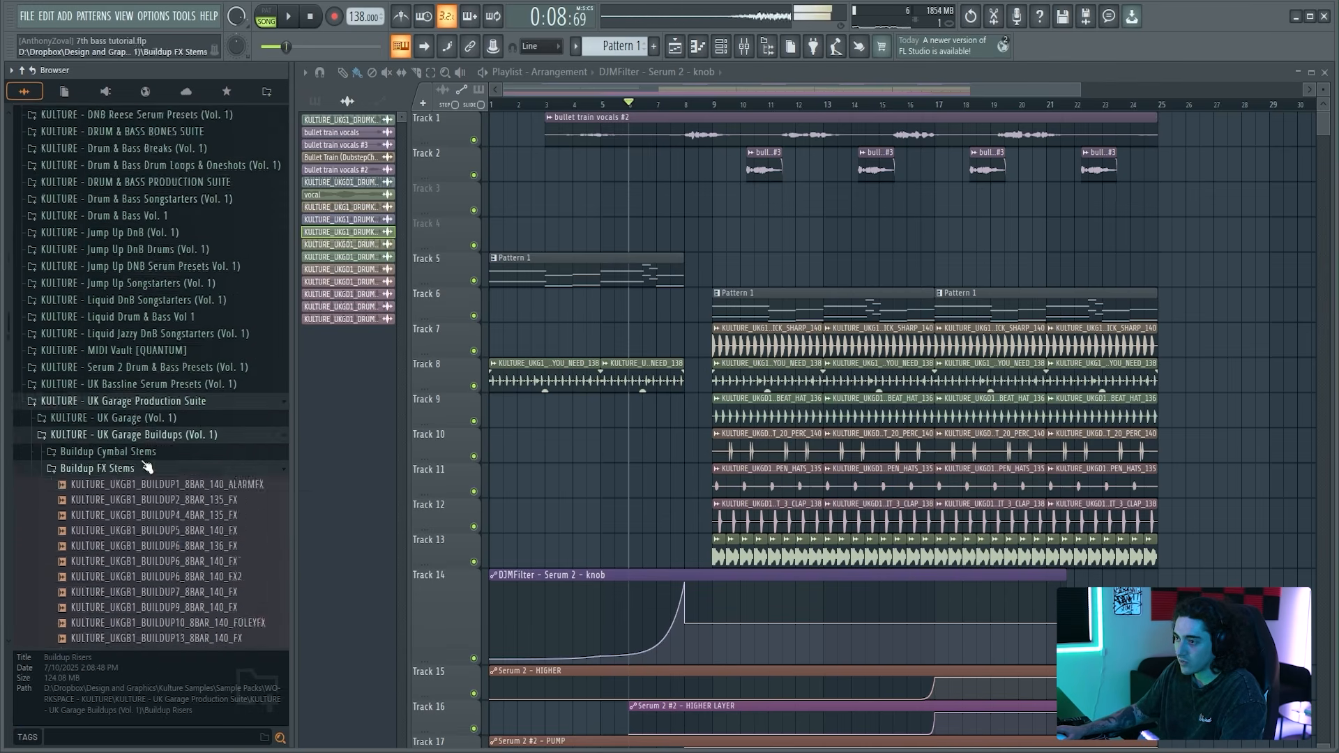
pyautogui.scroll(5, 161, 432)
pyautogui.click(154, 238)
pyautogui.click(227, 593)
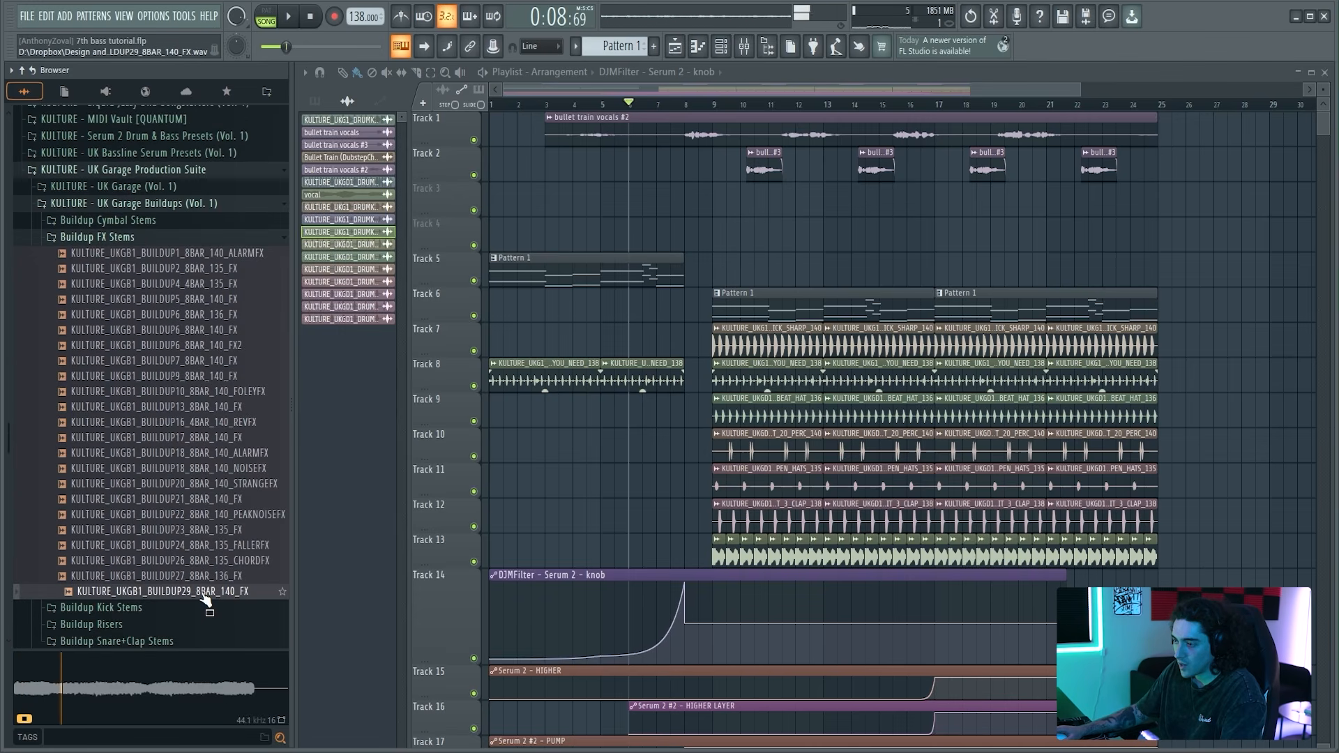
# Step: Add KULTURE_UKGB1_BUILDUP29_8BAR_140_FX to Track 3, audition it, and make the clip span bar 5 to bar 9
pyautogui.moveTo(207, 597); pyautogui.dragTo(498, 201)
pyautogui.press('space')
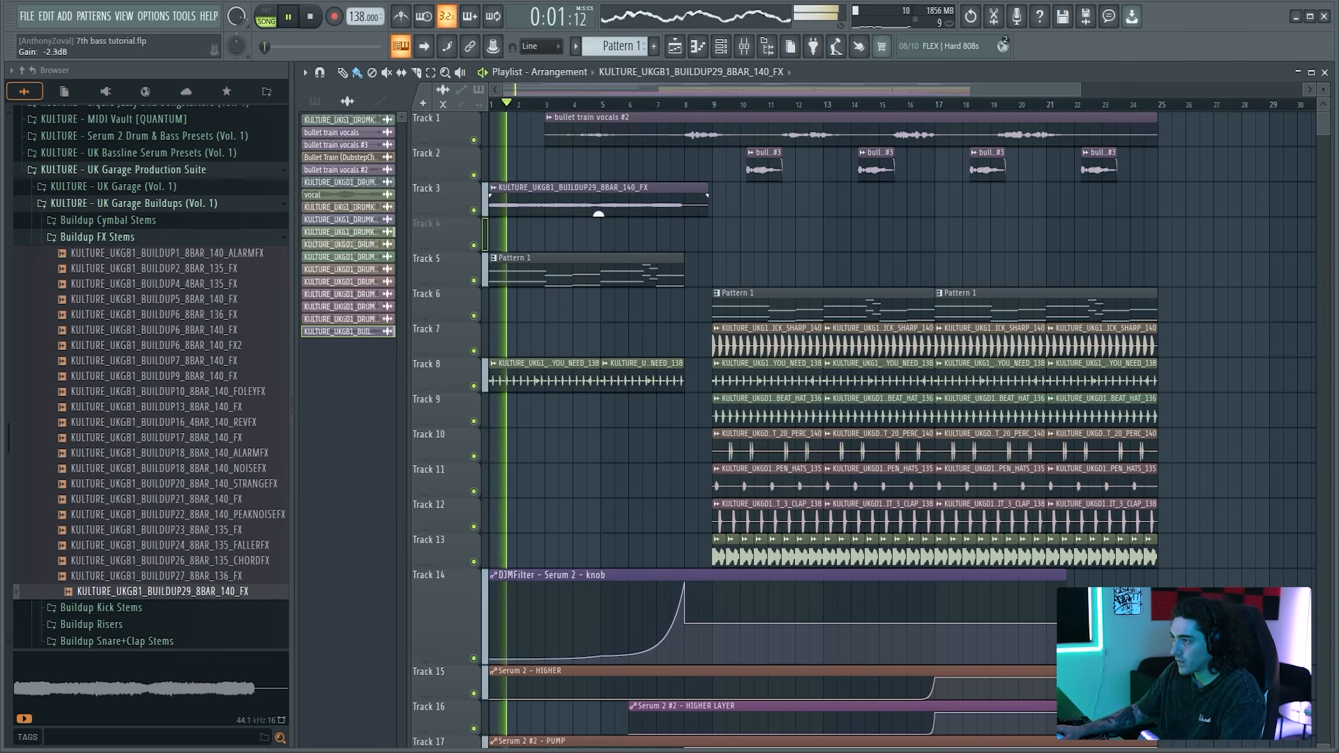
pyautogui.doubleClick(650, 197)
pyautogui.moveTo(599, 371); pyautogui.dragTo(599, 352)
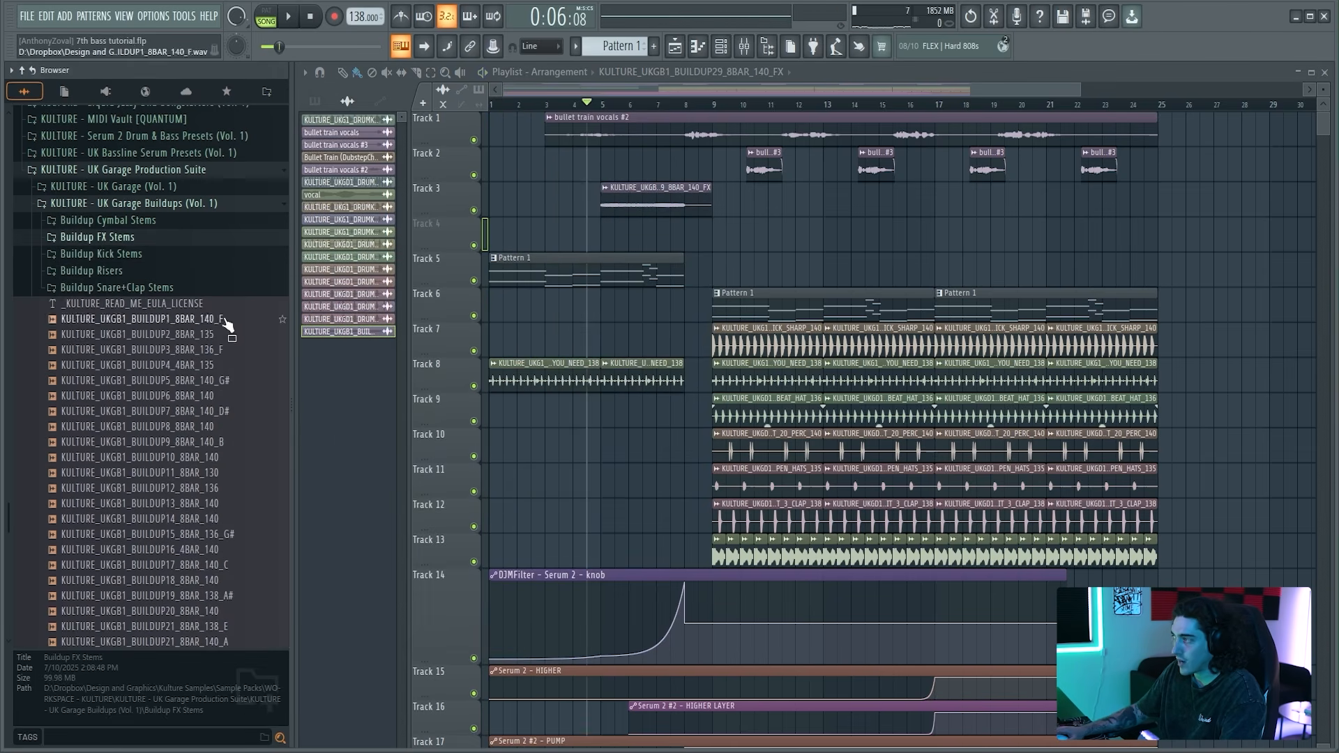
# Step: Preview the Buildup Snare+Clap Stems and place KULTURE_UKGB1_BUILDUP21_8BAR_138_CLAP on Track 10 from bar 5 to bar 9
pyautogui.click(164, 288)
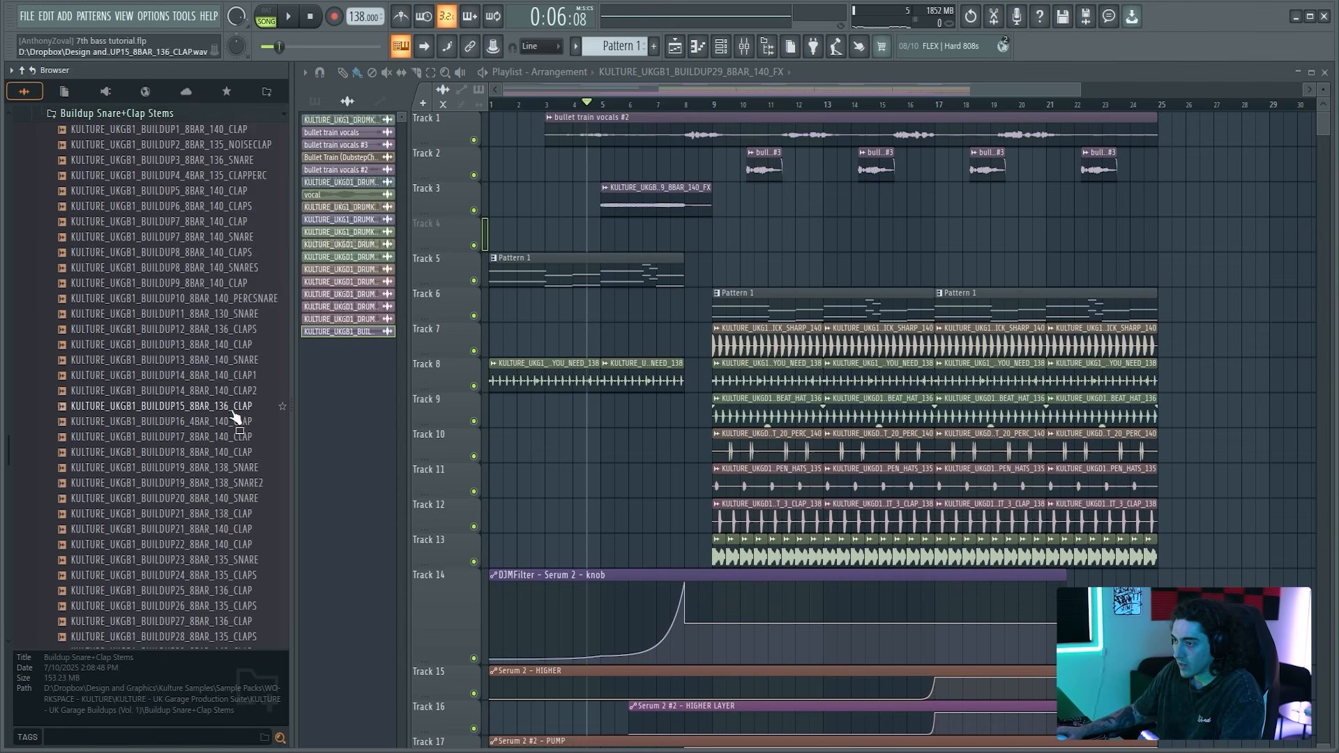
pyautogui.click(229, 501)
pyautogui.click(222, 516)
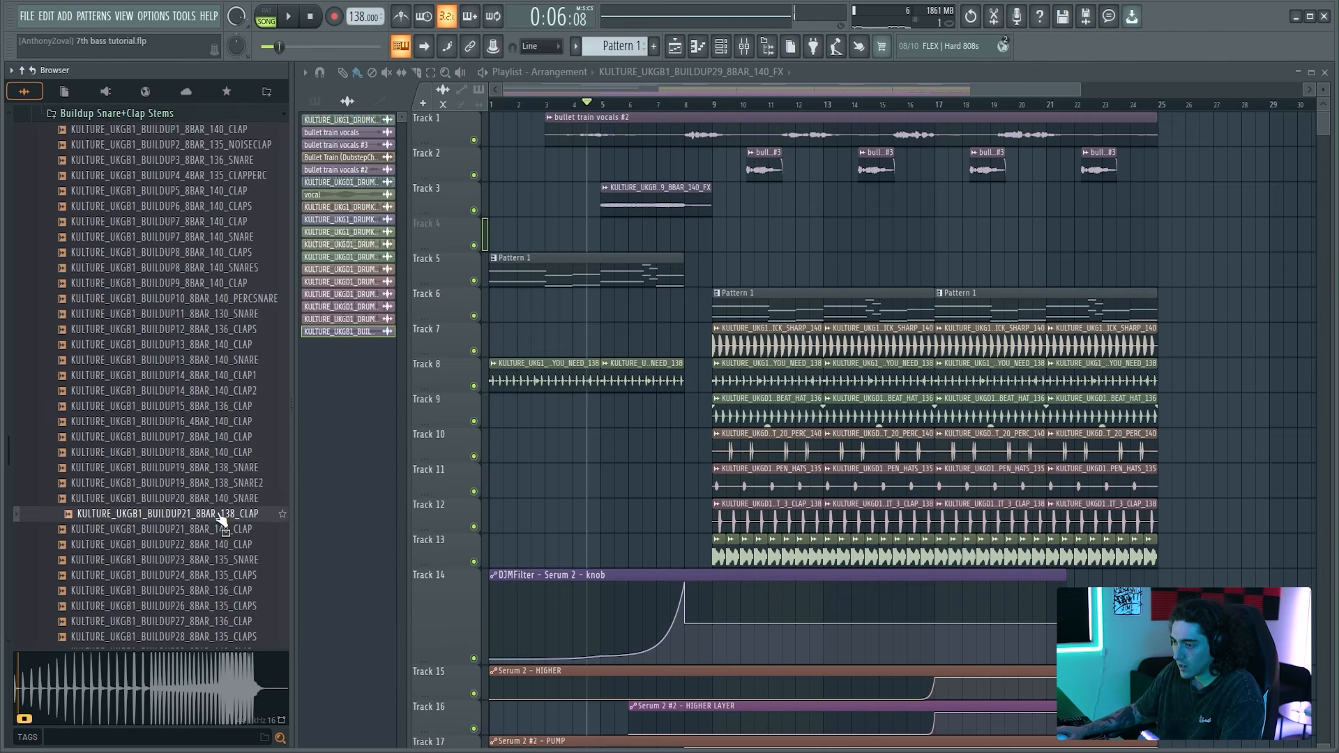
pyautogui.moveTo(230, 517); pyautogui.dragTo(499, 459)
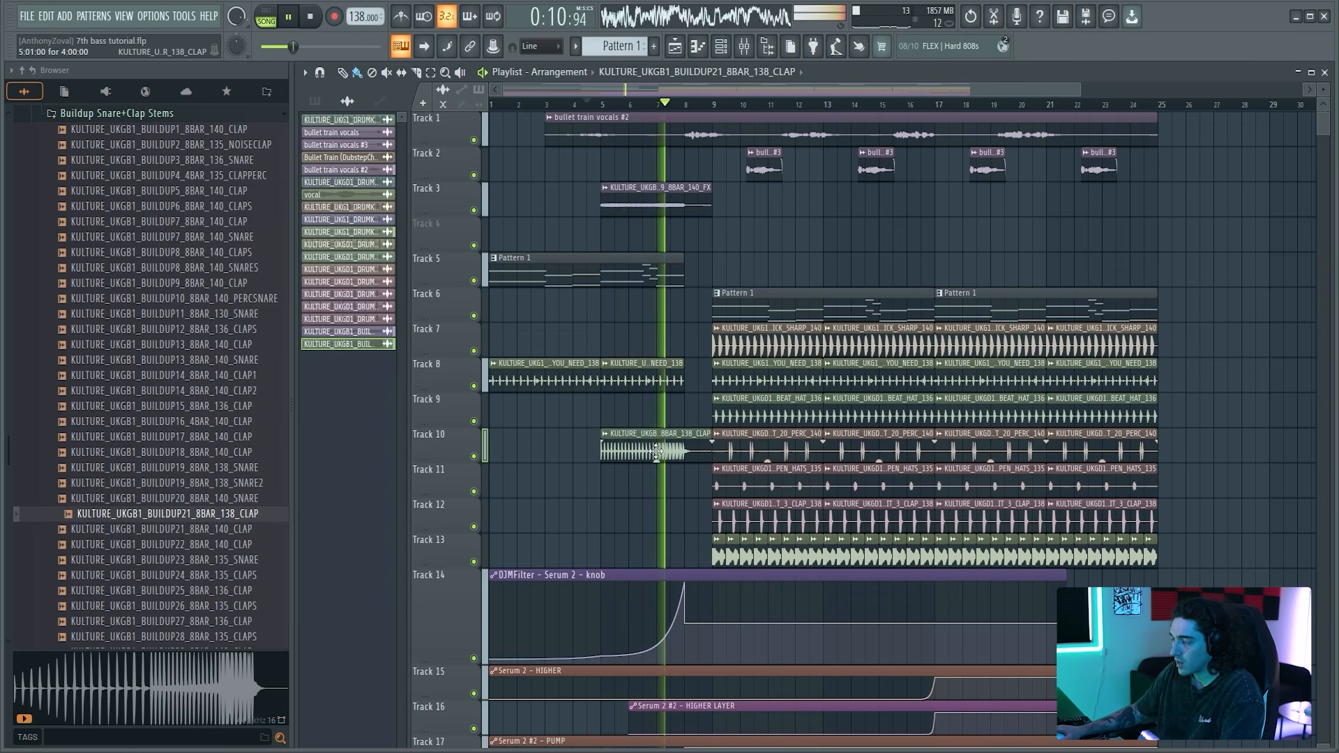
# Step: Lower the DJMFilter automation peak at bar 8, and remove the intro hats clips from Track 8 during playback
pyautogui.moveTo(814, 584); pyautogui.dragTo(815, 602)
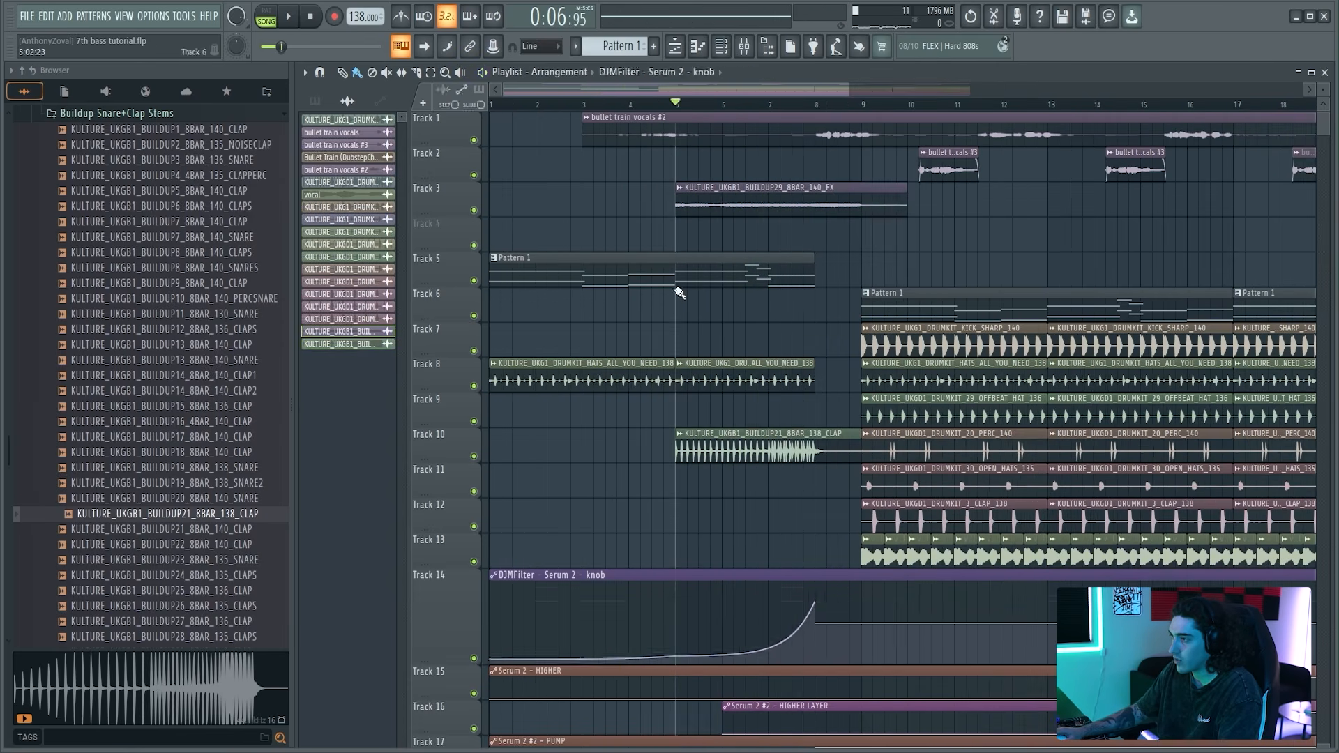
pyautogui.press('space')
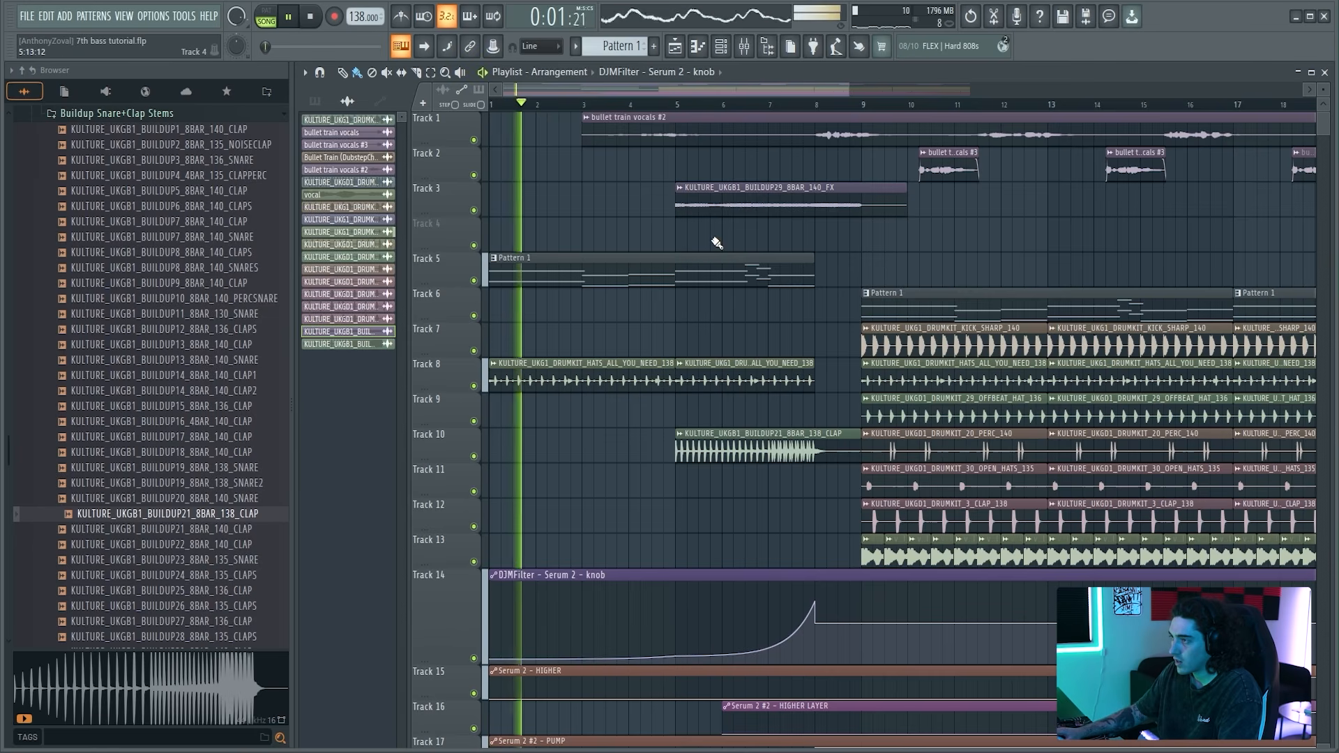
pyautogui.rightClick(555, 374)
pyautogui.rightClick(706, 382)
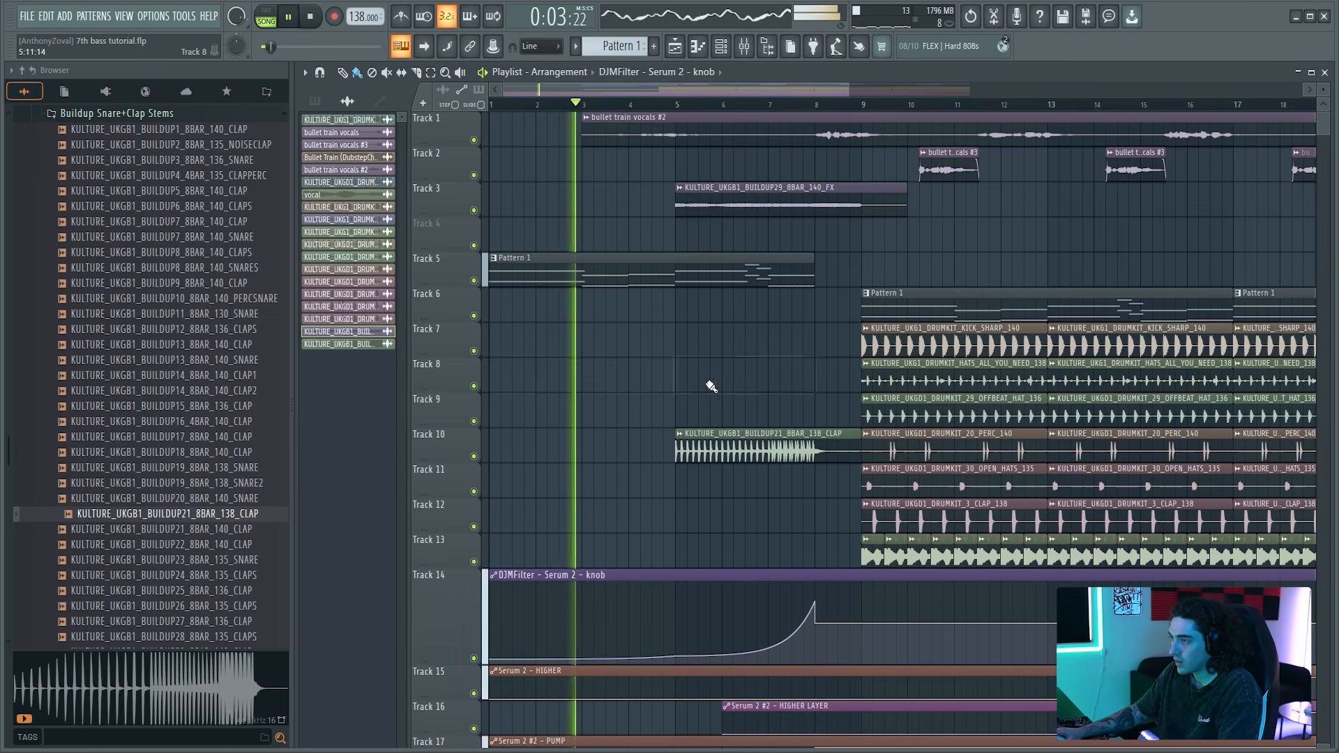
# Step: Set the Channel rack filter to All, and open the Serum 2 instrument with its window moved clear of the channel list
pyautogui.click(478, 174)
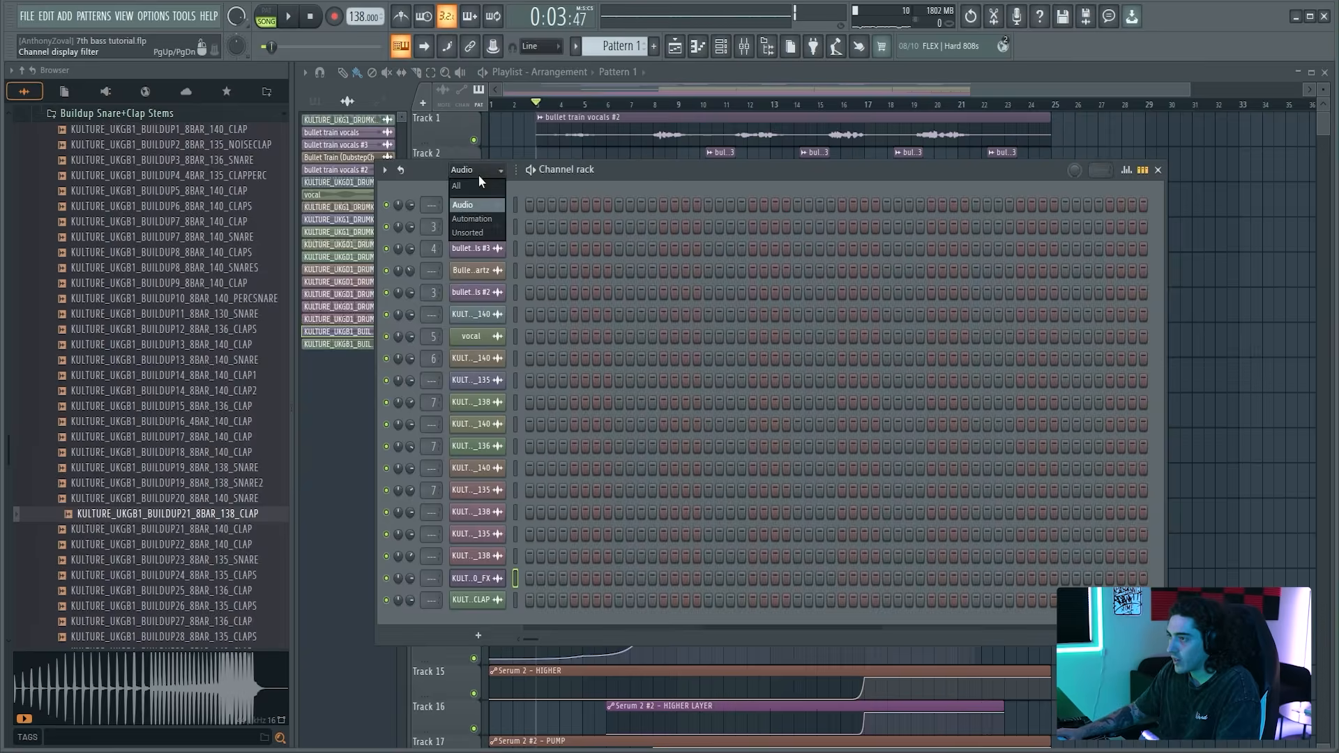
pyautogui.click(479, 203)
pyautogui.click(484, 228)
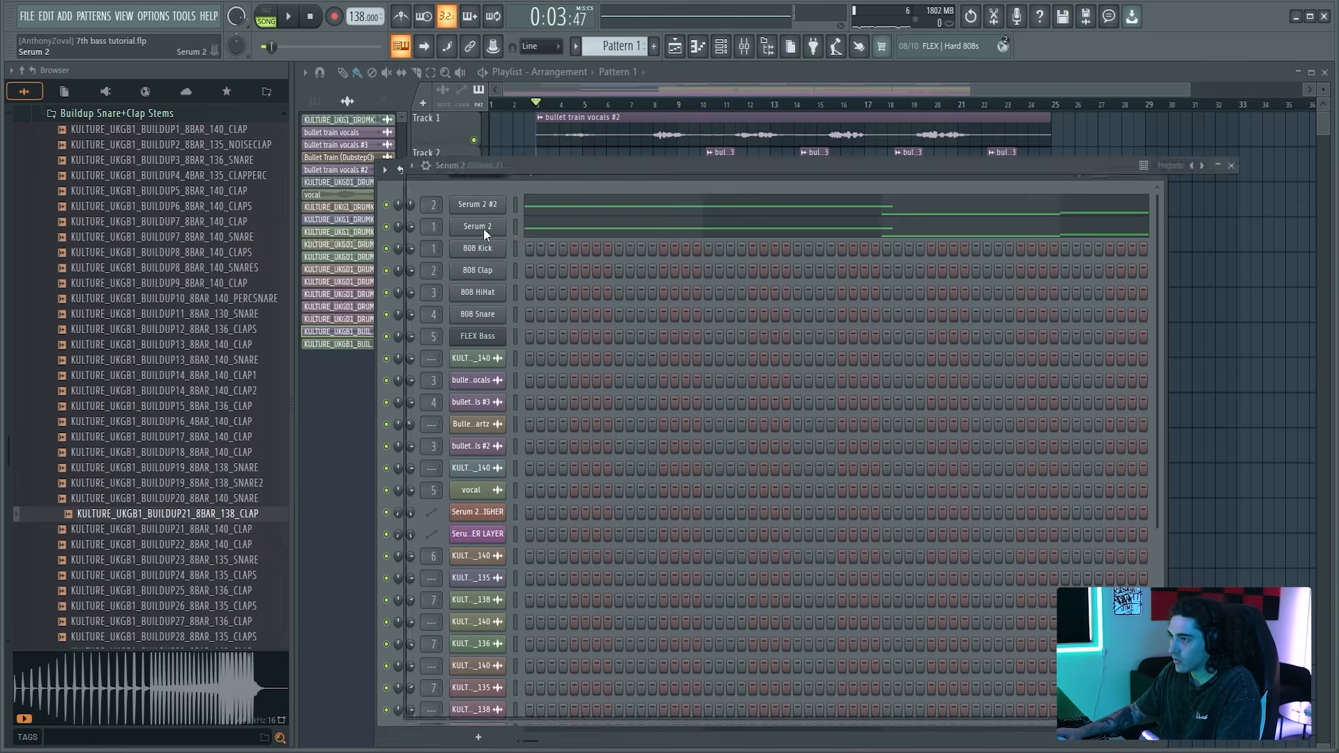
pyautogui.moveTo(663, 165); pyautogui.dragTo(656, 155)
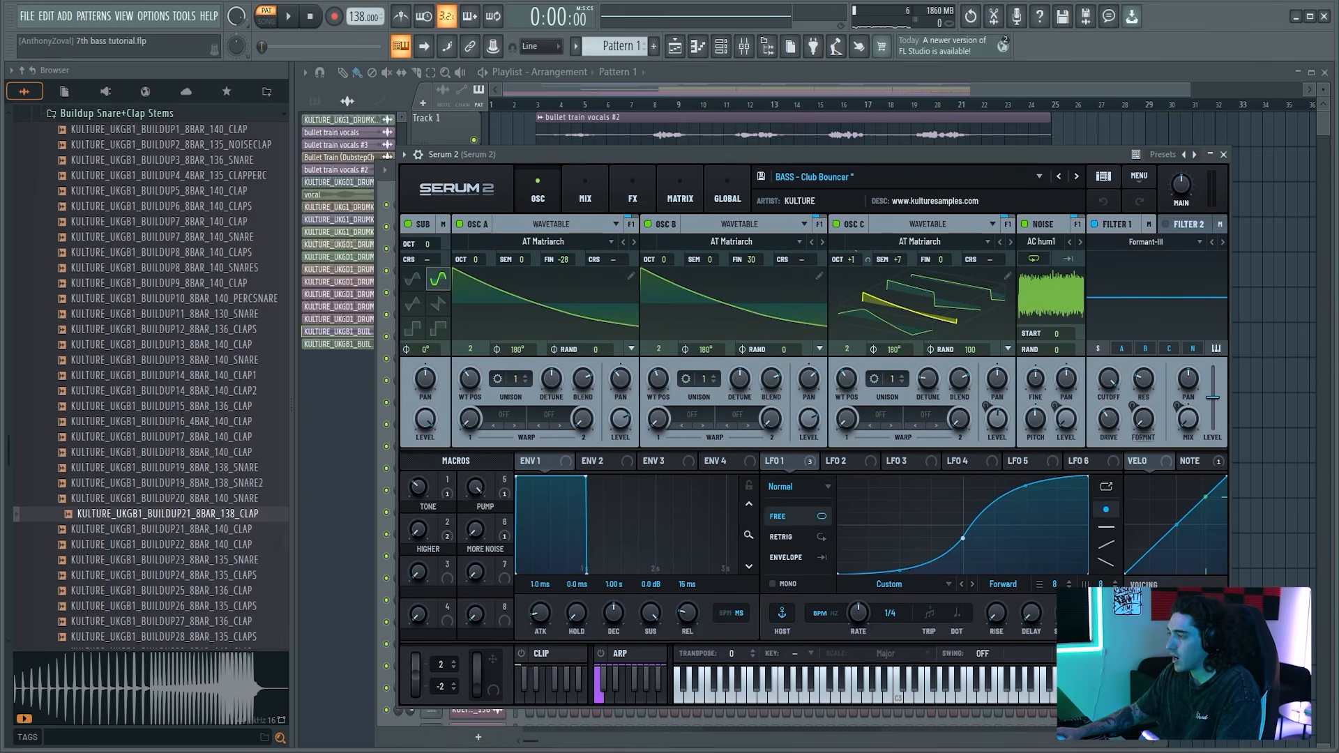
pyautogui.moveTo(747, 158); pyautogui.dragTo(813, 143)
# Step: Mute Serum 2 #2, play Pattern 1 to hear Serum 2 without it, and open Serum 2's piano roll
pyautogui.click(393, 214)
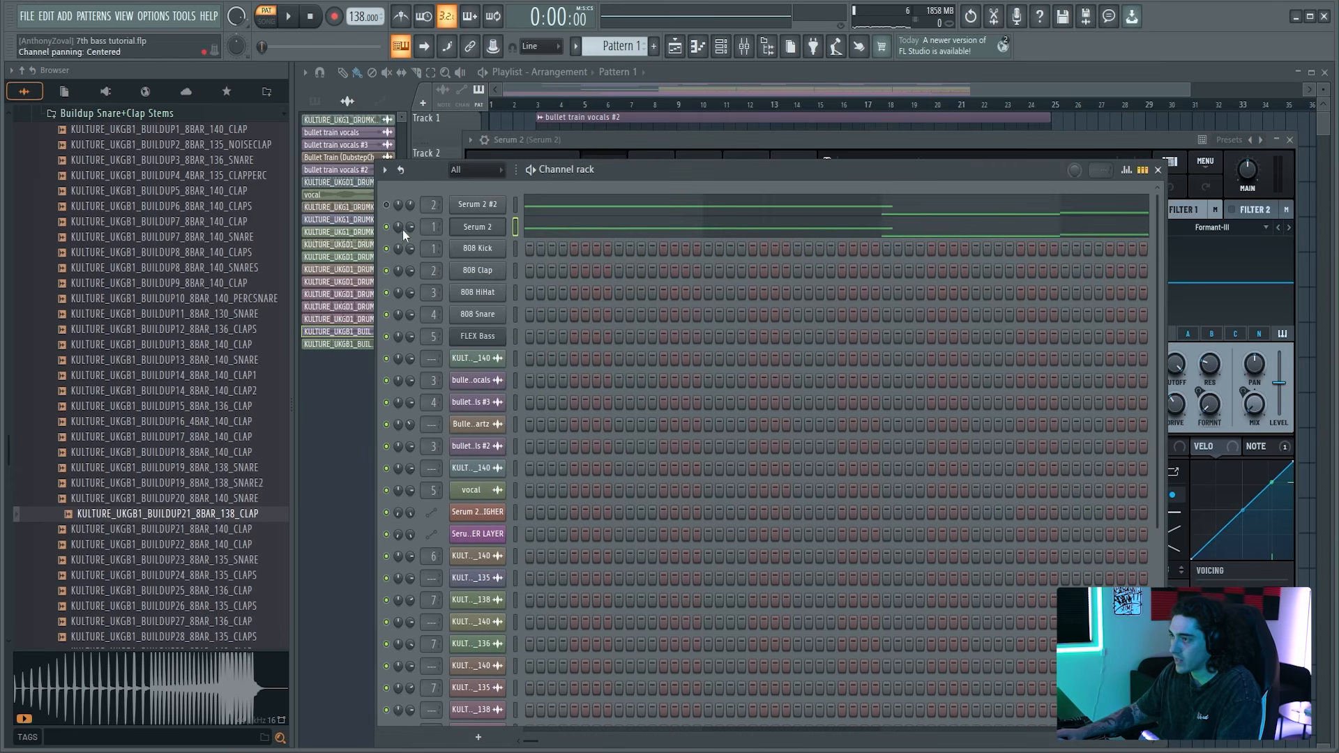
pyautogui.press('space')
pyautogui.click(1074, 148)
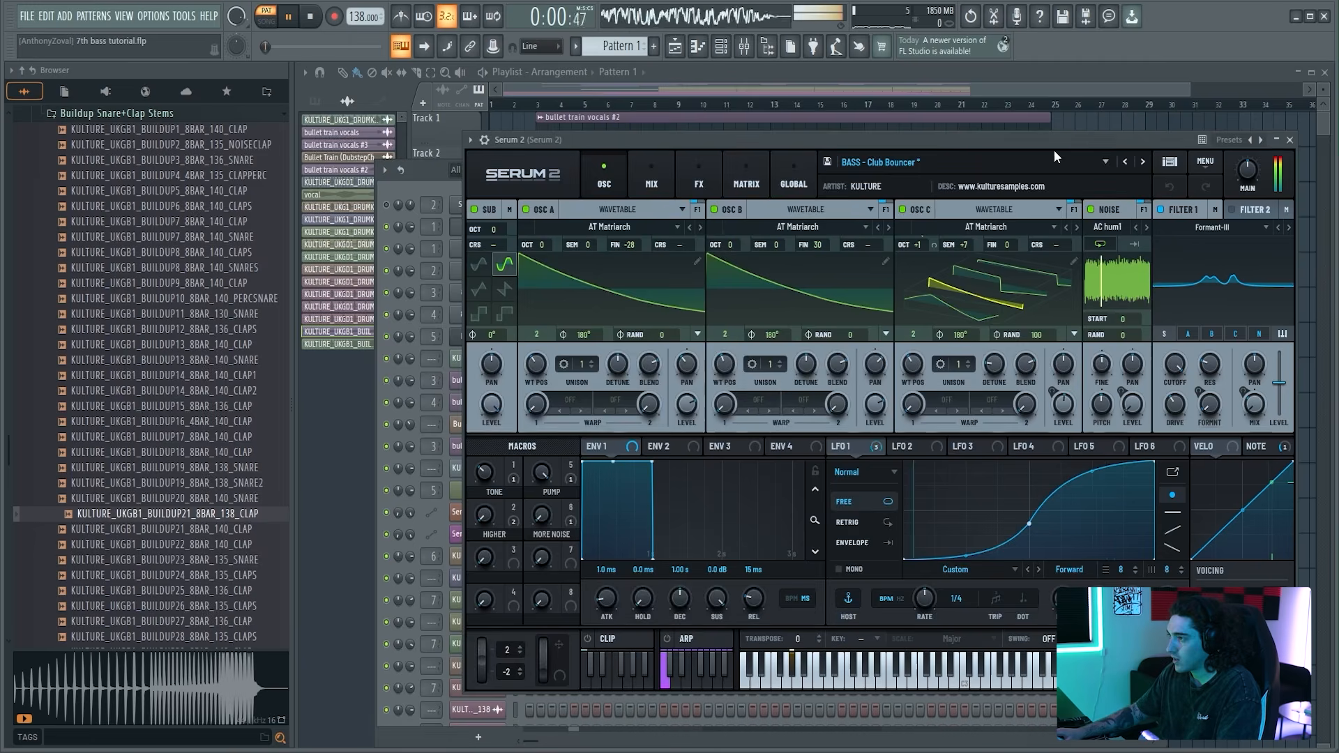
pyautogui.click(440, 169)
pyautogui.click(583, 226)
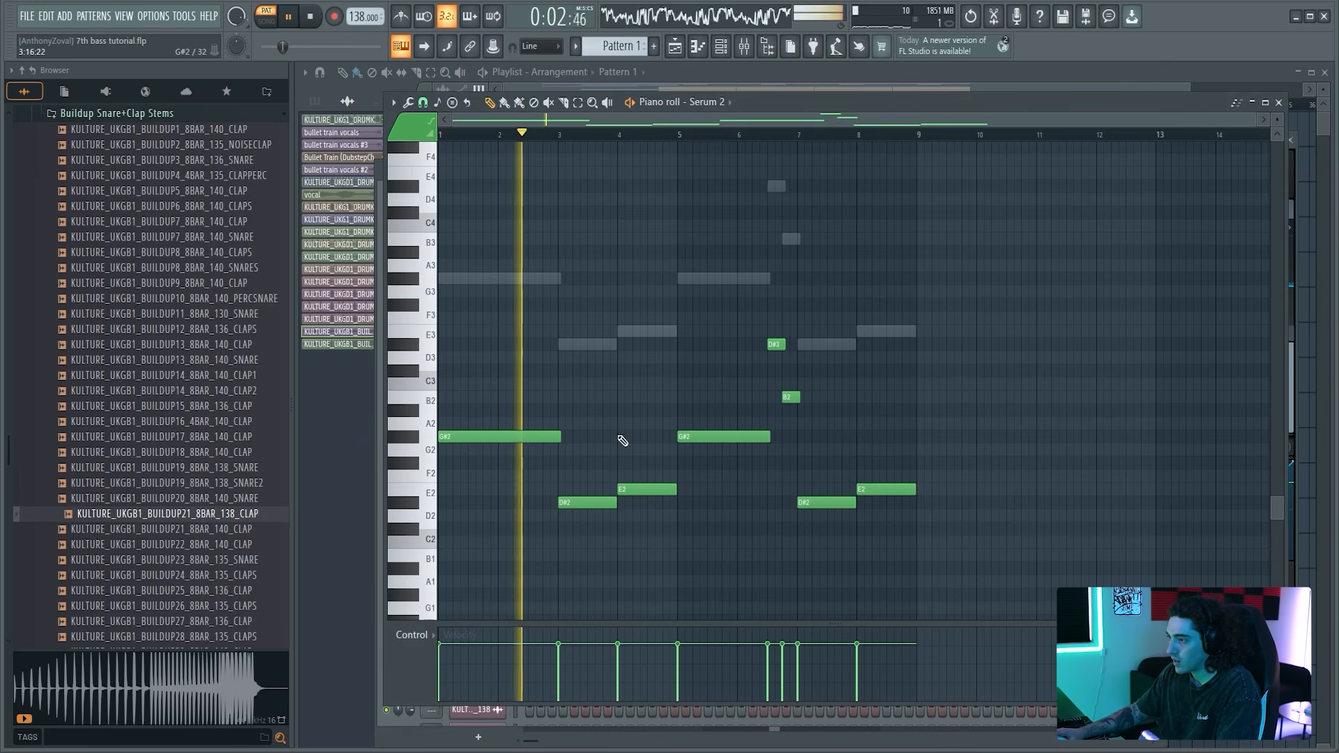
# Step: Open Serum 2 over its piano roll and play Pattern 1 from bar 2 to hear the bass glide between notes
pyautogui.moveTo(659, 122)
pyautogui.mouseDown()
pyautogui.moveTo(659, 164)
pyautogui.moveTo(691, 167)
pyautogui.moveTo(640, 135)
pyautogui.moveTo(575, 135)
pyautogui.mouseUp()
pyautogui.press('space')
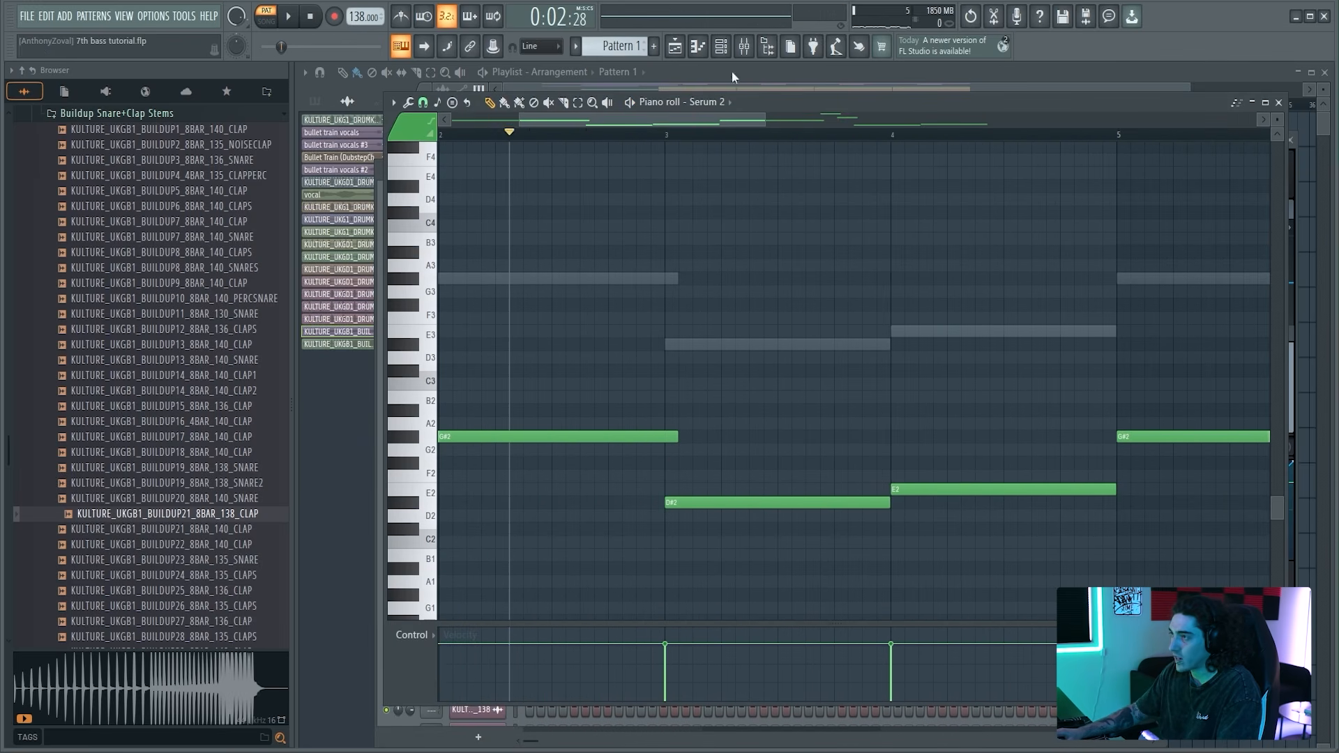
pyautogui.click(721, 47)
pyautogui.click(477, 227)
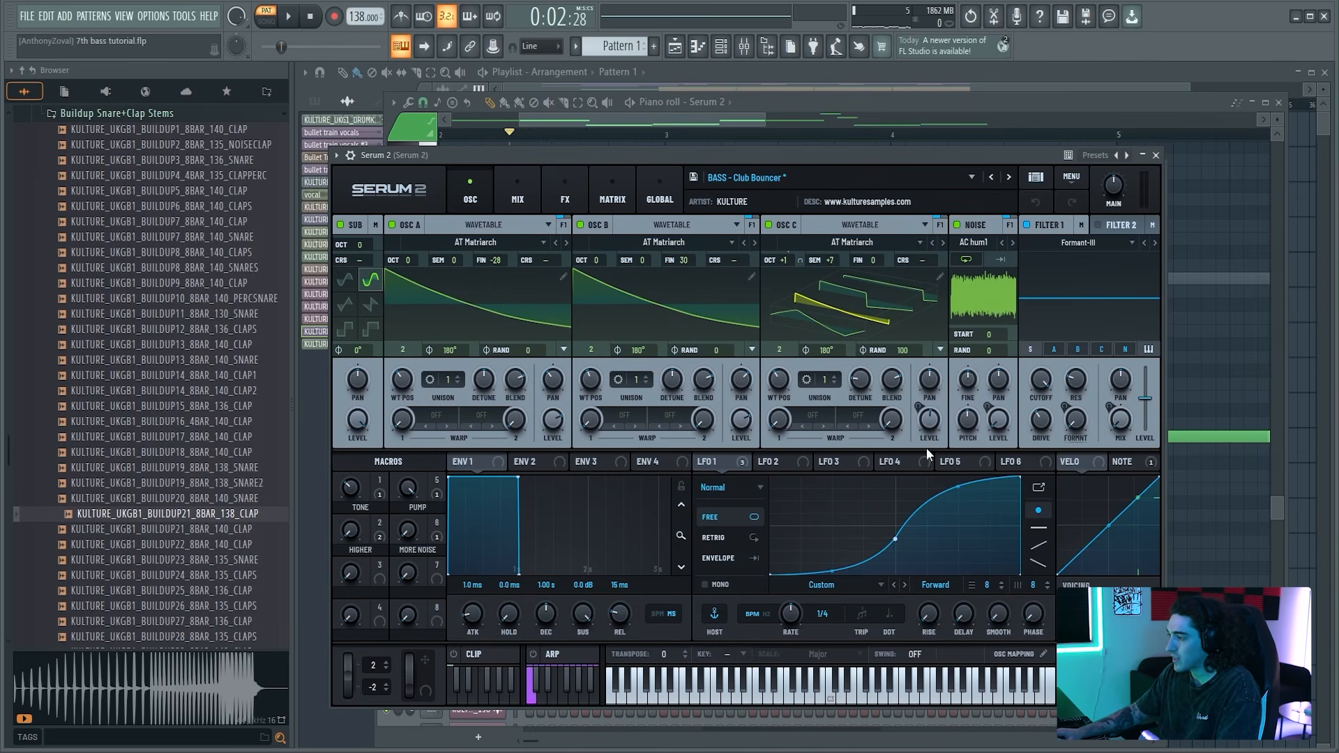
pyautogui.press('space')
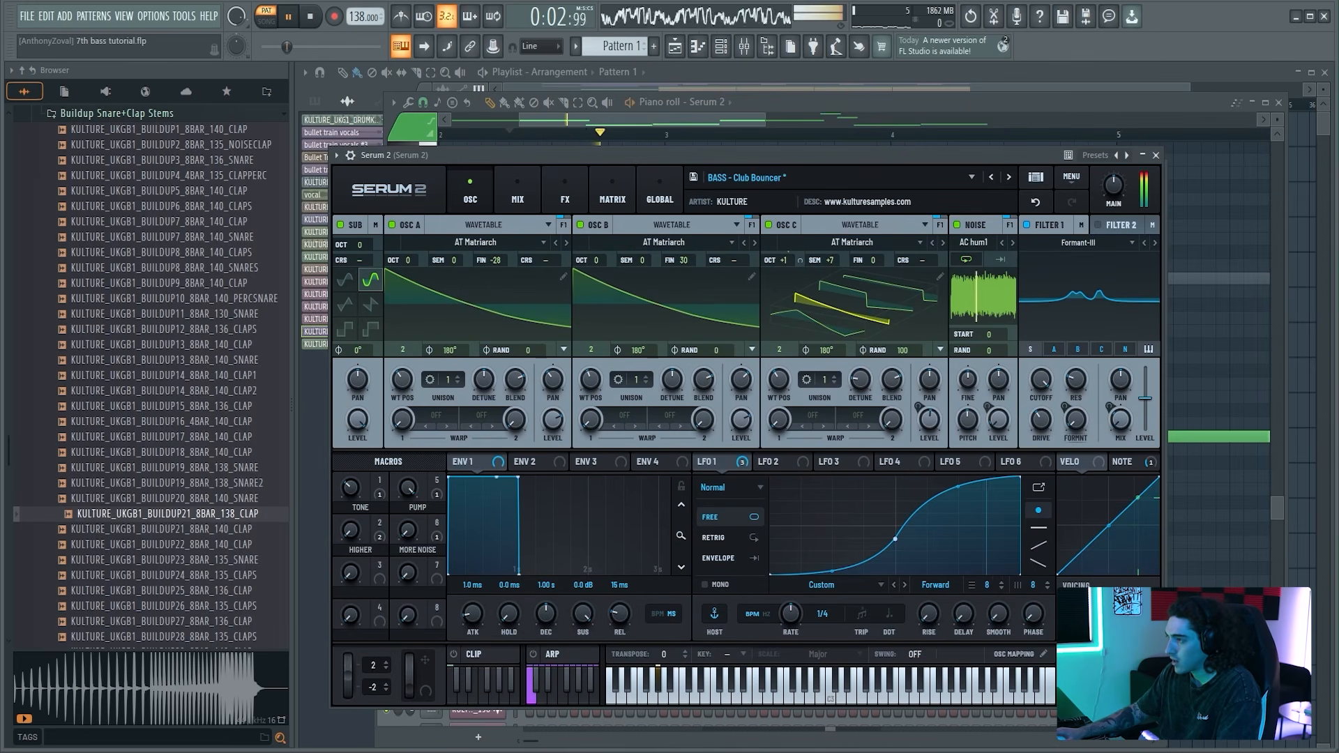
pyautogui.press('space')
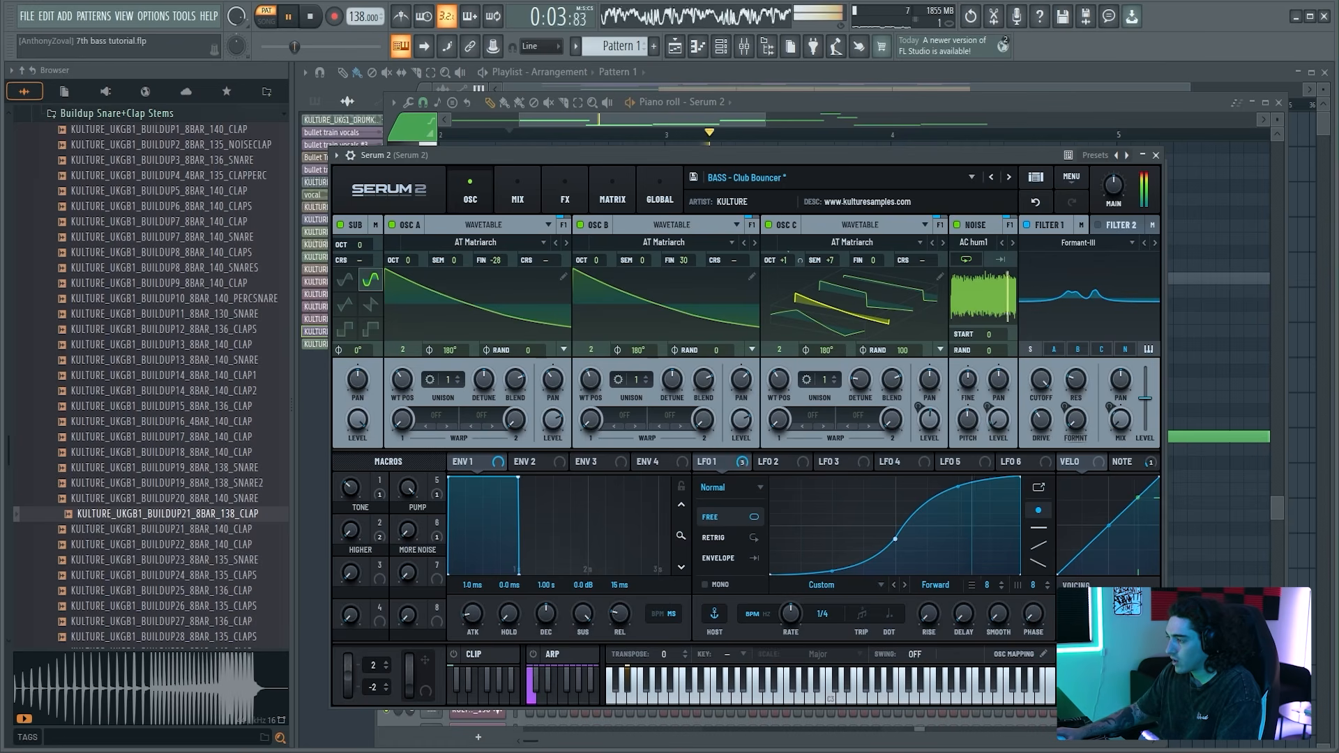
pyautogui.press('space')
# Step: Lengthen the first G#2 note past bar 3 so it overlaps the following D#2, and play the pattern back
pyautogui.press('F7')
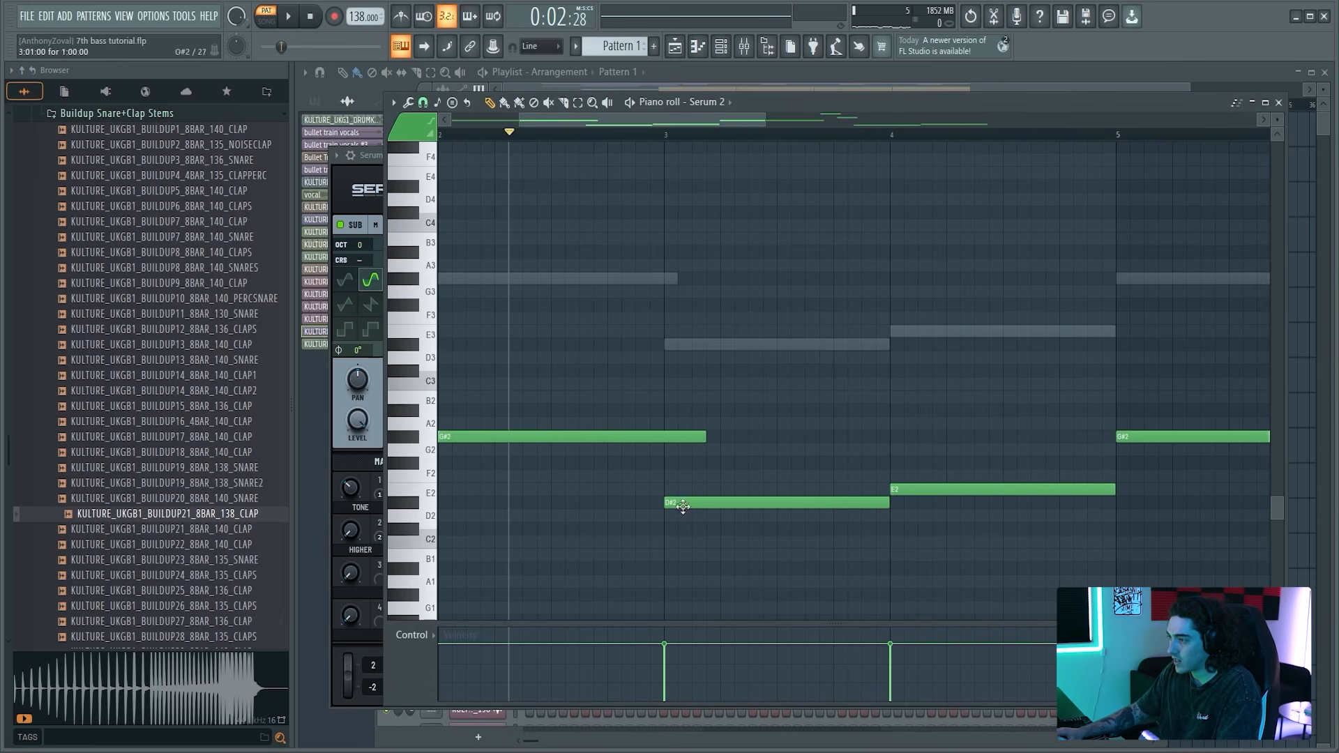
pyautogui.press('space')
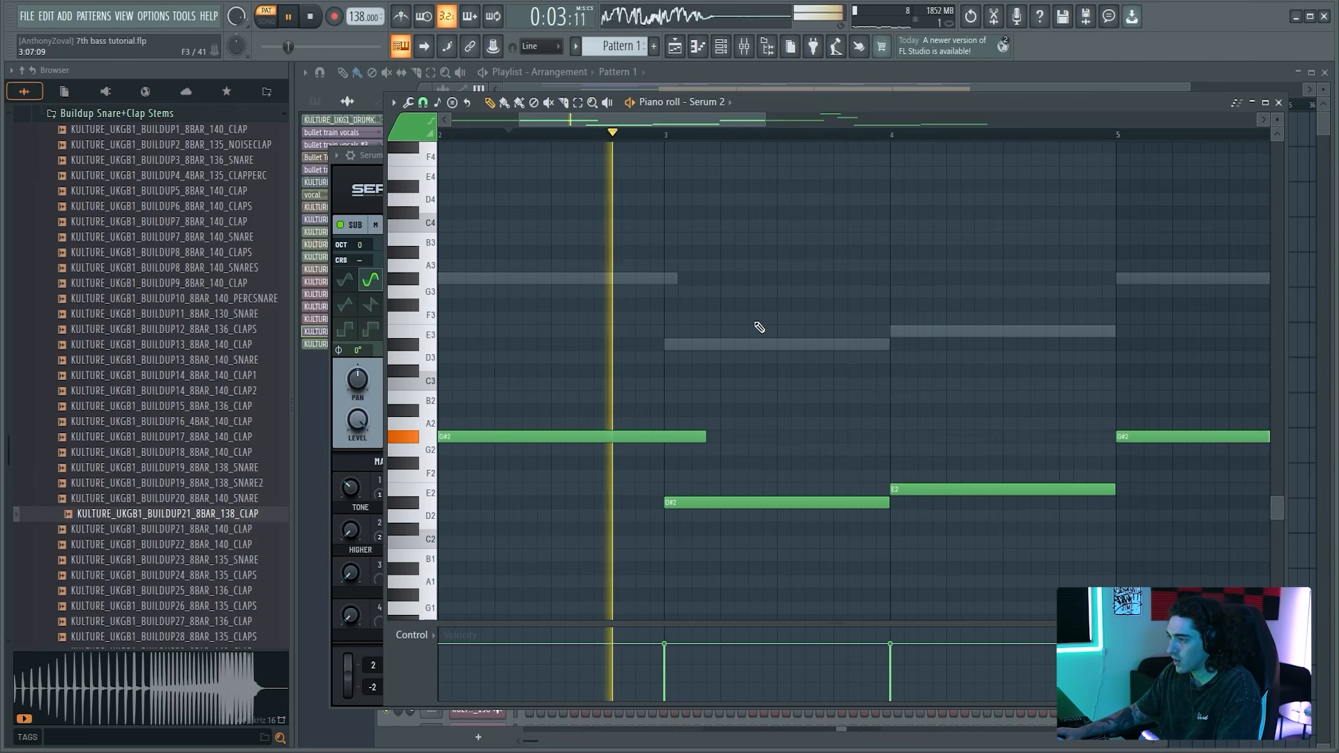
pyautogui.press('space')
pyautogui.click(385, 155)
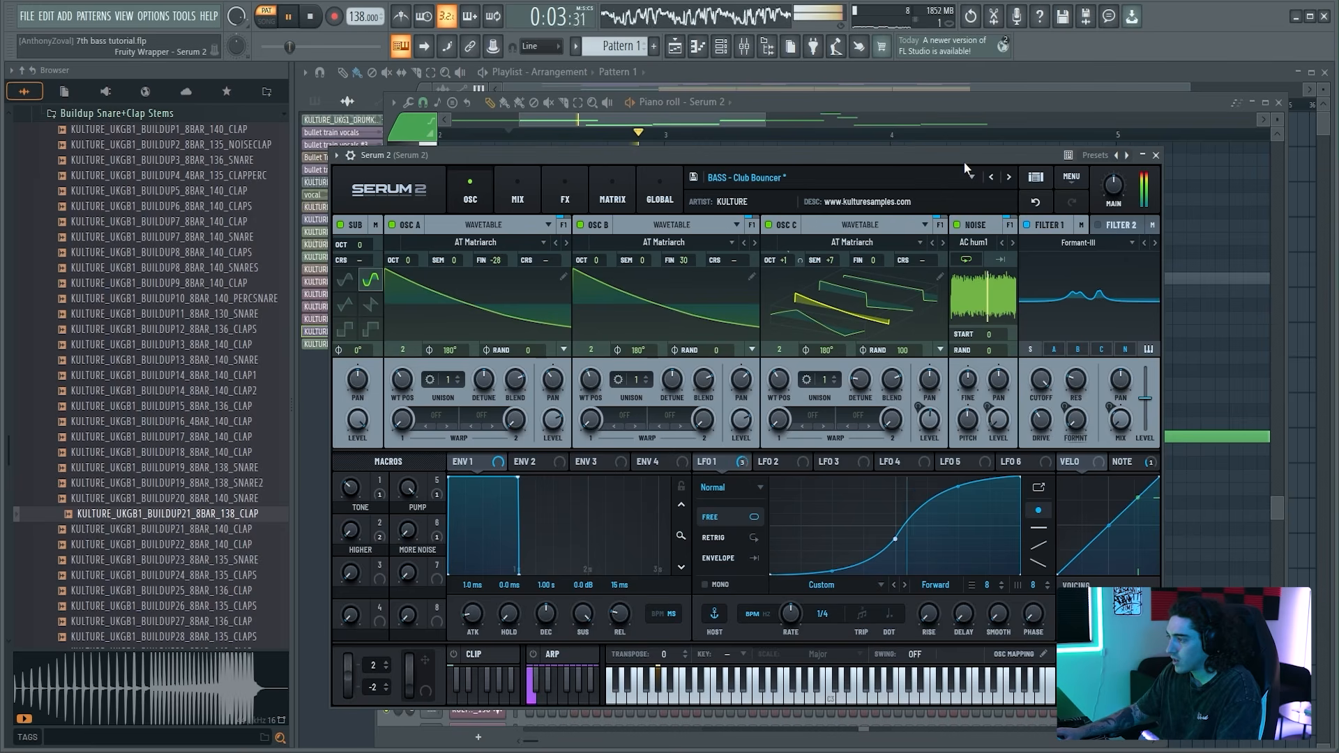
pyautogui.click(713, 116)
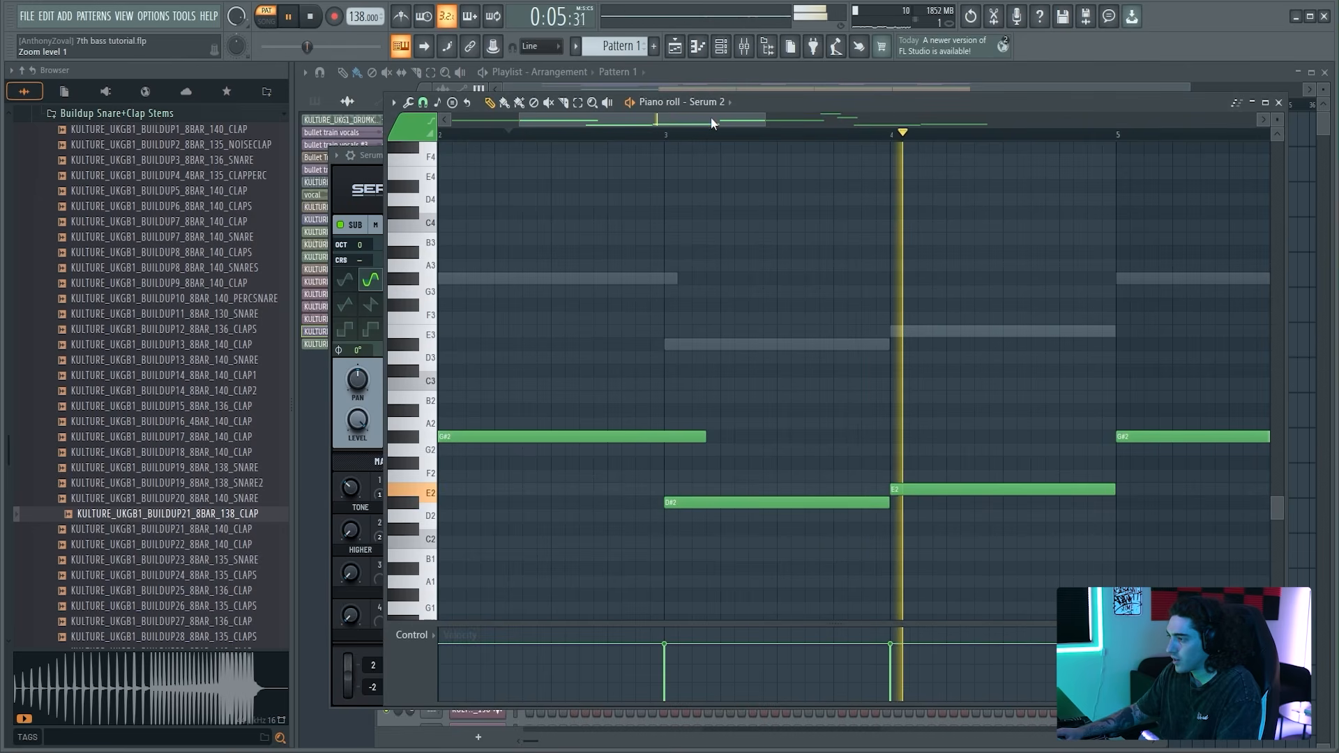
# Step: Lengthen the D#2 and E2 notes slightly past bars 4 and 5 to overlap the notes that follow, and play the result
pyautogui.press('space')
pyautogui.scroll(-2, 982, 442)
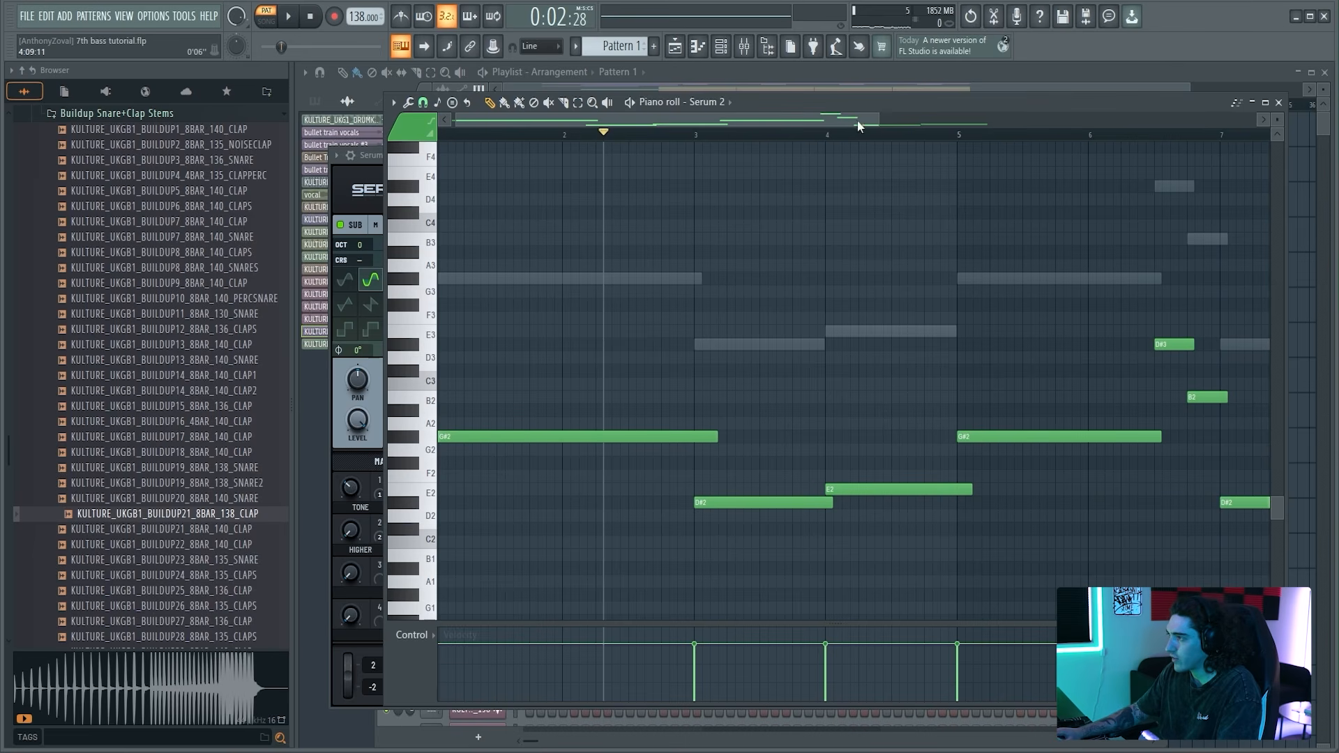
pyautogui.scroll(-4, 858, 125)
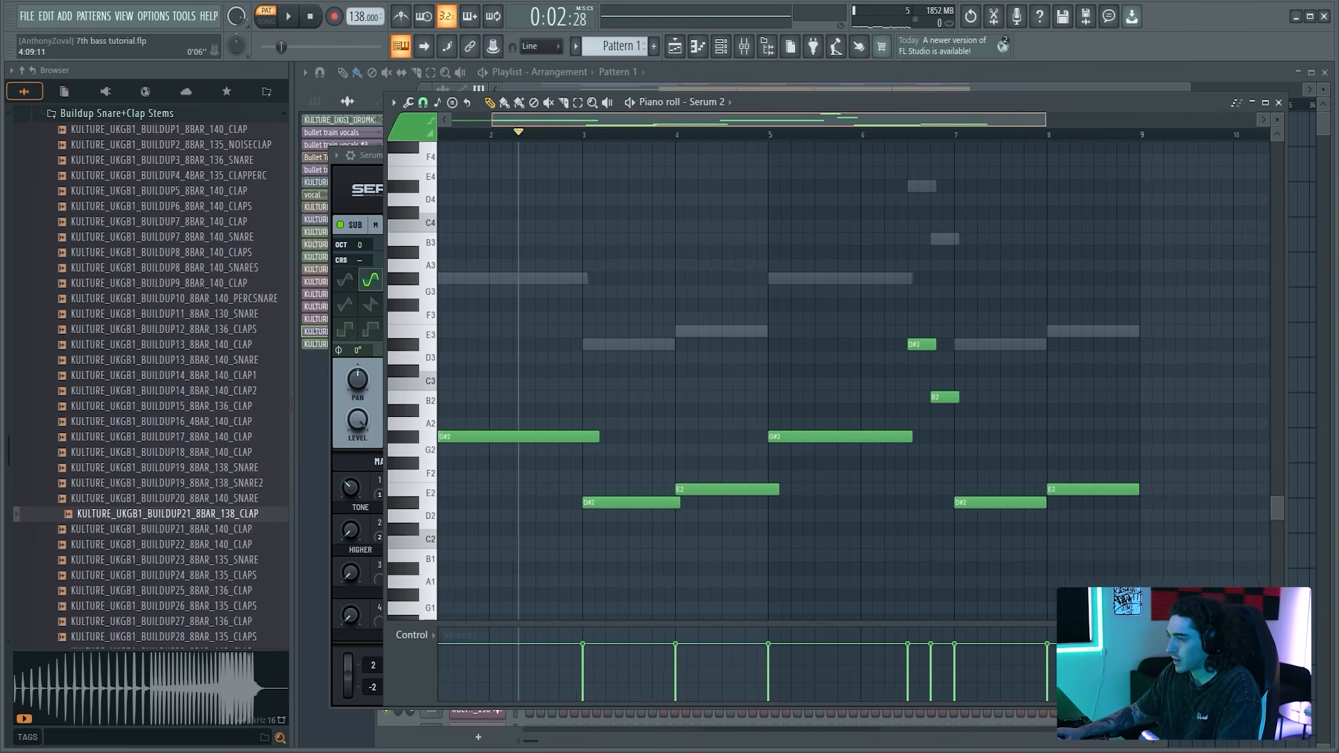
pyautogui.scroll(1, 822, 335)
pyautogui.press('space')
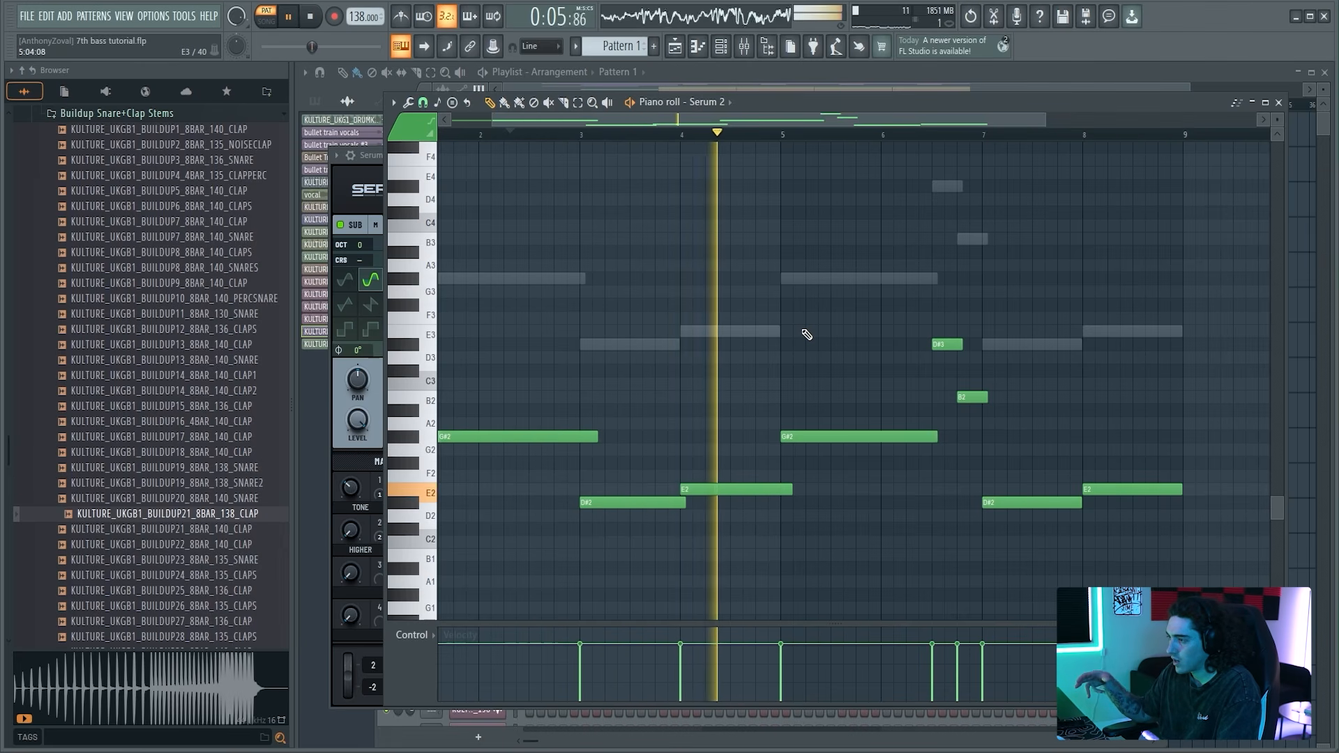
pyautogui.press('space')
# Step: Check Serum 2's portamento time and play the piano roll notes from within bar 5
pyautogui.click(368, 163)
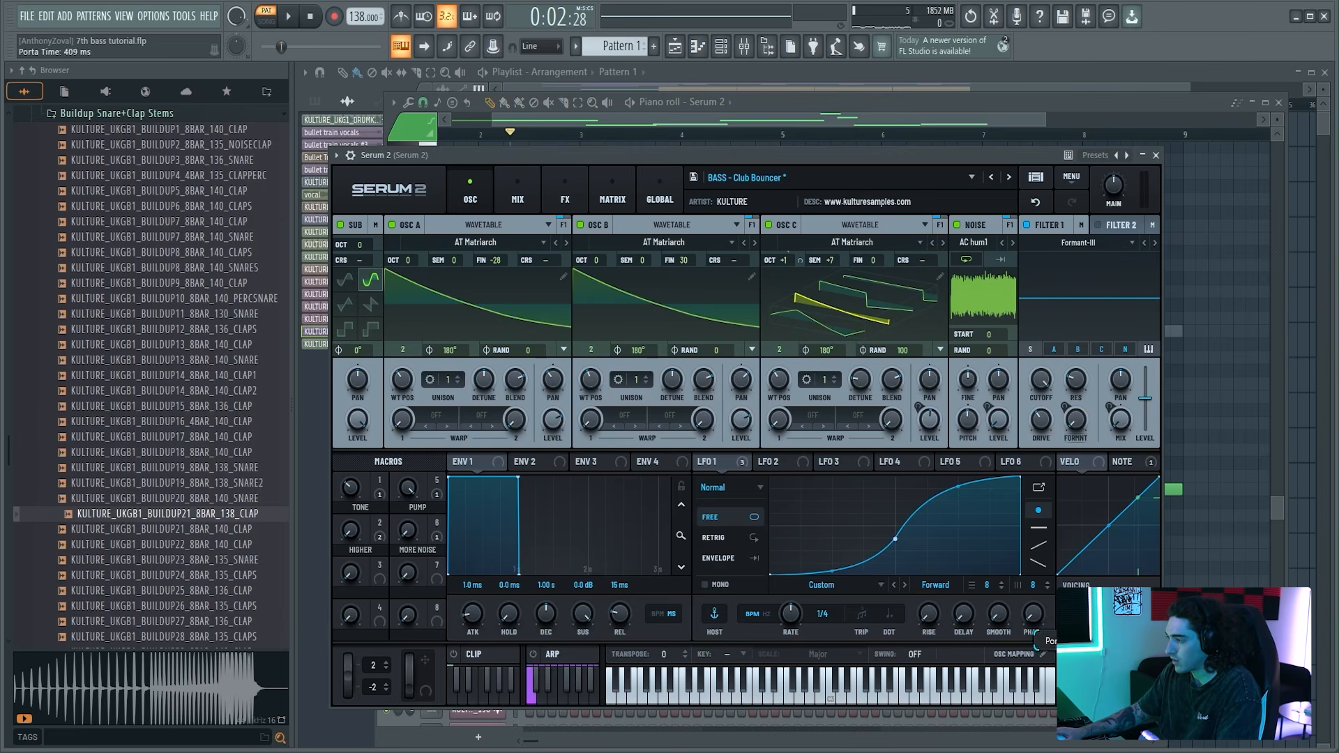
pyautogui.press('space')
pyautogui.click(1051, 107)
pyautogui.click(819, 133)
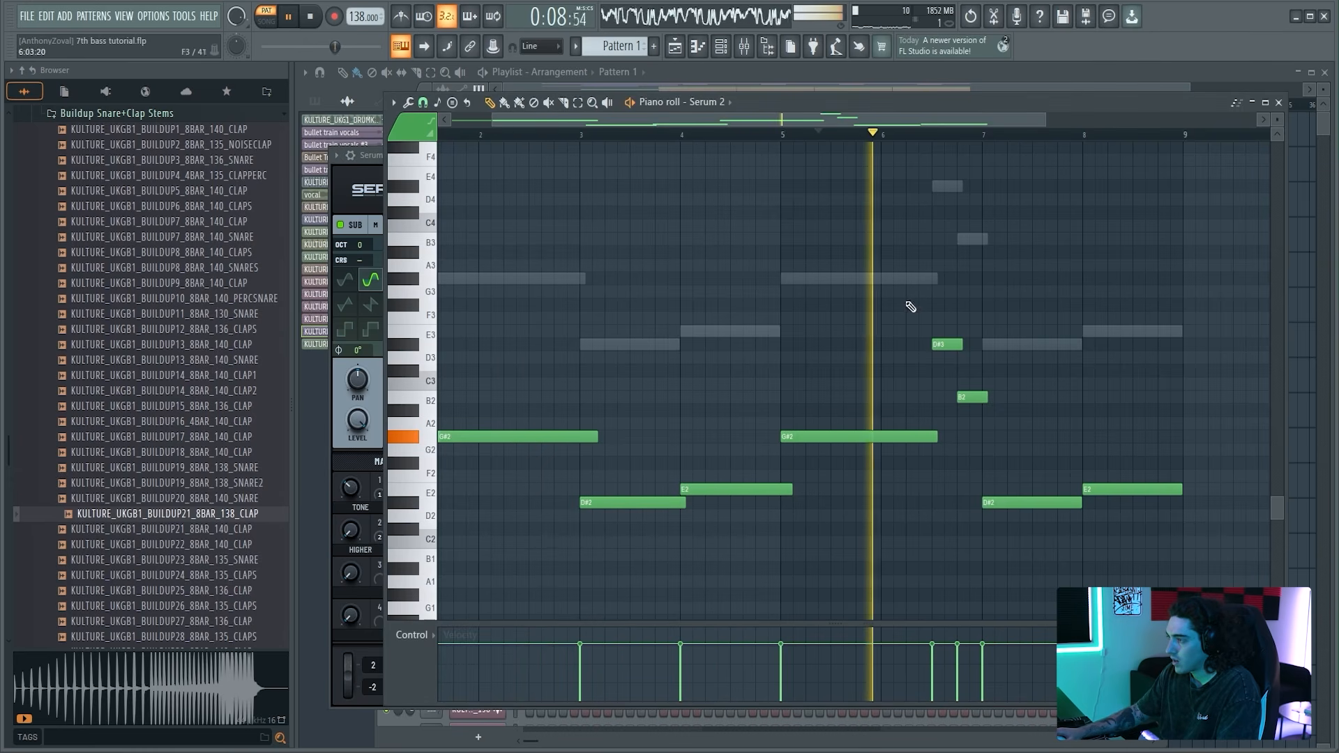
# Step: Trim the G#2, D#3 and B2 notes in bars 5 and 6 to remove their overlaps, extend D#2 past bar 8, and replay
pyautogui.press('space')
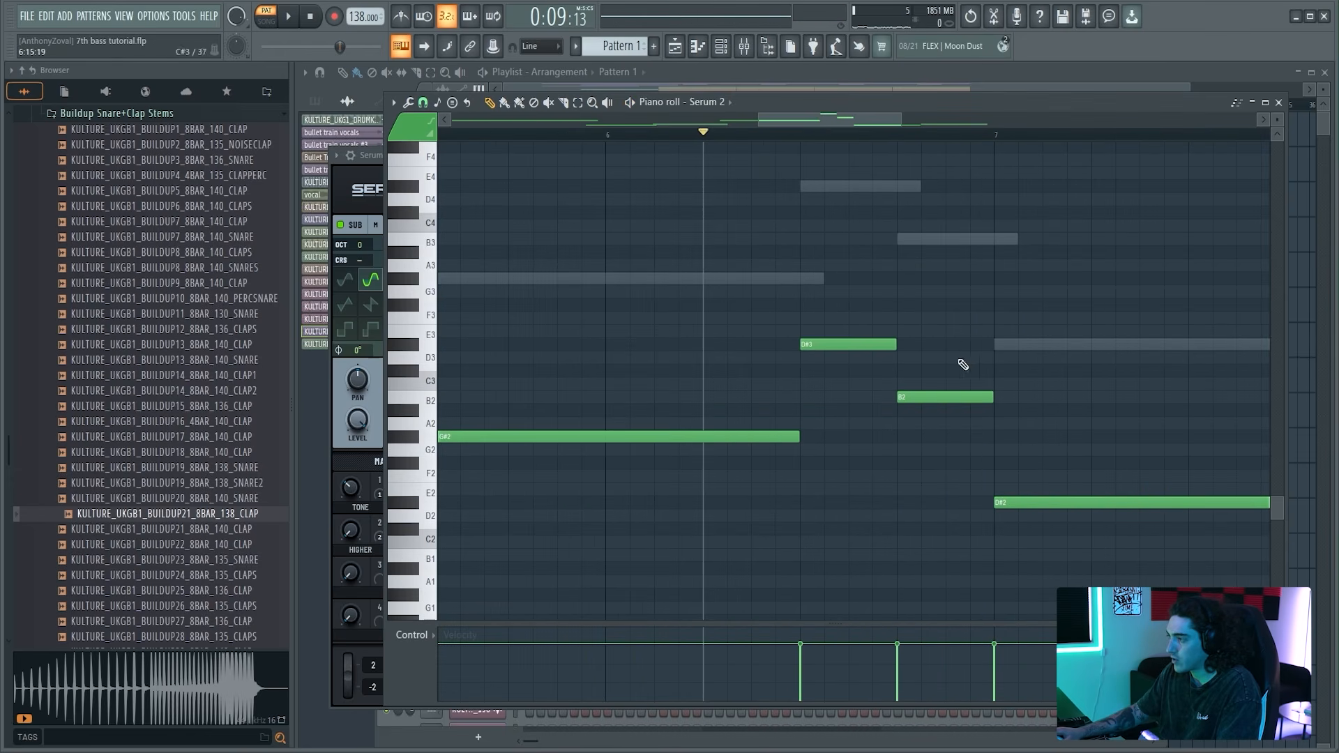
pyautogui.scroll(-2, 855, 123)
pyautogui.press('space')
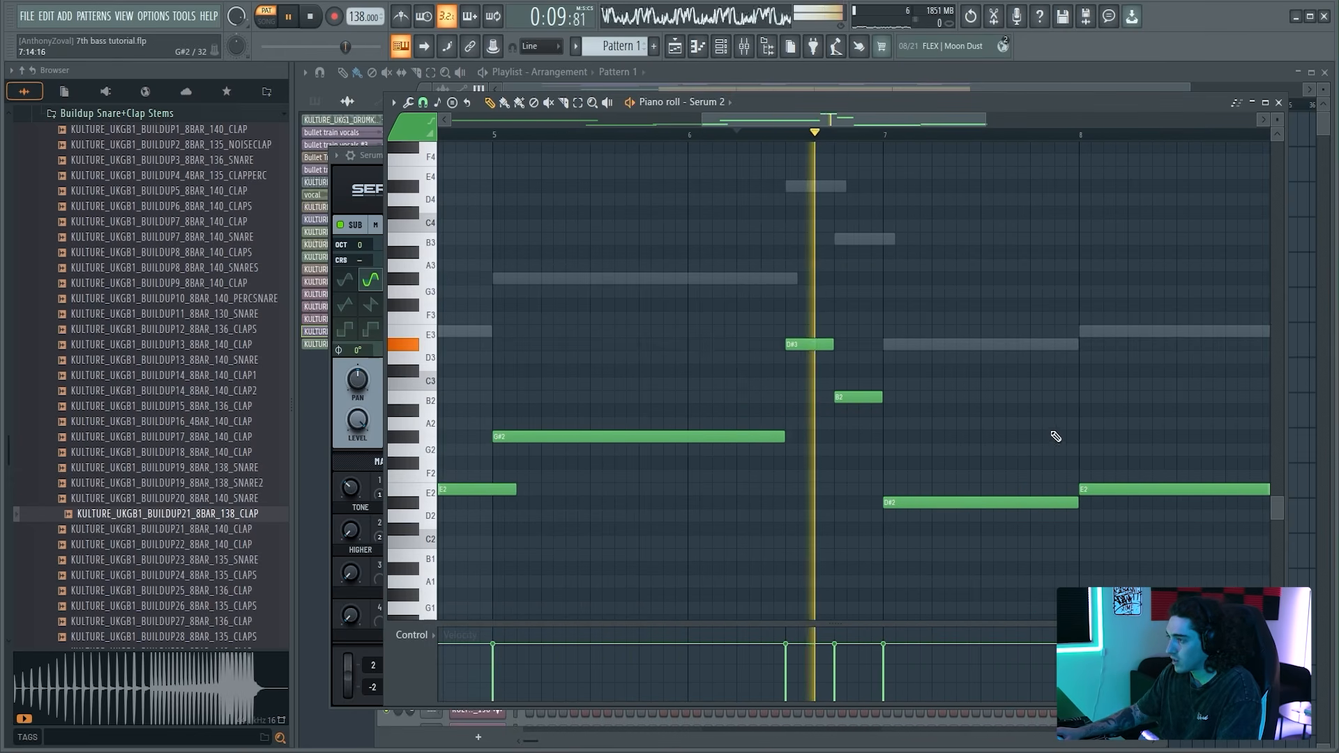
pyautogui.press('space')
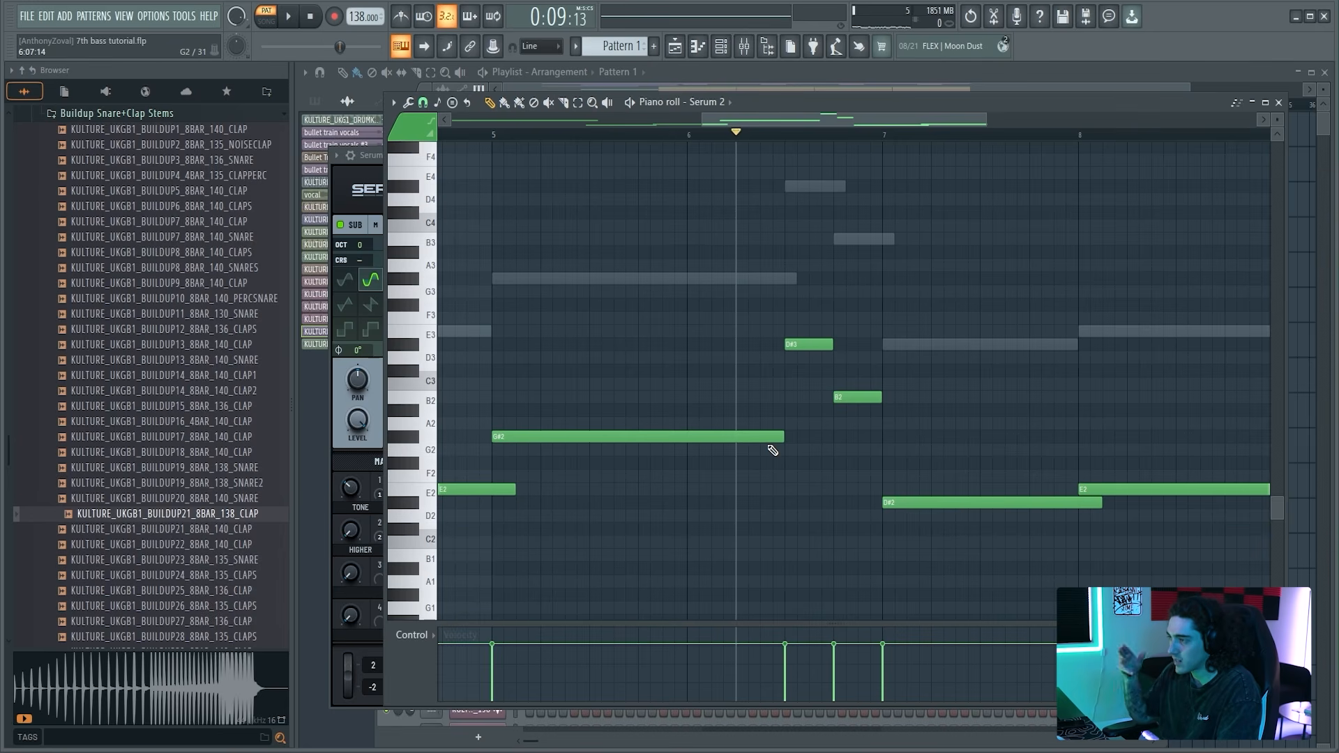
pyautogui.press('space')
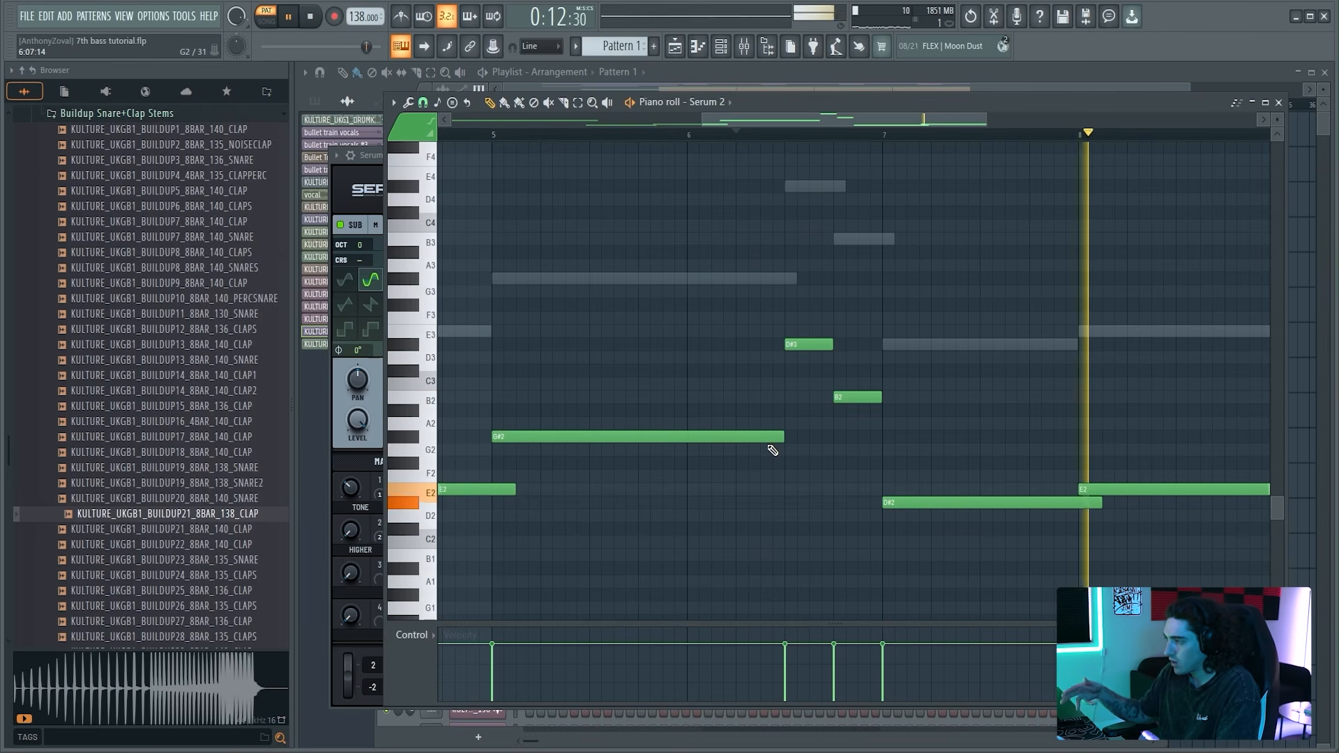
# Step: Replace the Serum 2 #2 notes with a copy of the Serum 2 bass notes, transposed up one octave
pyautogui.scroll(-5, 788, 121)
pyautogui.press('space')
pyautogui.moveTo(1099, 575); pyautogui.dragTo(454, 264)
pyautogui.moveTo(791, 107); pyautogui.dragTo(795, 125)
pyautogui.click(365, 165)
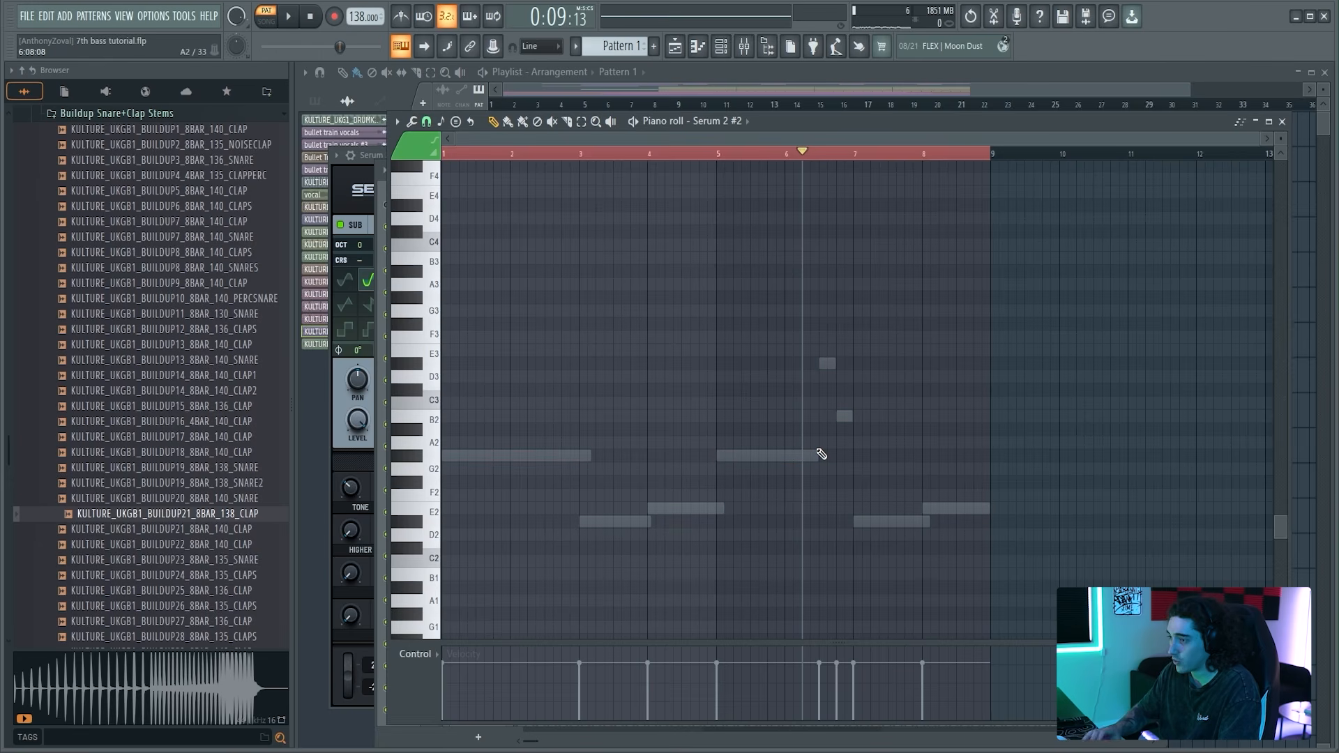
pyautogui.hotkey('ctrl', 'v')
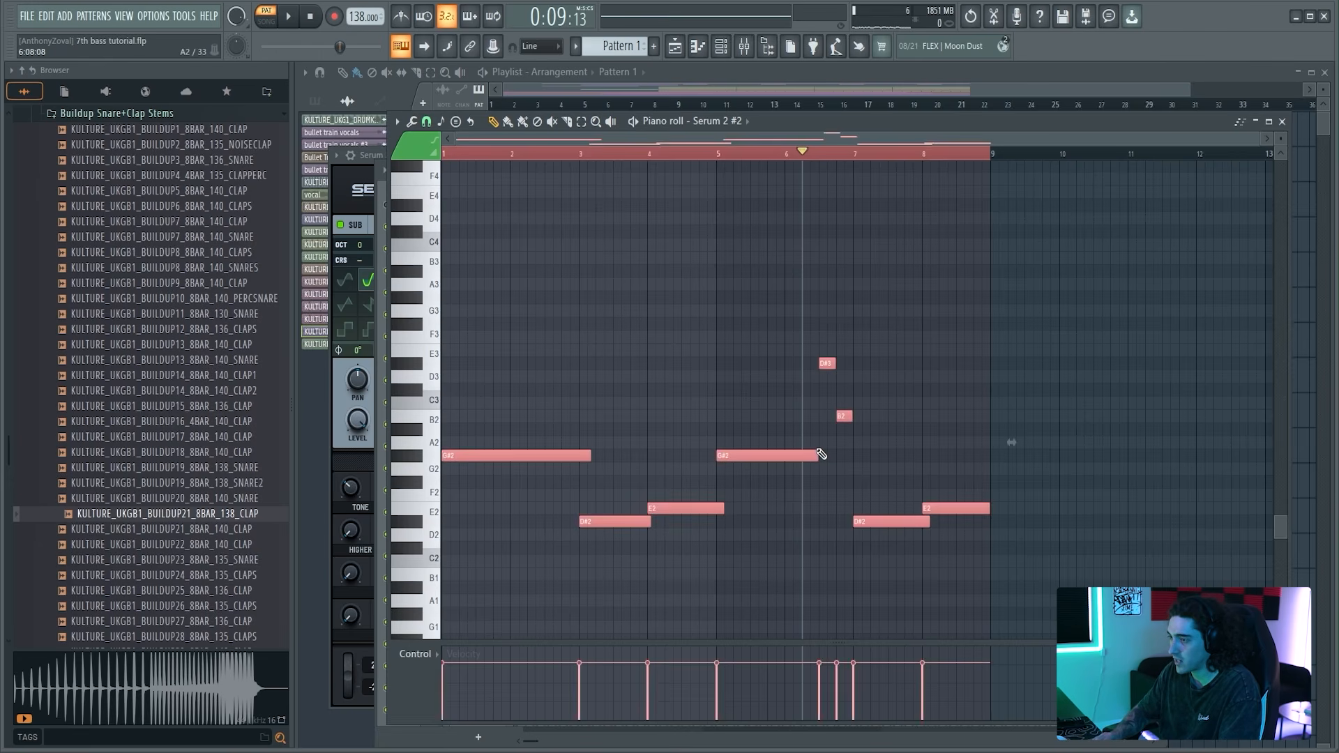
pyautogui.hotkey('ctrl', 'Up')
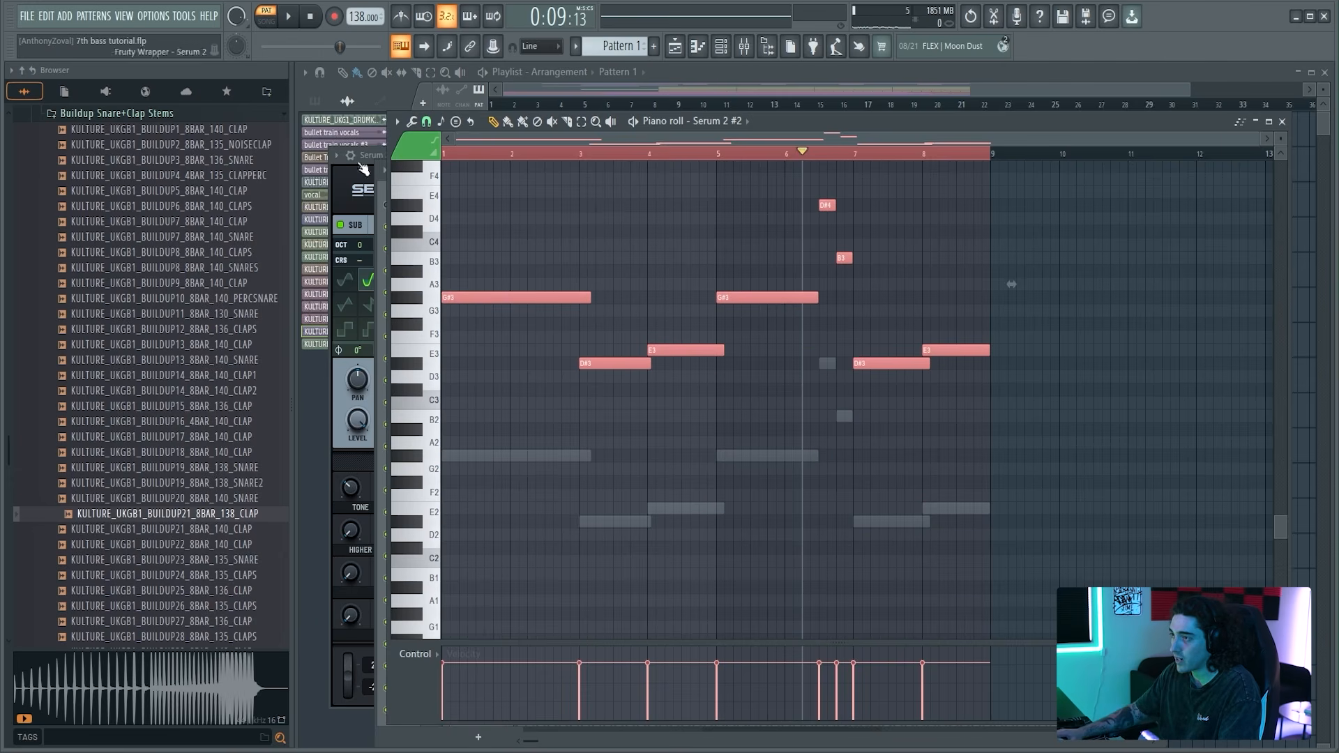
# Step: Open the Serum 2 #2 instrument, move its window higher, and preview the pattern
pyautogui.press('F6')
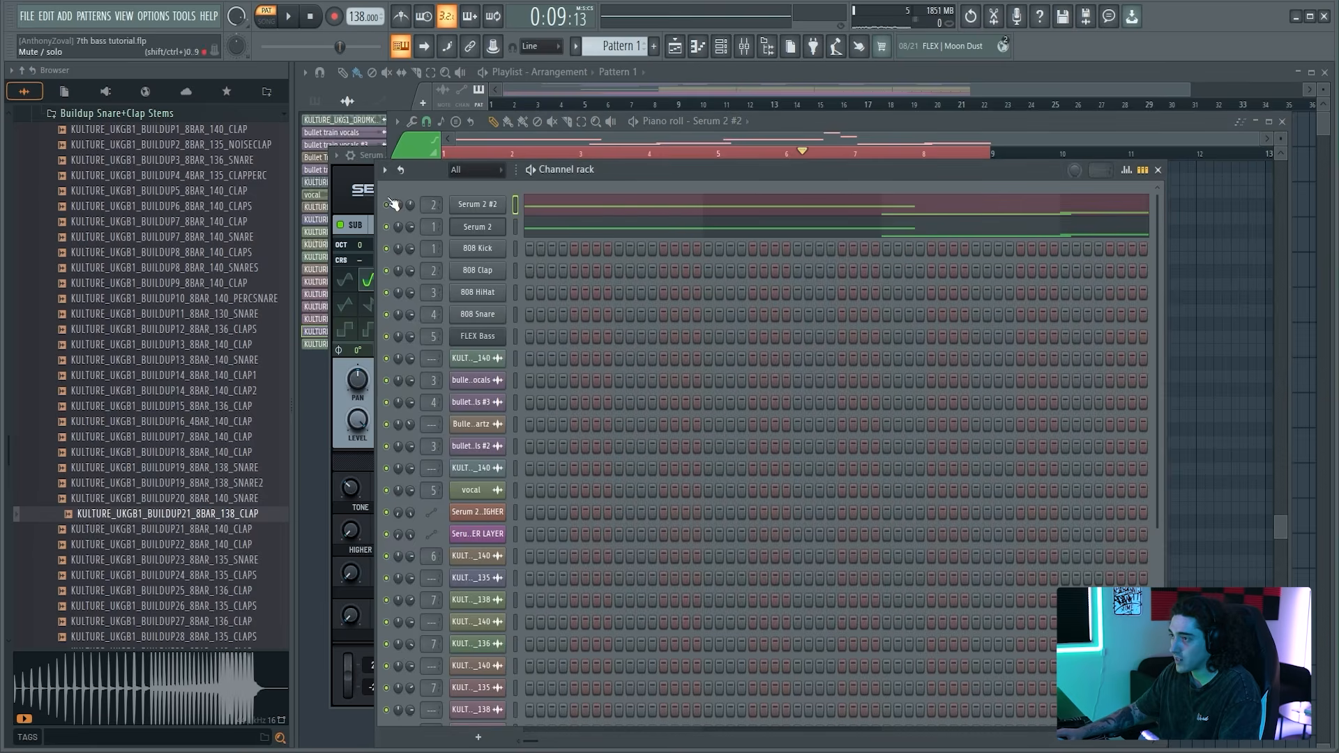
pyautogui.click(474, 206)
pyautogui.moveTo(988, 220); pyautogui.dragTo(880, 111)
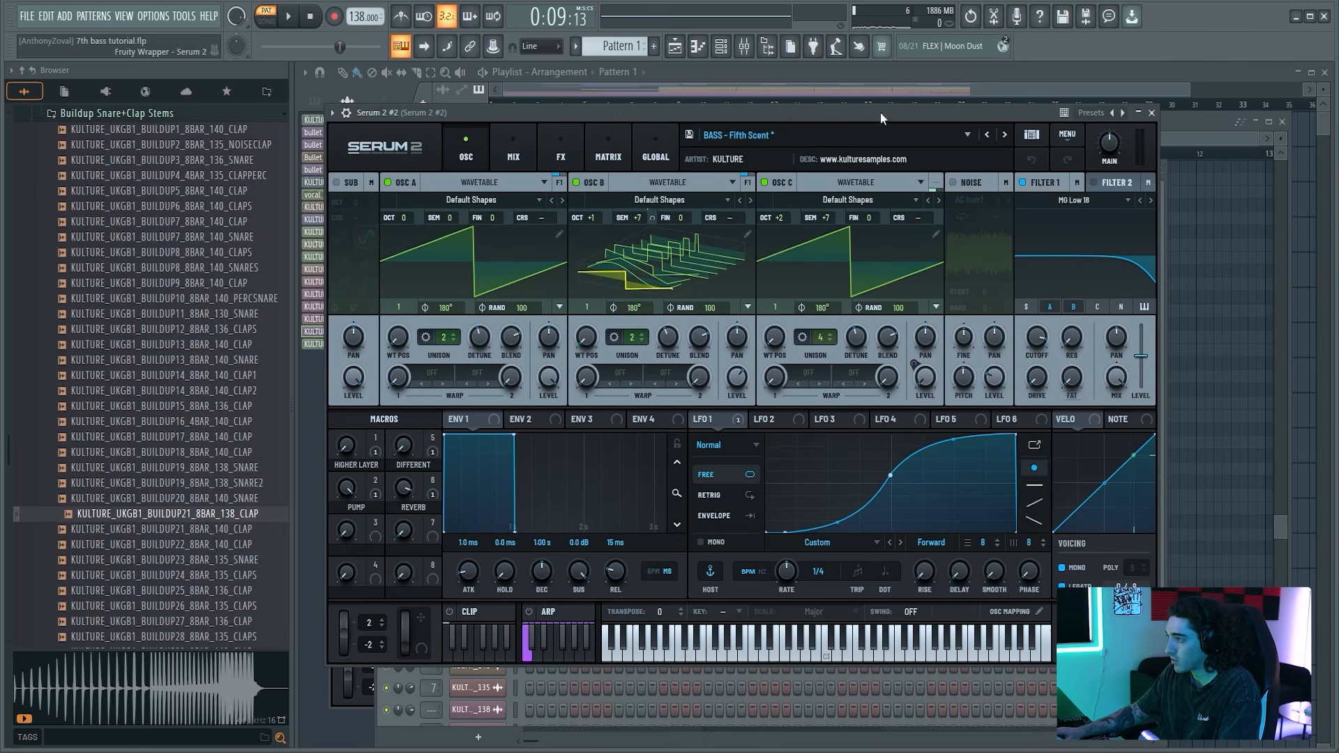
pyautogui.press('space')
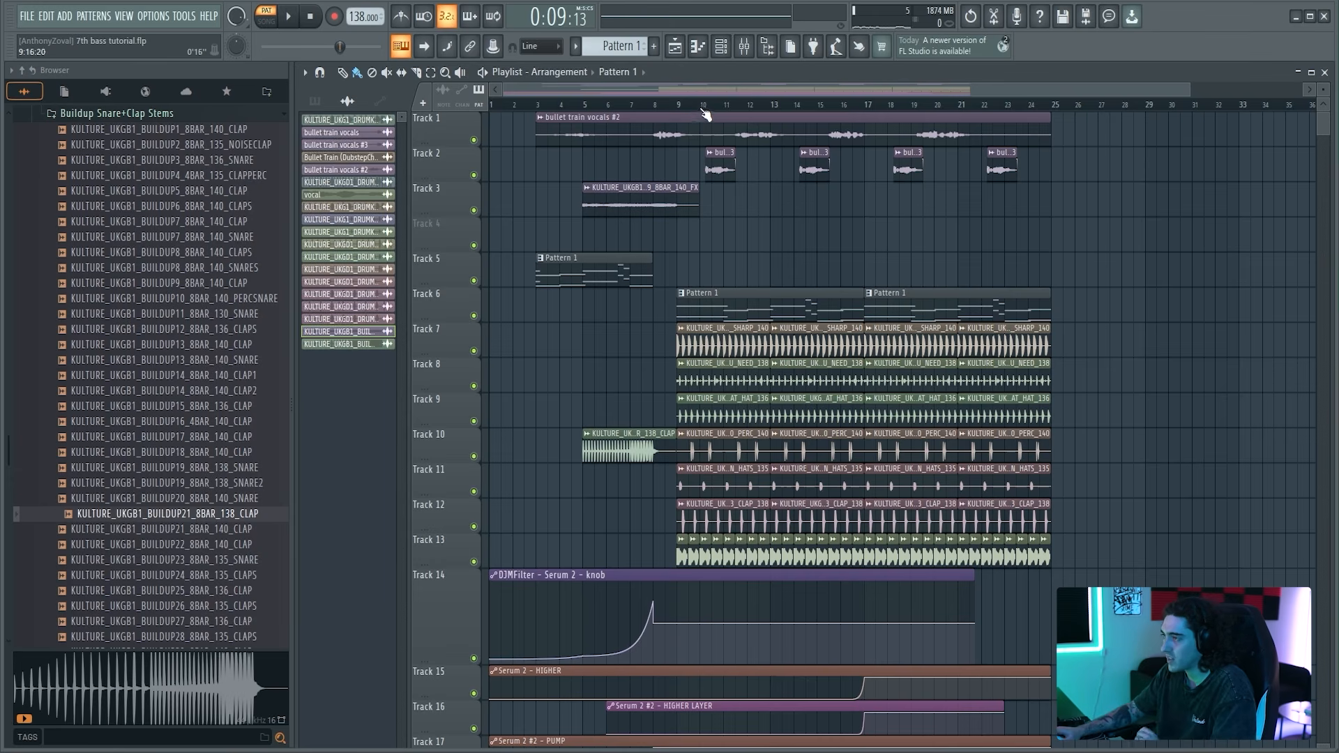
# Step: Play the full arrangement in song mode from bar 3 to review the intro and drop
pyautogui.moveTo(550, 106); pyautogui.dragTo(538, 106)
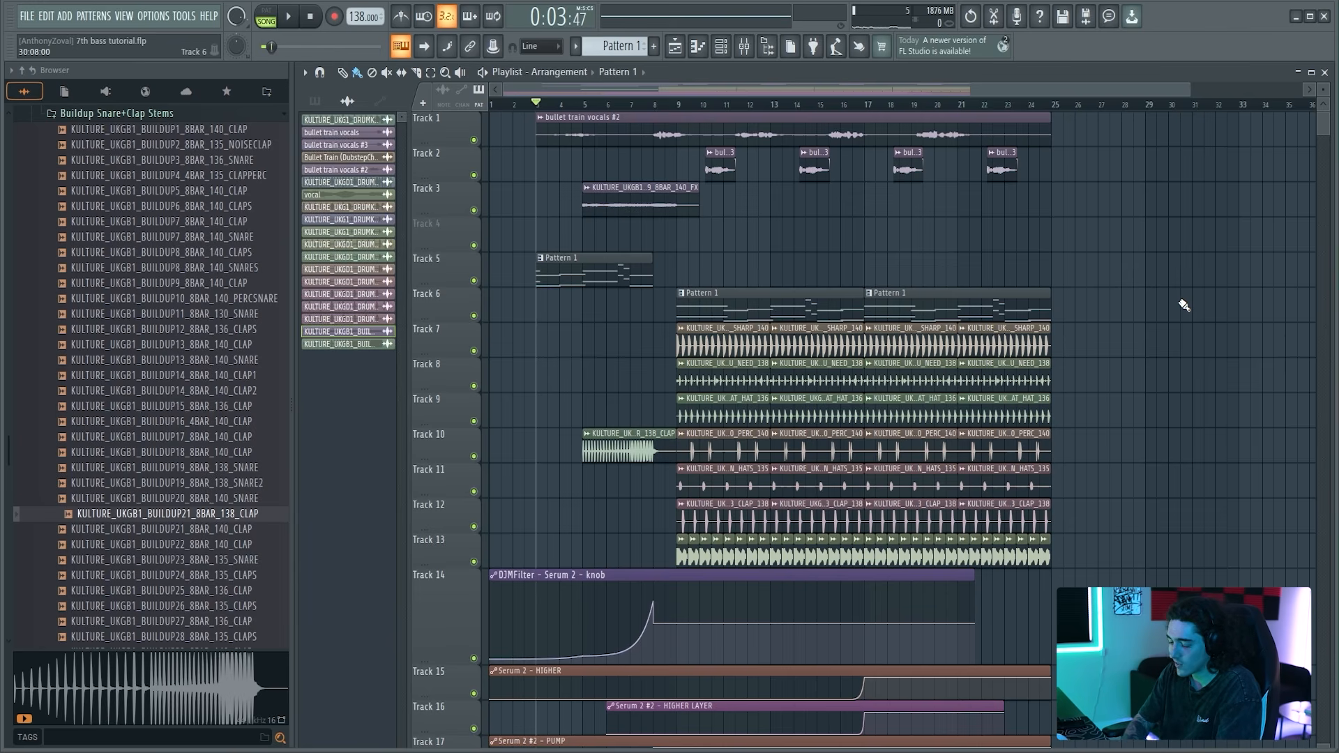
pyautogui.press('space')
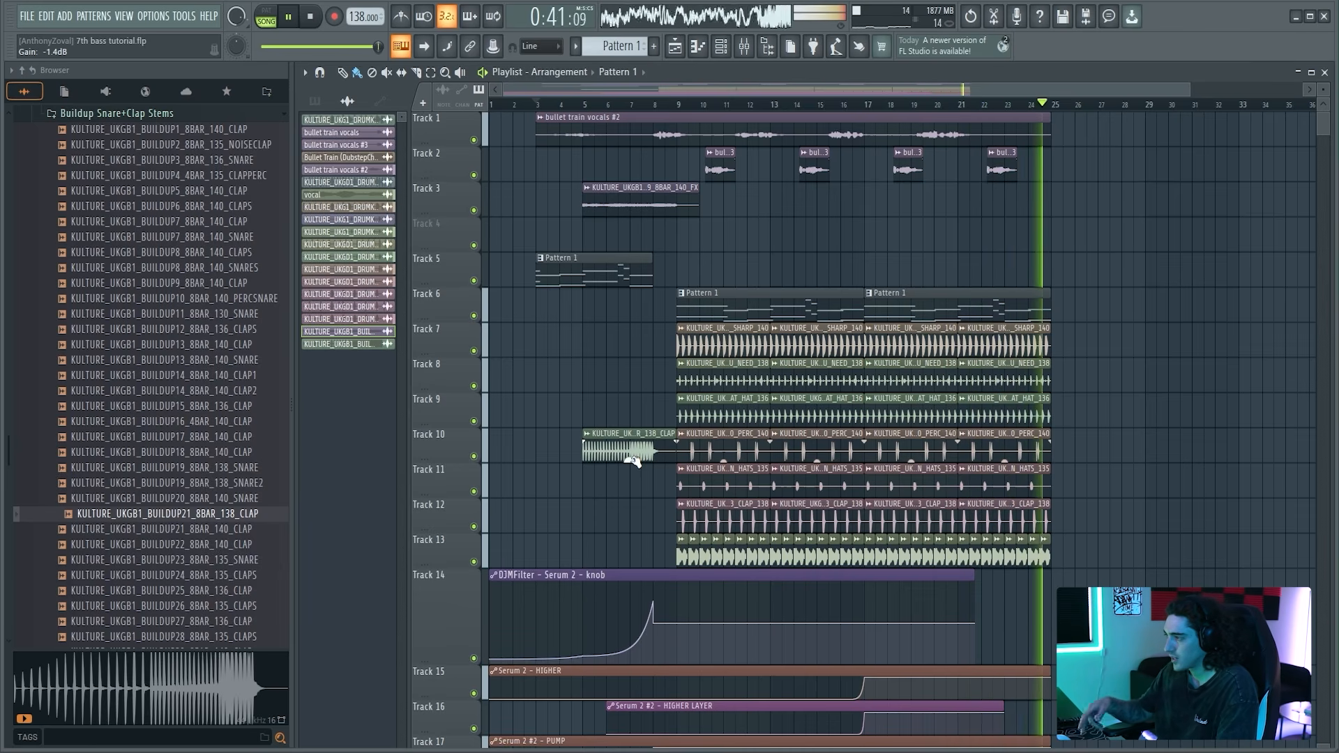
pyautogui.press('space')
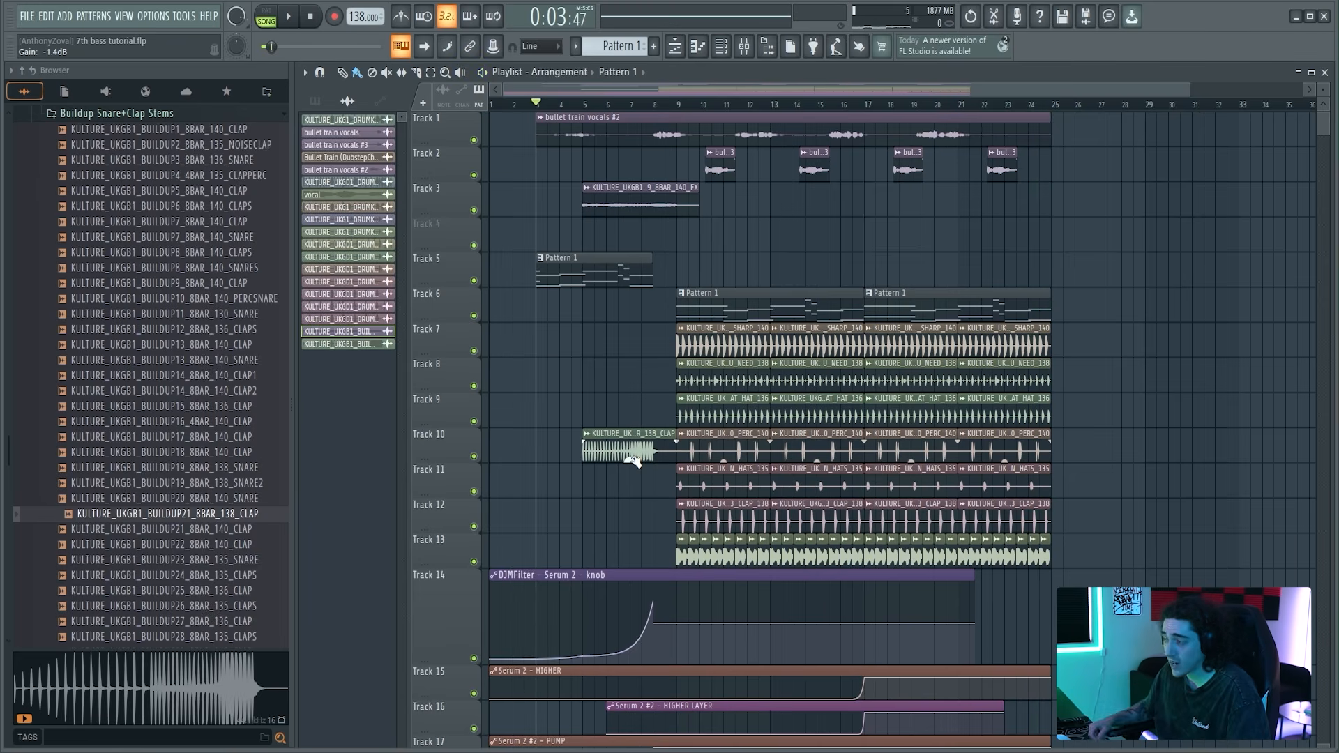